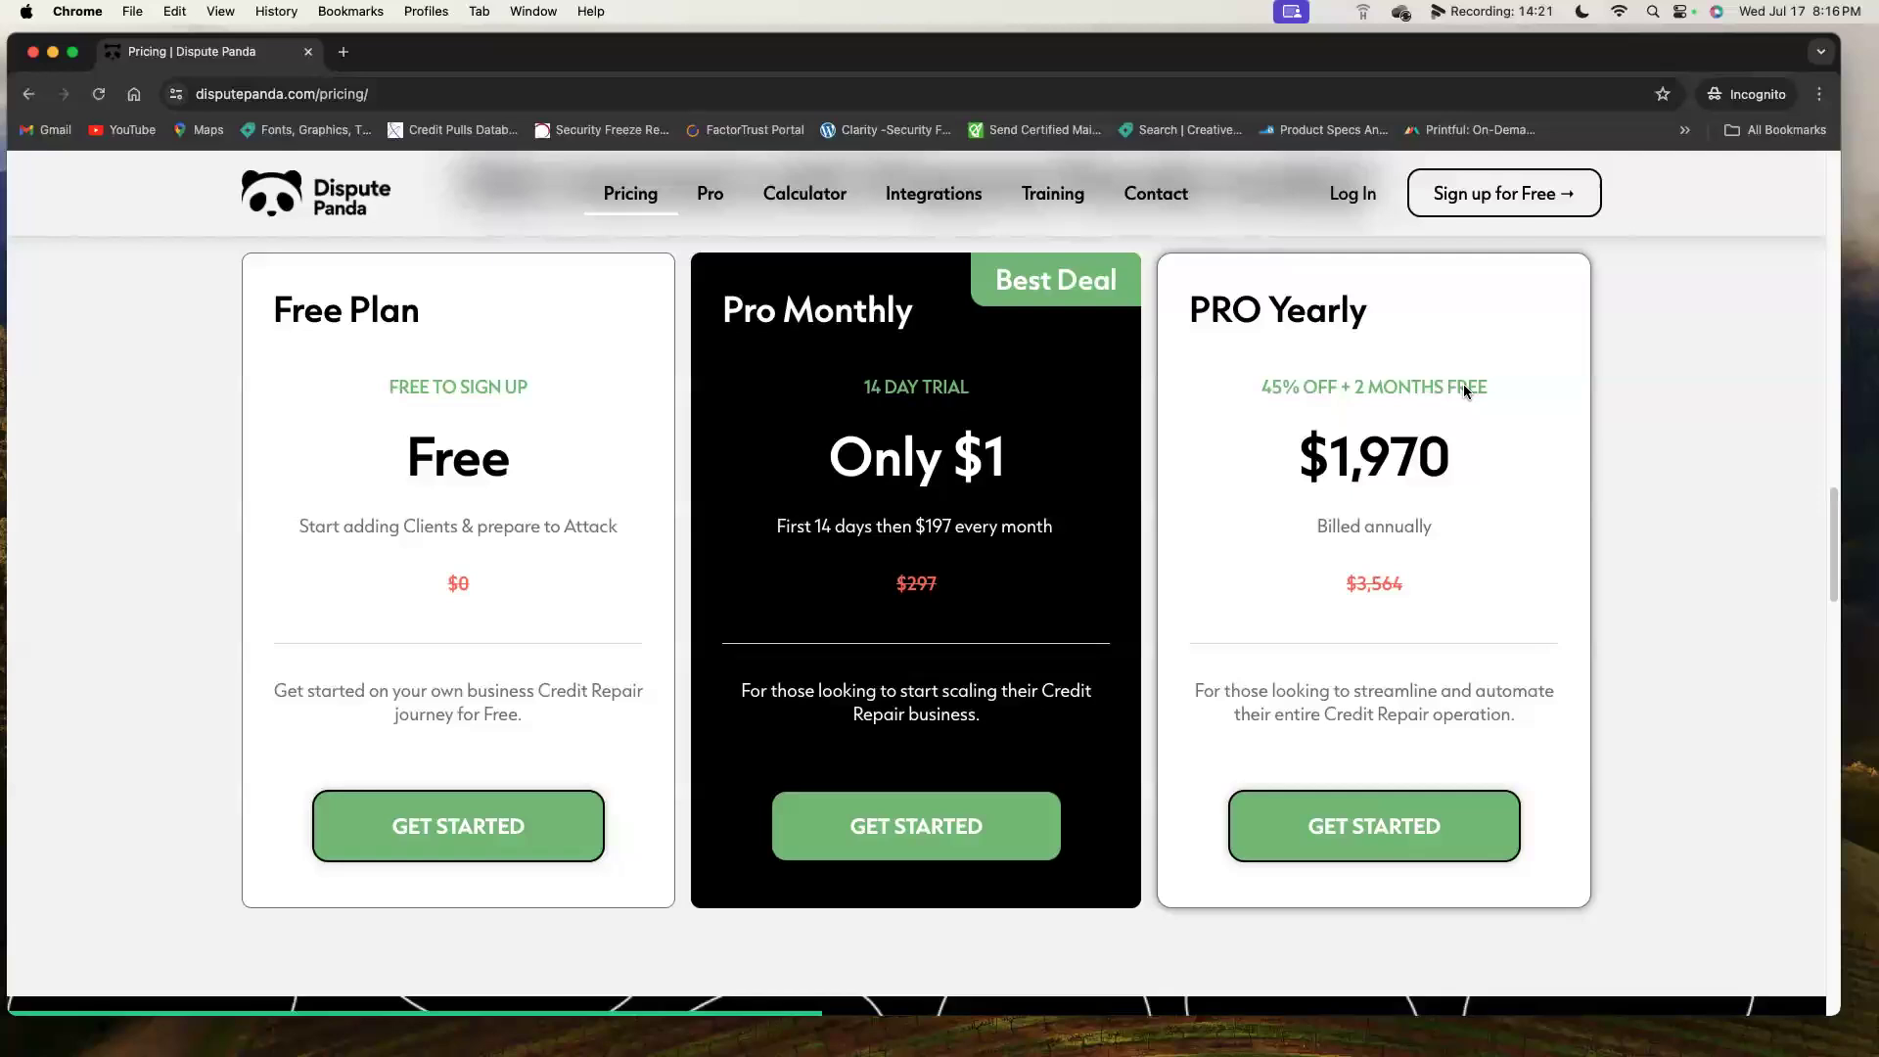
Go to the Training page (Videos & Resources) from the top navigation.
left_click(1051, 198)
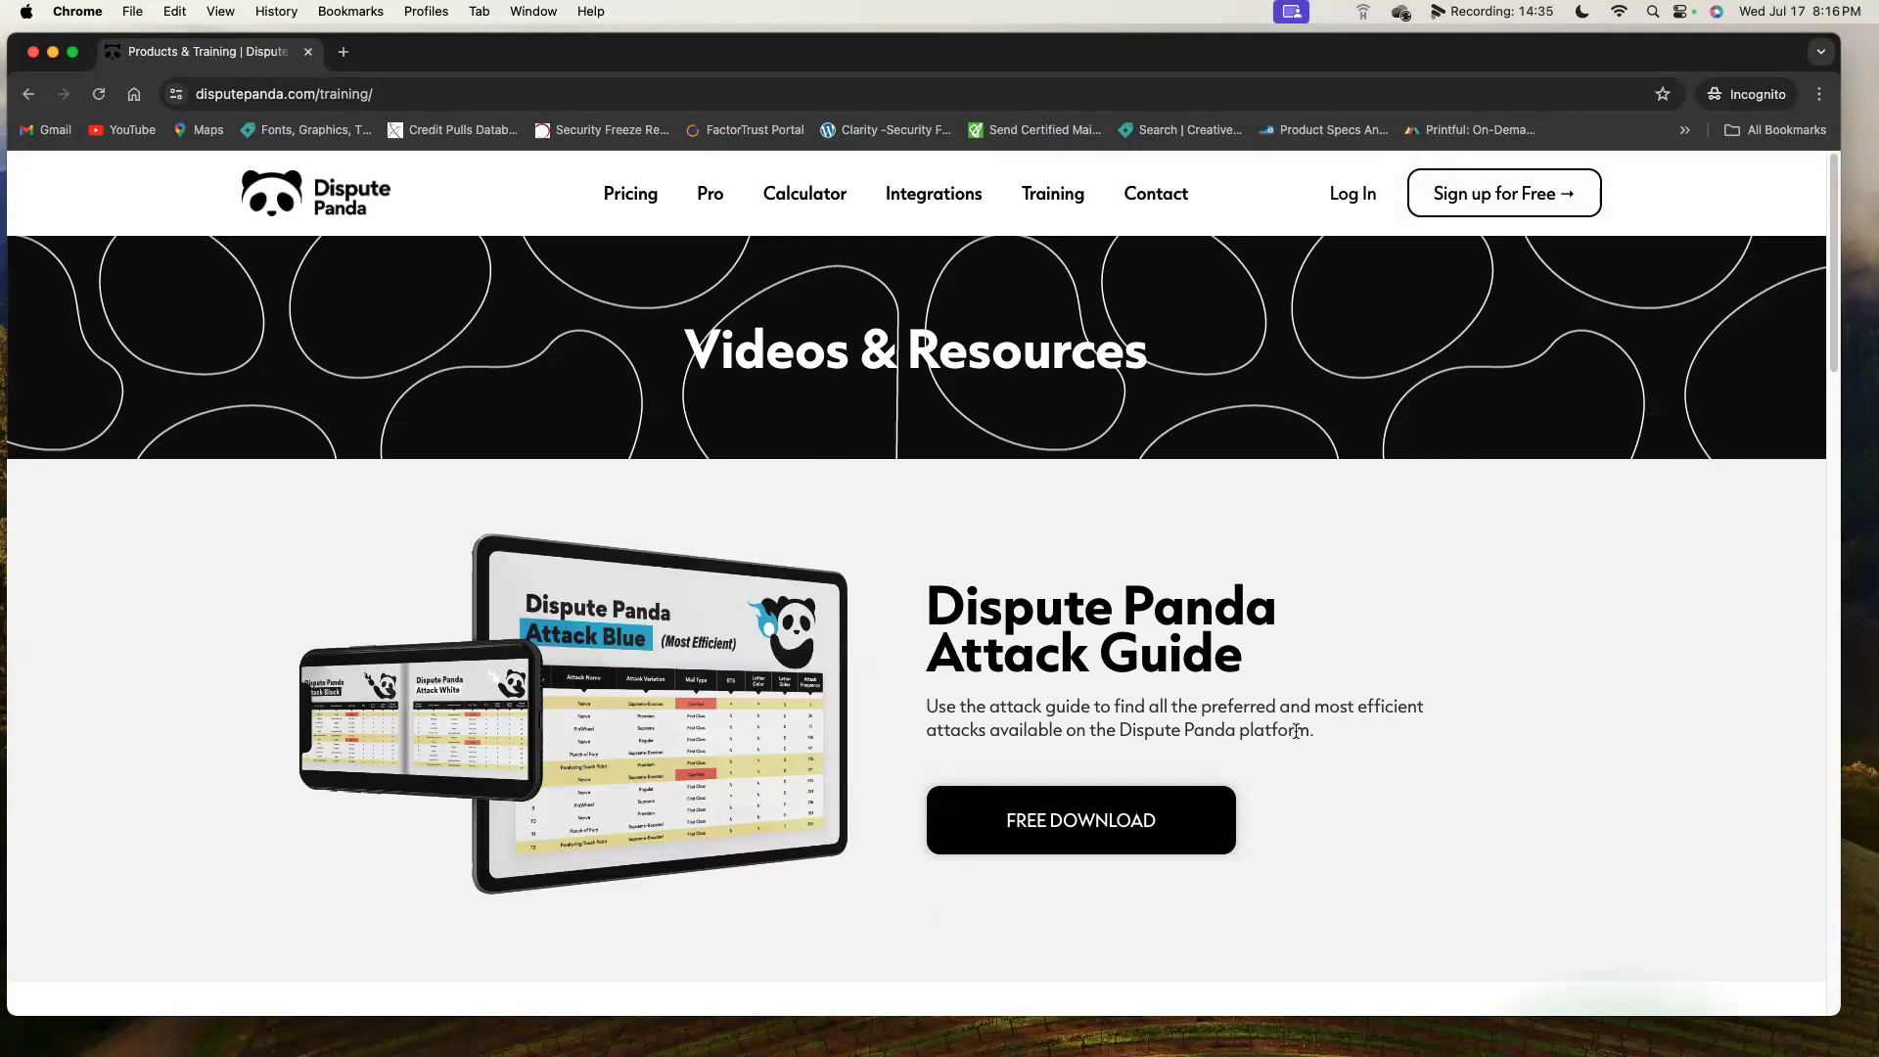
Download the free Attack Guide PDF and read its page 2 attack table at 125% zoom.
left_click(1153, 826)
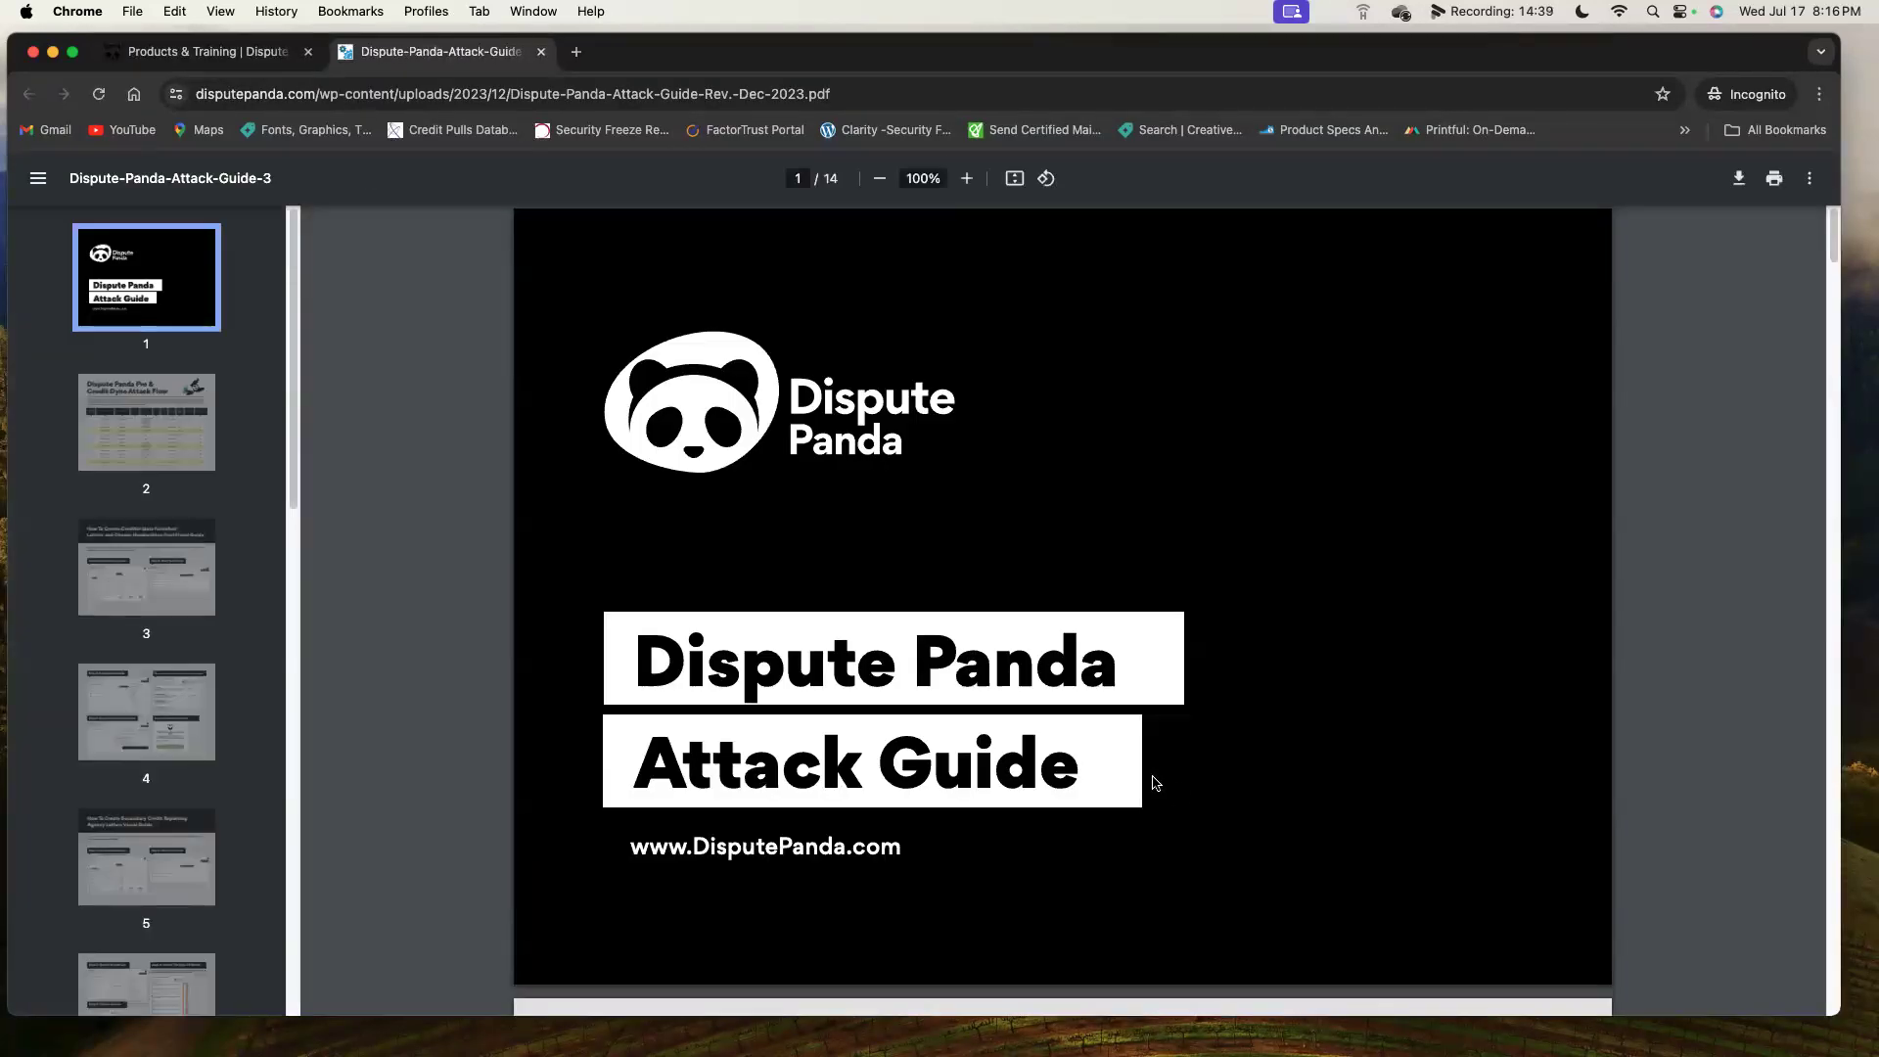
left_click(166, 421)
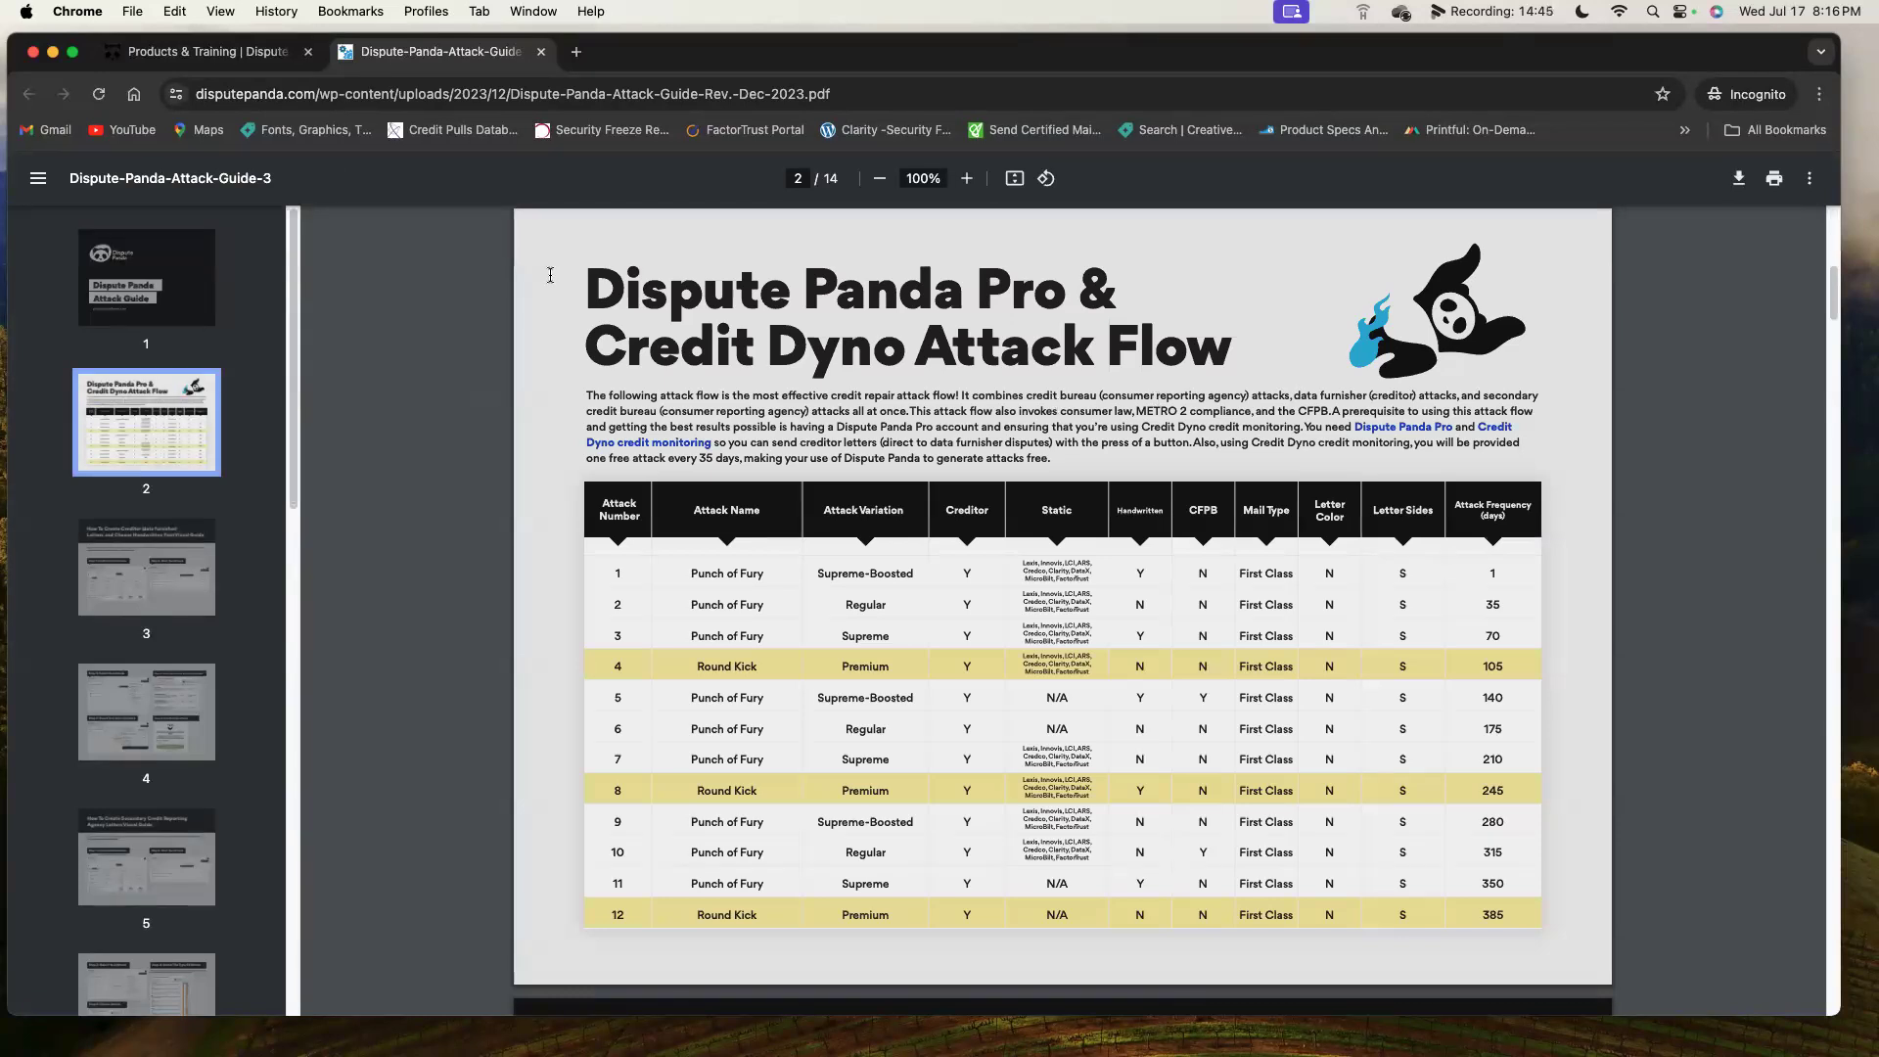
left_click(967, 178)
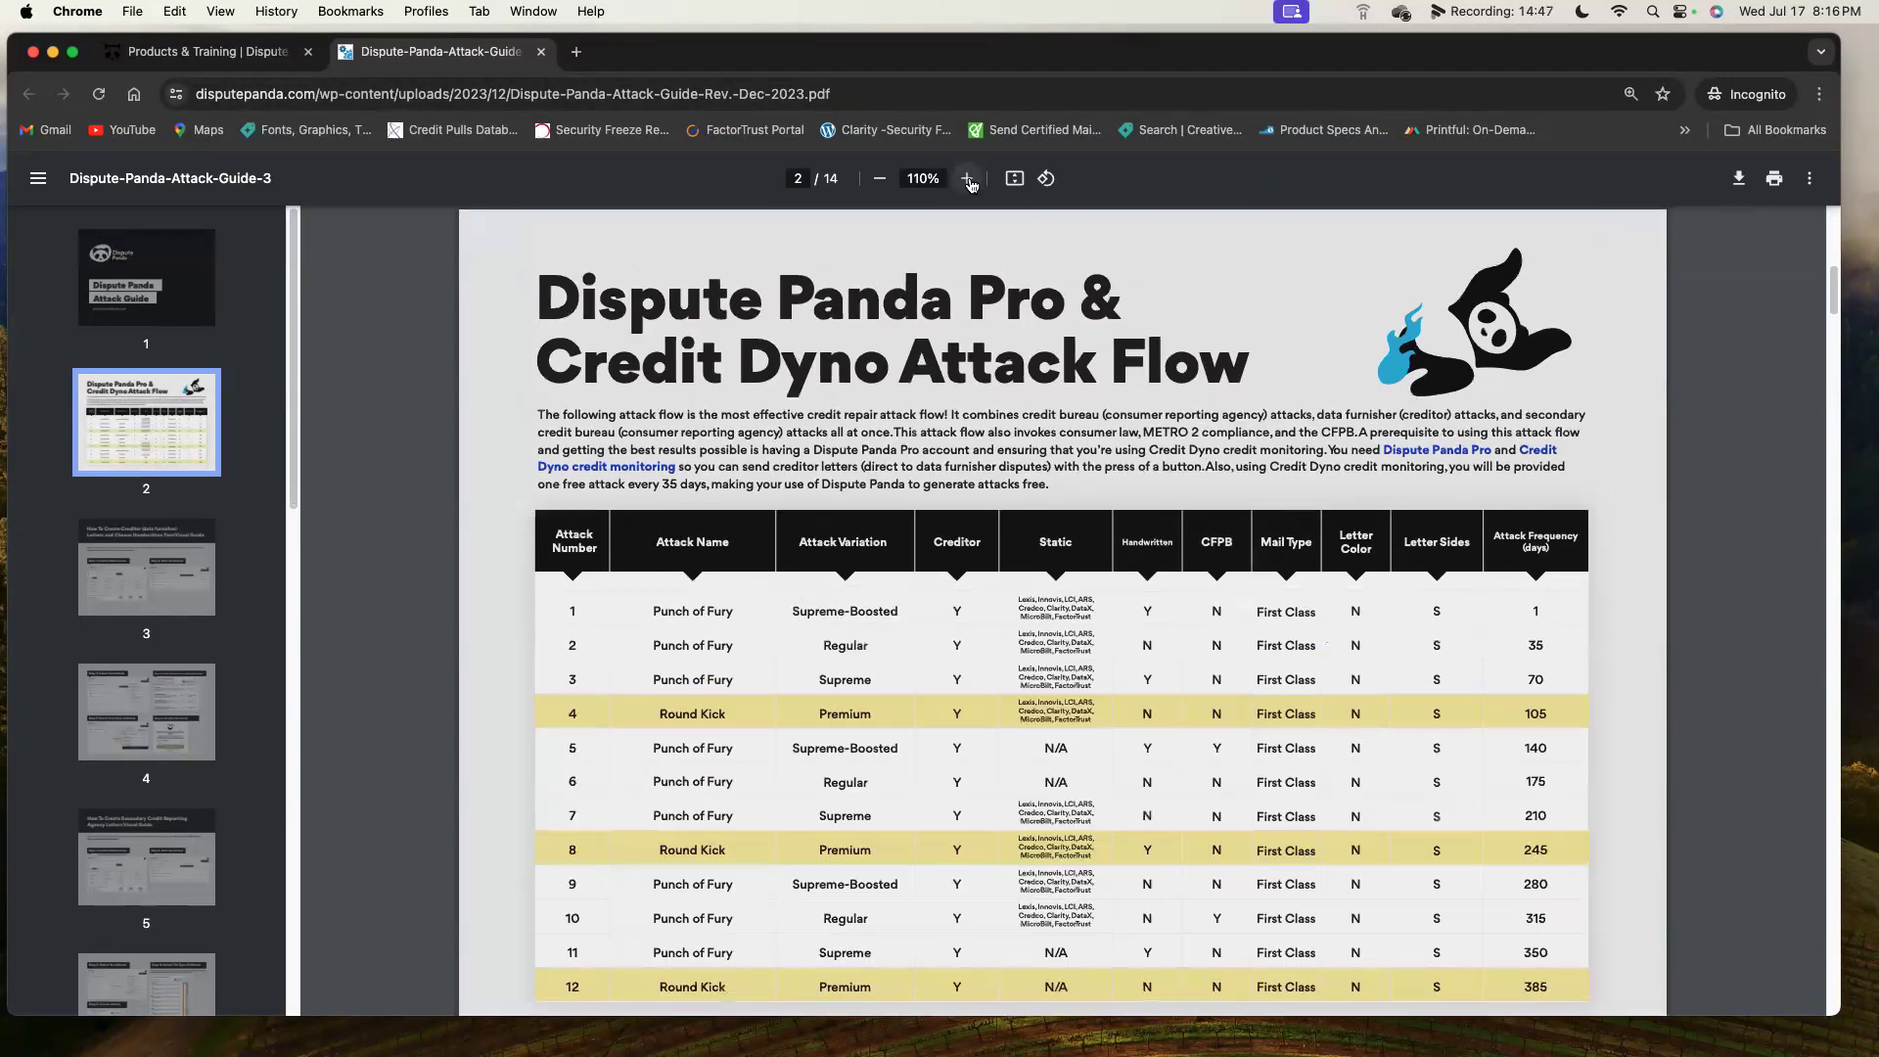
left_click(967, 178)
scroll(1143, 620, "down", 5)
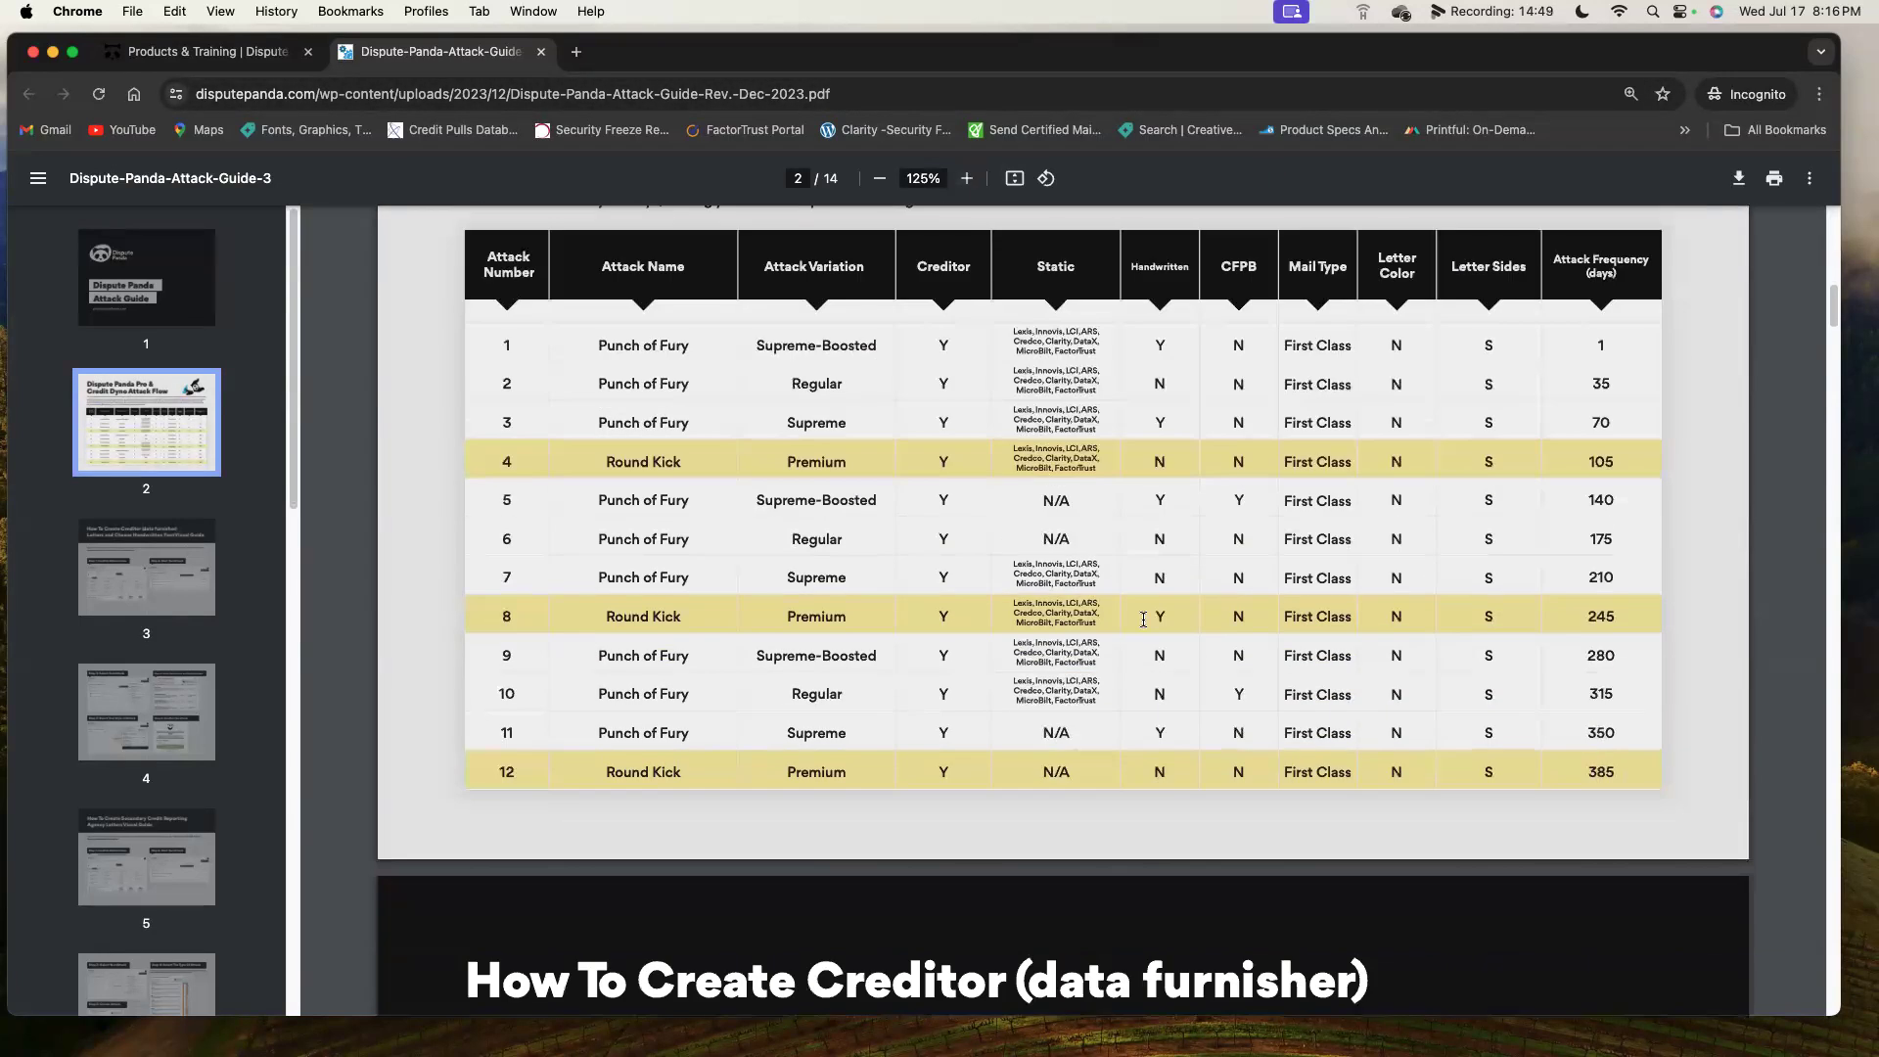
scroll(1124, 564, "up", 1)
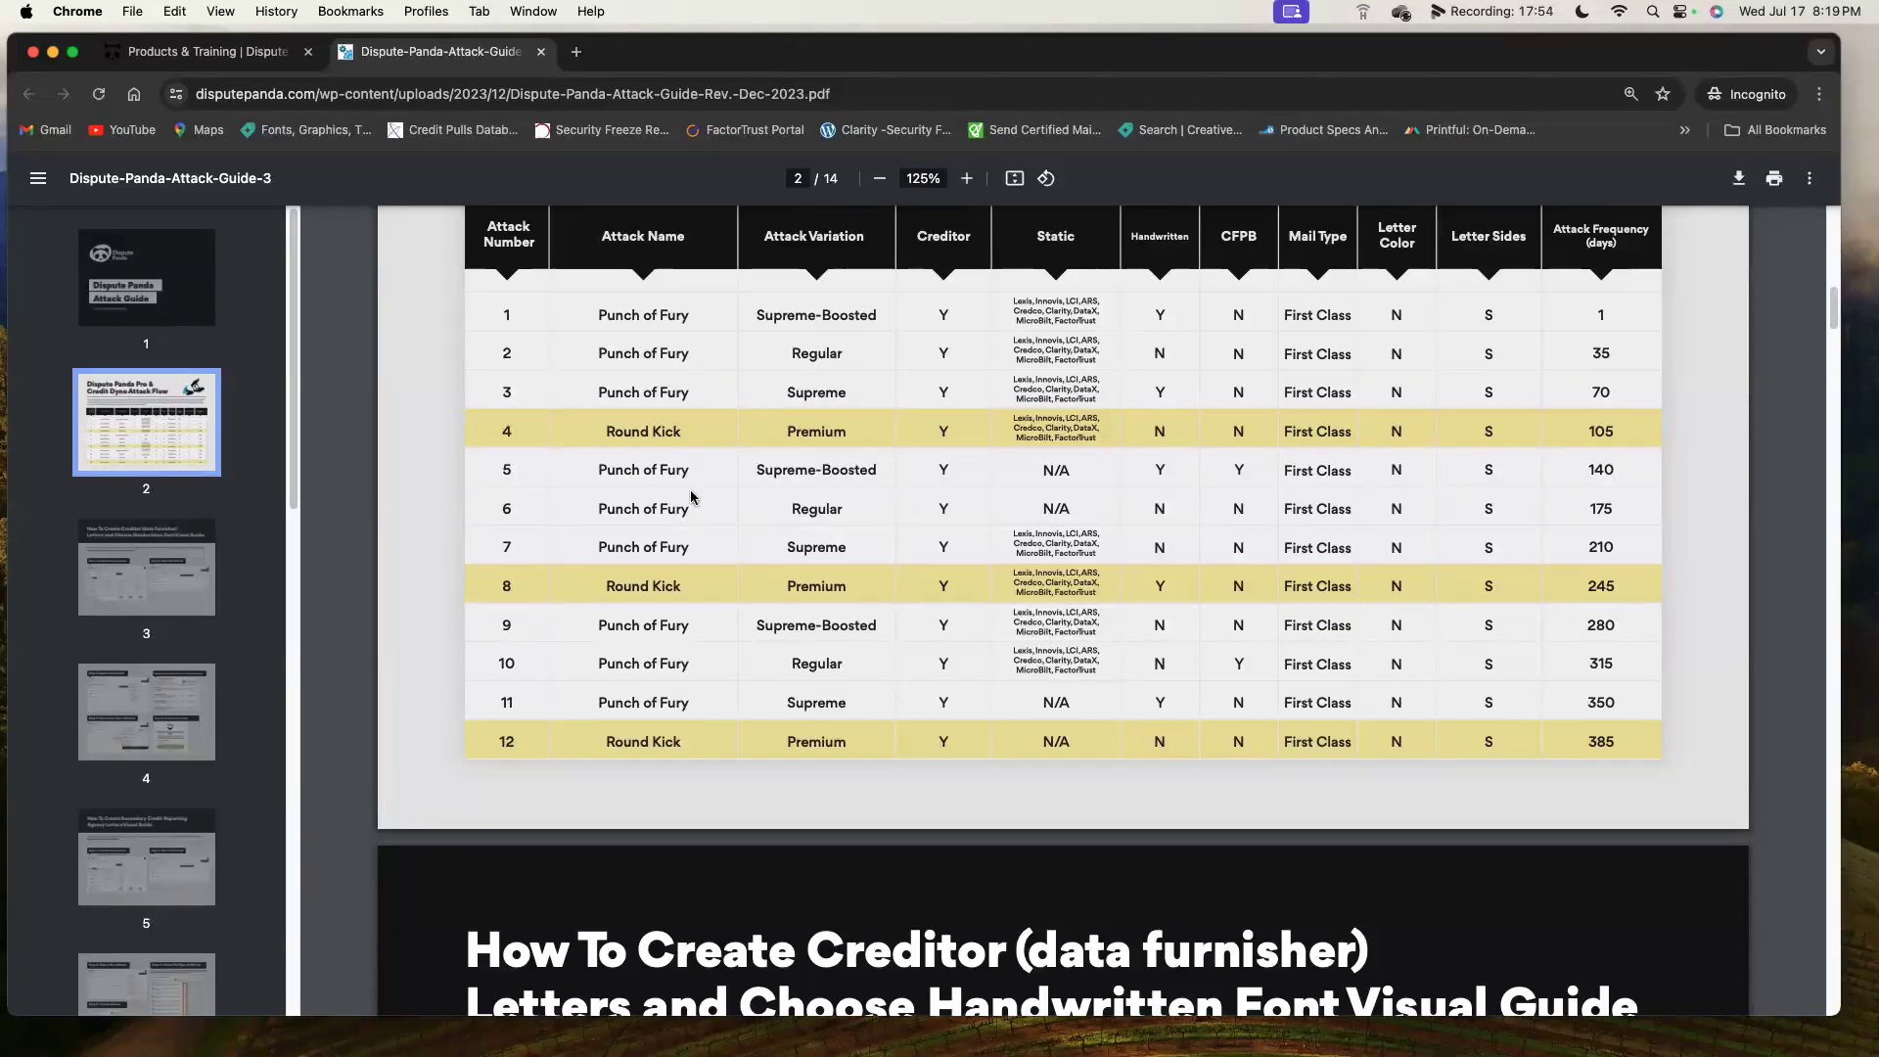
left_click(205, 51)
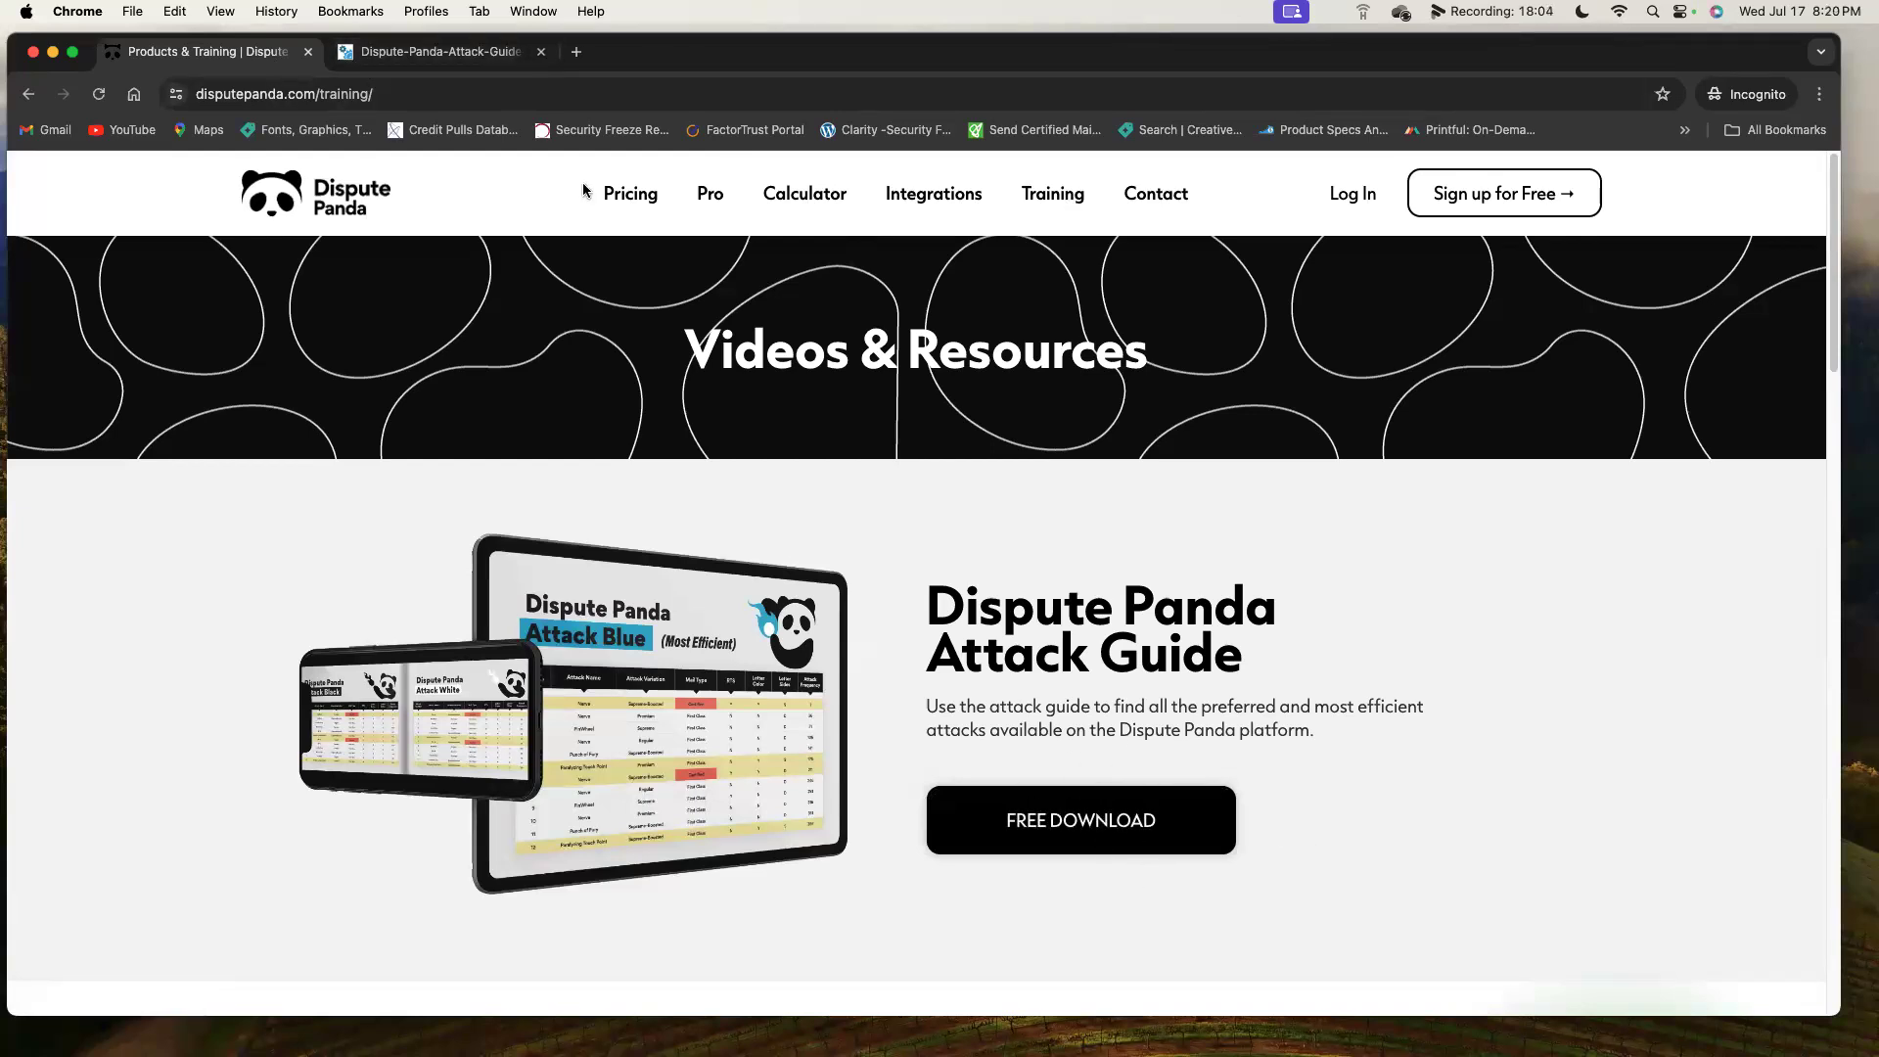
left_click(493, 63)
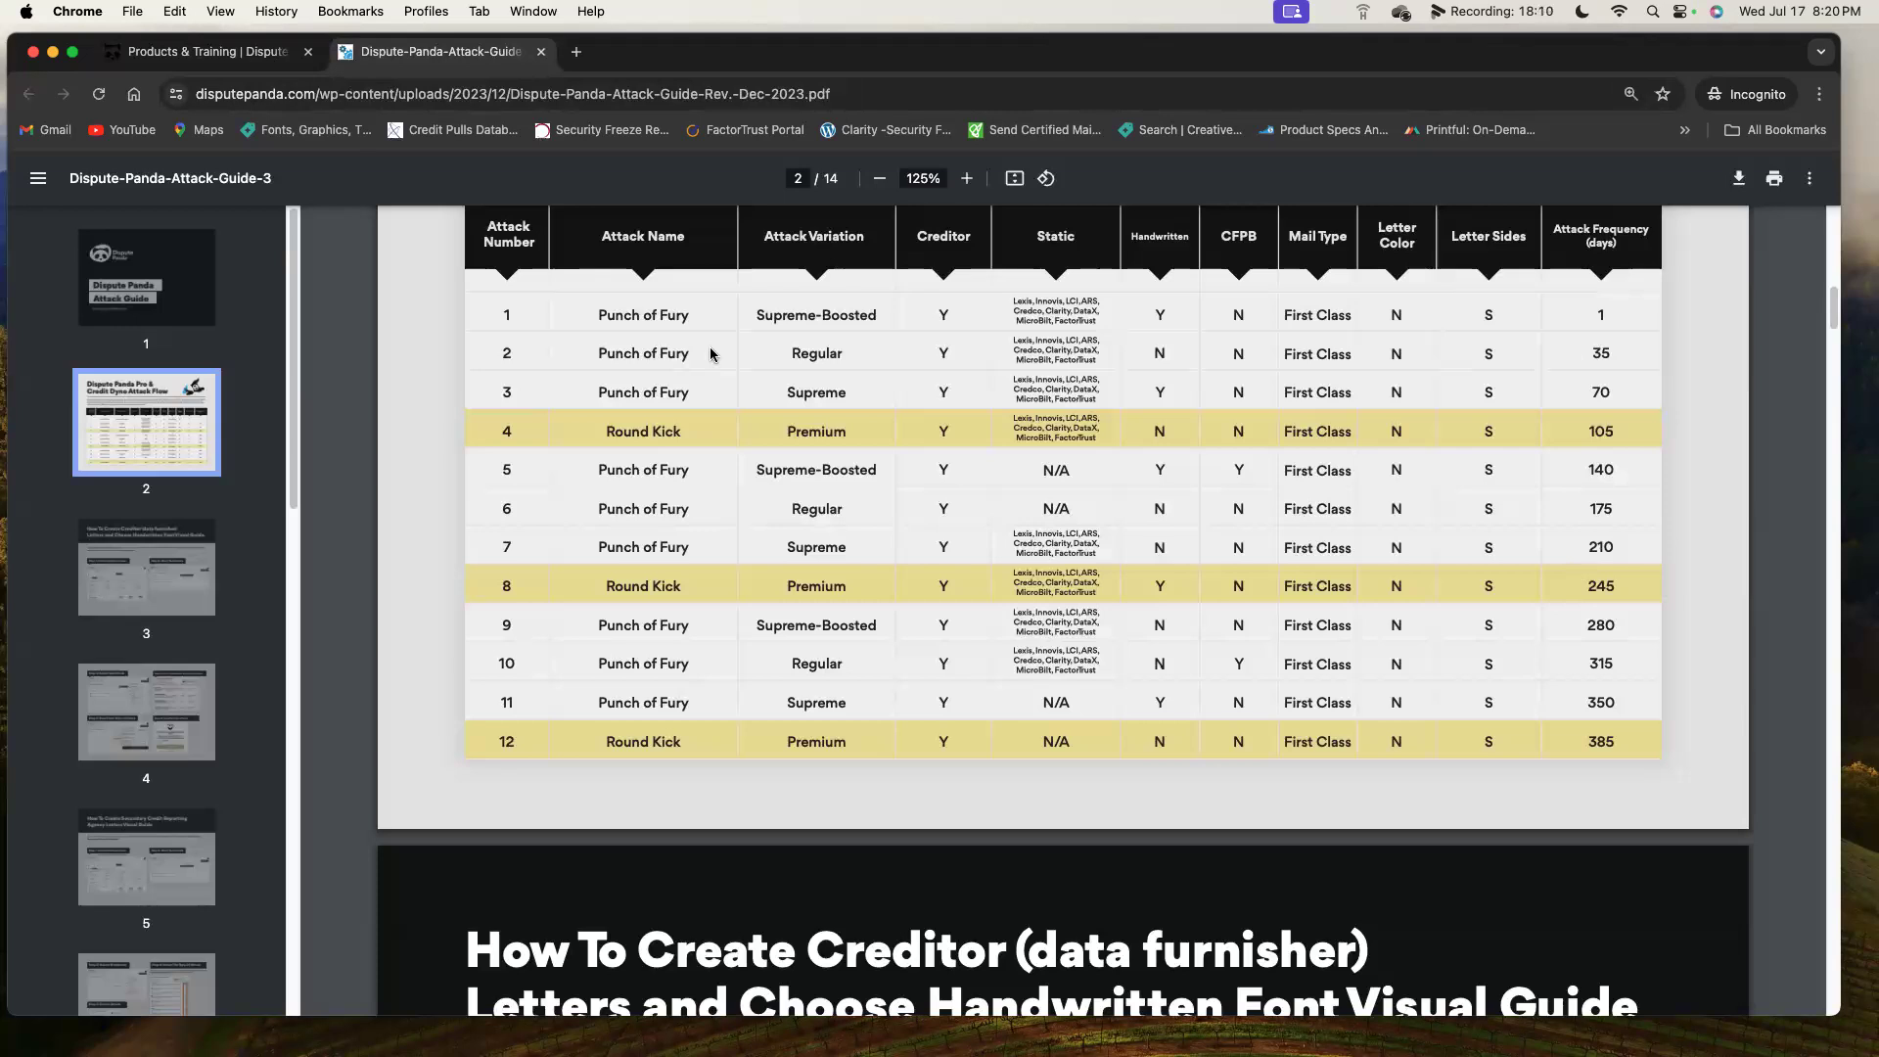
scroll(901, 519, "down", 1)
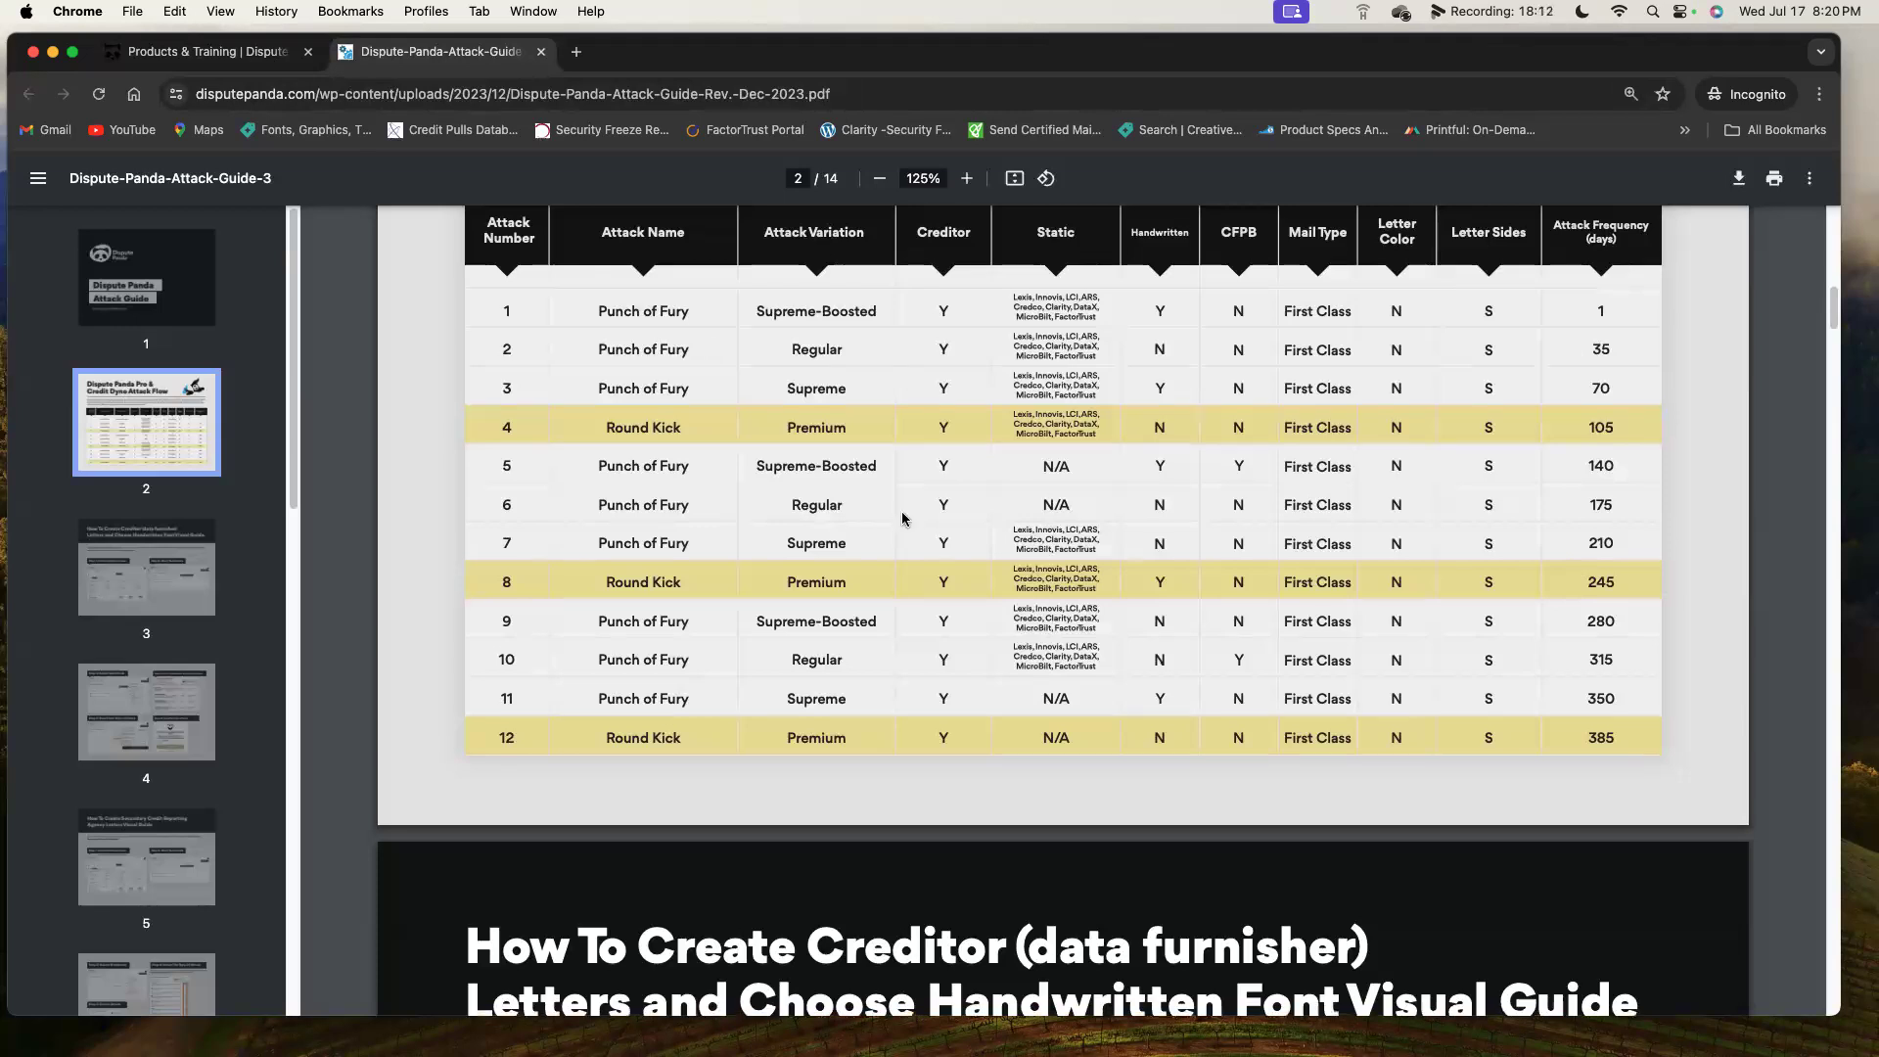
scroll(901, 519, "up", 2)
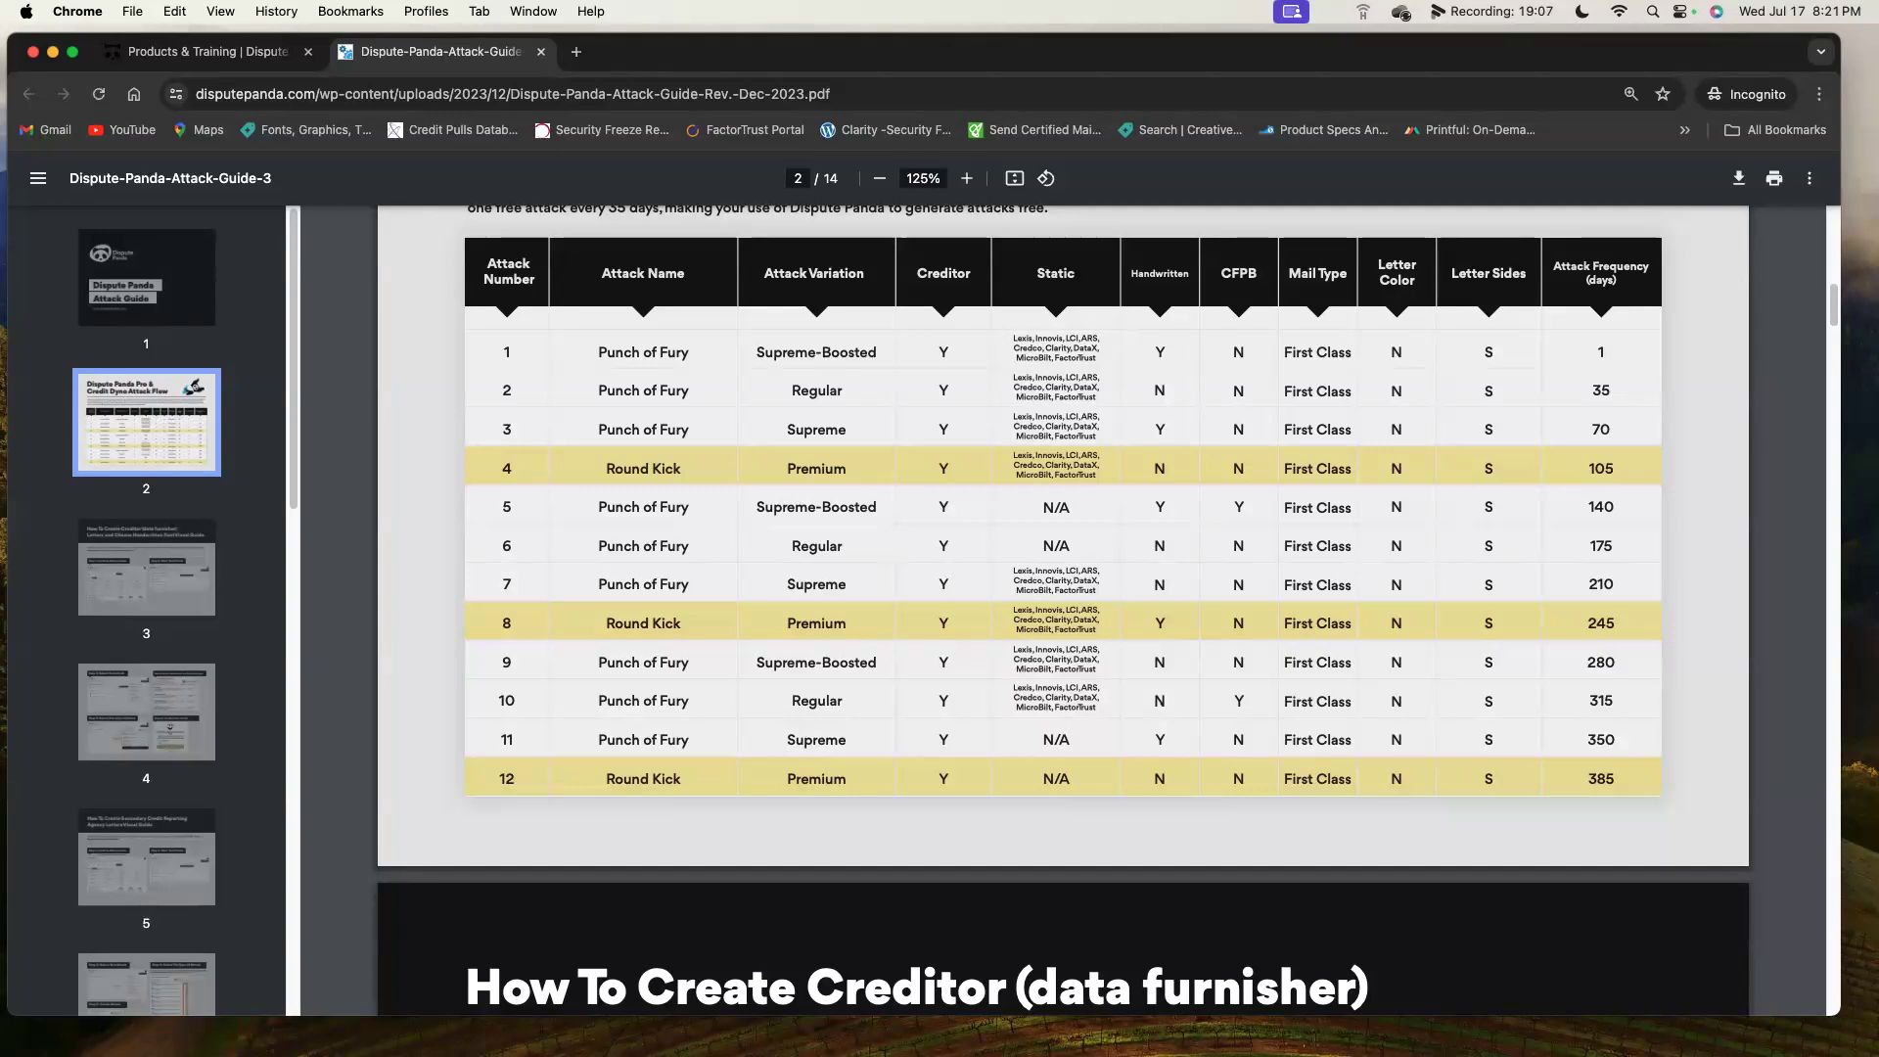
Return to the Videos & Resources tab and browse the Get Started tutorial video grid.
left_click(186, 52)
scroll(995, 493, "down", 10)
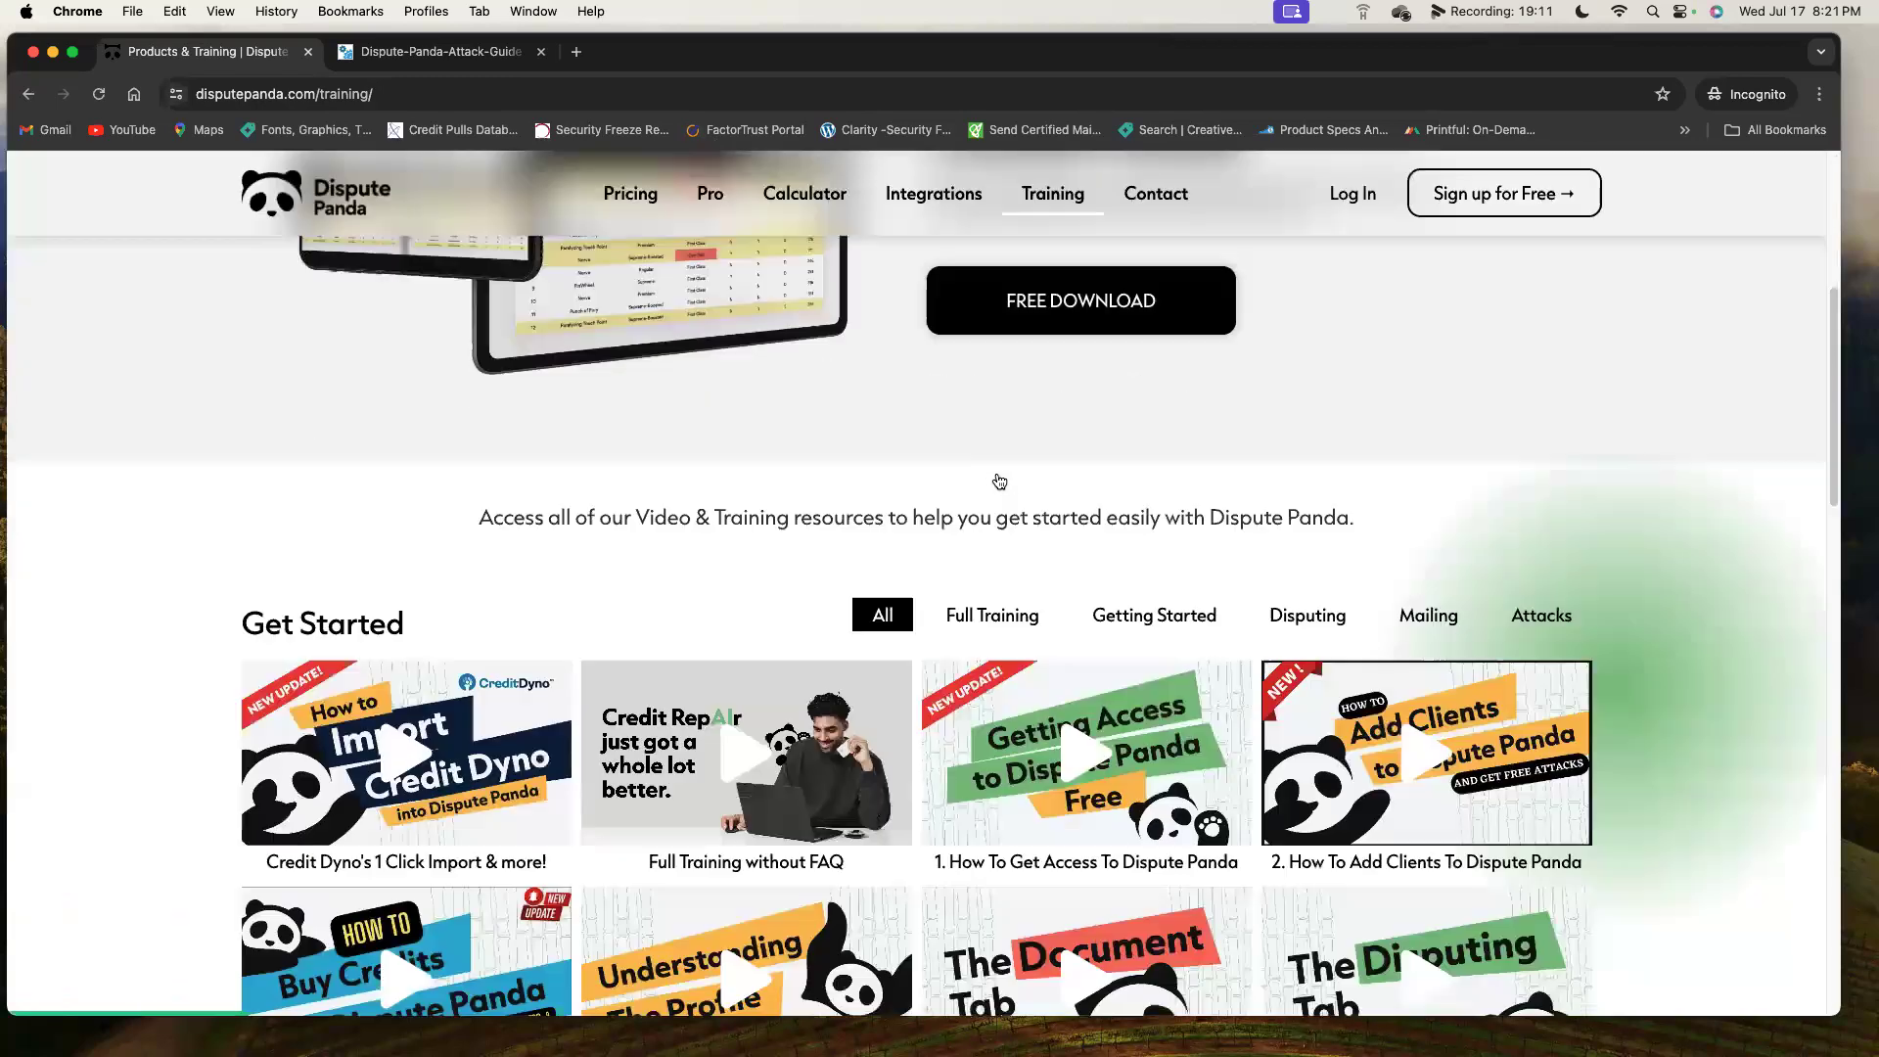
scroll(998, 480, "down", 4)
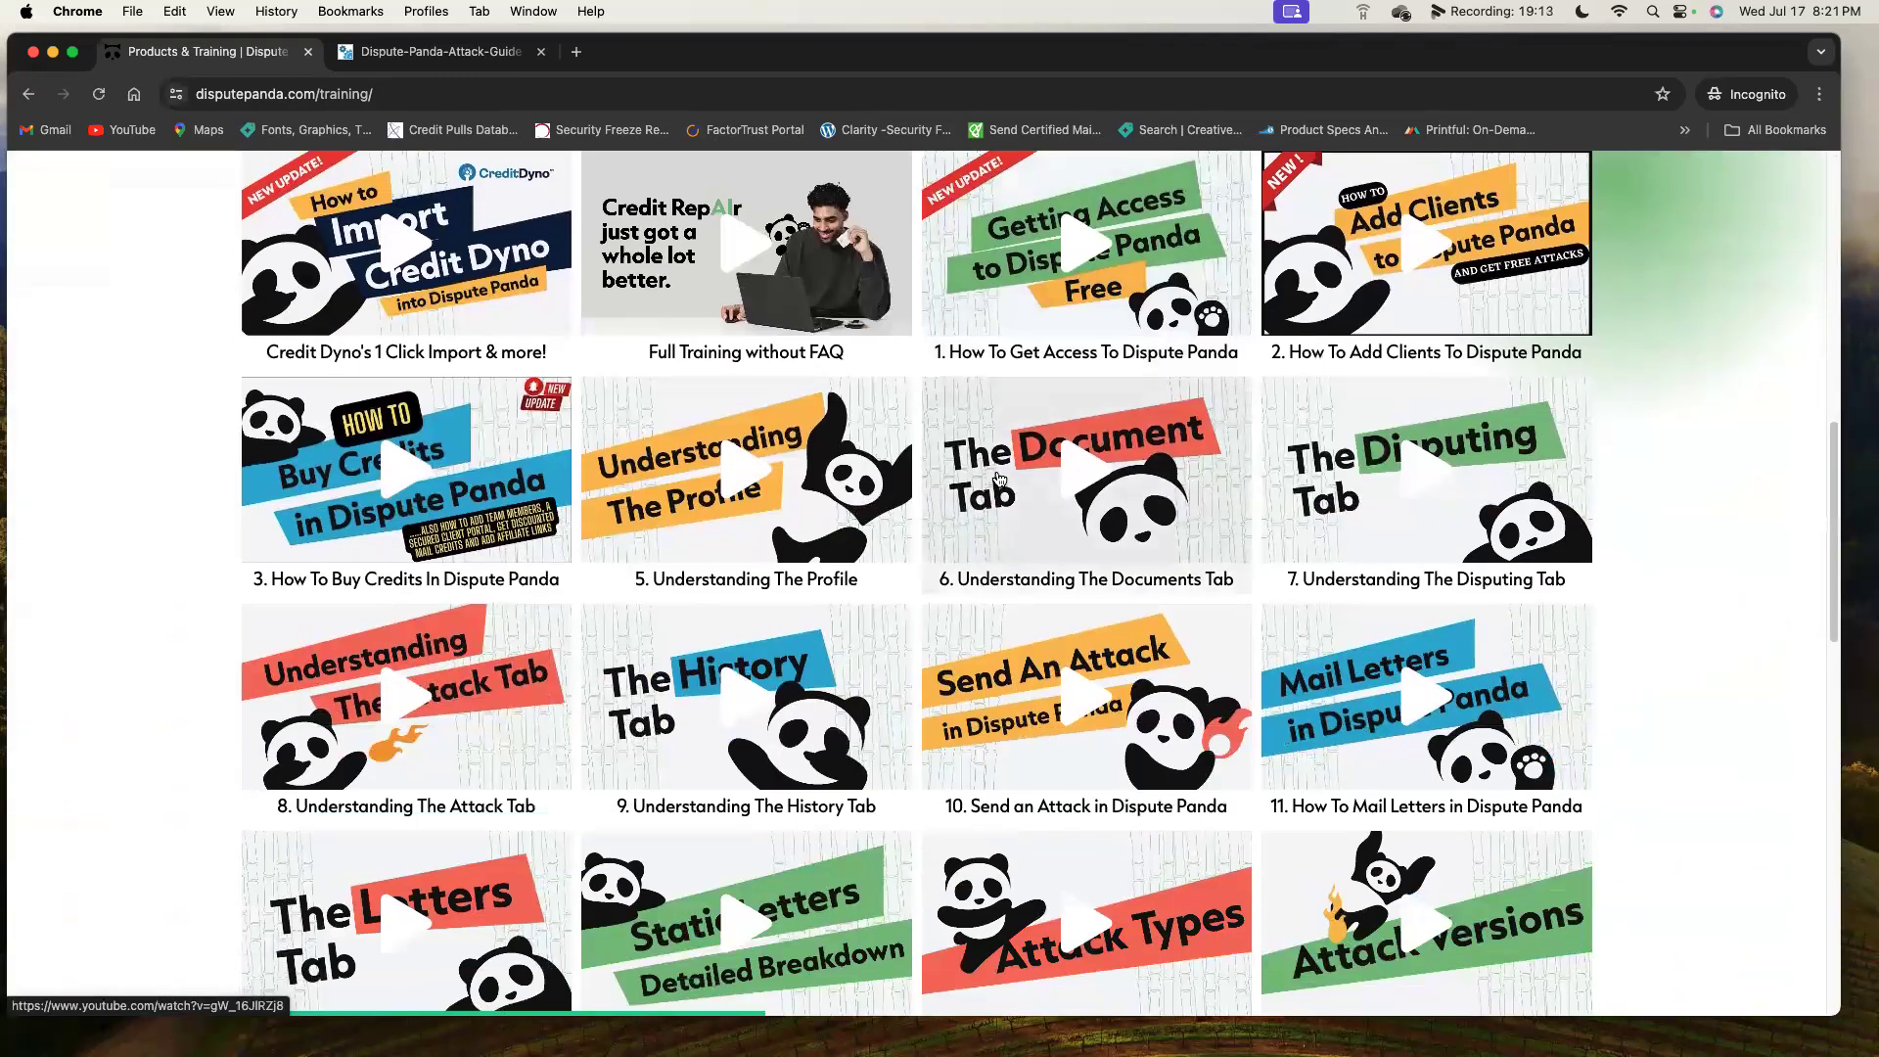
scroll(998, 477, "down", 1)
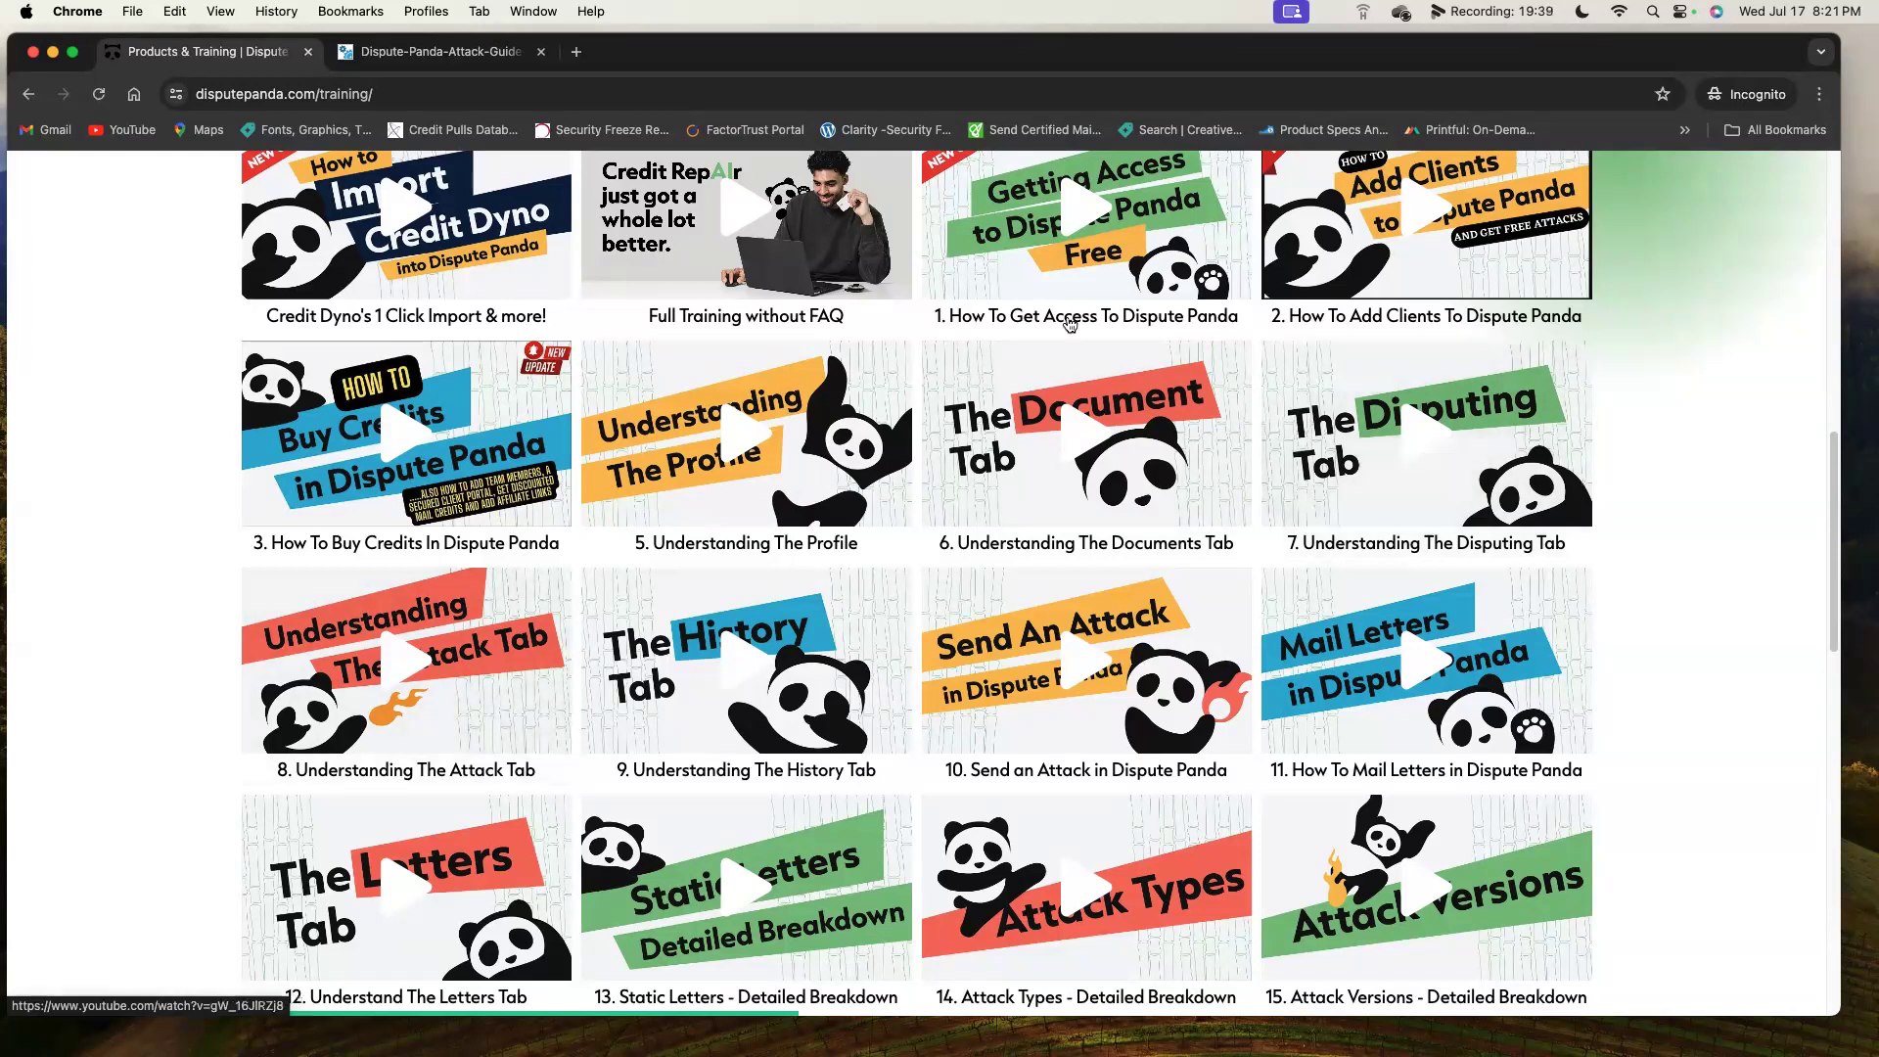
scroll(842, 351, "down", 2)
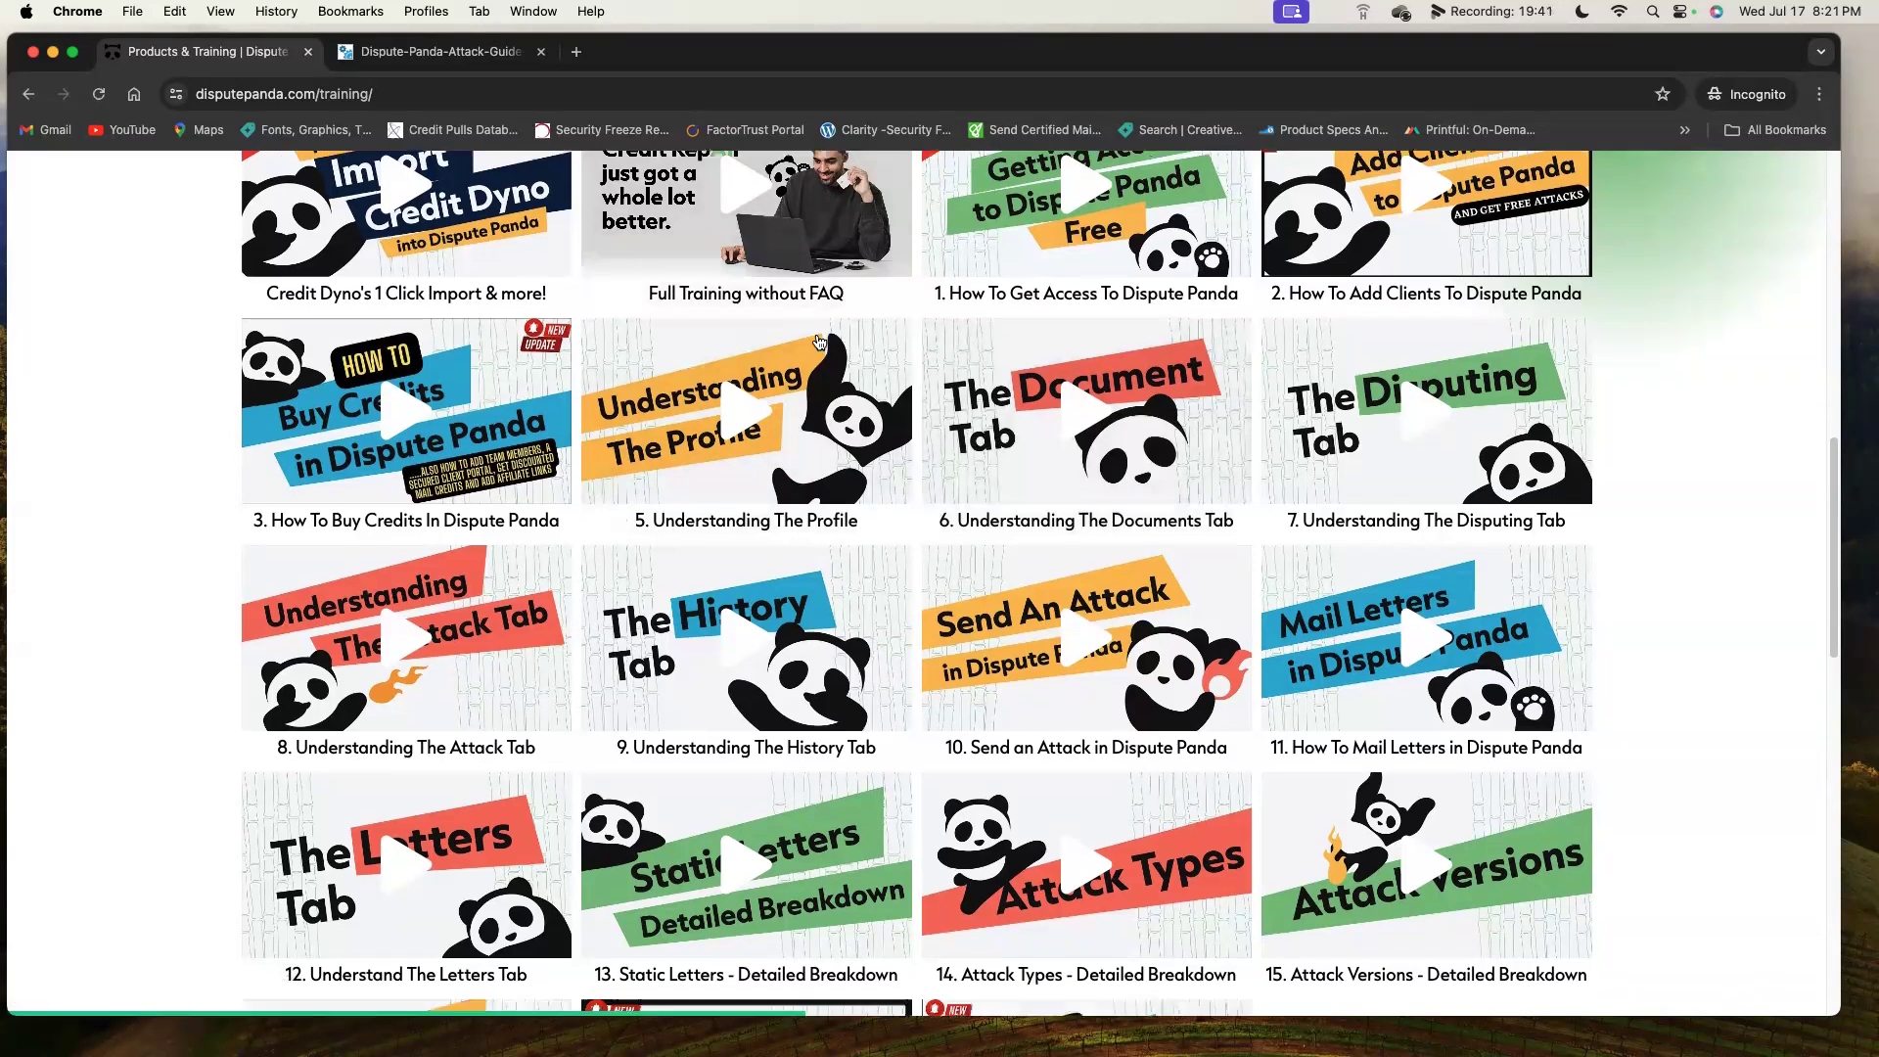
scroll(813, 336, "up", 5)
scroll(813, 336, "up", 5)
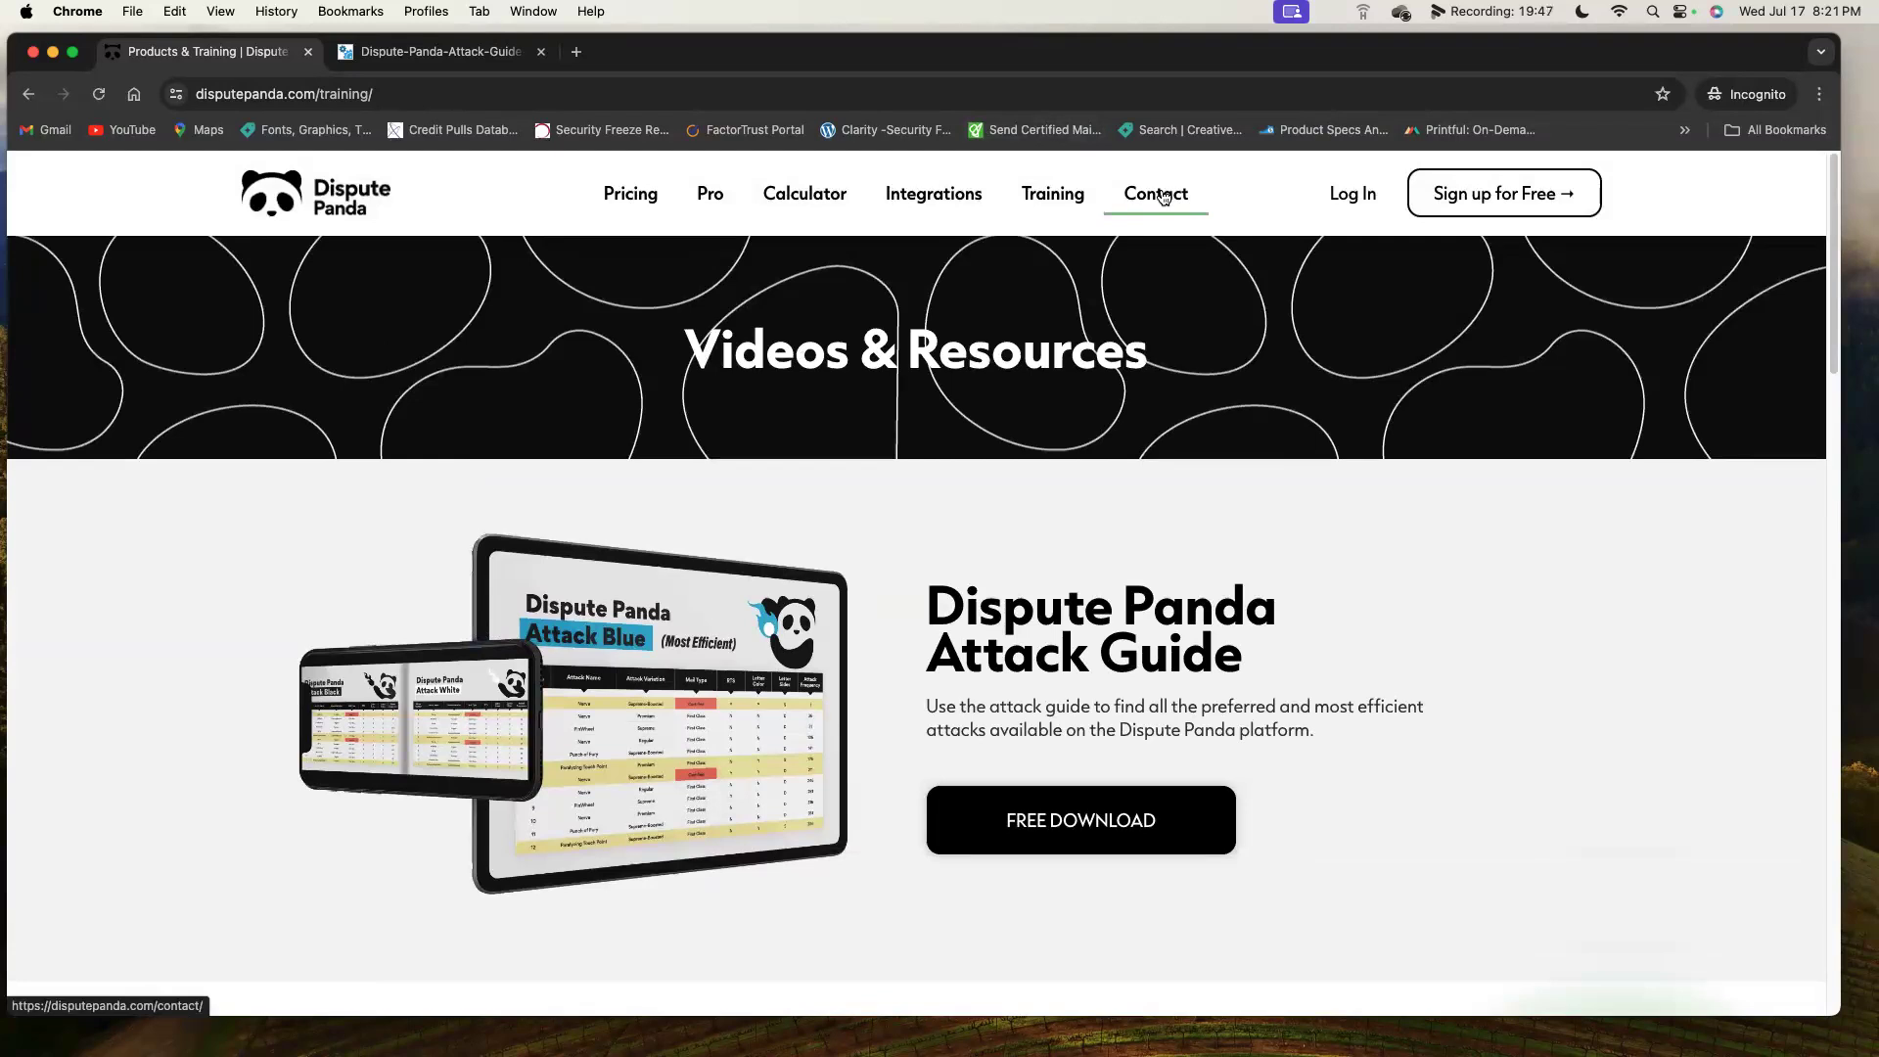
left_click(447, 62)
left_click(246, 67)
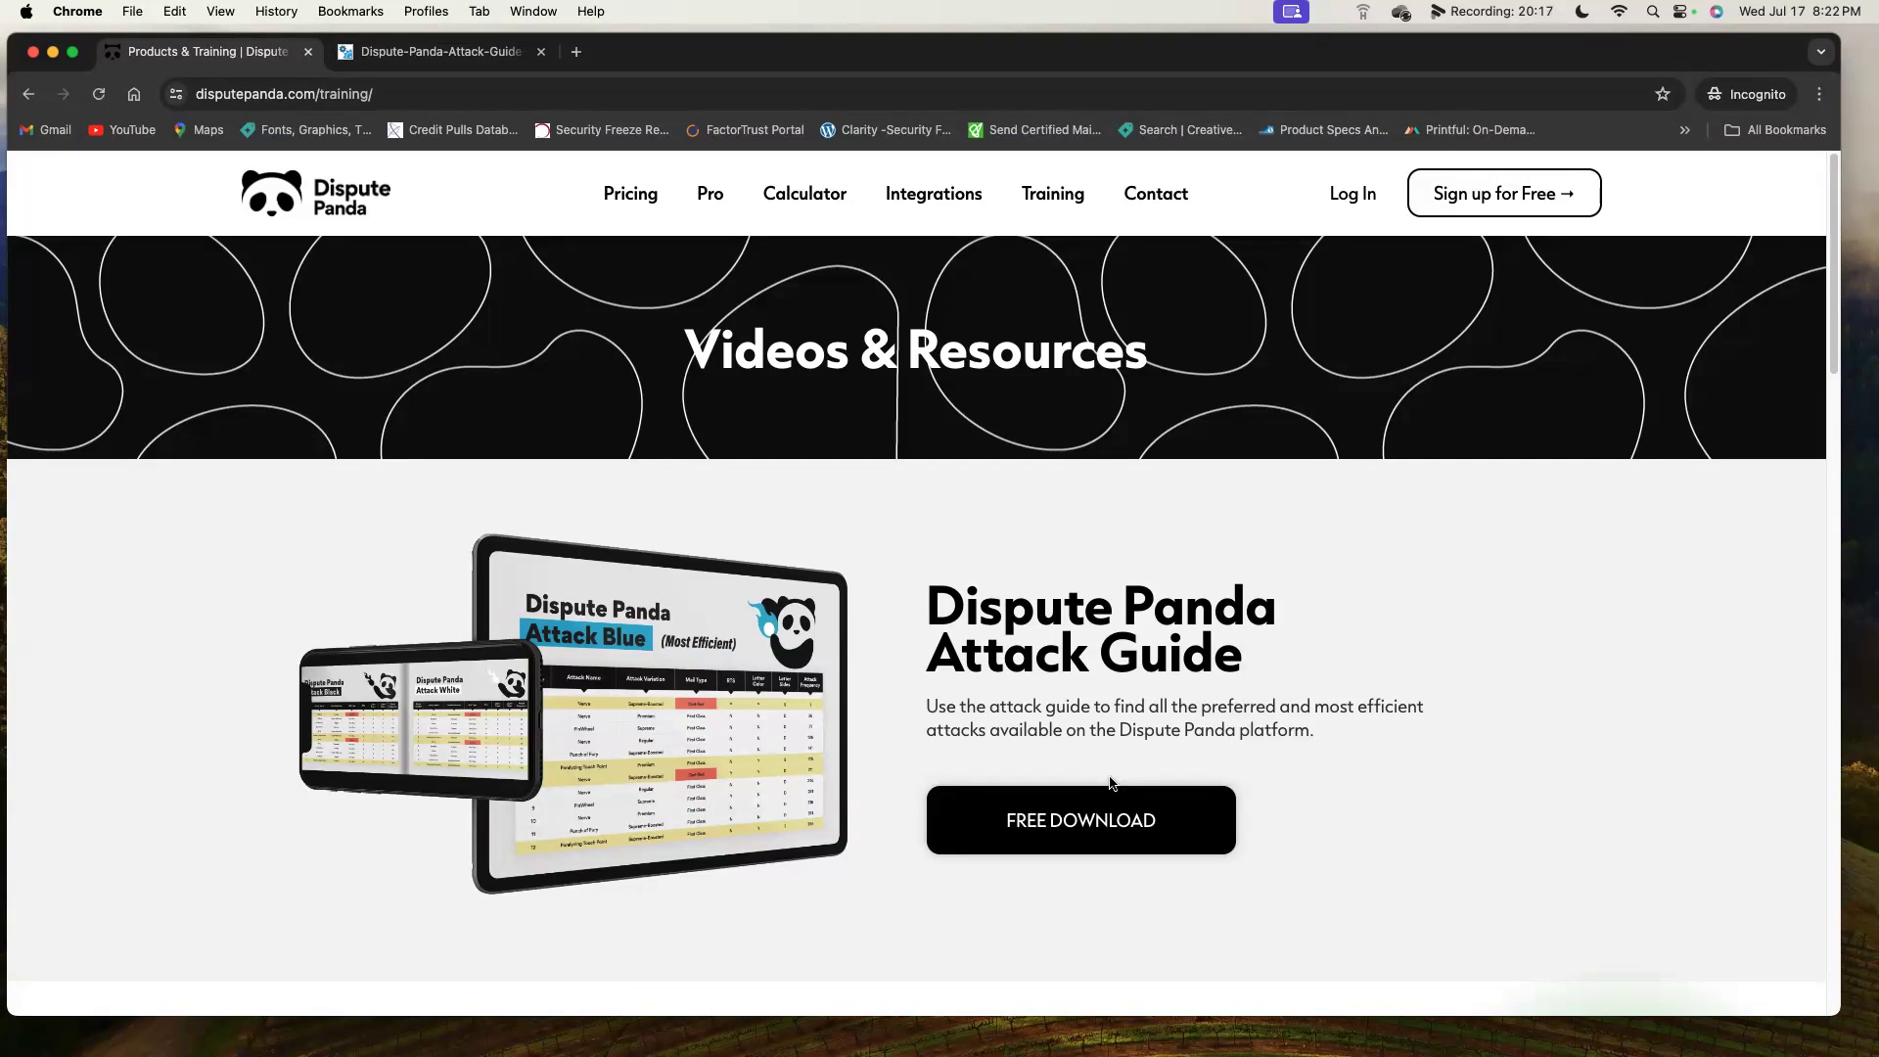
left_click(431, 51)
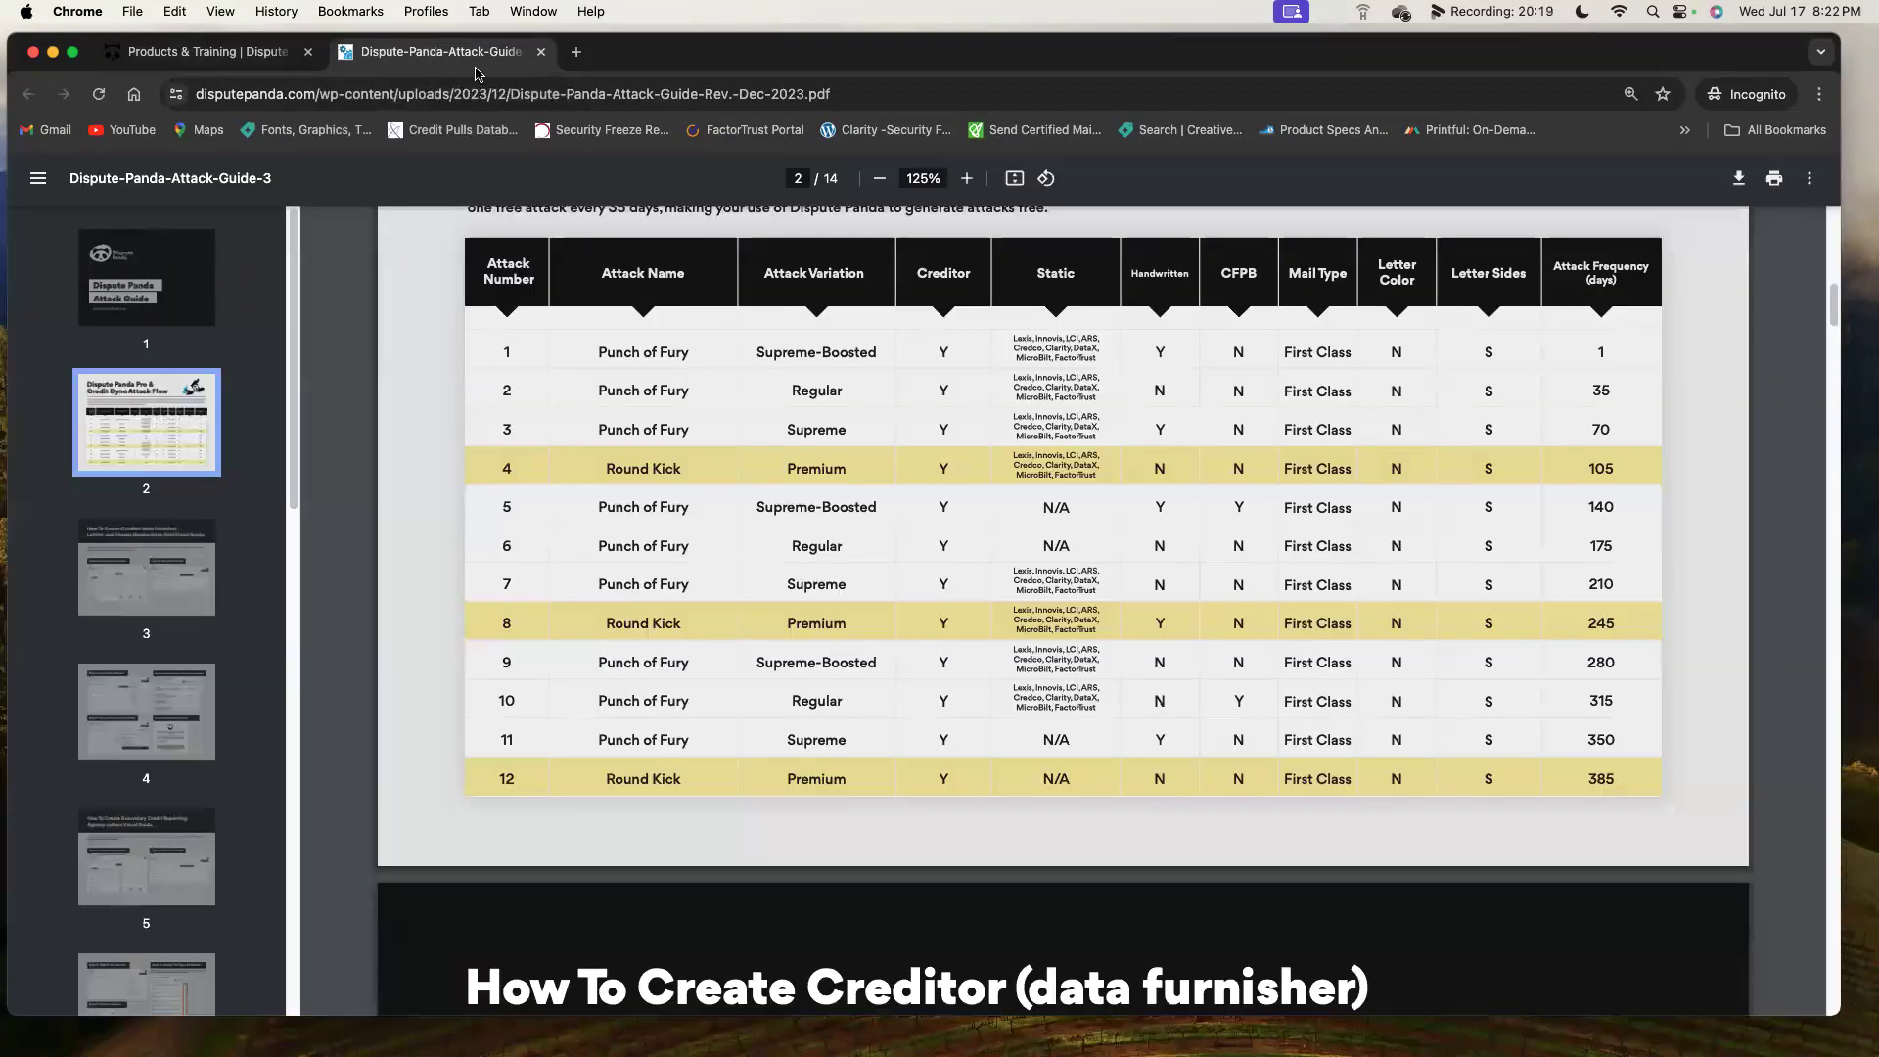
left_click(235, 51)
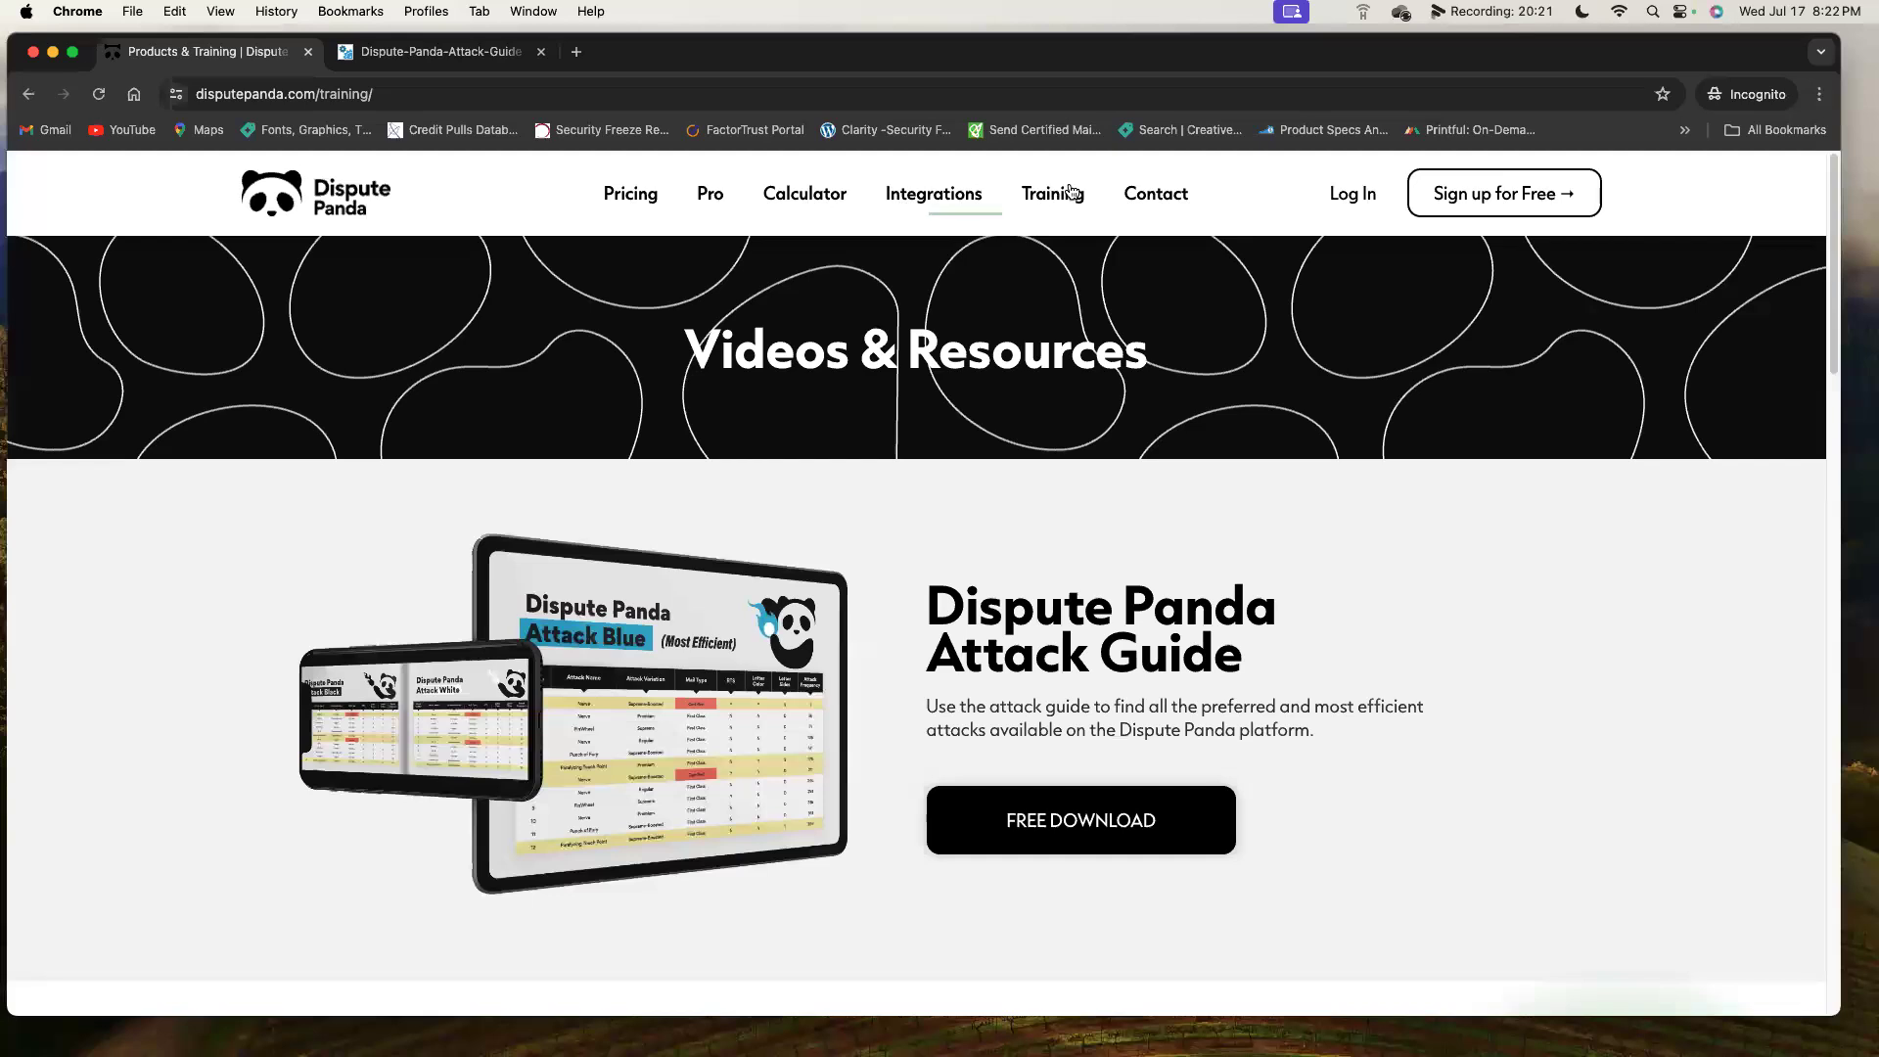
Open the Contact page and expand the 'What is the issue related to?' dropdown.
left_click(1174, 206)
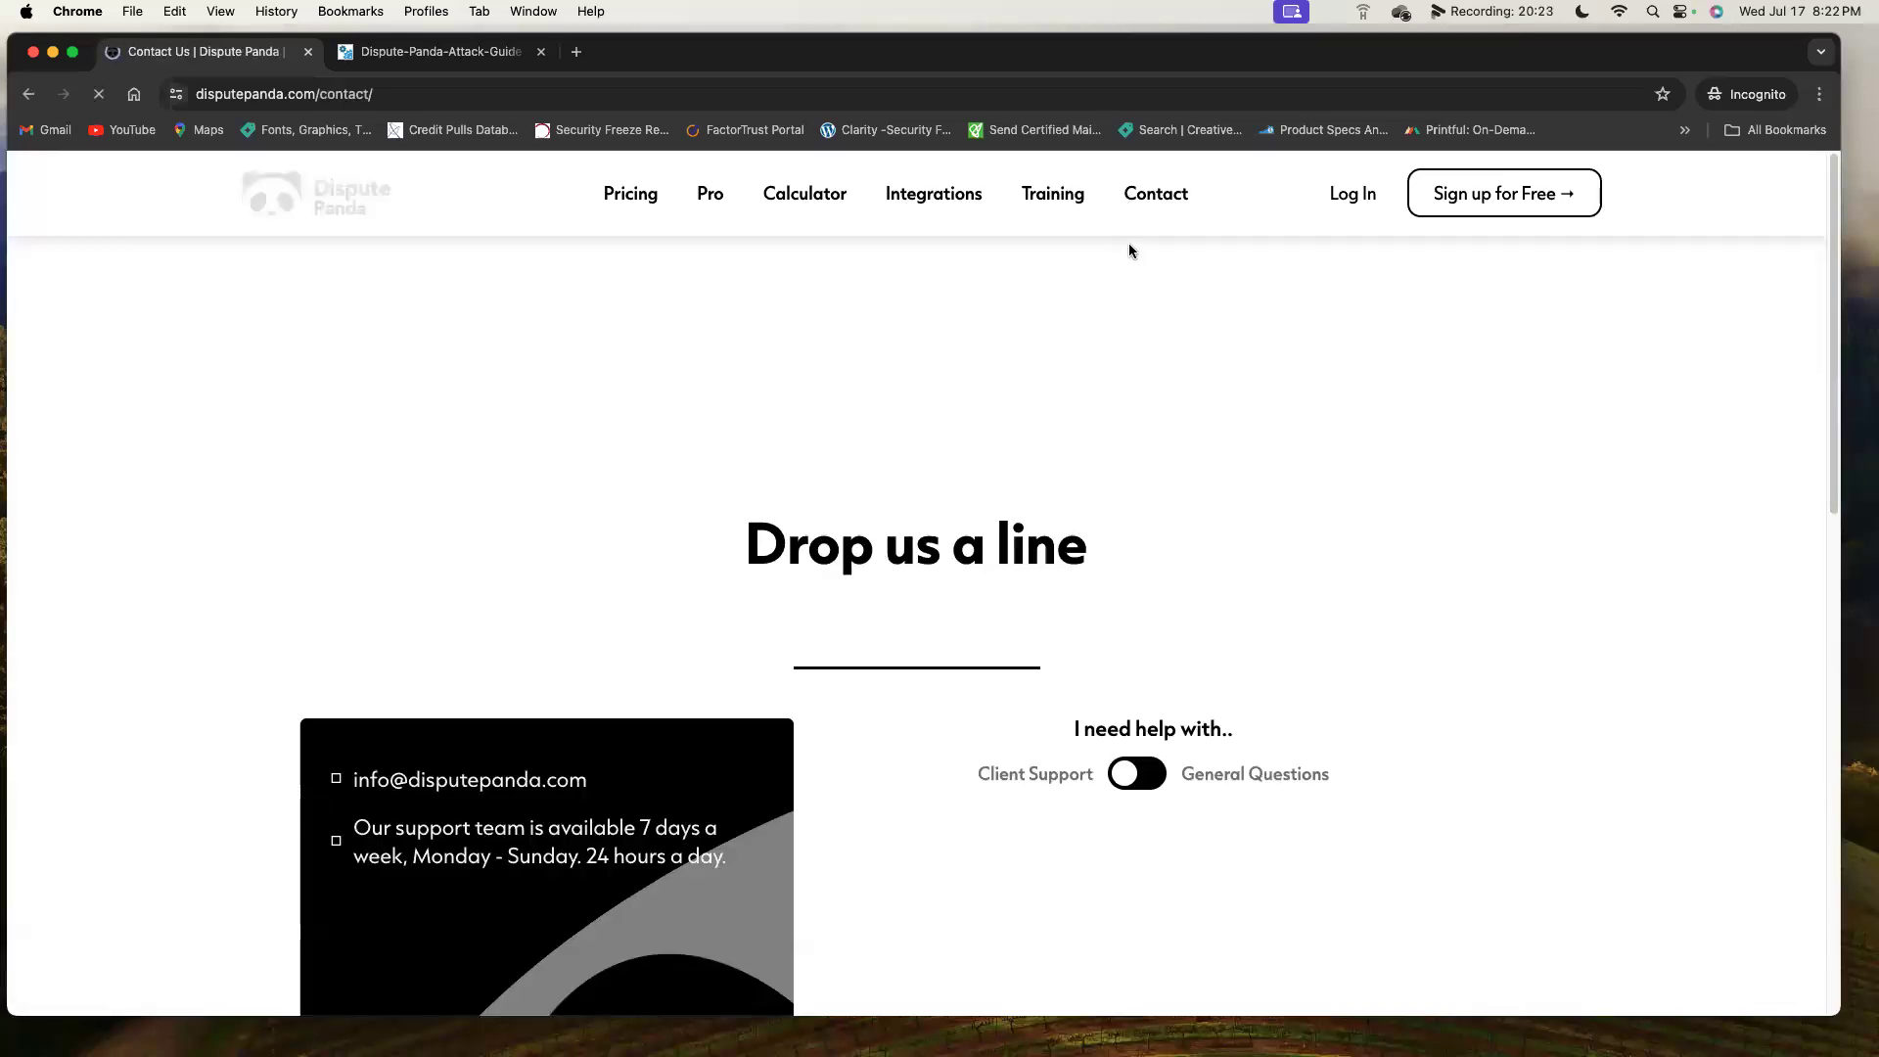
scroll(902, 630, "down", 3)
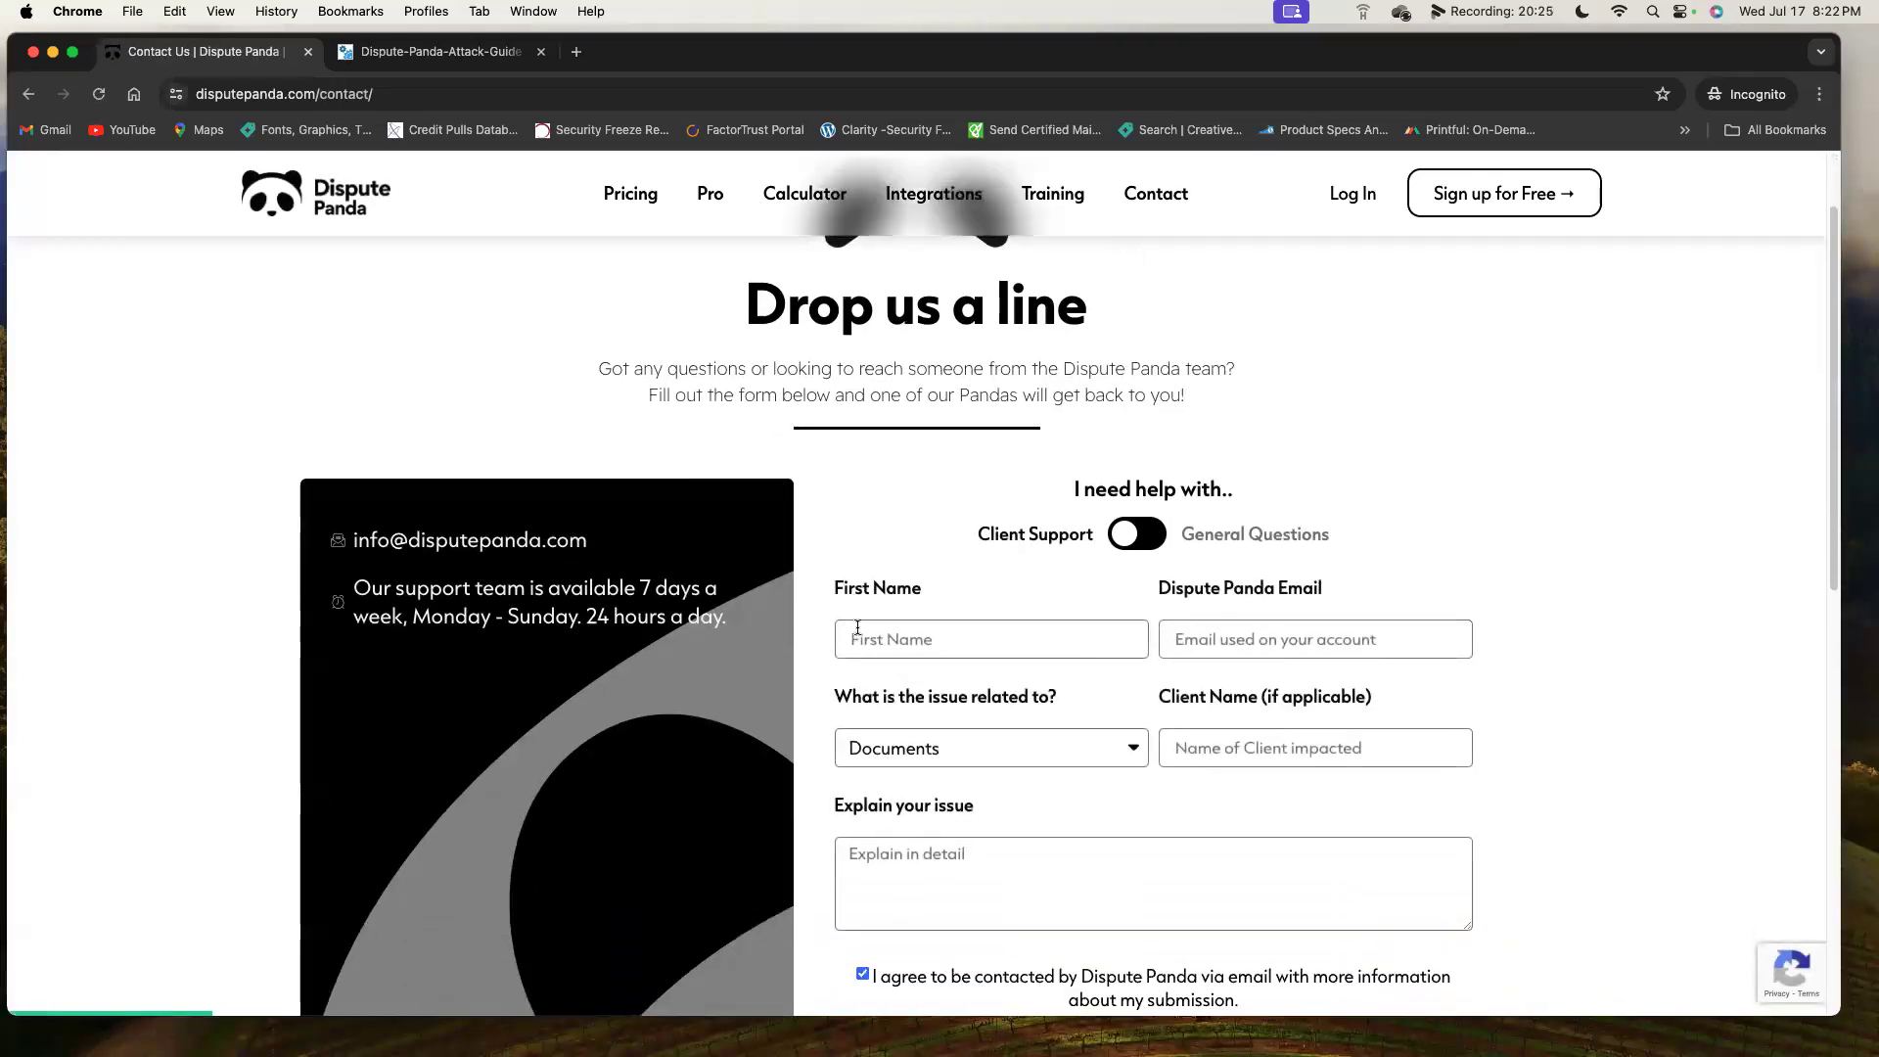
left_click(1091, 720)
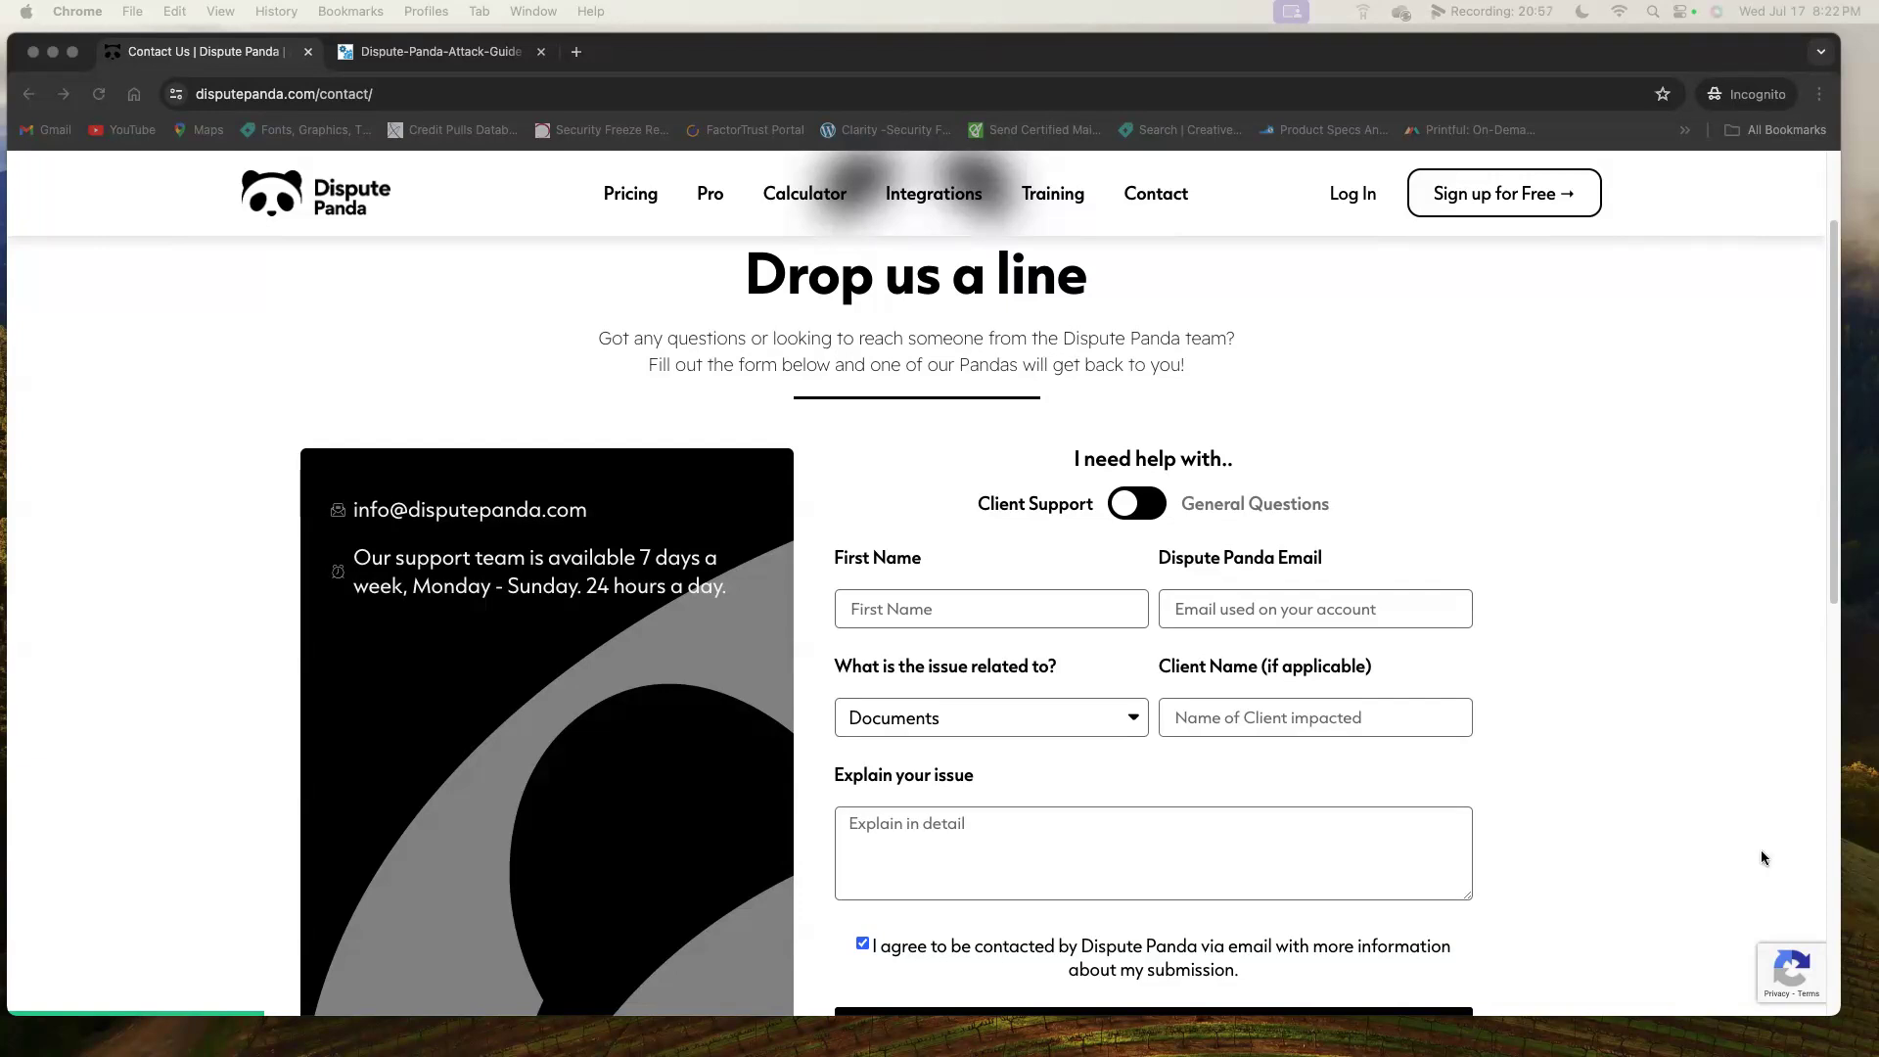
Paste the Loom link as the issue explanation, then switch to General Questions with General Question reason.
left_click(1077, 866)
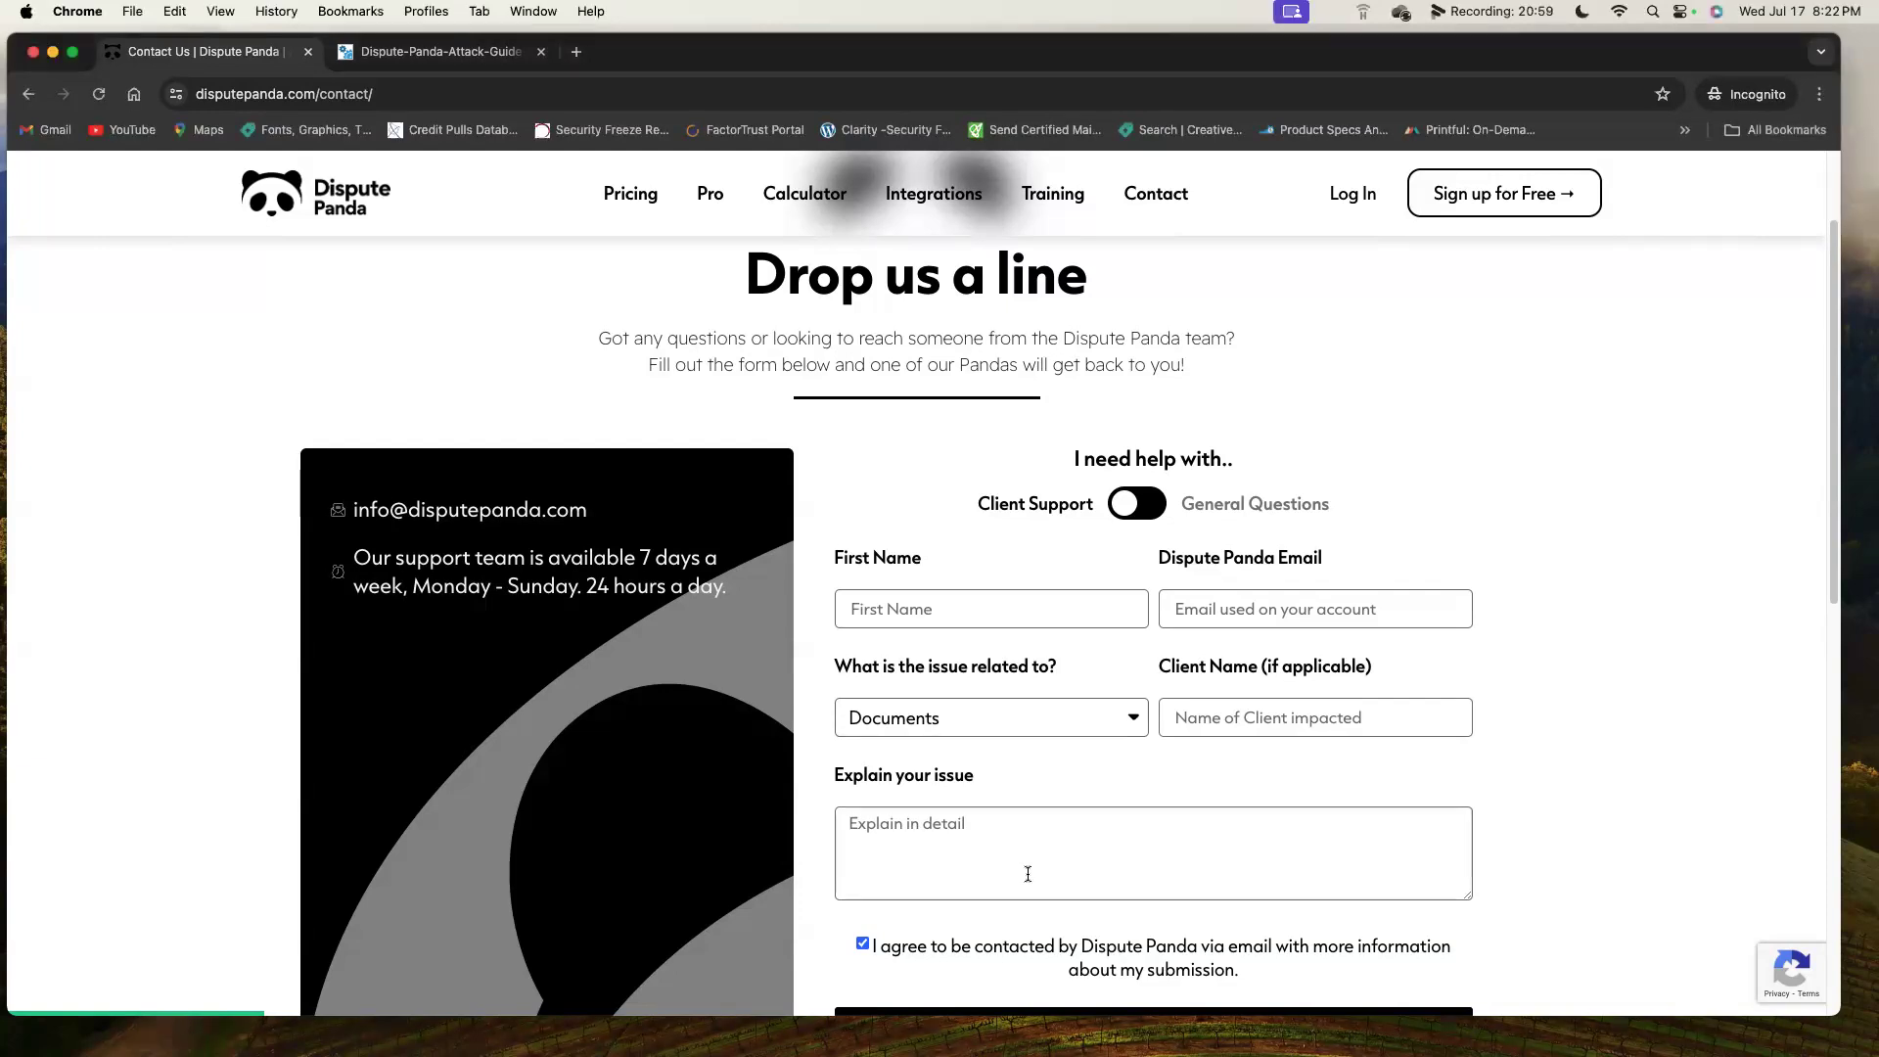
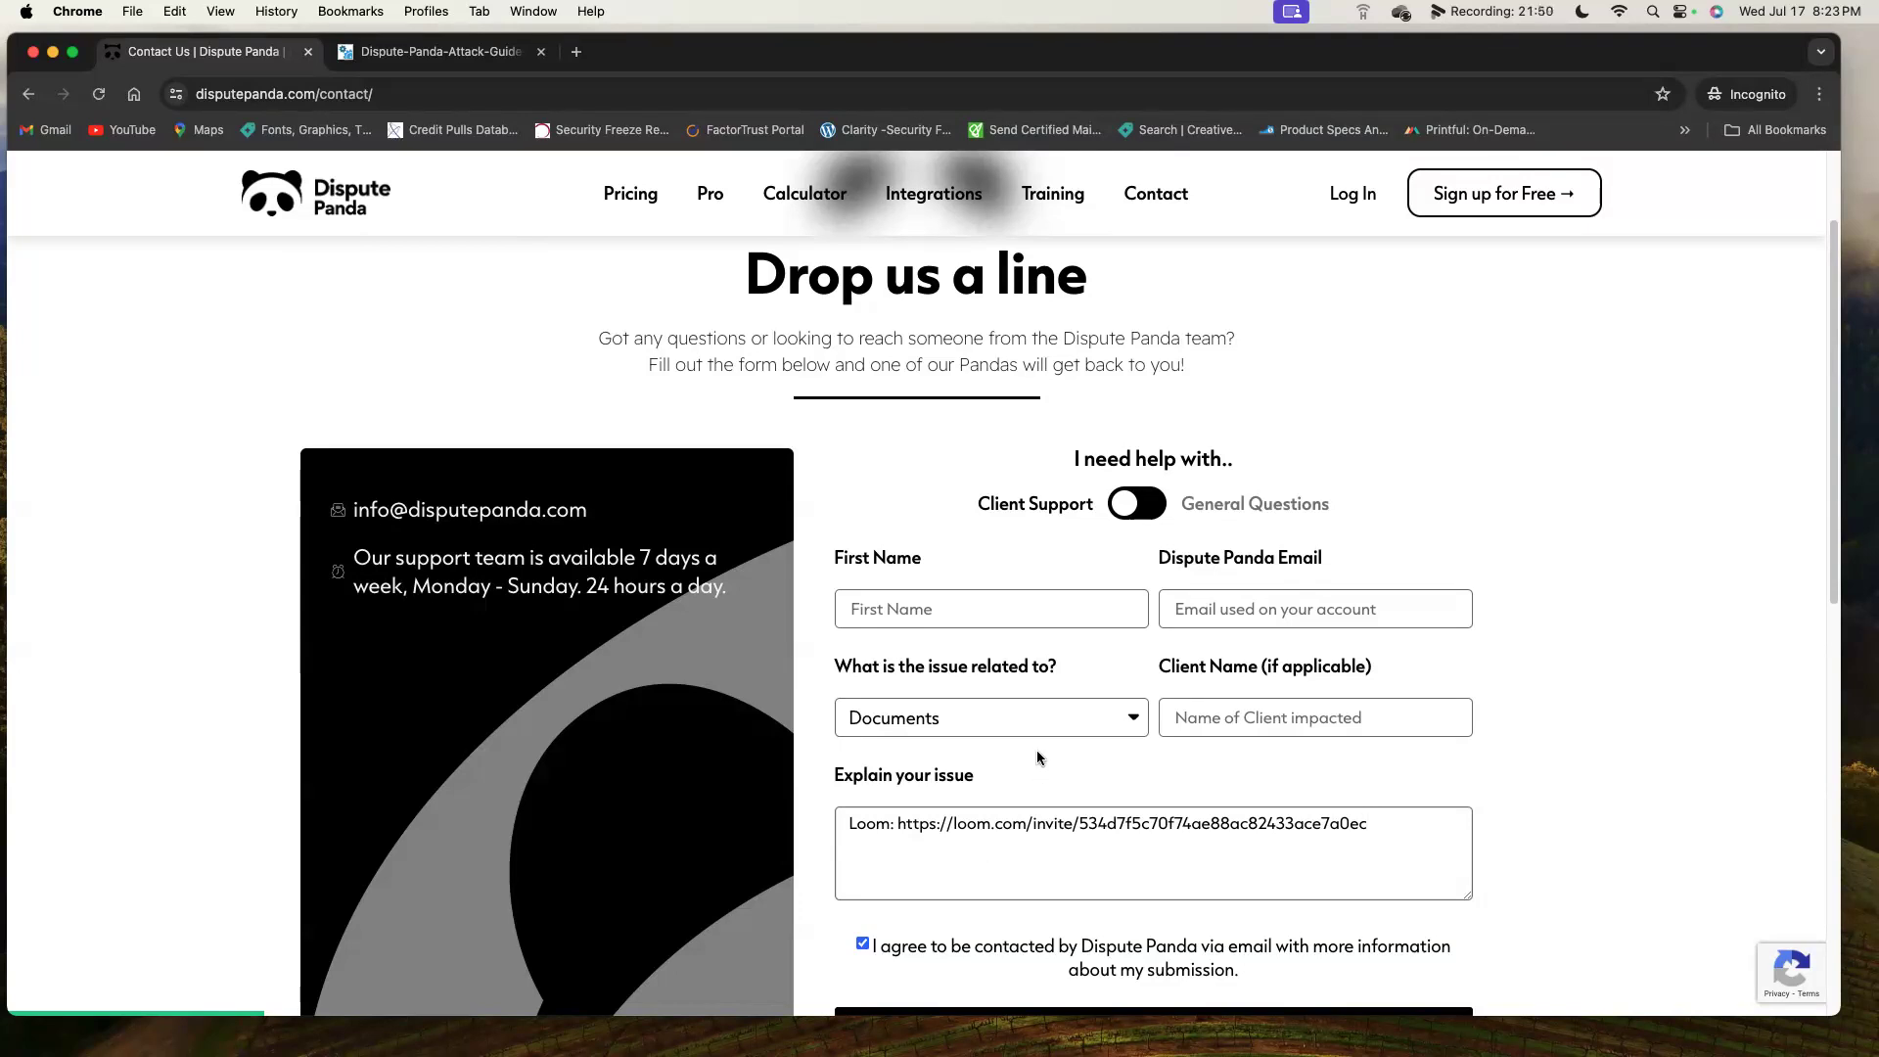
left_click(1152, 505)
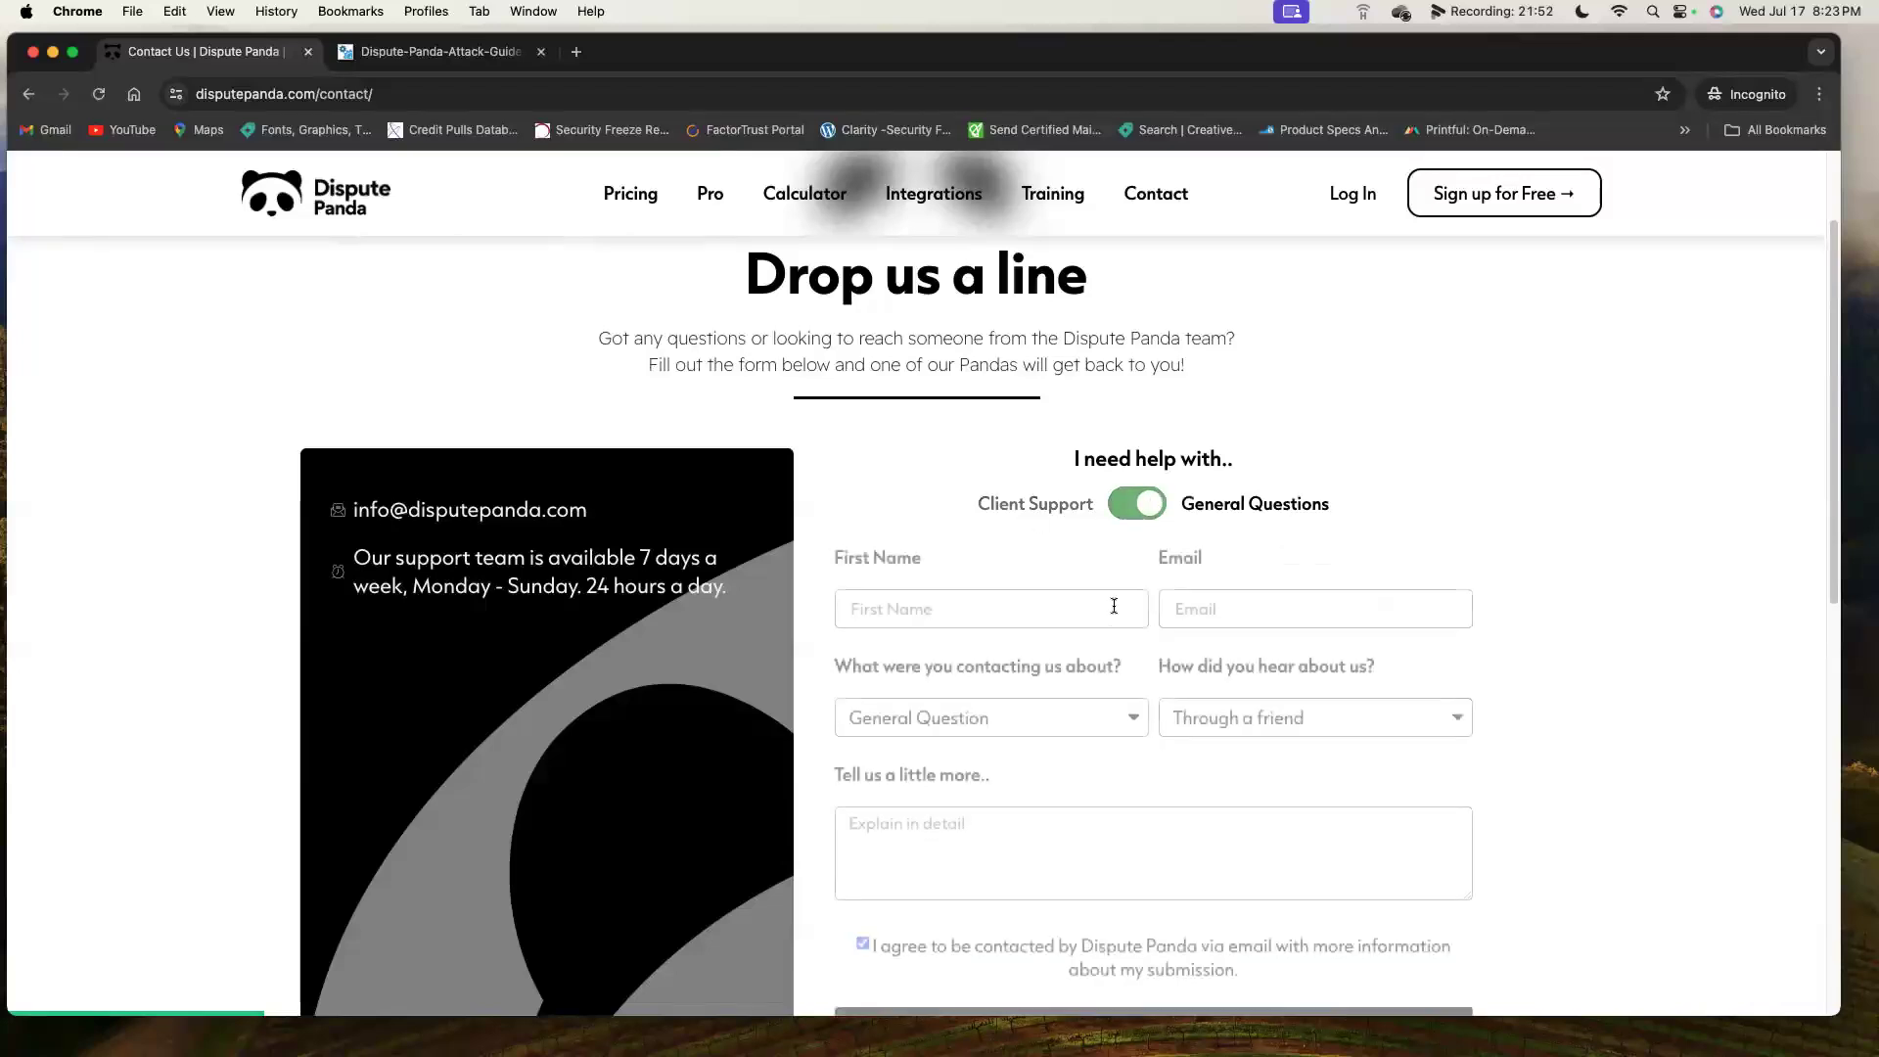
left_click(1125, 724)
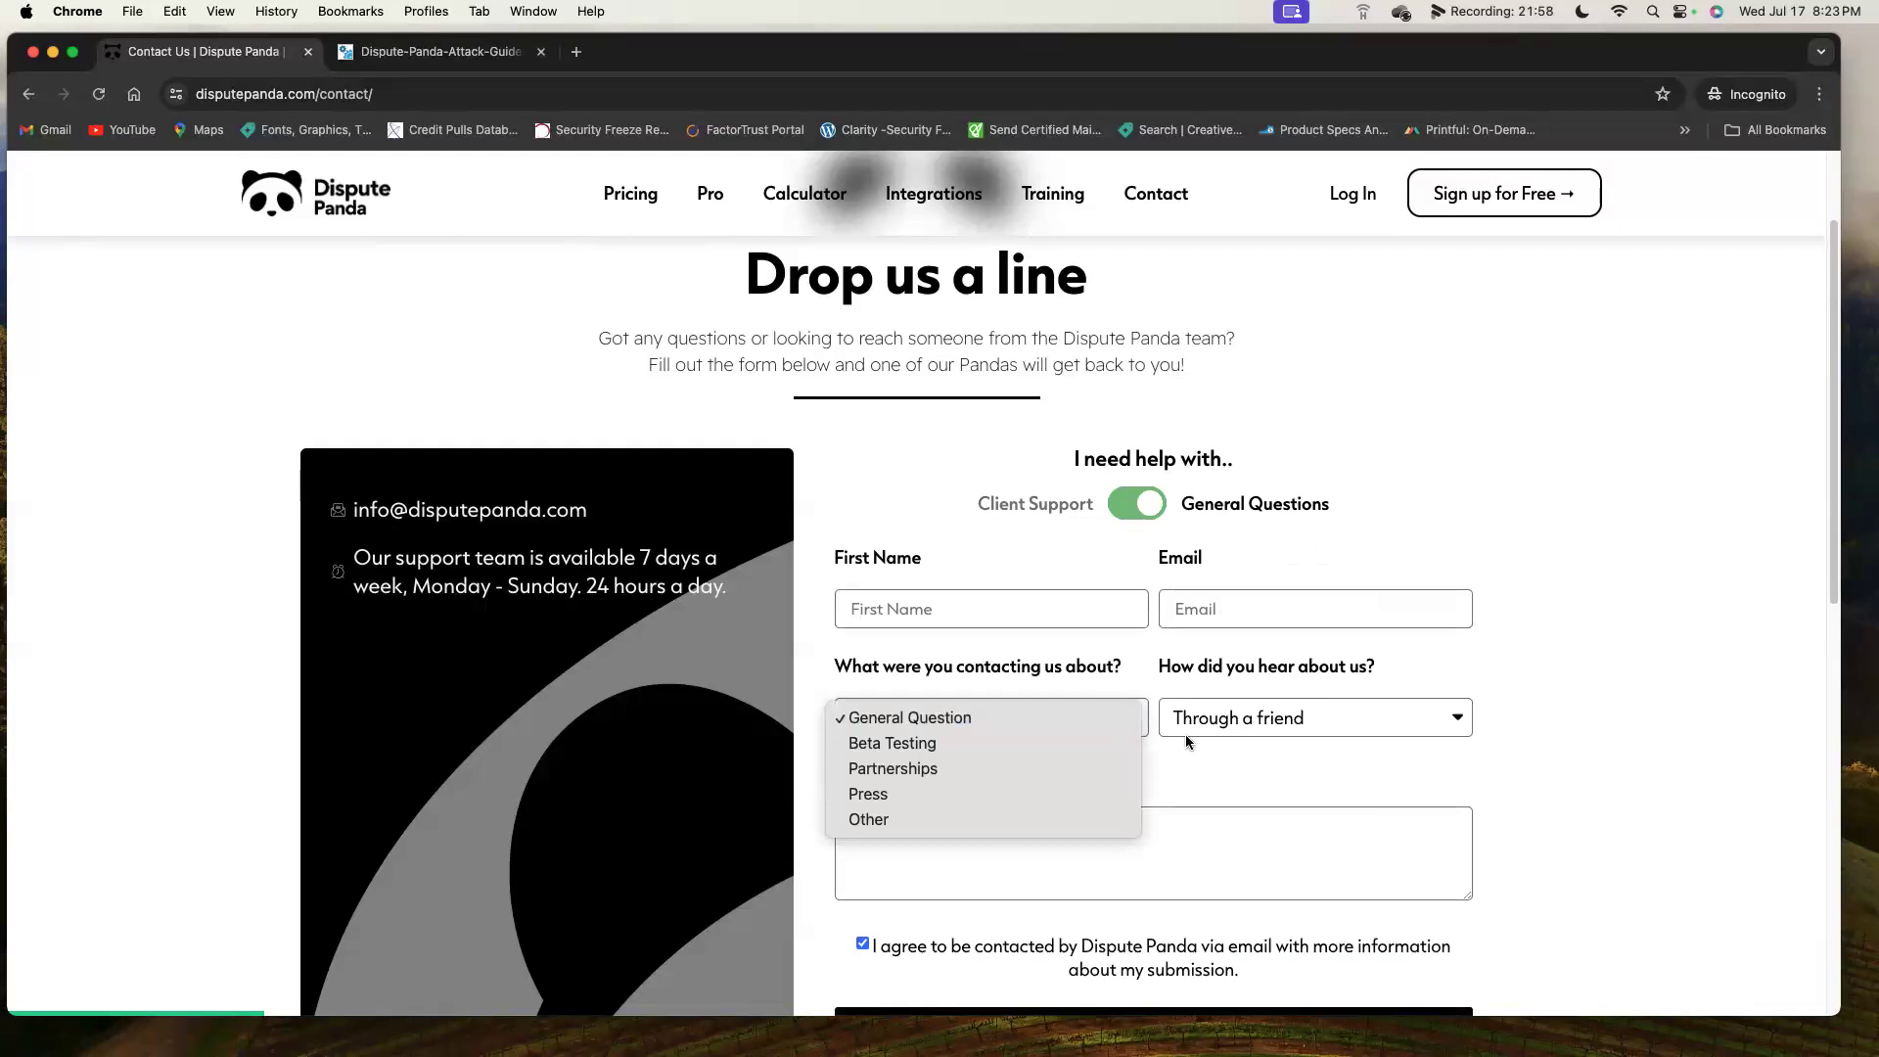
left_click(1238, 763)
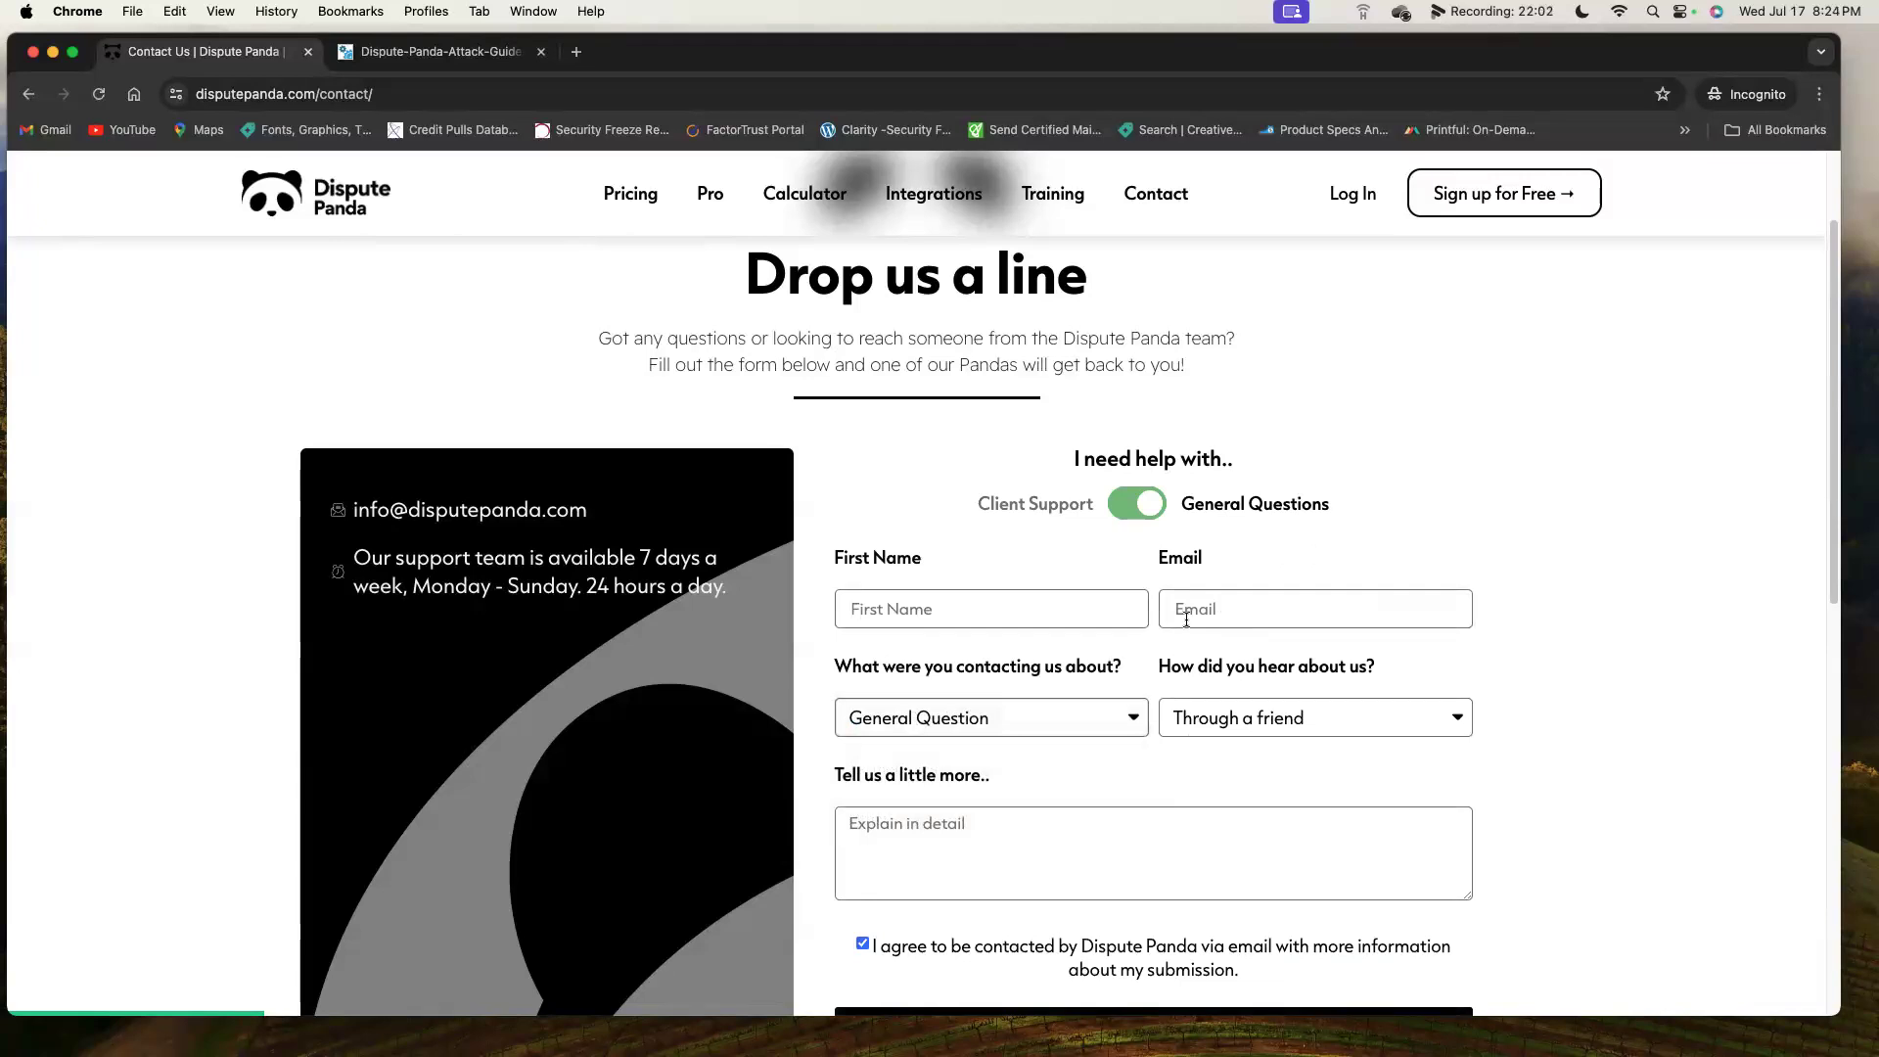
Open the Pricing page and review Attack Pricing plus the Free, Pro Monthly and PRO Yearly plans.
left_click(663, 199)
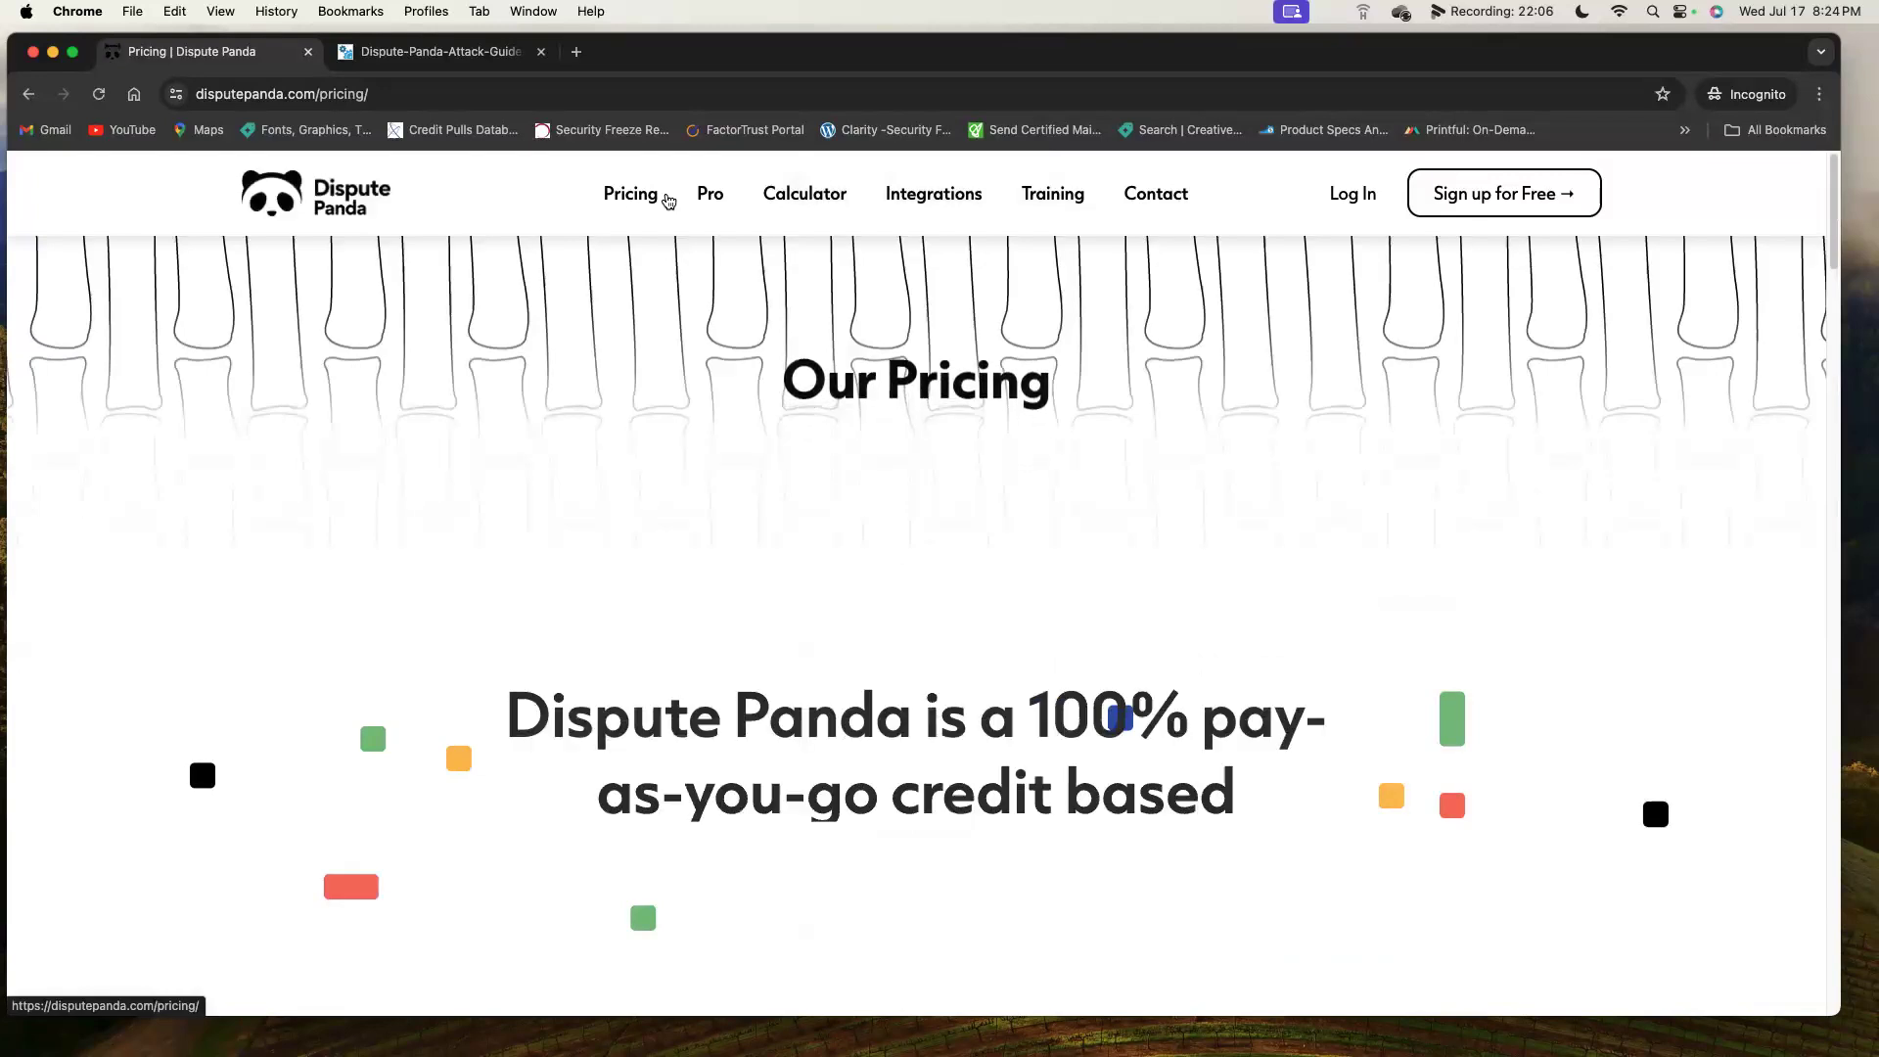
scroll(1063, 577, "down", 4)
scroll(1061, 560, "down", 10)
scroll(1061, 560, "up", 7)
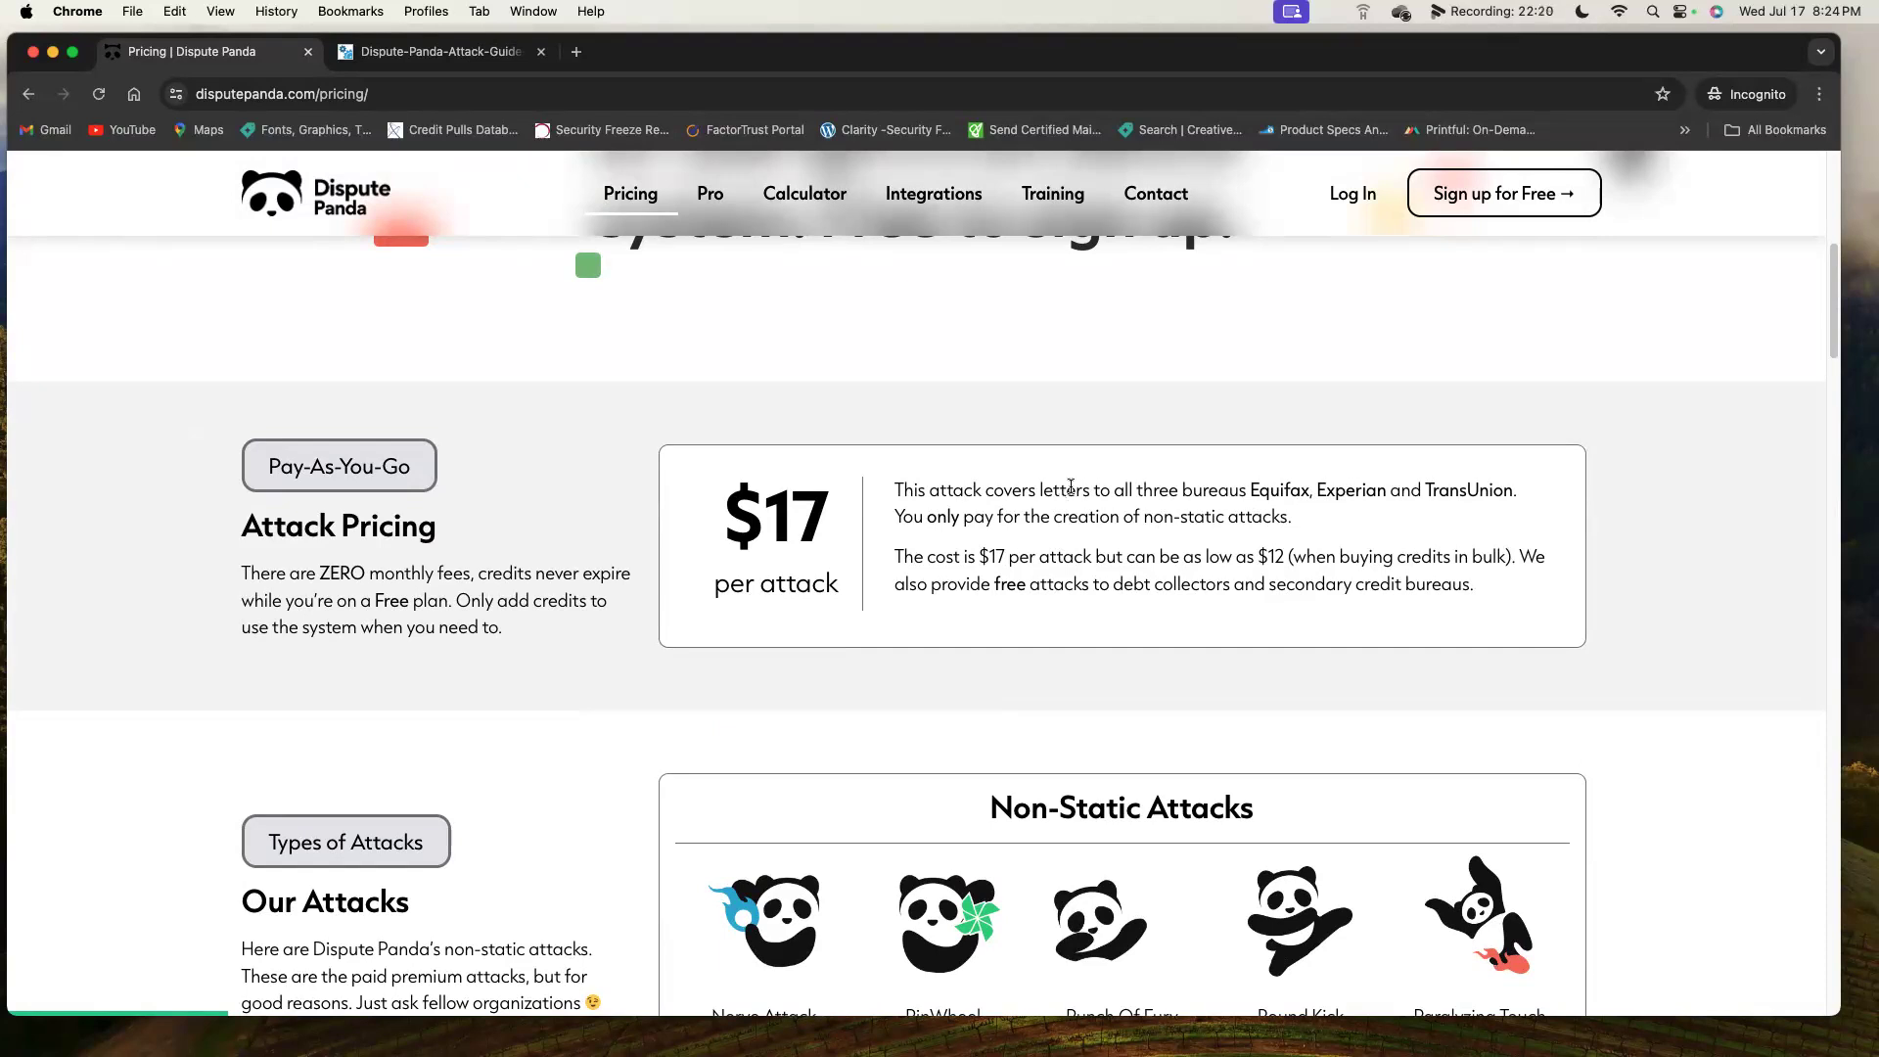
scroll(1076, 484, "down", 10)
scroll(1080, 478, "down", 5)
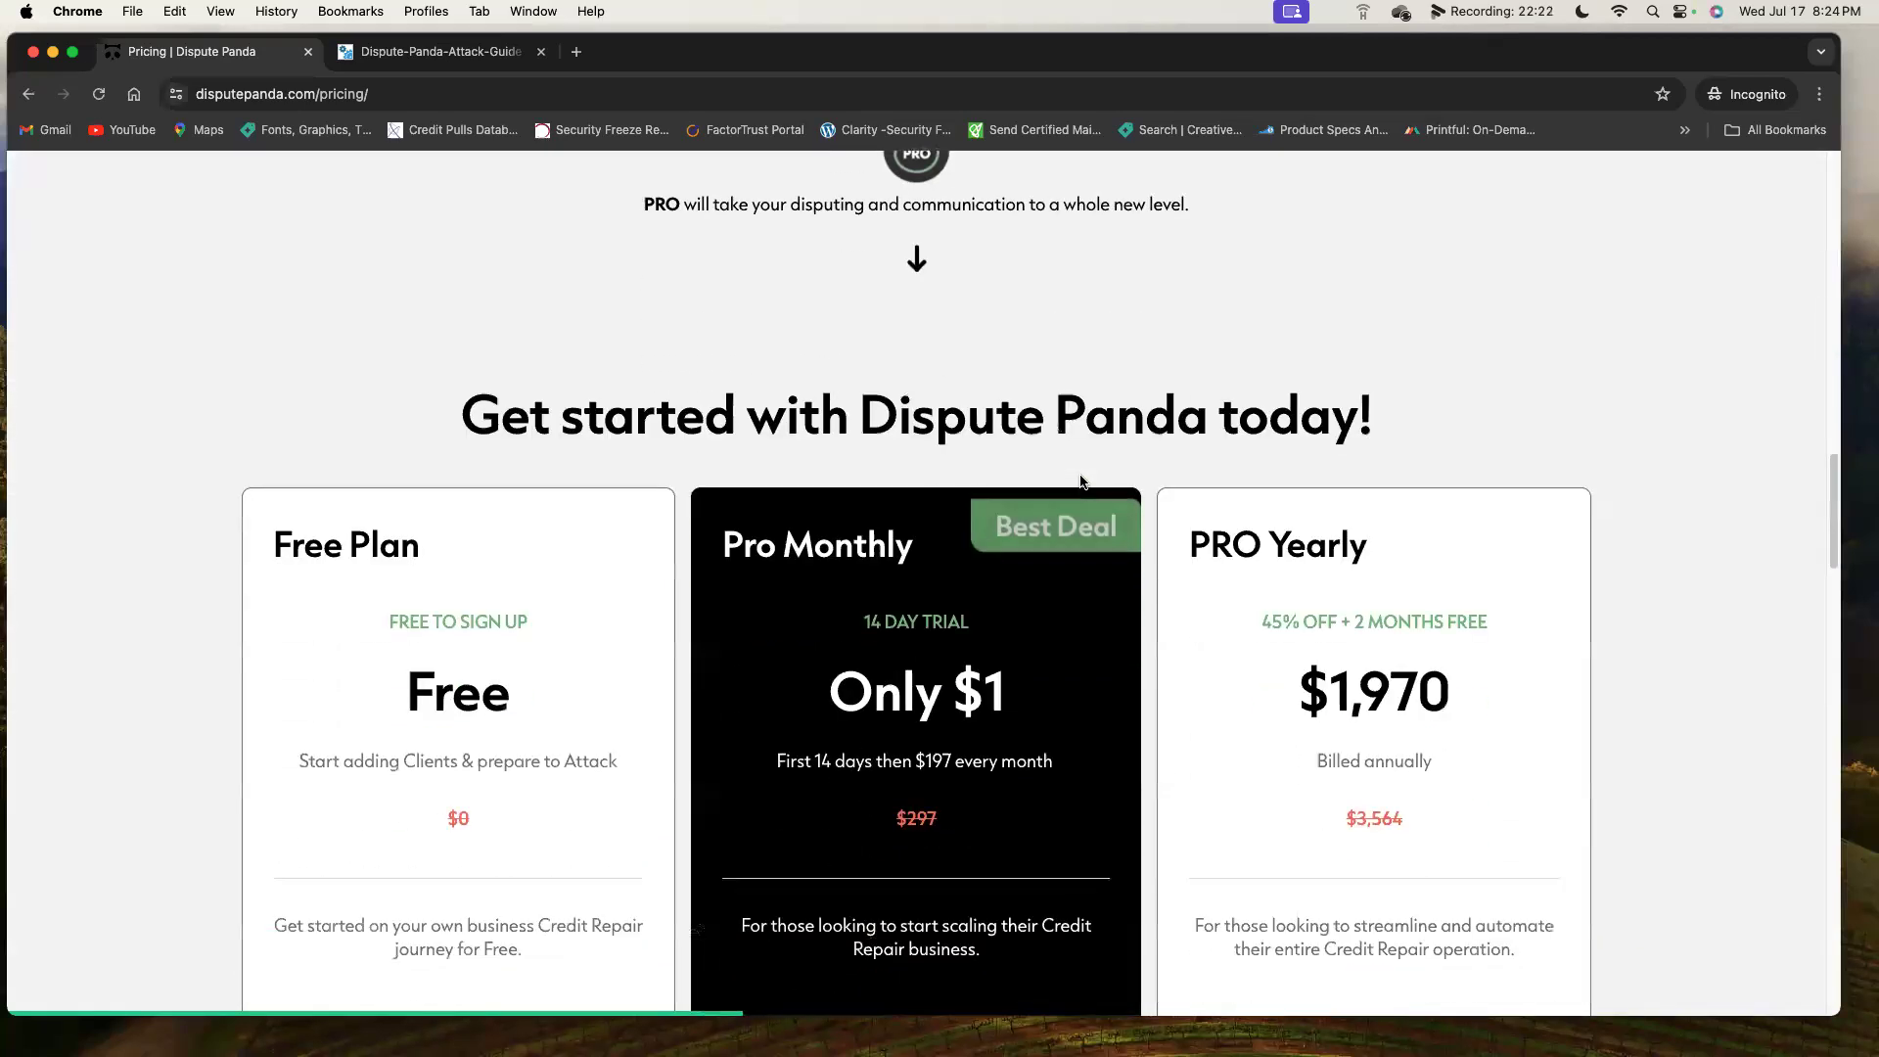
scroll(1081, 480, "down", 2)
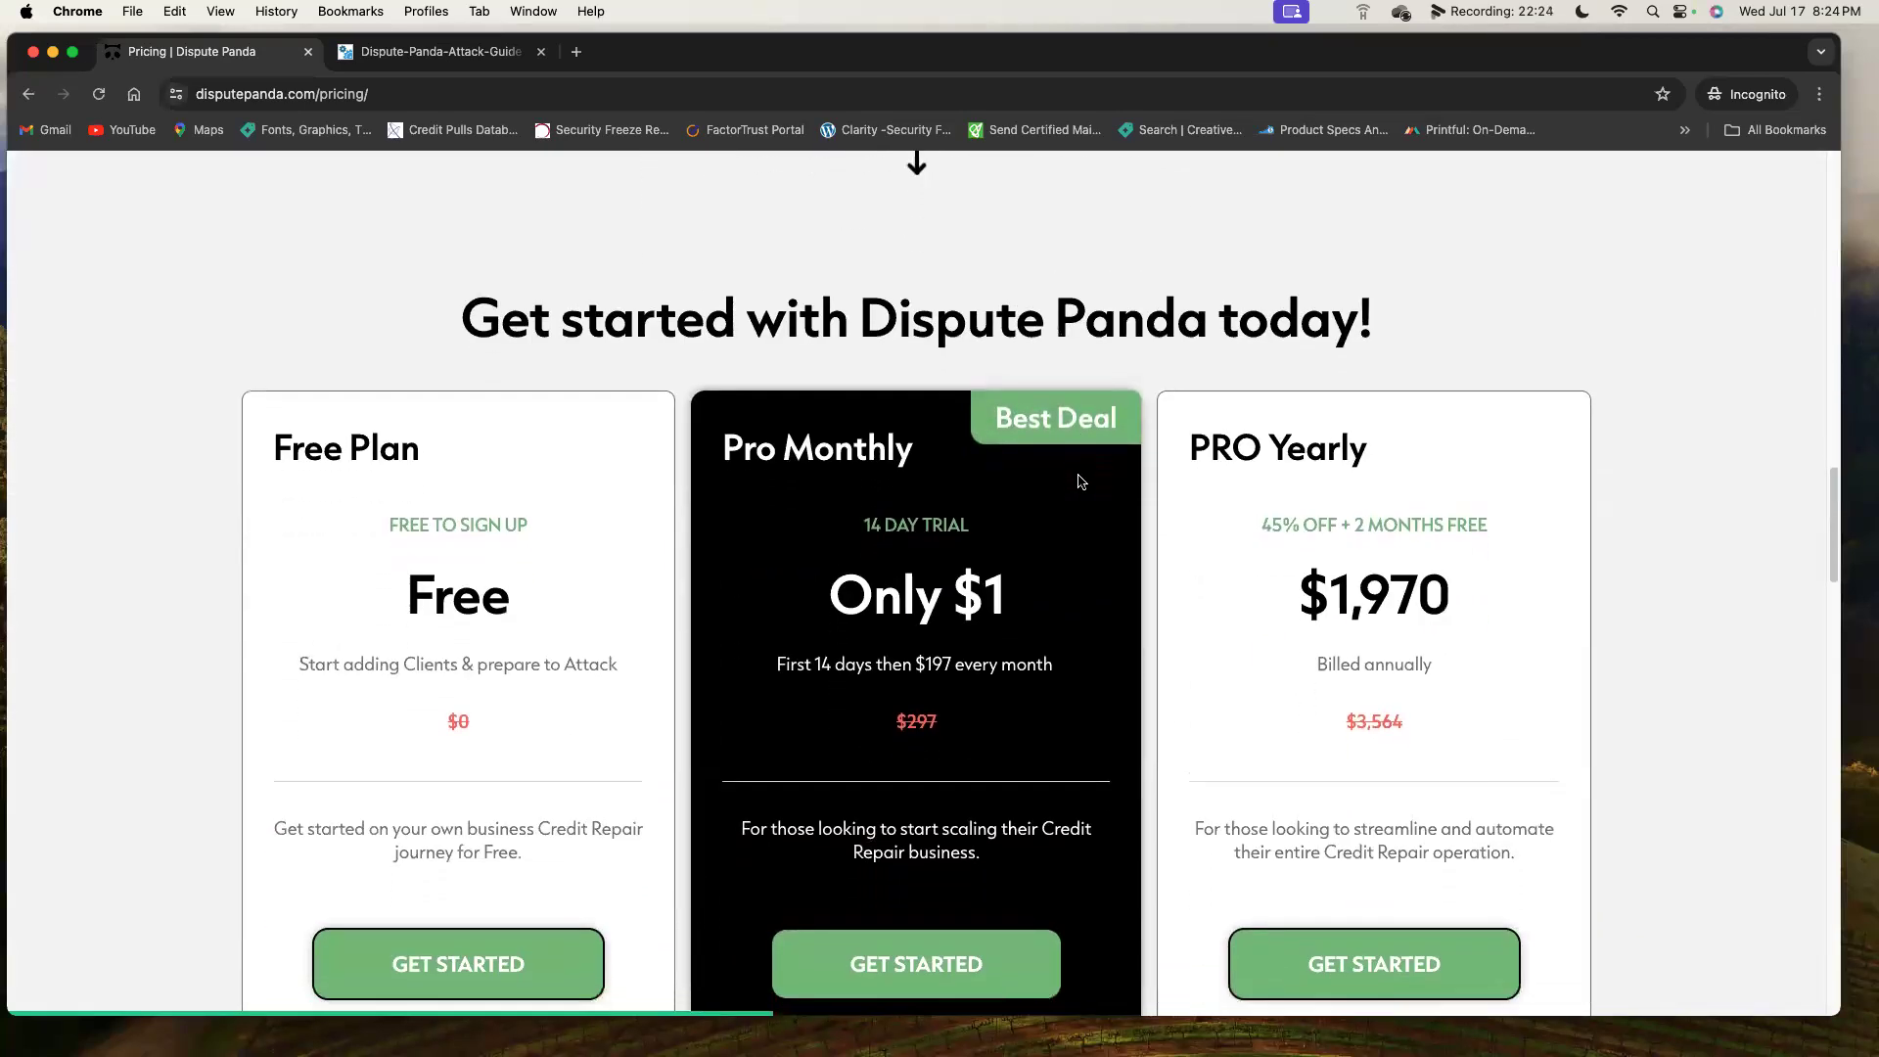
scroll(1080, 481, "down", 2)
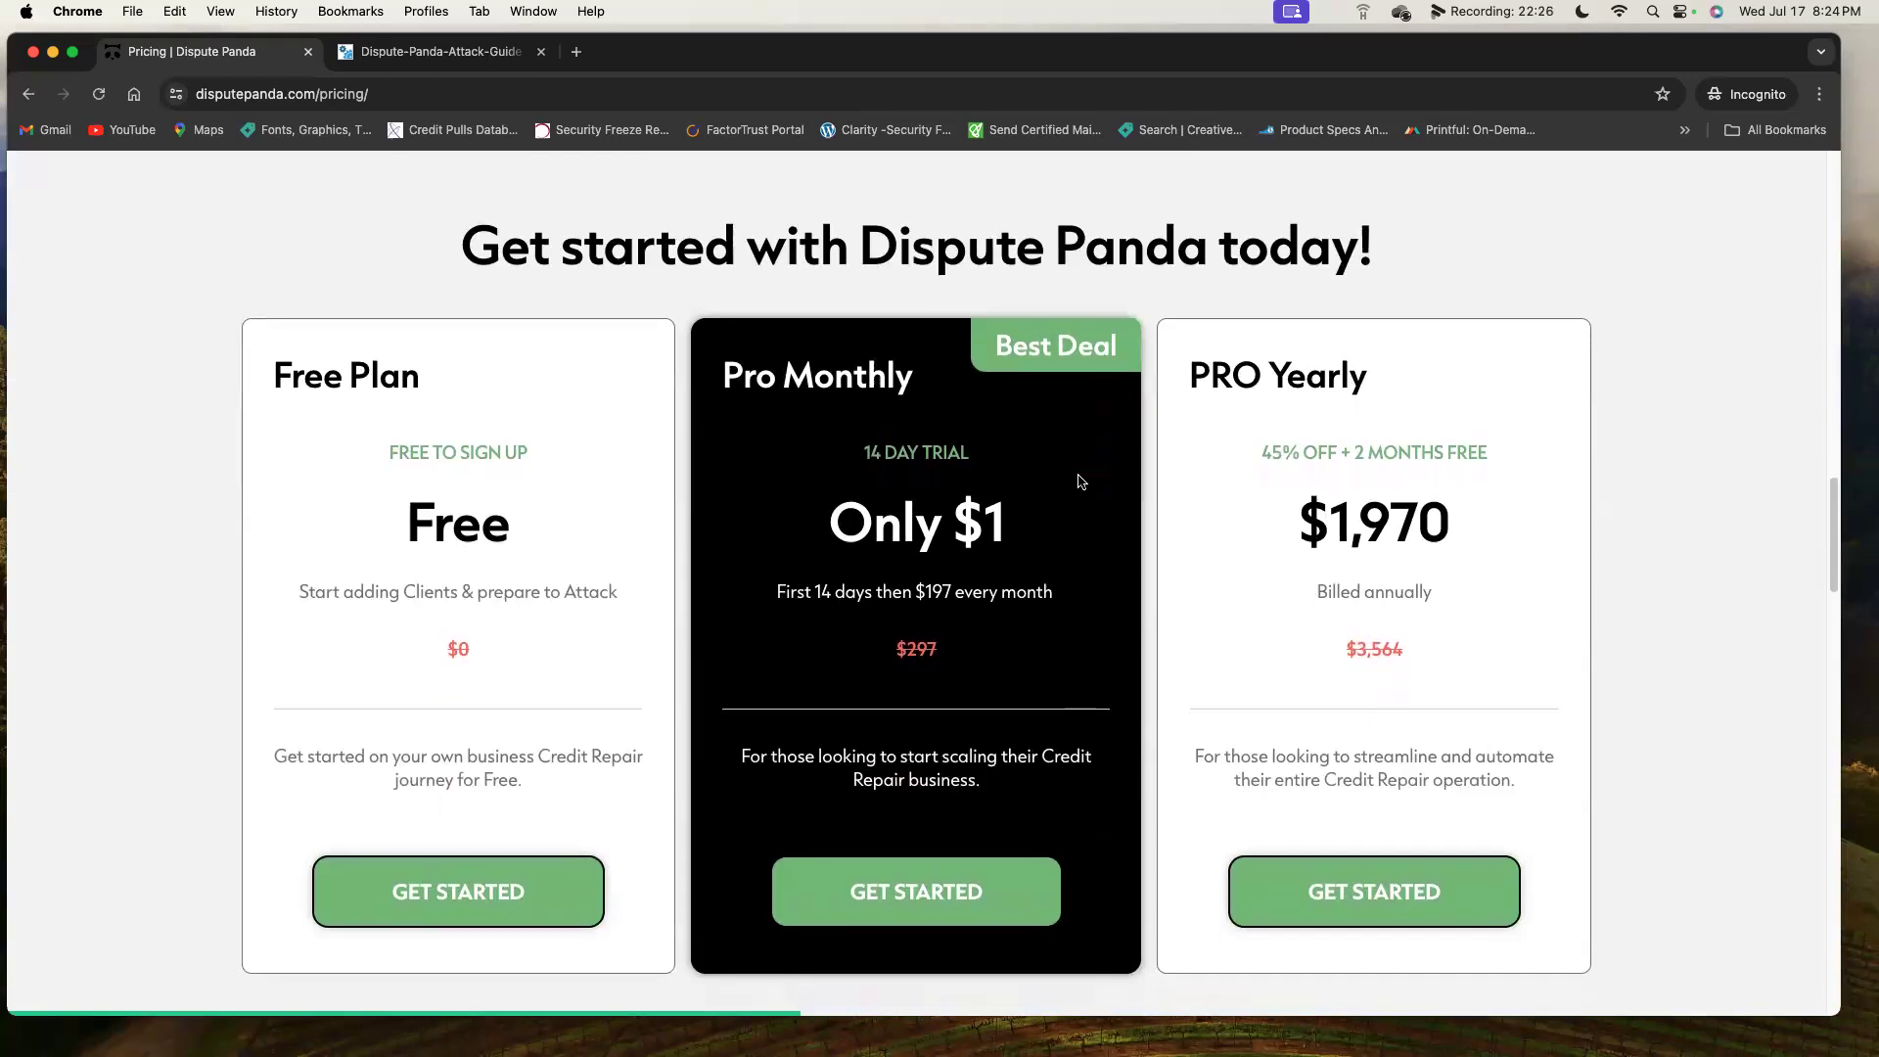
scroll(1080, 480, "down", 1)
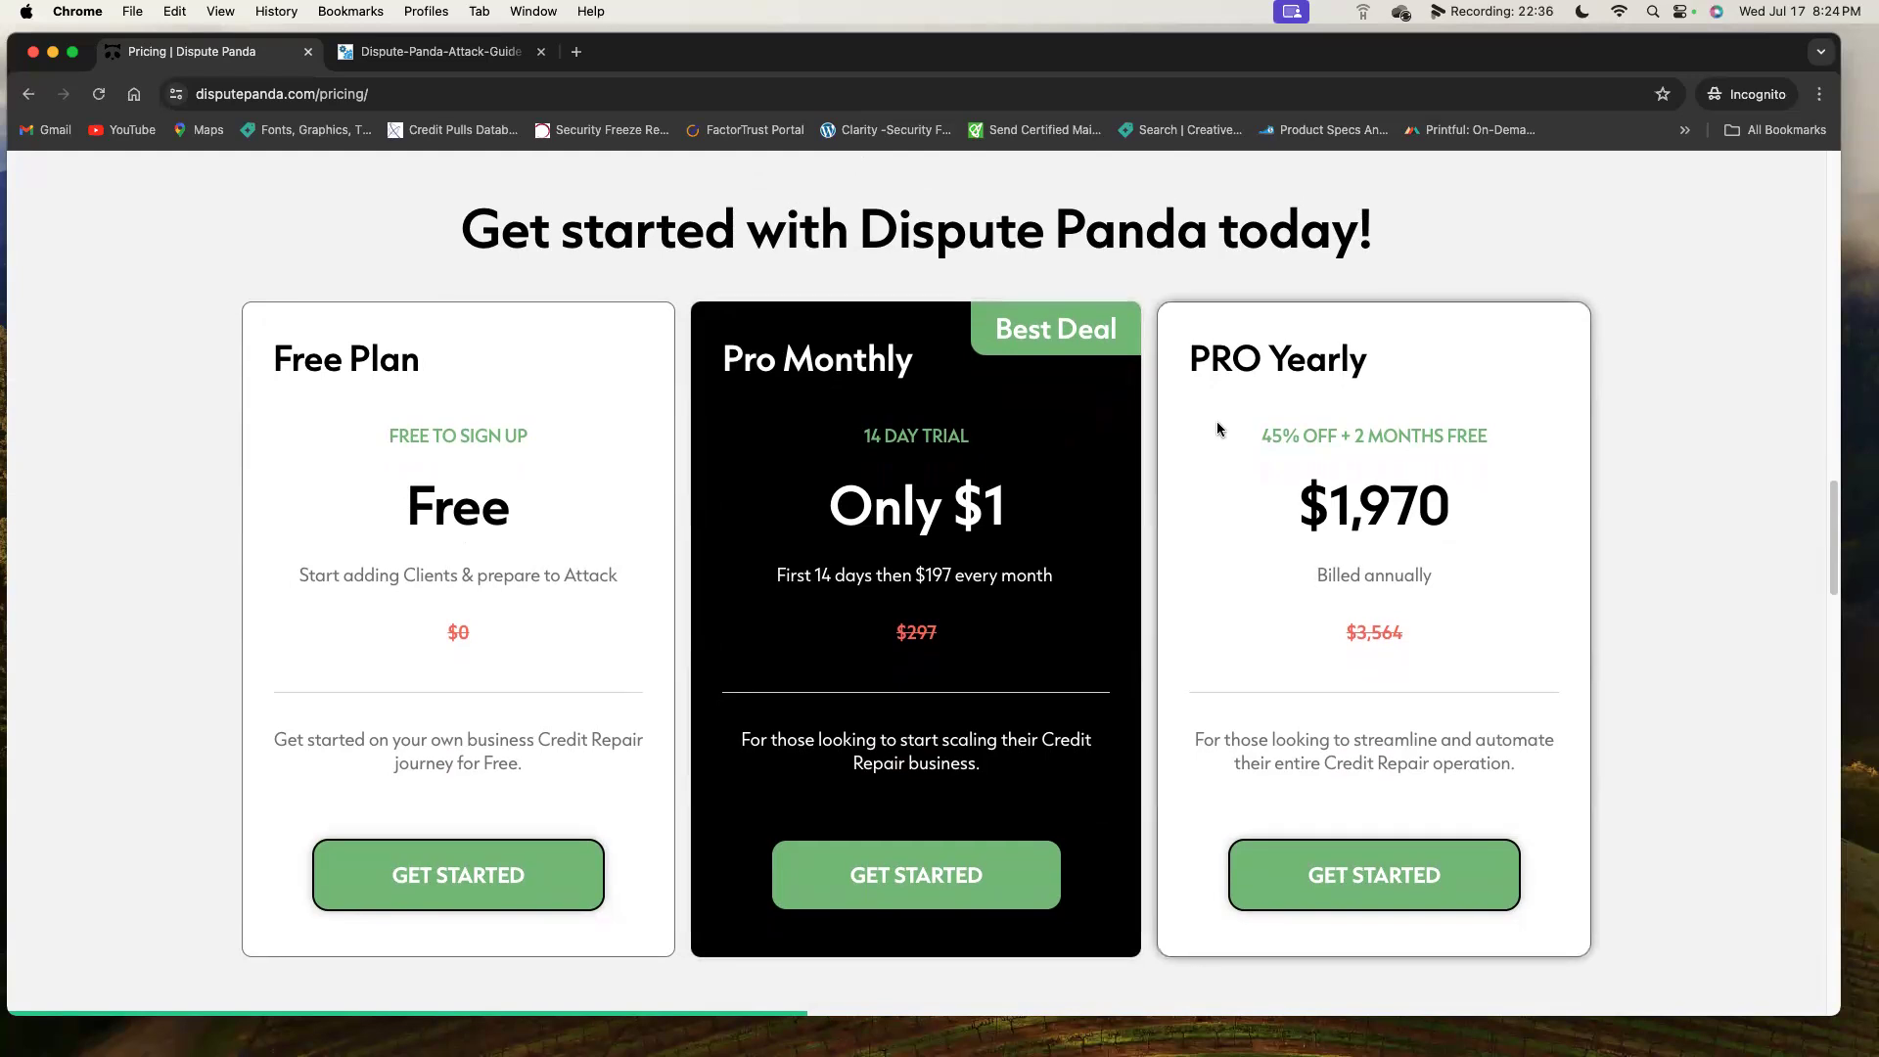
scroll(1221, 421, "up", 5)
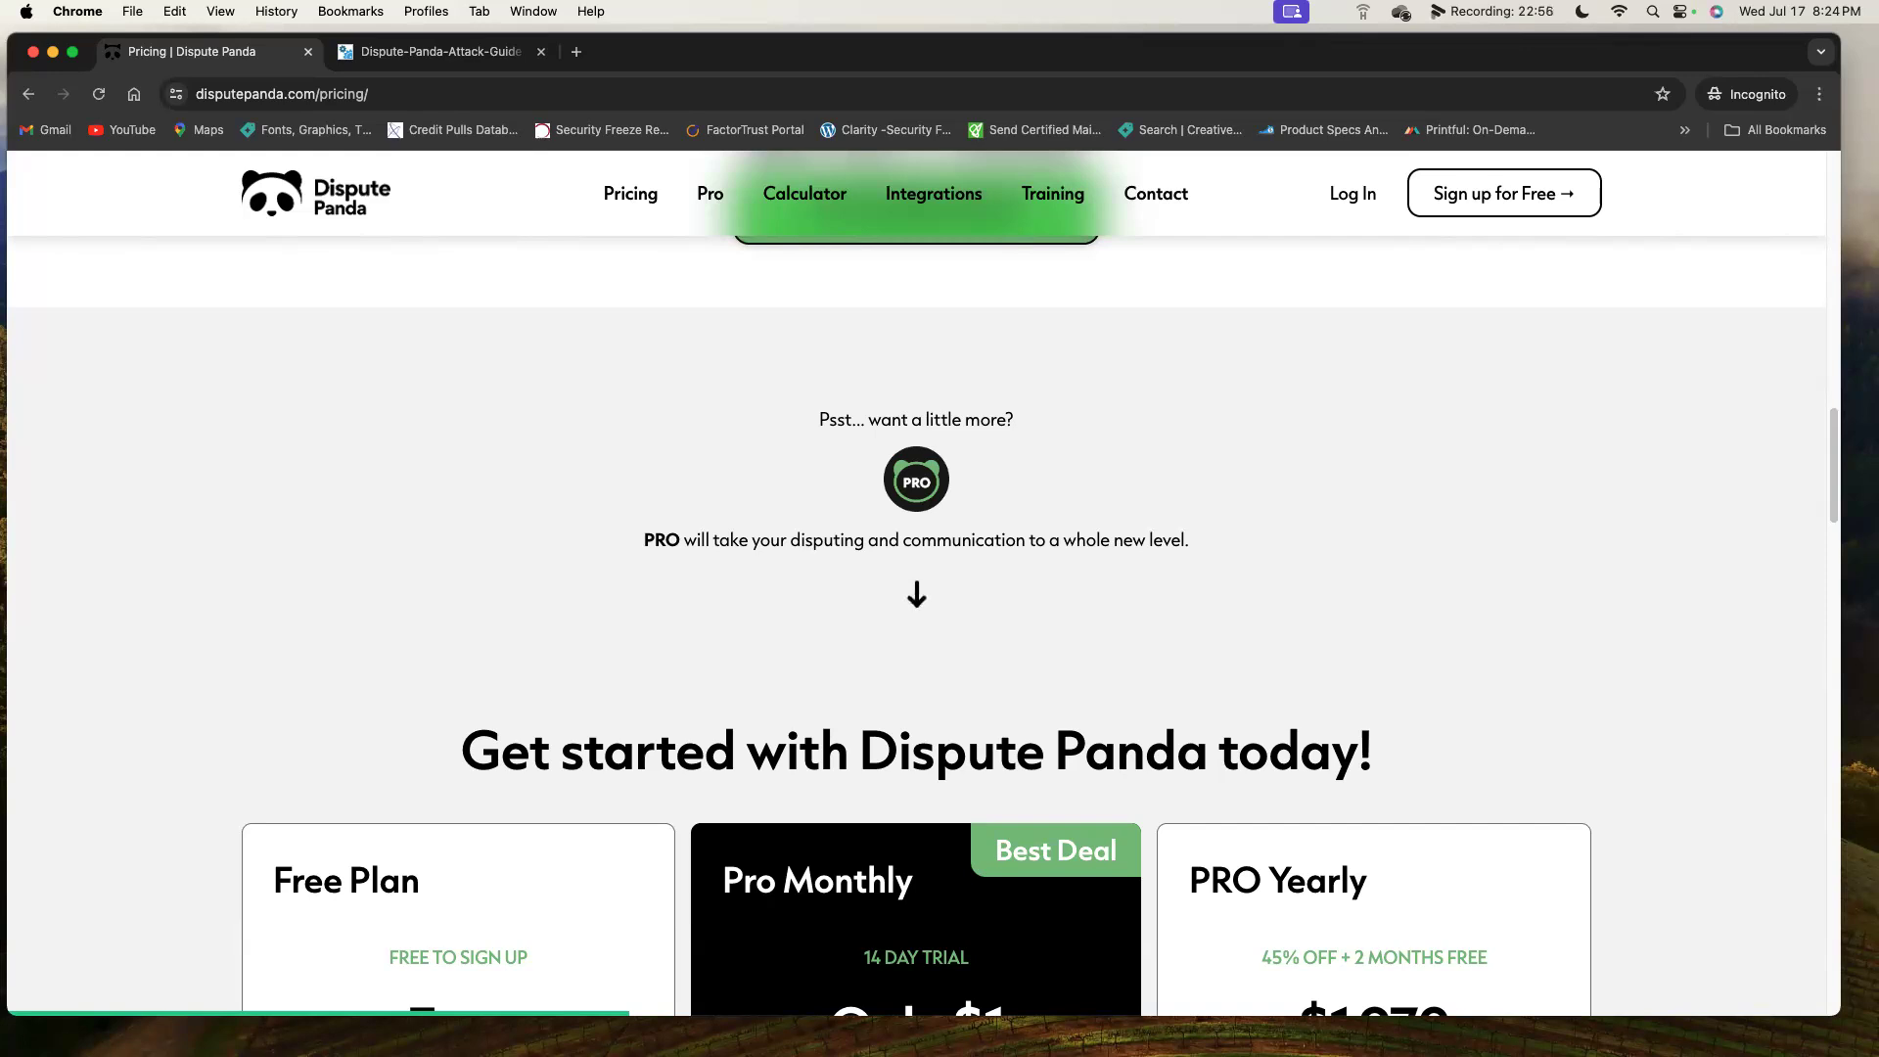
Open the 'Sign up for Free' registration page in a new tab.
left_click(1491, 200)
left_click(1492, 209)
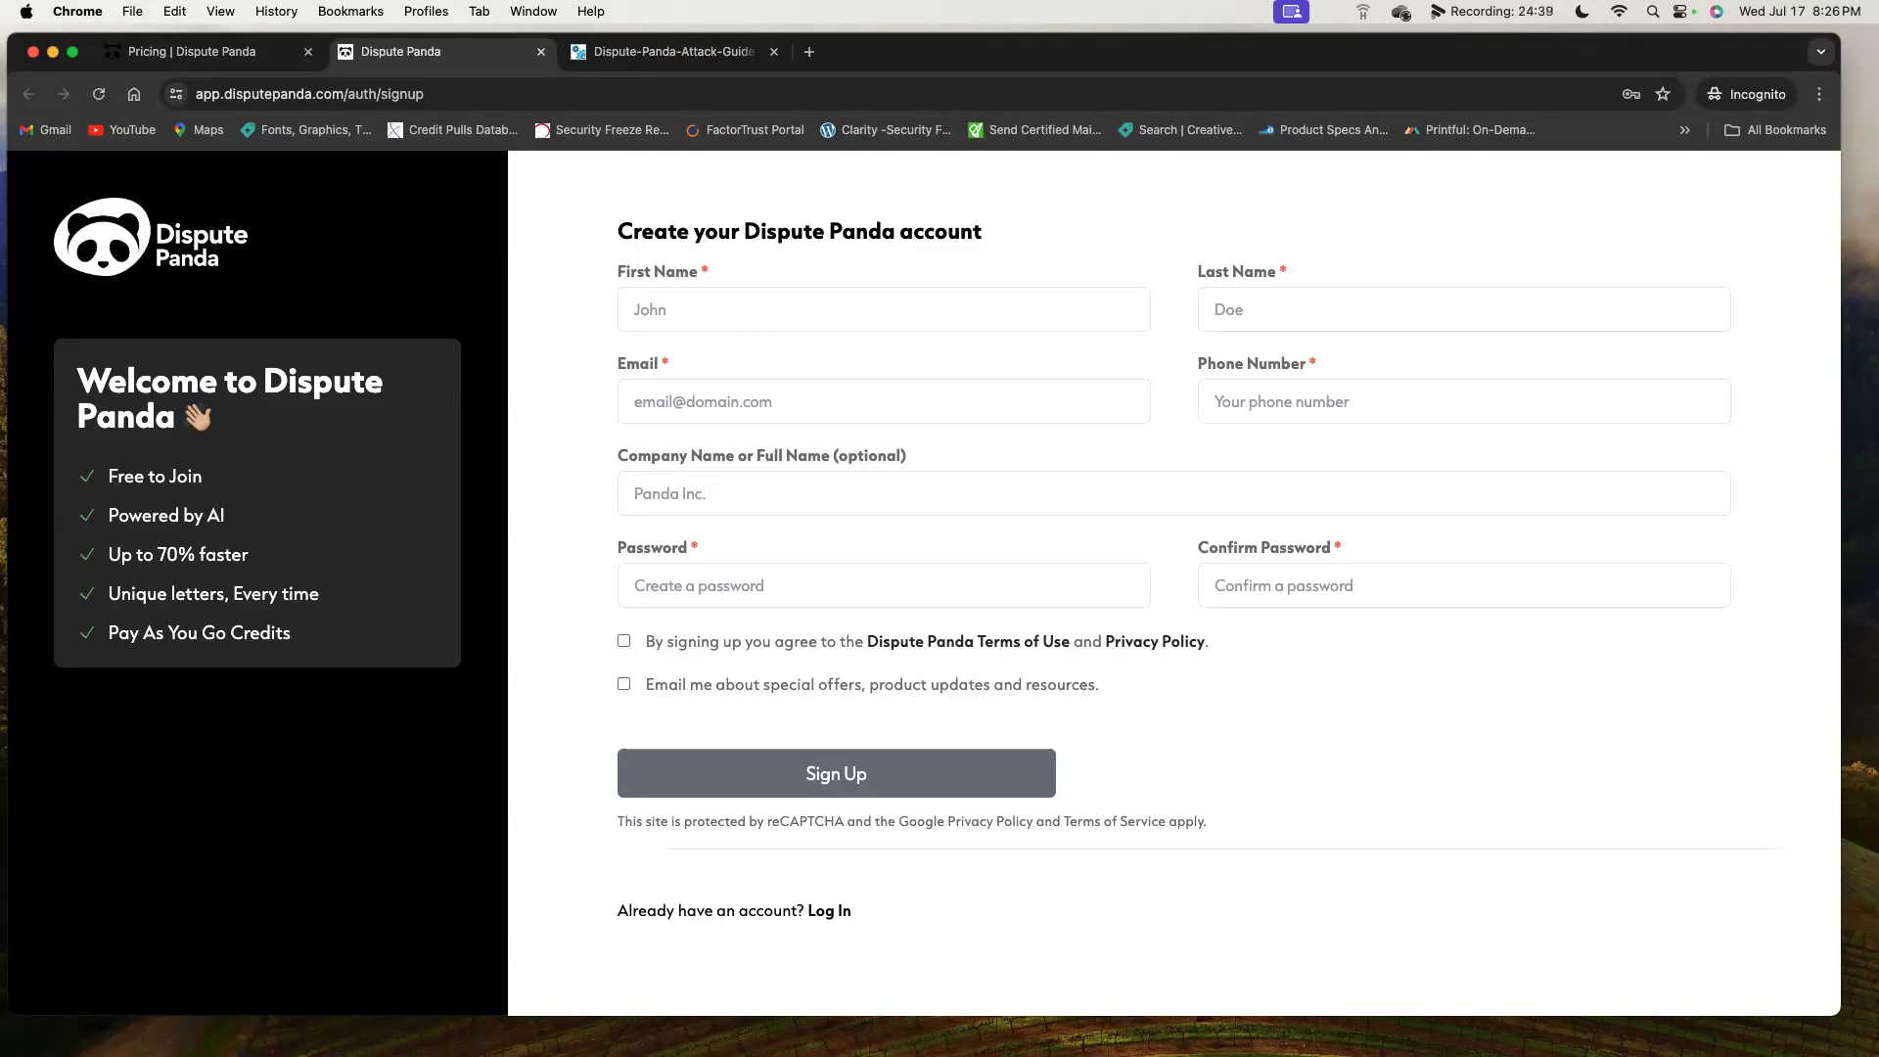
Enter the first name, last name, e-mail address and phone number in the sign-up form.
left_click(860, 313)
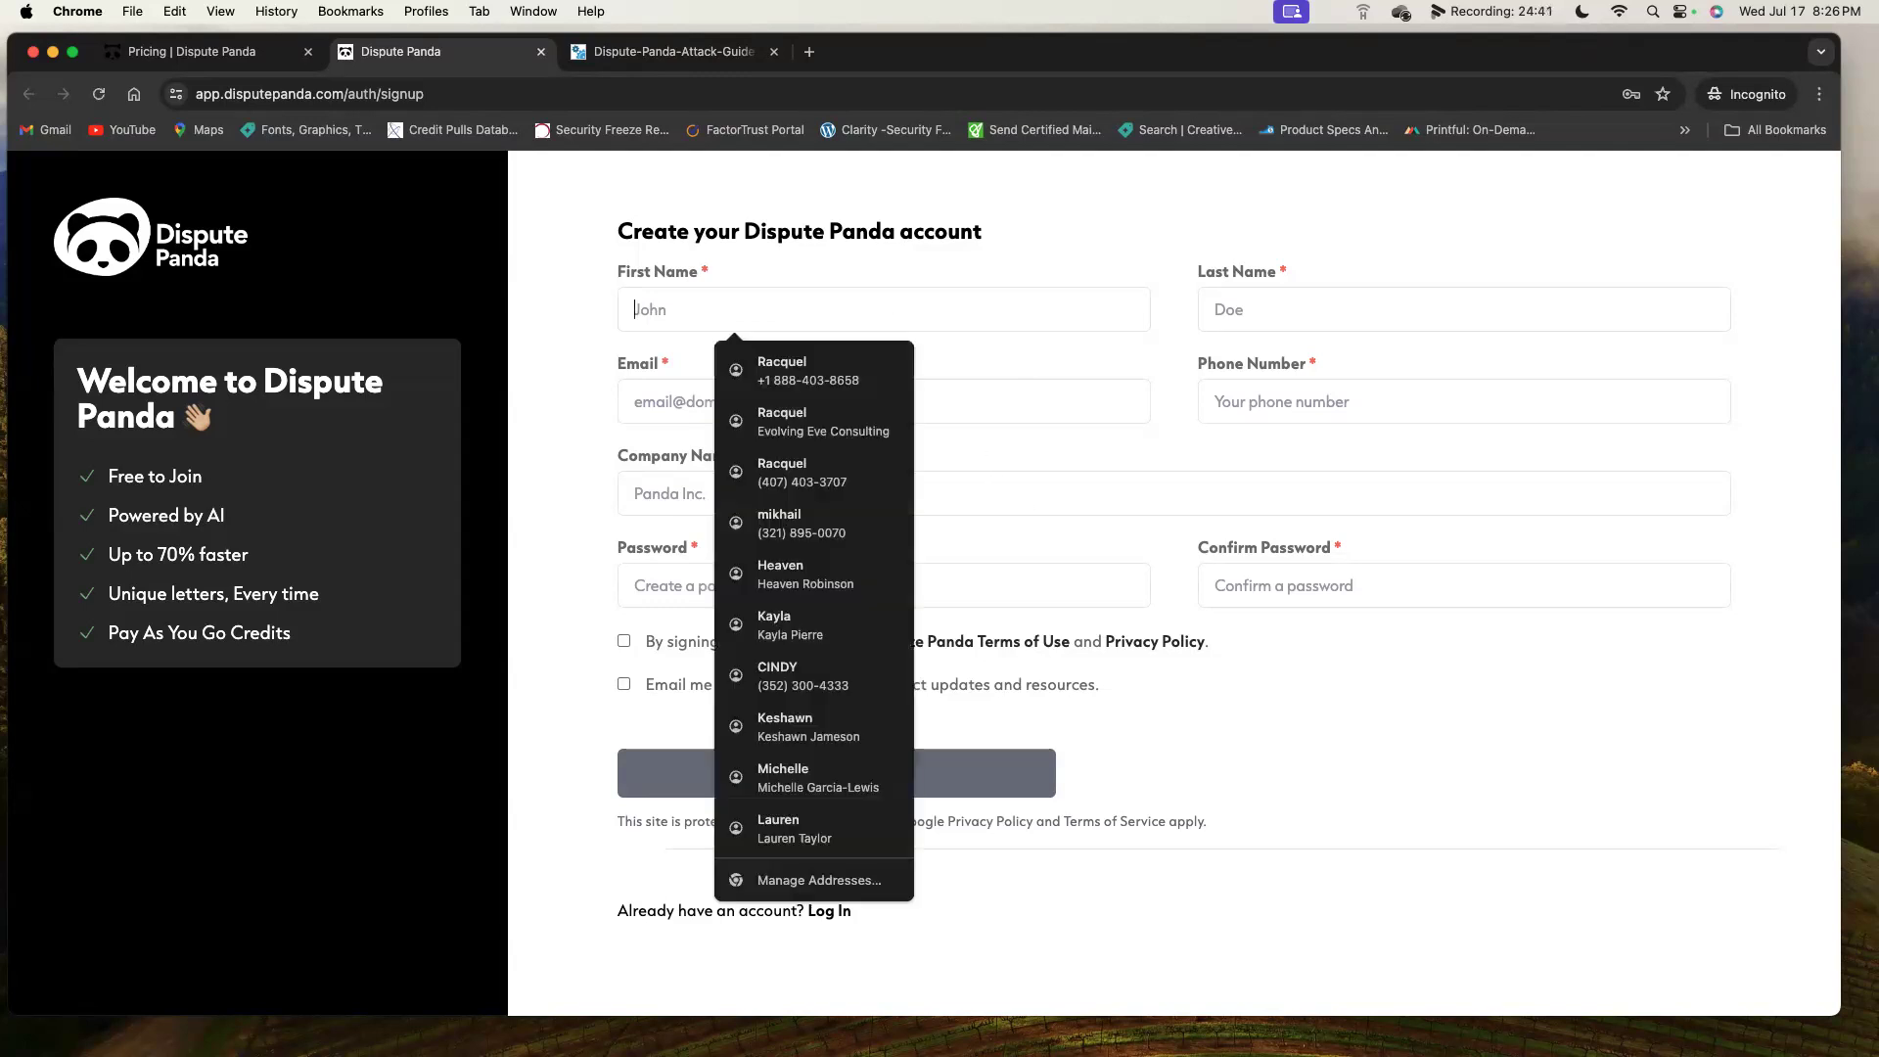
key("Tab")
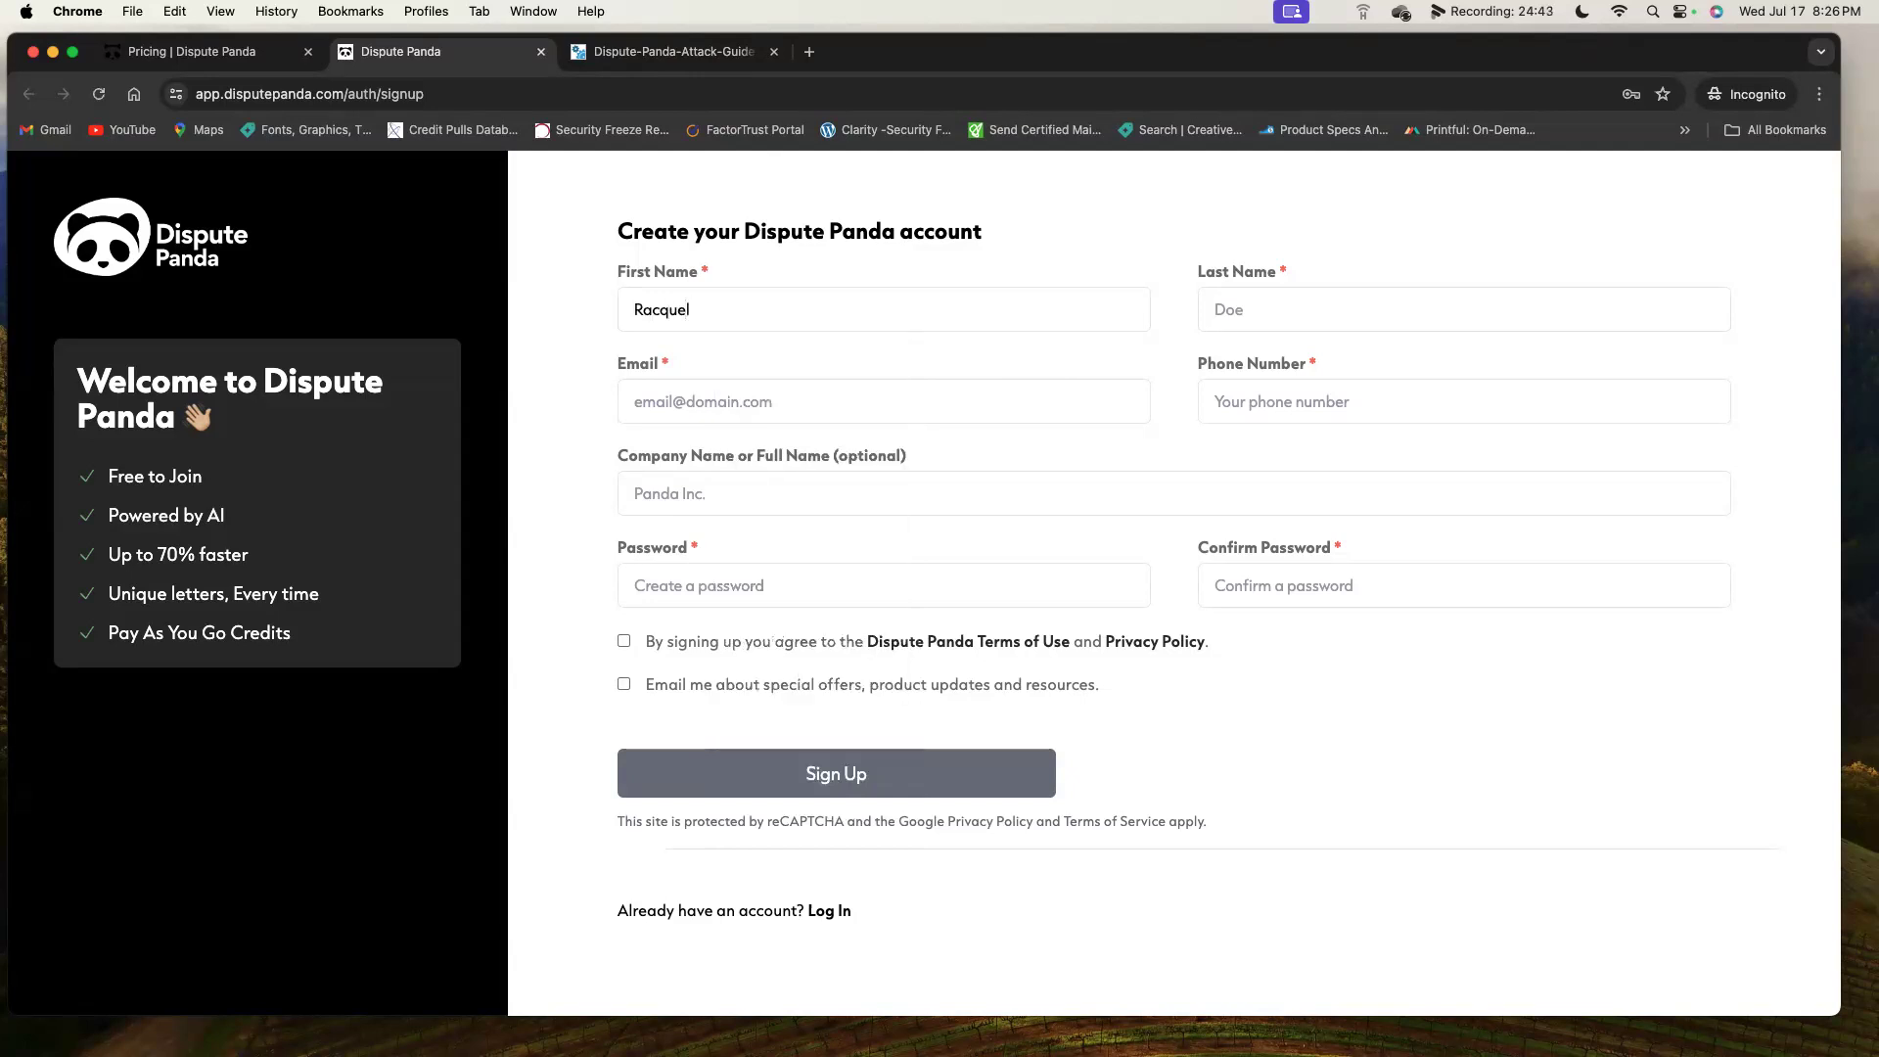
key("Tab")
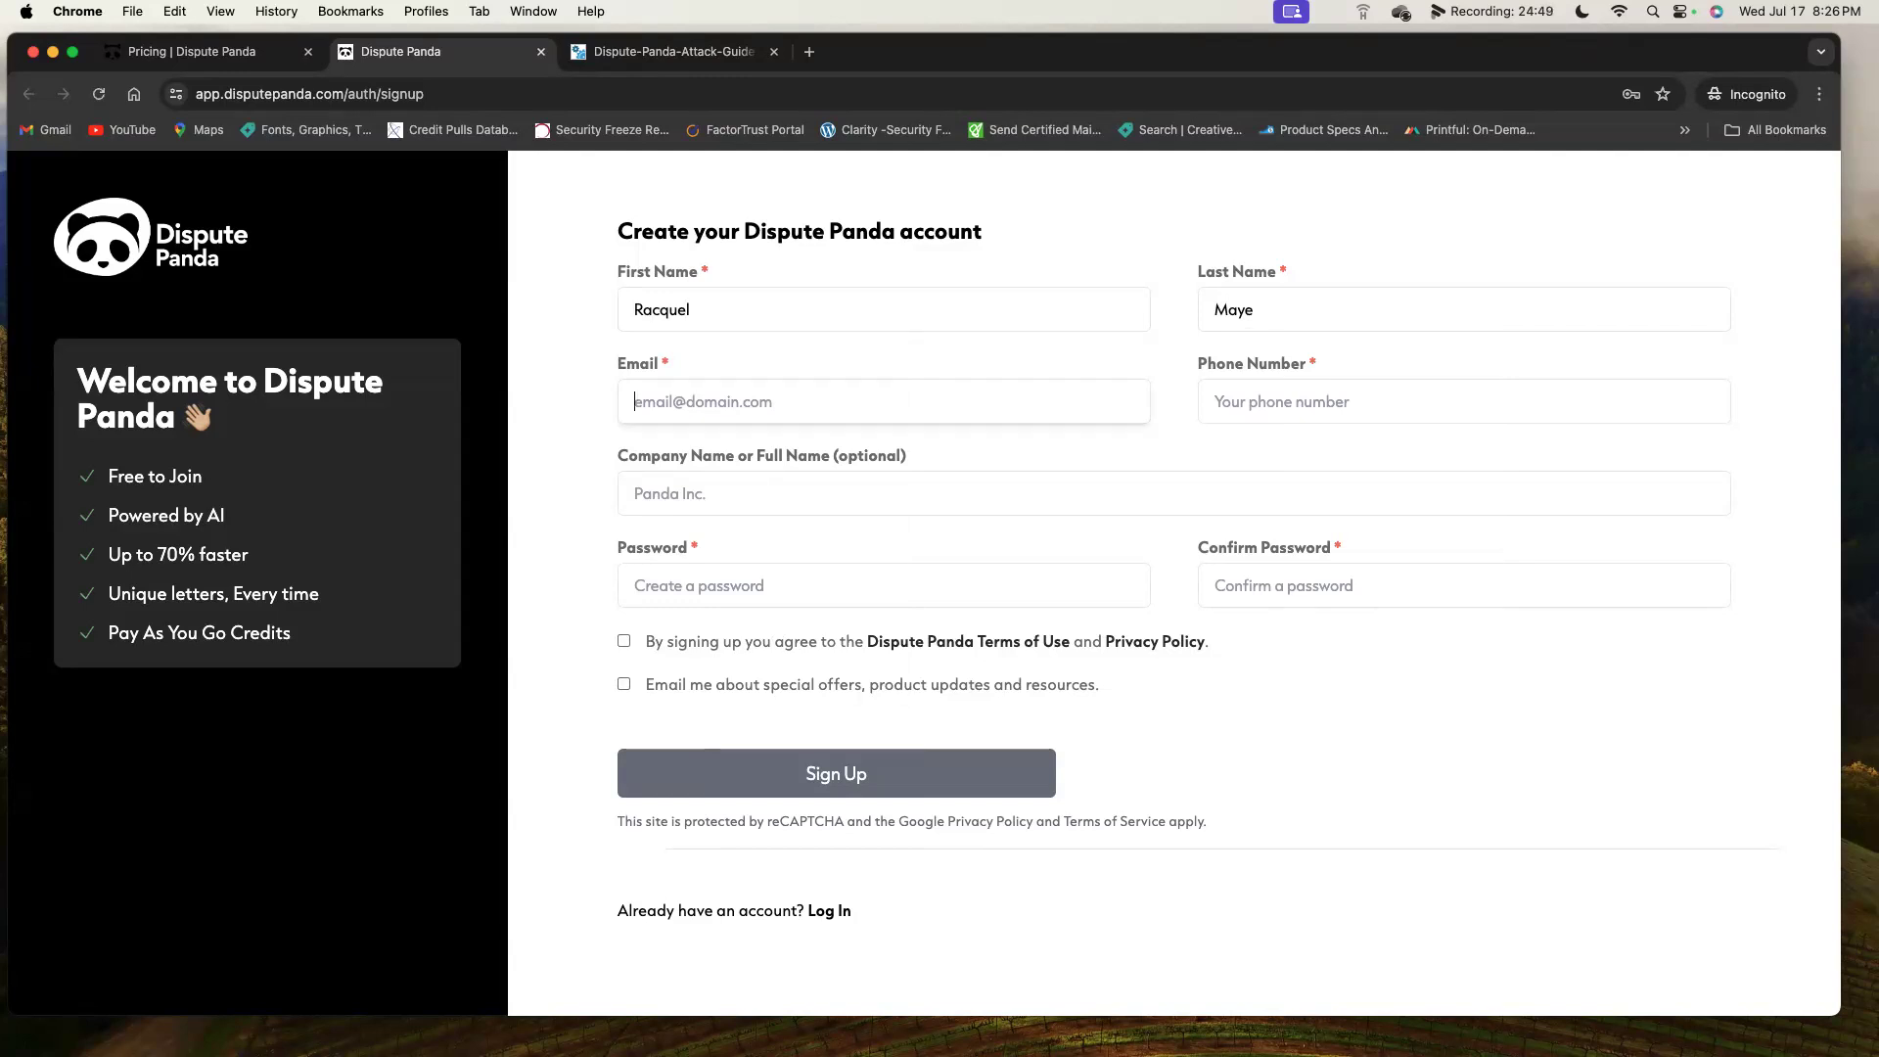
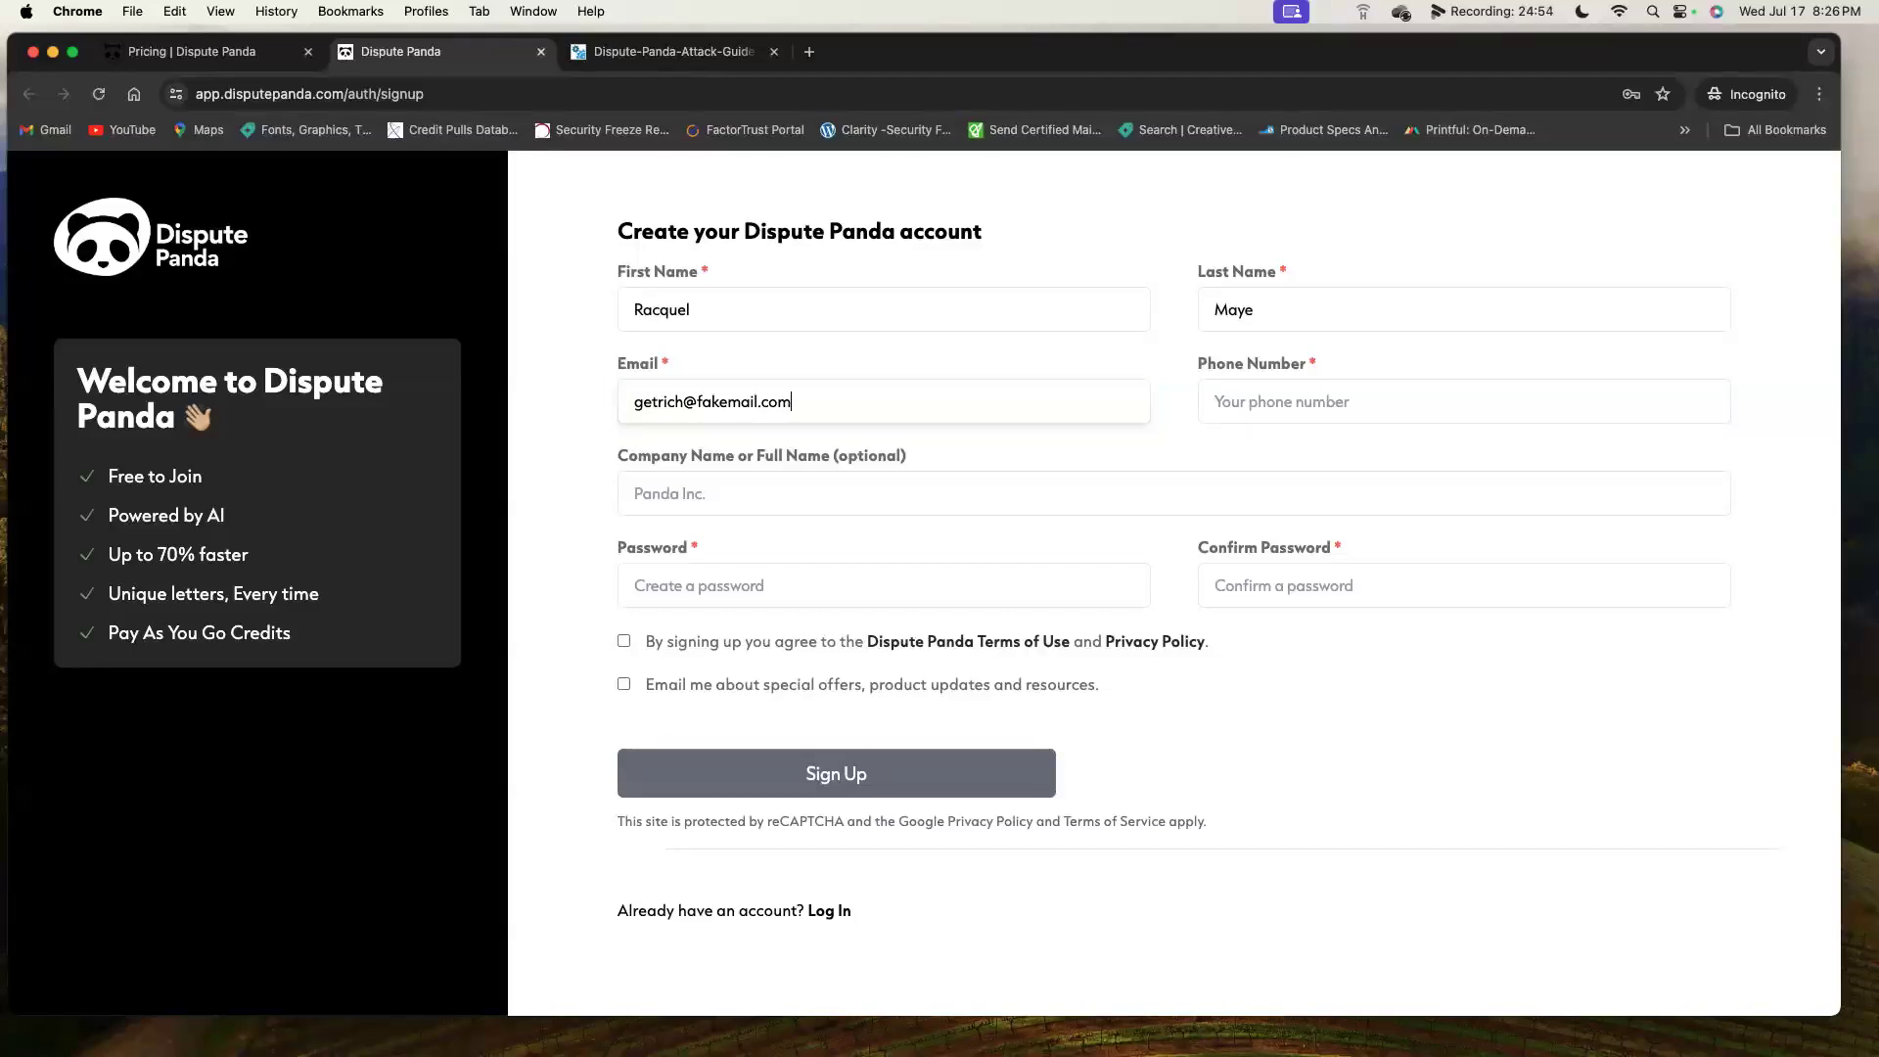
key("Tab")
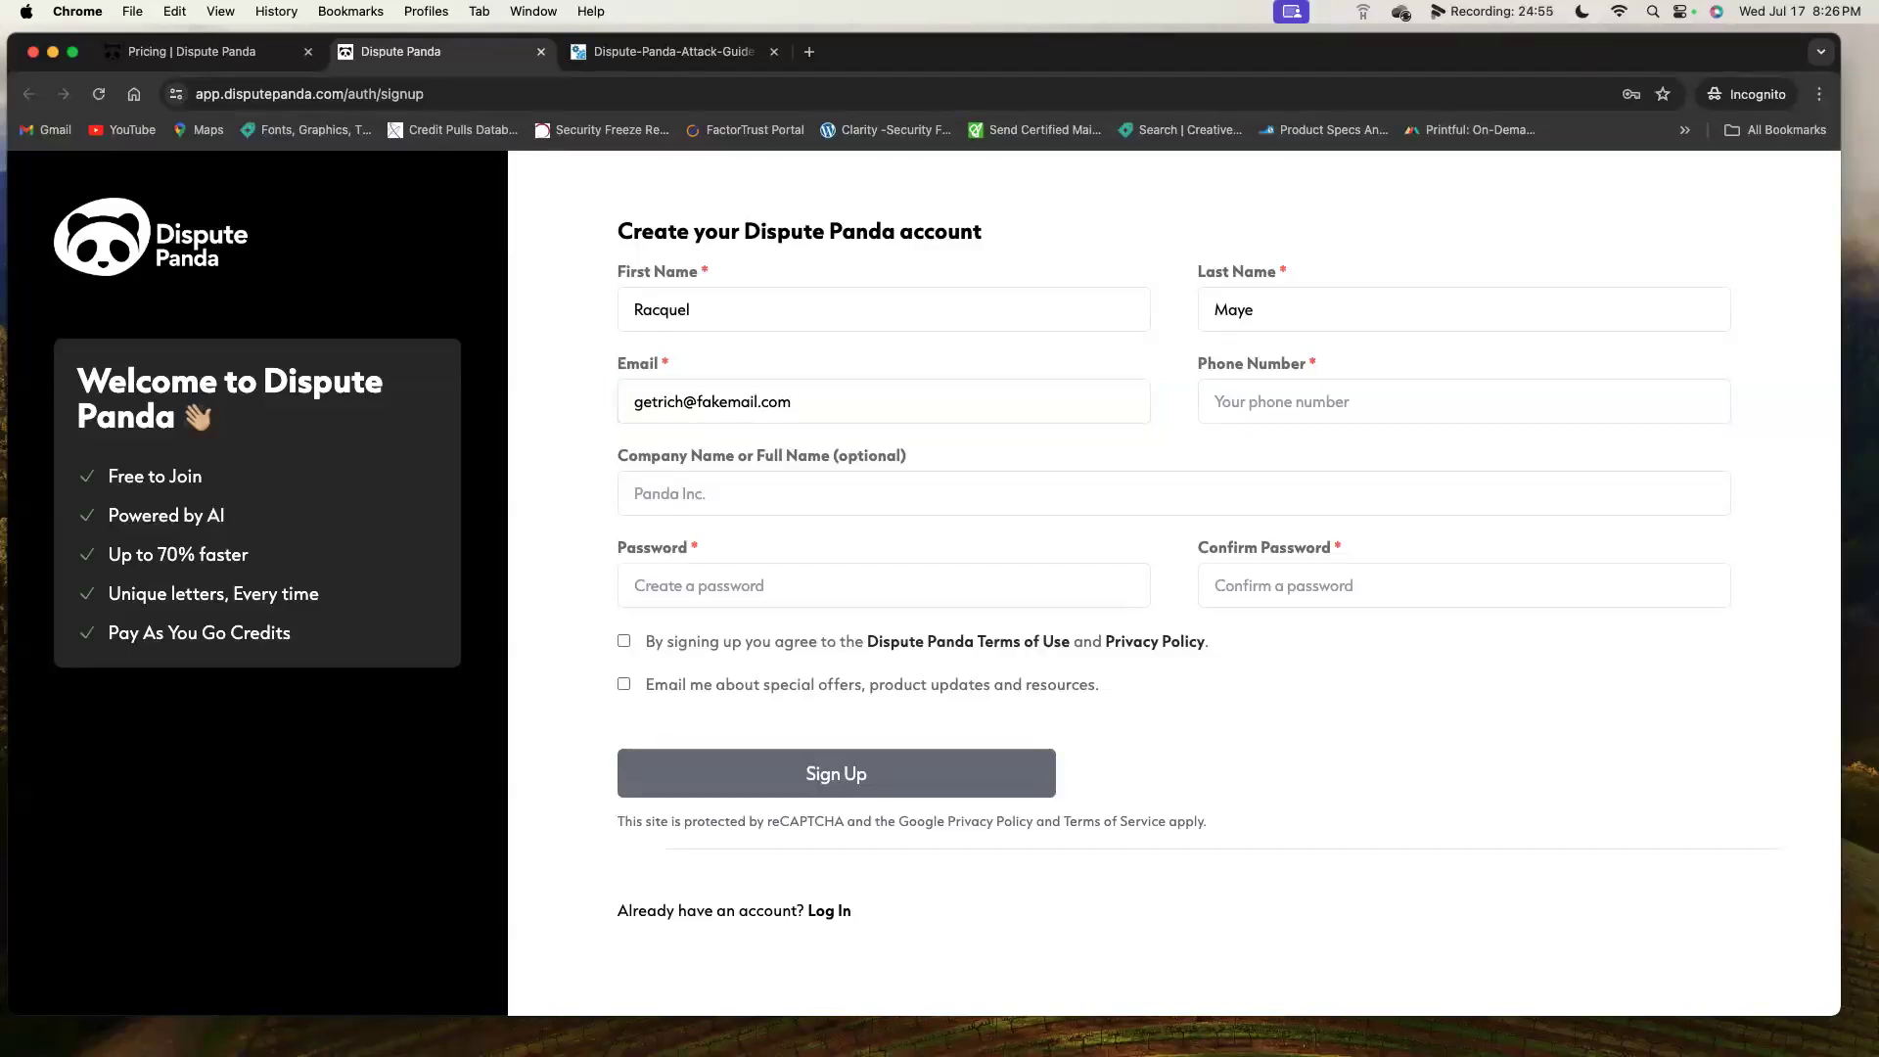
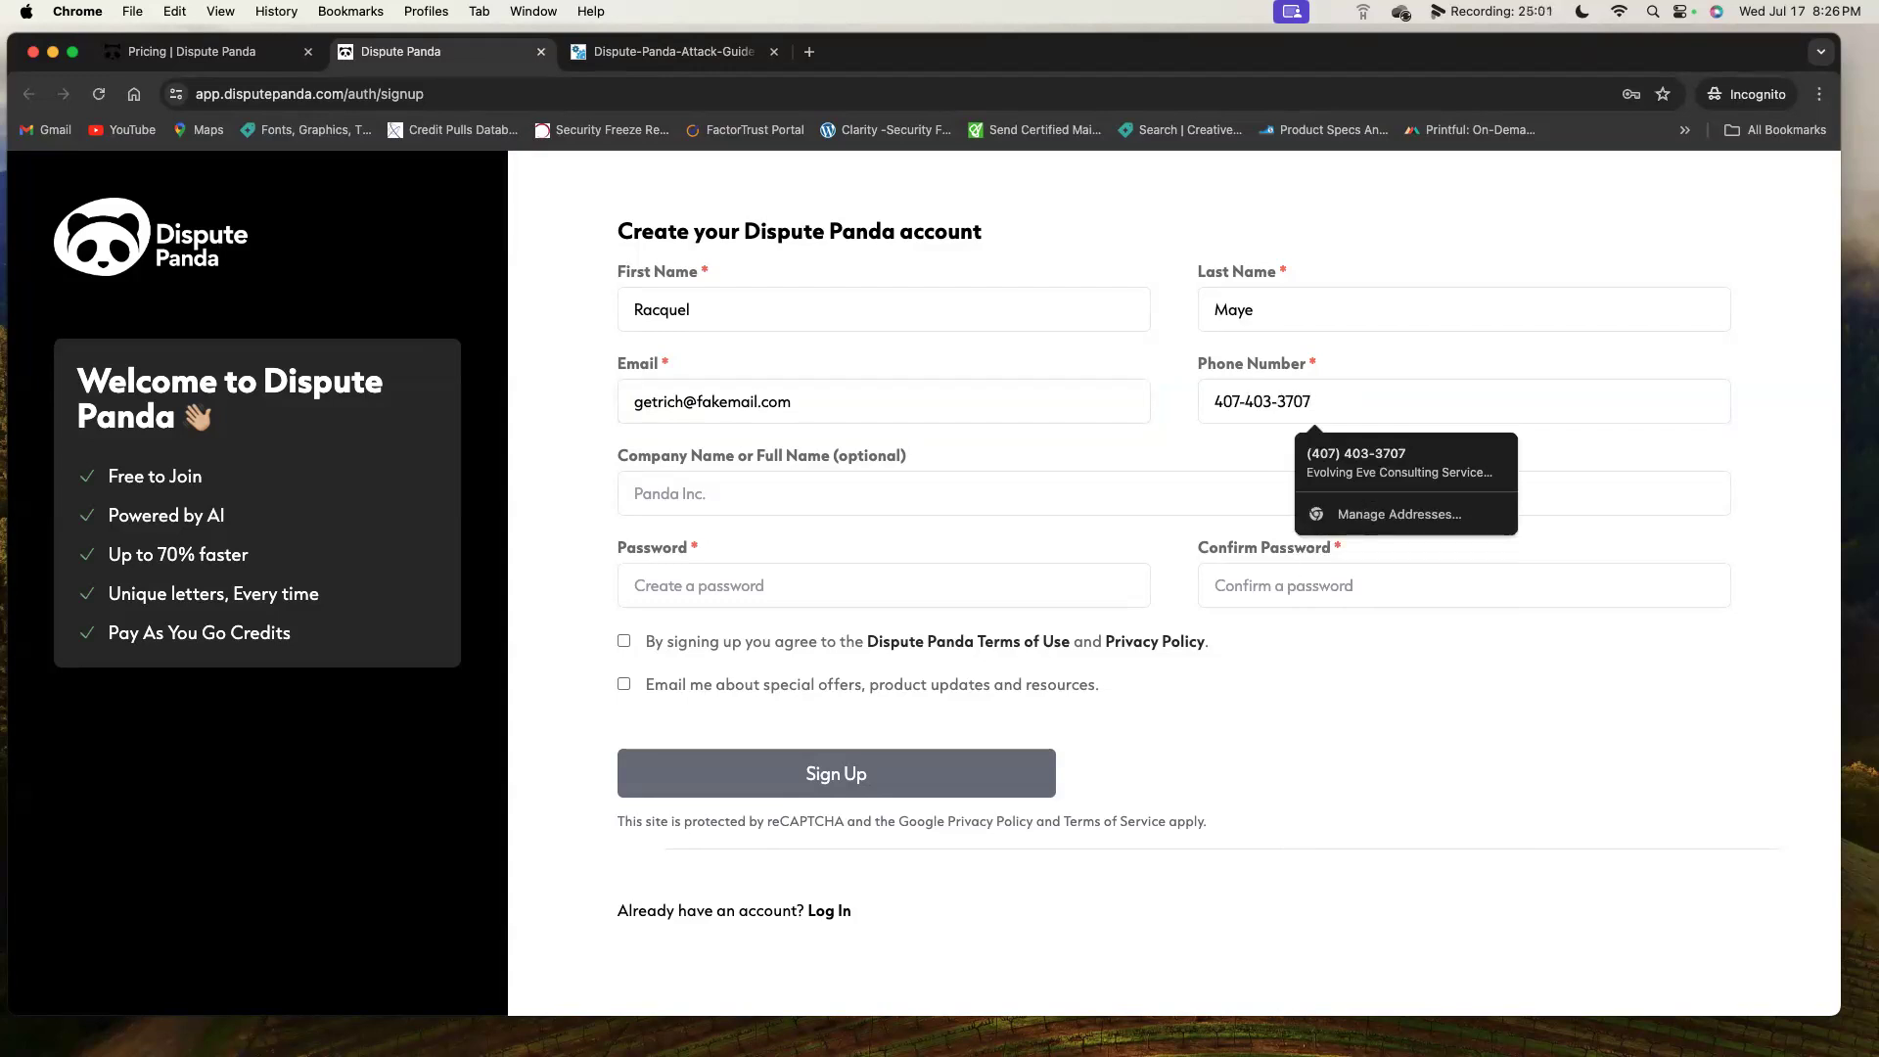
key("Tab")
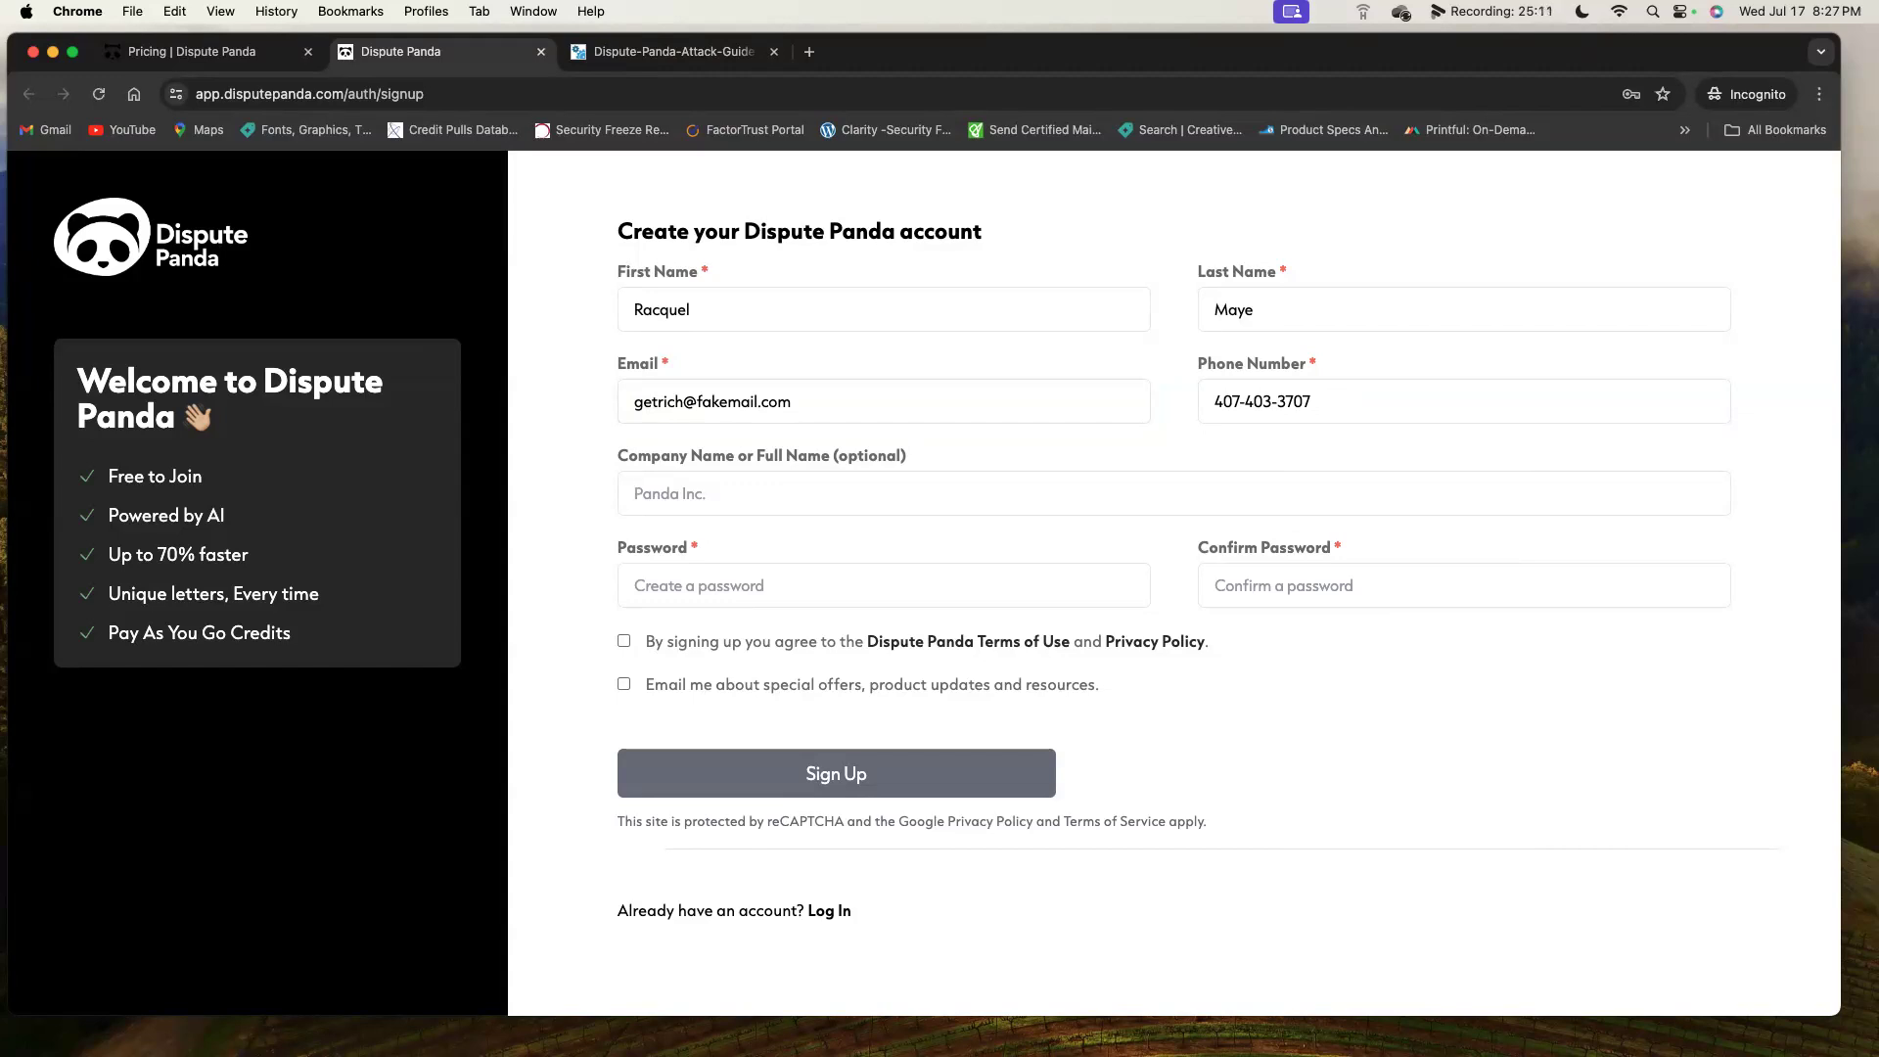
Set and confirm the account password, accept the terms, and opt in to offer e-mails.
left_click(880, 585)
type("•••••••••••••")
key("Tab")
type("•••••••••••••")
left_click(624, 642)
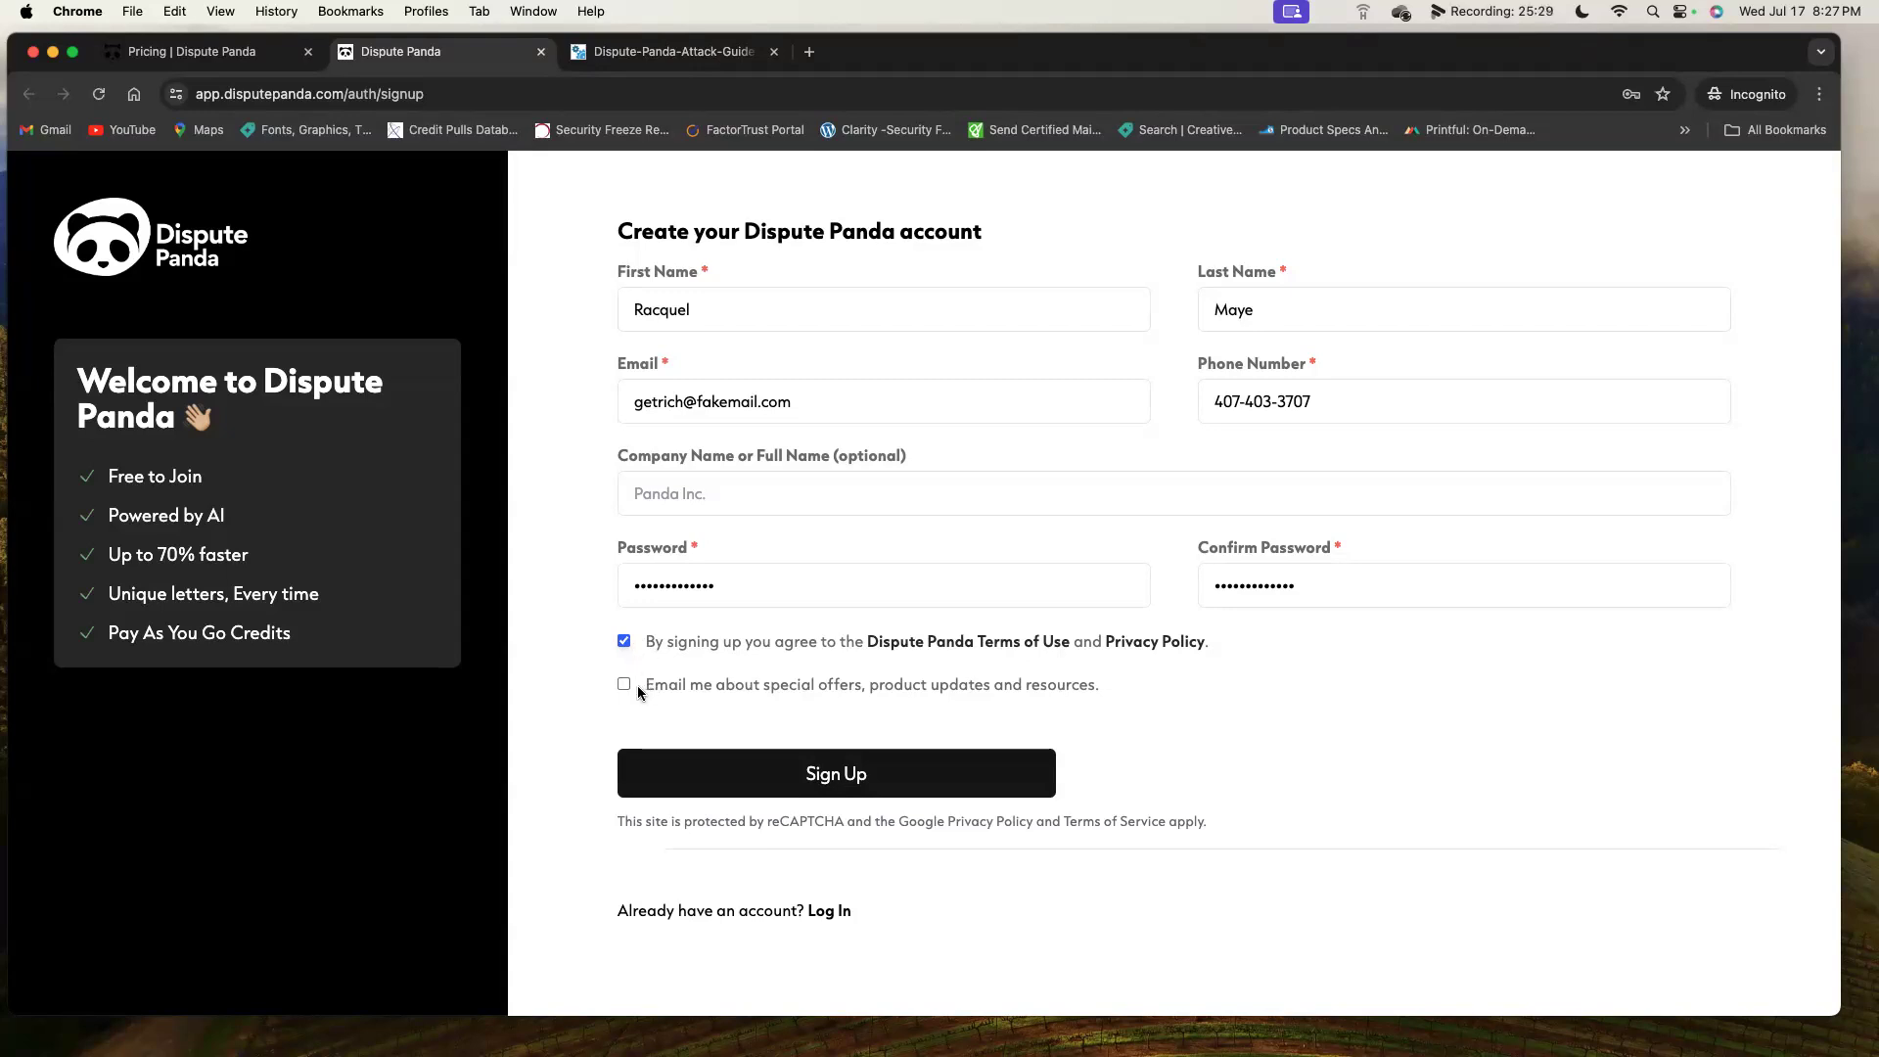
left_click(626, 685)
Submit the sign-up, then tick and accept the Service Agreement to reach the dashboard.
left_click(859, 753)
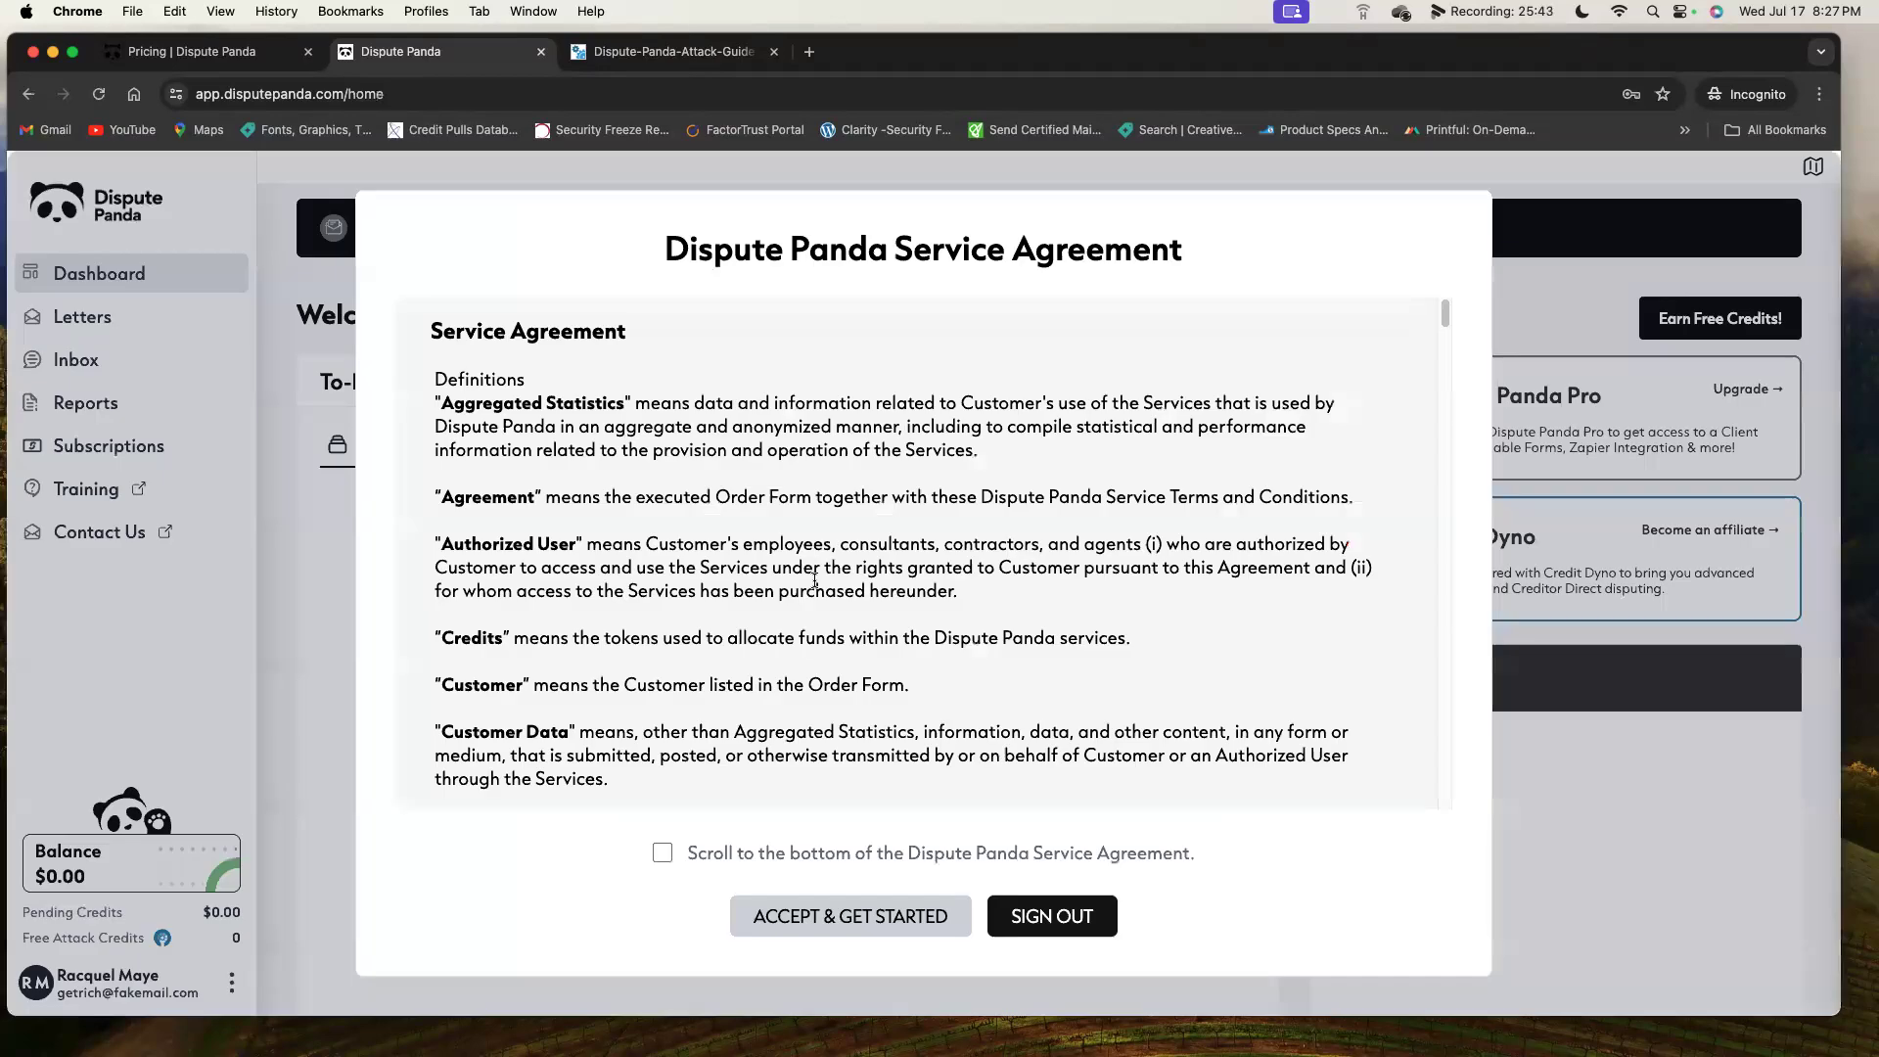
scroll(905, 558, "down", 10)
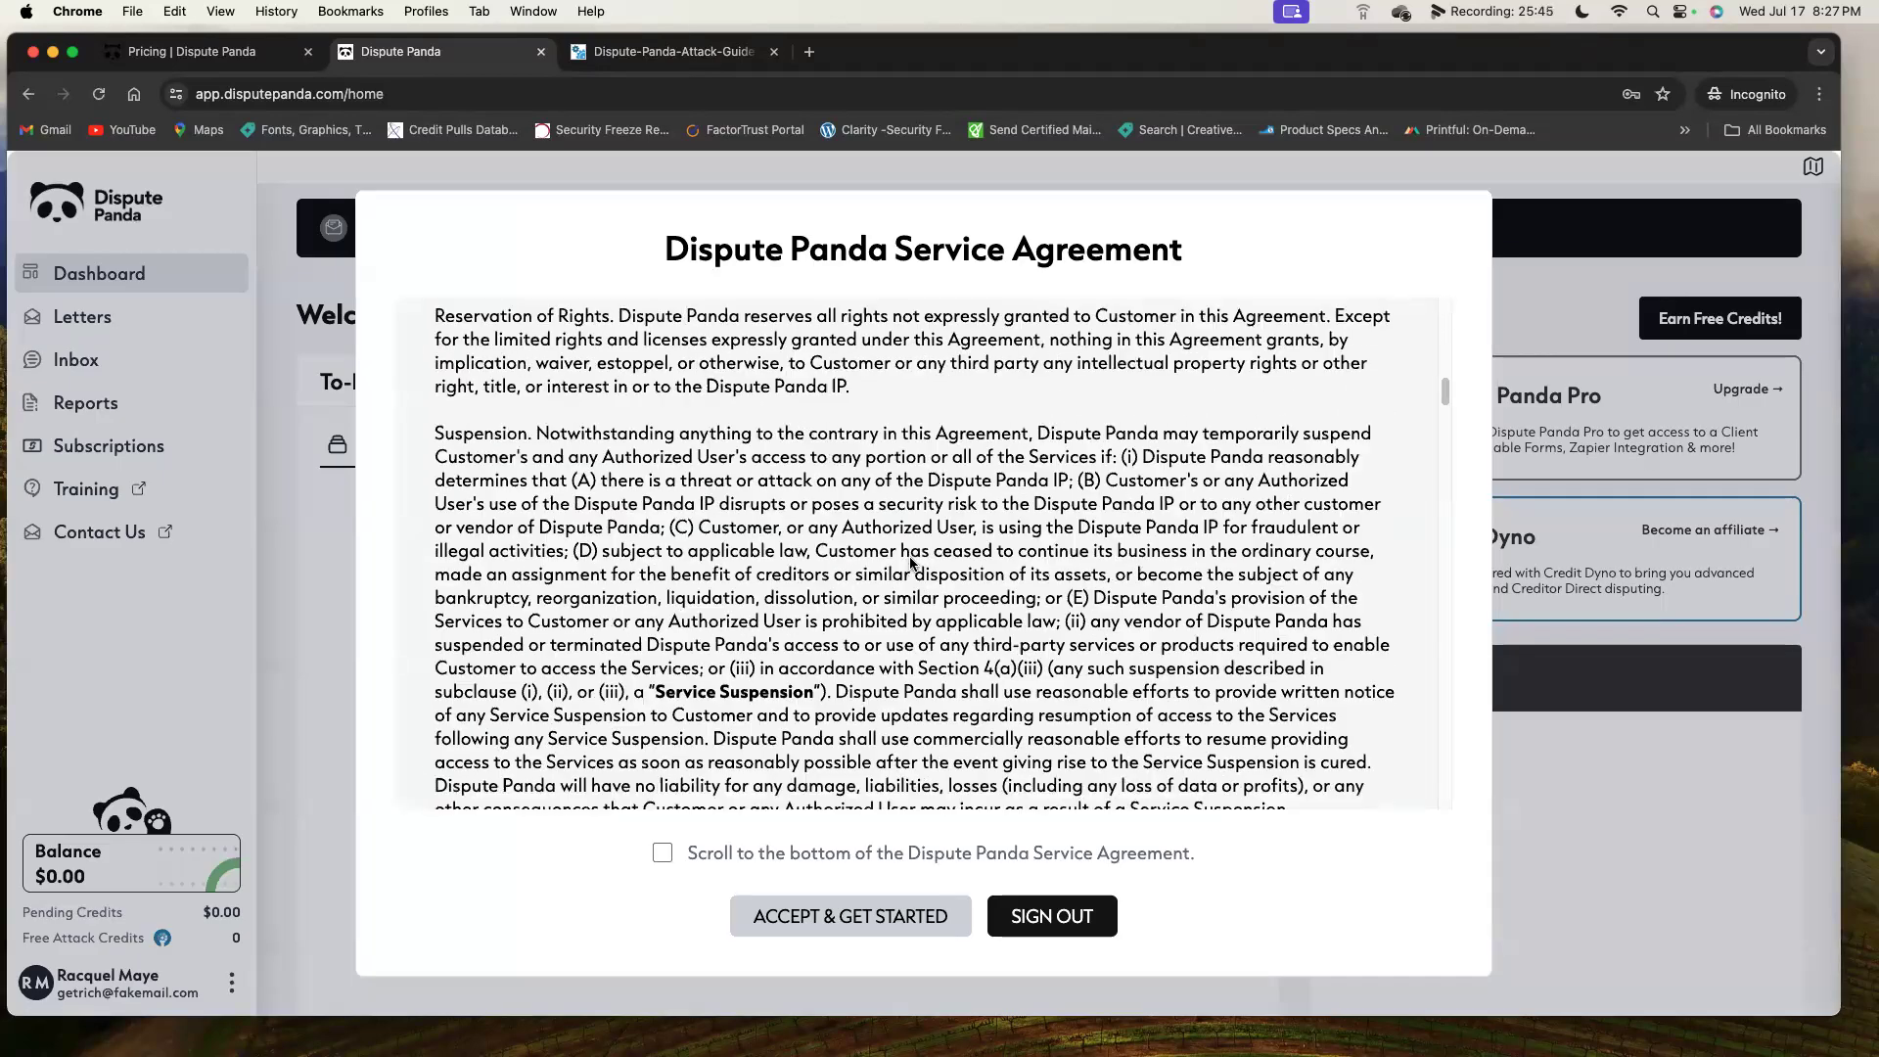
scroll(910, 563, "down", 5)
scroll(912, 540, "down", 15)
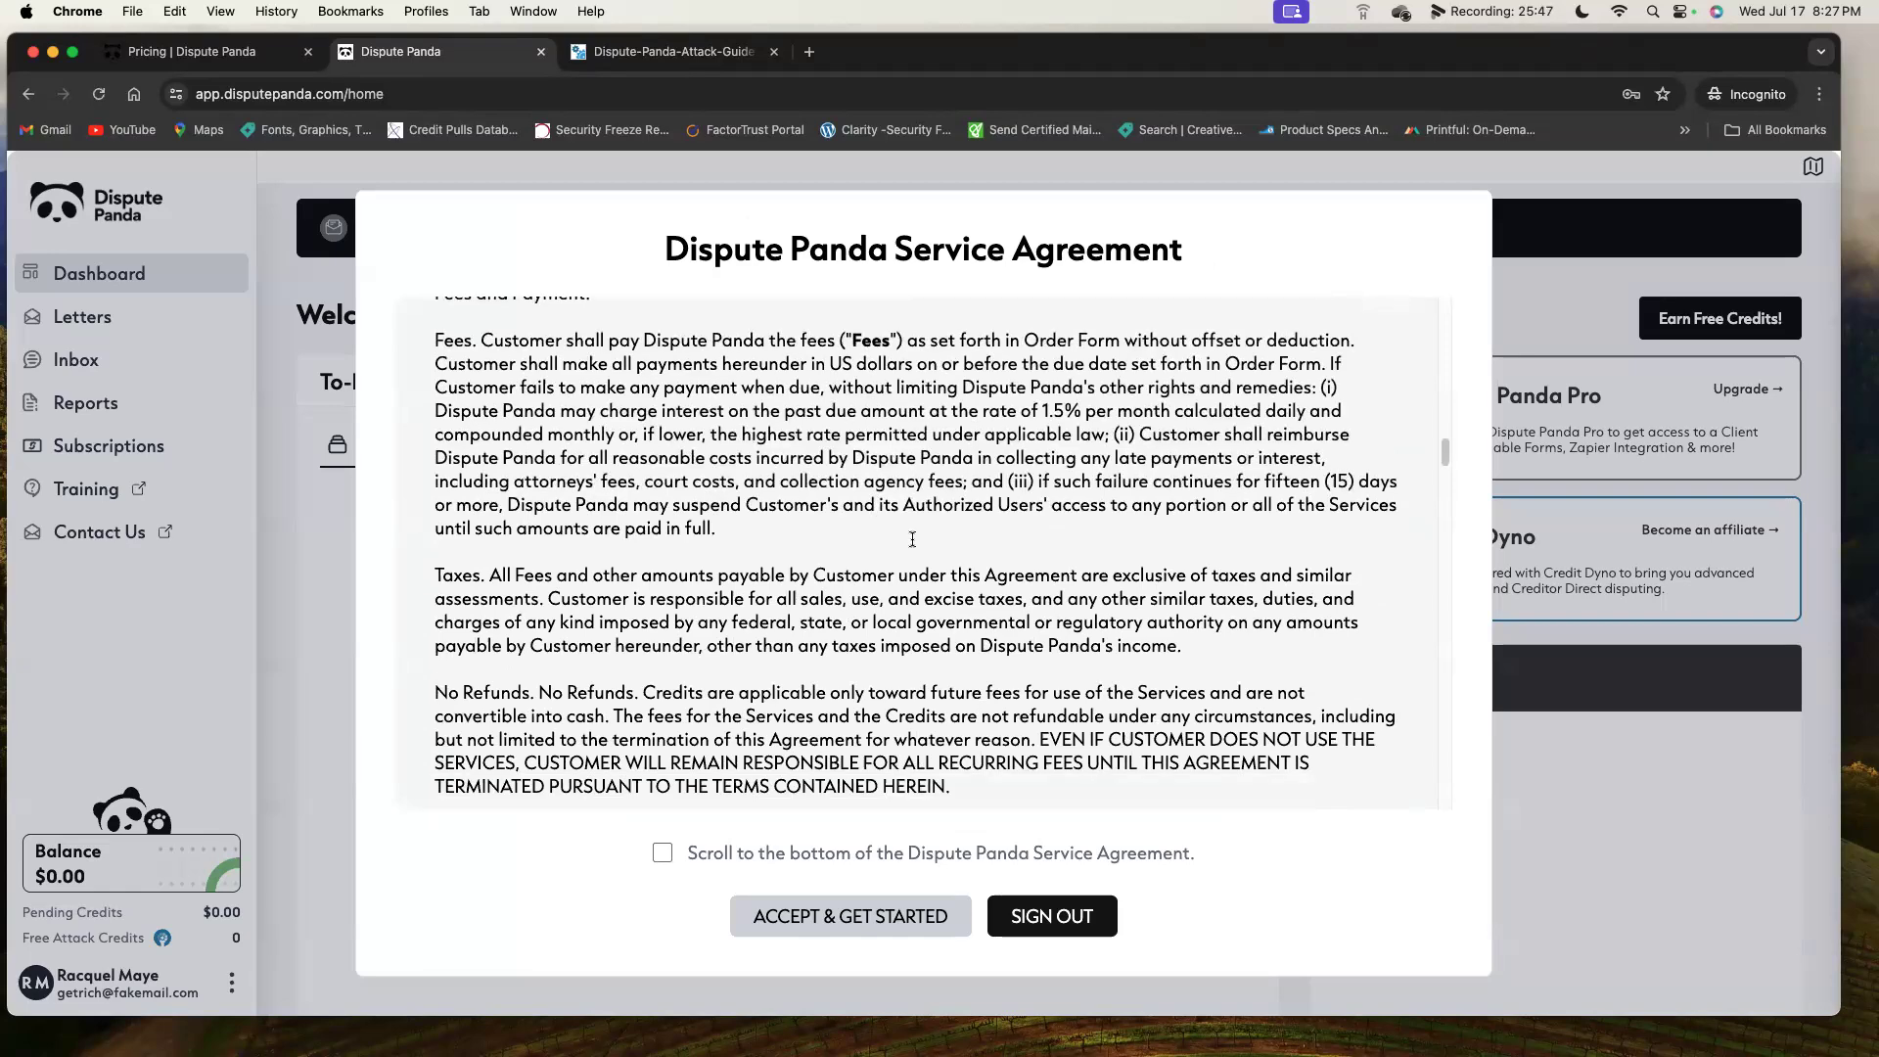
scroll(912, 537, "down", 20)
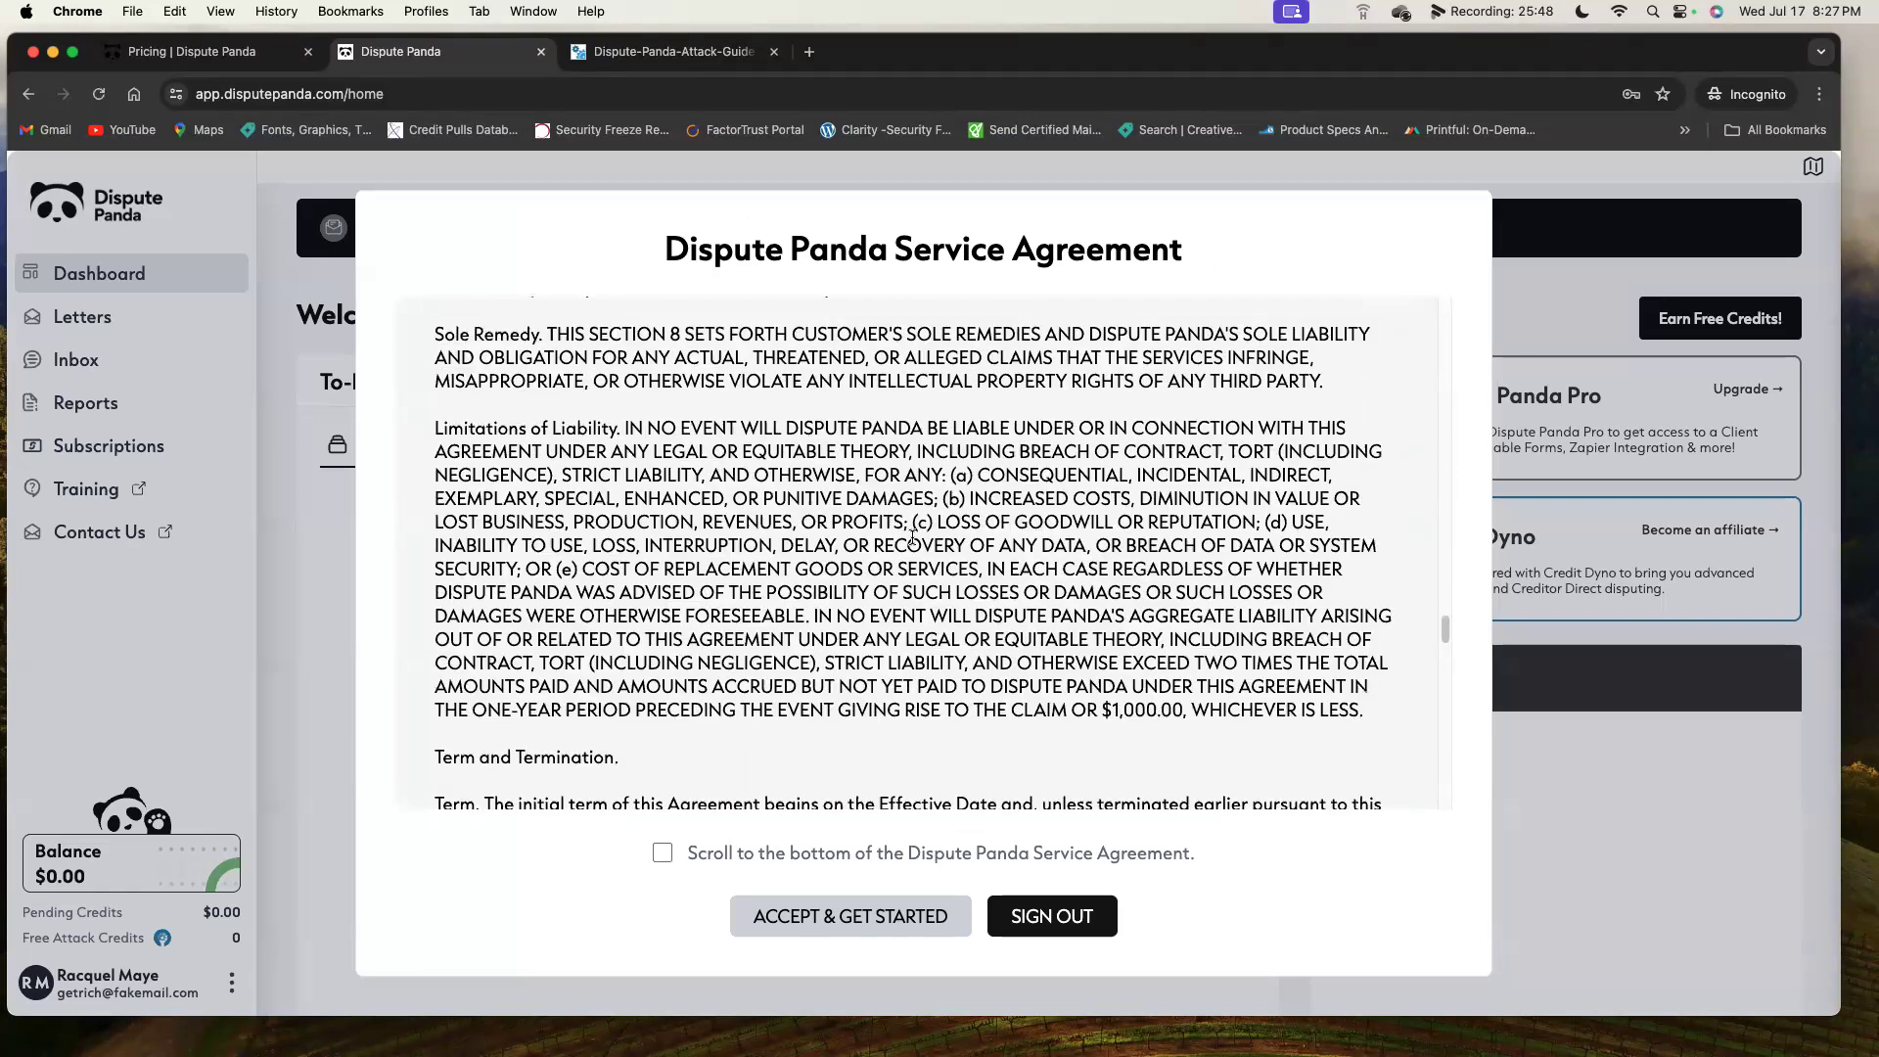
scroll(912, 536, "down", 10)
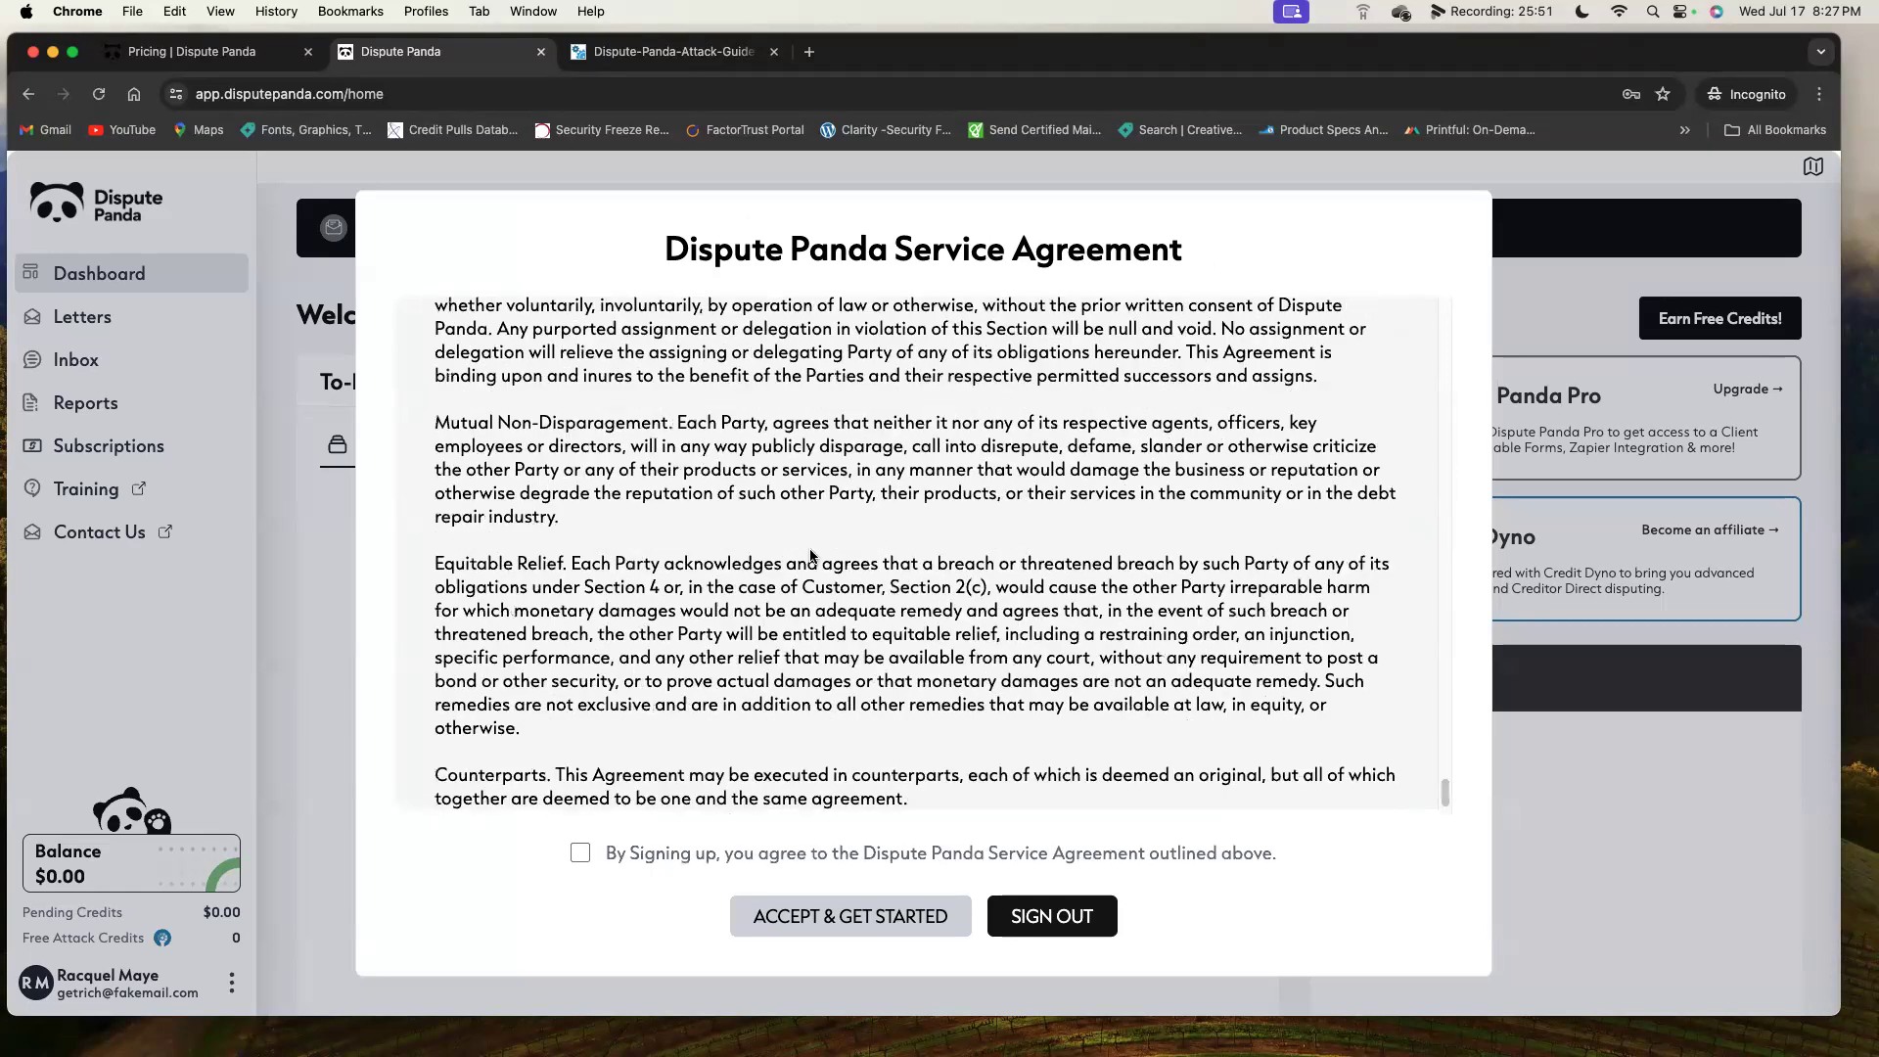
left_click(580, 853)
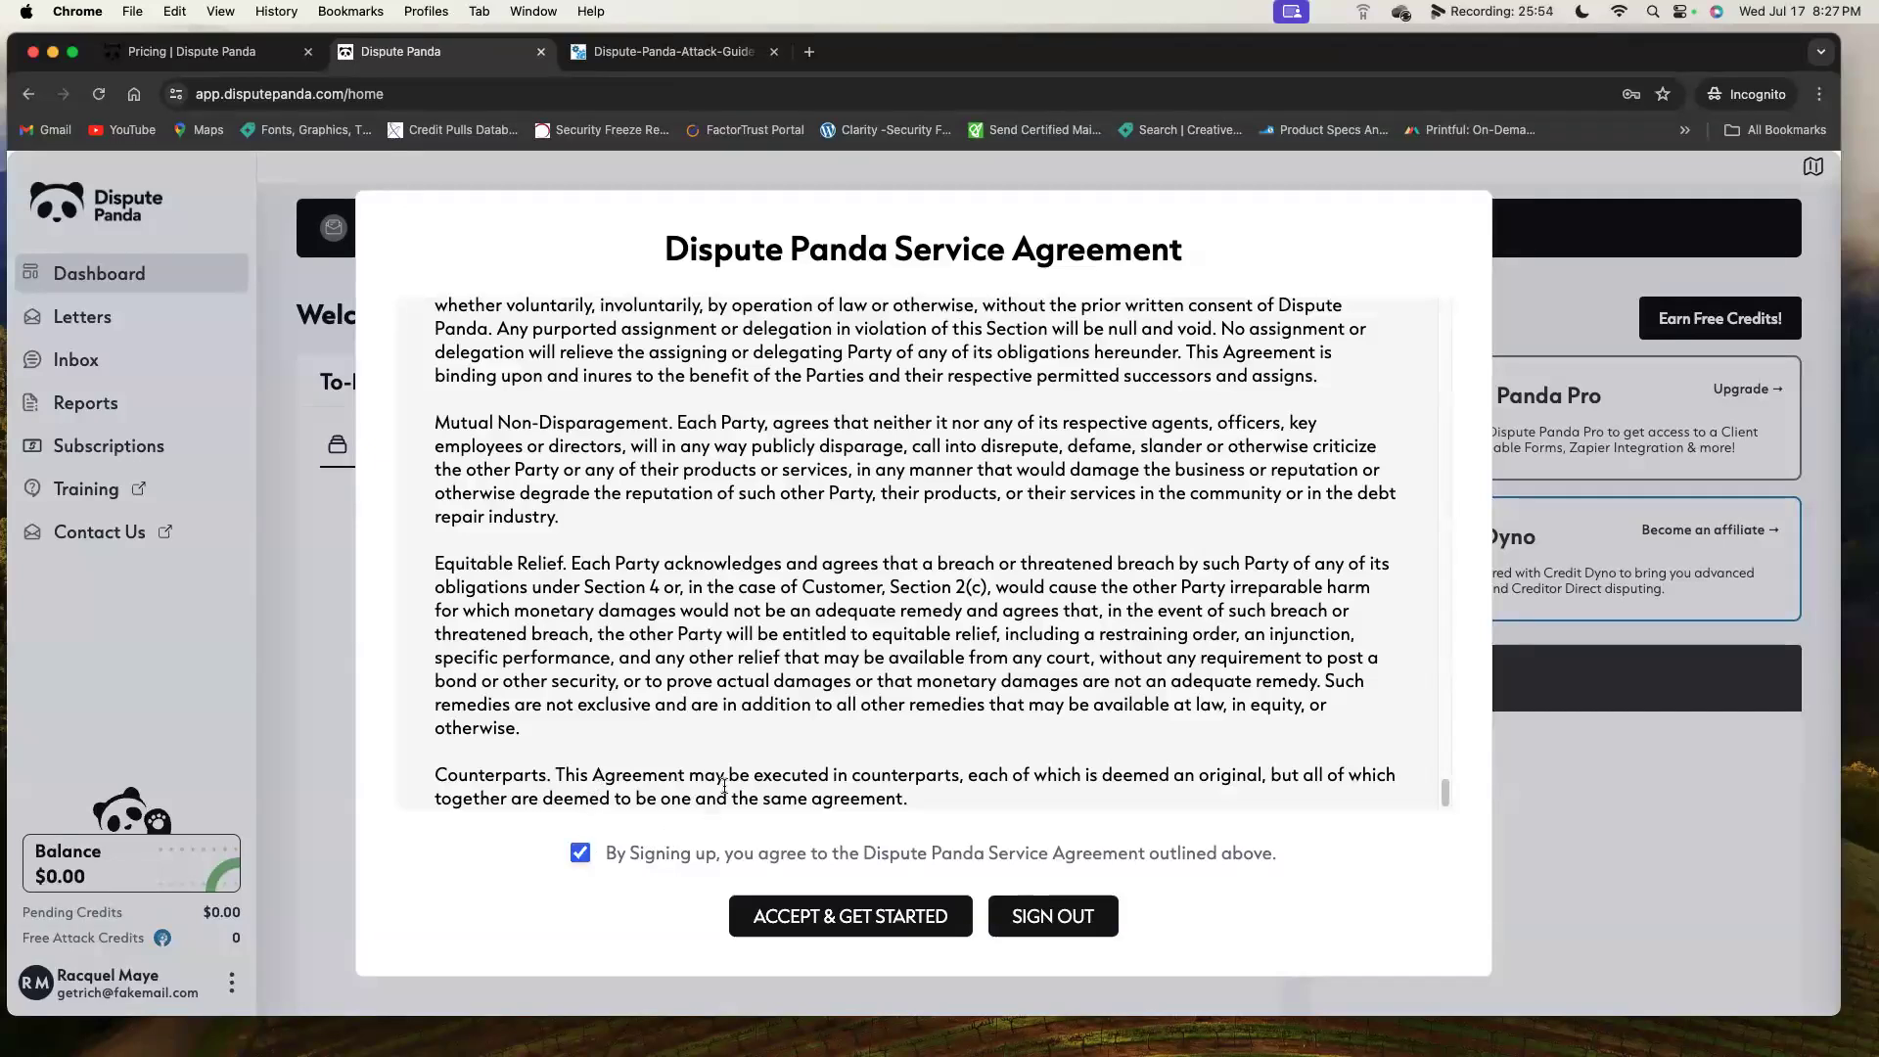
left_click(870, 912)
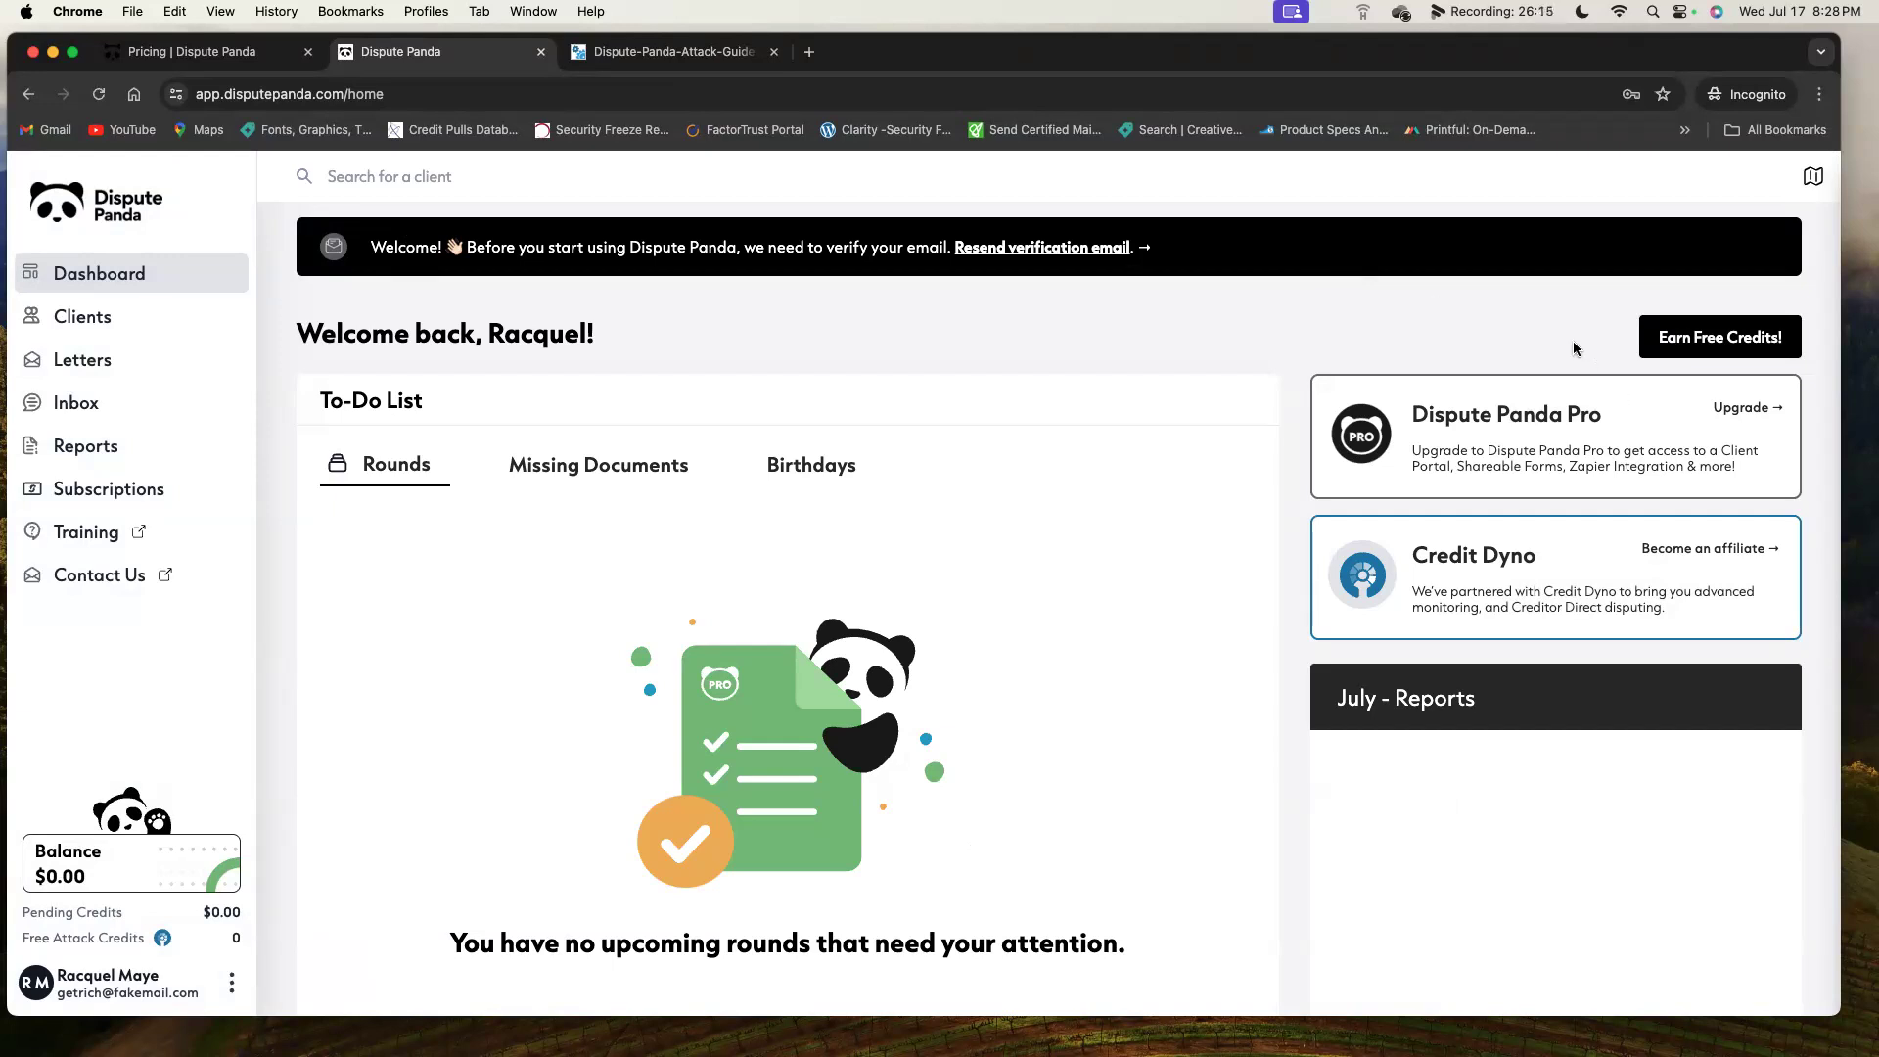
left_click_drag(199, 993, 60, 995)
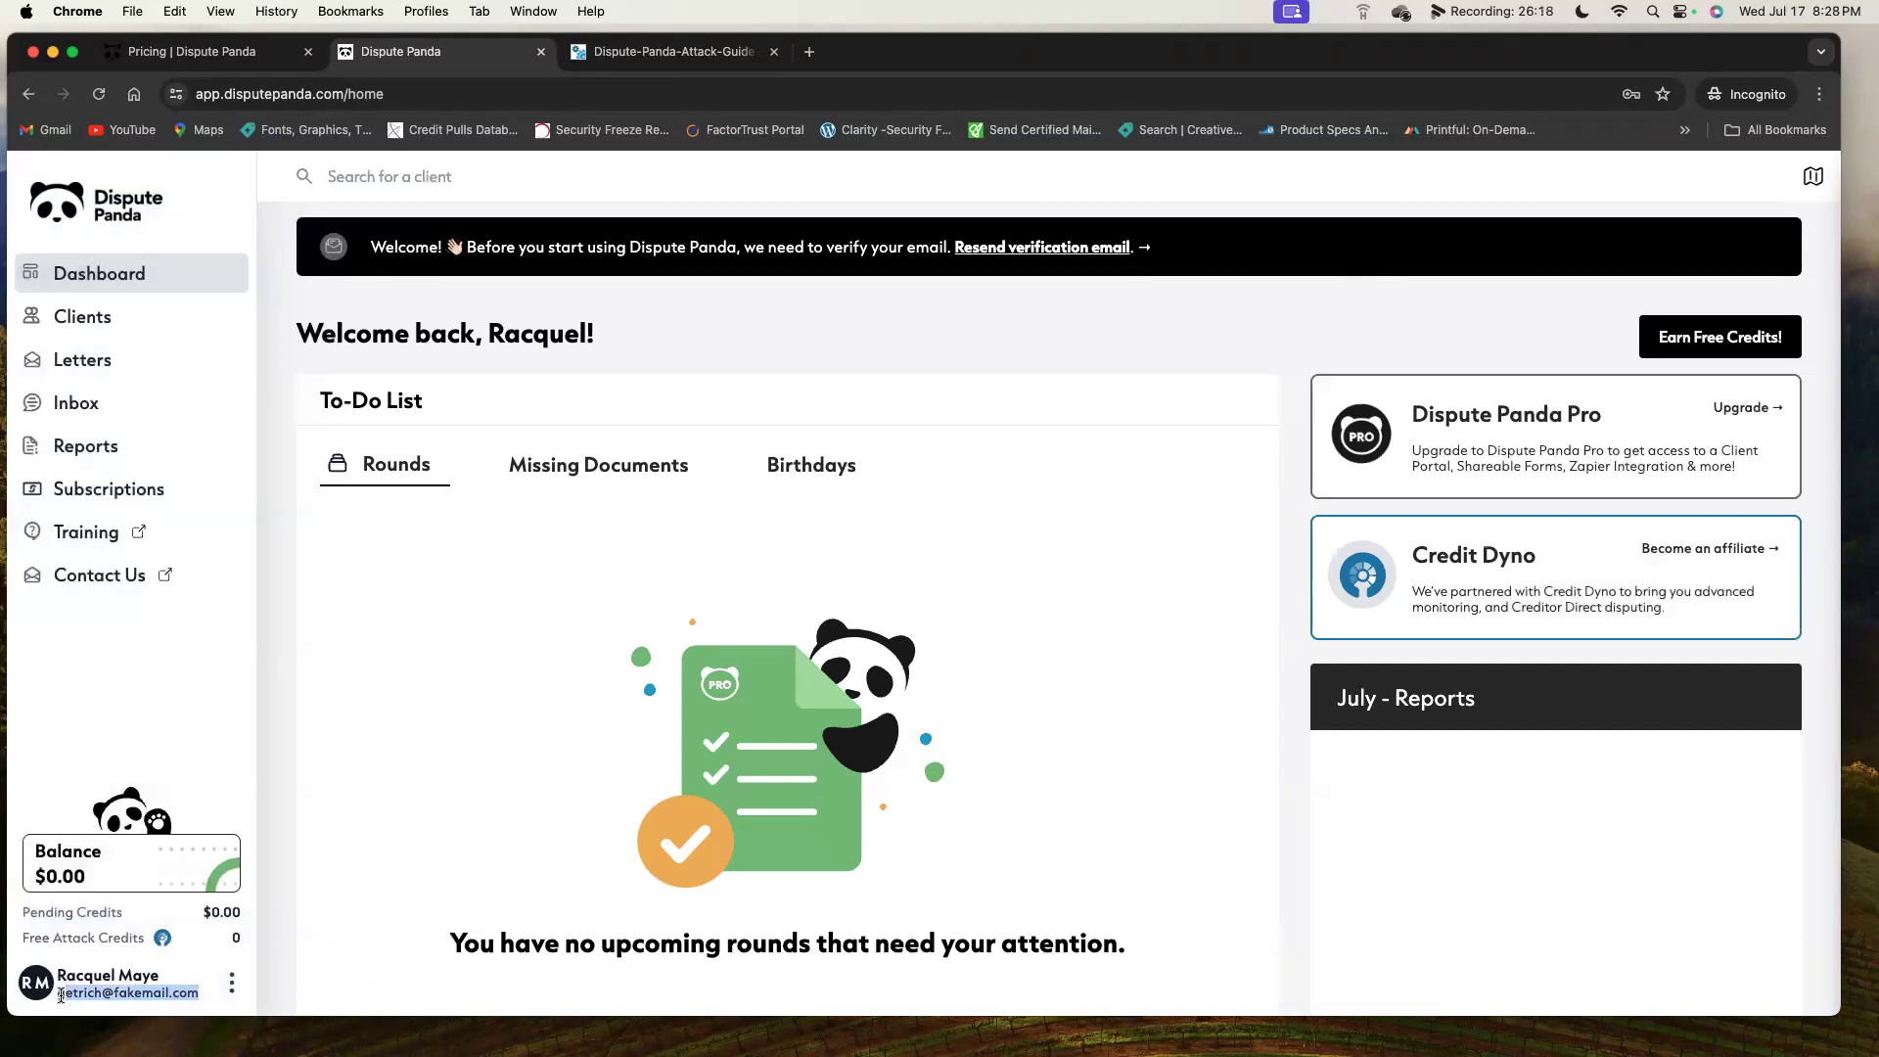
mouse_move(1703, 1052)
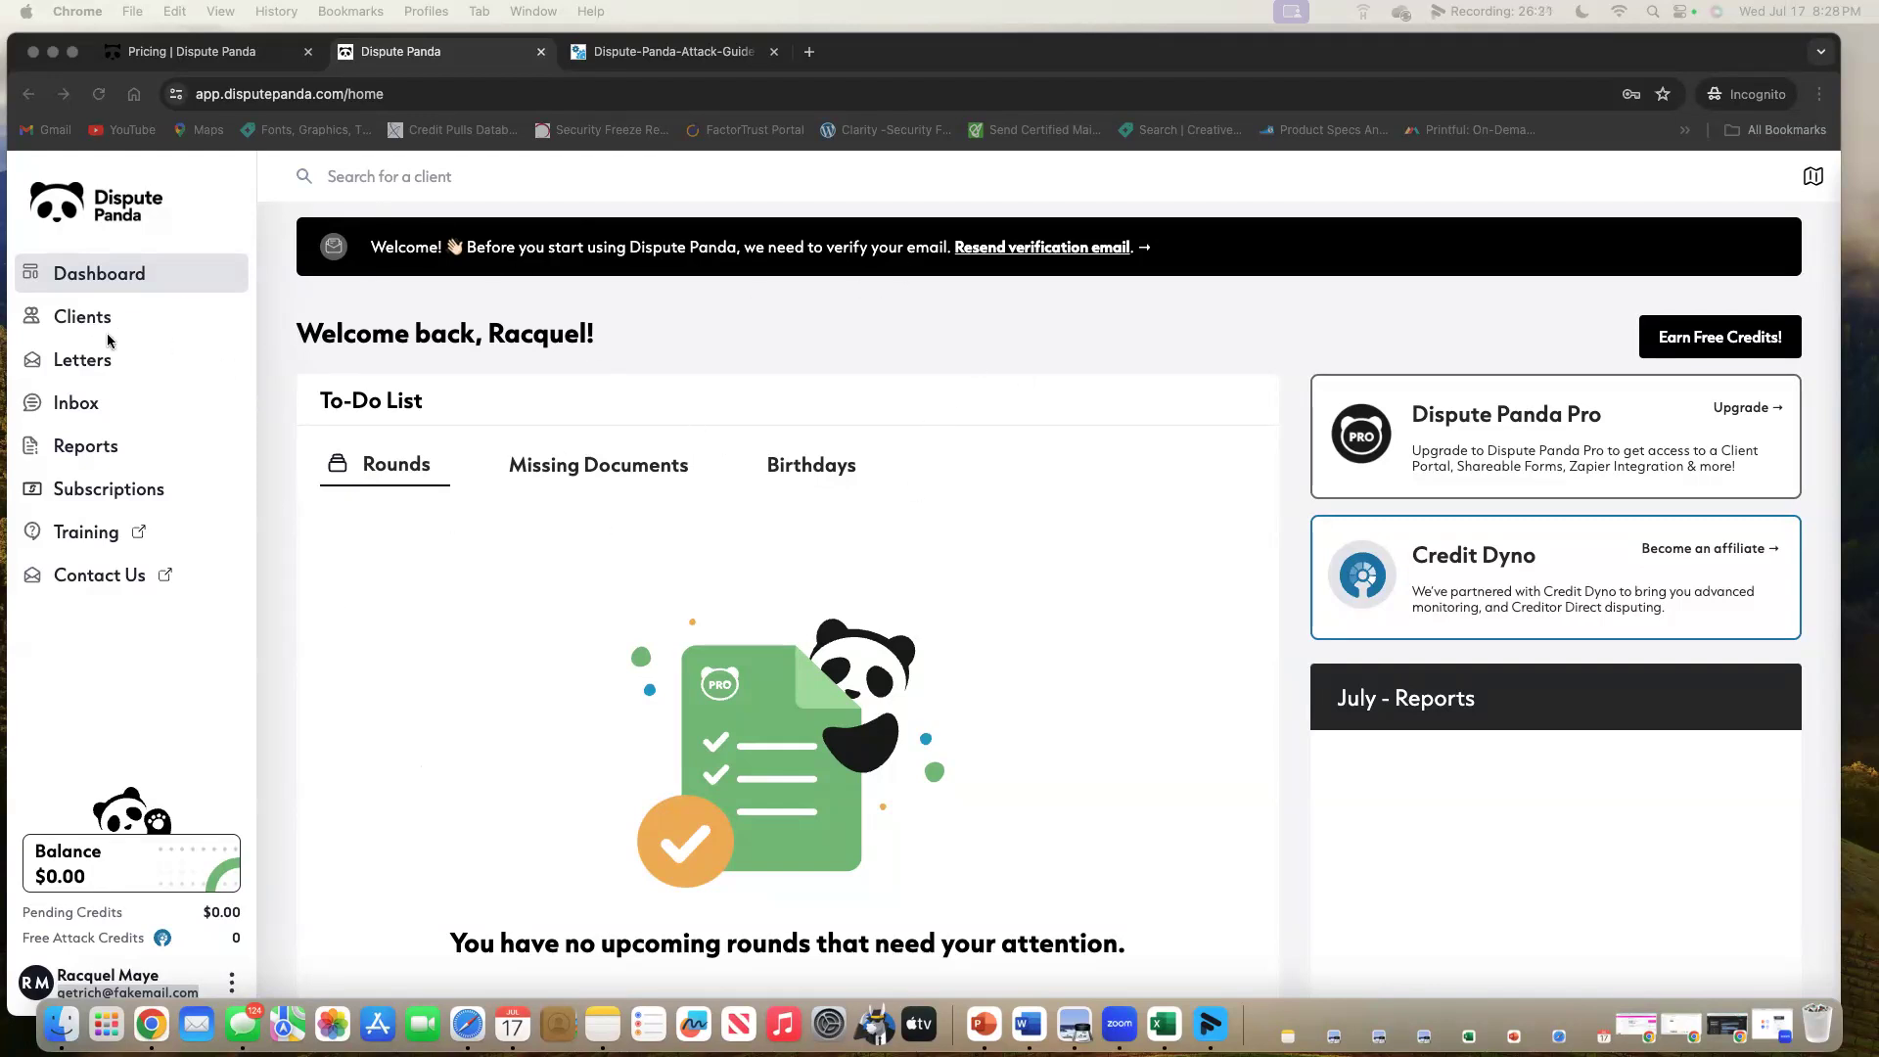
Go via Clients back to the Dashboard and view the To-Do List's Missing Documents and Birthdays tabs.
left_click(81, 321)
left_click(85, 320)
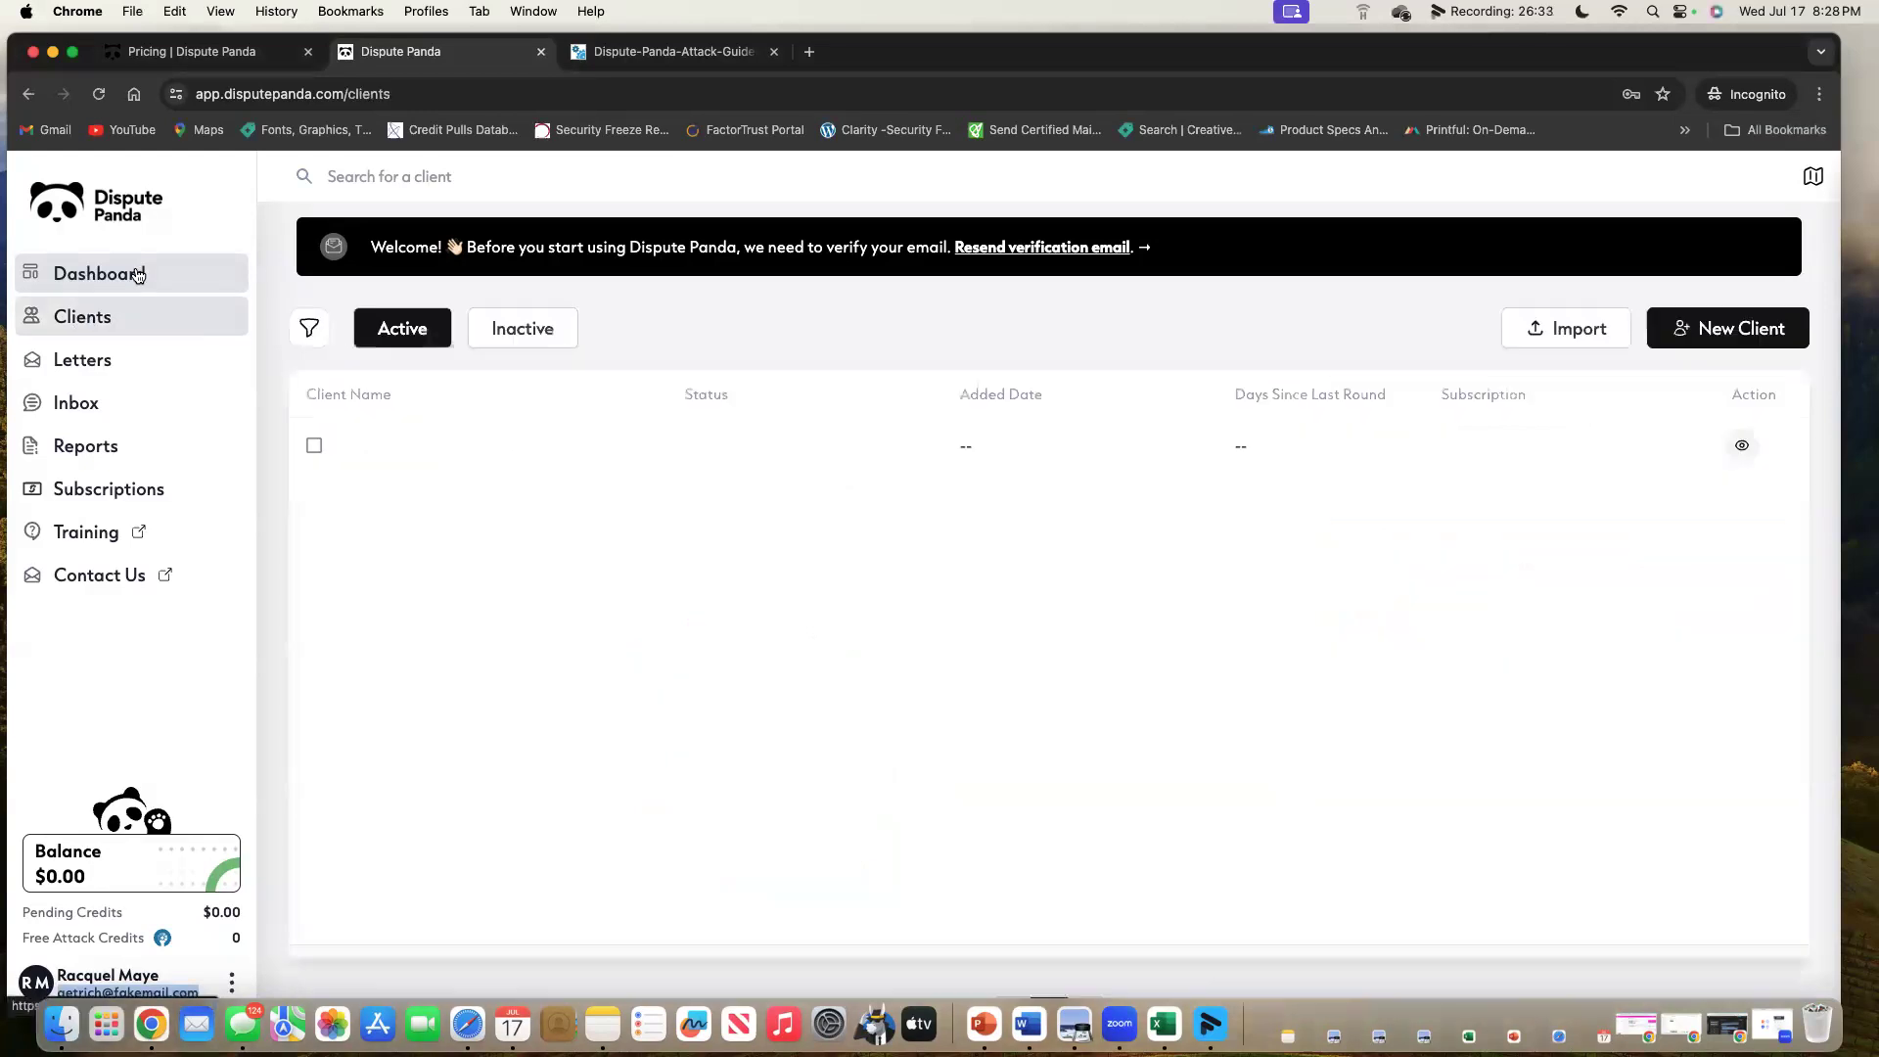
left_click(117, 272)
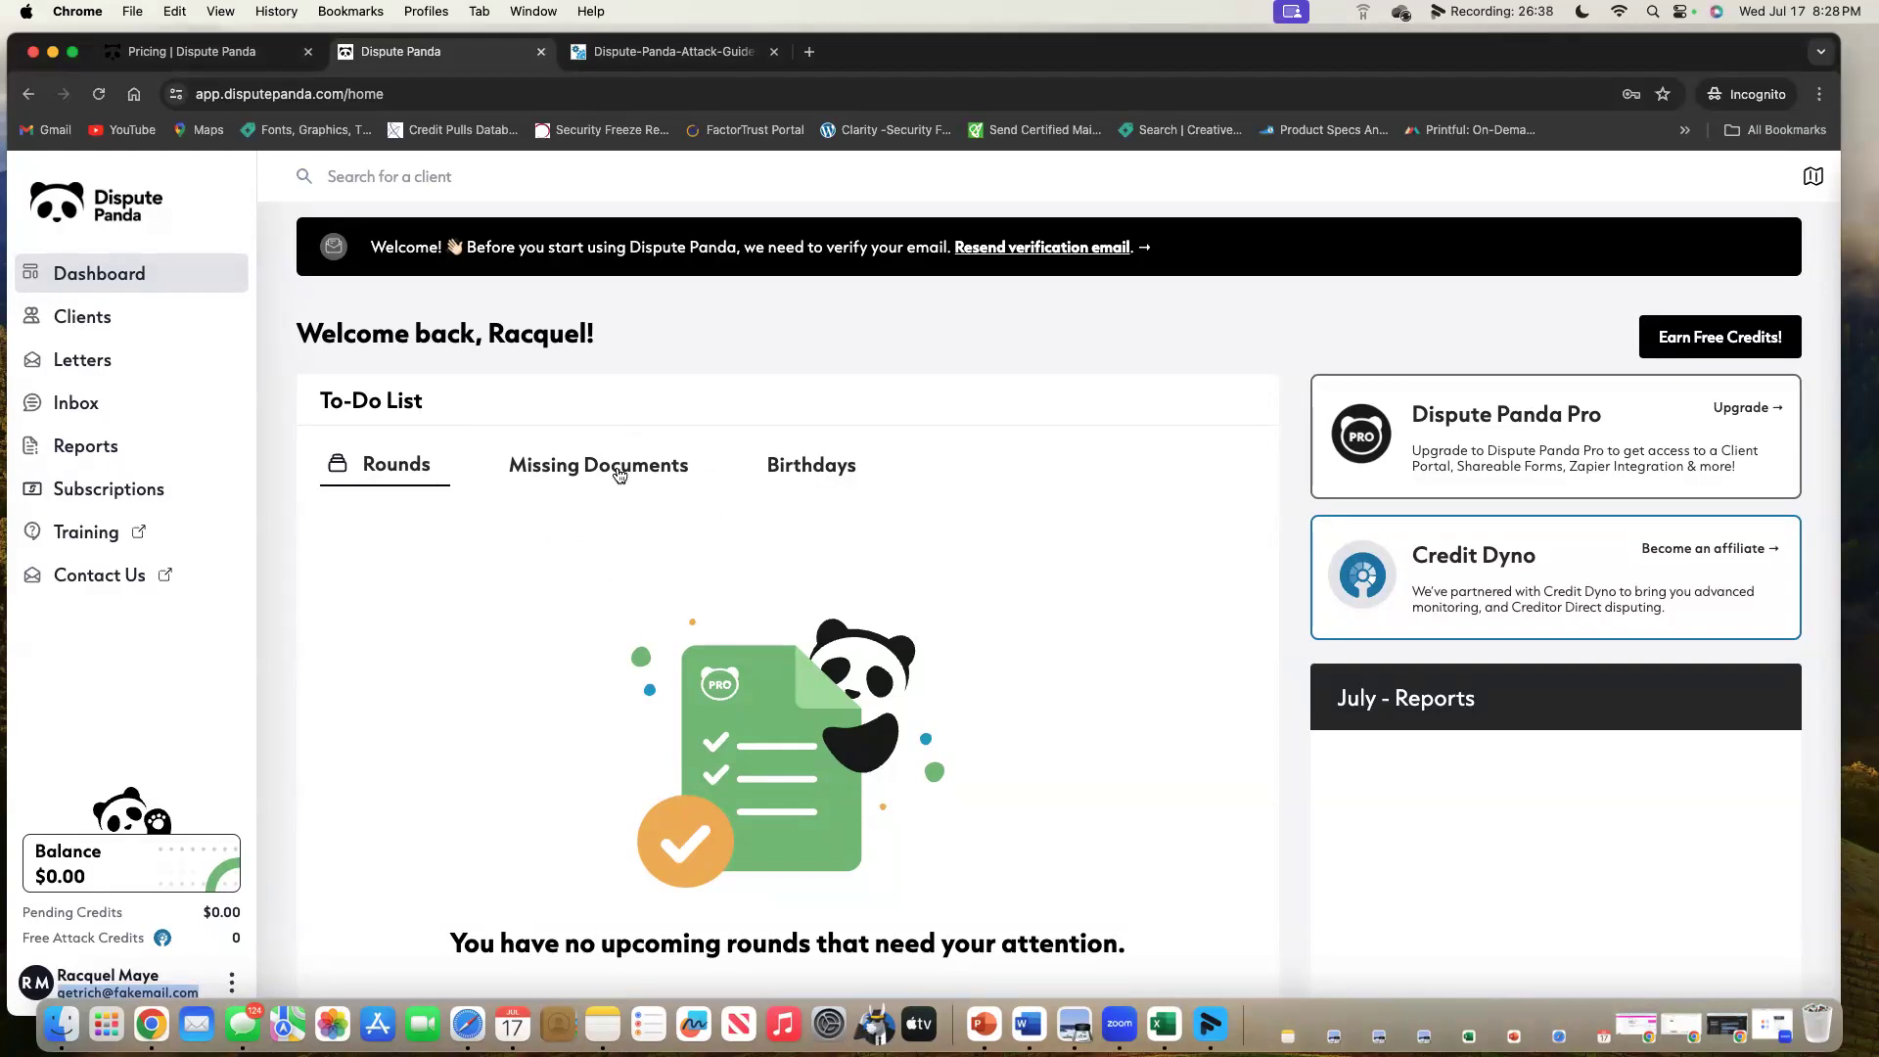
left_click(587, 480)
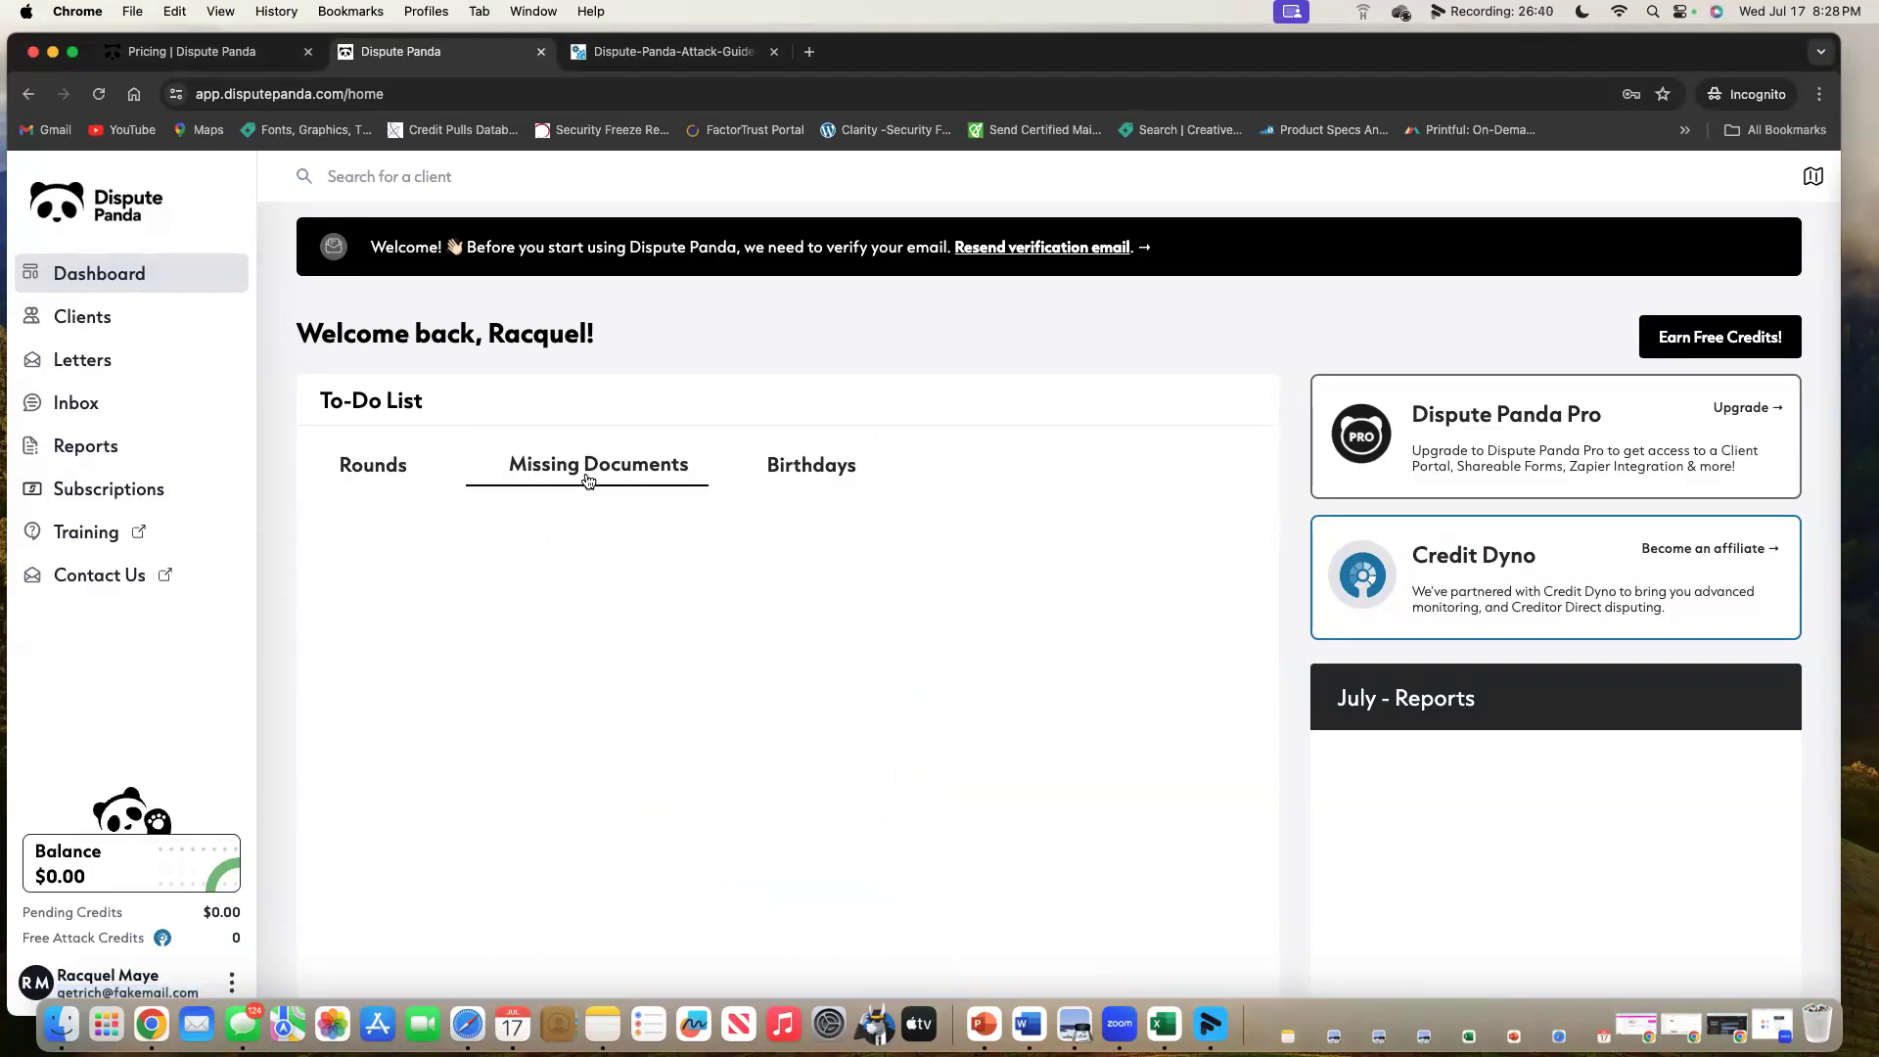
left_click(799, 476)
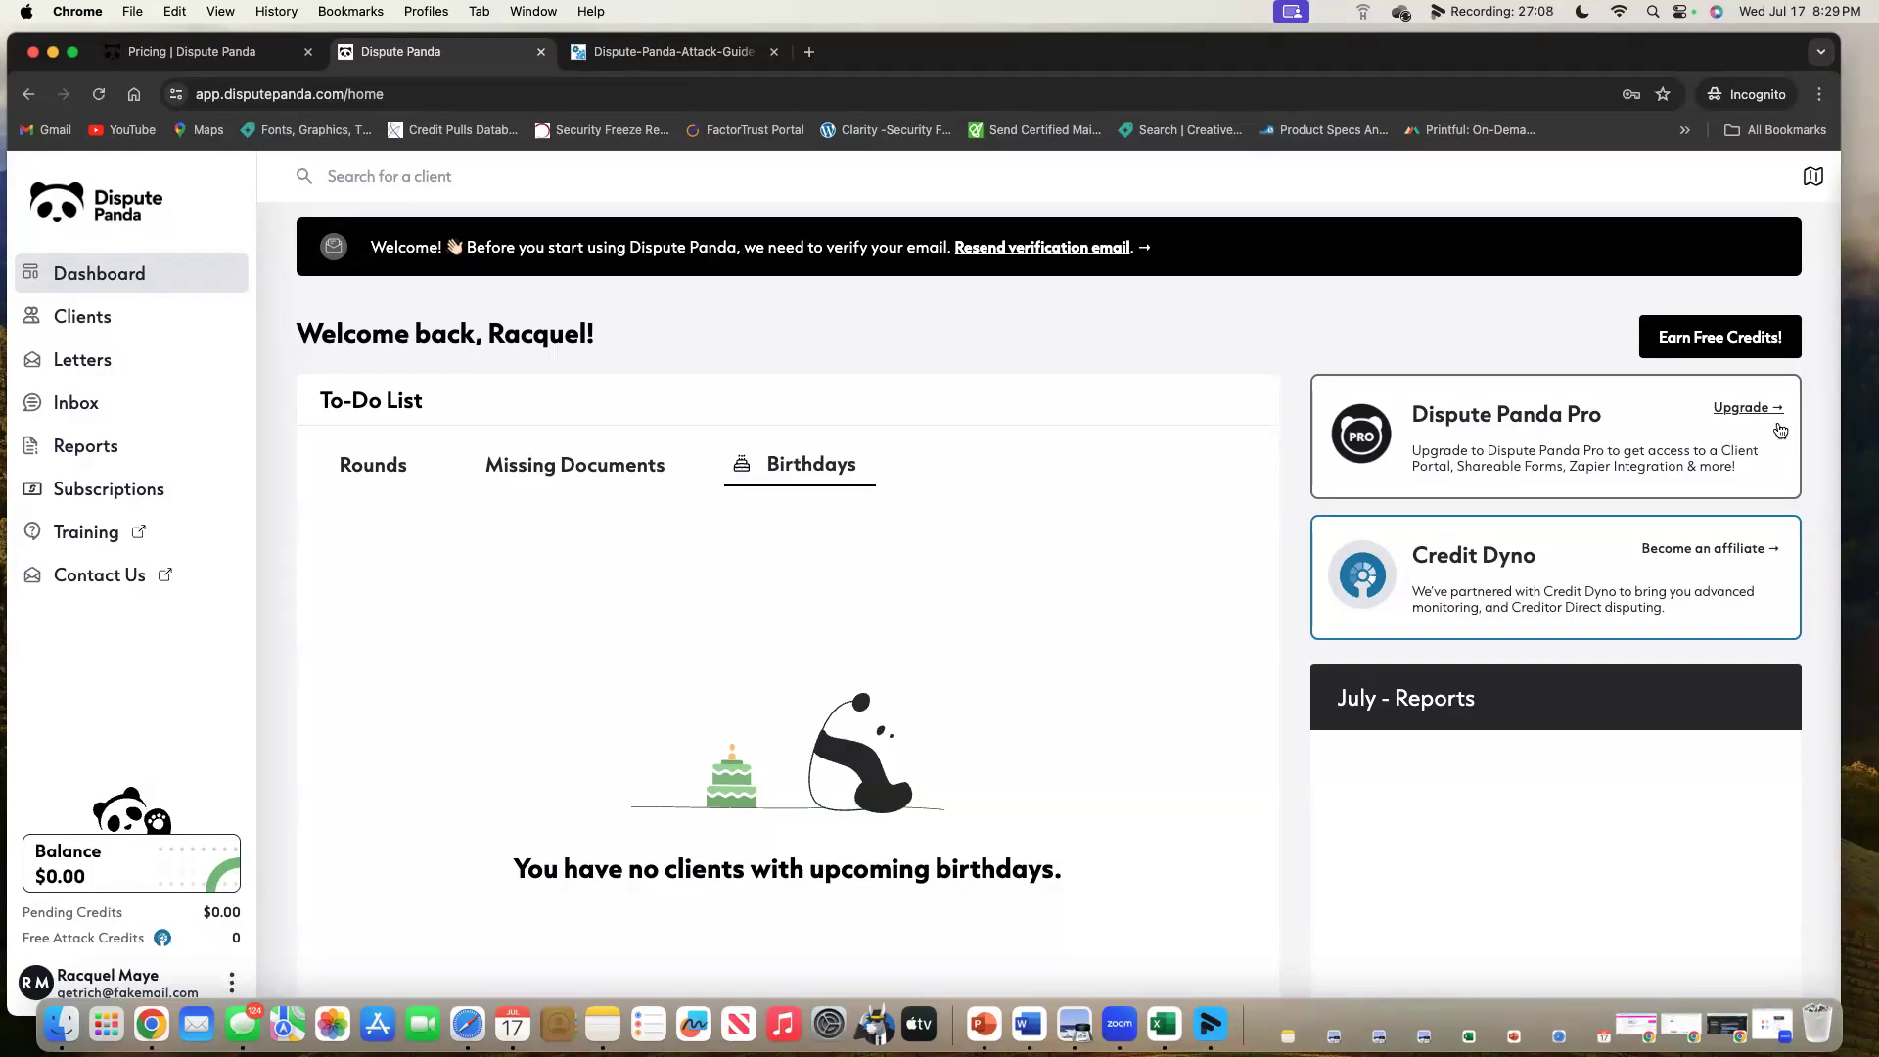
left_click(1732, 338)
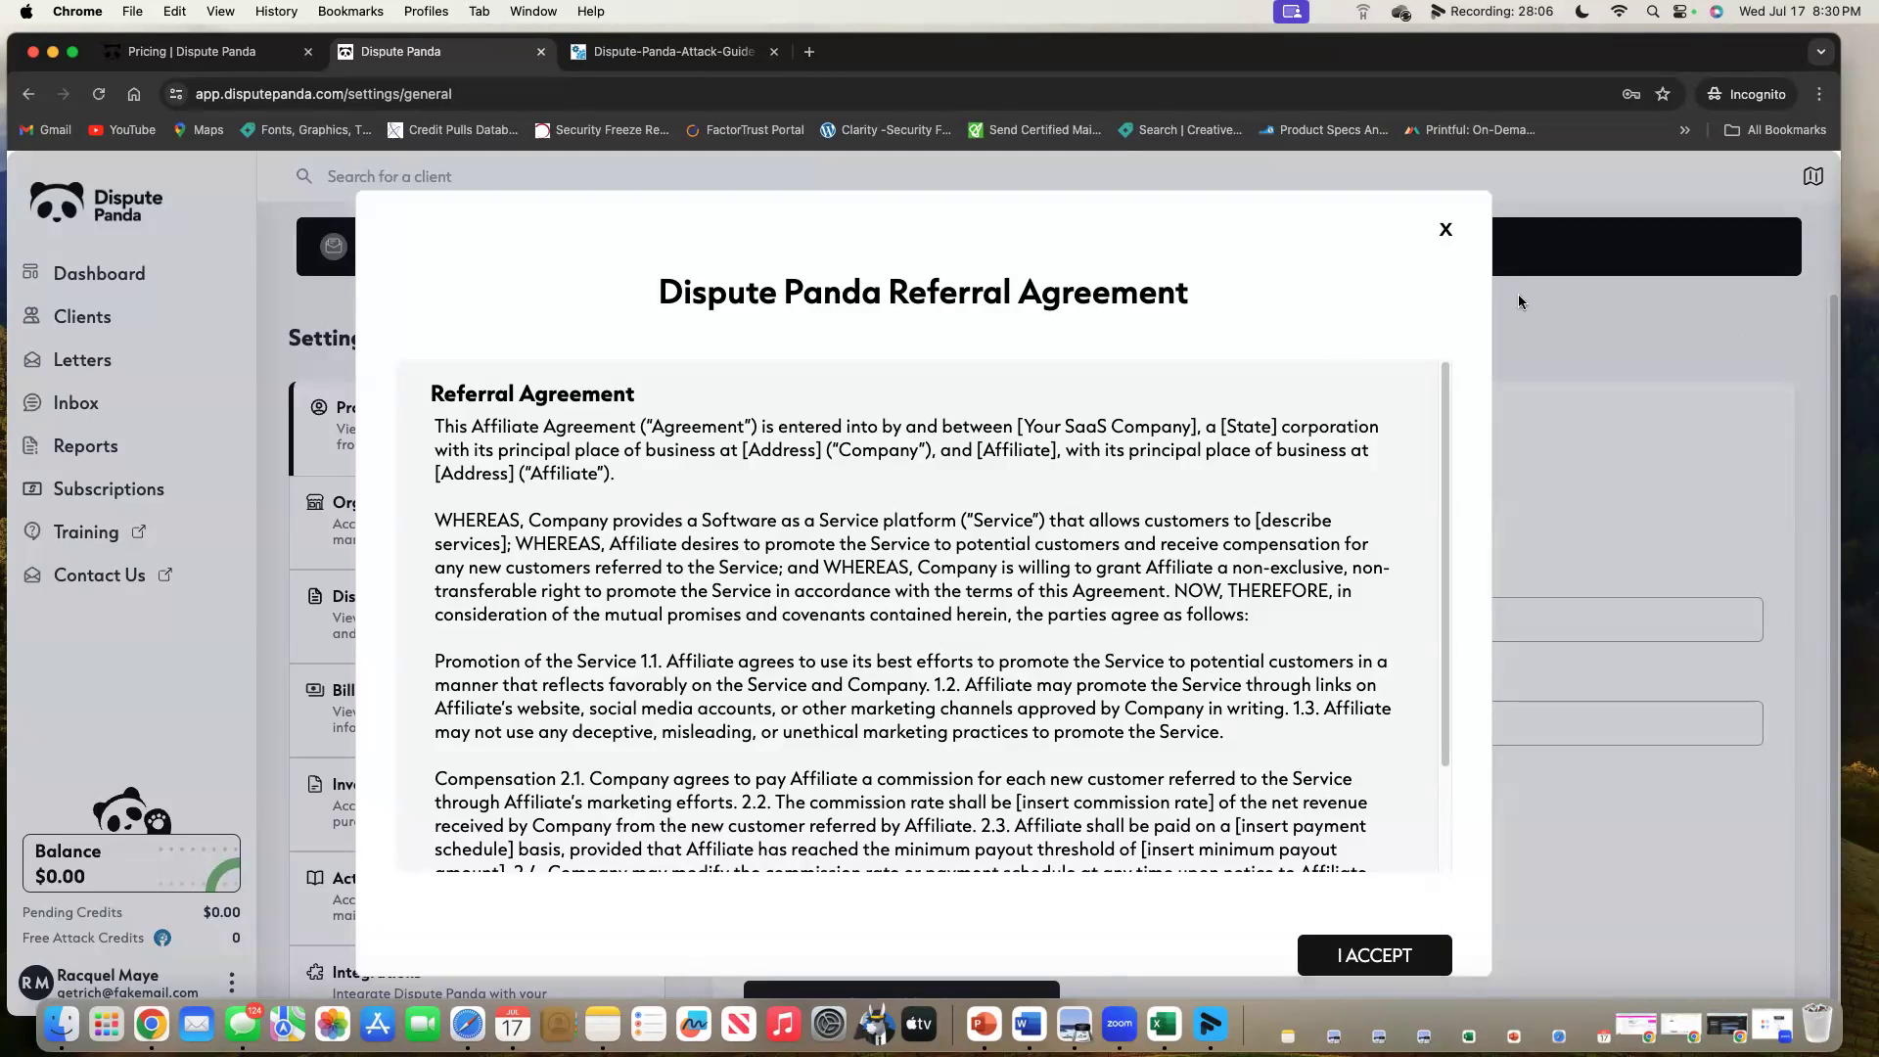
left_click(1441, 231)
left_click(137, 276)
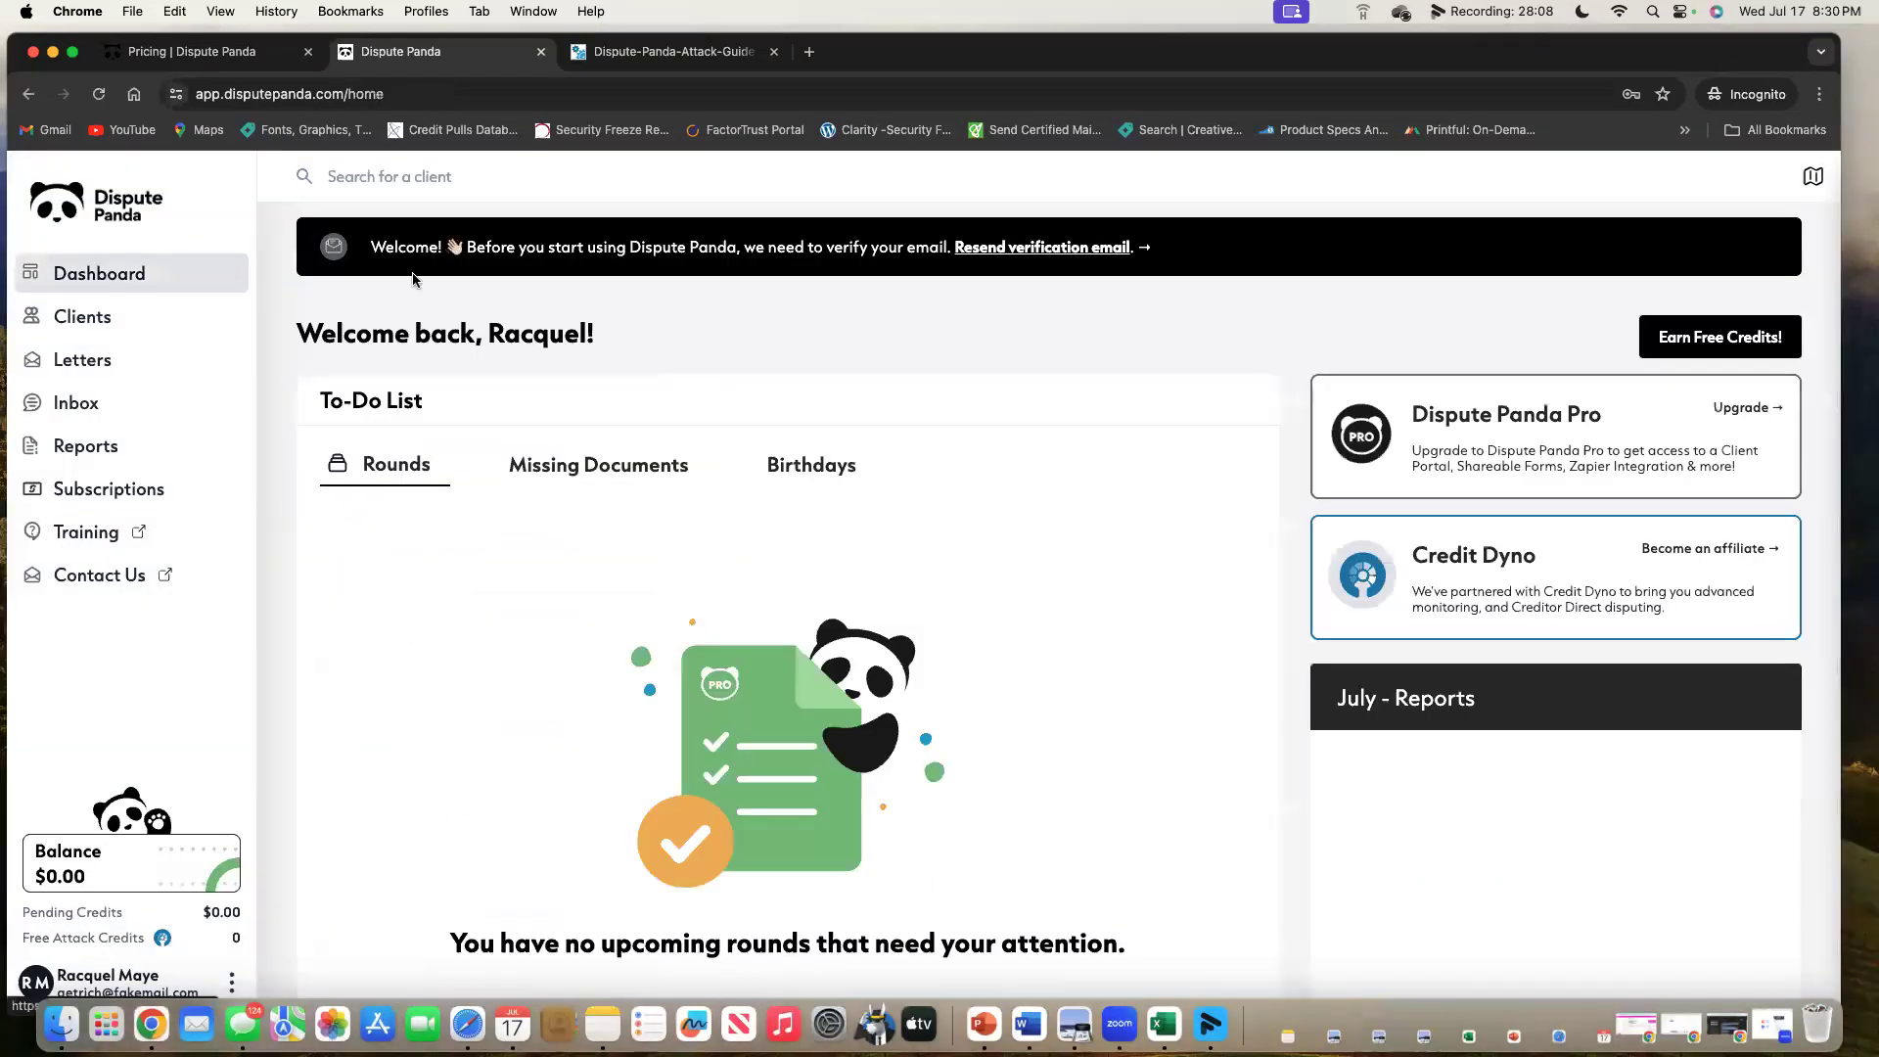
left_click(1745, 551)
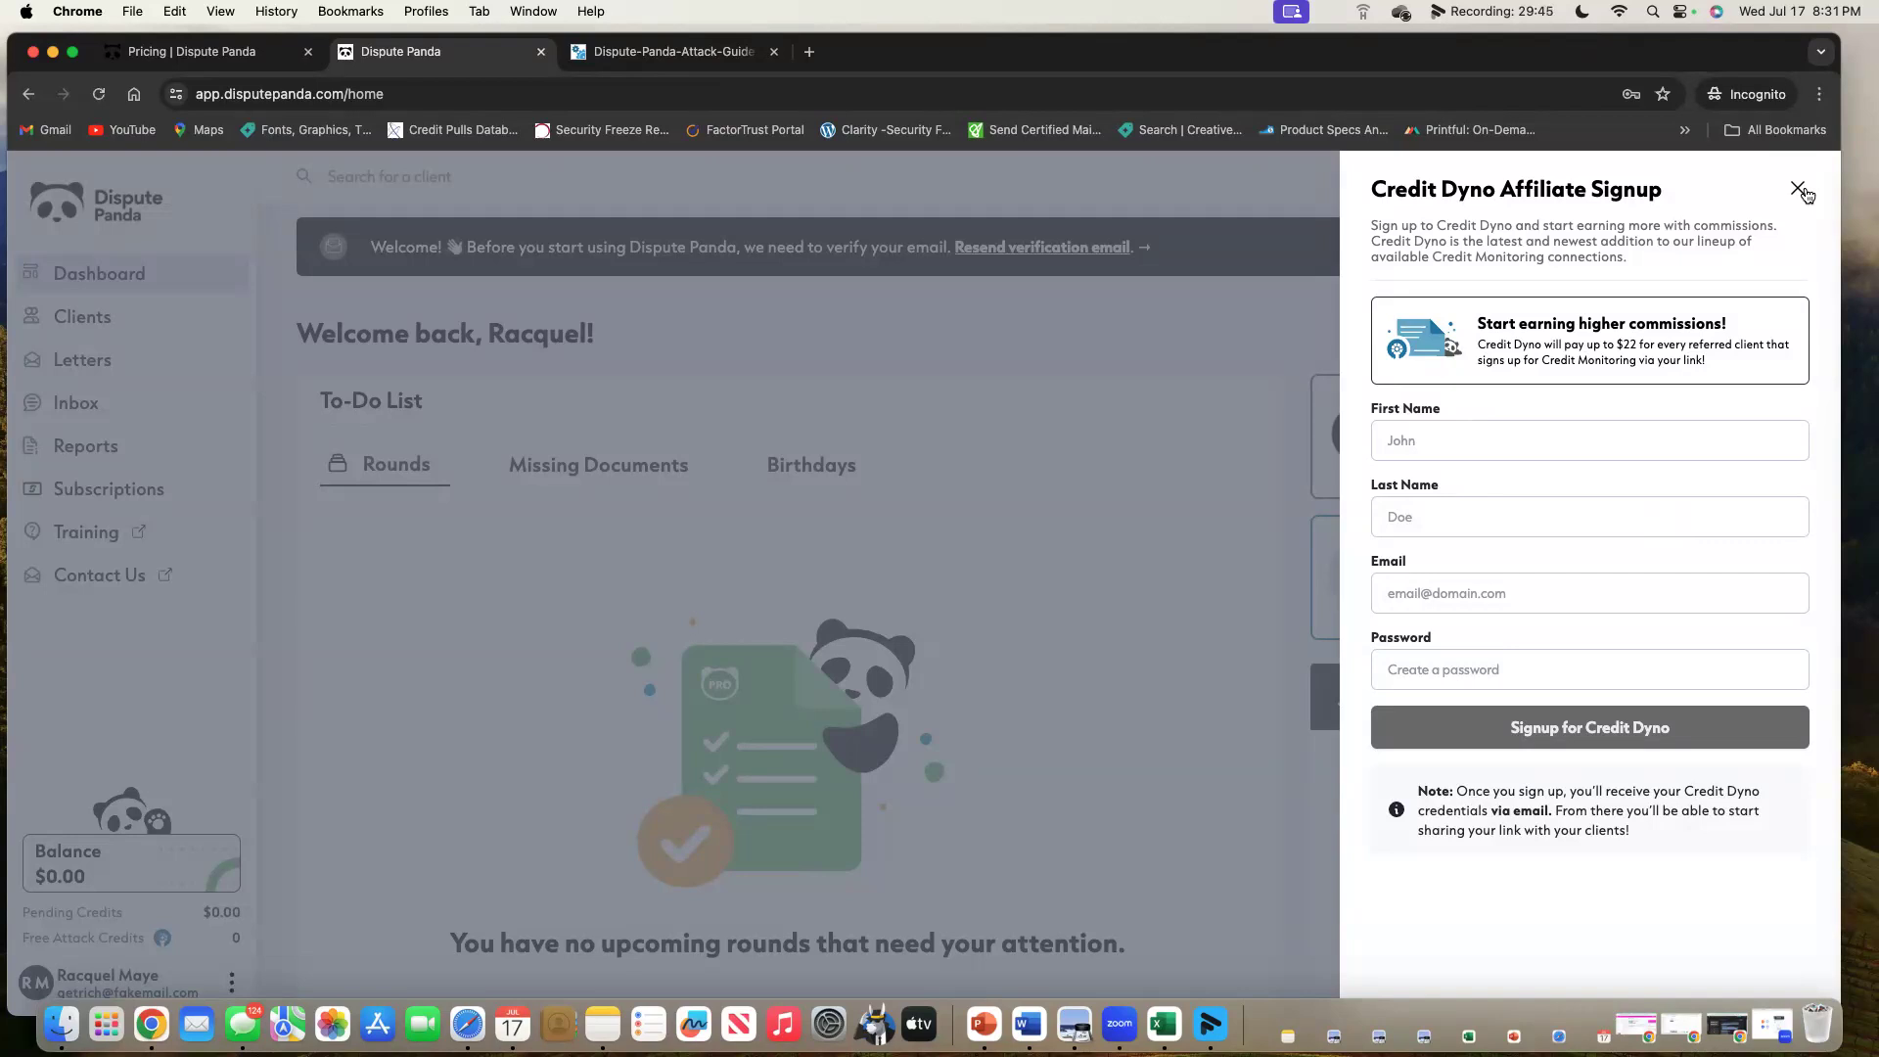
left_click(1798, 191)
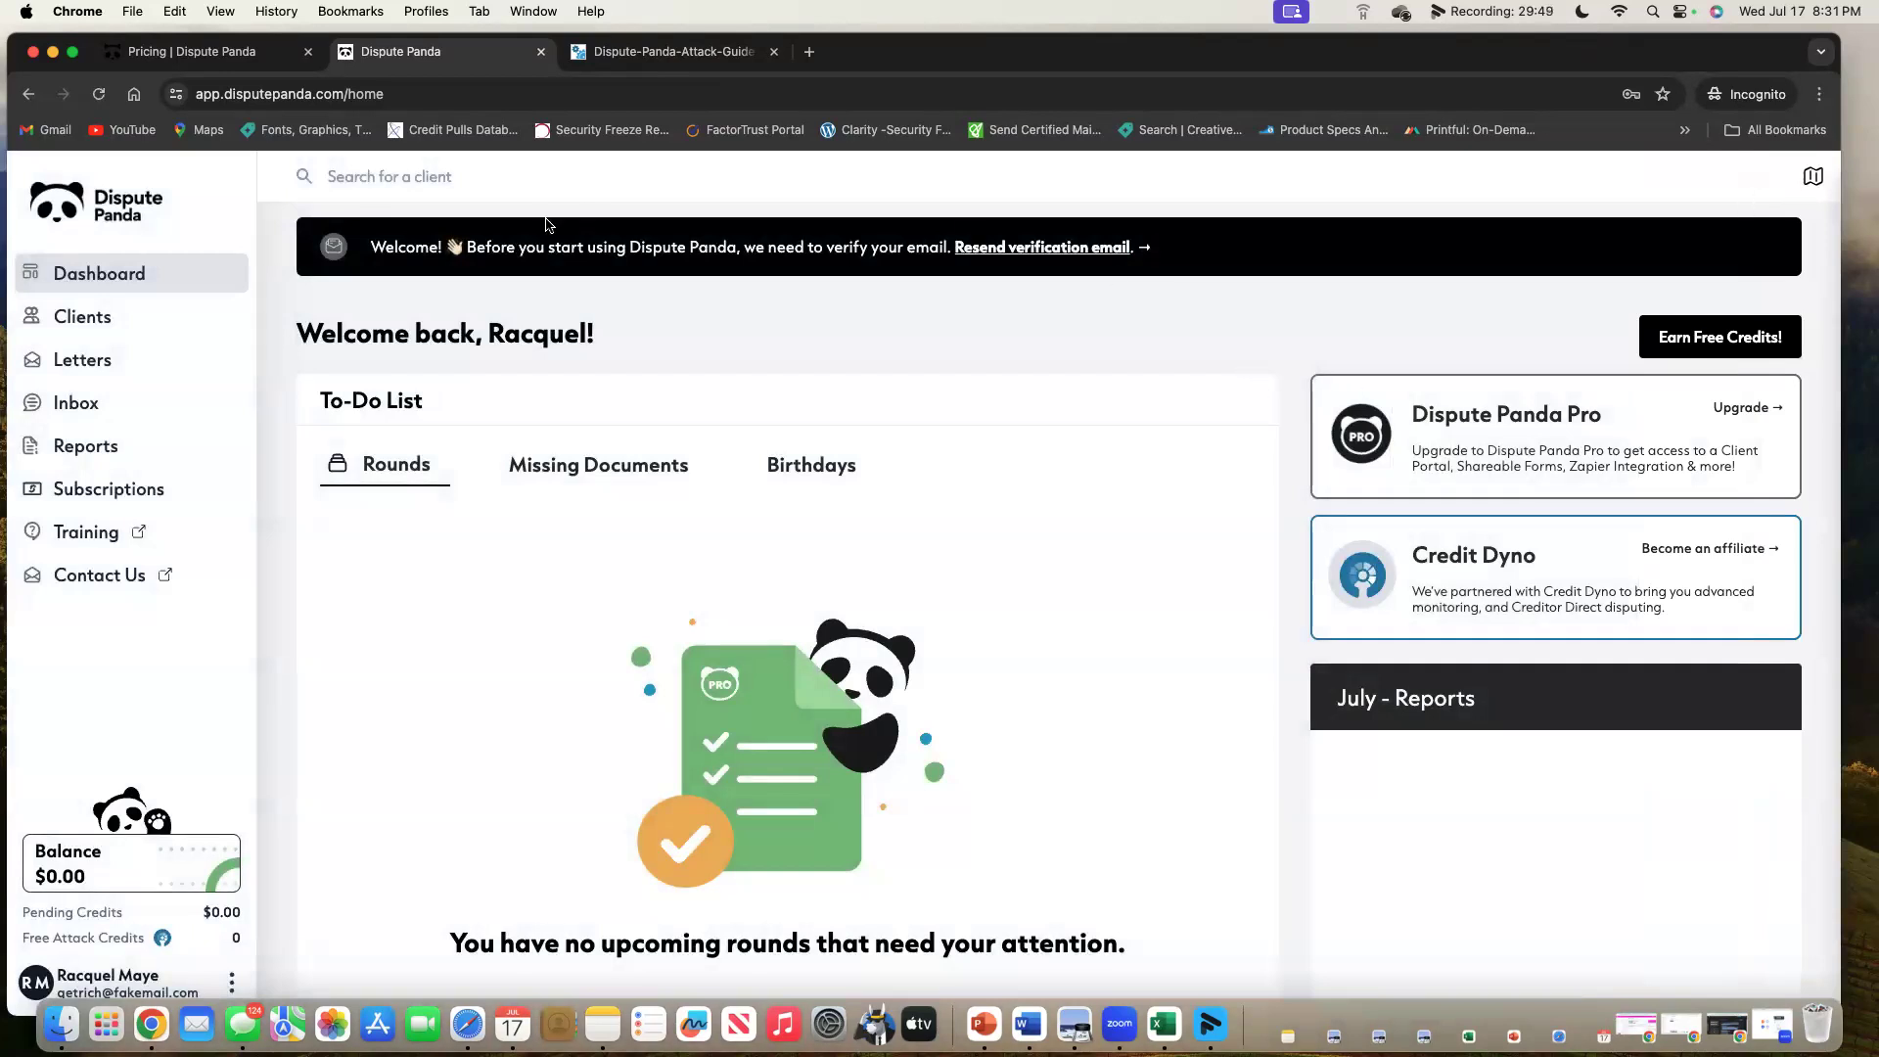
Search clients for 'lo', then open the Clients page's Import multiple Clients dialog.
left_click(520, 178)
type("lo")
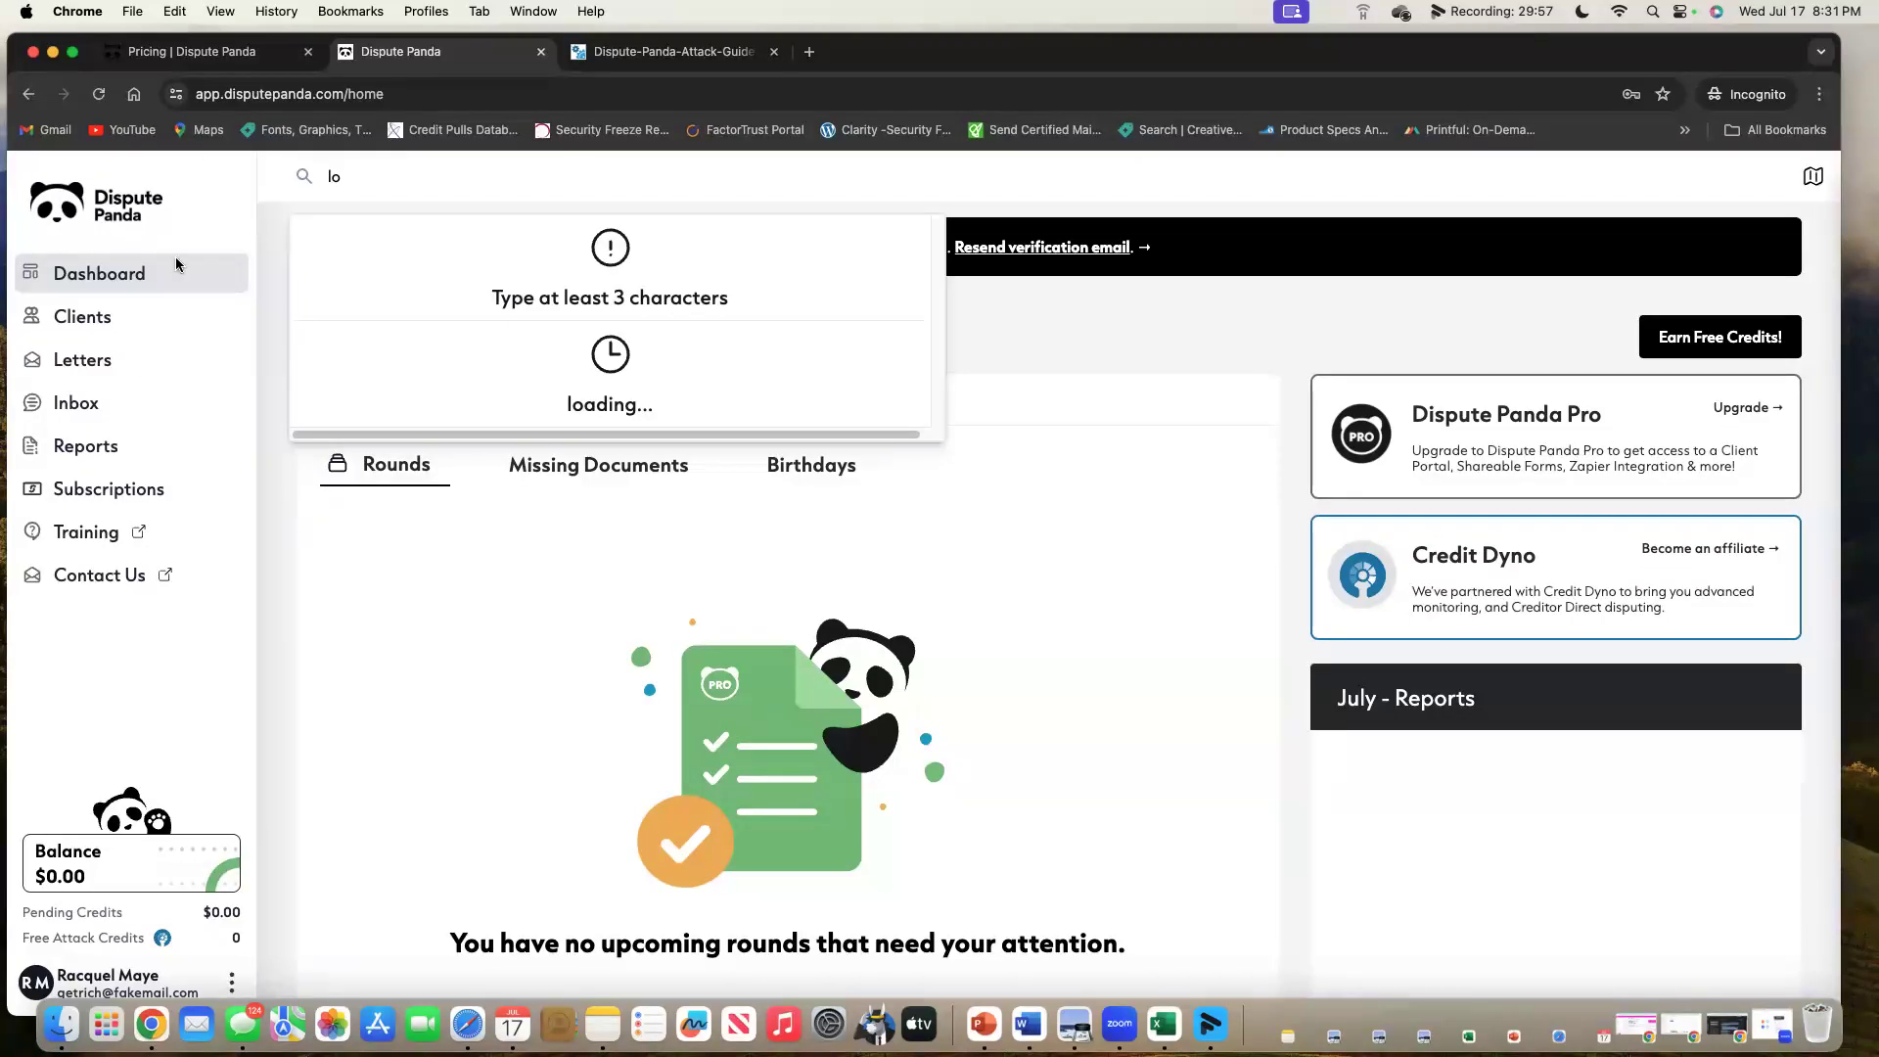
left_click(56, 323)
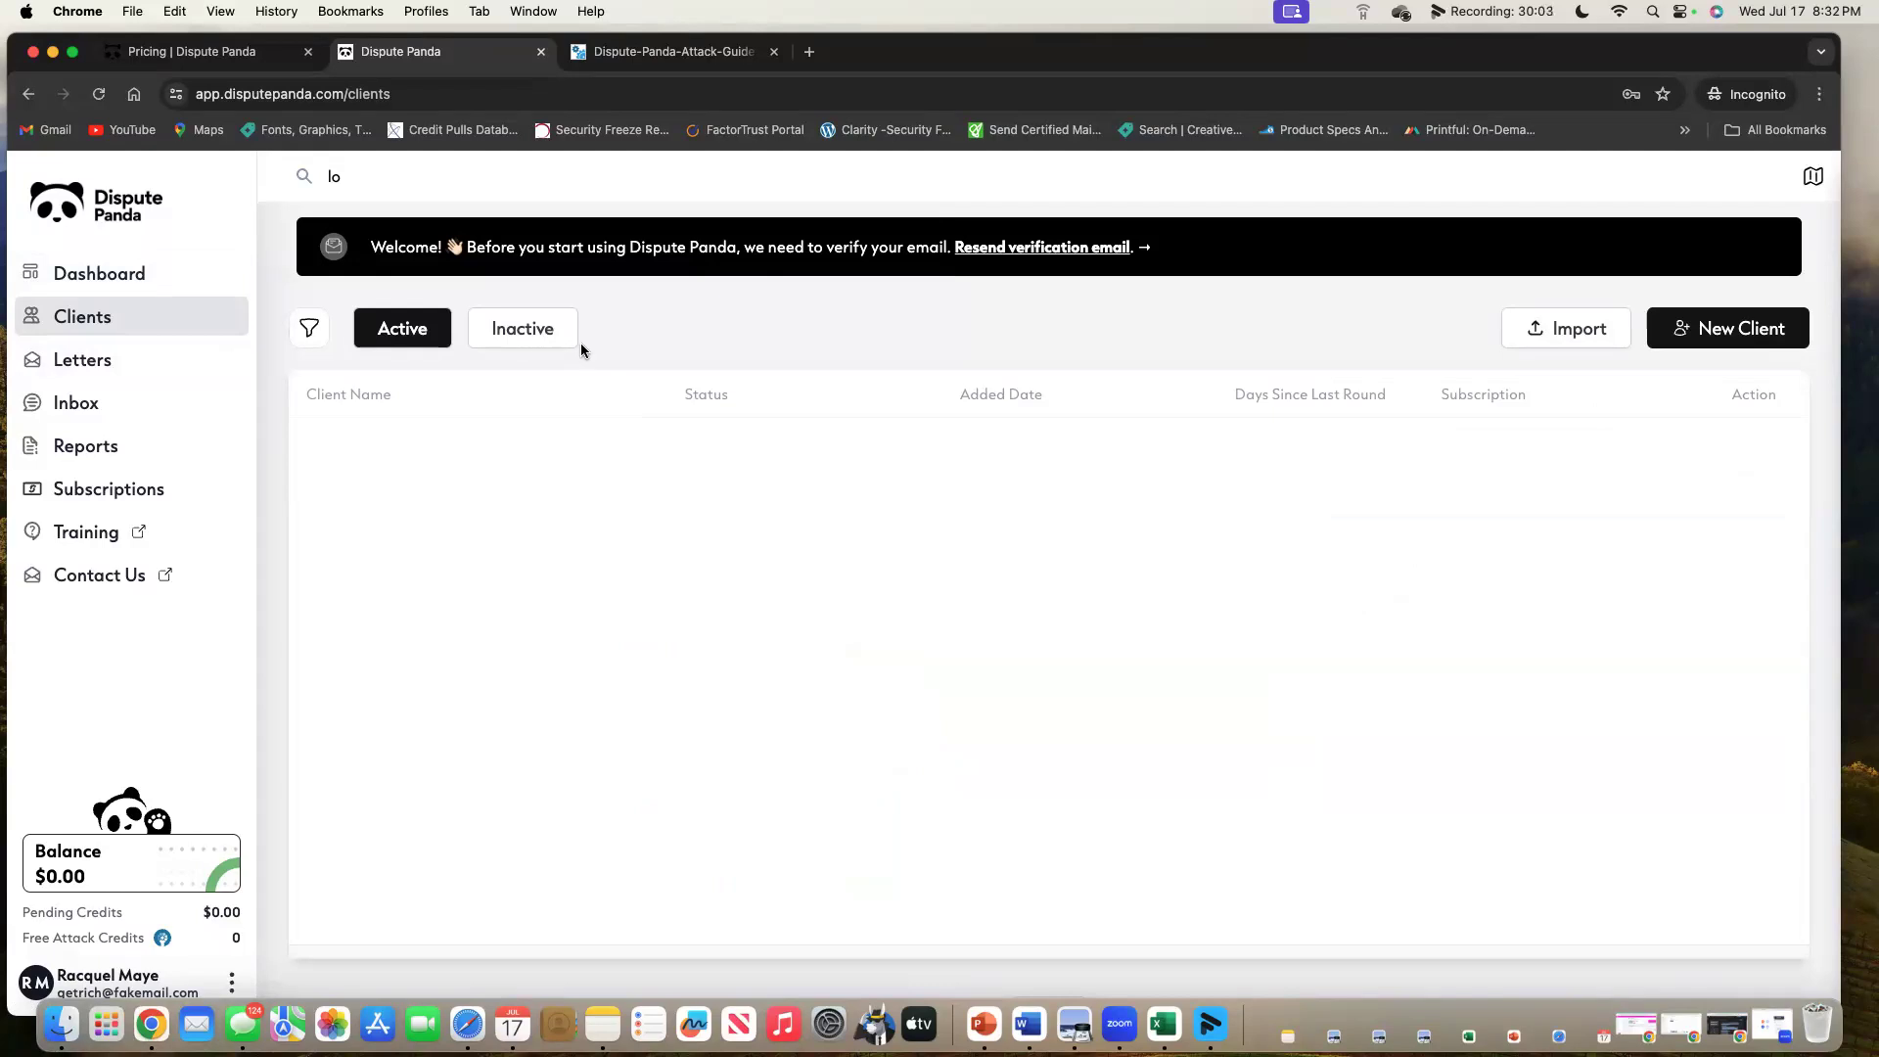
left_click(1547, 328)
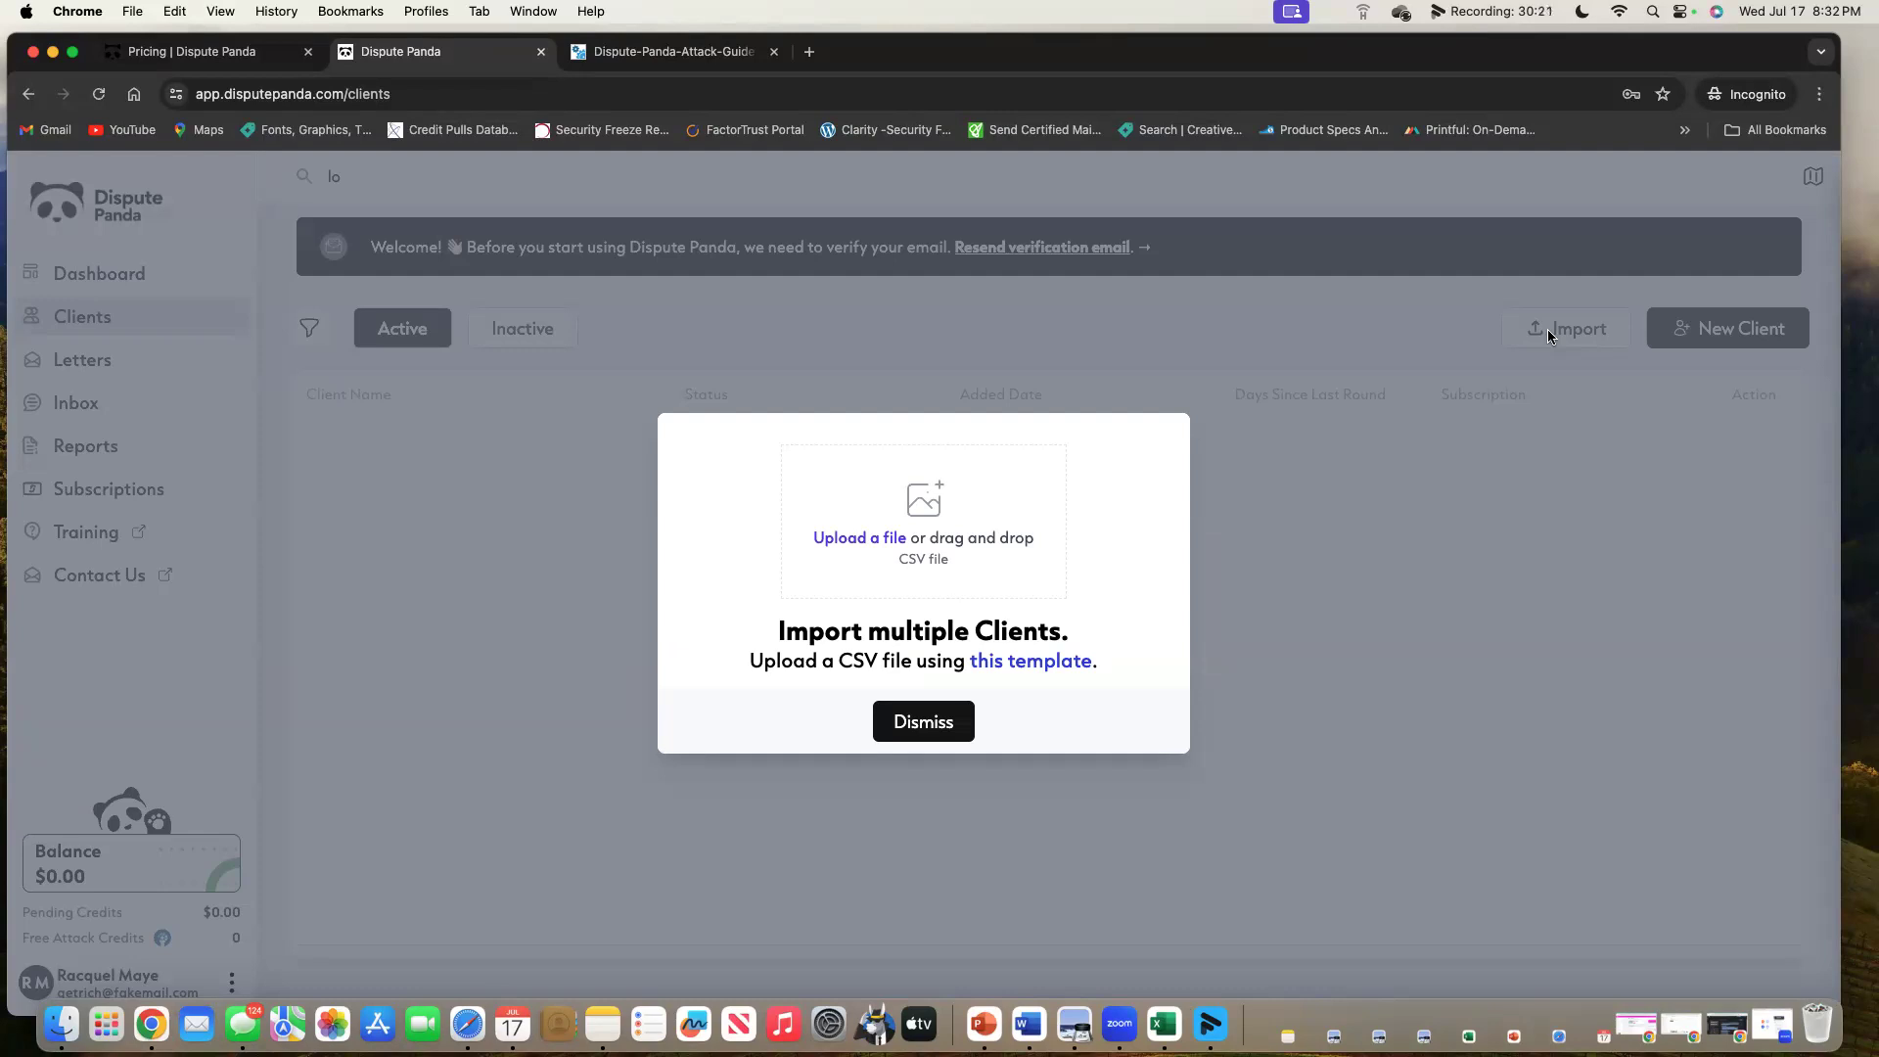
Dismiss the import dialog, look at the New Client form and close it, then go to Letters.
left_click(956, 721)
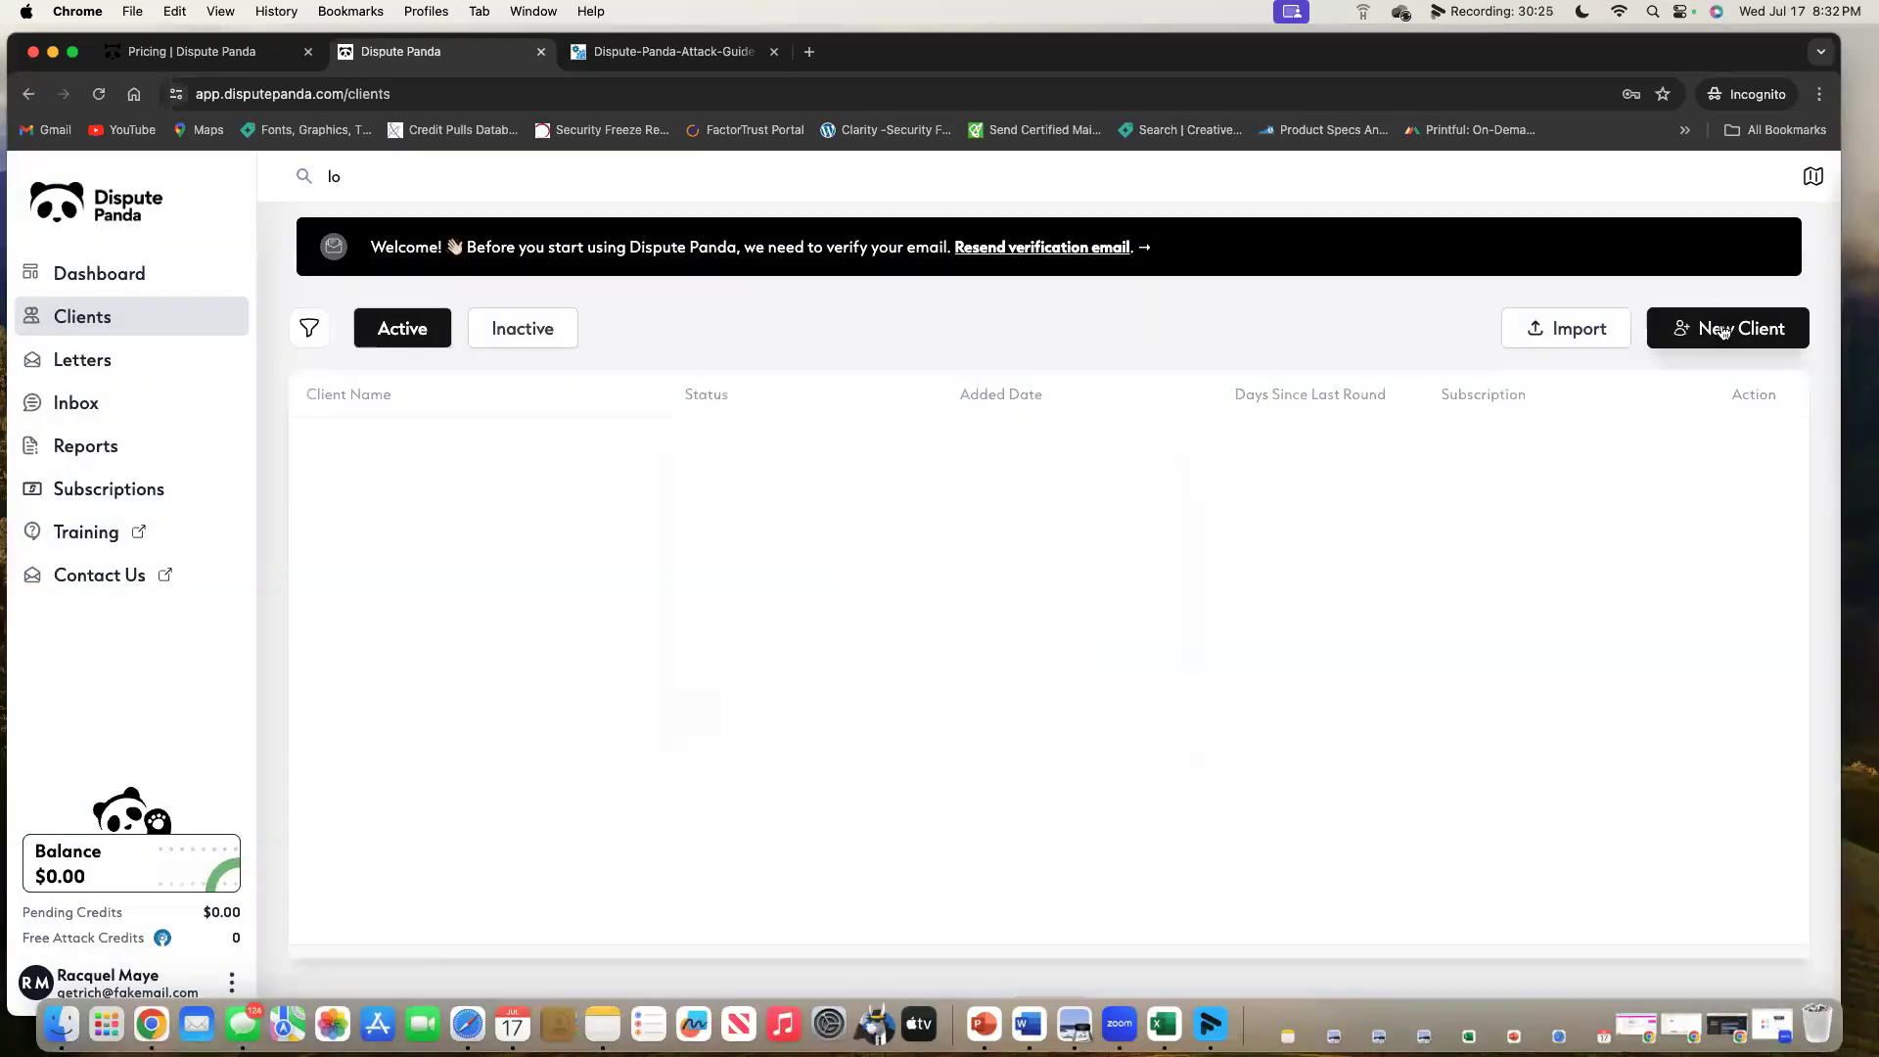
left_click(1747, 339)
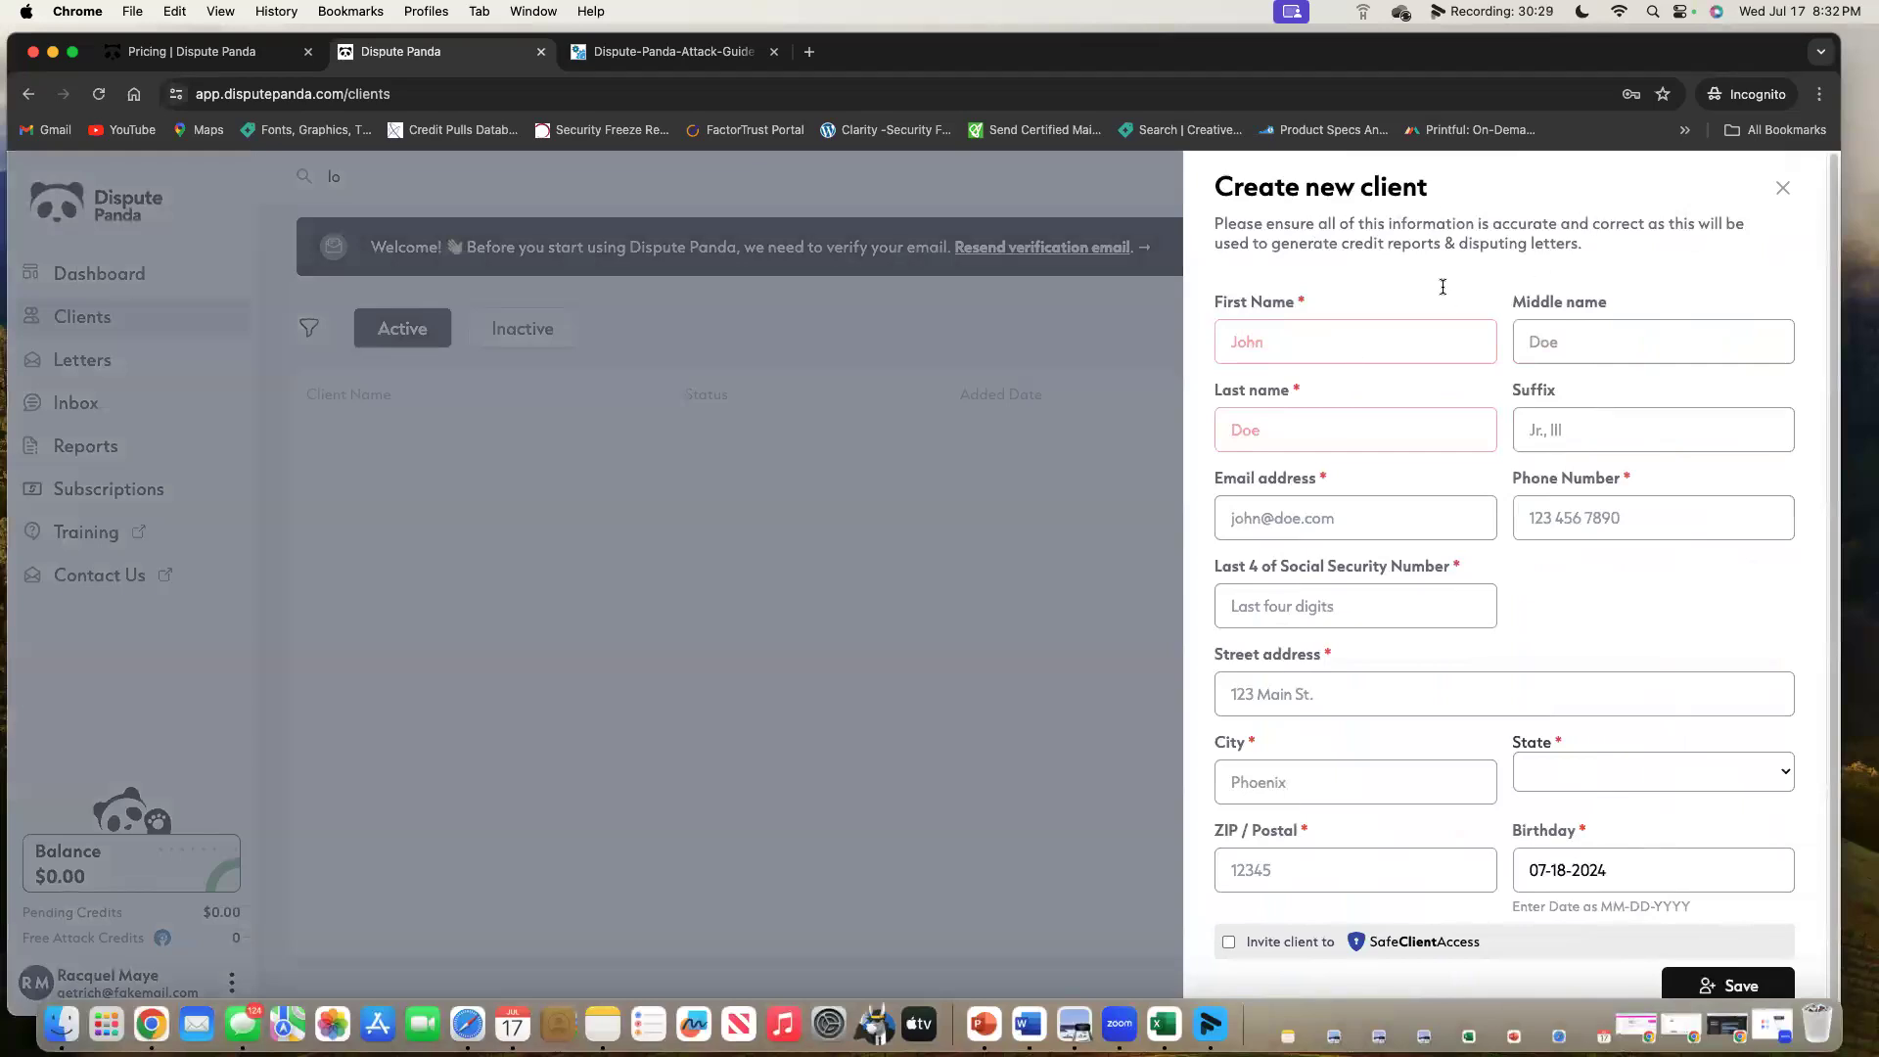
left_click(1783, 188)
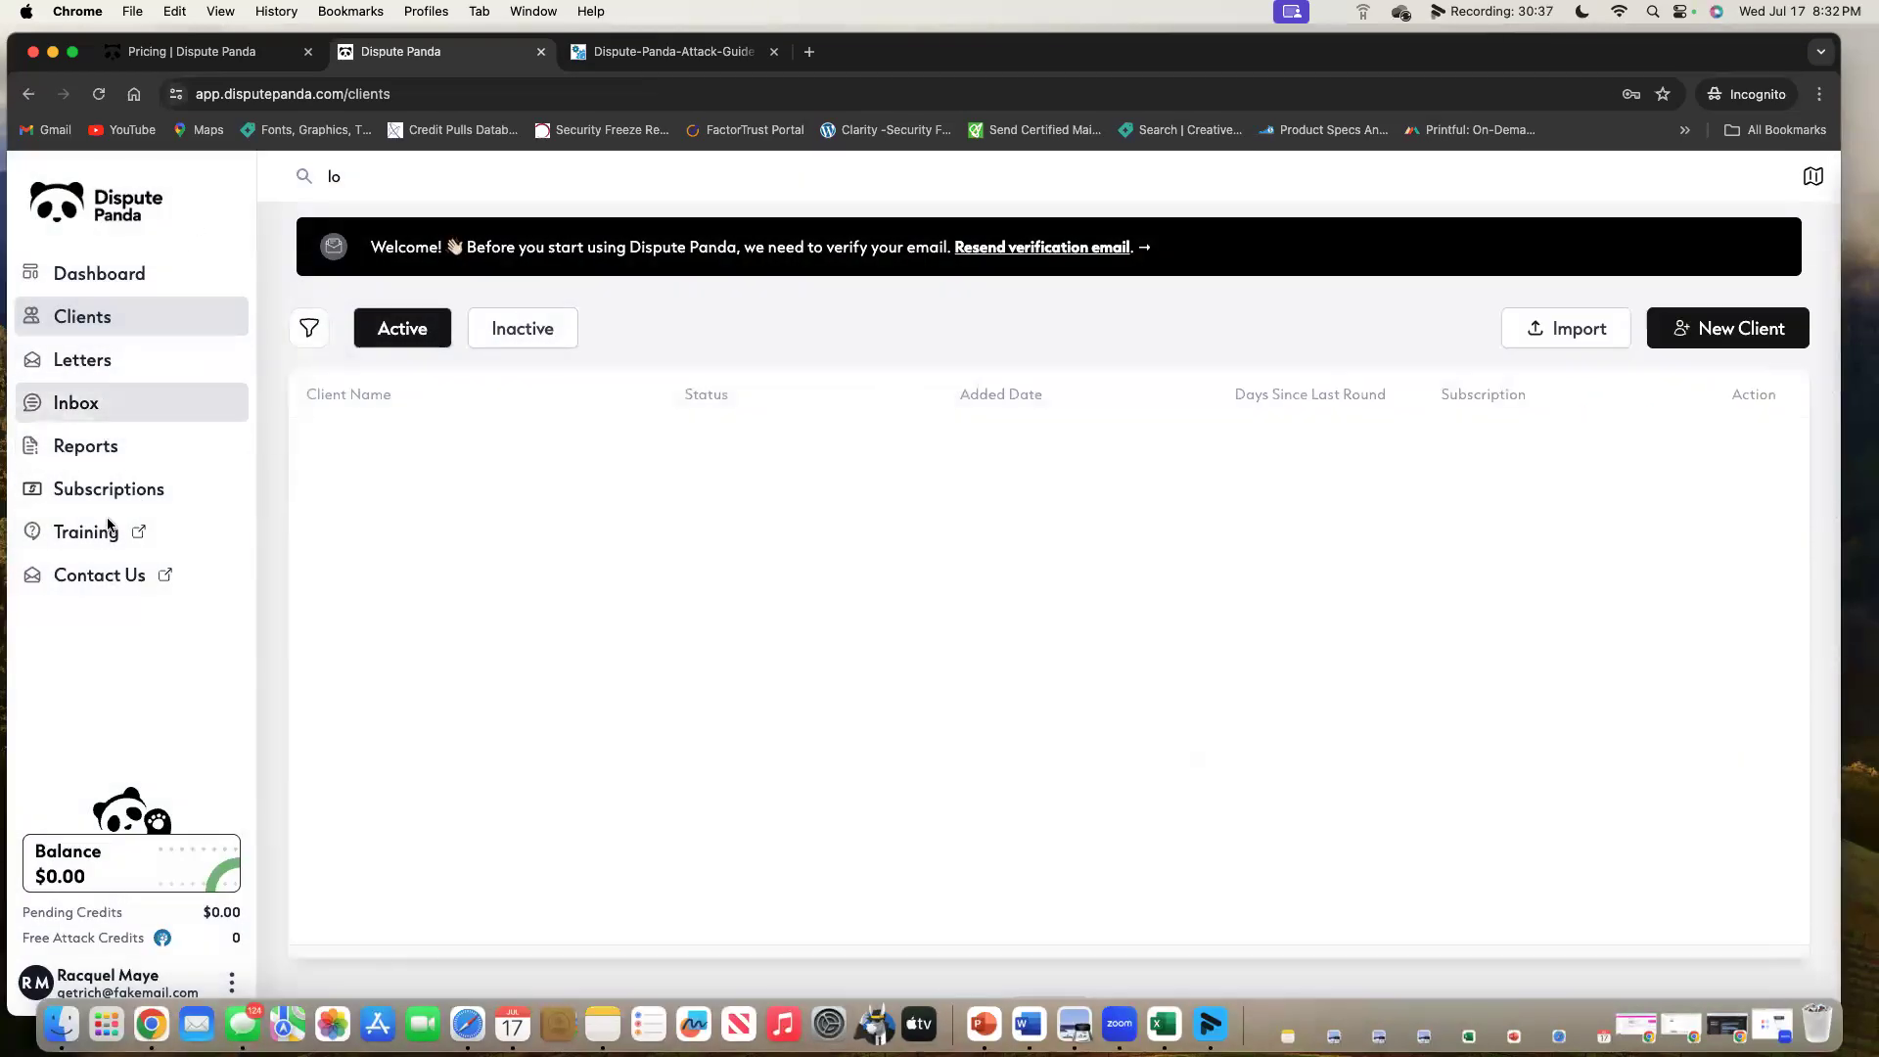
left_click(105, 362)
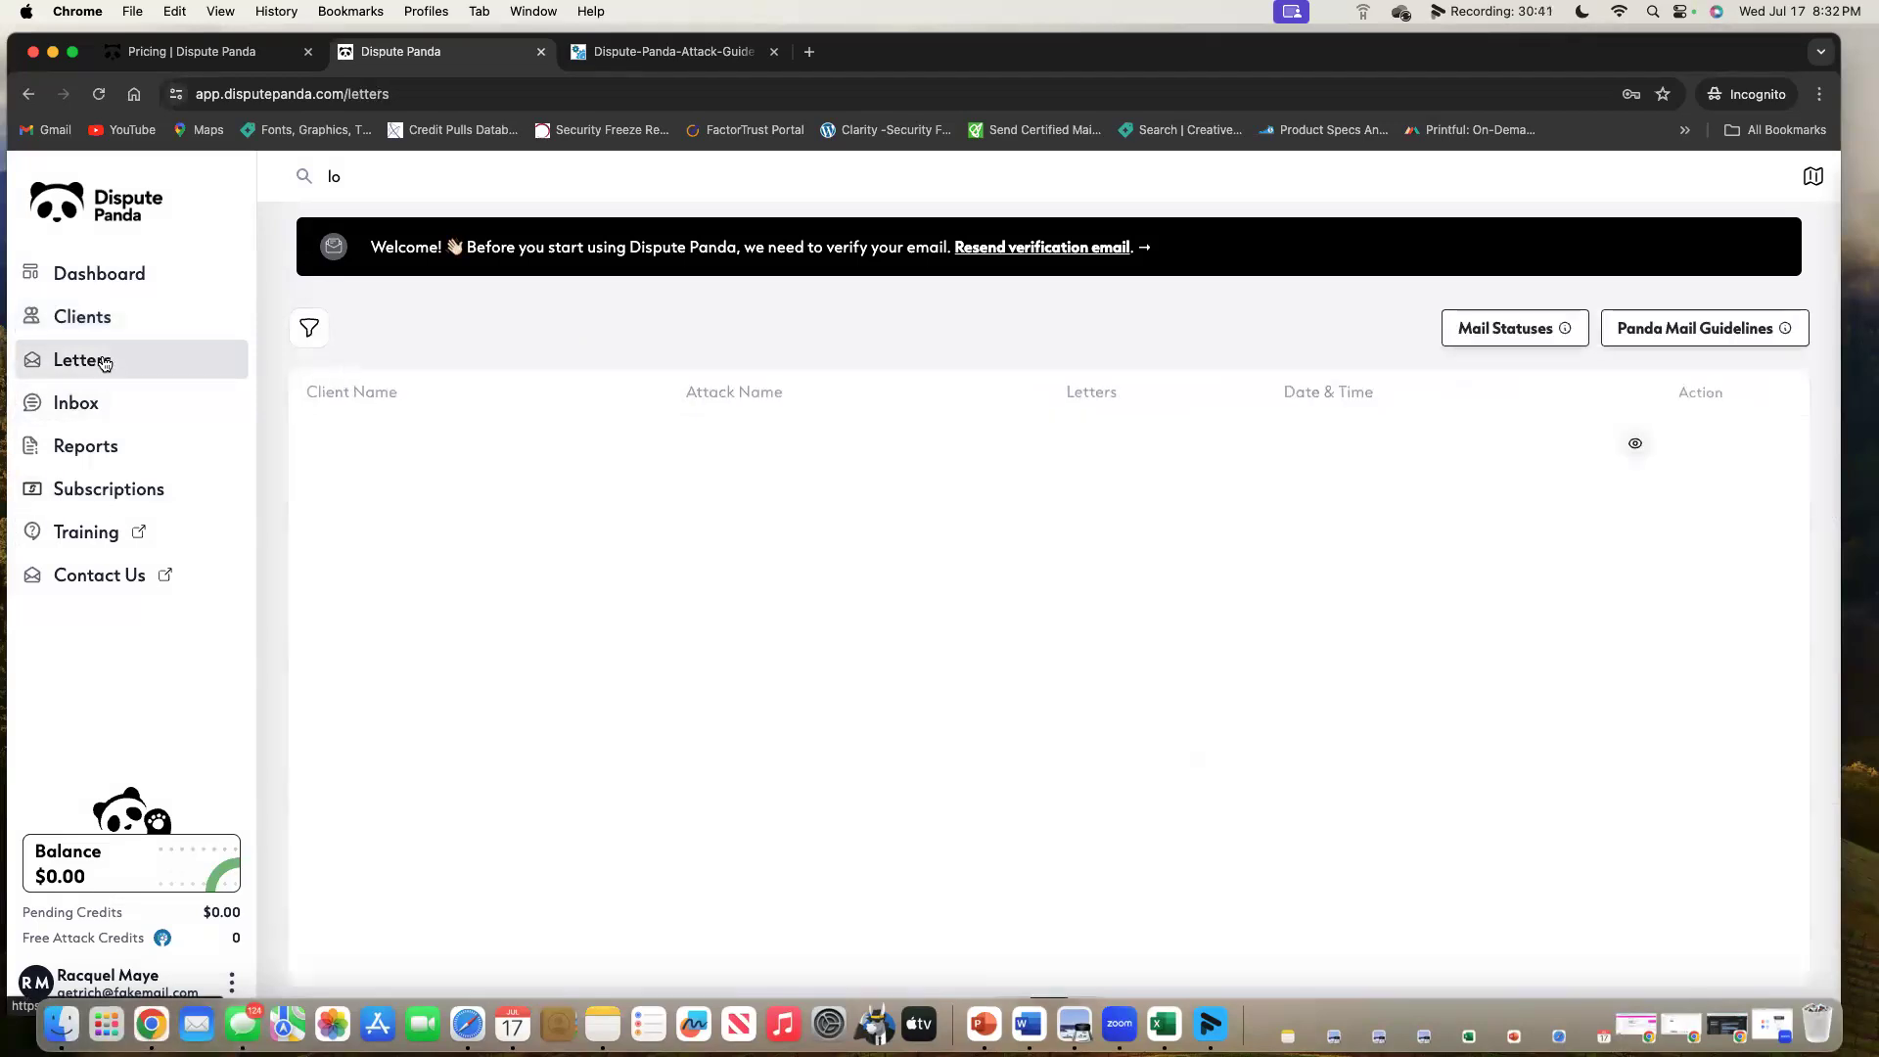
Read the Panda Mail Guidelines panel, close it, and go to the Pro-only Inbox.
left_click(1676, 333)
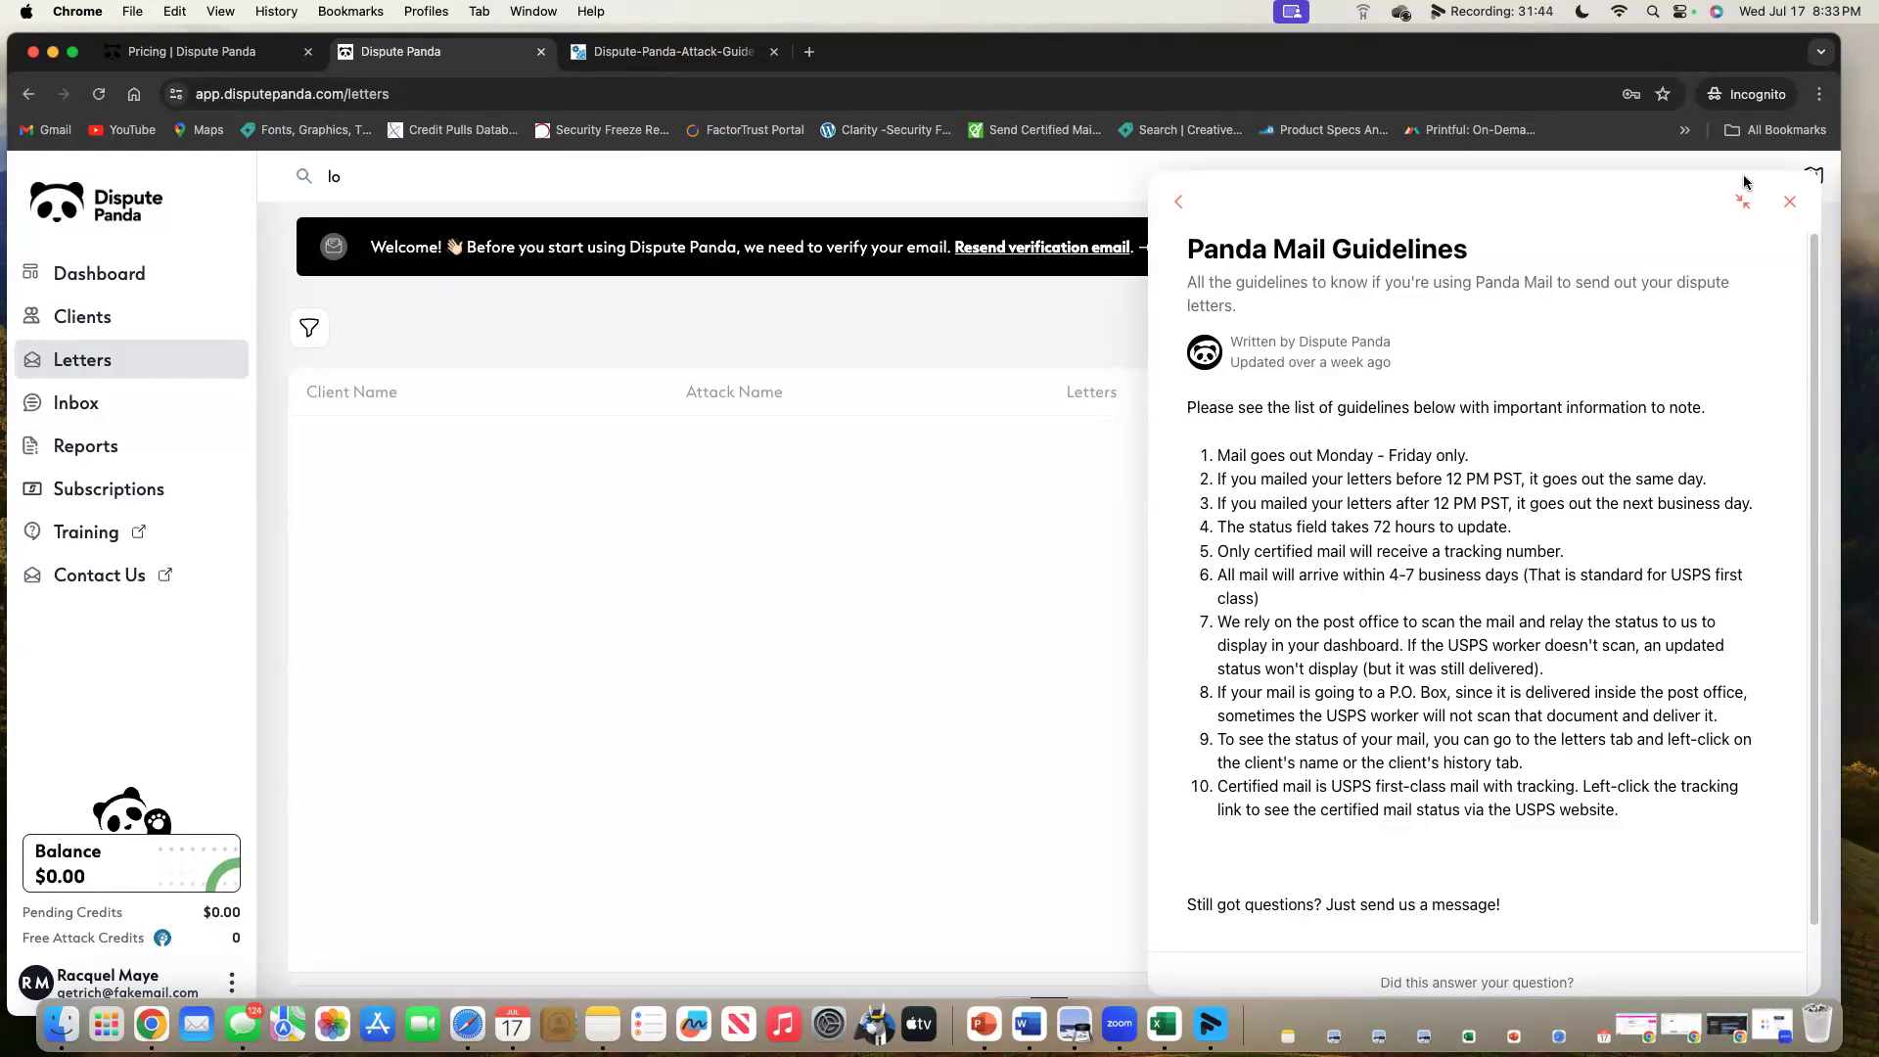
left_click(1790, 201)
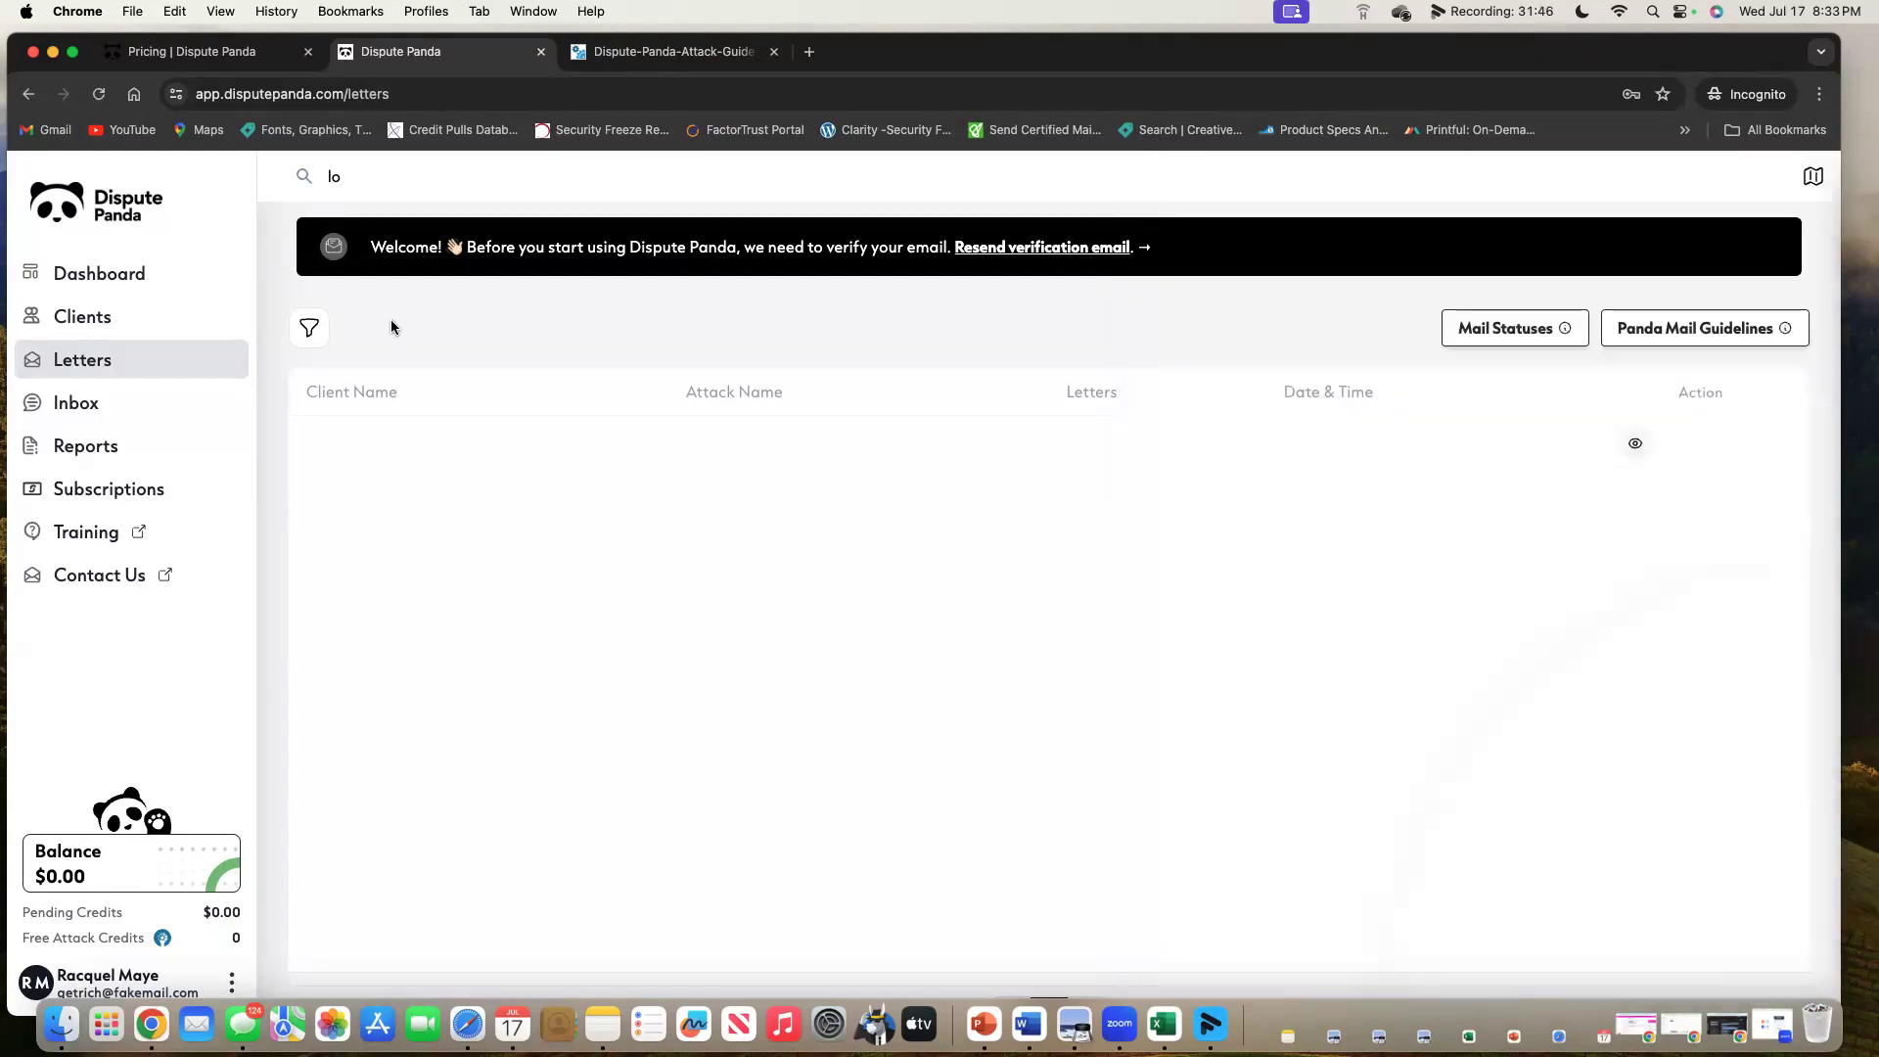
left_click(64, 419)
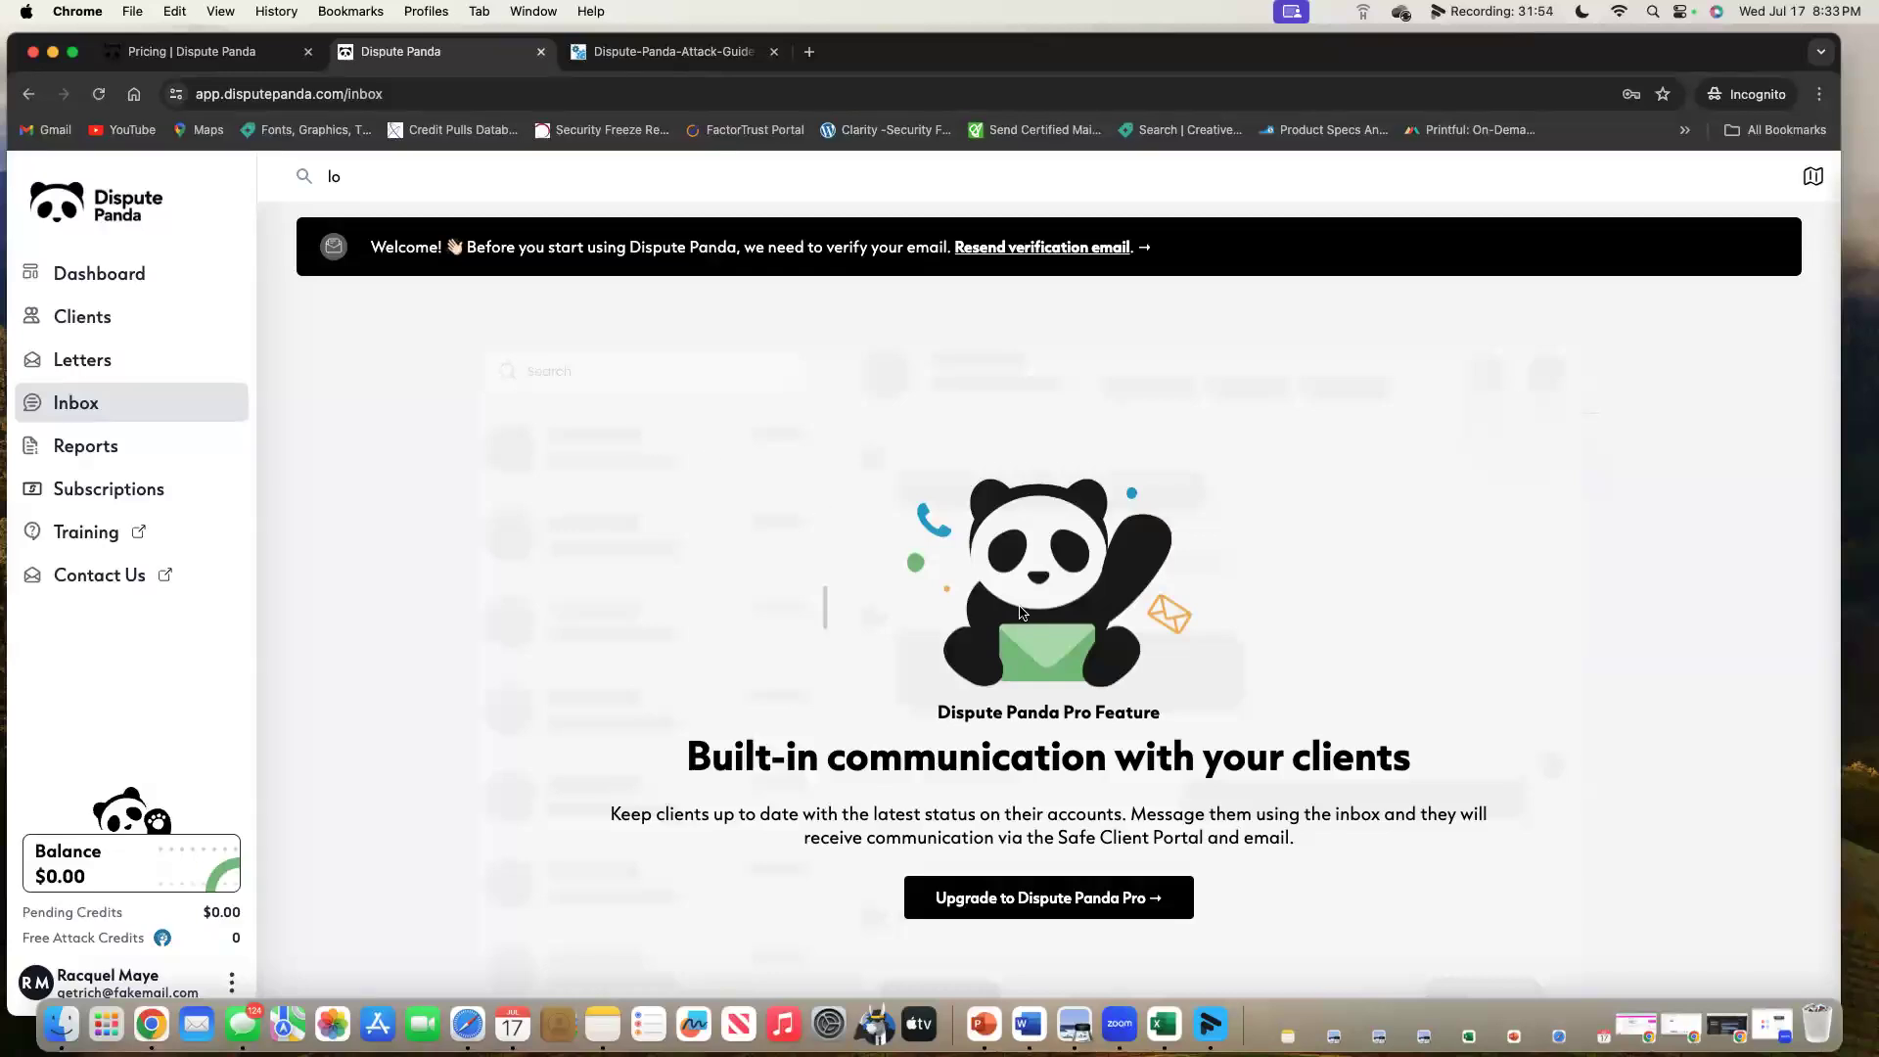
Go to the Reports page with its Pro-only shareable client results reports.
left_click(139, 447)
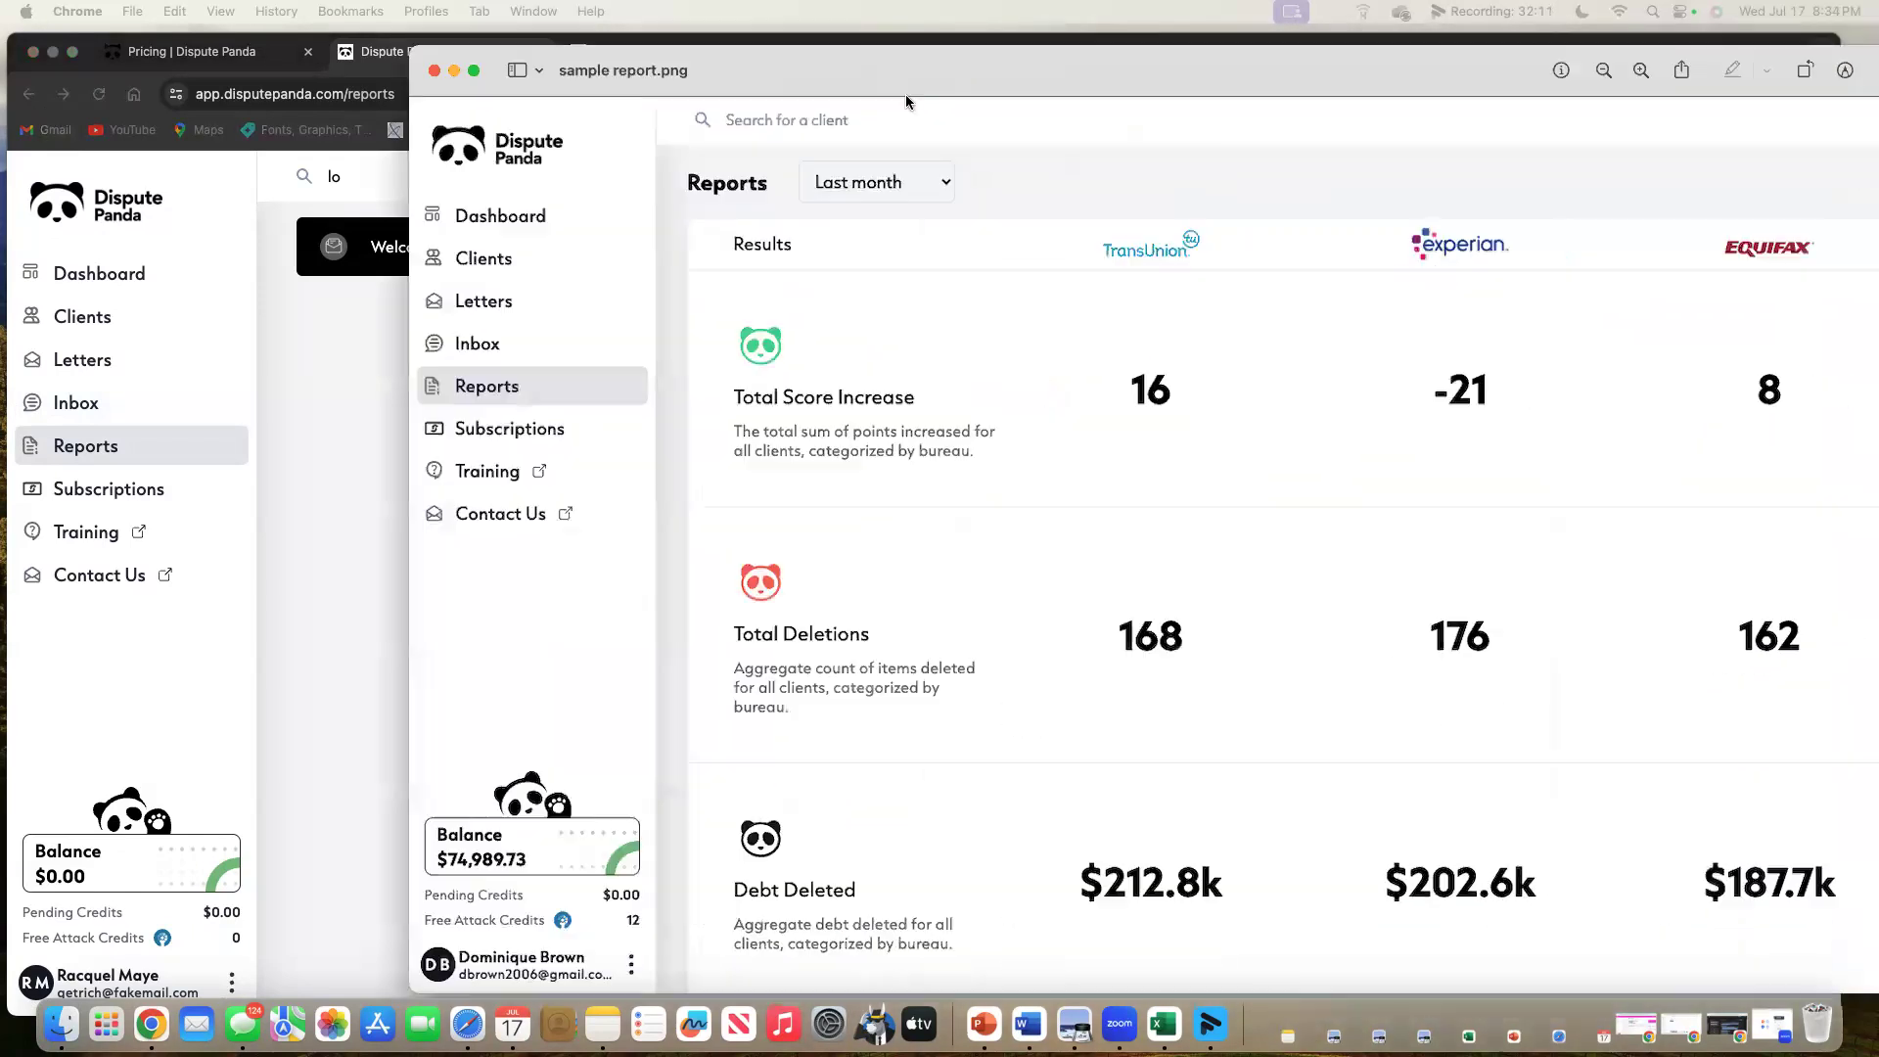
double_click(906, 94)
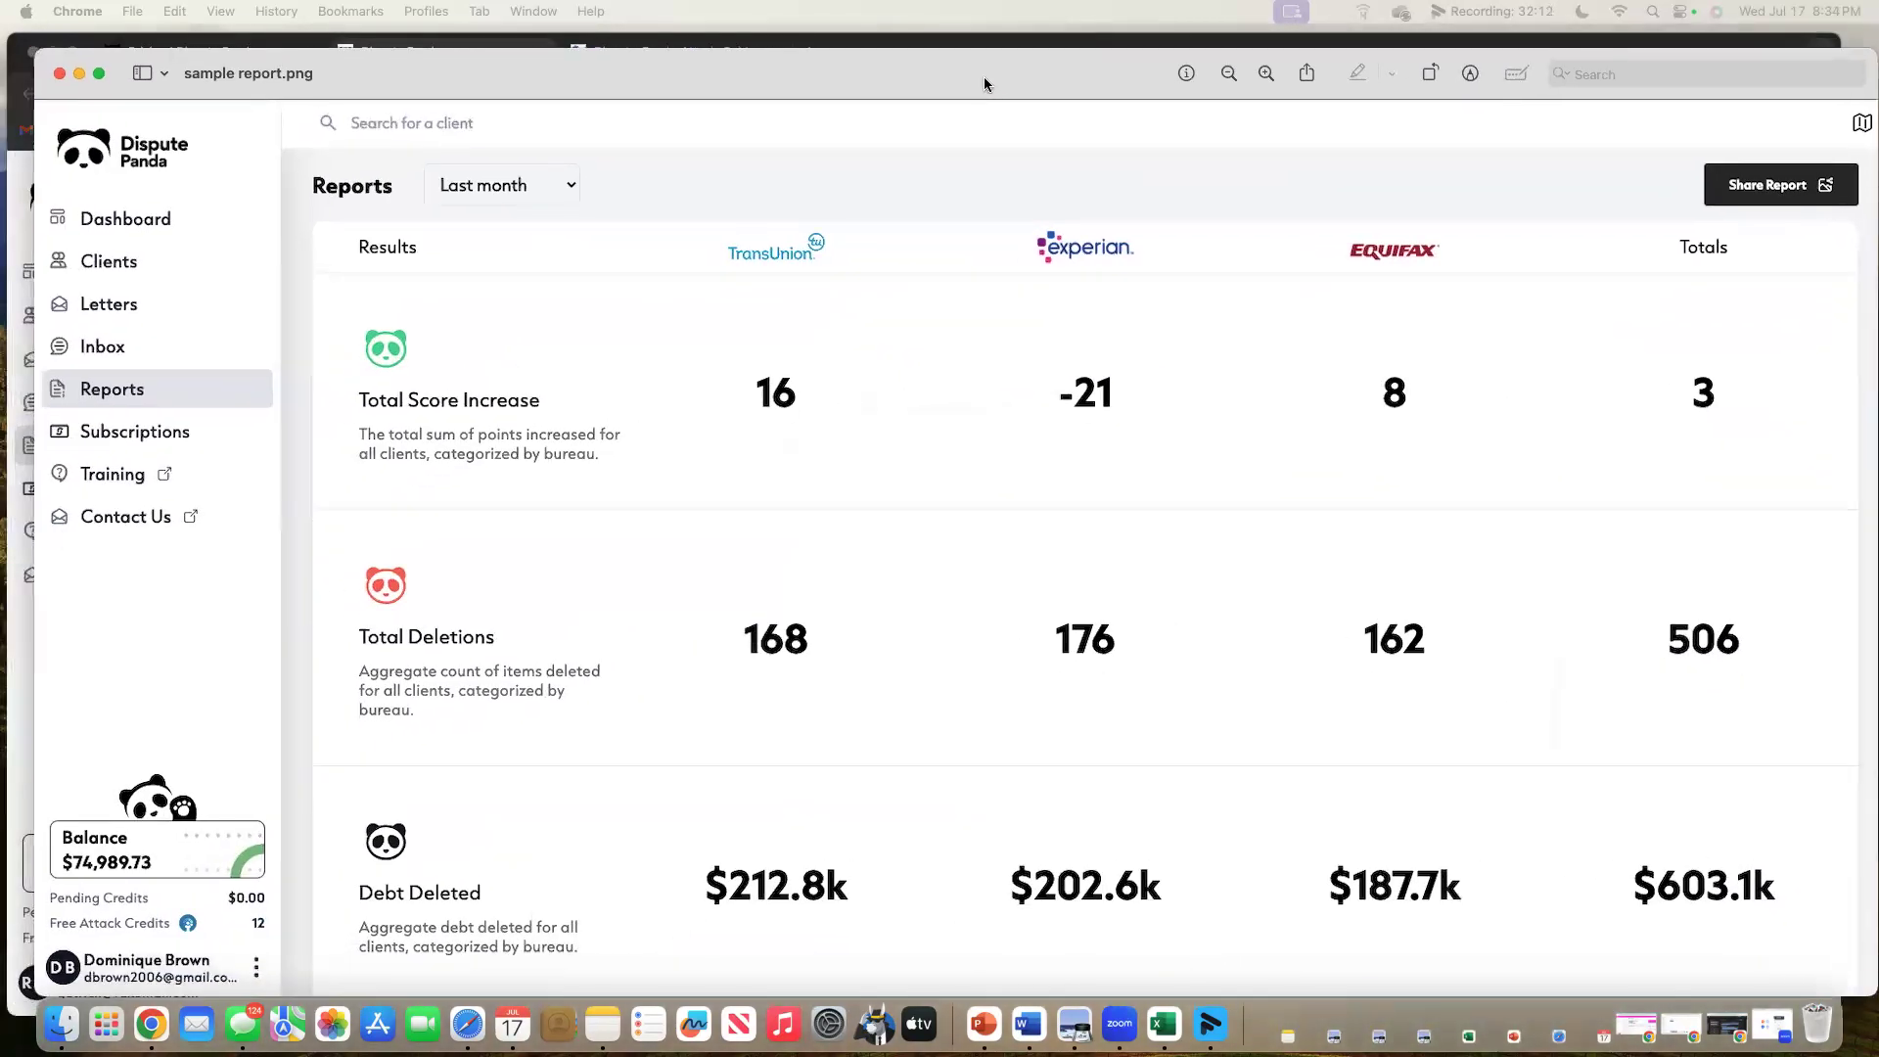
left_click_drag(985, 74, 967, 80)
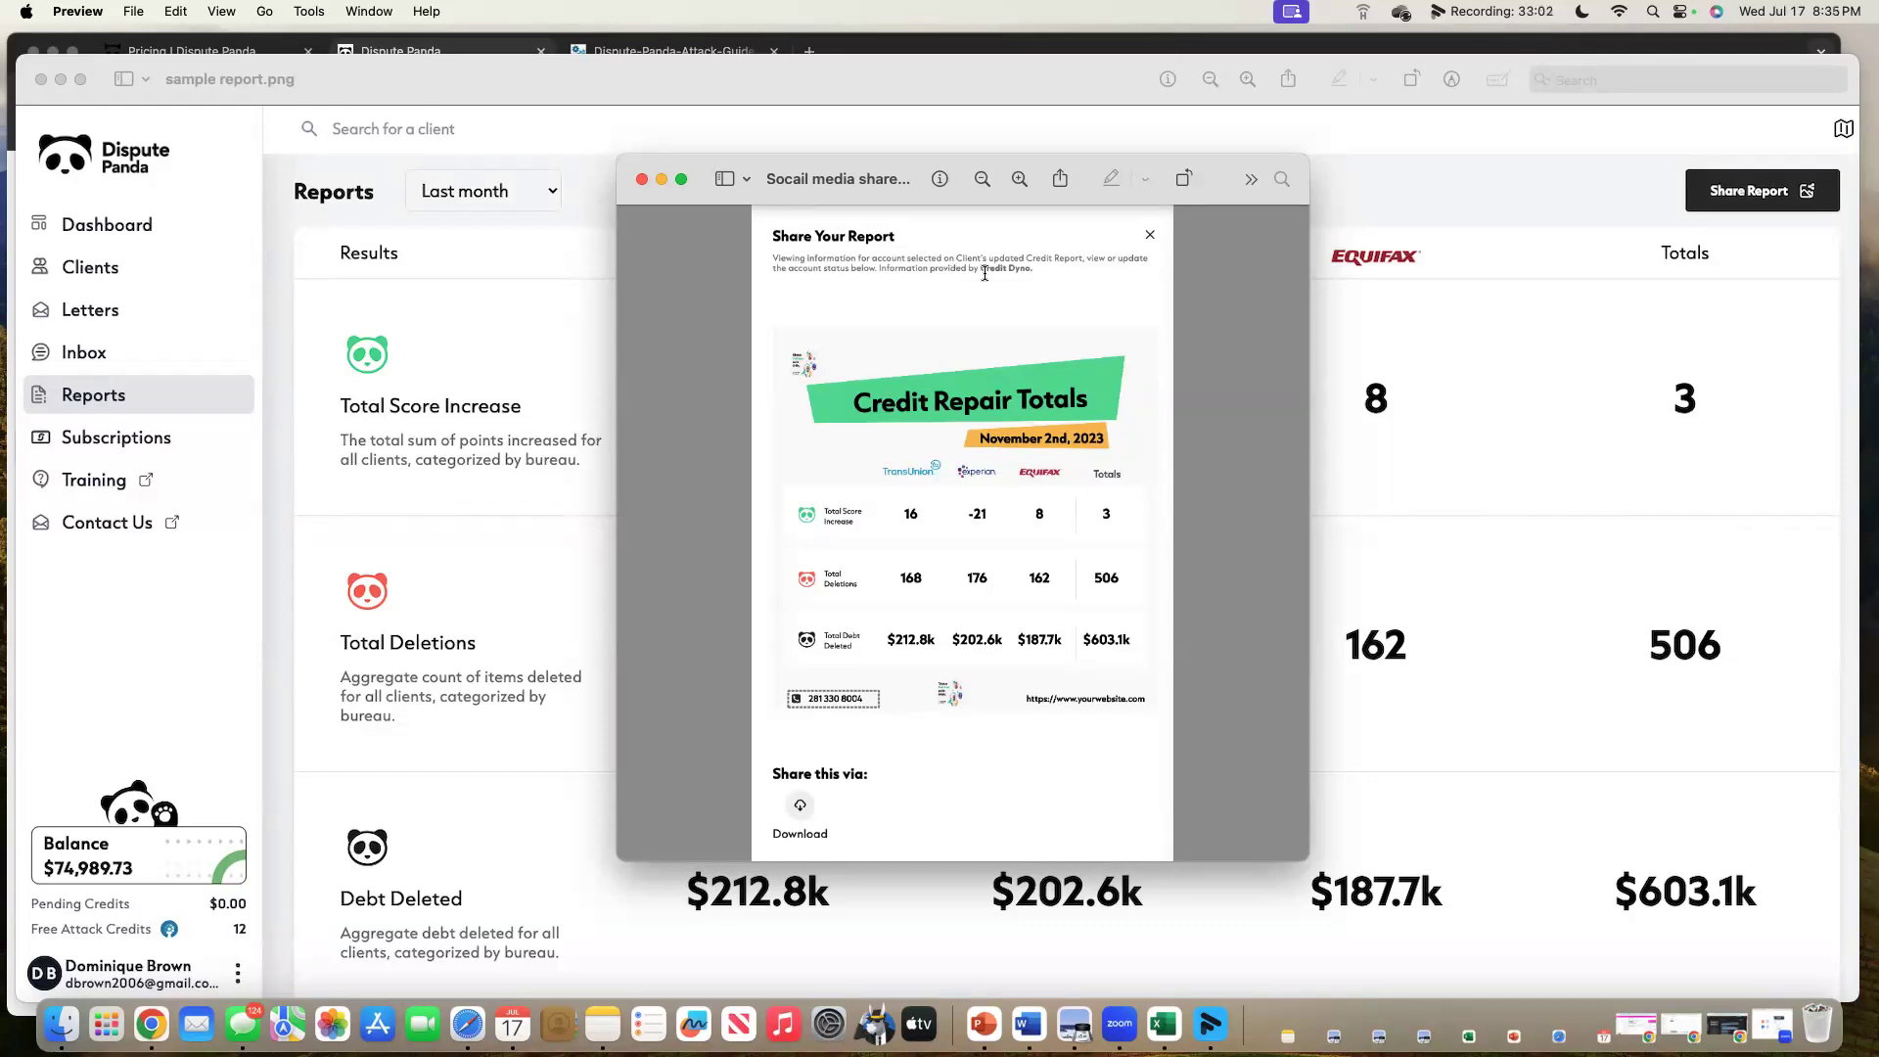
left_click(641, 181)
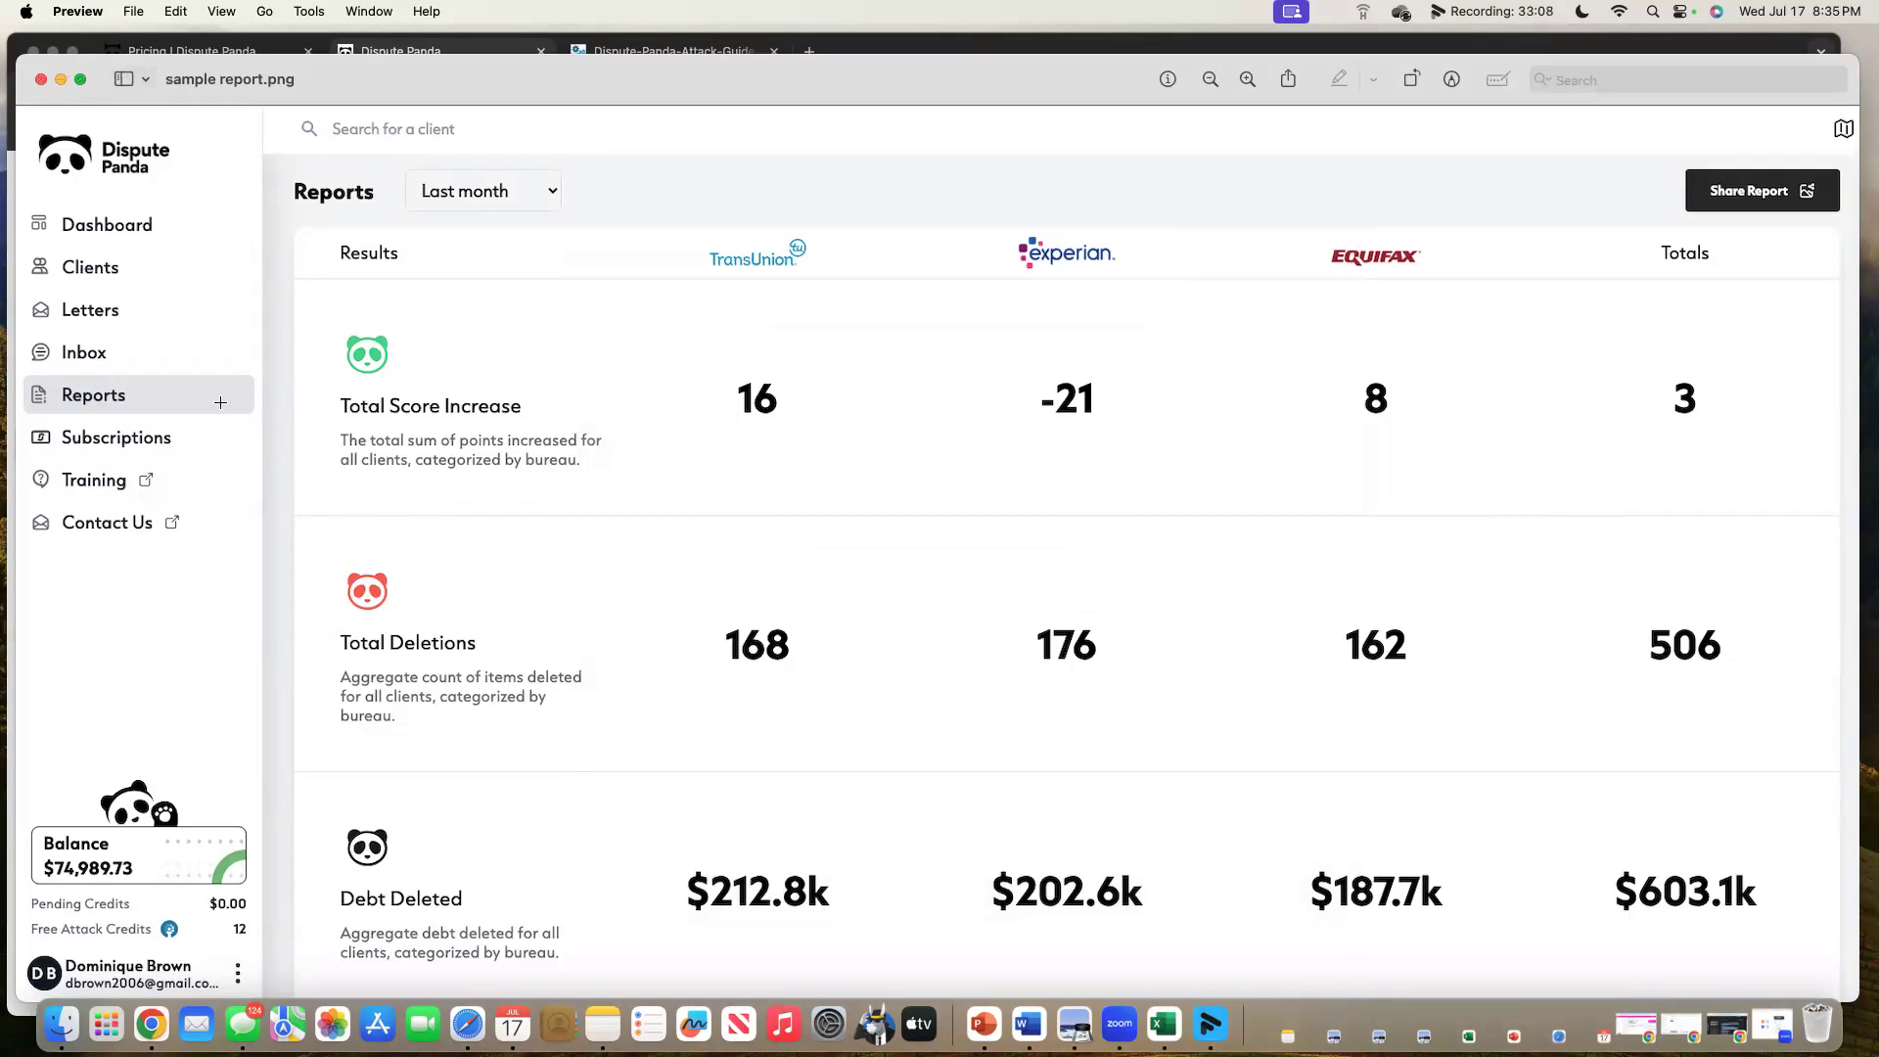
left_click(39, 80)
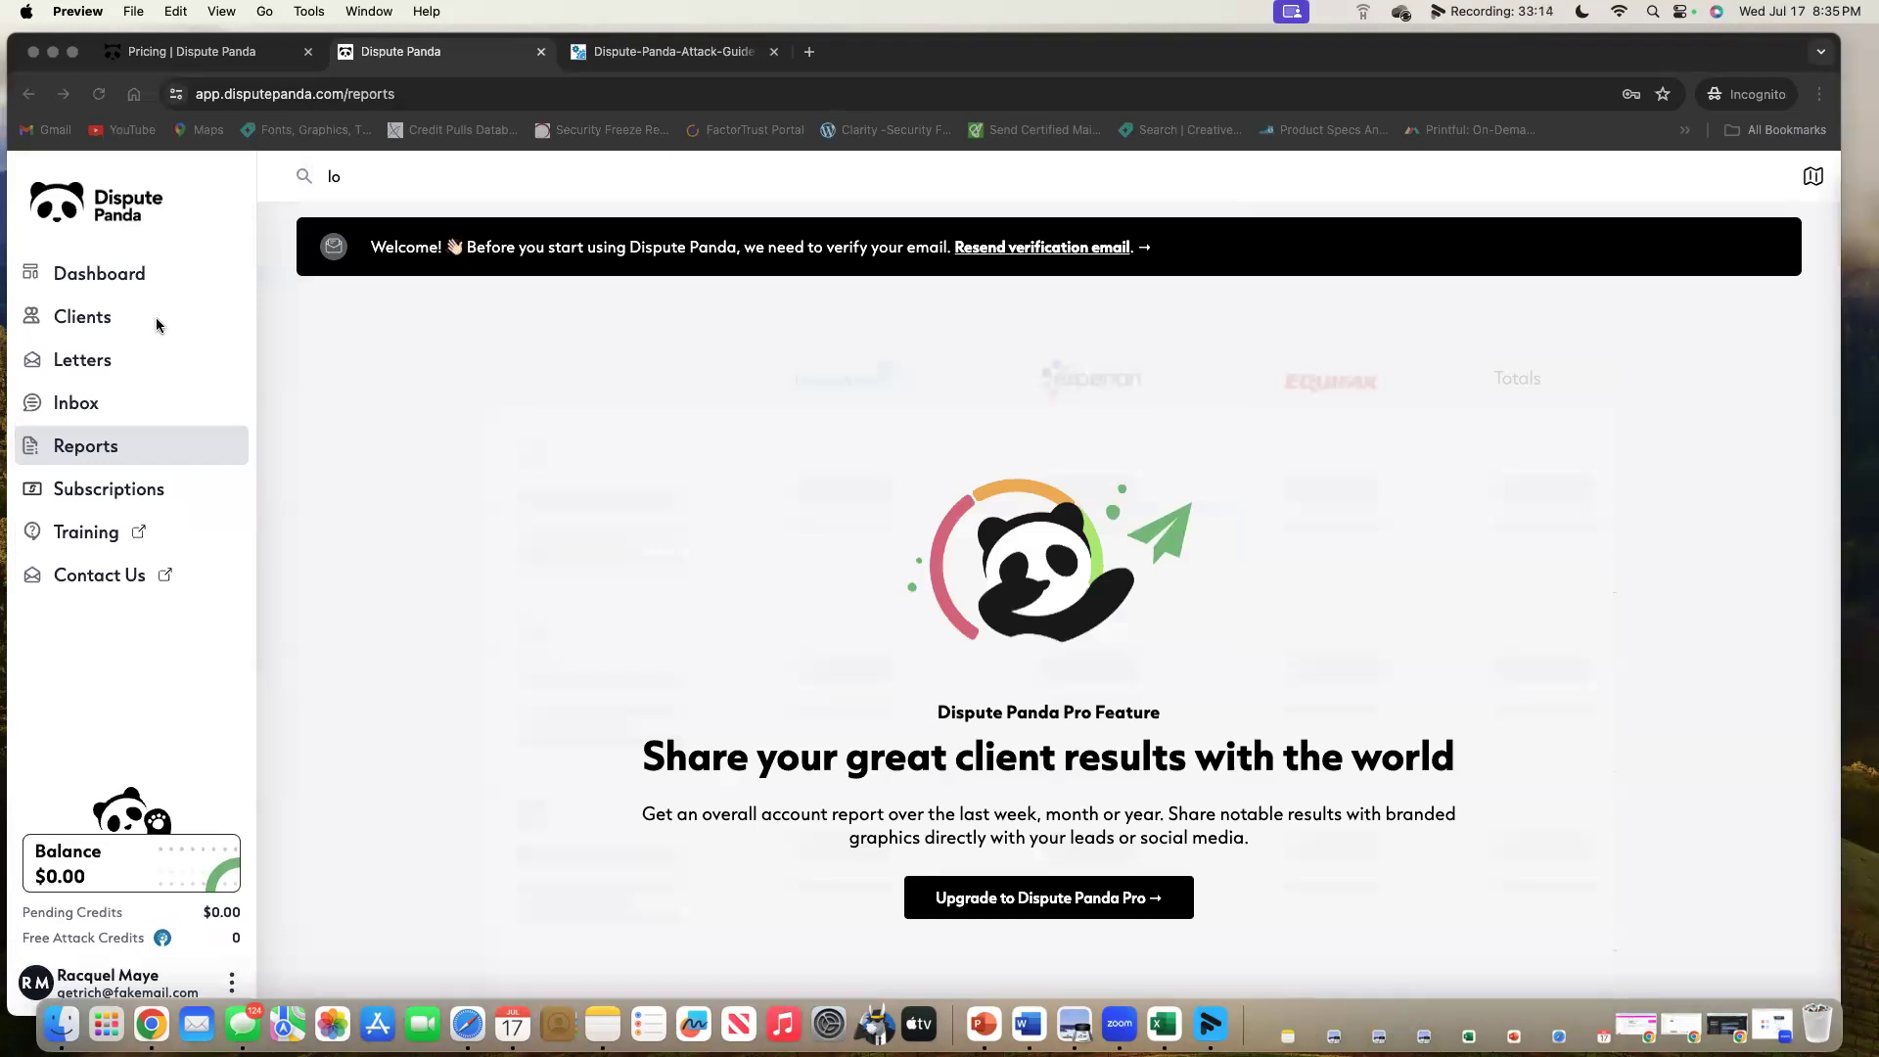
Go to the Subscriptions page and maximise the Chrome window to fill the screen.
left_click(176, 486)
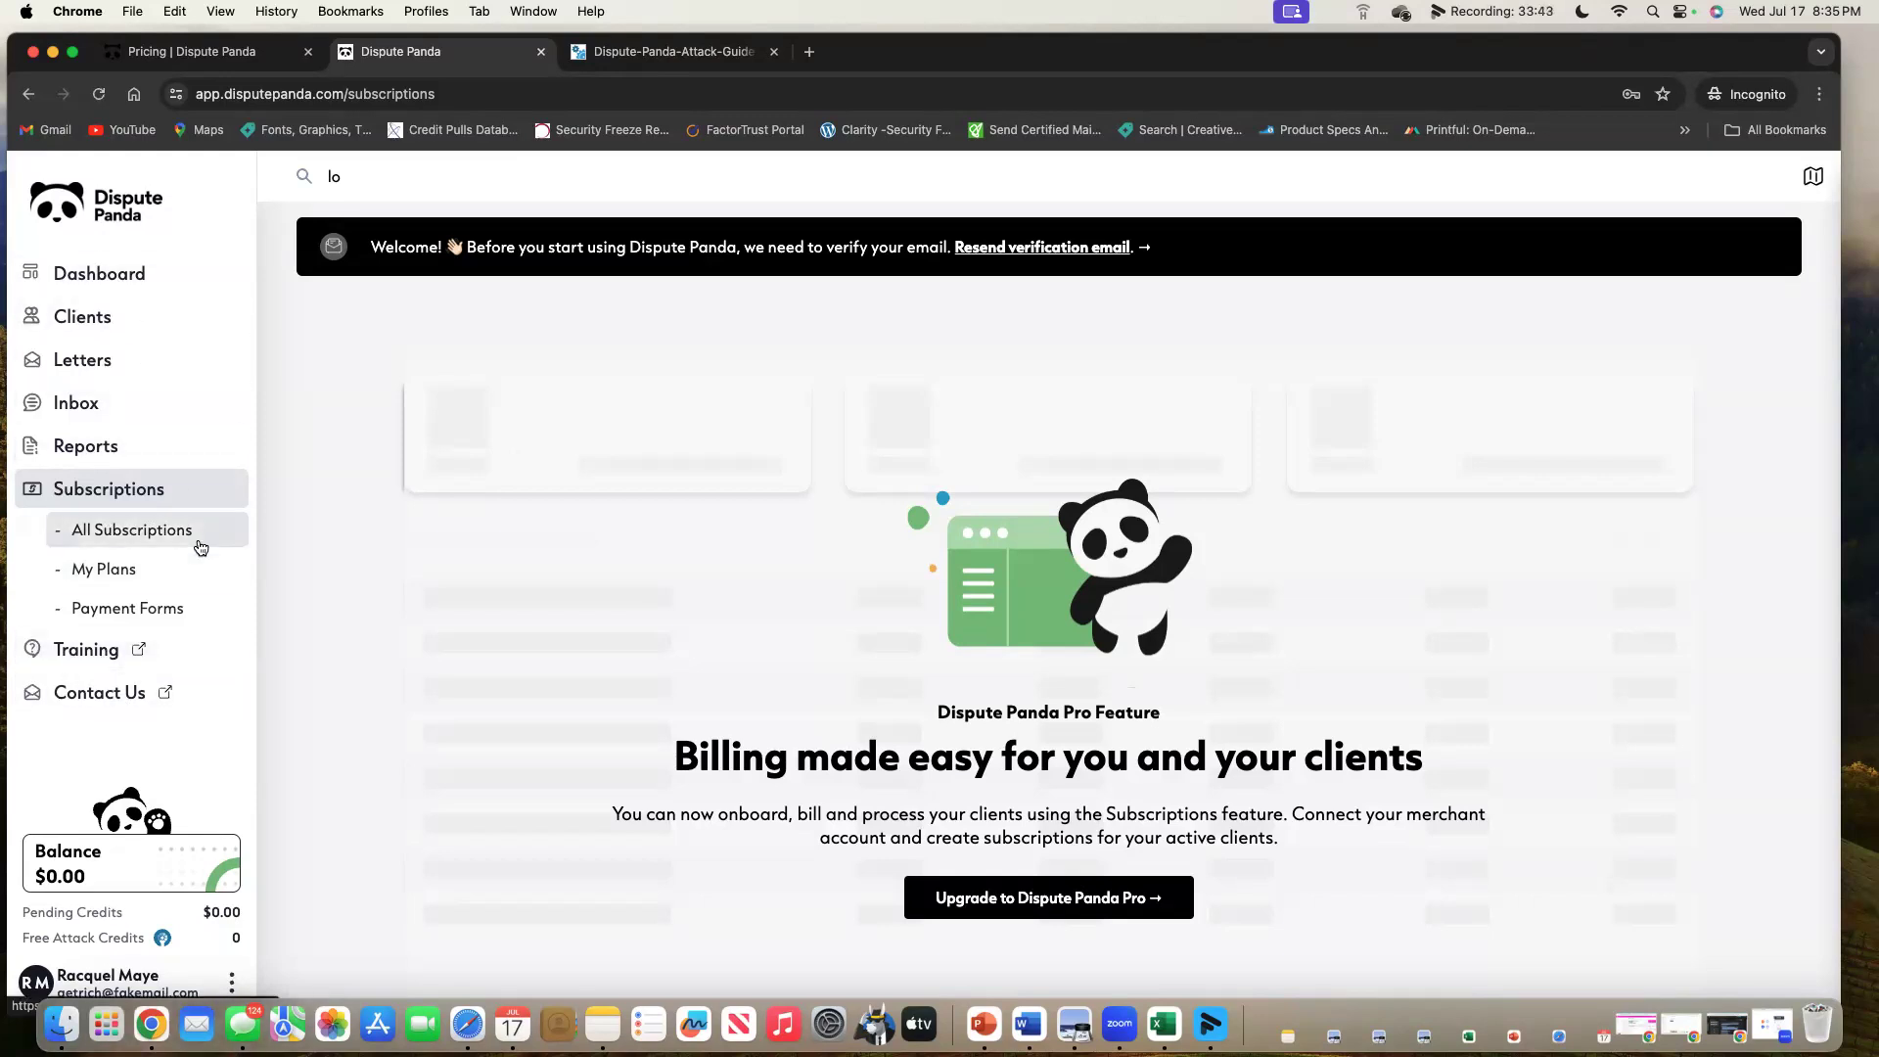
double_click(882, 59)
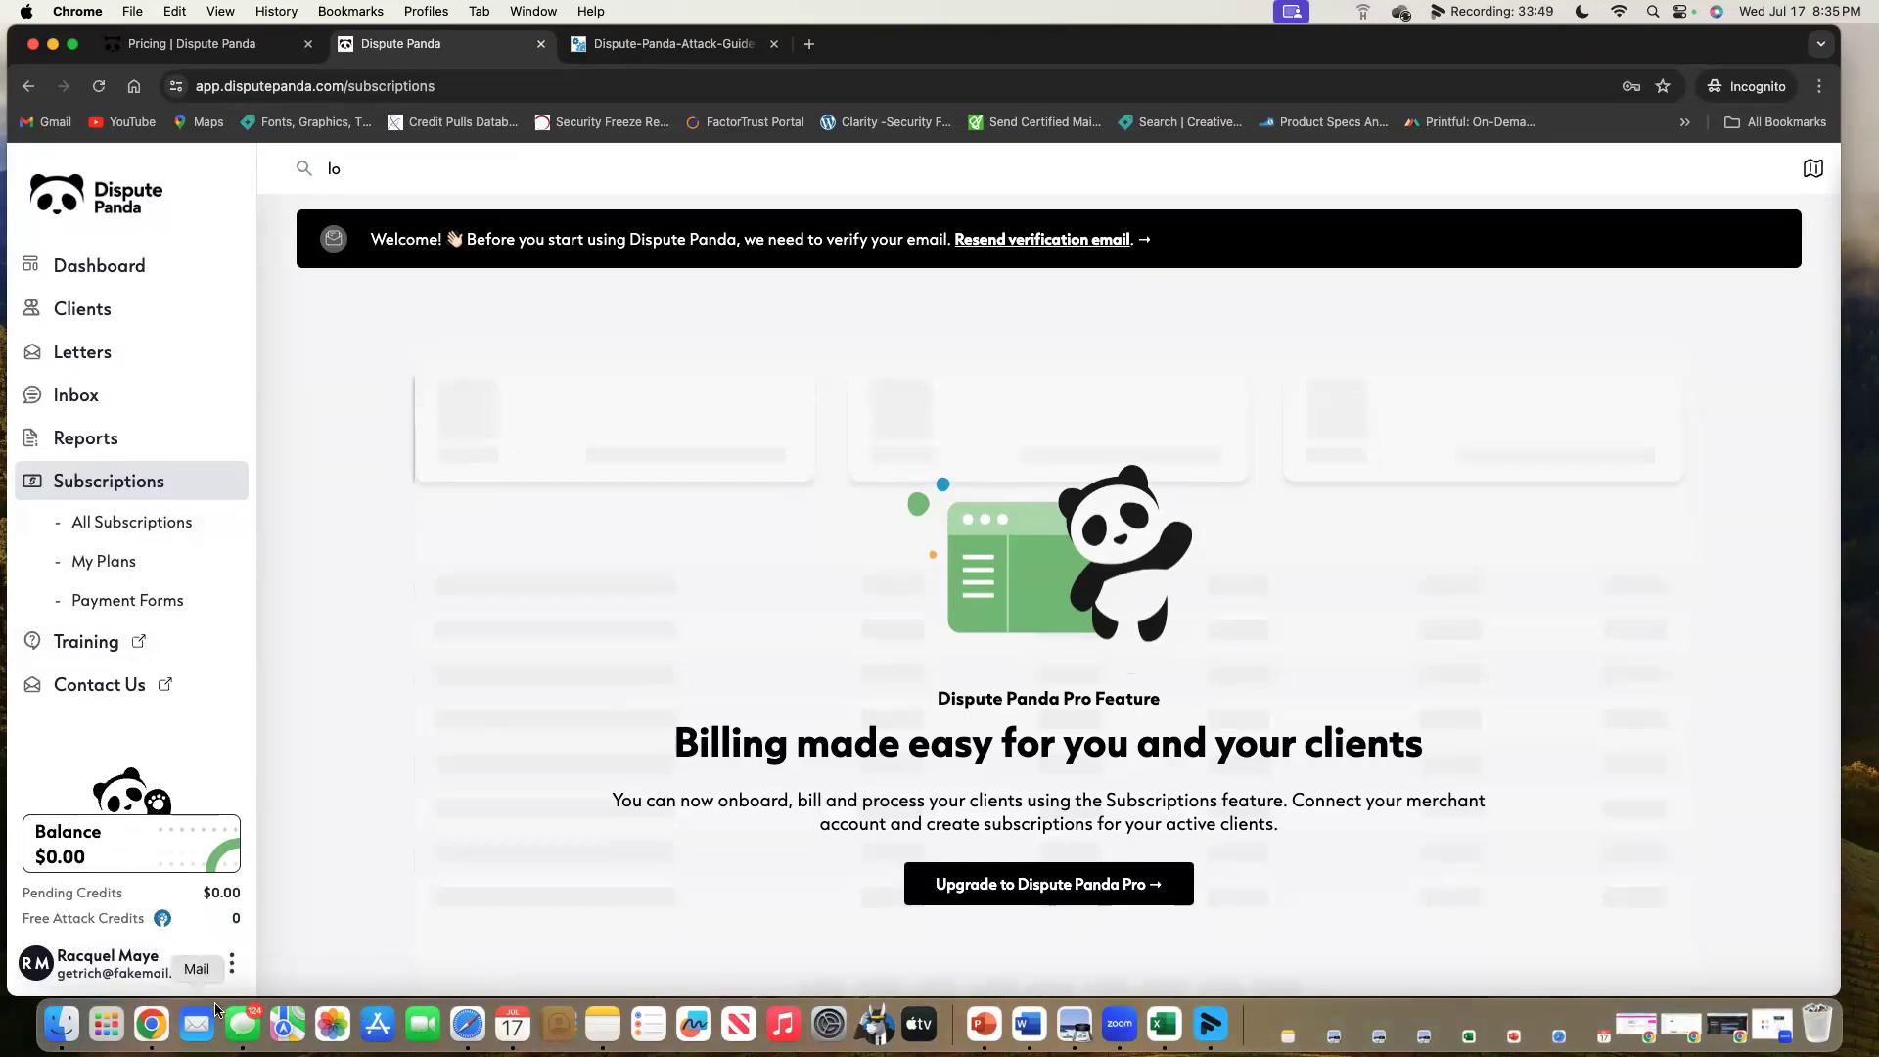
Go to Billing from the Balance card, then reach the Account profile settings via the user menu.
left_click(165, 834)
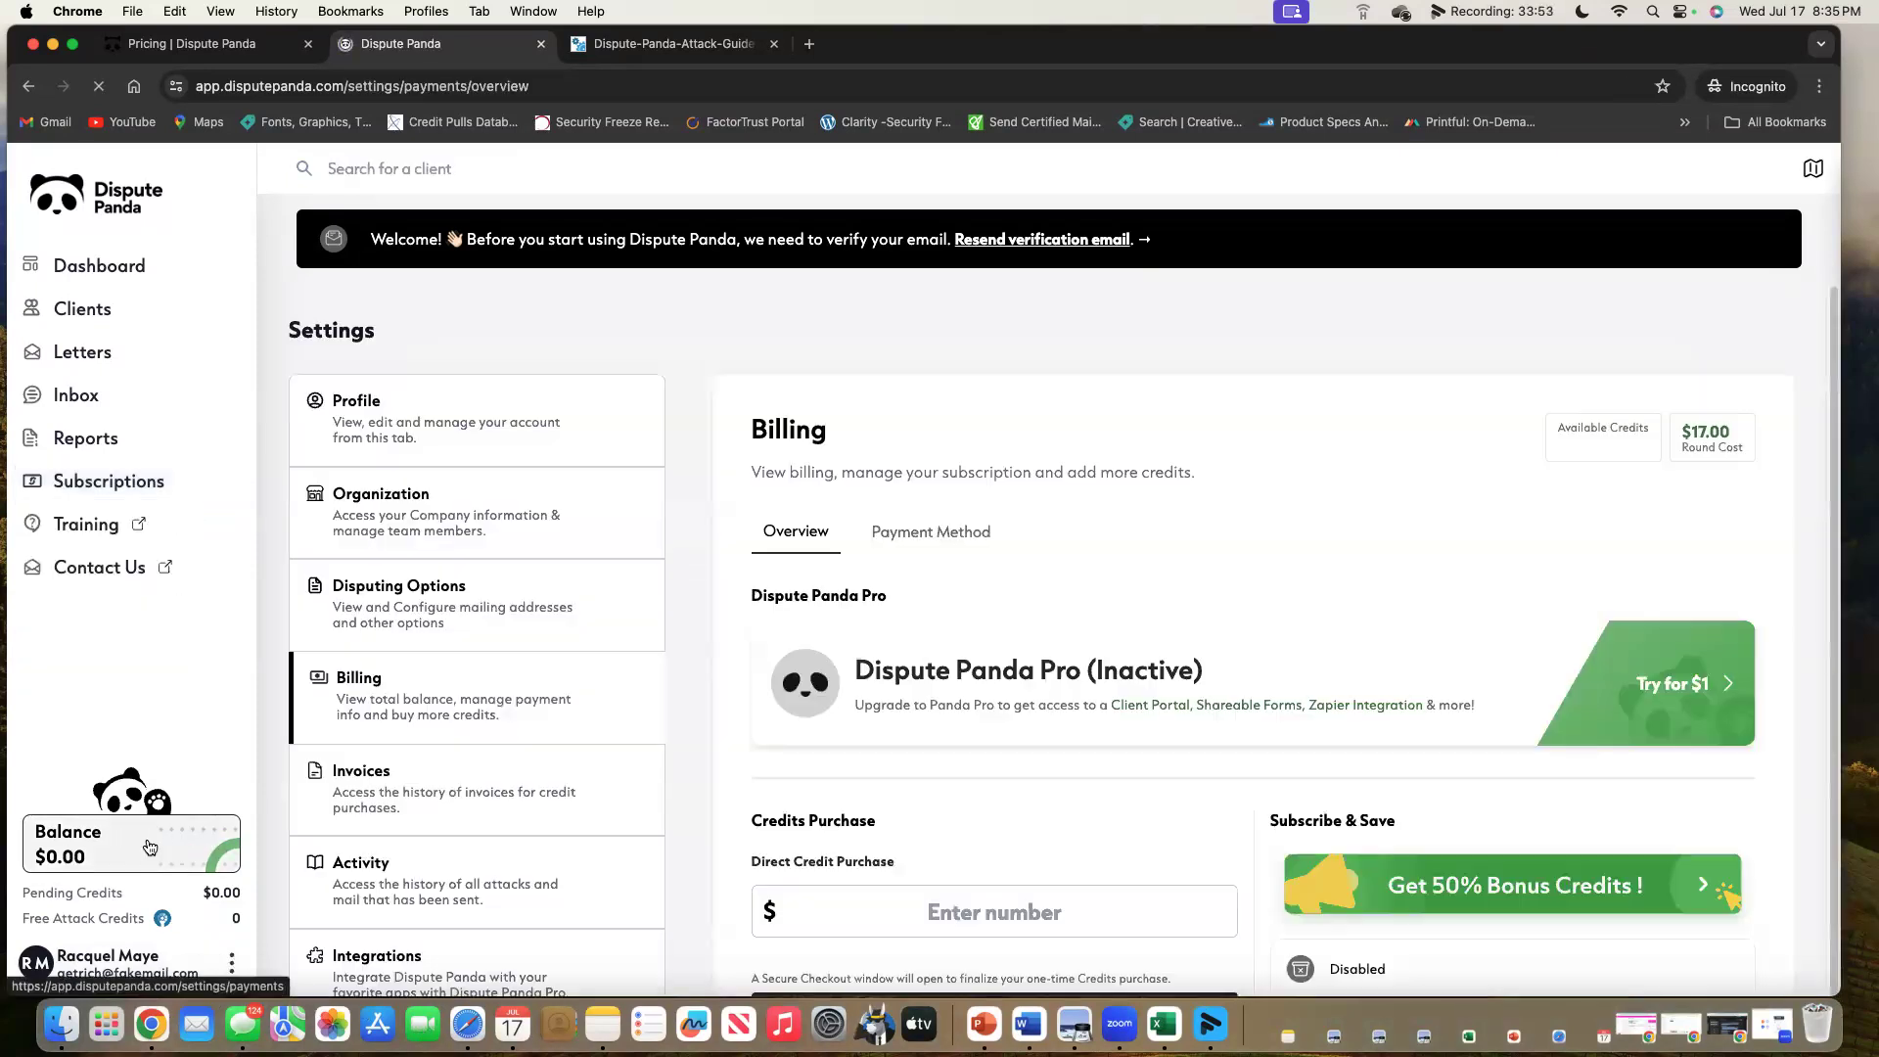
left_click(233, 962)
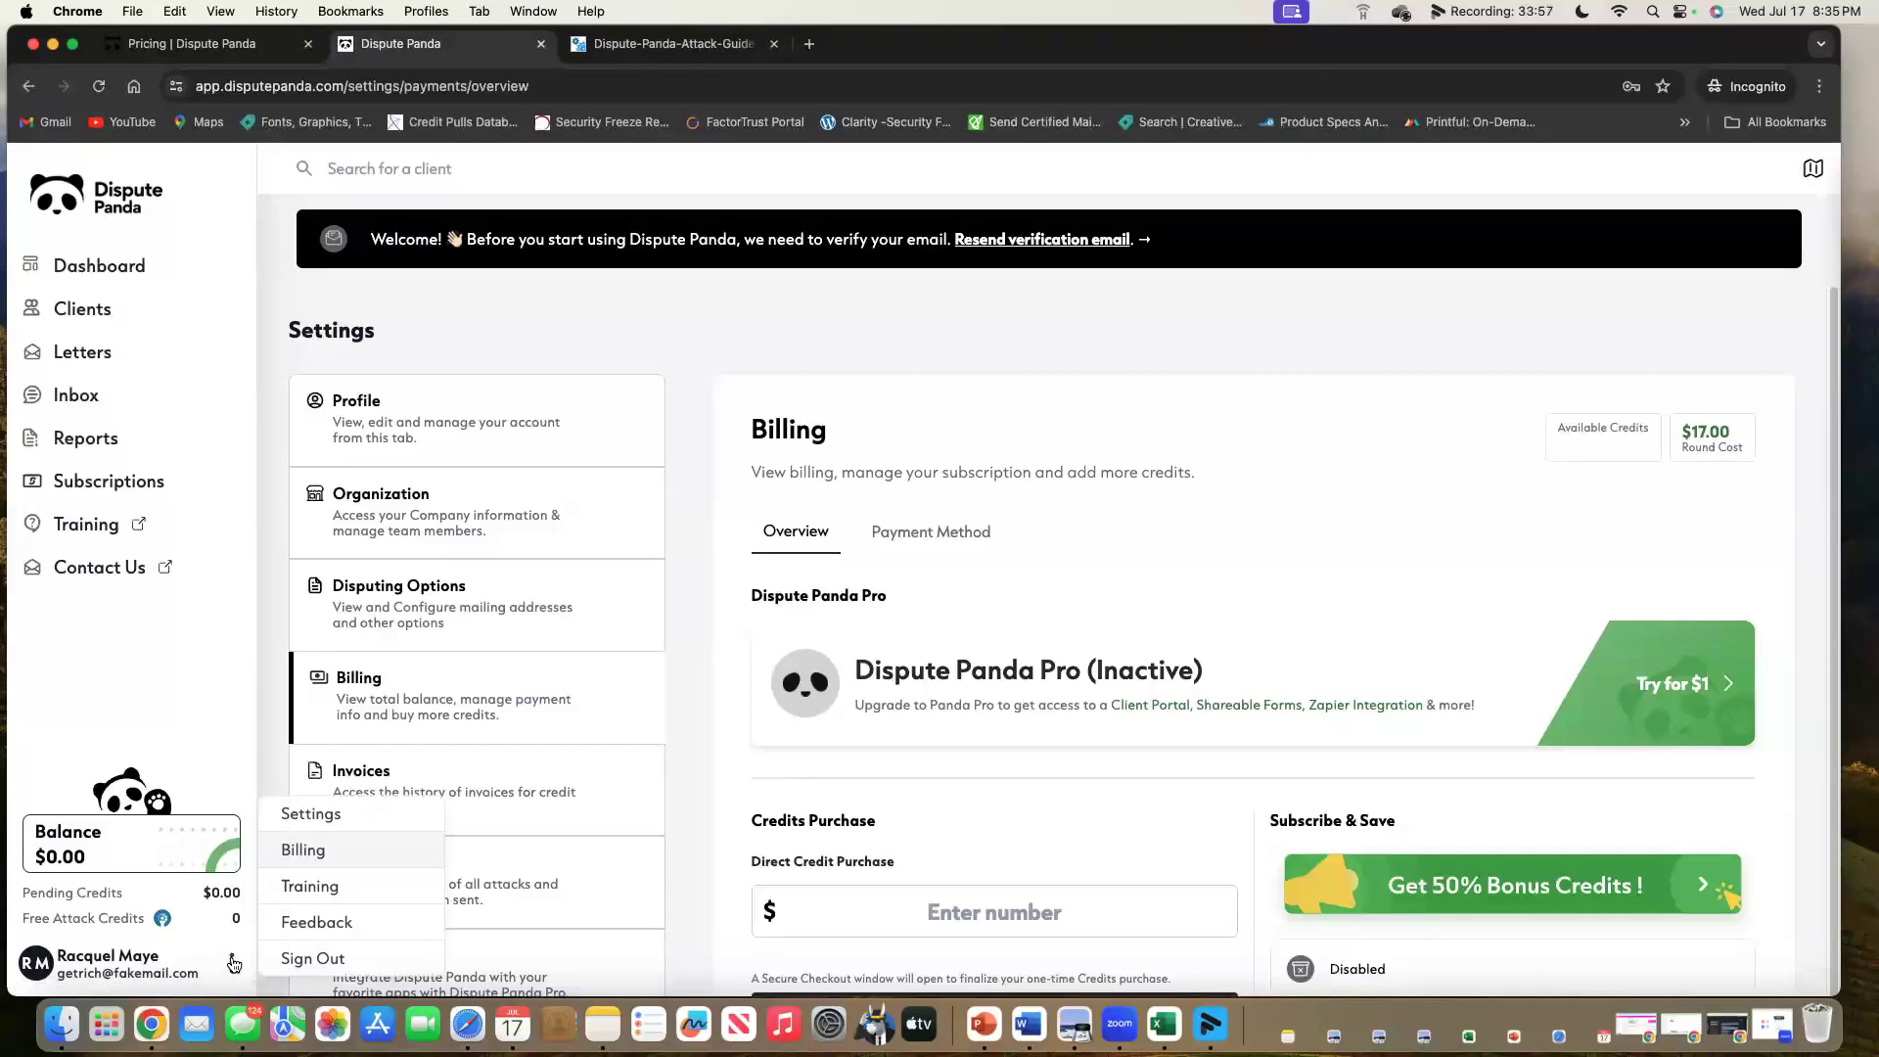
left_click(345, 817)
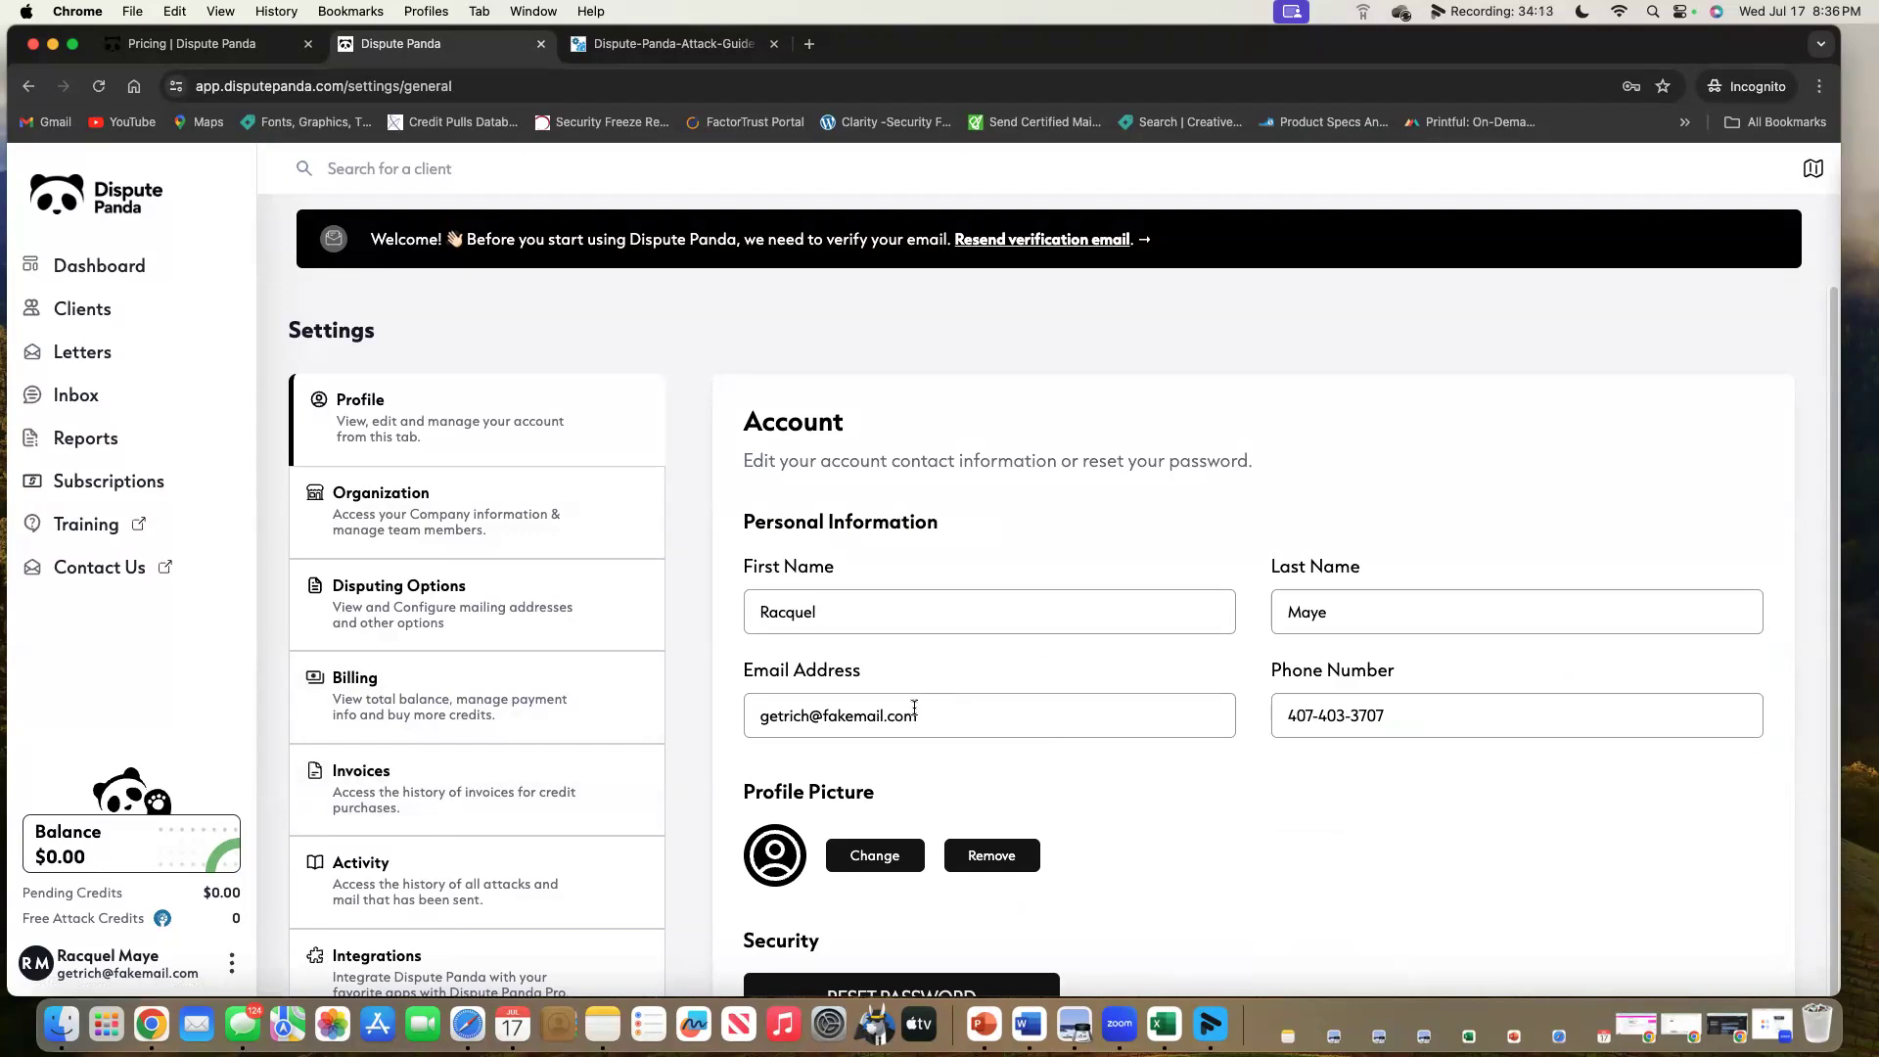
Select the account email value, then switch to the Organization Information settings.
left_click_drag(924, 713, 748, 713)
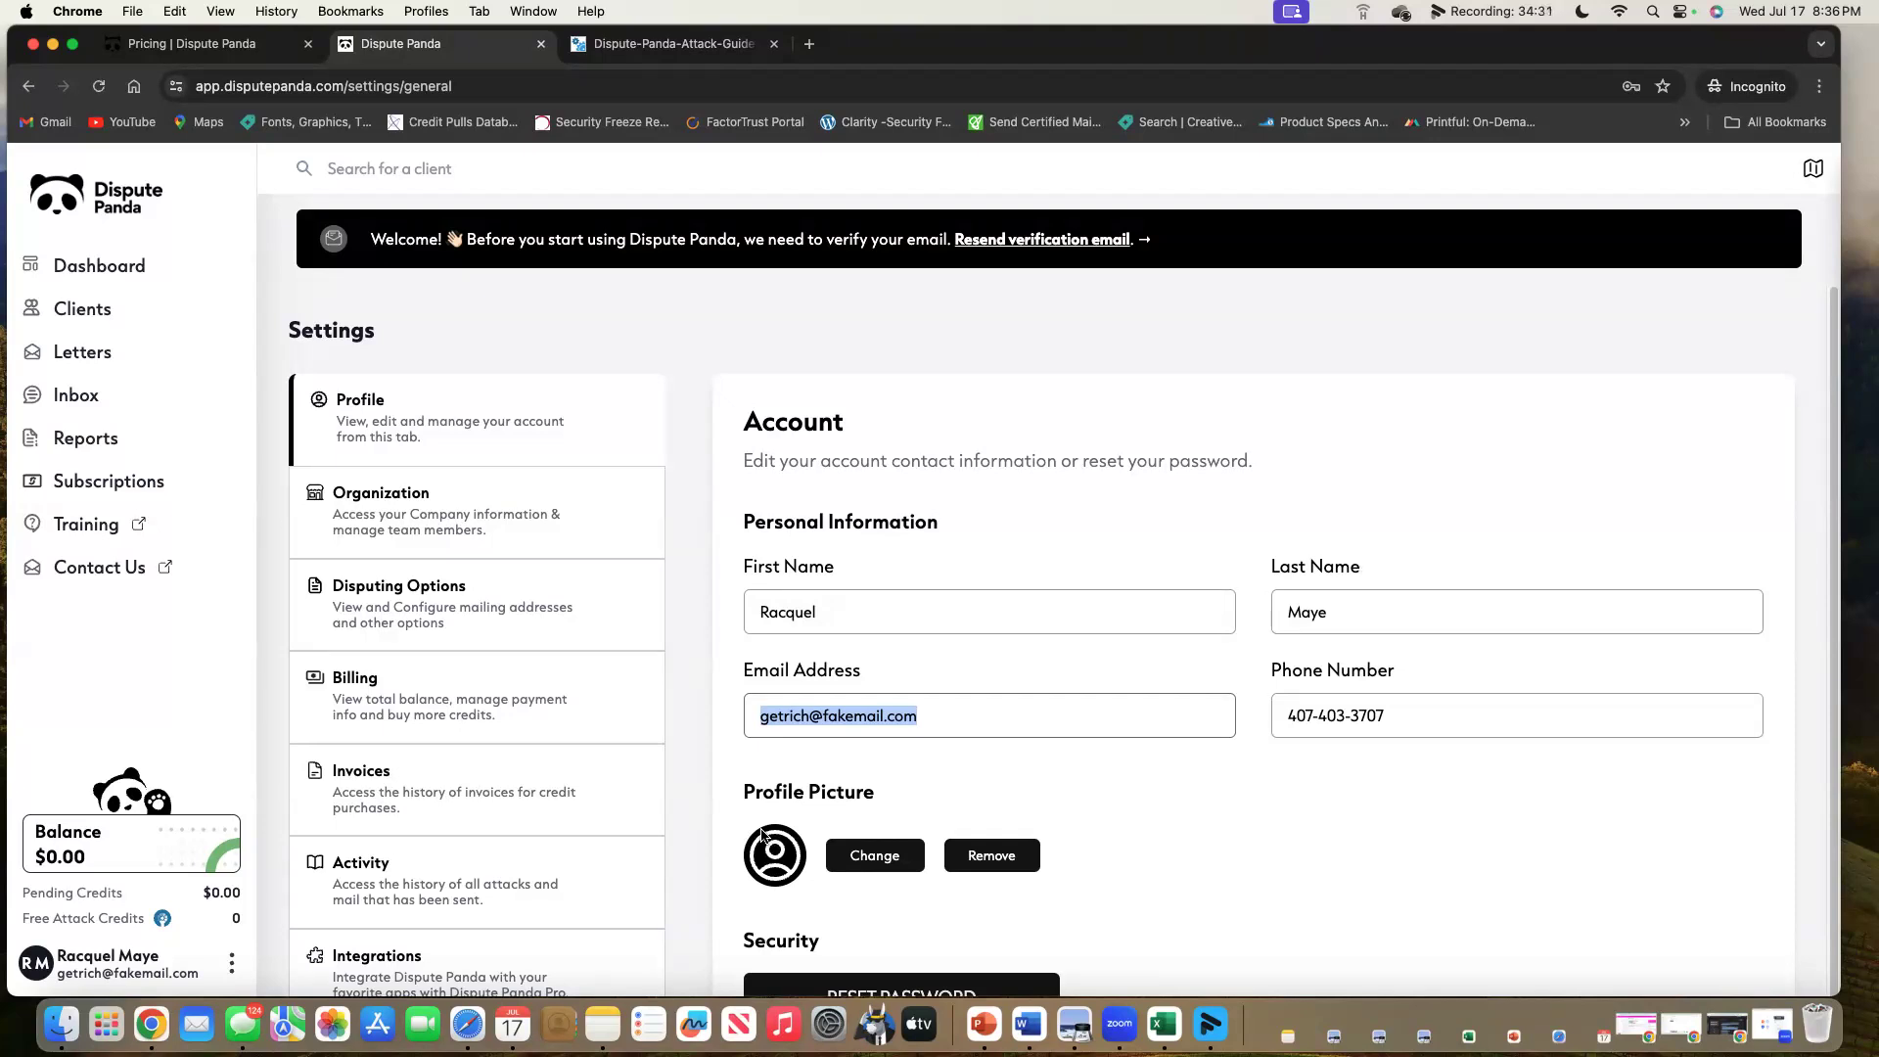
left_click(338, 524)
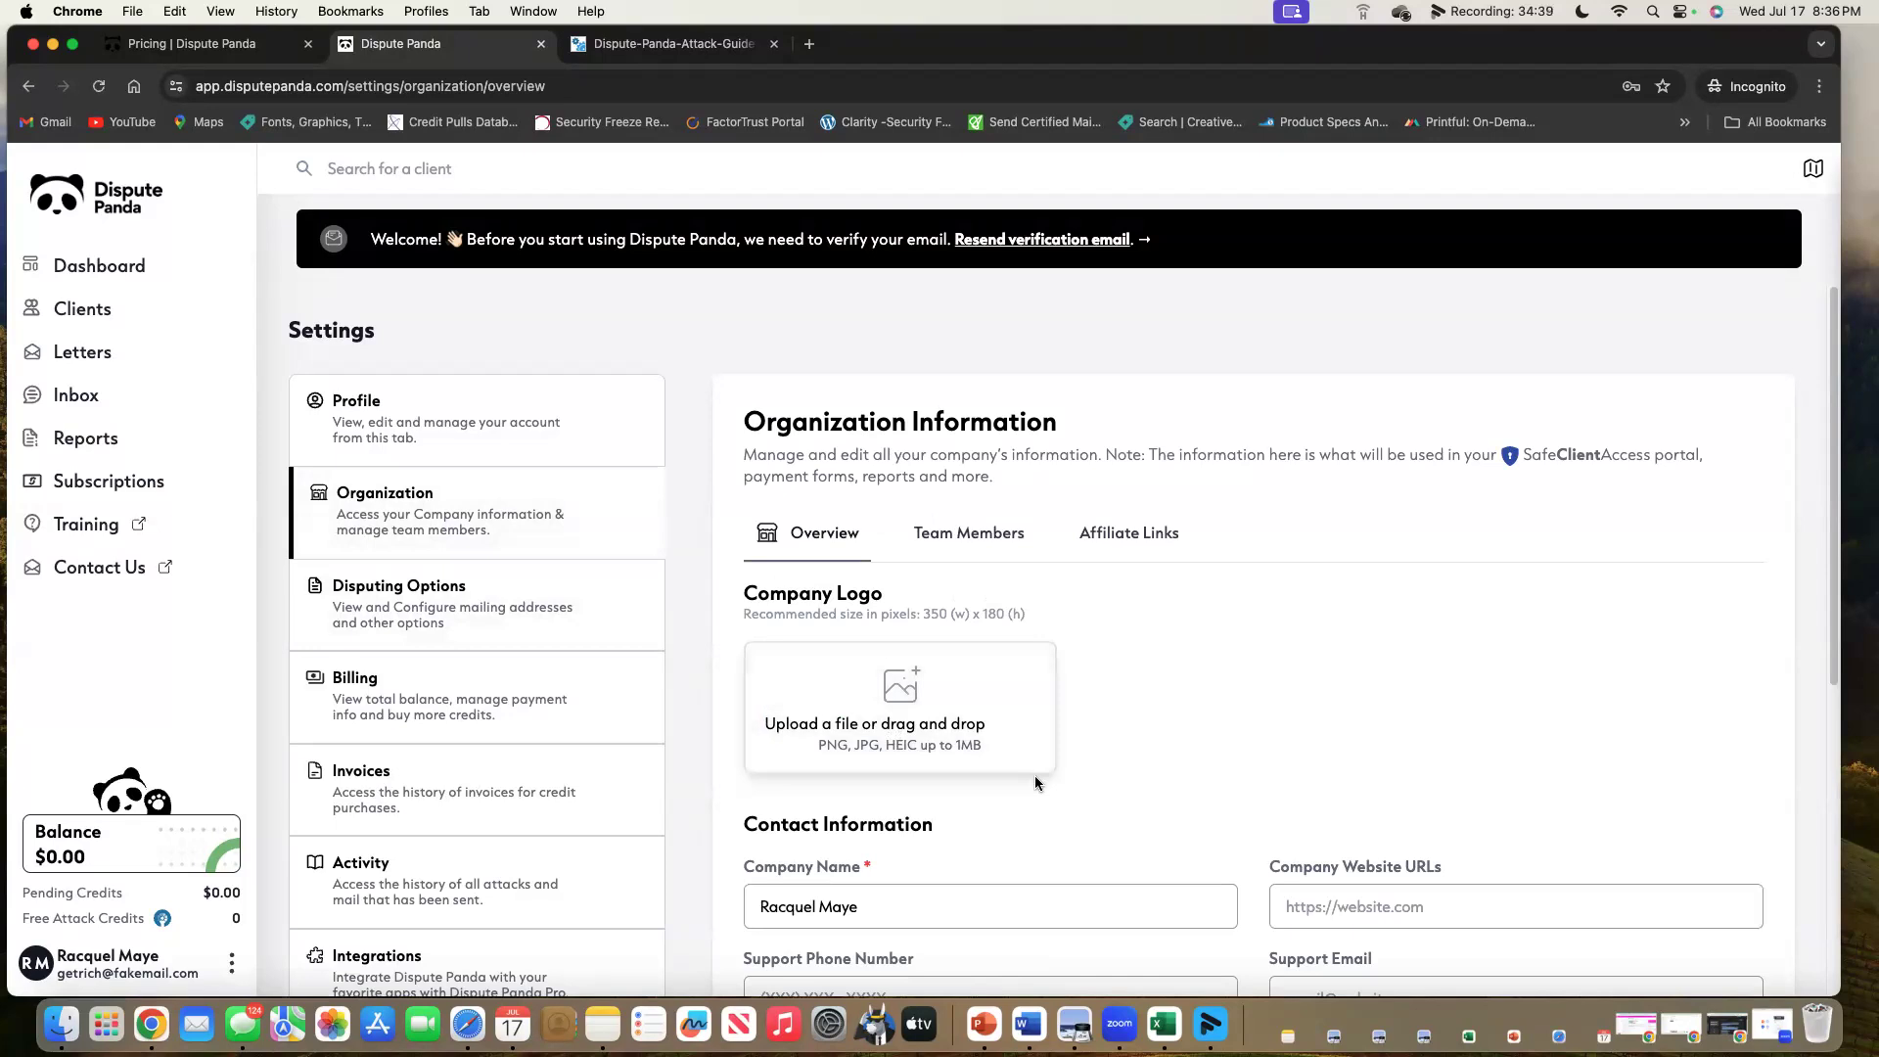
scroll(1036, 775, "down", 5)
scroll(906, 632, "up", 1)
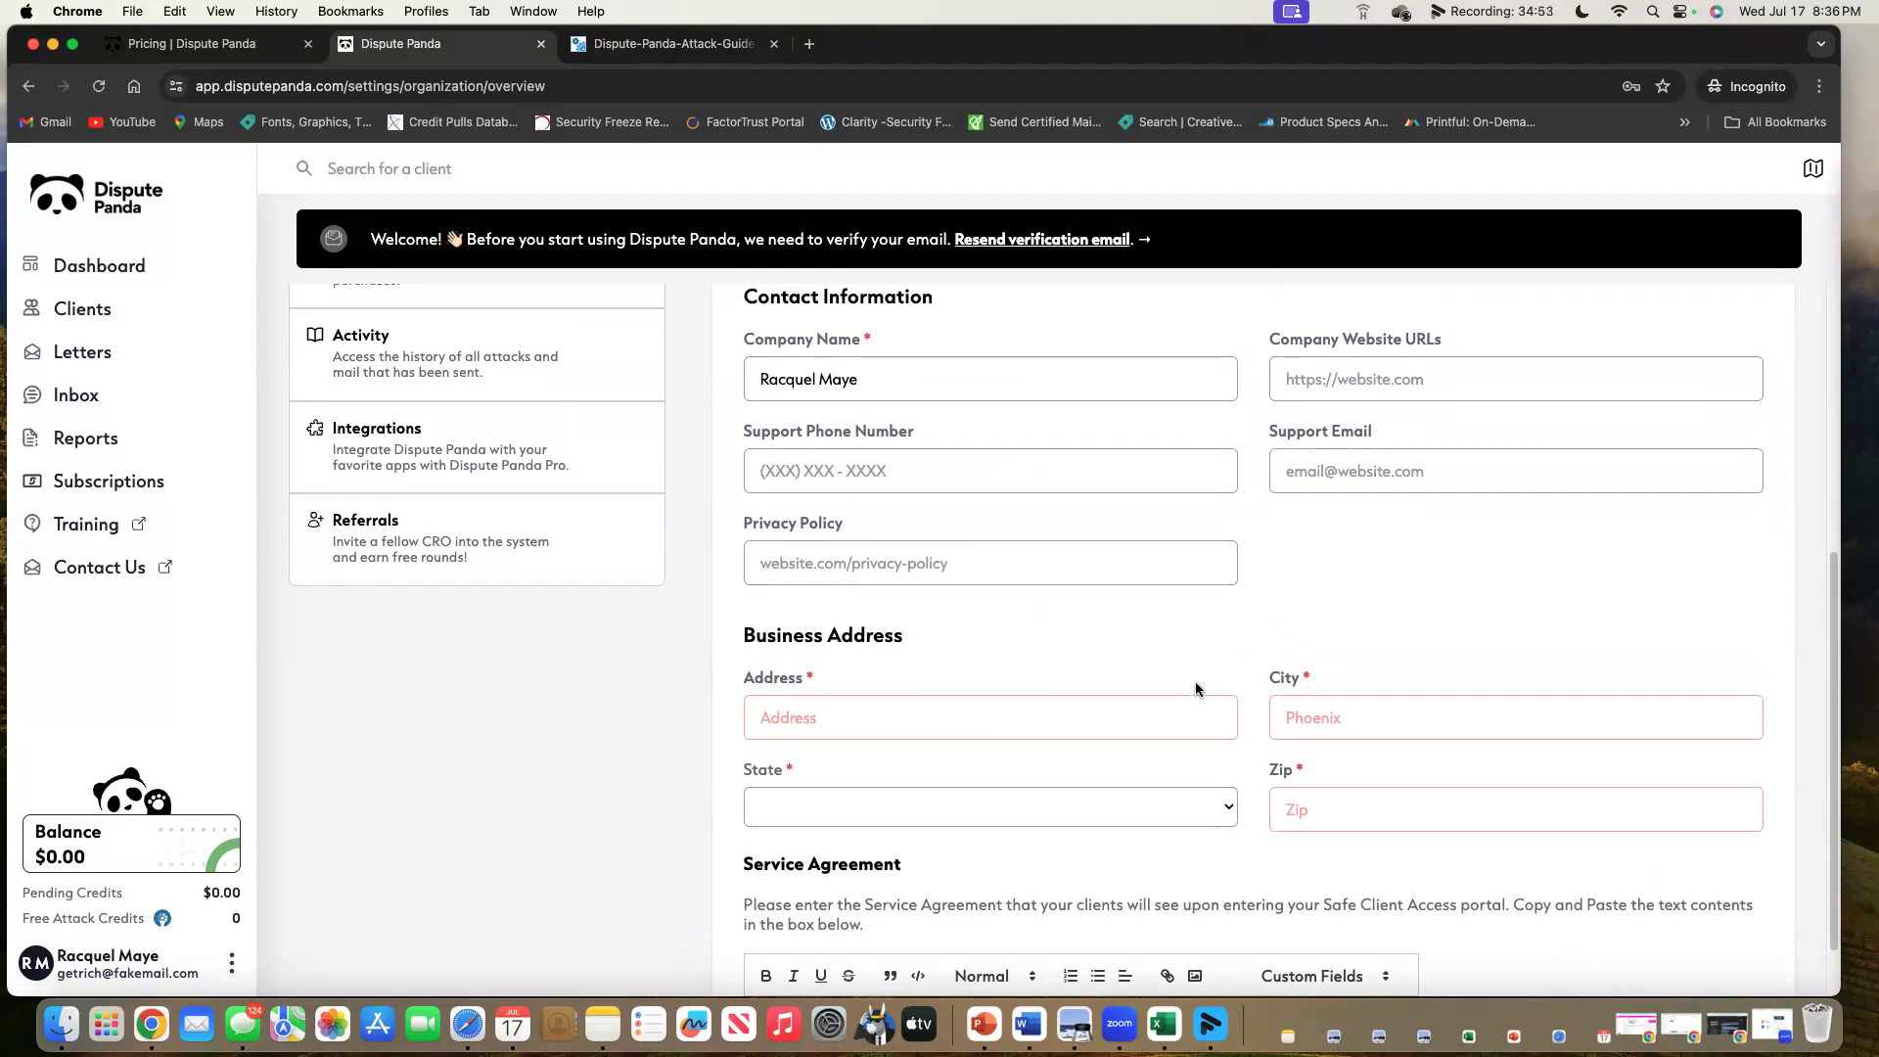
scroll(1129, 675, "down", 1)
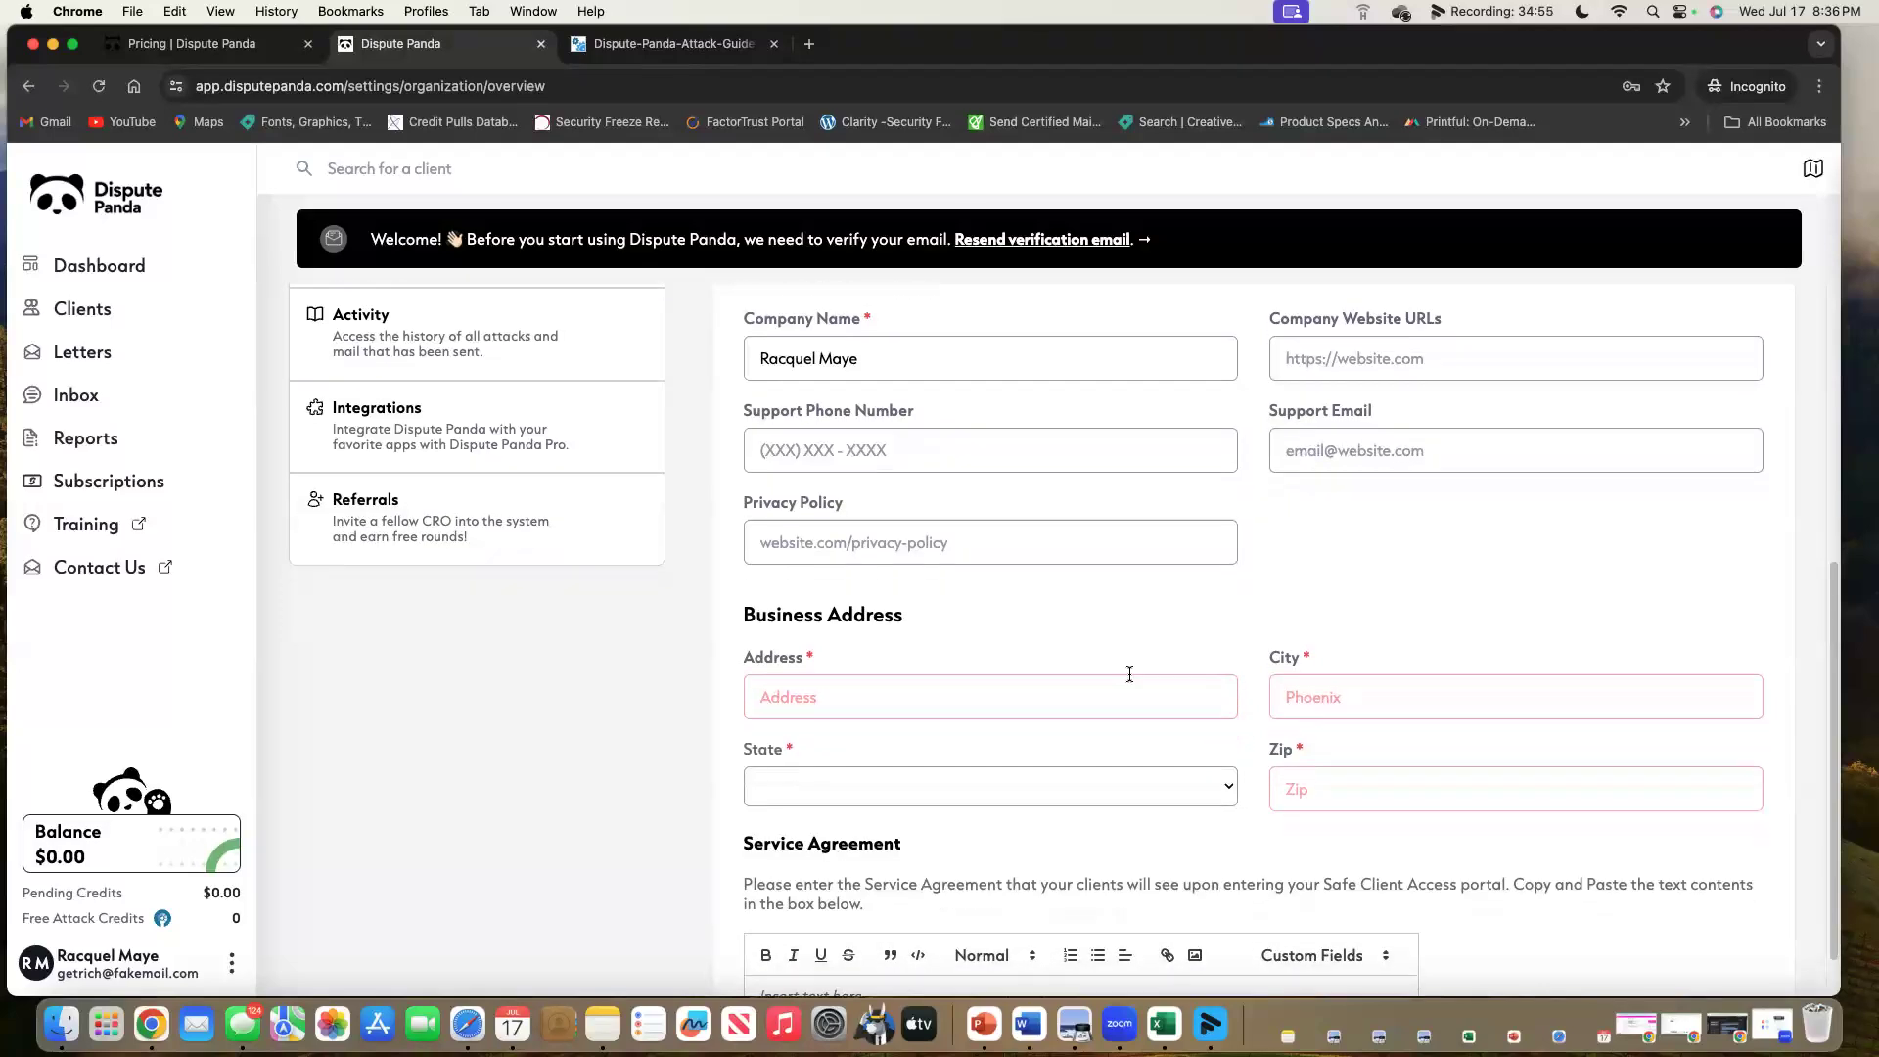
scroll(1129, 674, "down", 3)
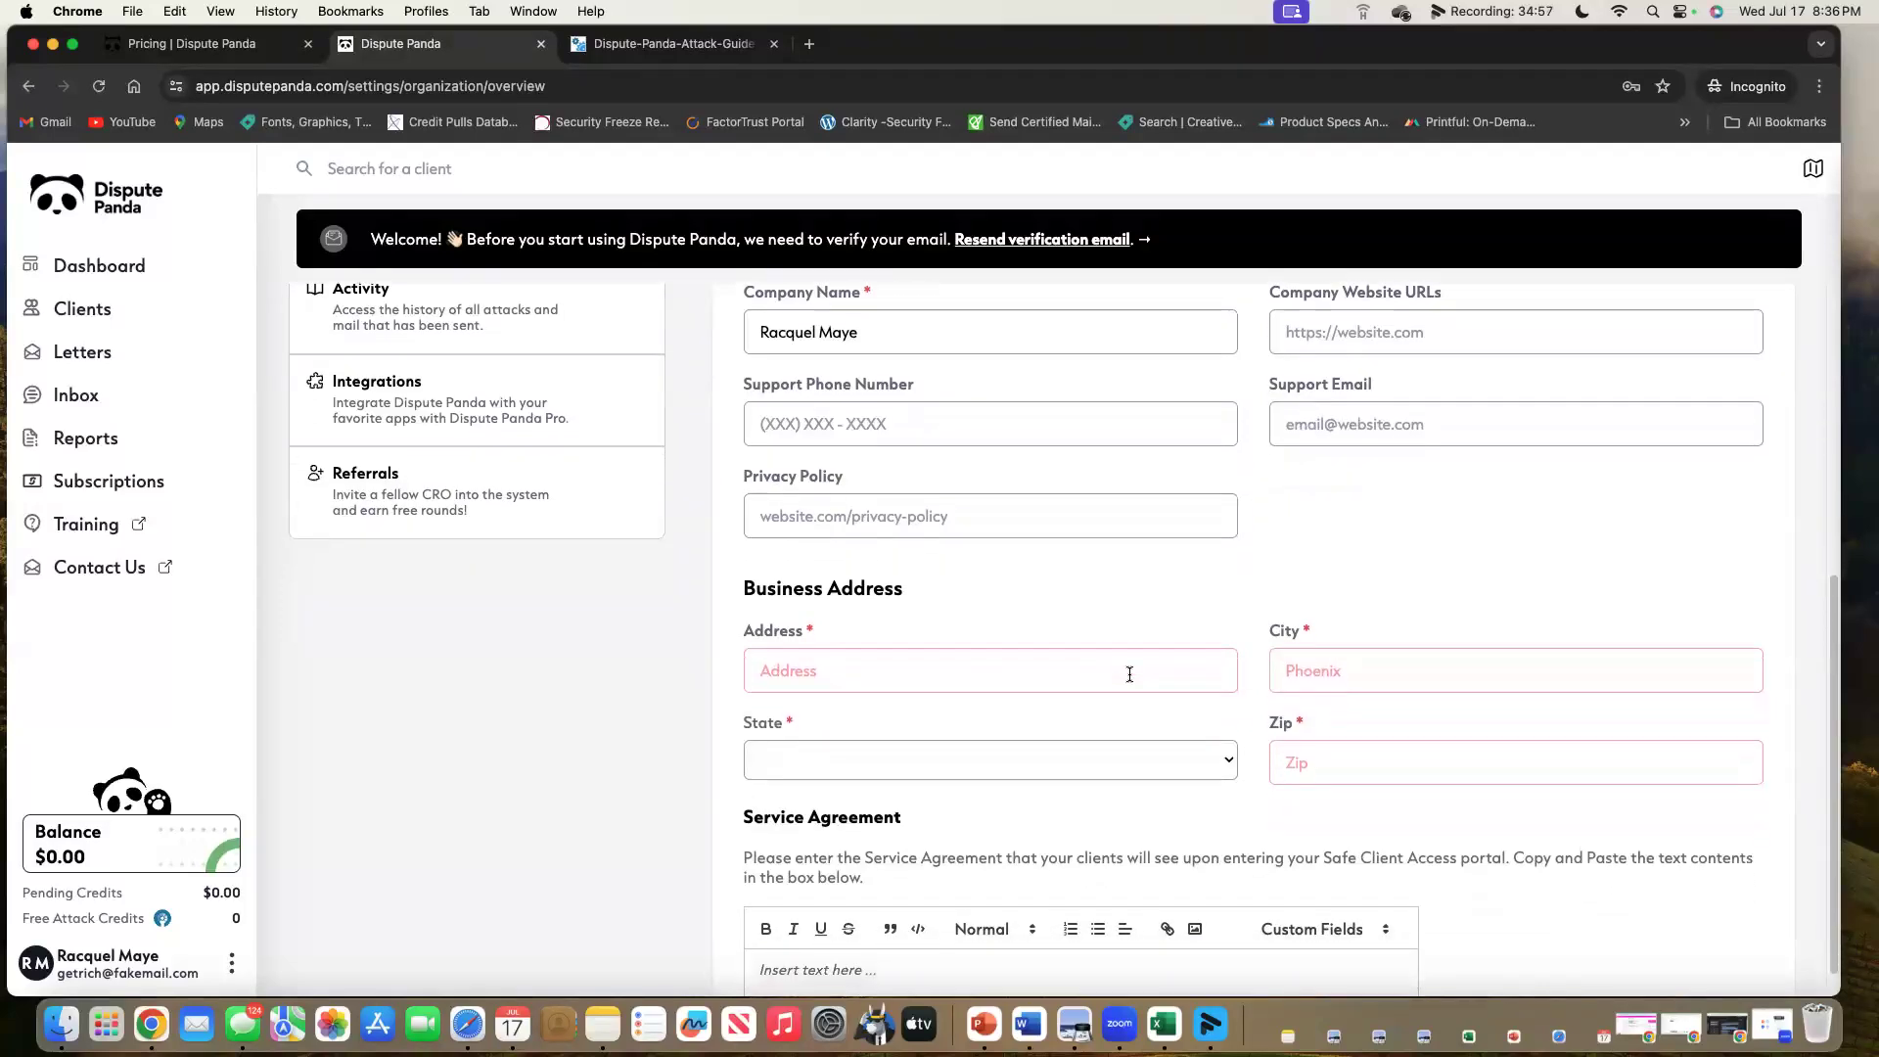
scroll(1129, 679, "down", 5)
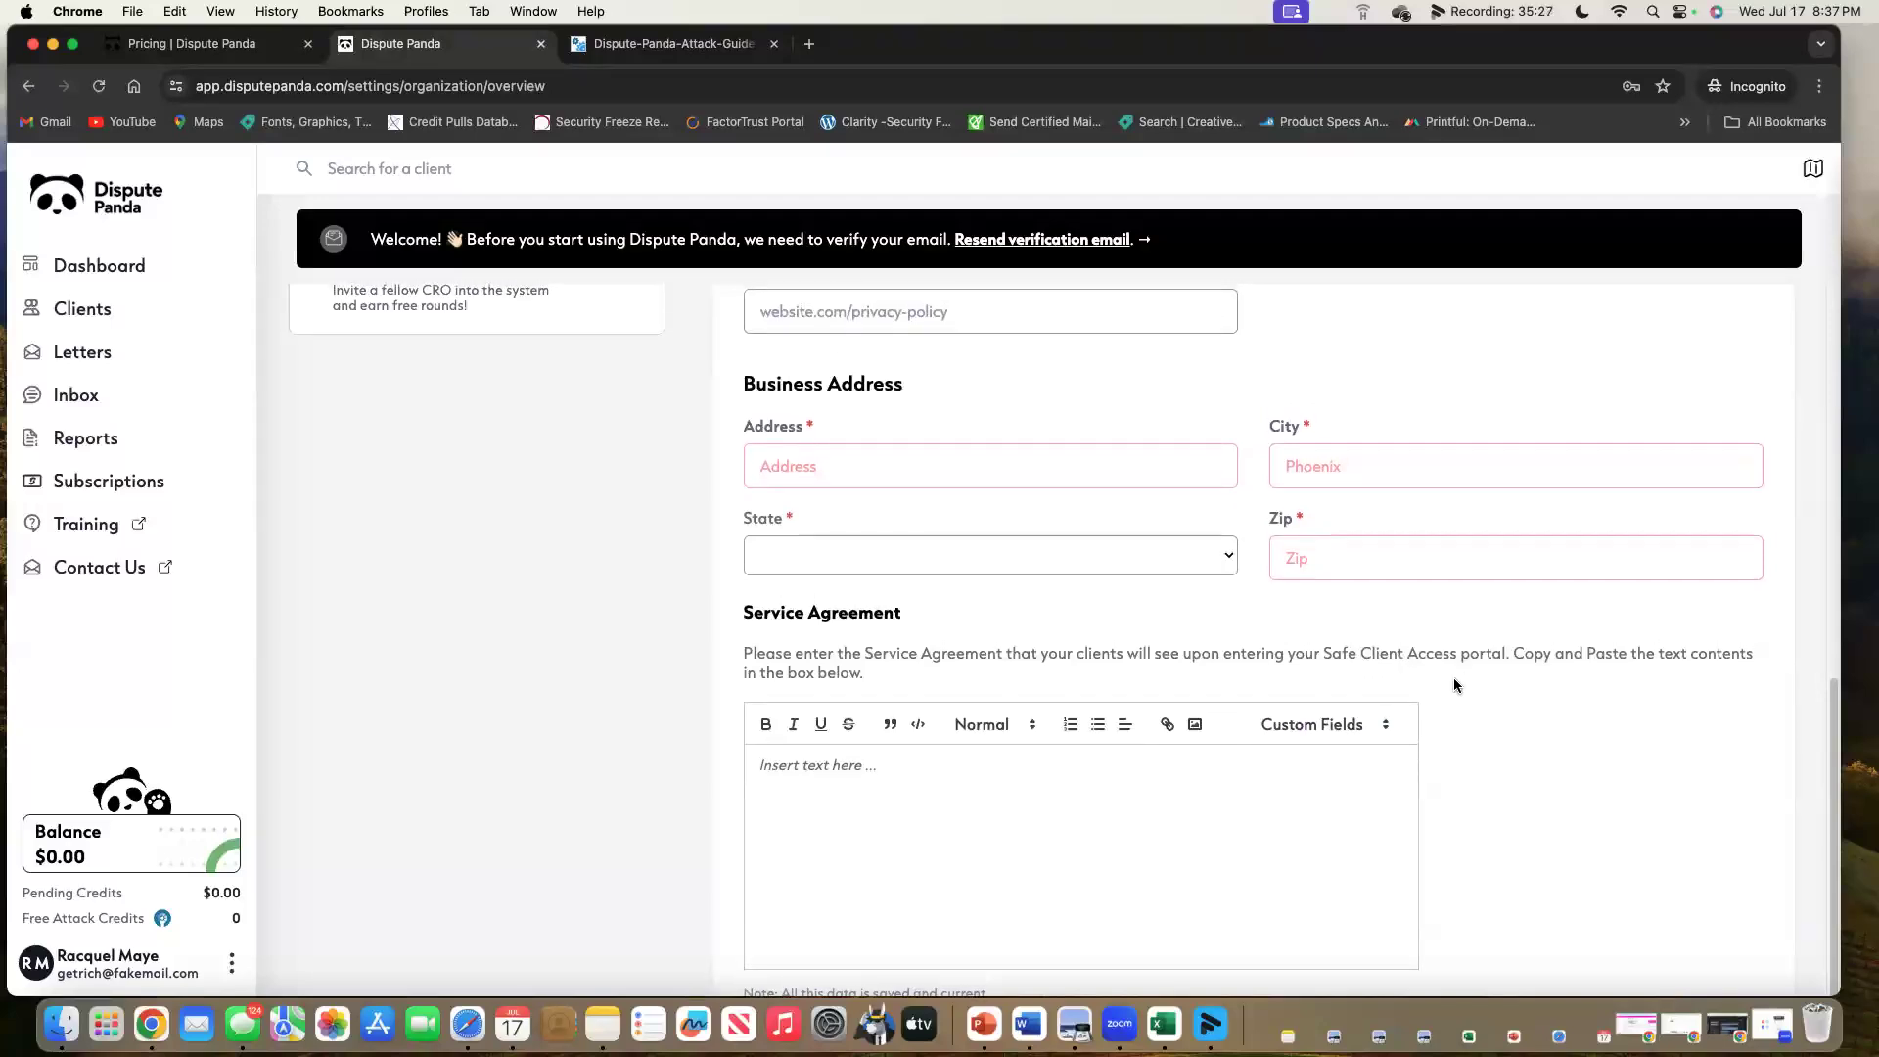
left_click(1367, 734)
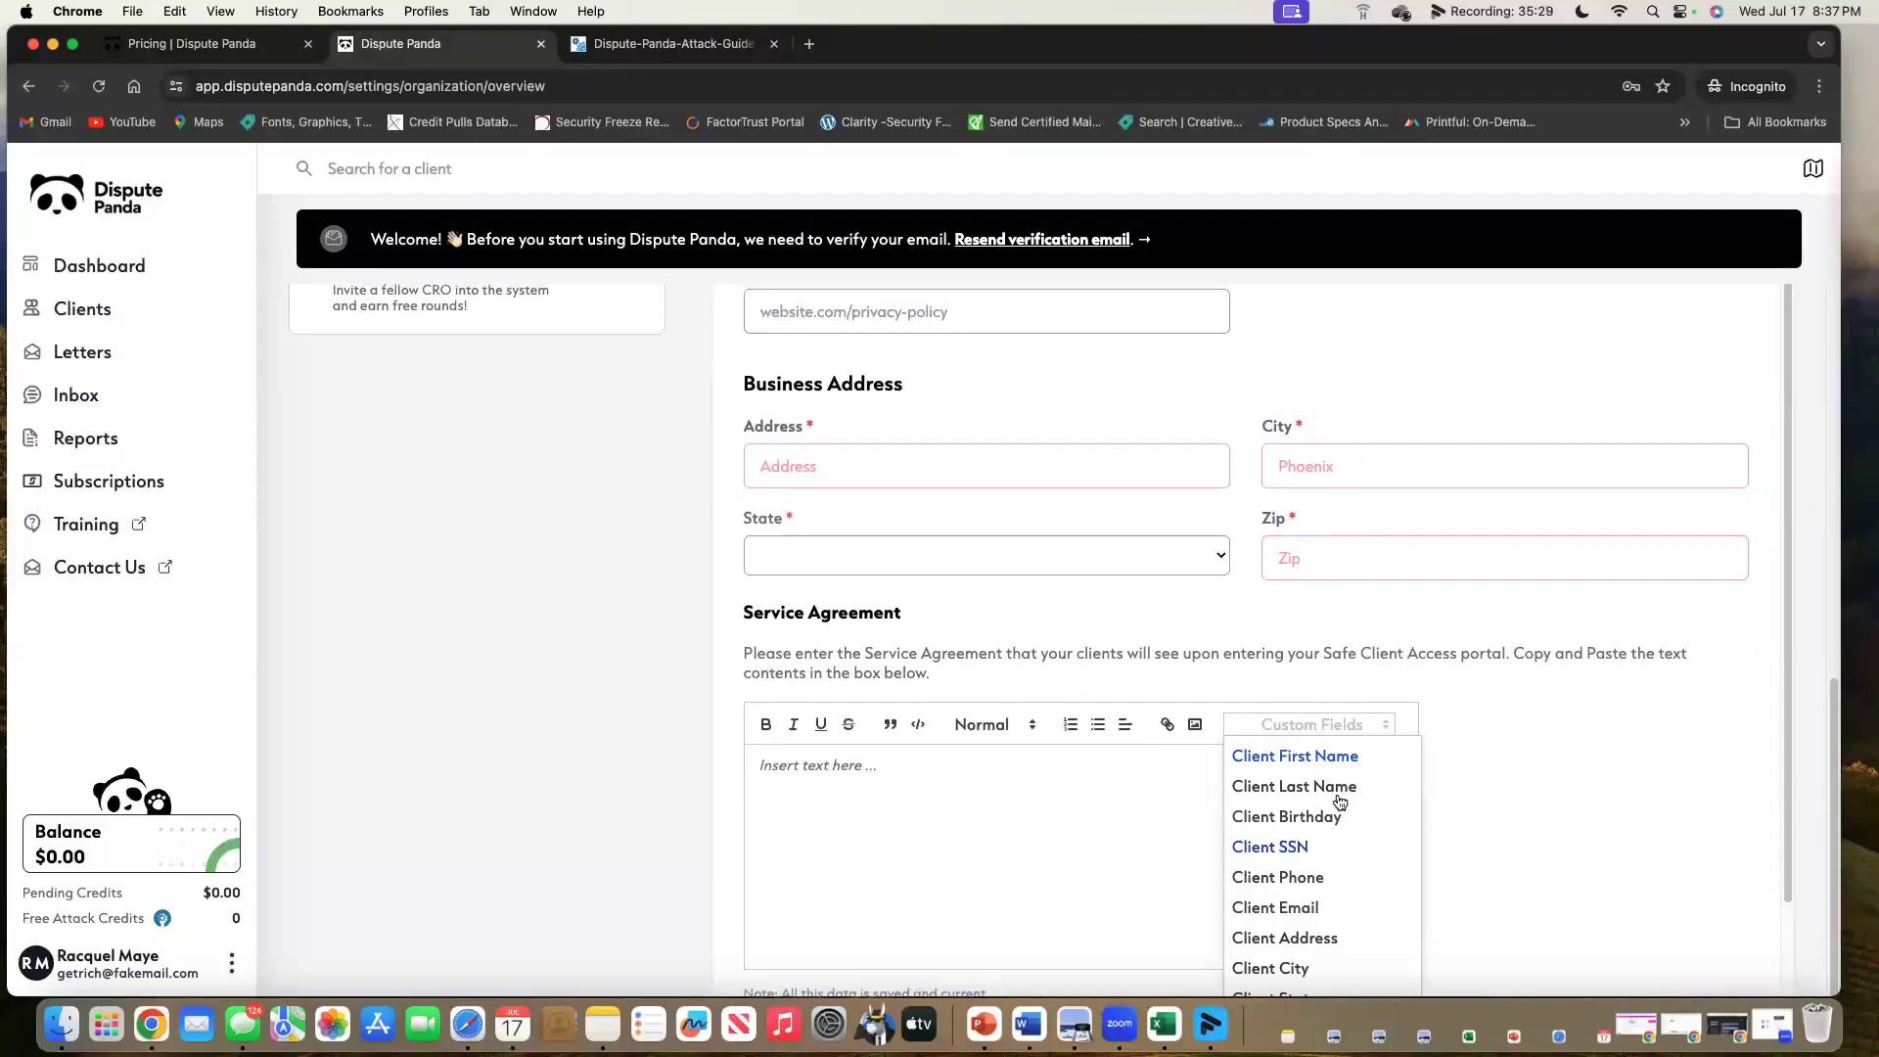
left_click(1662, 825)
scroll(1556, 759, "up", 10)
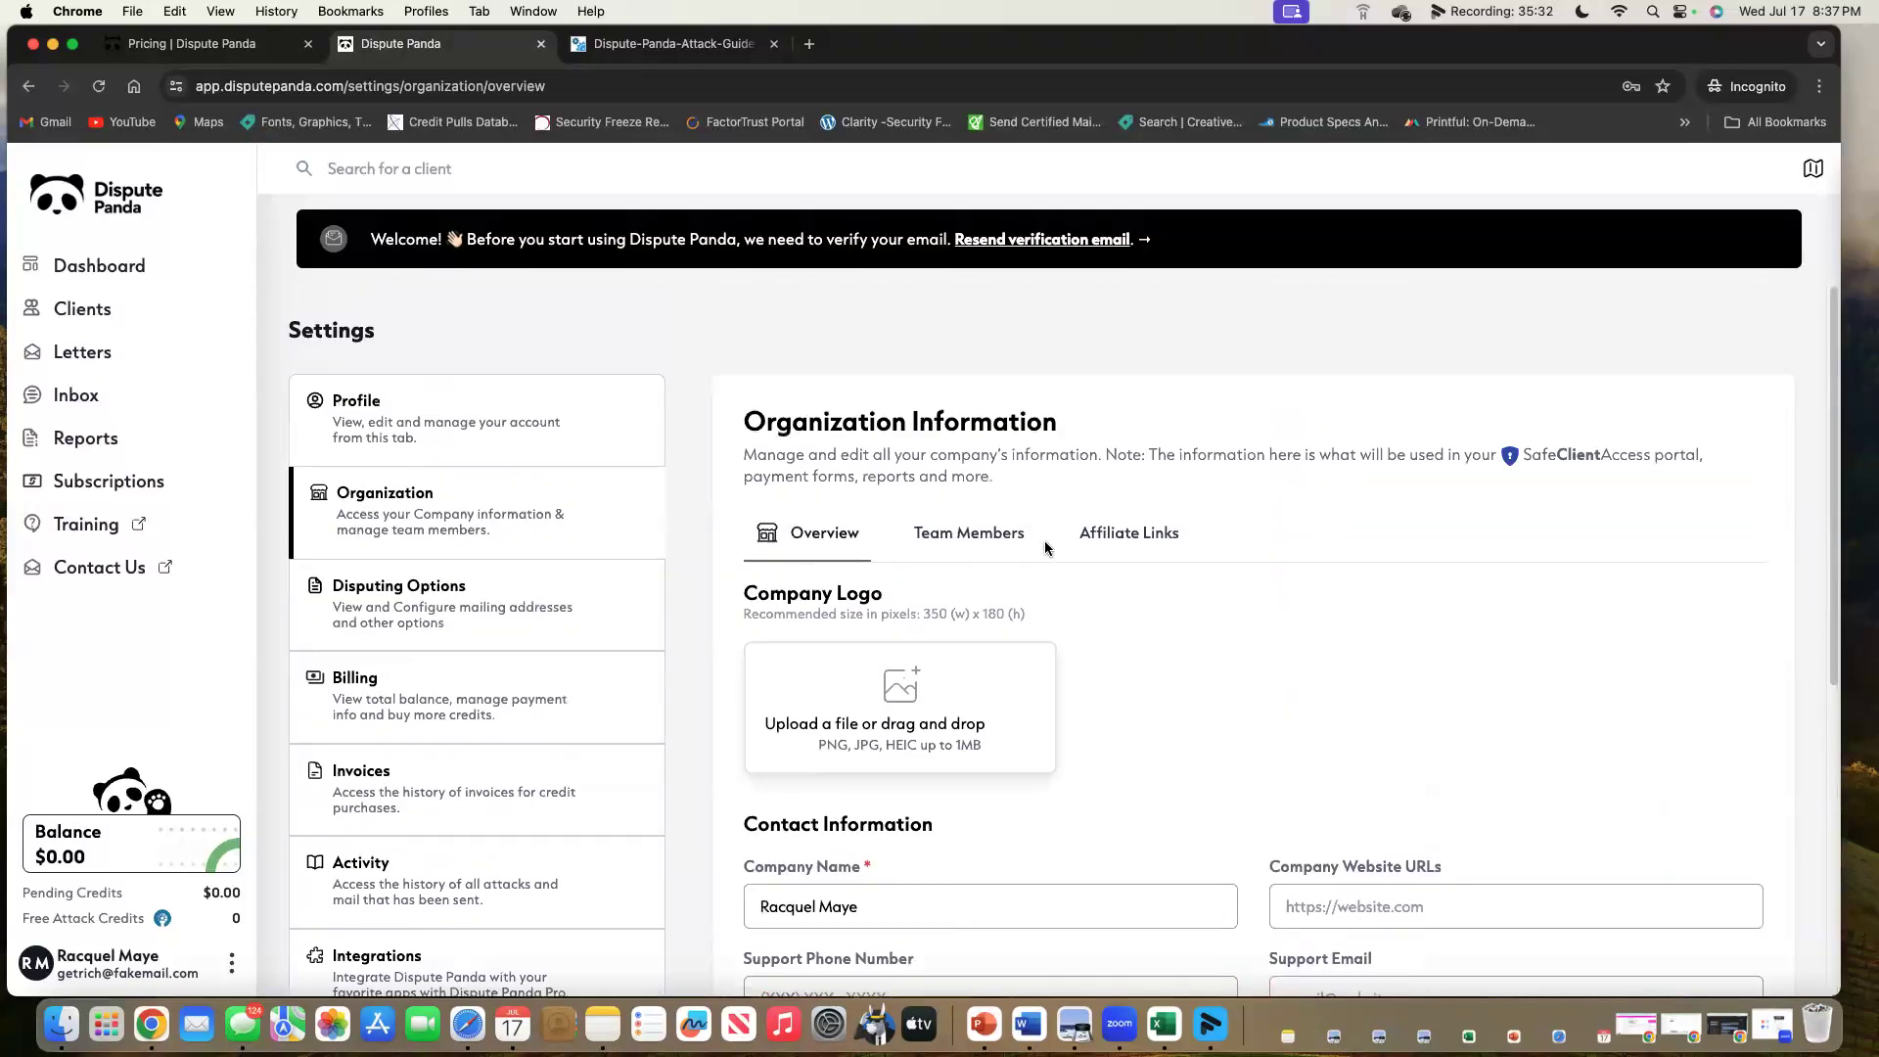
left_click(1006, 534)
Review the Affiliate Links tab's four credit-monitoring link fields, then go to Disputing Options.
scroll(1638, 812, "down", 1)
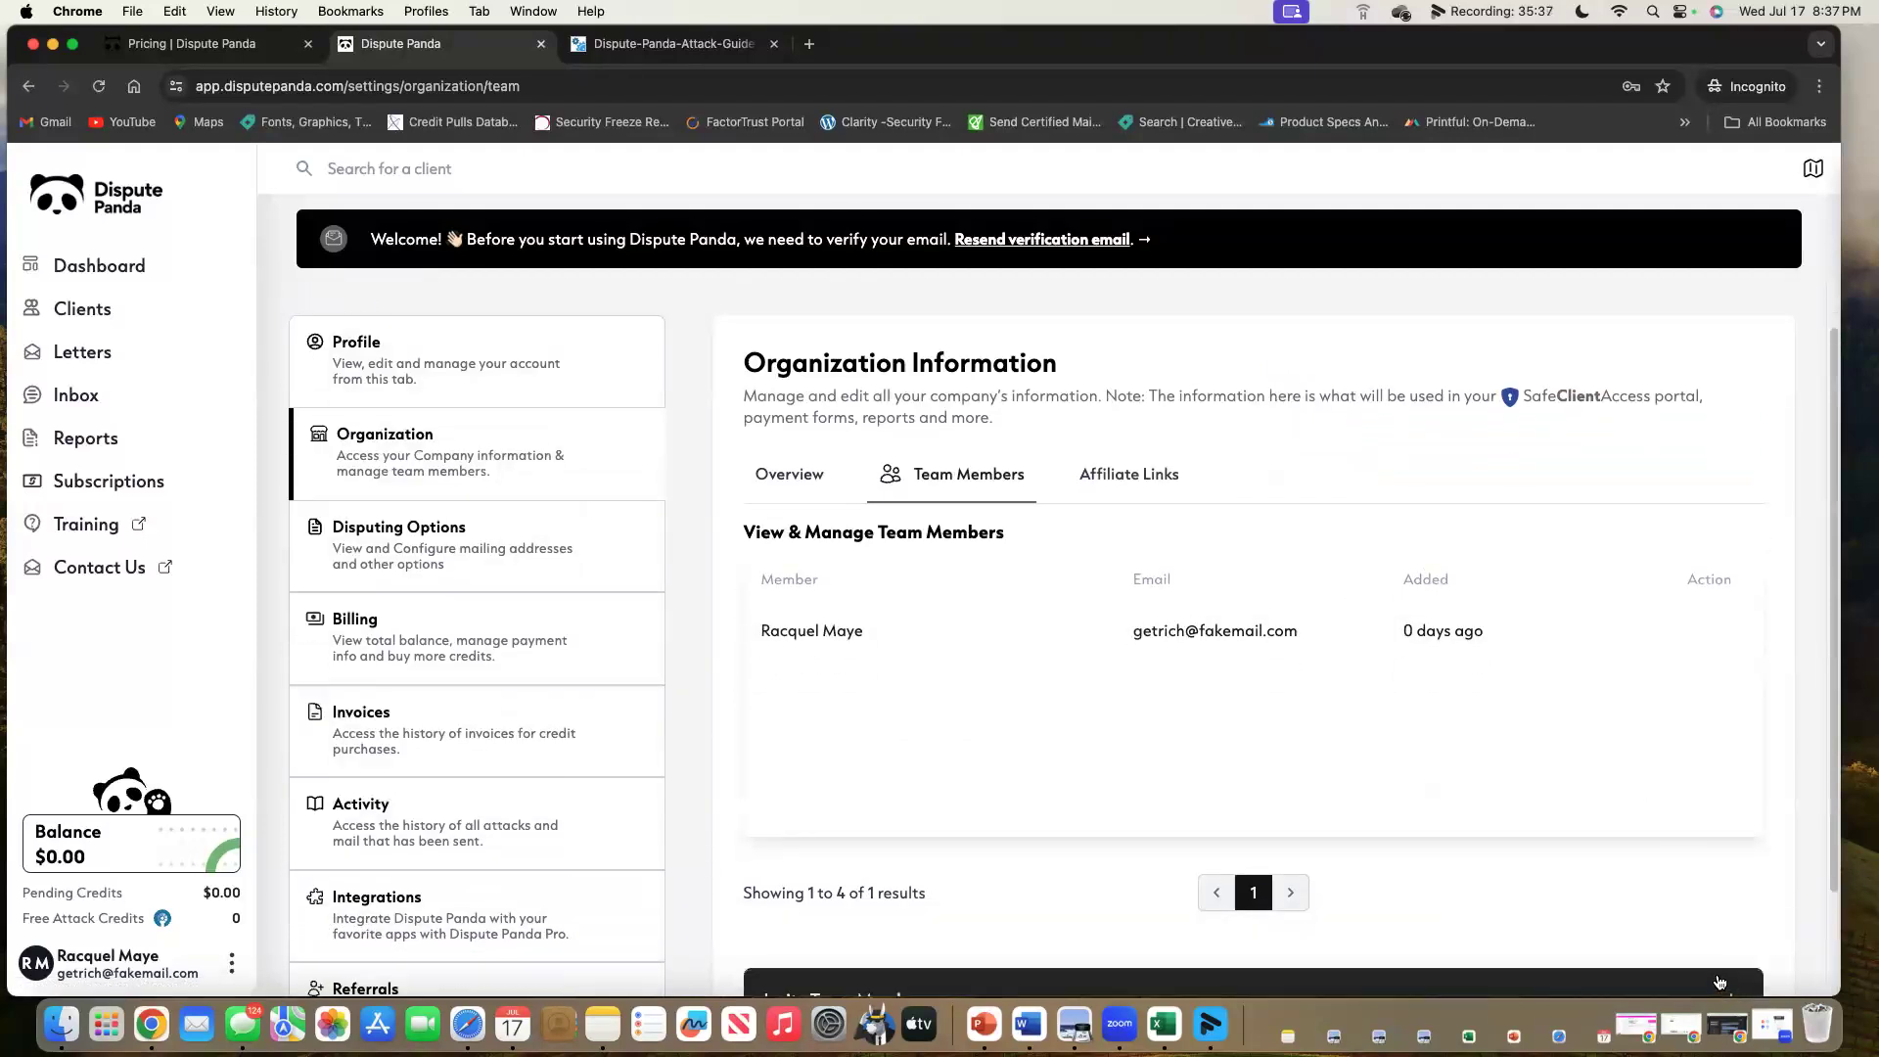
scroll(1599, 856, "down", 5)
scroll(1599, 856, "down", 1)
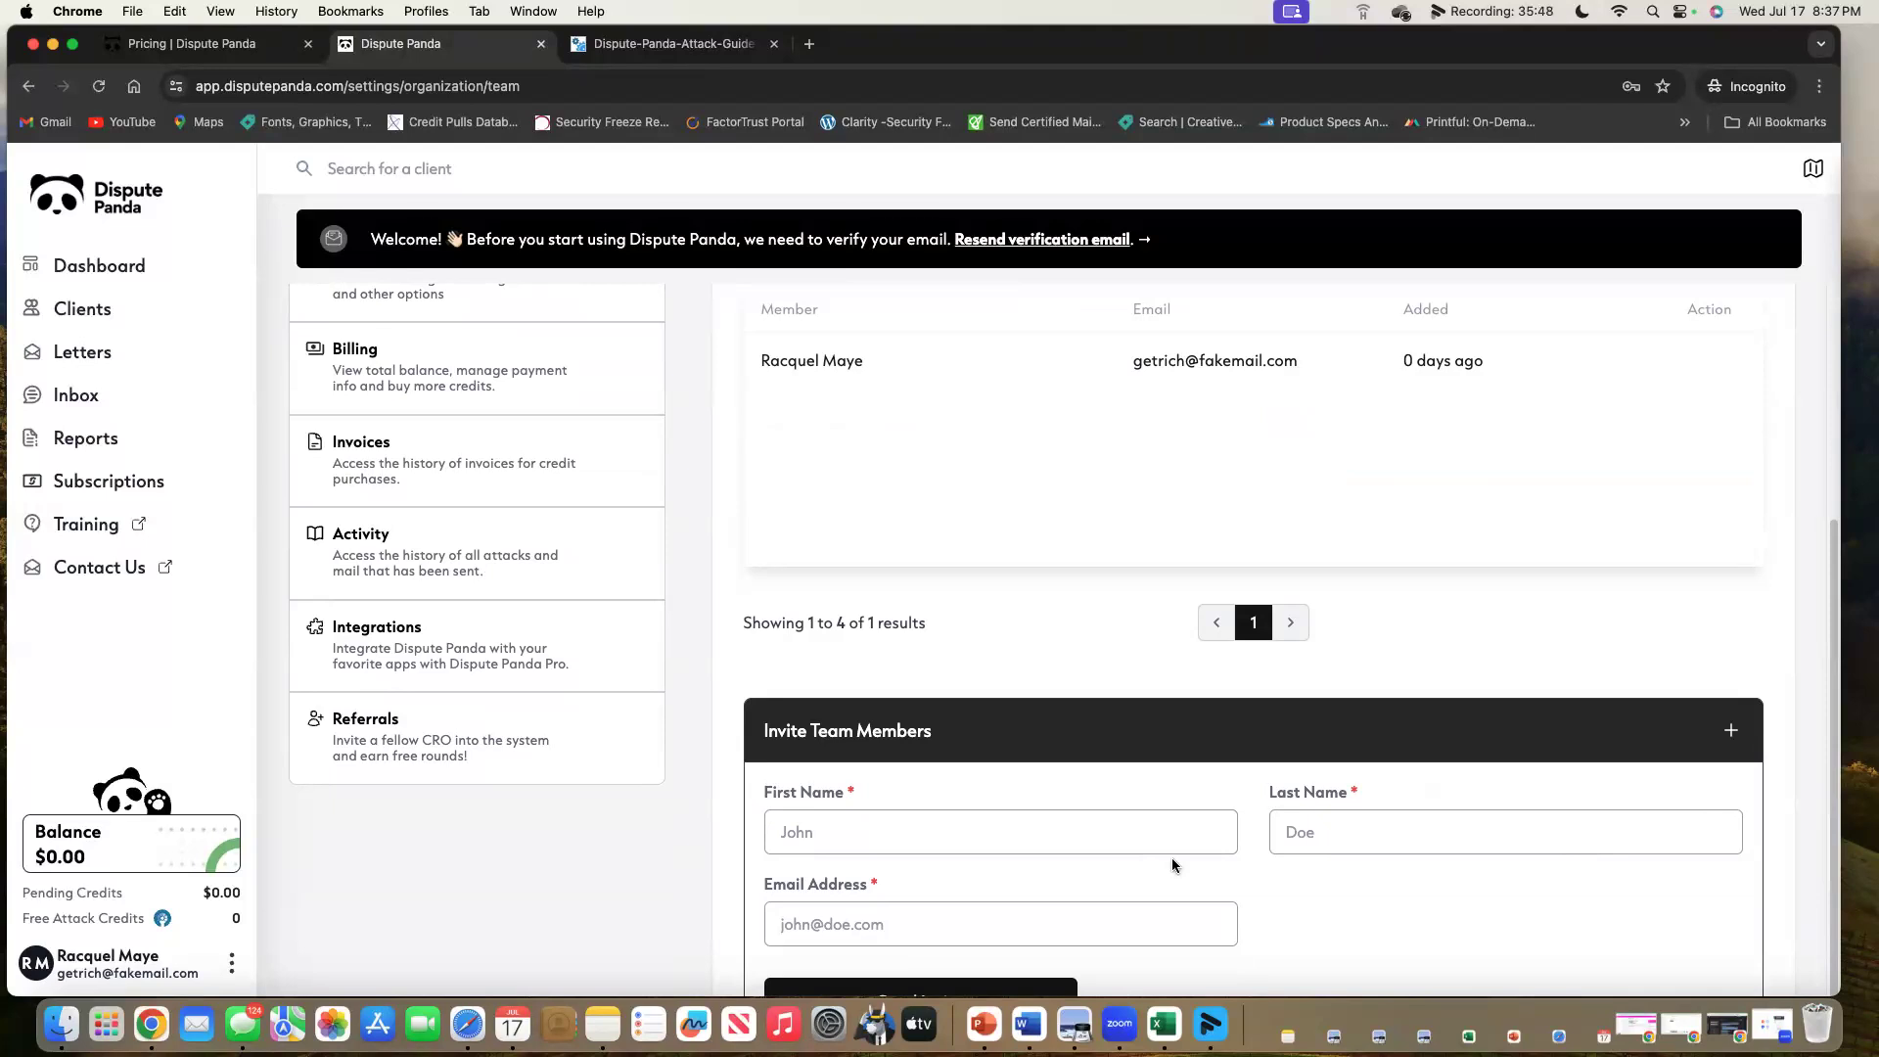
scroll(1173, 865, "up", 1)
scroll(1172, 865, "up", 3)
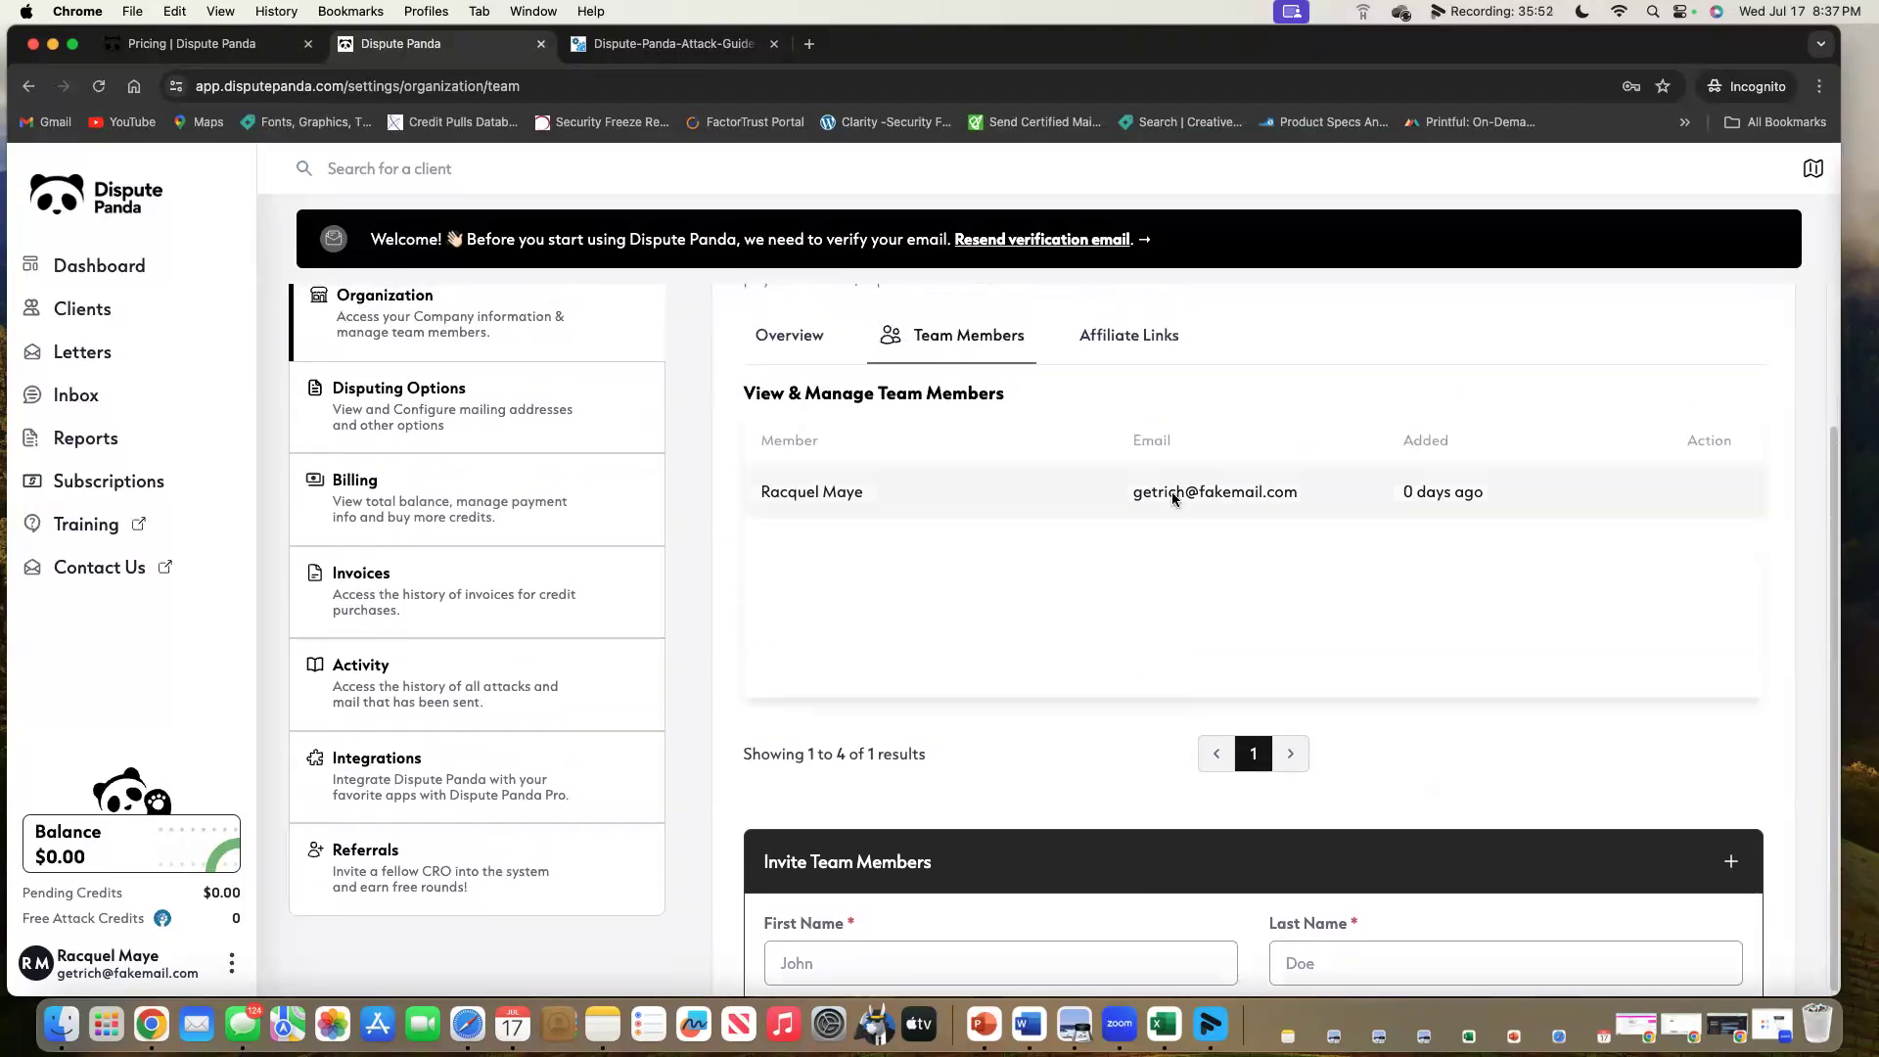
left_click(1130, 342)
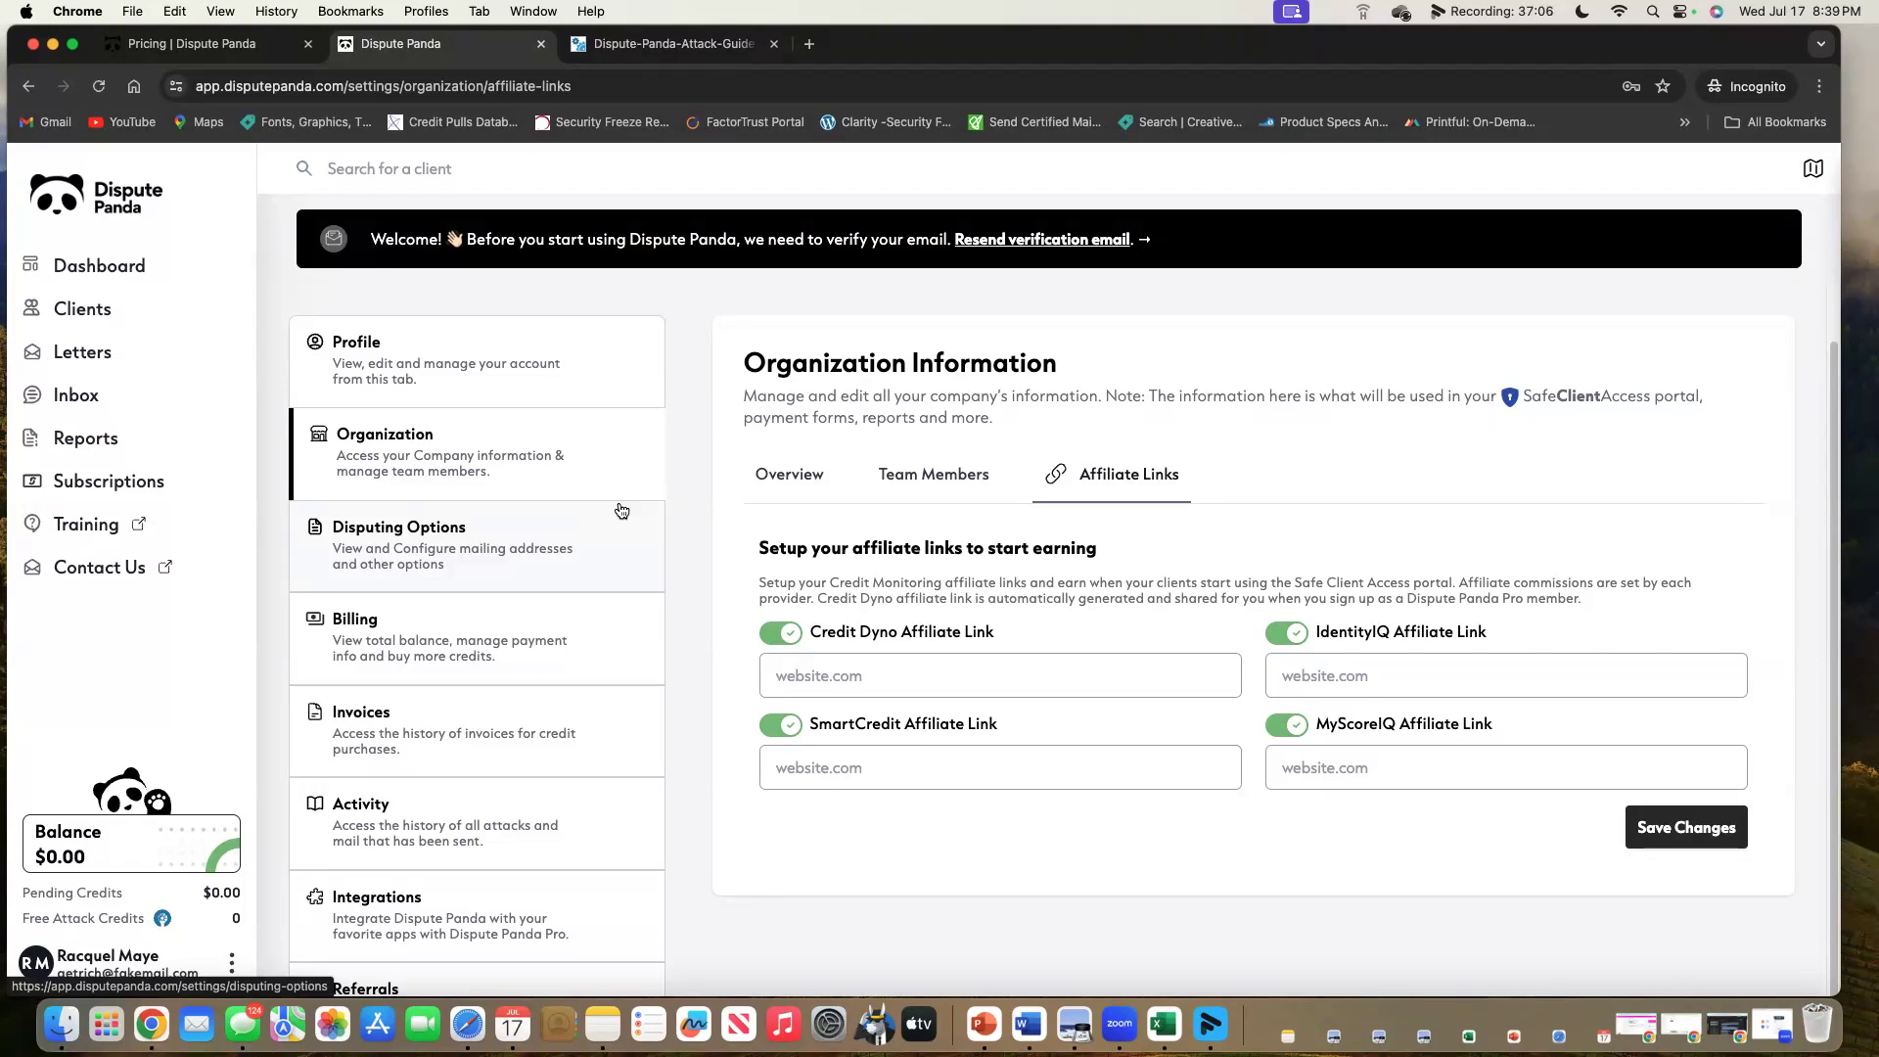
left_click(421, 524)
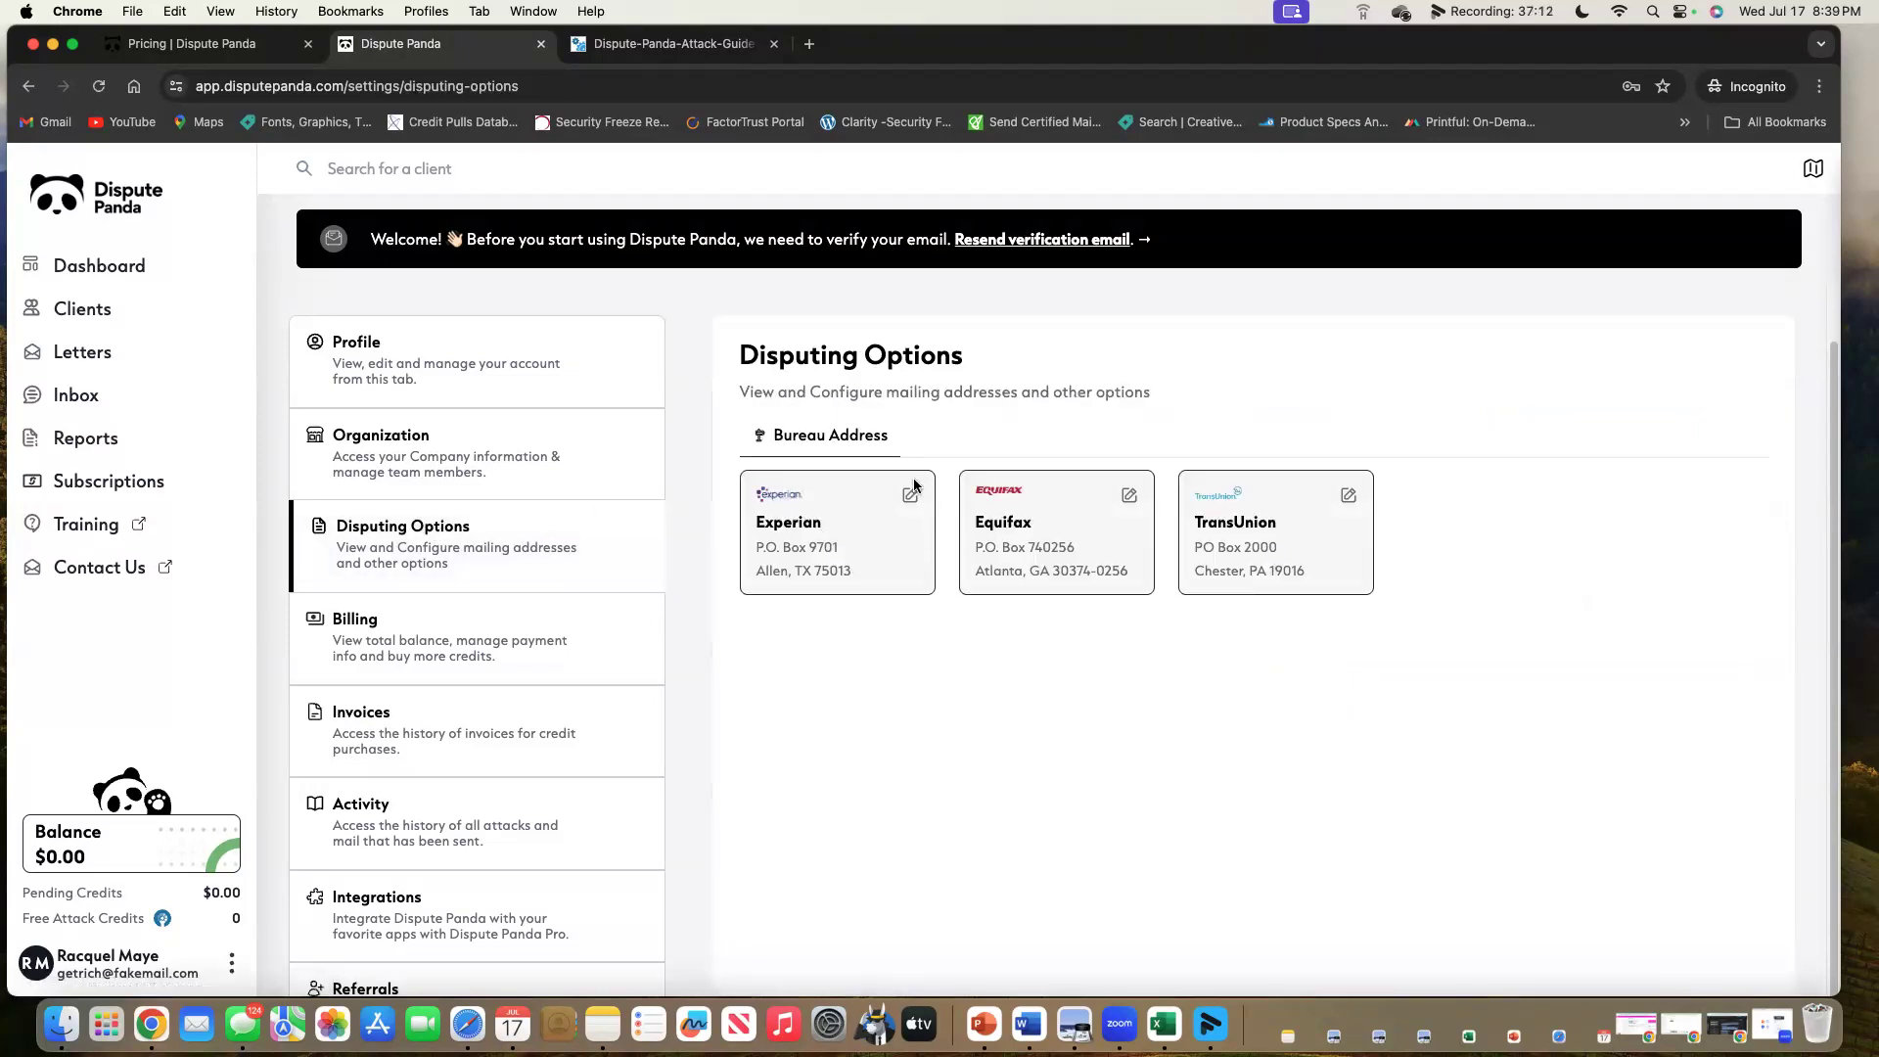
Change the Experian address's last digit to 6, save it, then go to Billing settings.
left_click(908, 493)
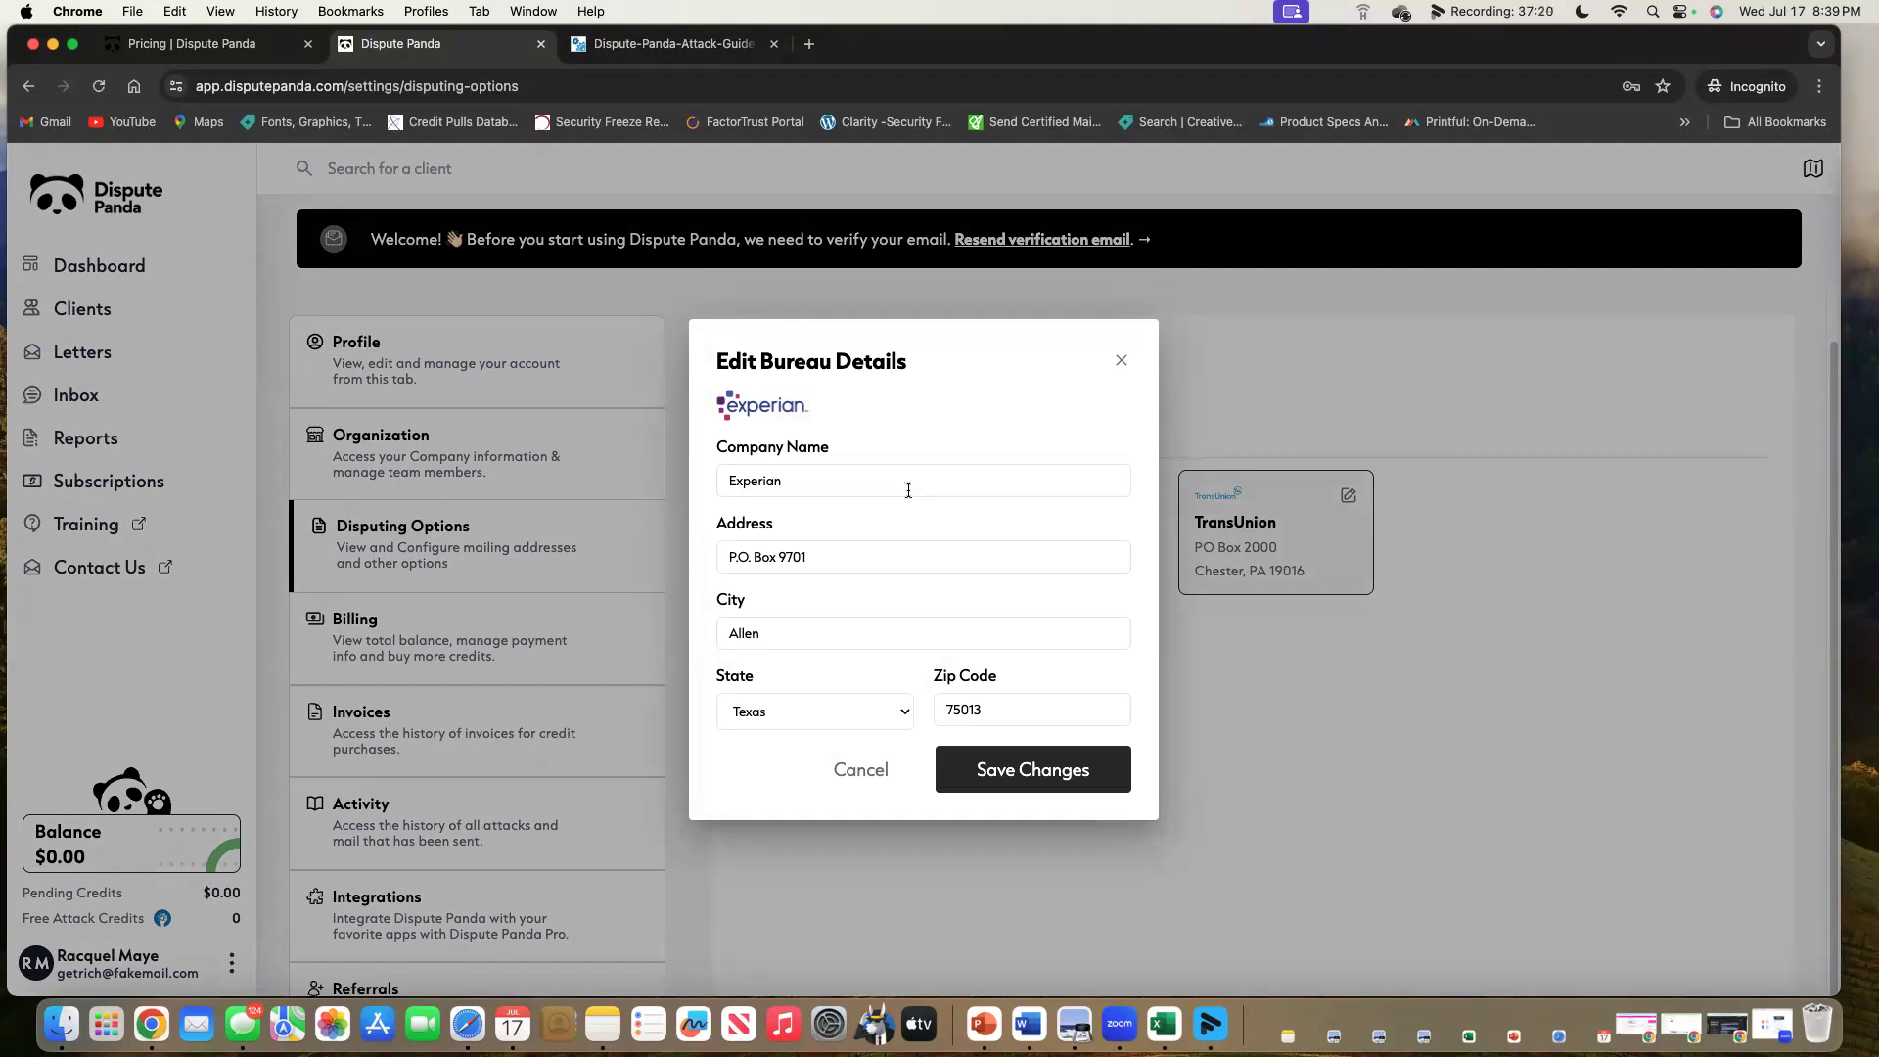
left_click(842, 556)
key("BackSpace")
type("6")
left_click(1054, 771)
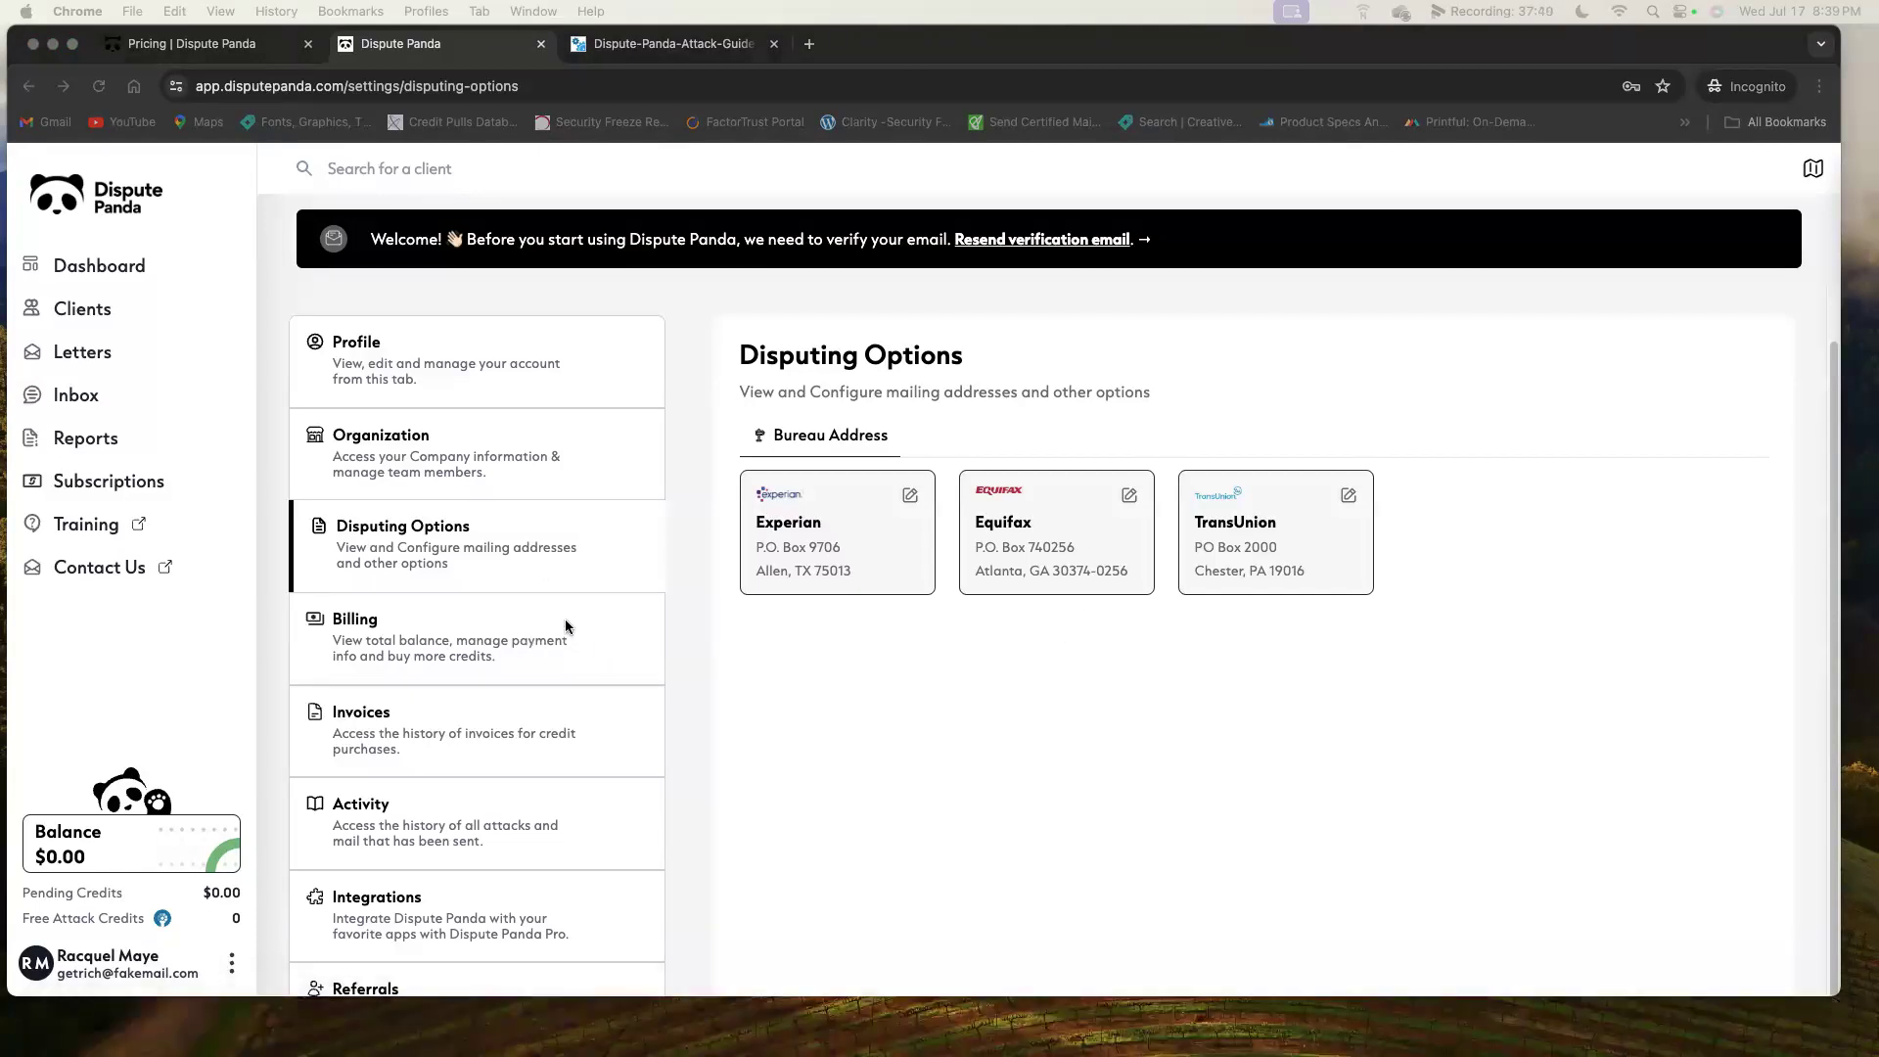
left_click(474, 647)
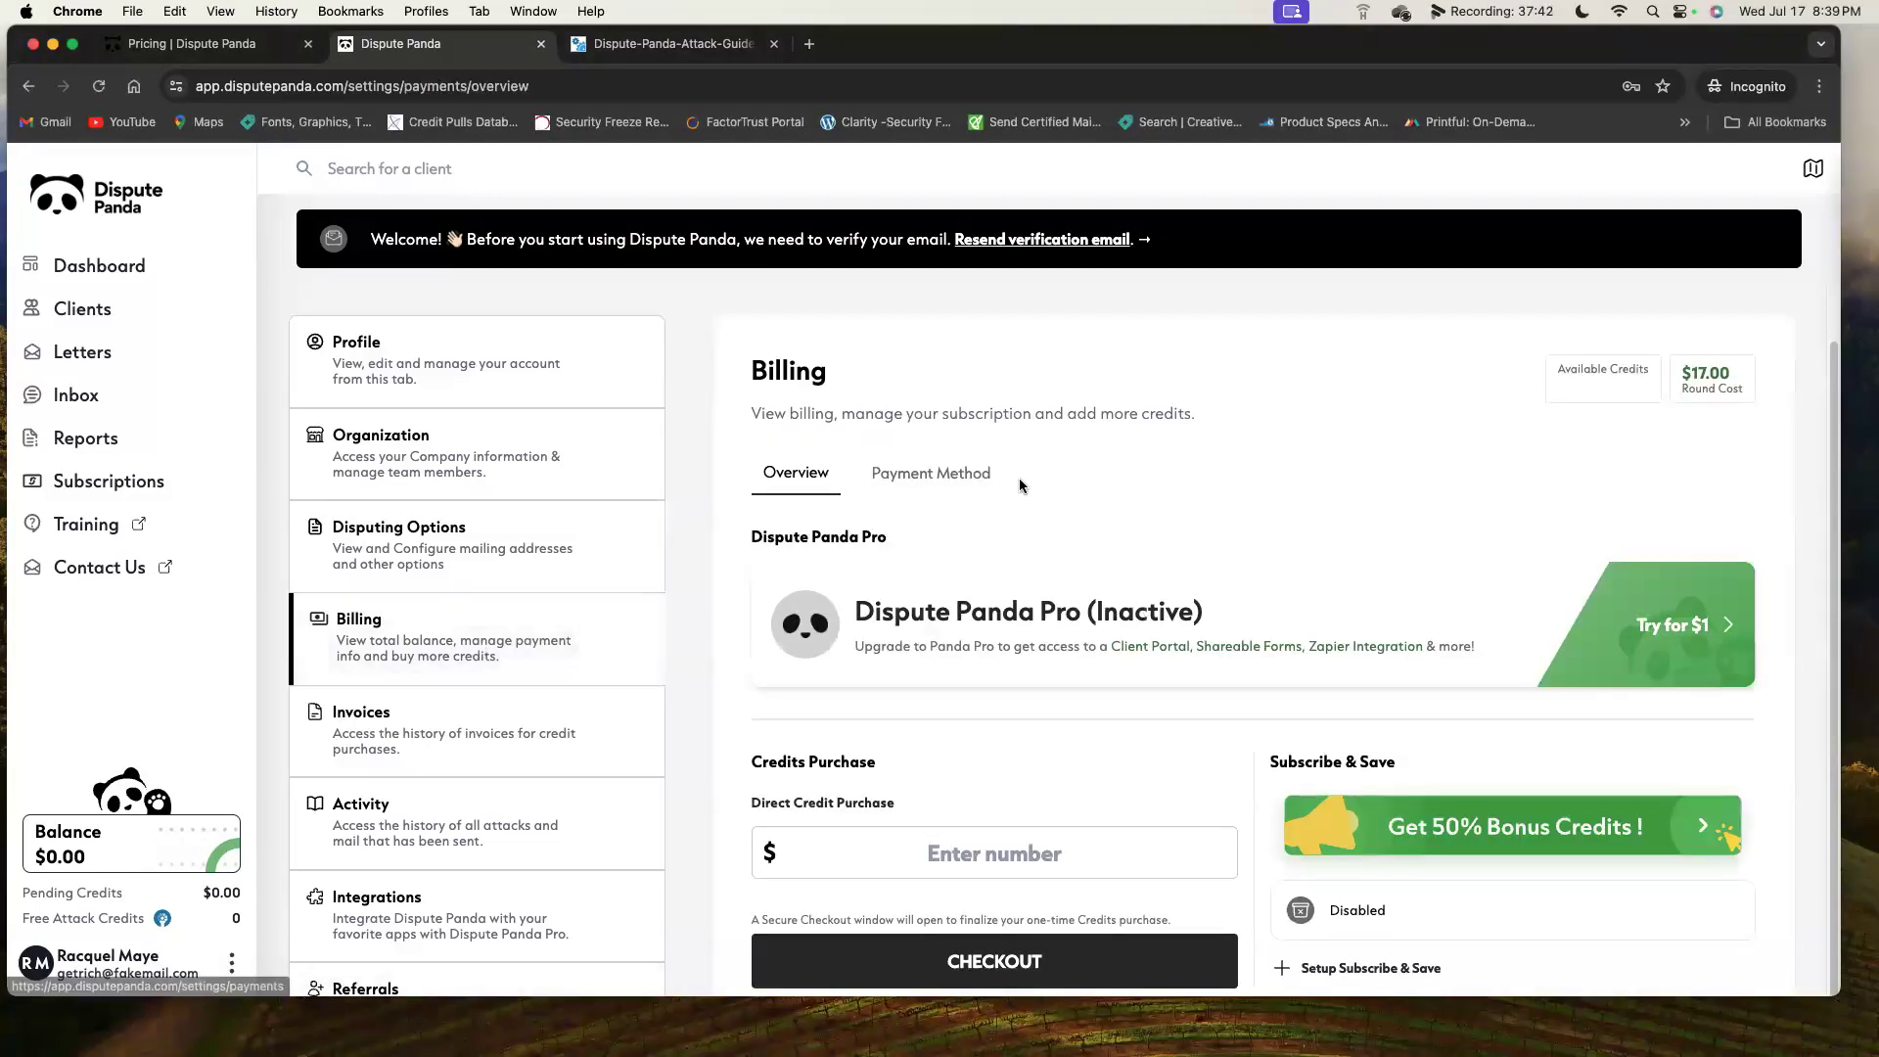
Check Payment Method, return to Overview, and bring up the Get 50% Bonus Credits Subscribe & Save plans.
left_click(956, 476)
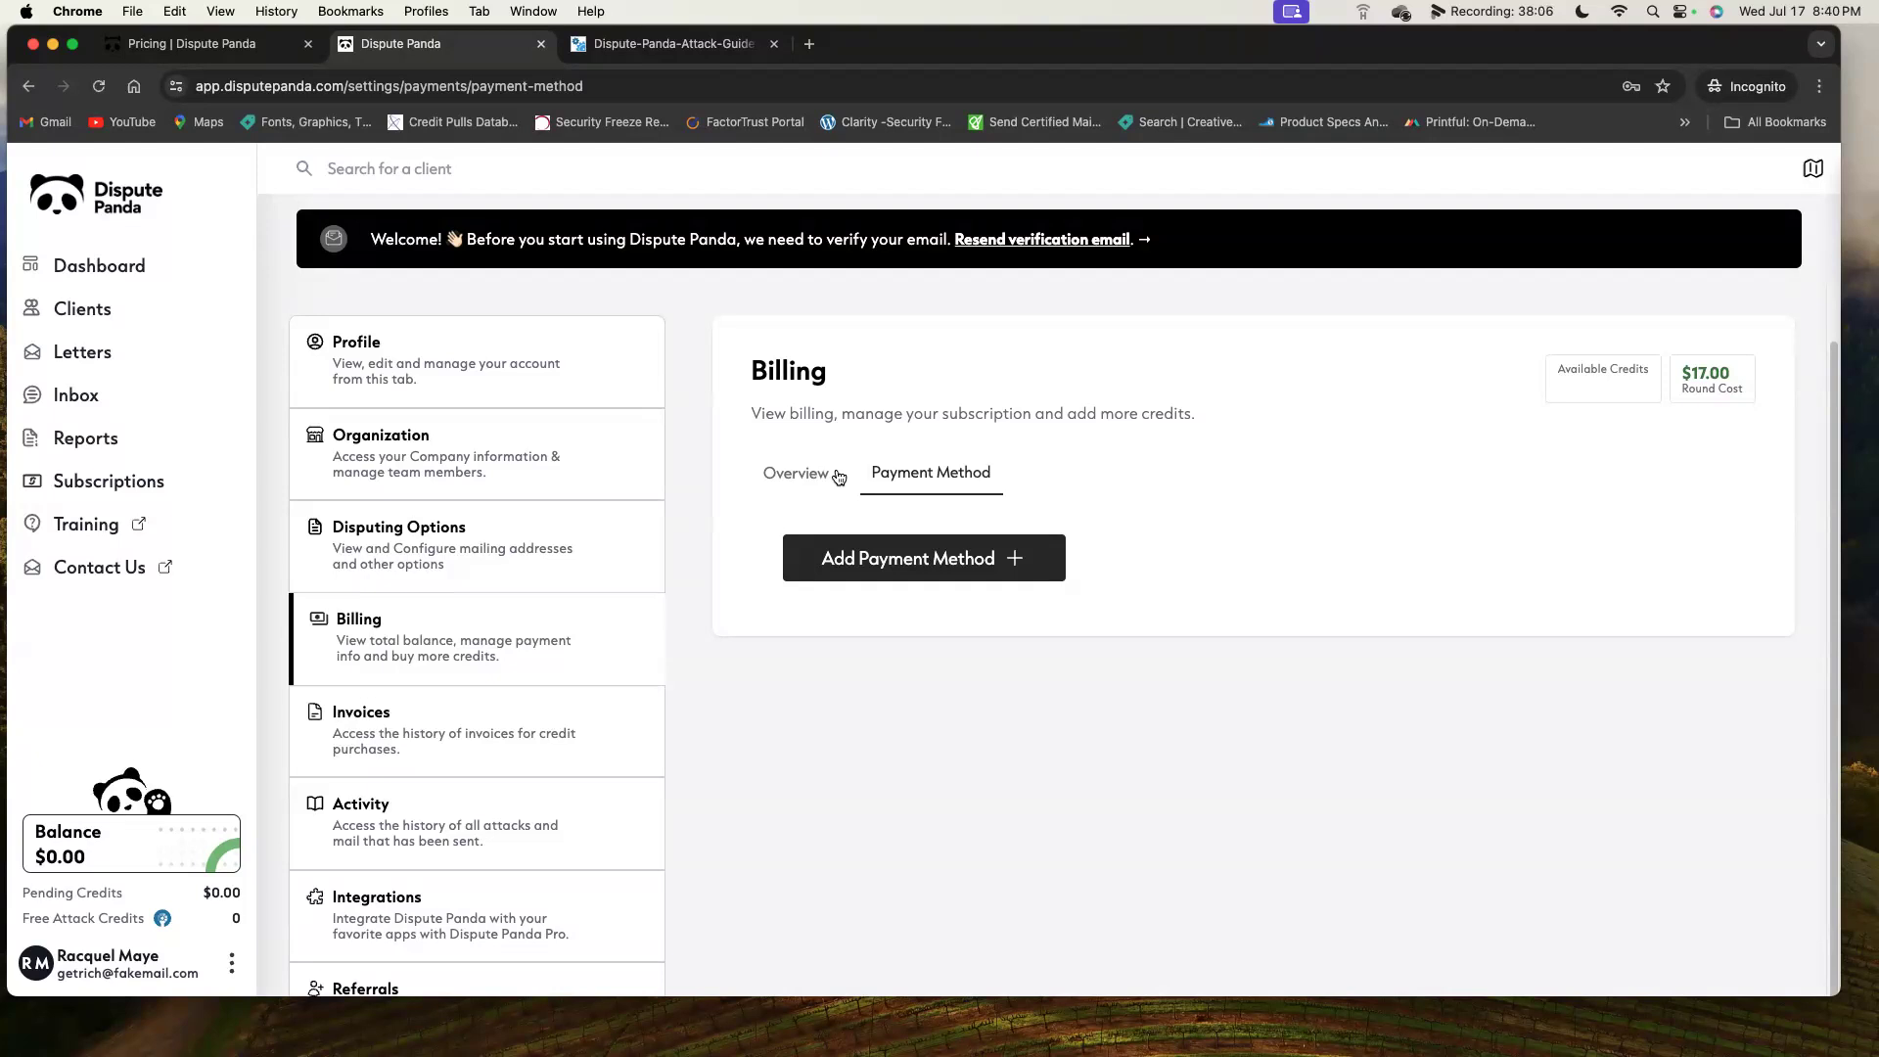
left_click(833, 476)
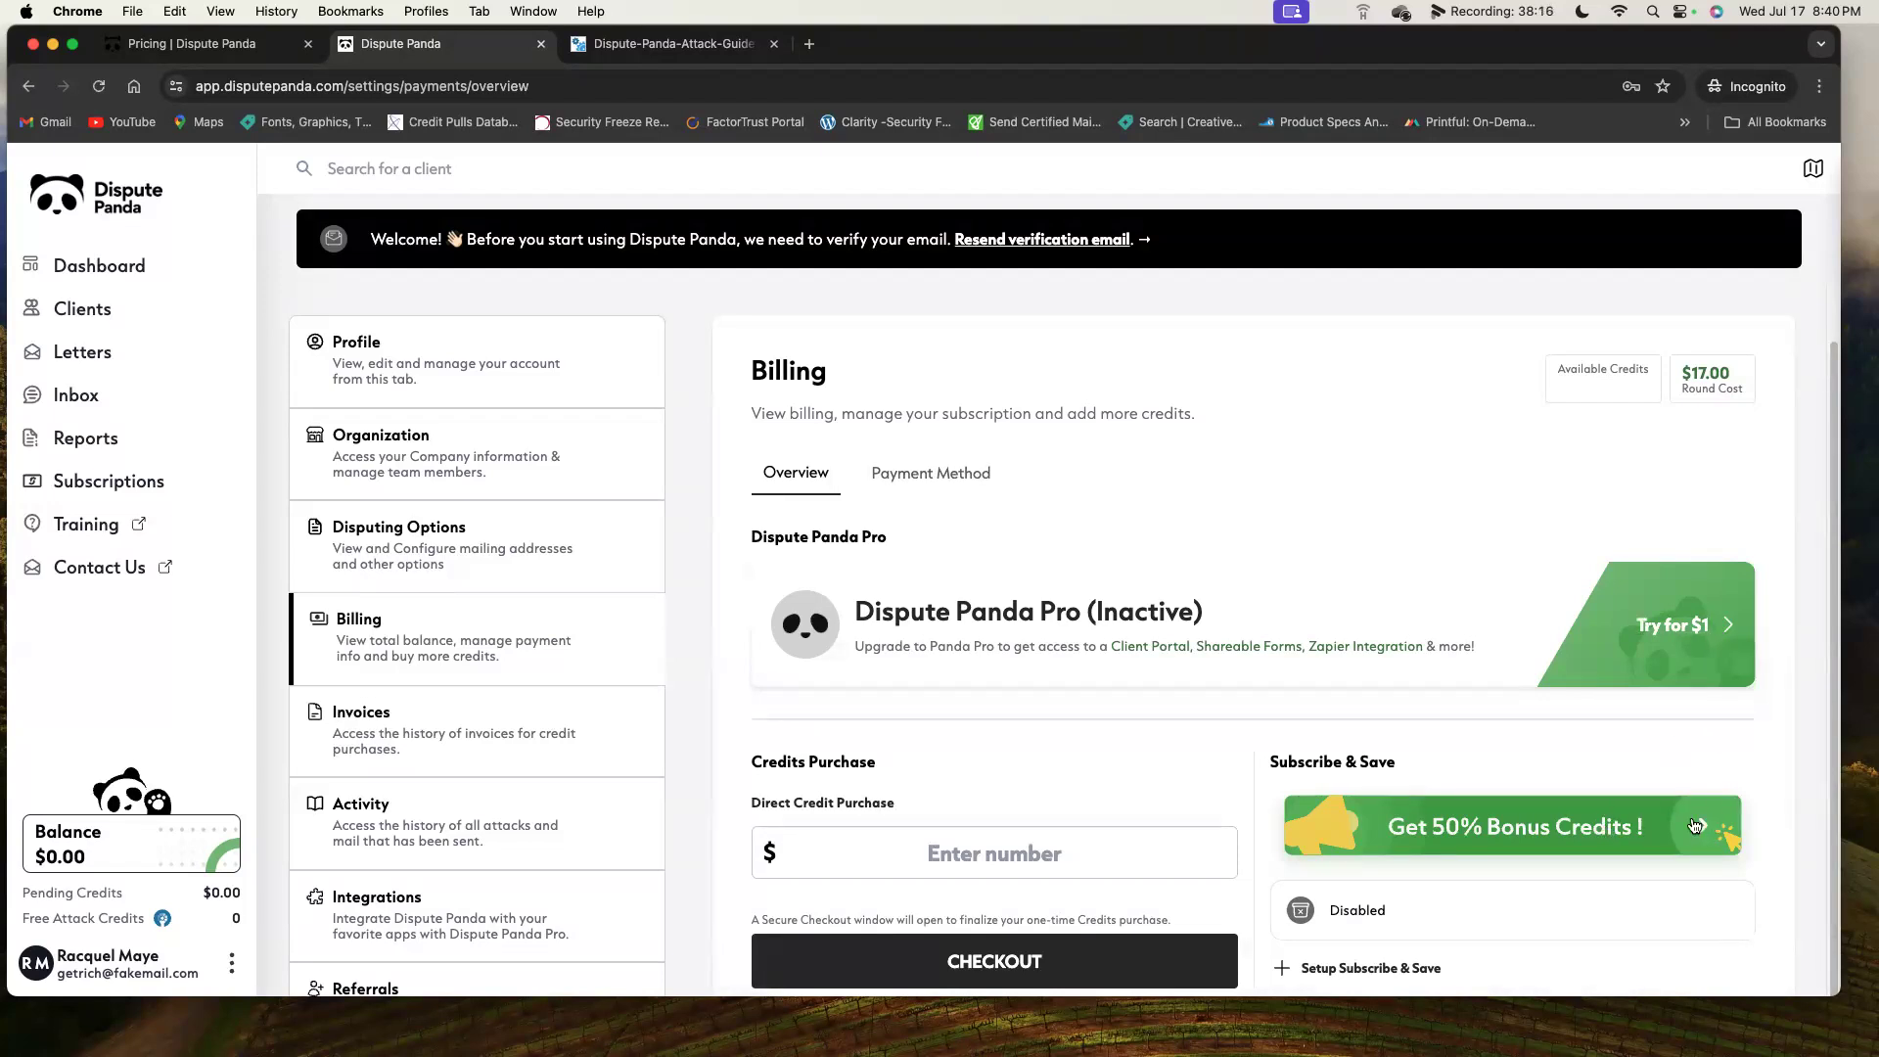
left_click(1632, 830)
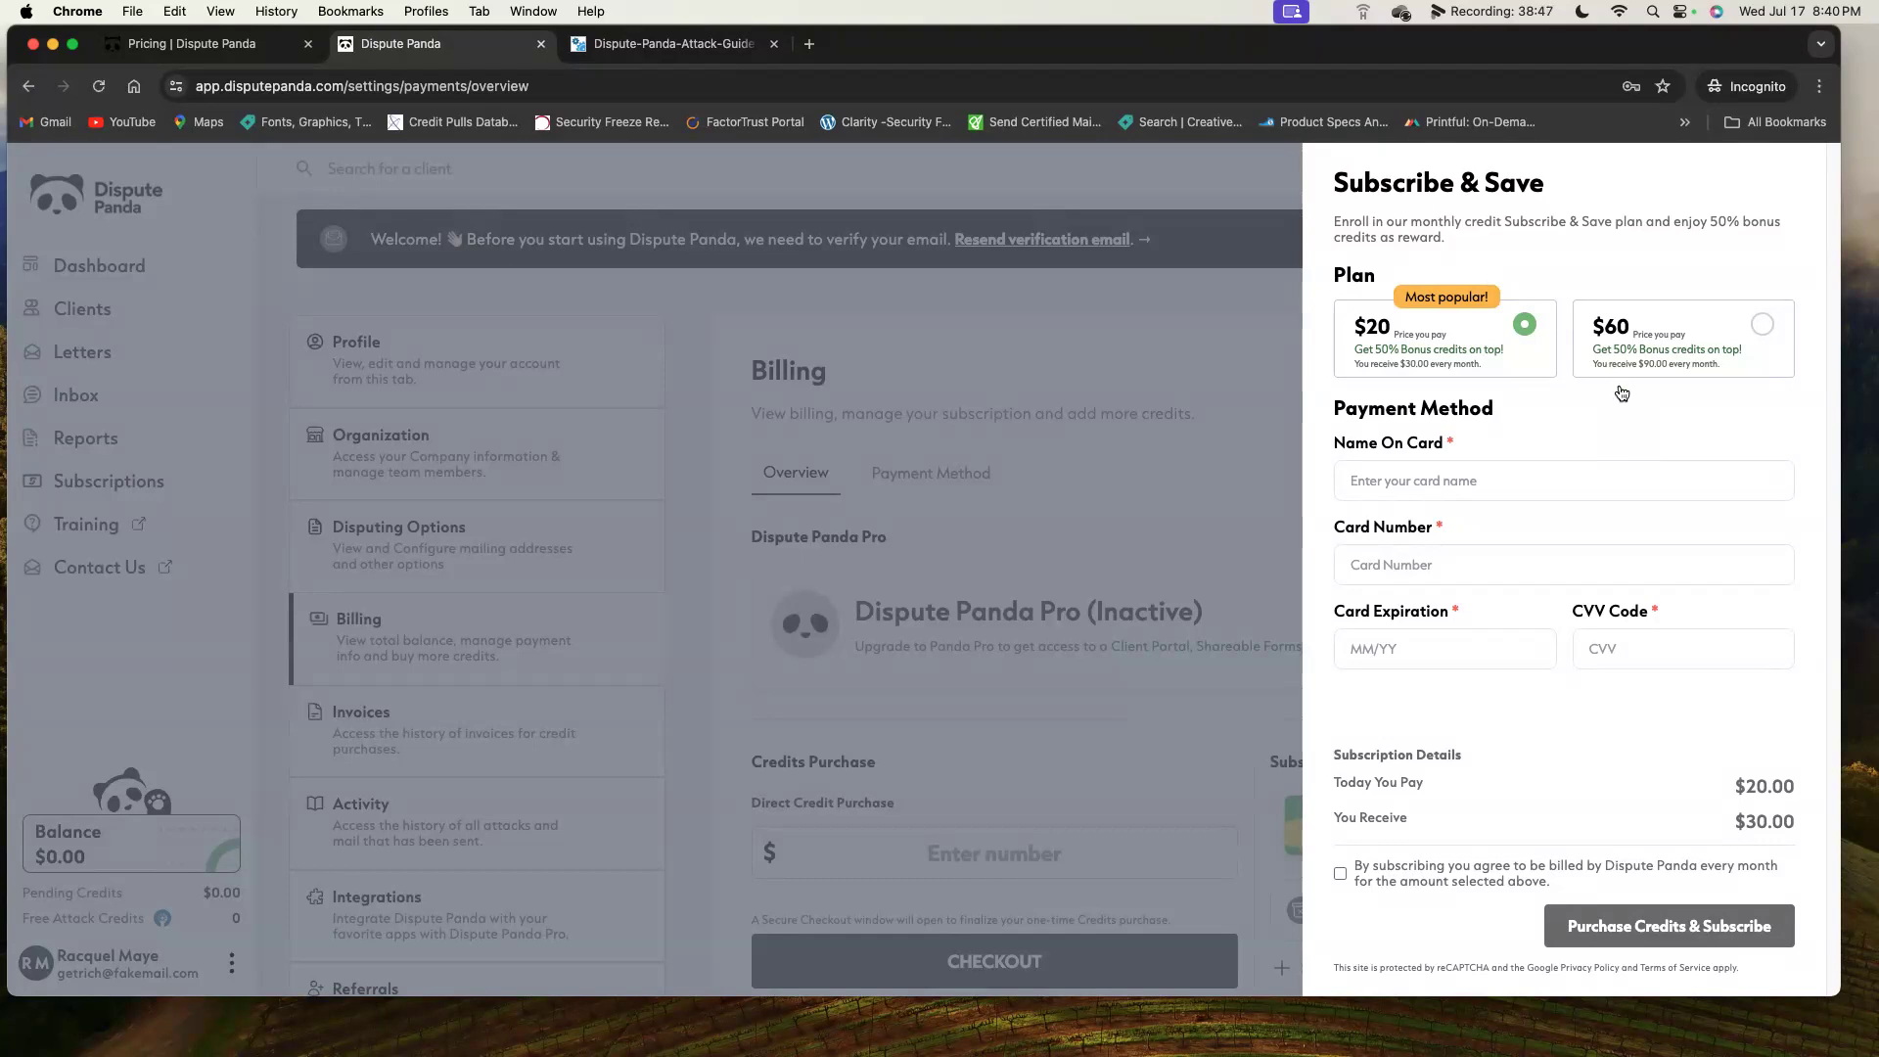
Dismiss the Subscribe & Save plans and enter 100 in the Direct Credit Purchase field.
left_click(1072, 435)
left_click(1065, 859)
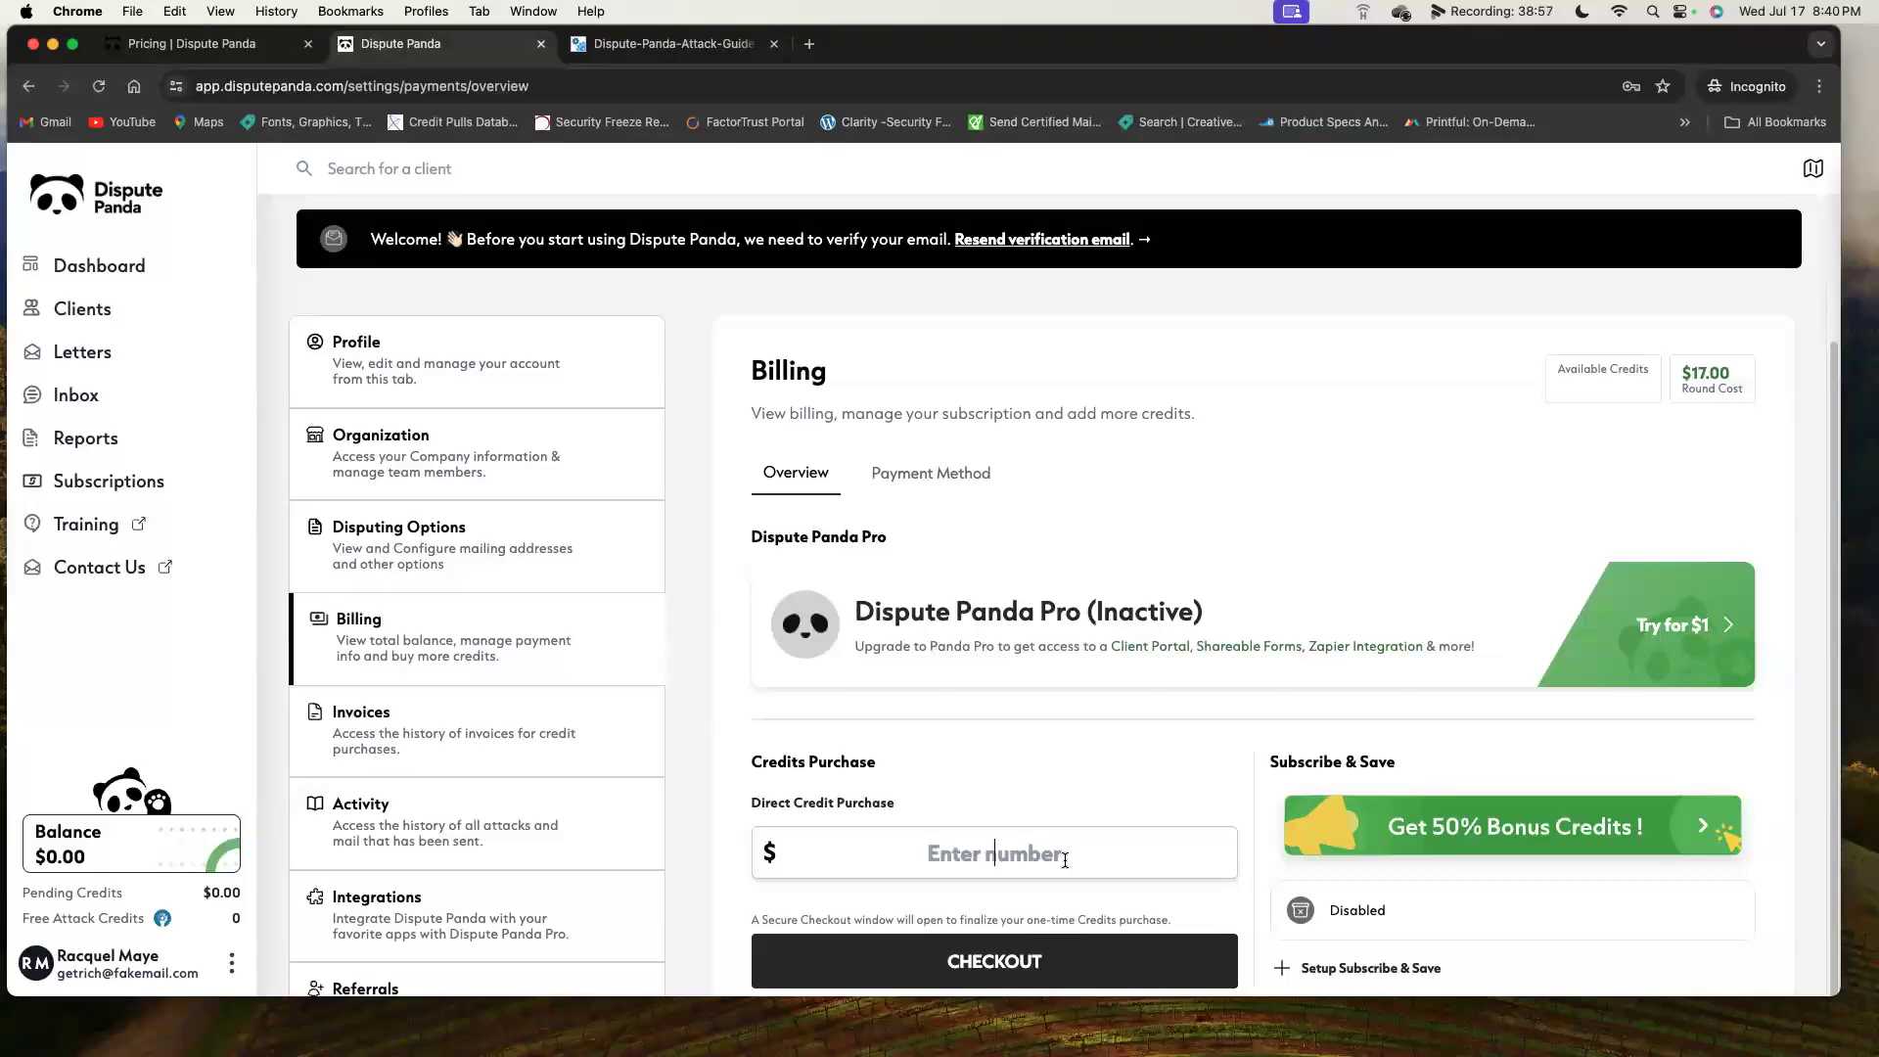
left_click(1065, 859)
type("1")
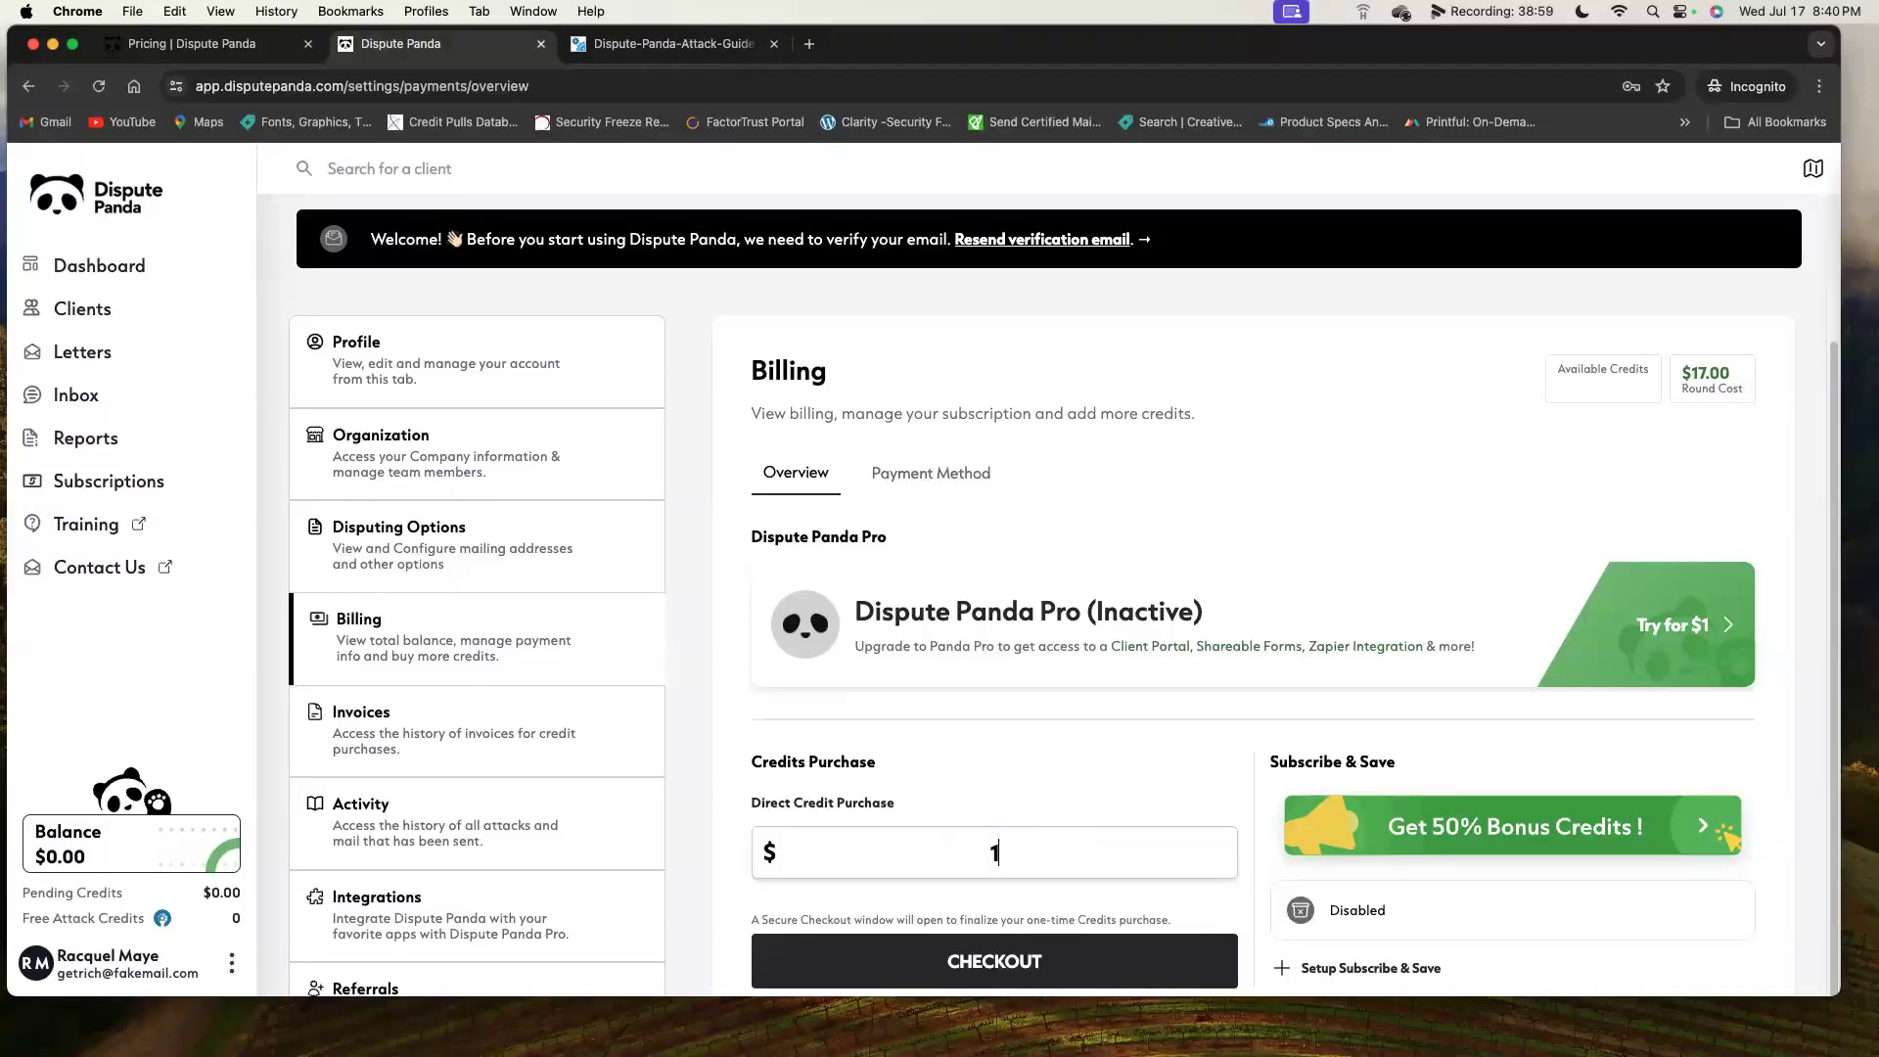
type("00")
Zoom the Attack Guide PDF to 175% to enlarge its attack table.
left_click(666, 43)
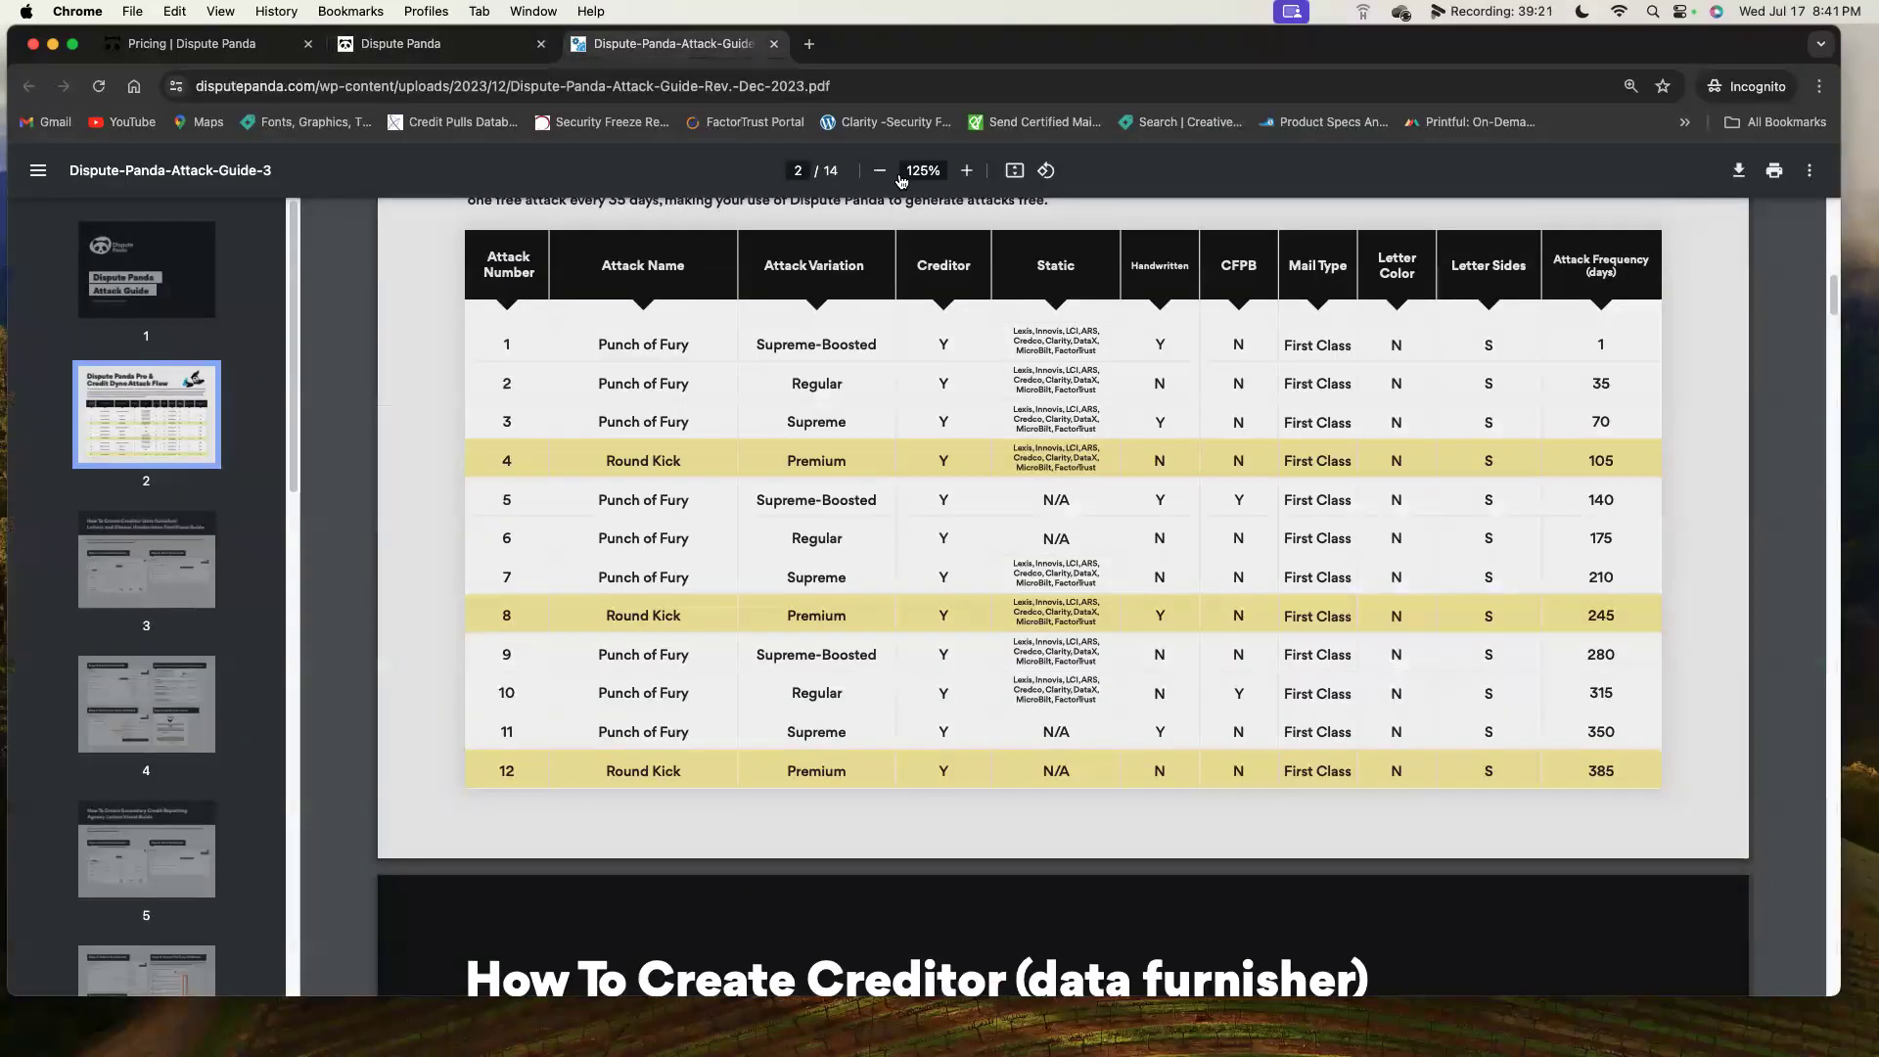
left_click(966, 172)
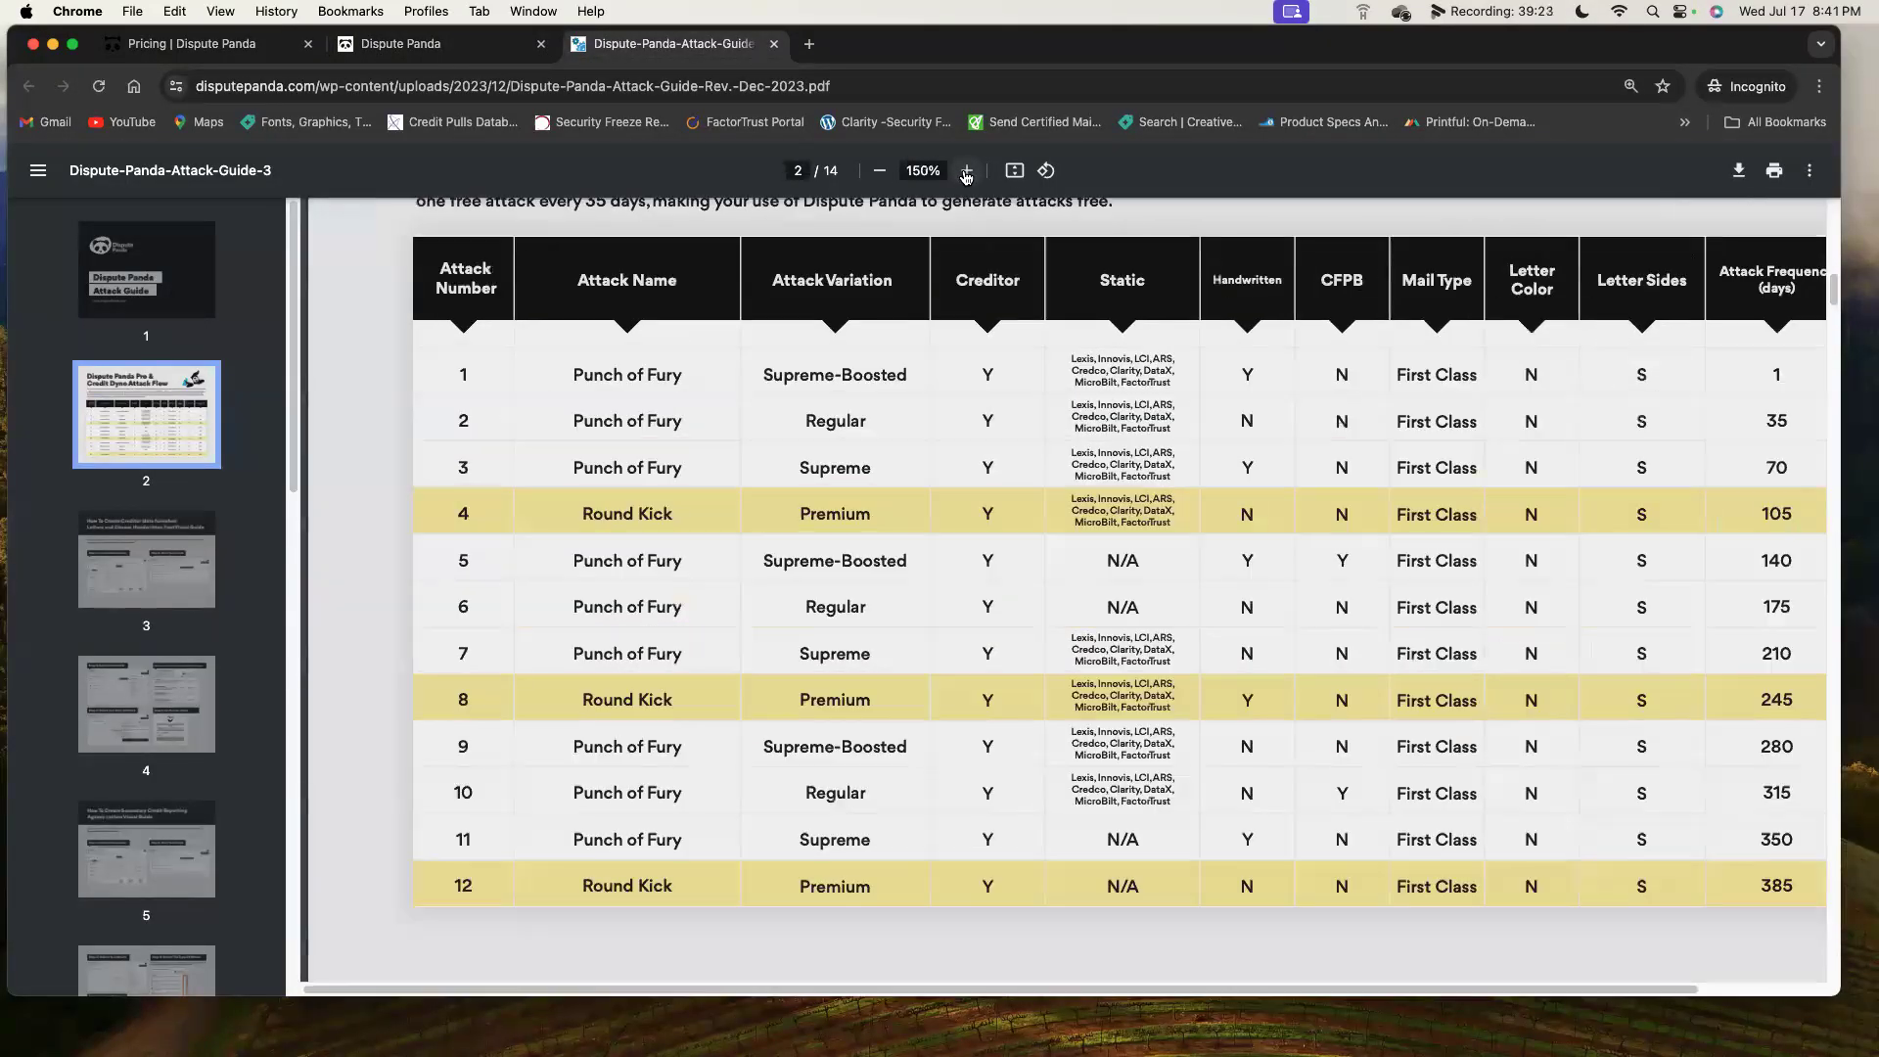
left_click(966, 172)
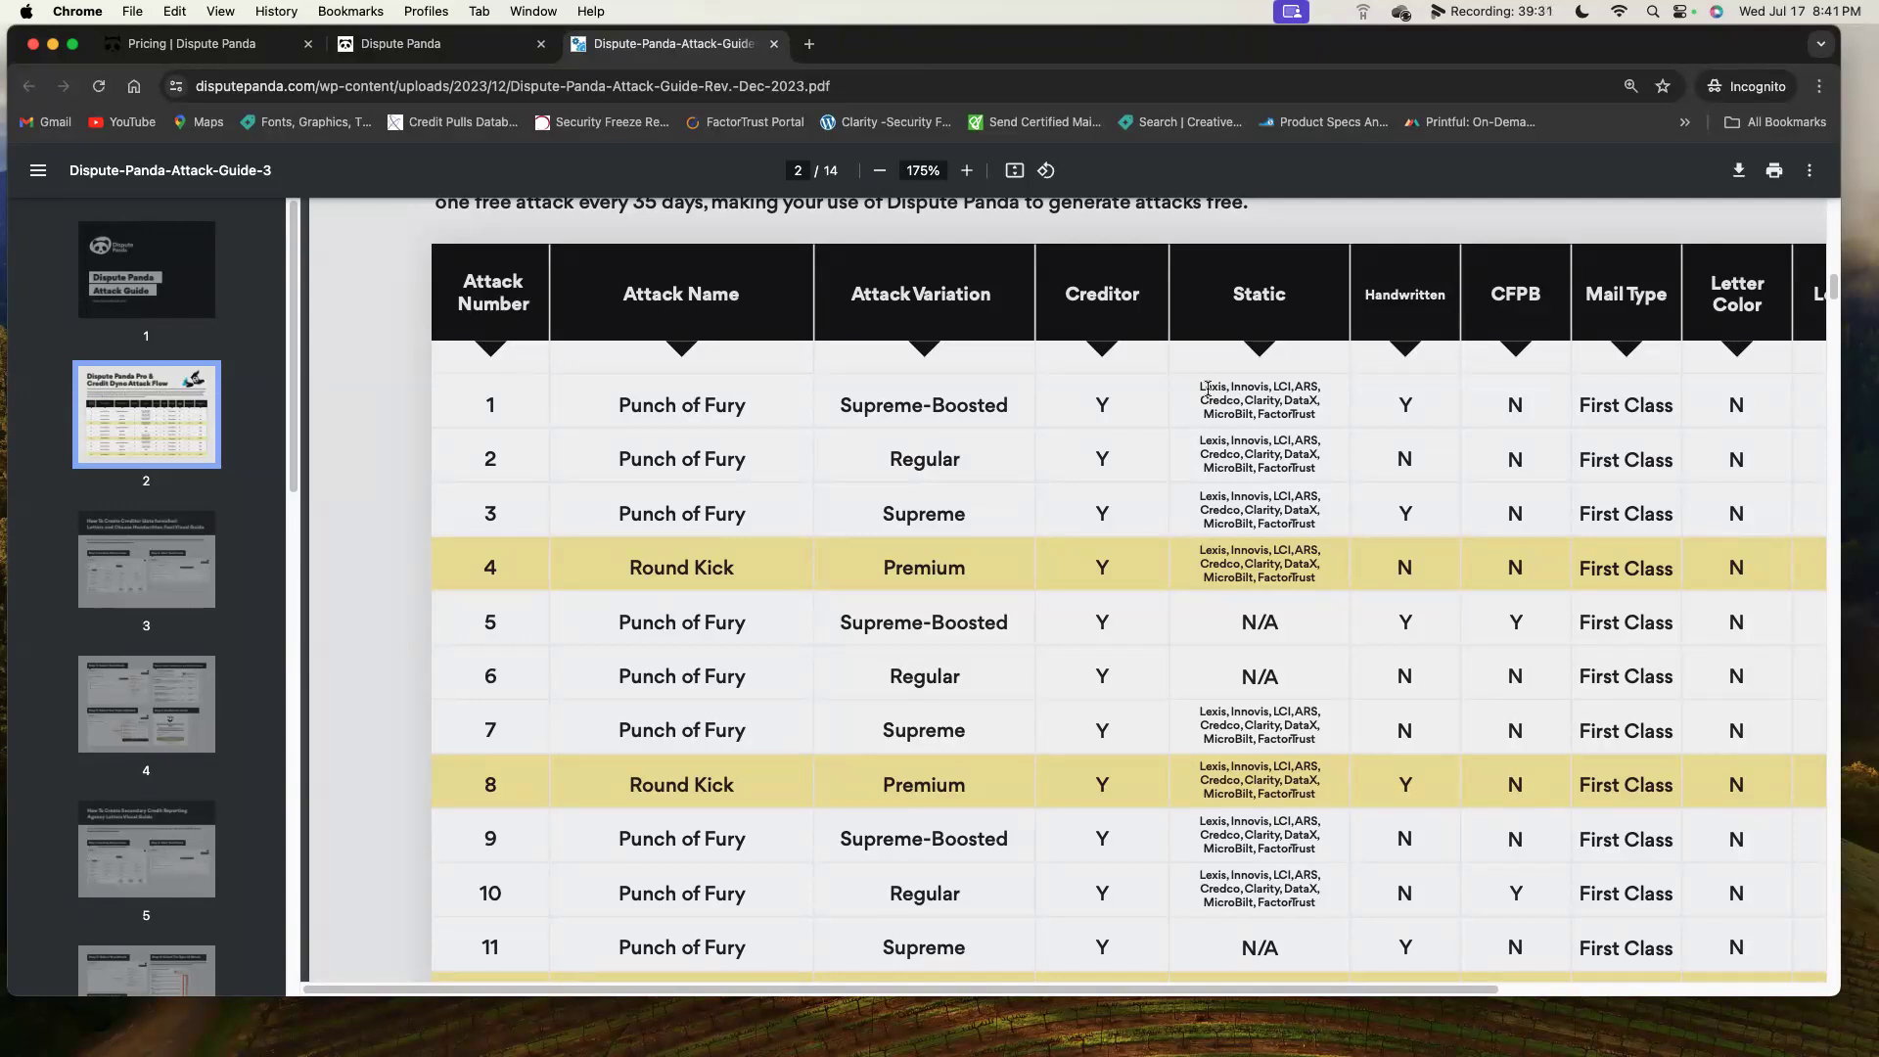
Back on the Billing page, replace the 100 credit amount with 20.
left_click(472, 62)
left_click_drag(1034, 848, 852, 852)
key("BackSpace")
type("20")
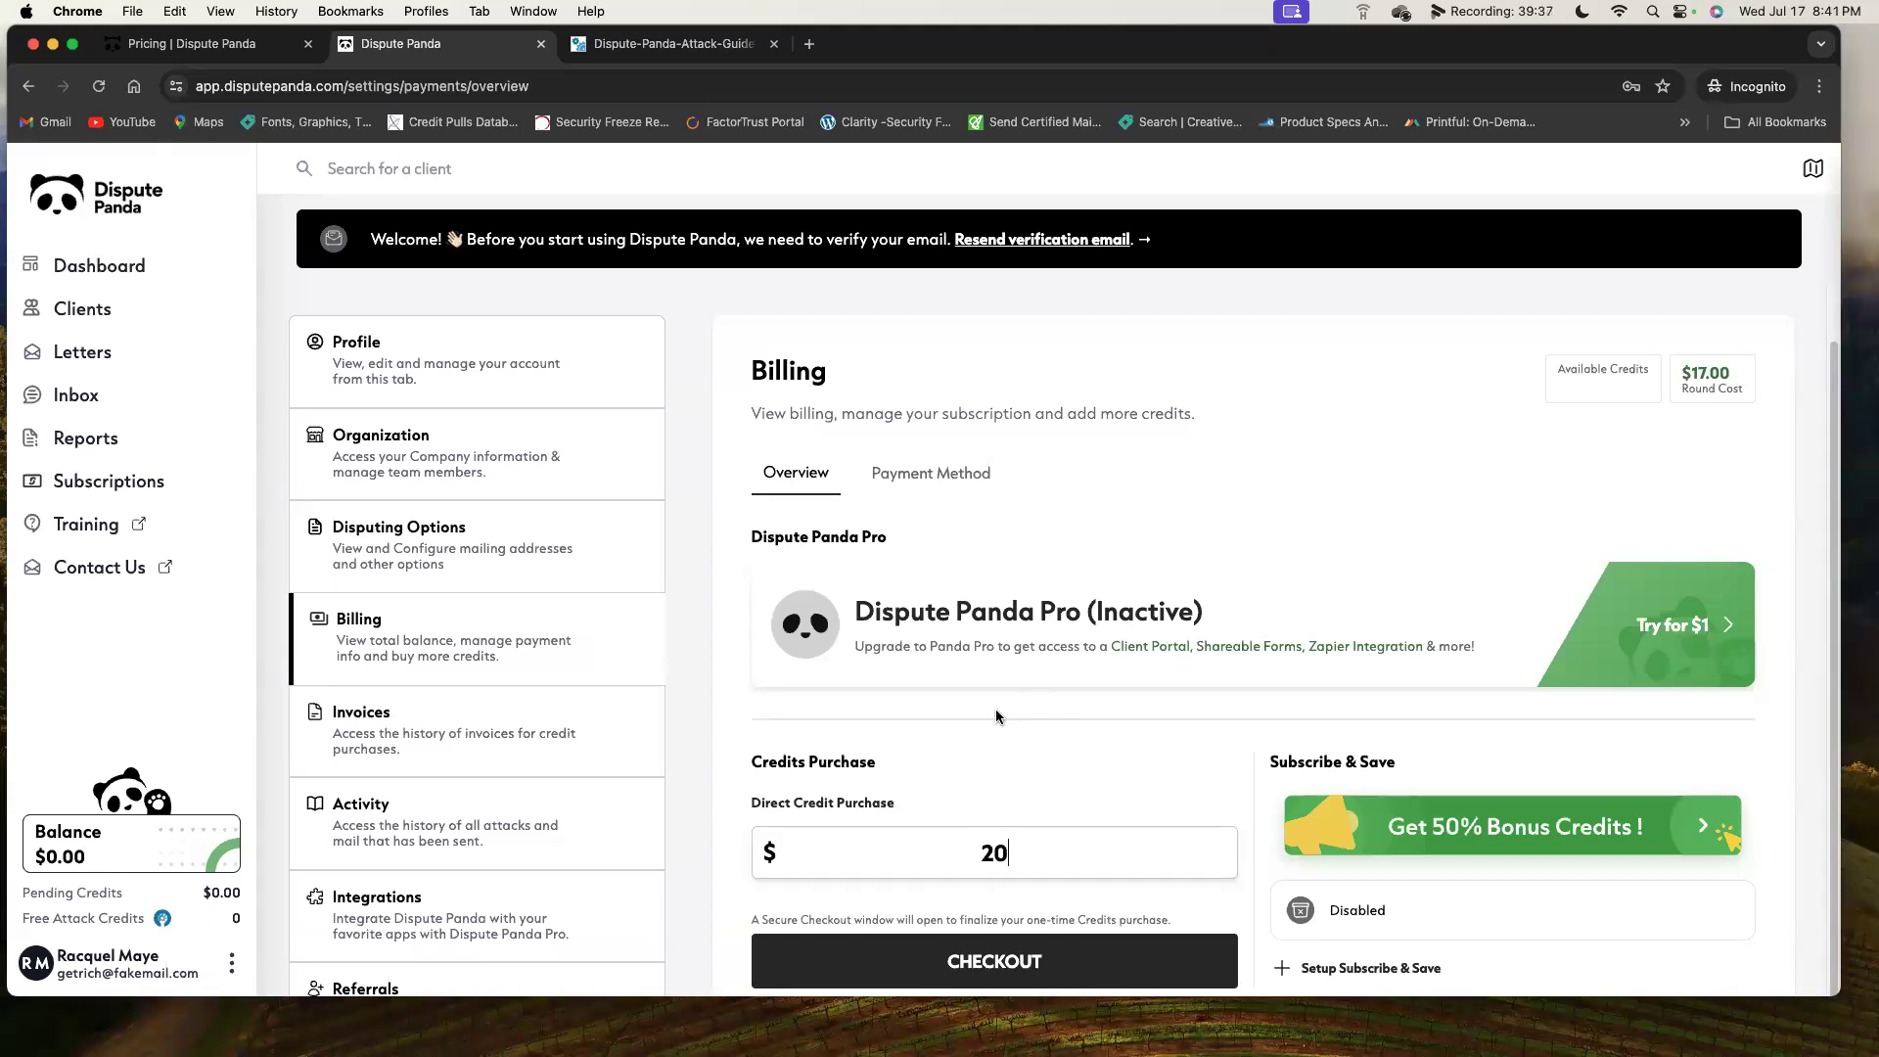
Check the Invoices (Panda PRO) and Activity (Mailing, Attack Credits) histories, then go to Integrations.
left_click(507, 748)
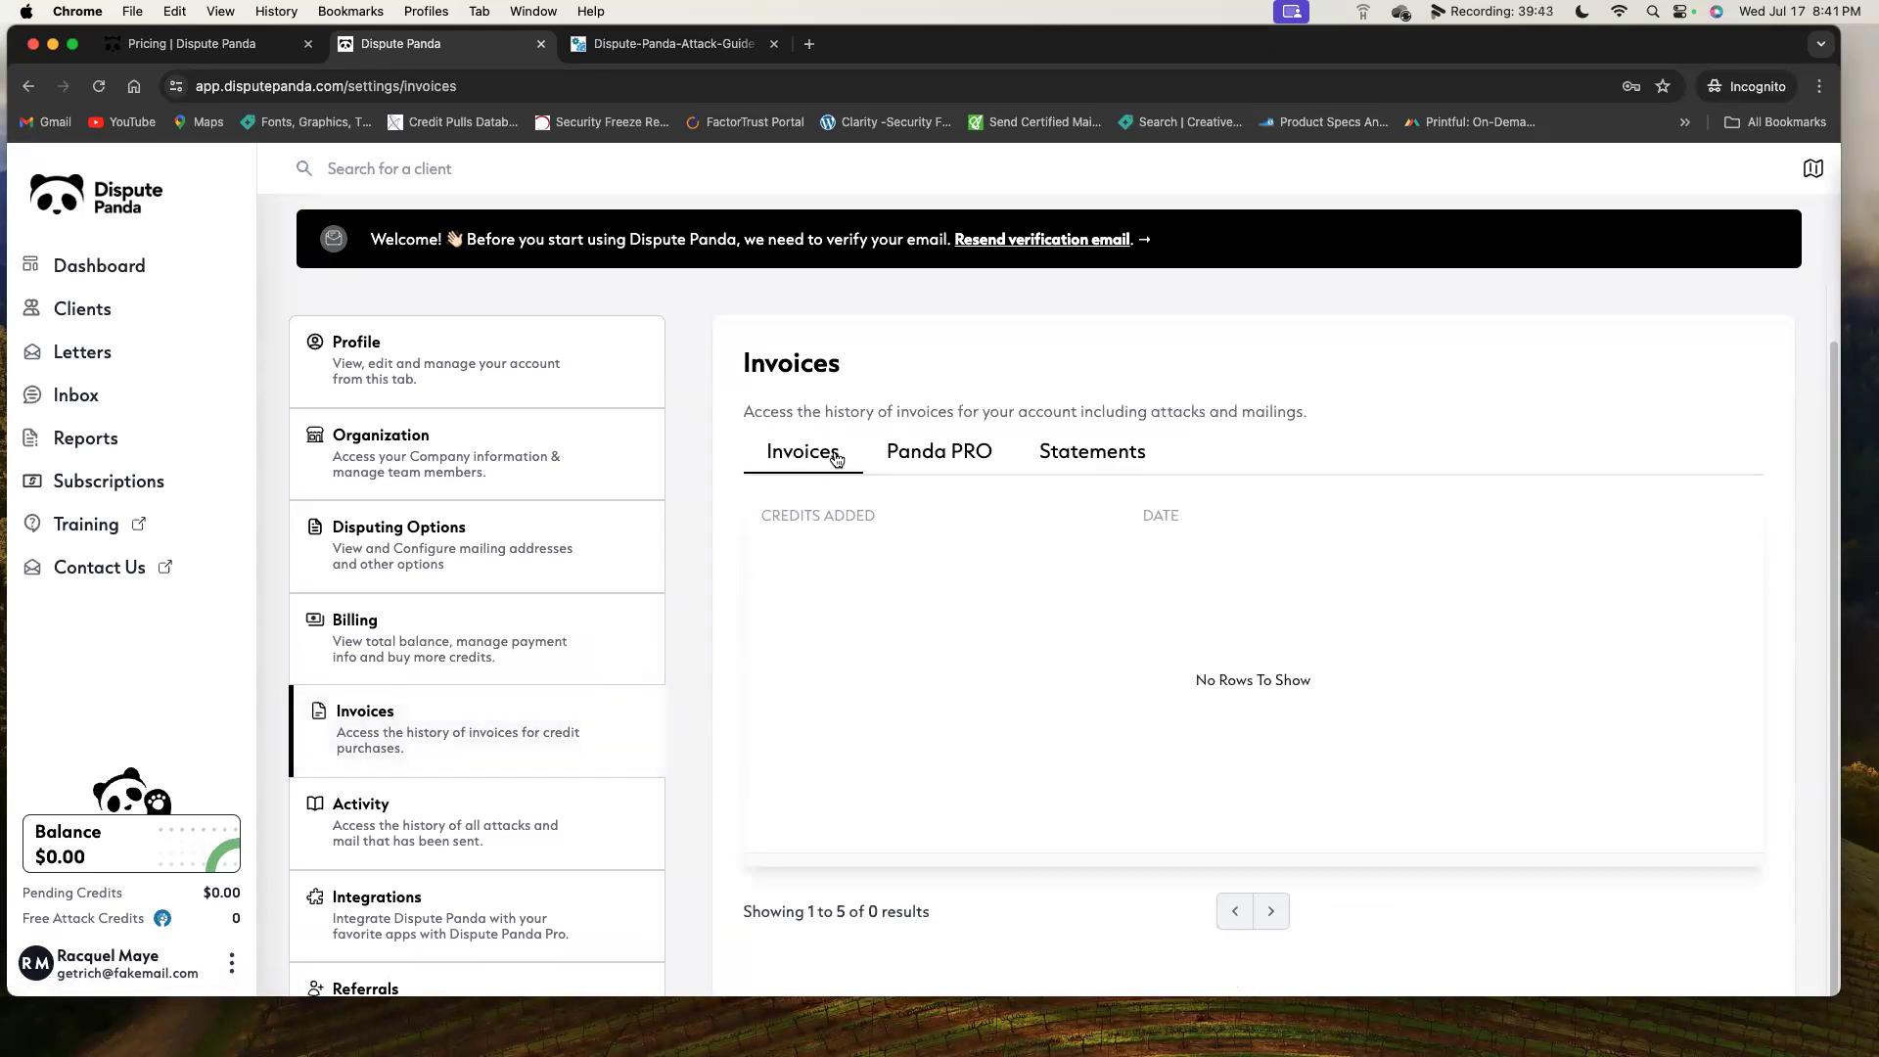
left_click(941, 465)
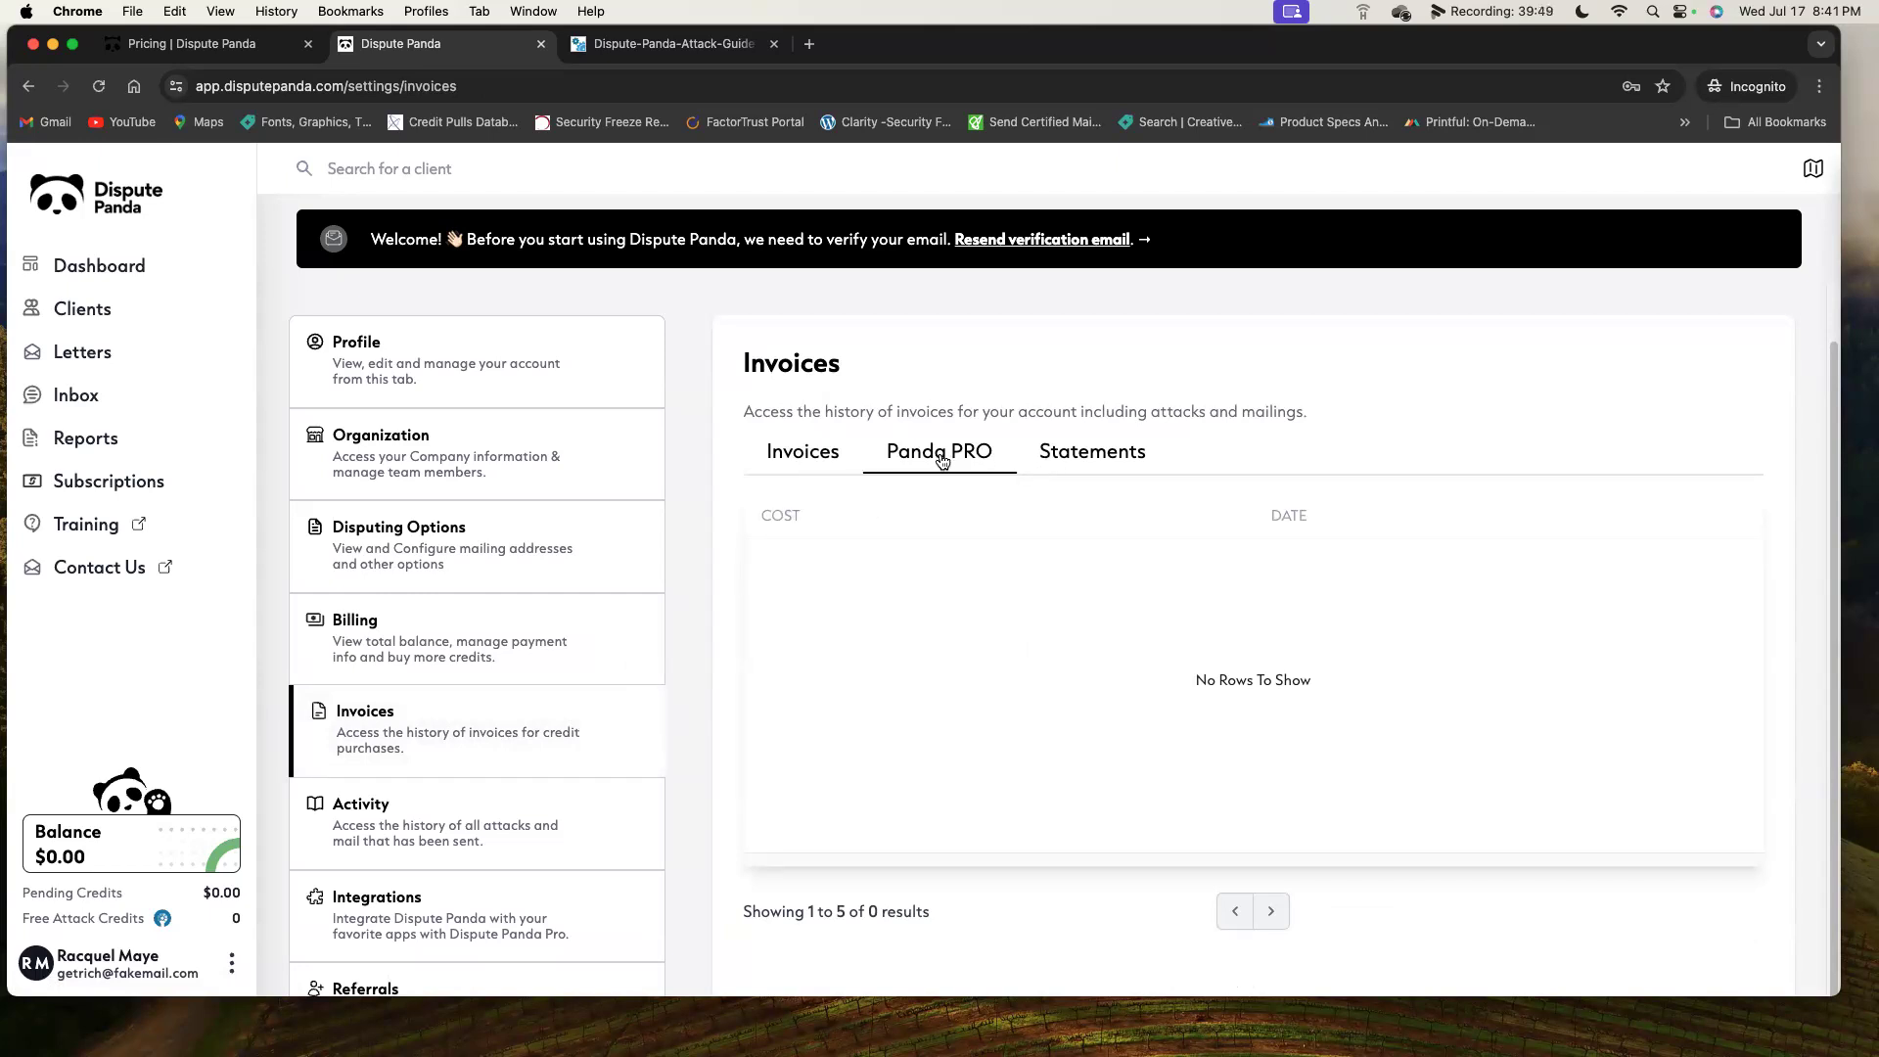
left_click(555, 814)
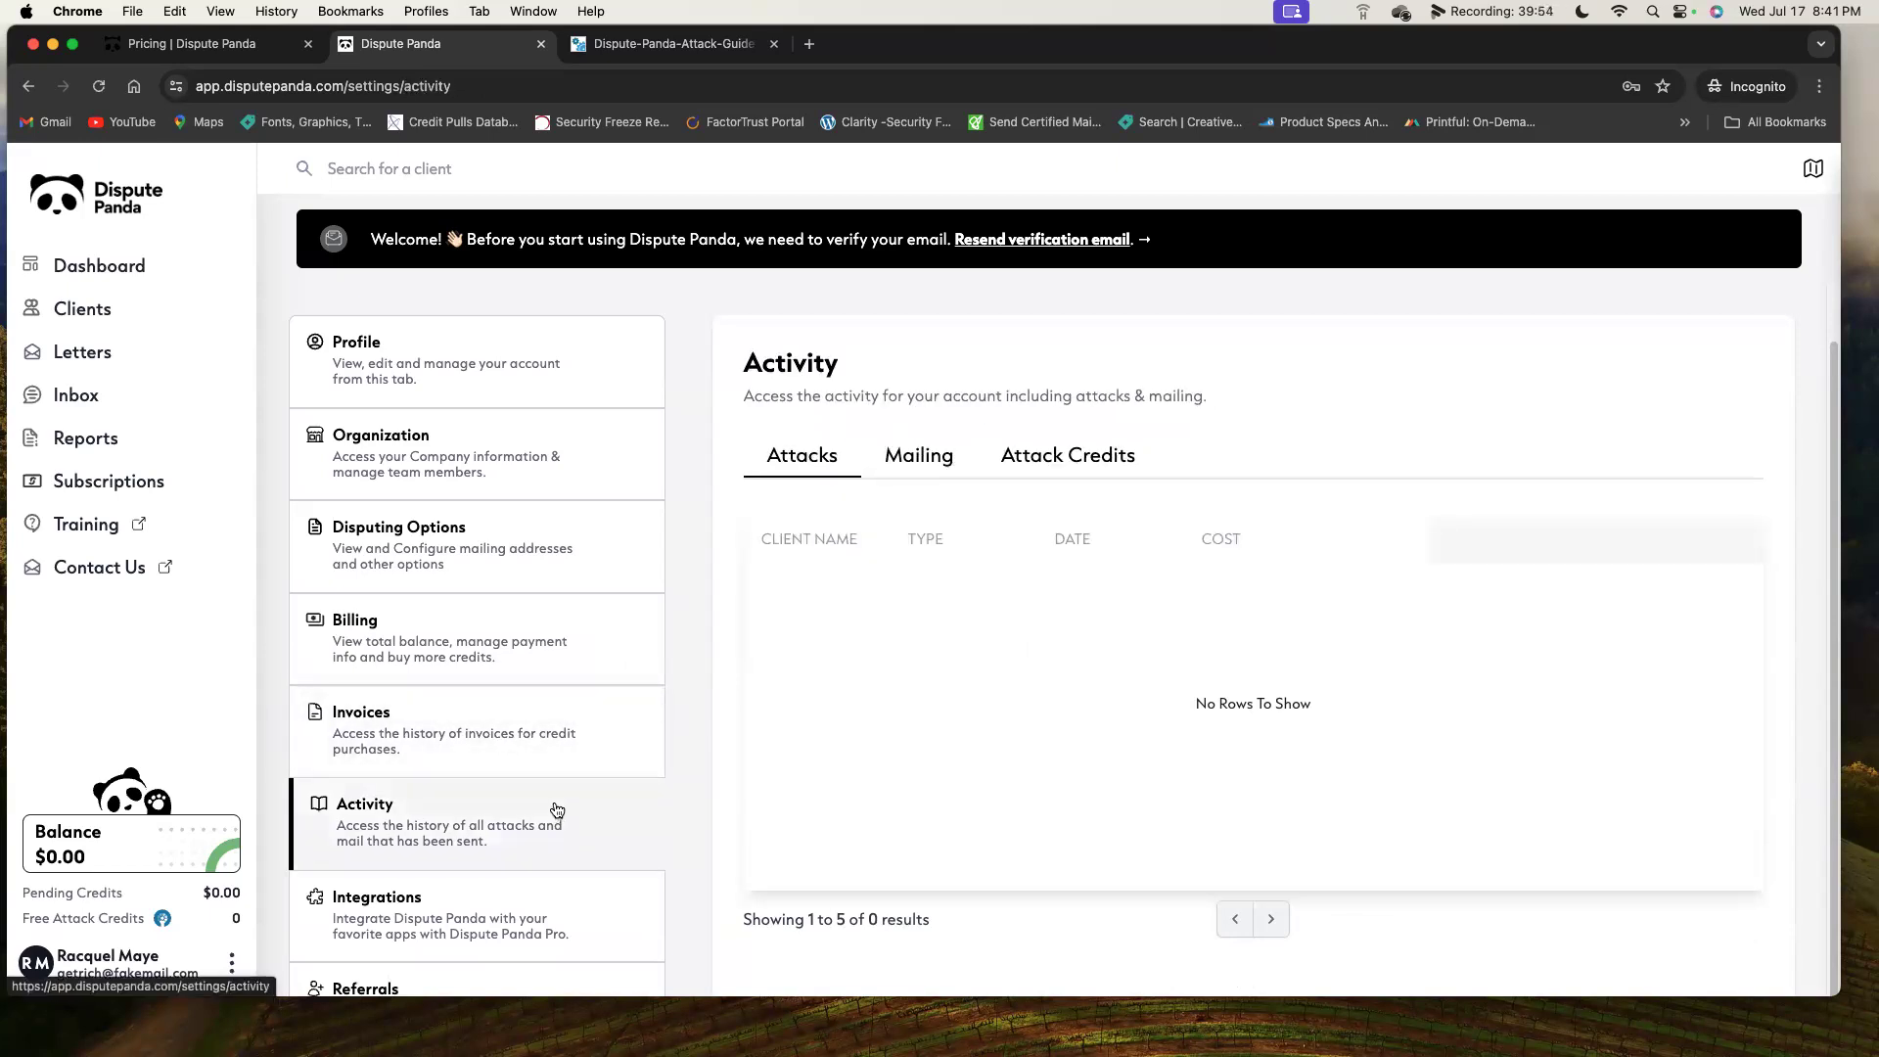
left_click(950, 467)
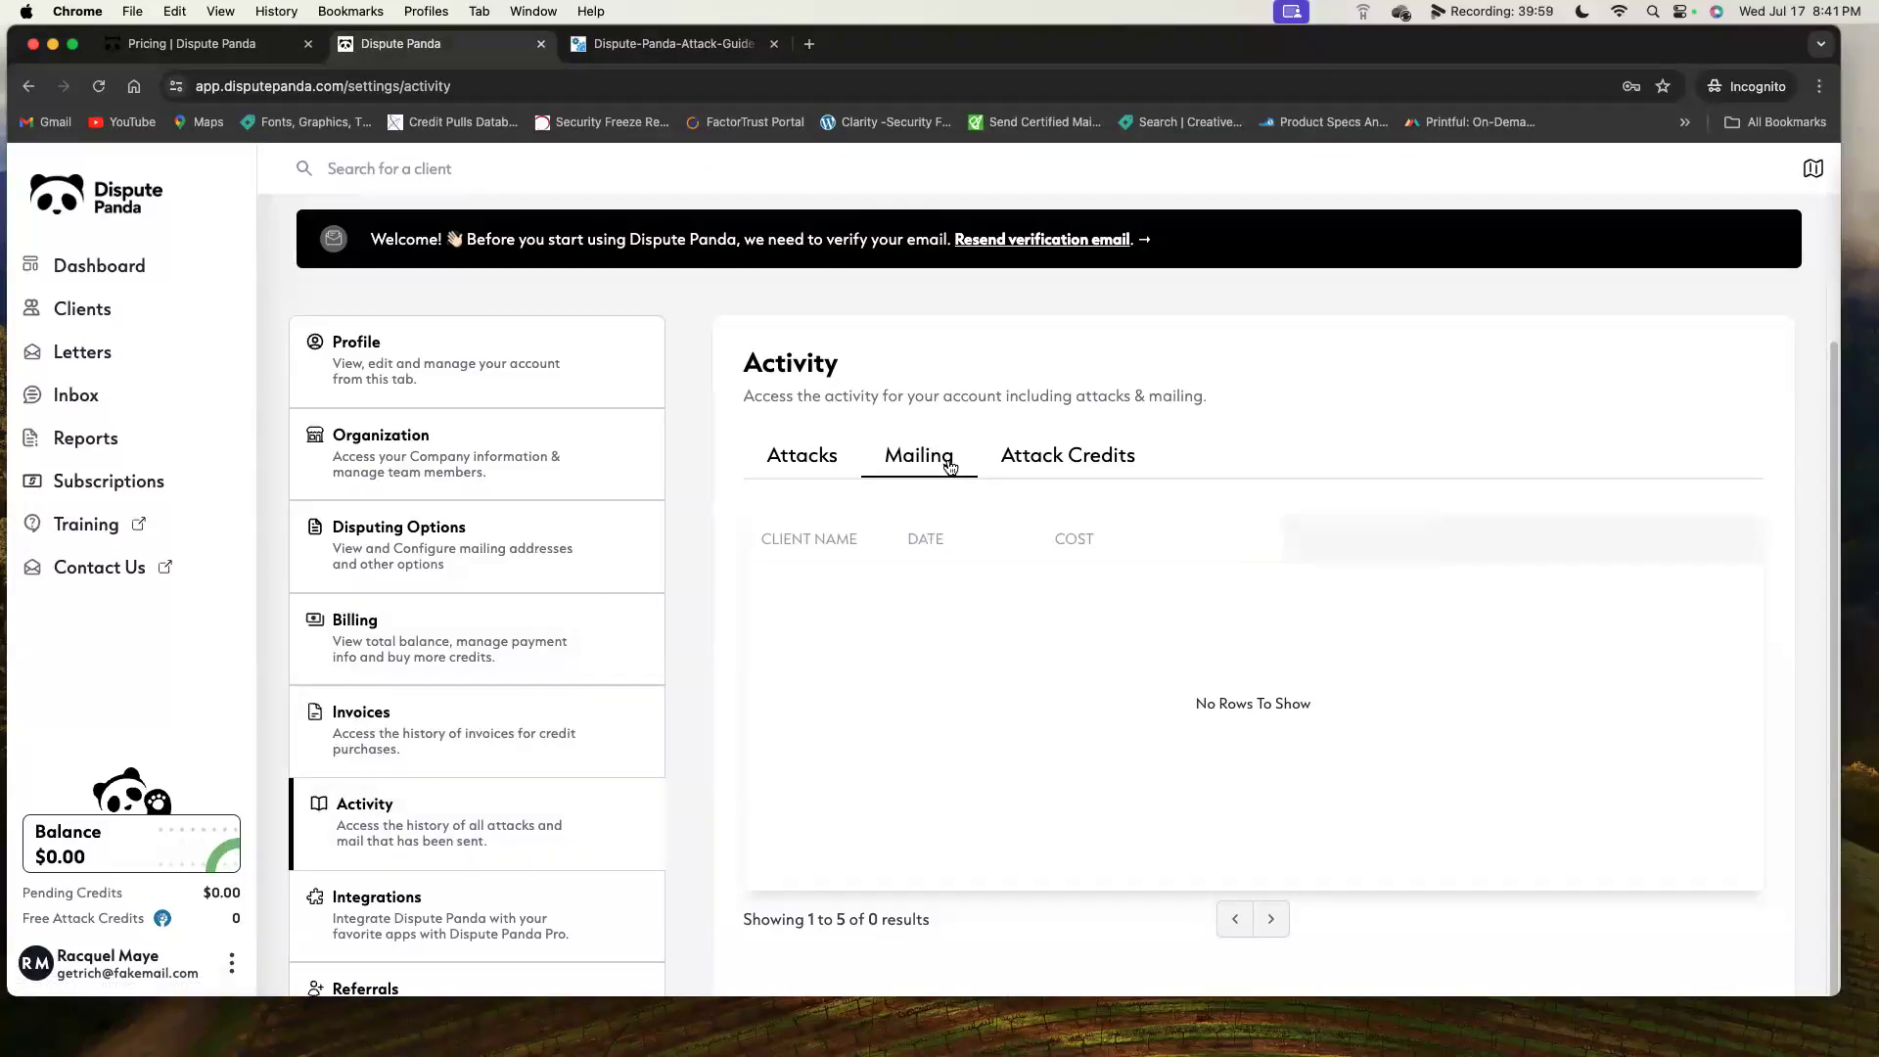
left_click(1089, 458)
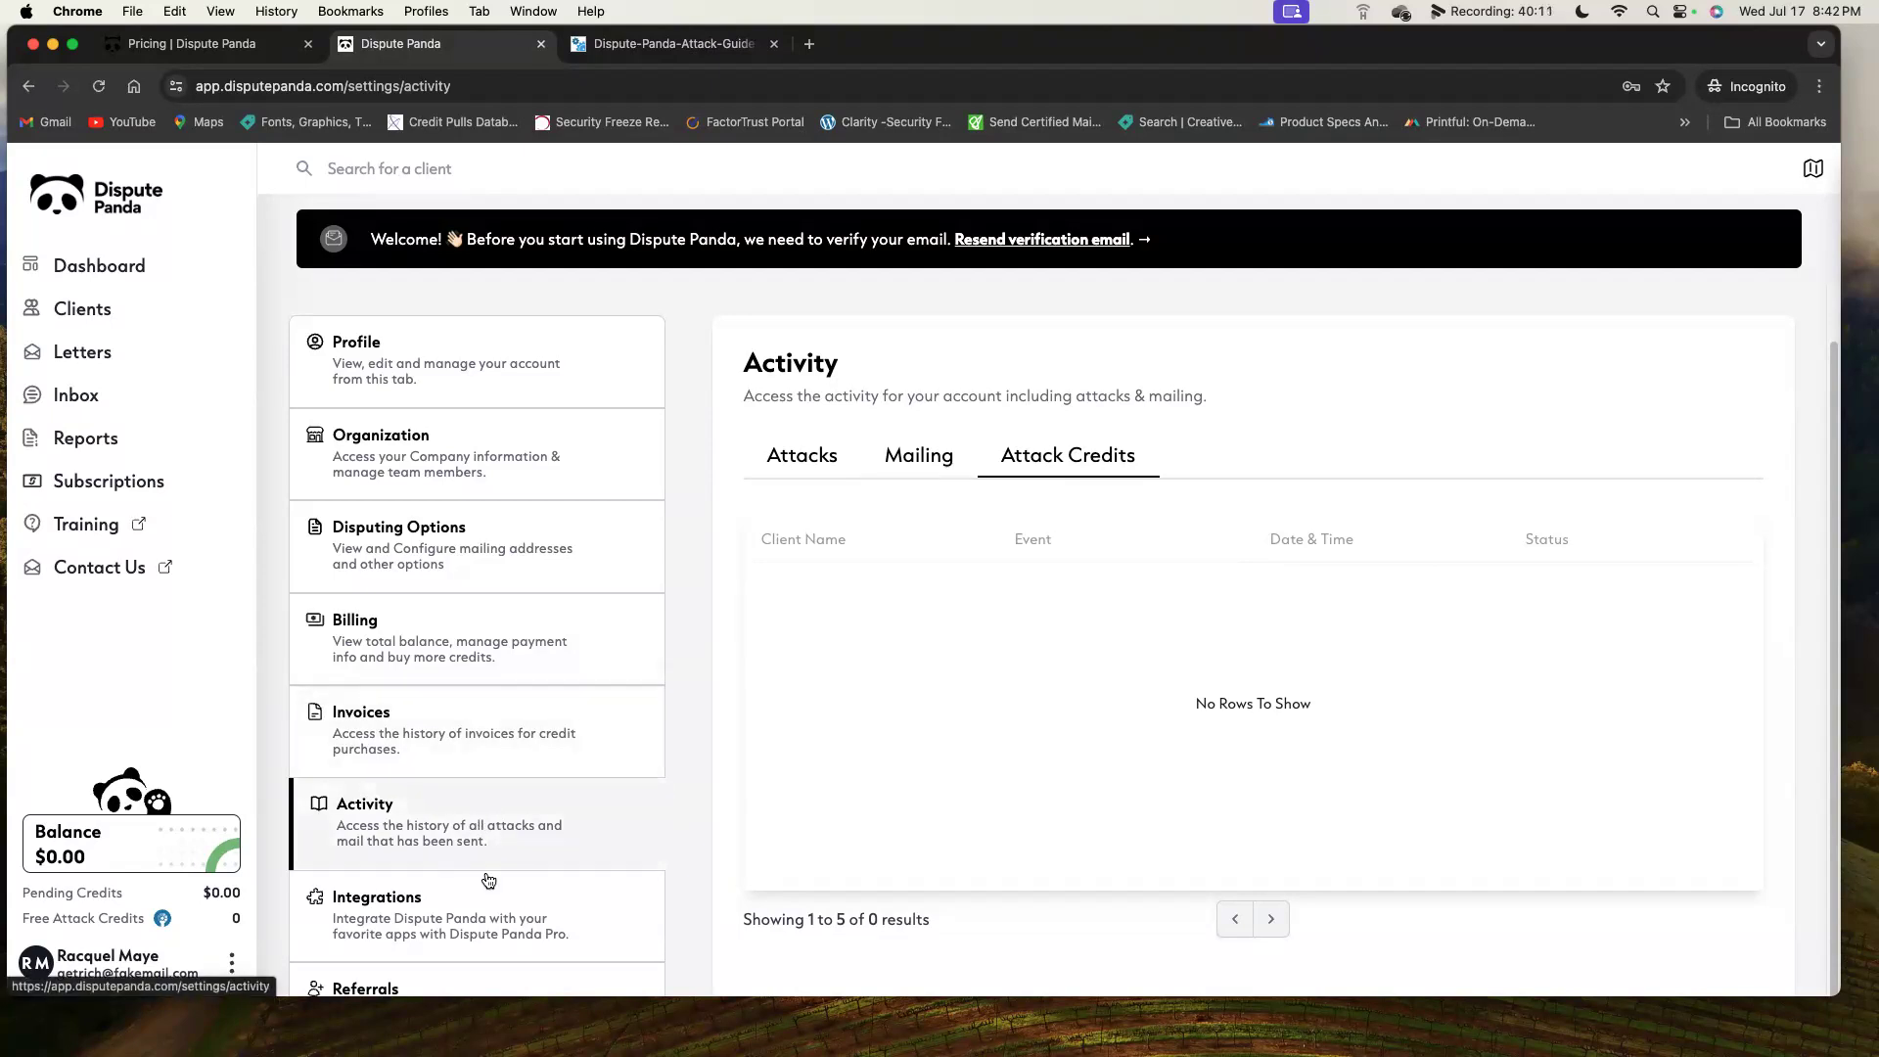
left_click(481, 908)
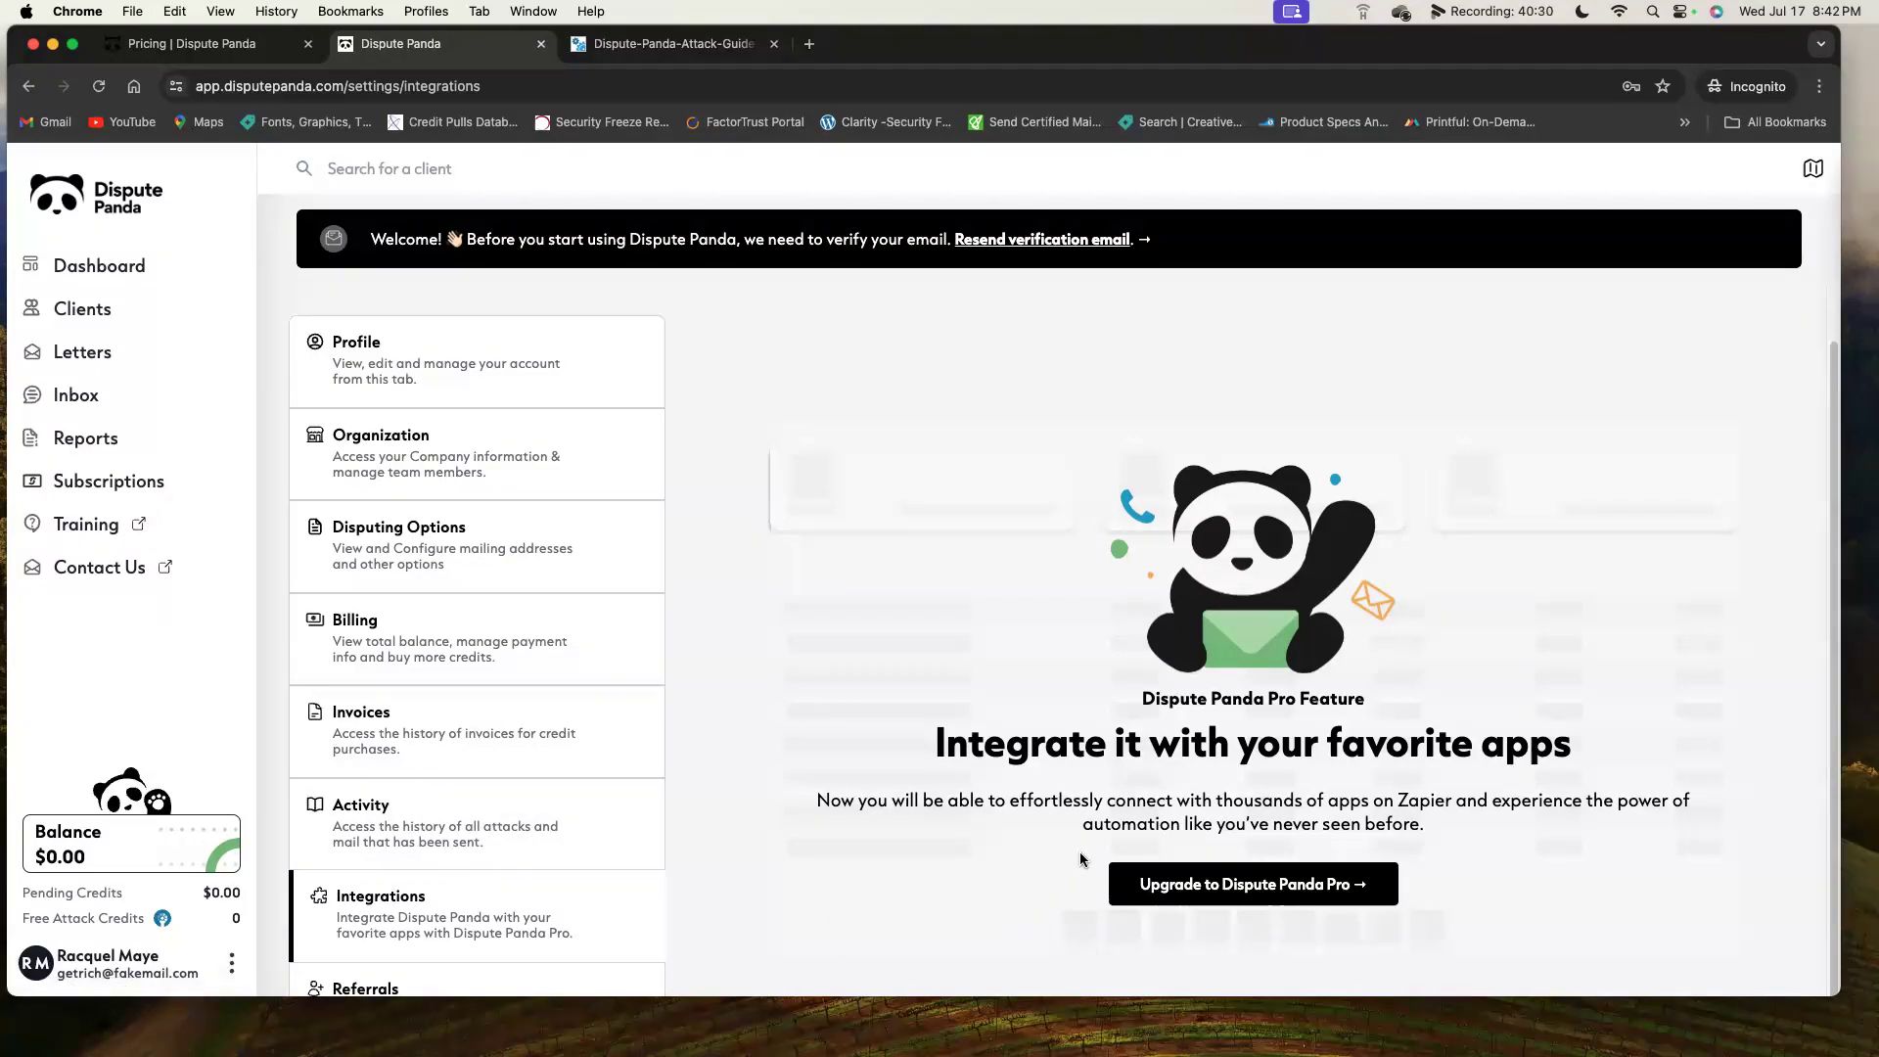
Open Referrals, close the Referral Agreement, and switch to the proof-of-ID image in Preview.
left_click(553, 971)
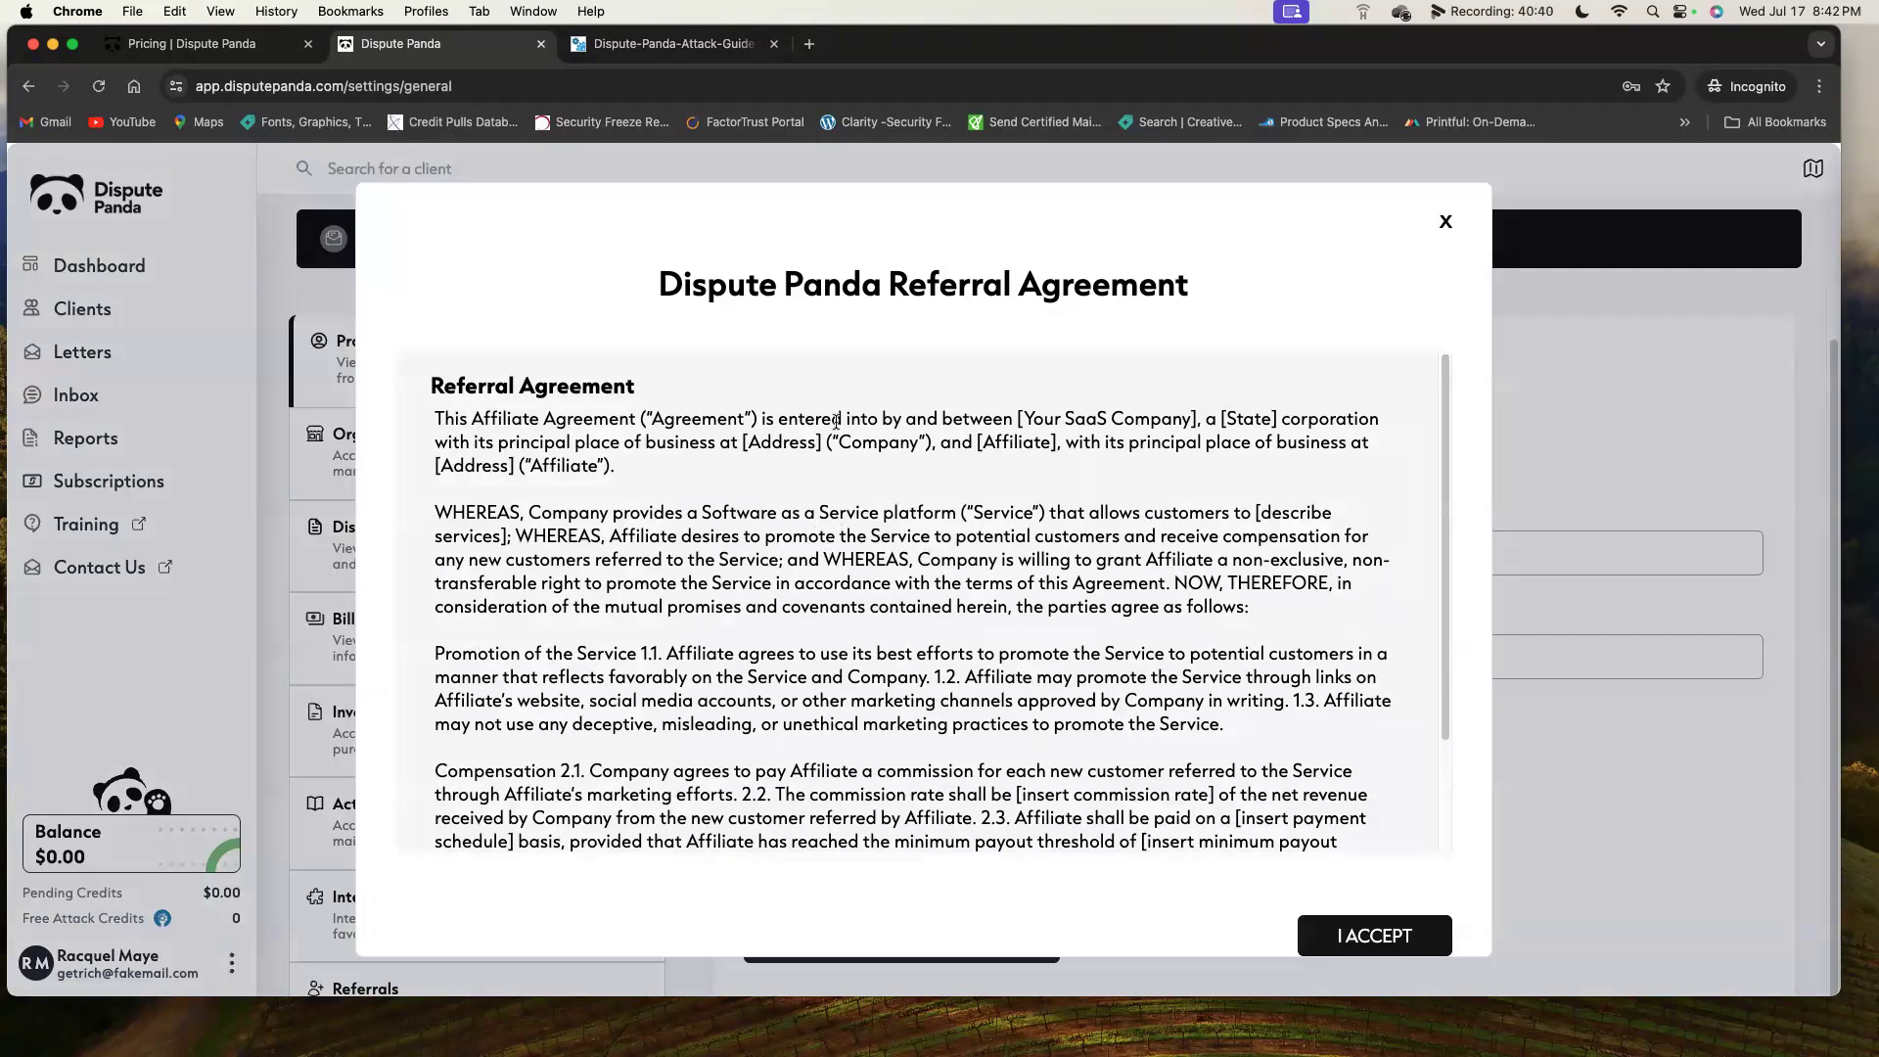
left_click(1446, 225)
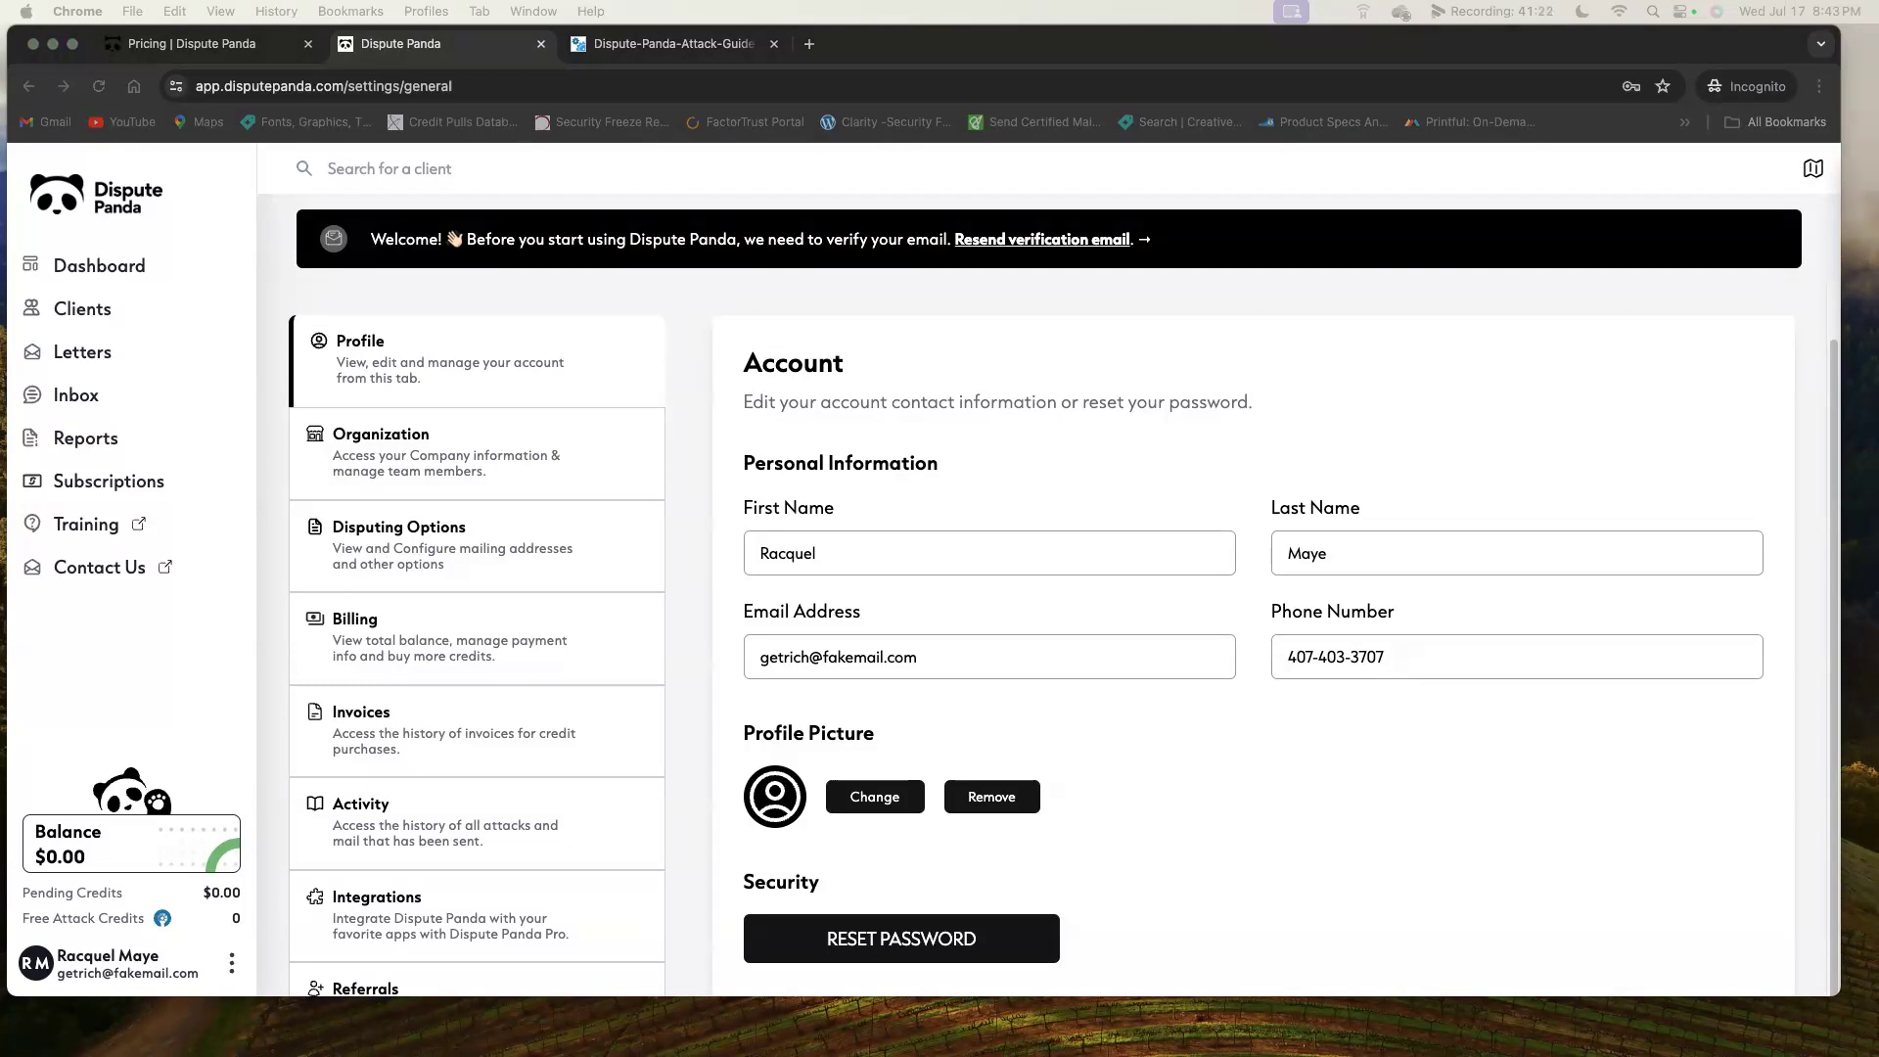
key("super+Tab")
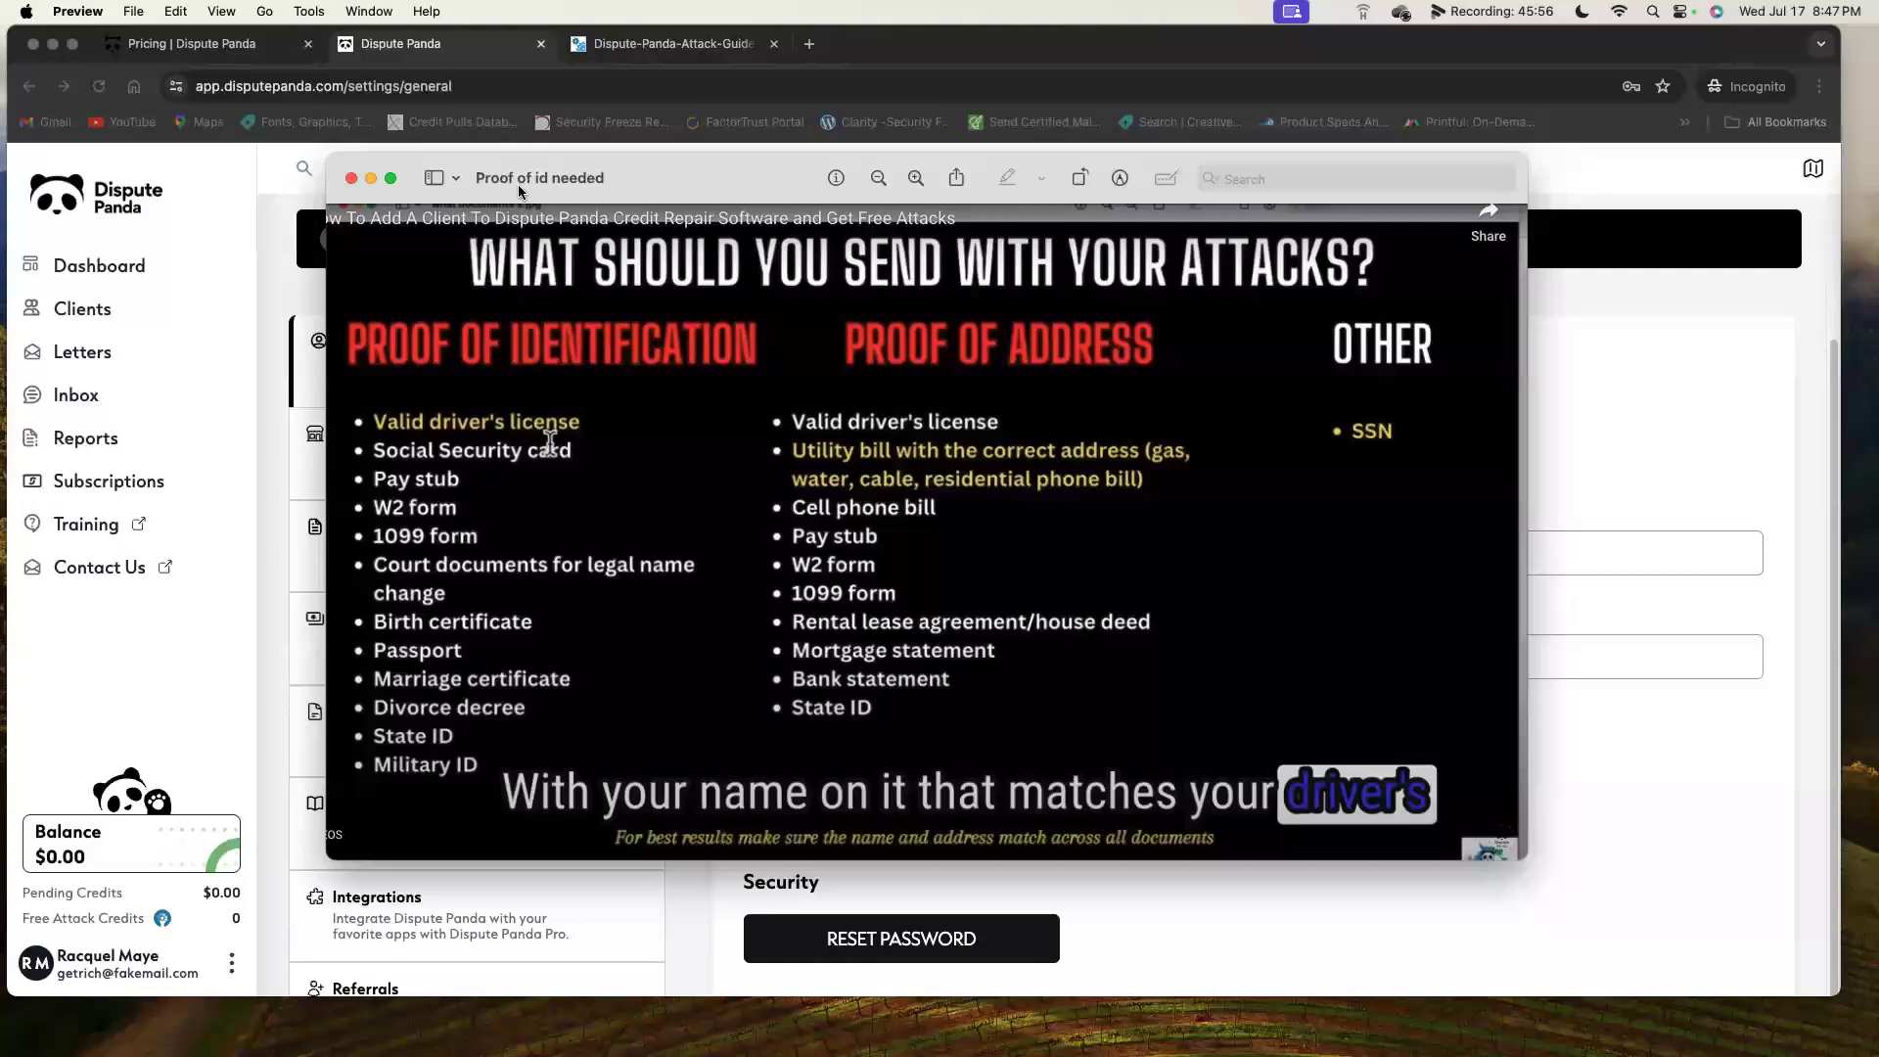
Close the 'Proof of id needed' reference image in Preview.
left_click(351, 178)
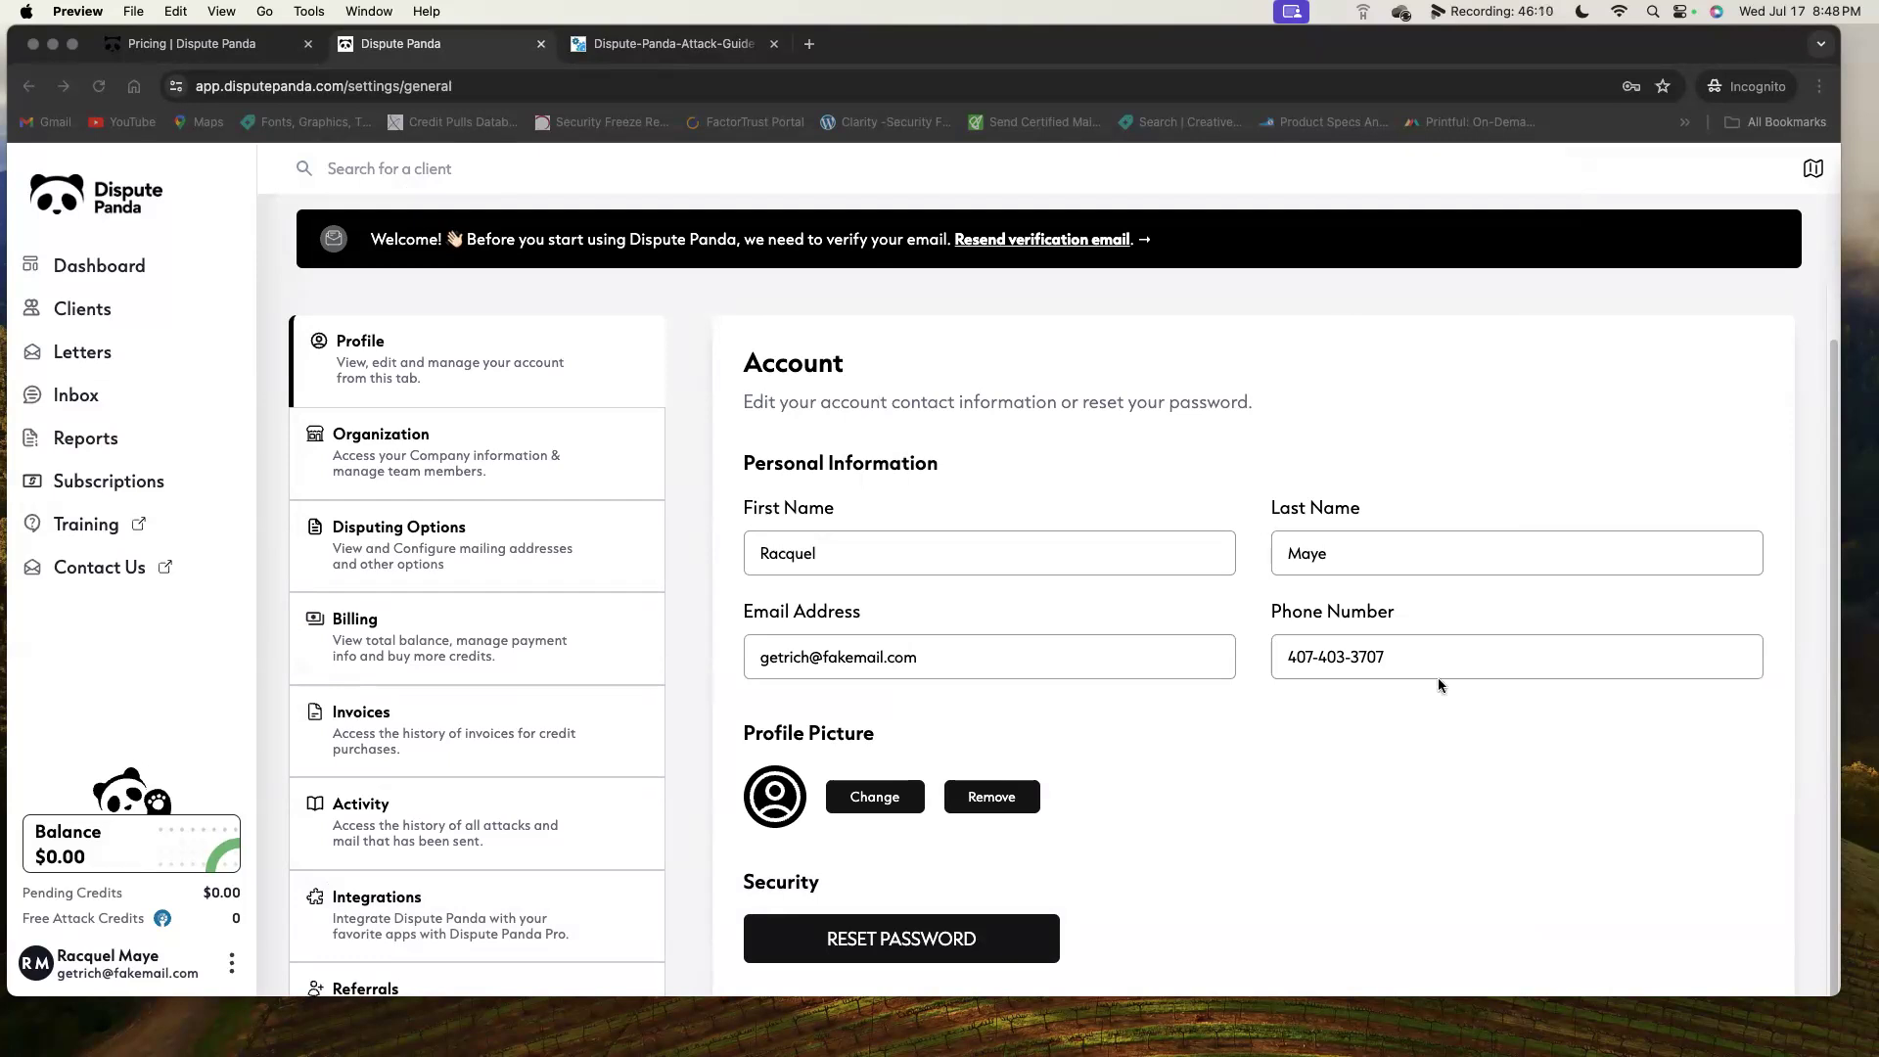
Check the empty client list, dismiss an unsaved new-client form, and return to the Dashboard.
left_click(87, 316)
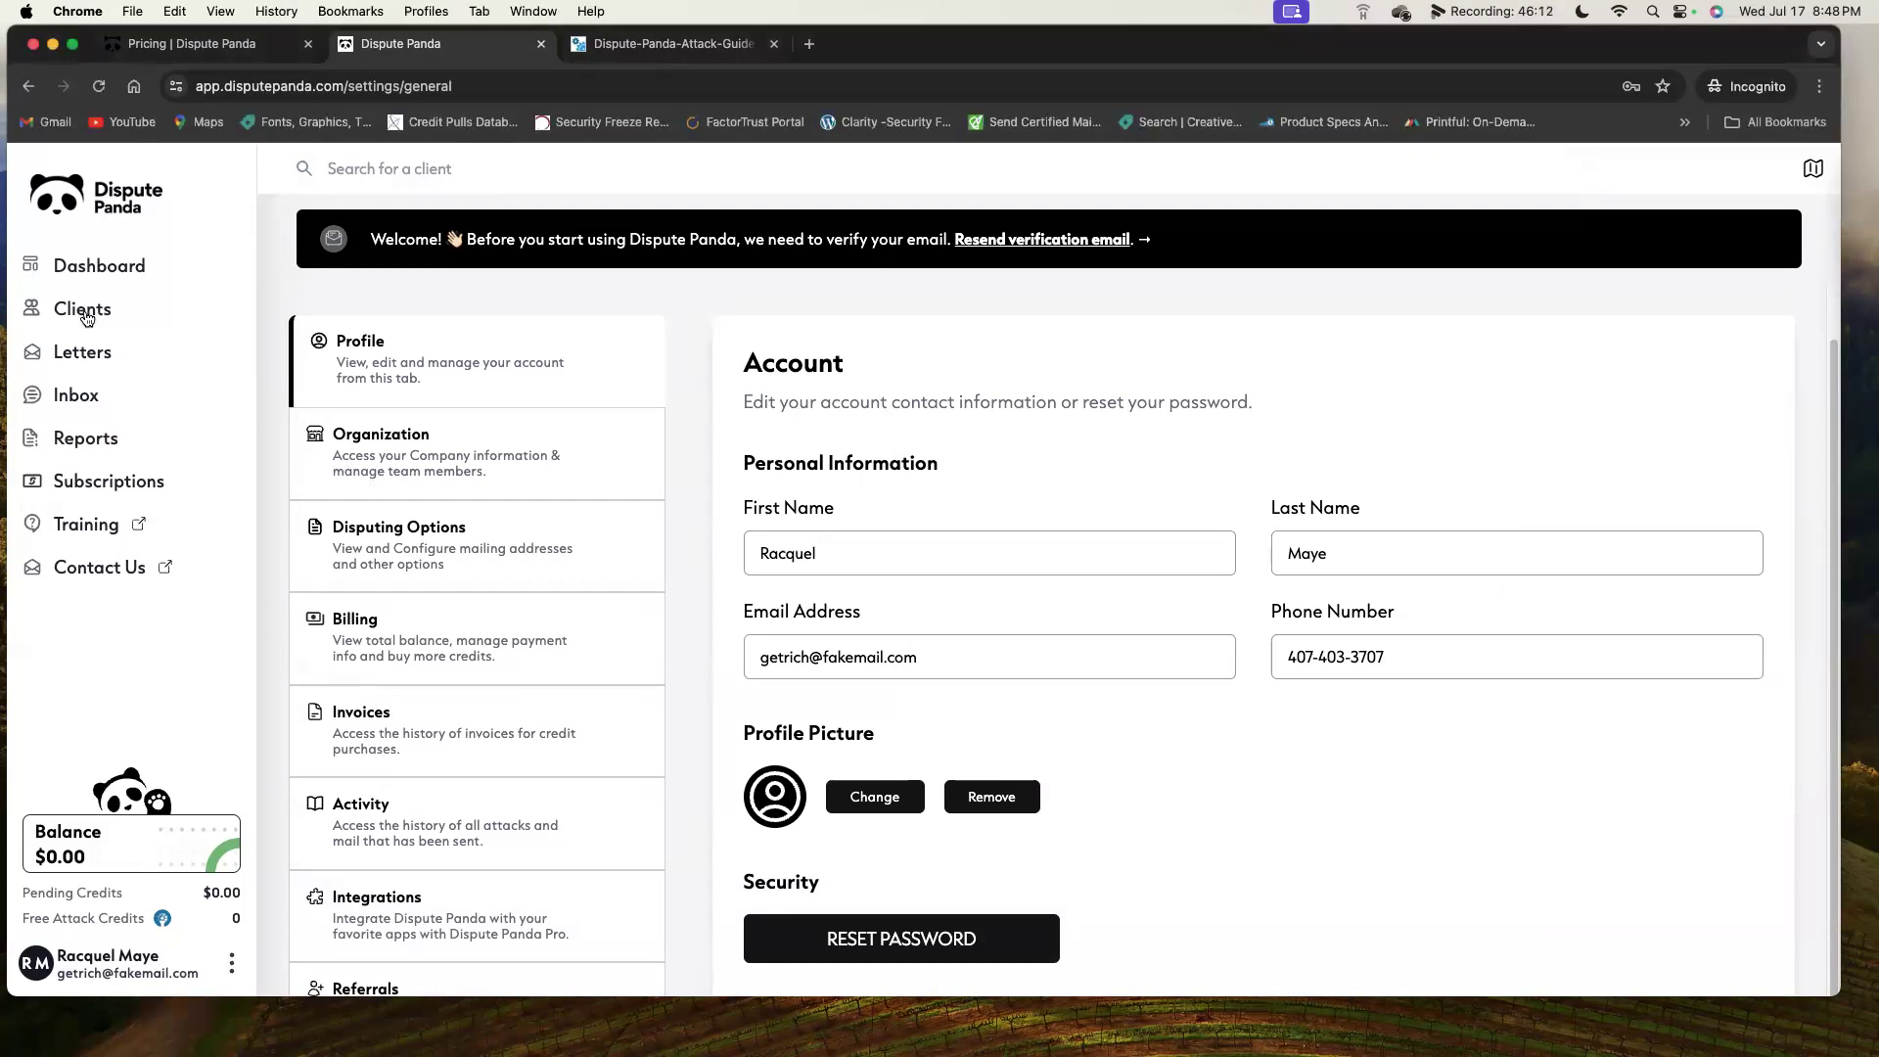
left_click(86, 315)
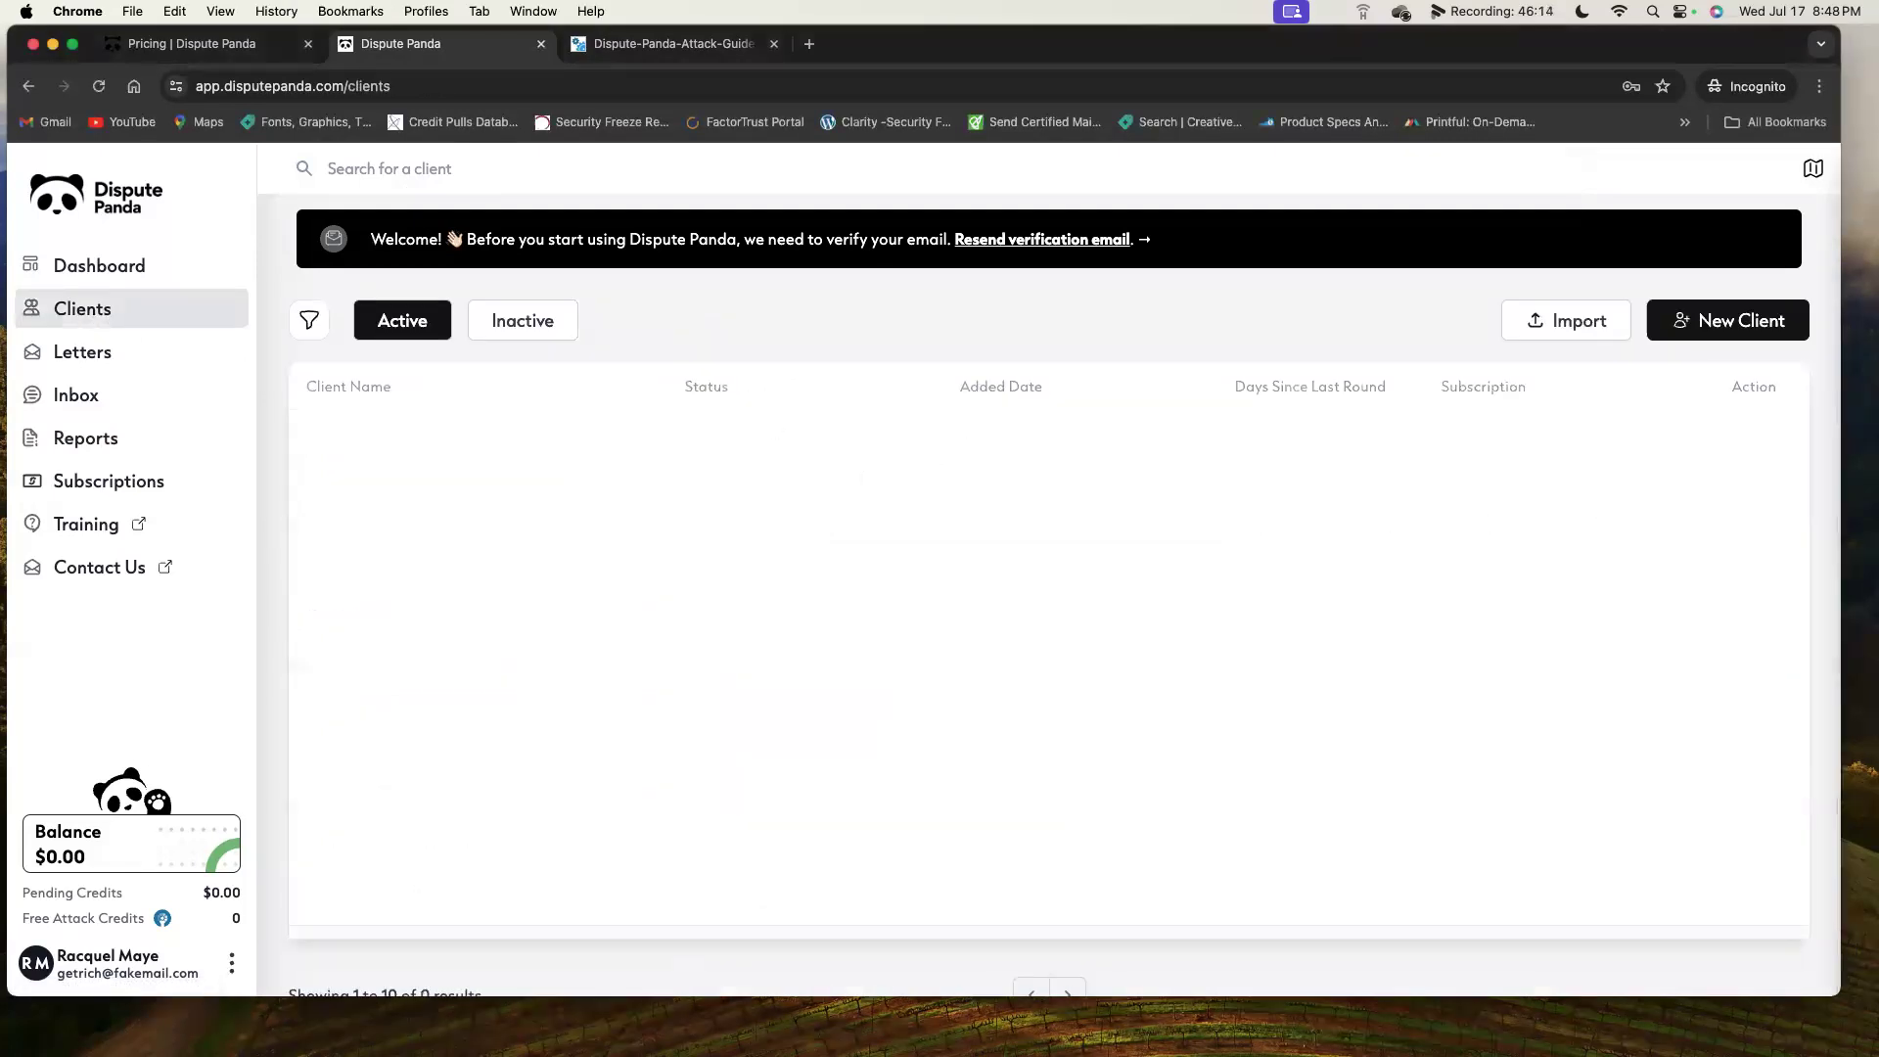
left_click(1775, 326)
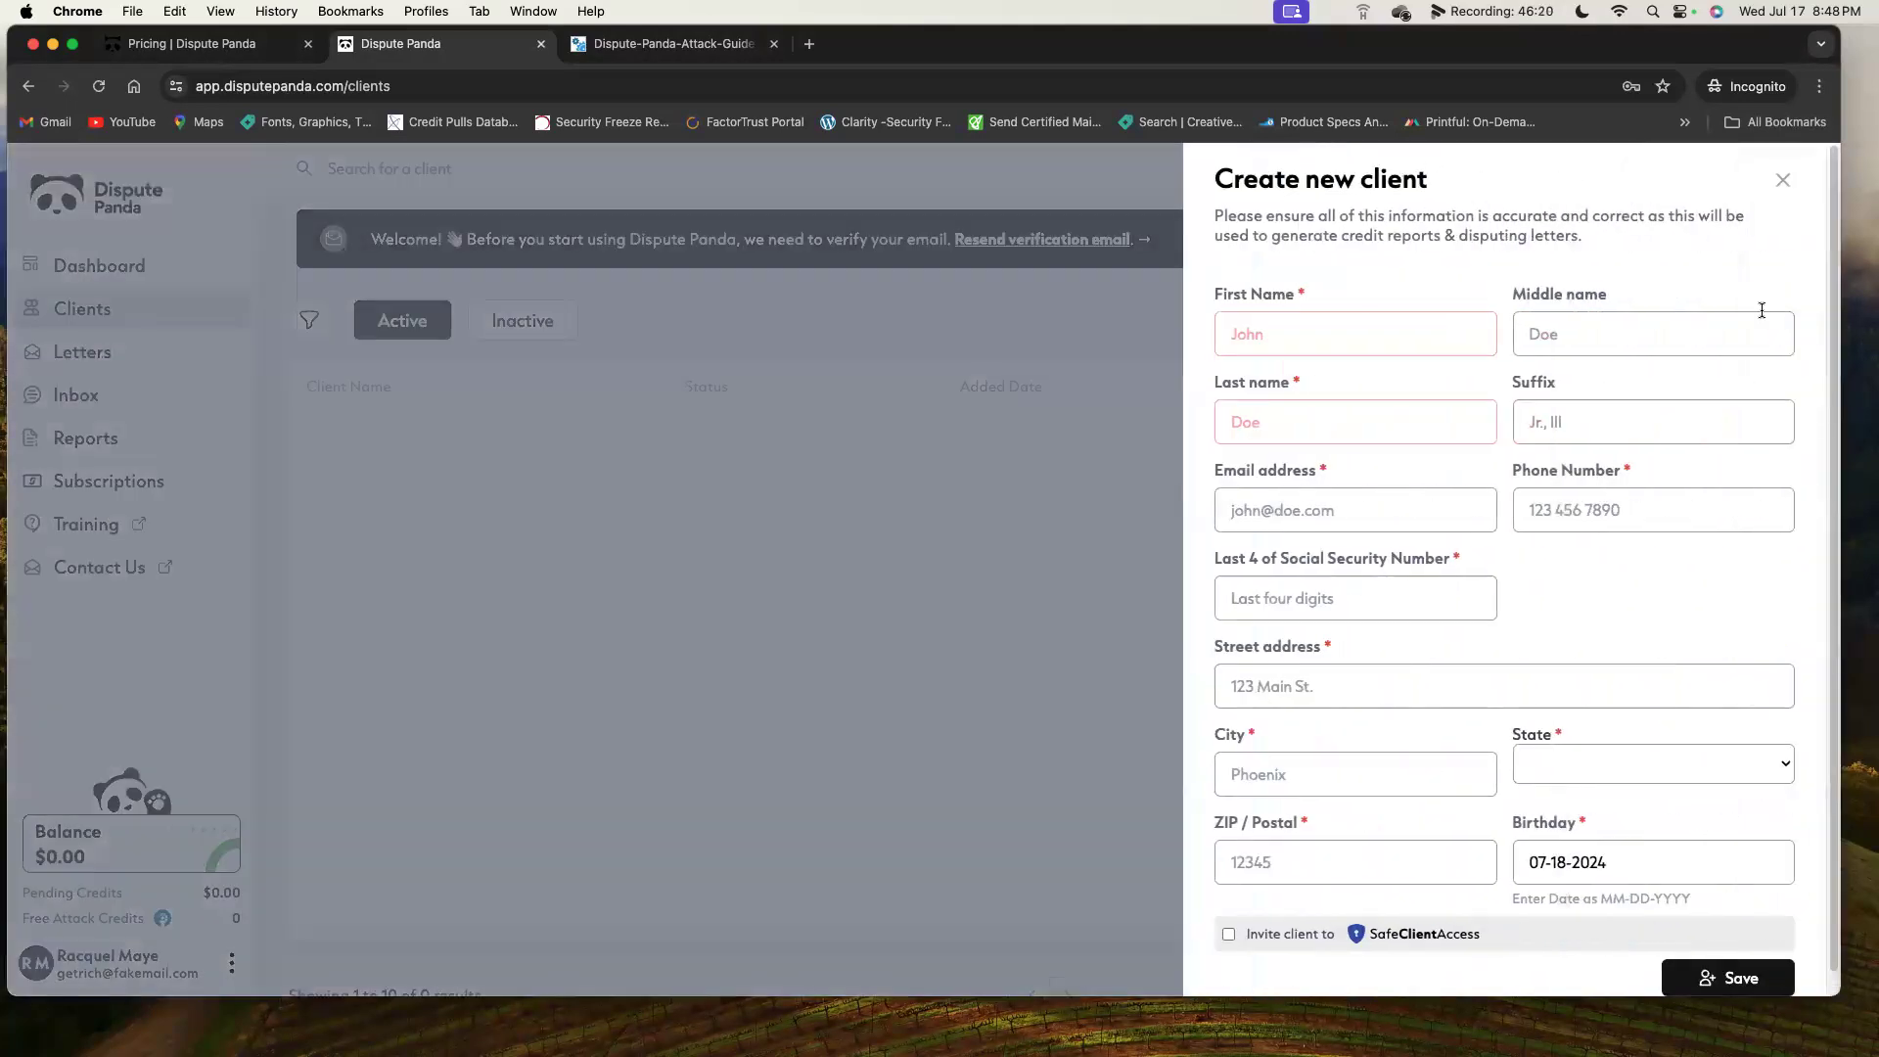
left_click(1782, 180)
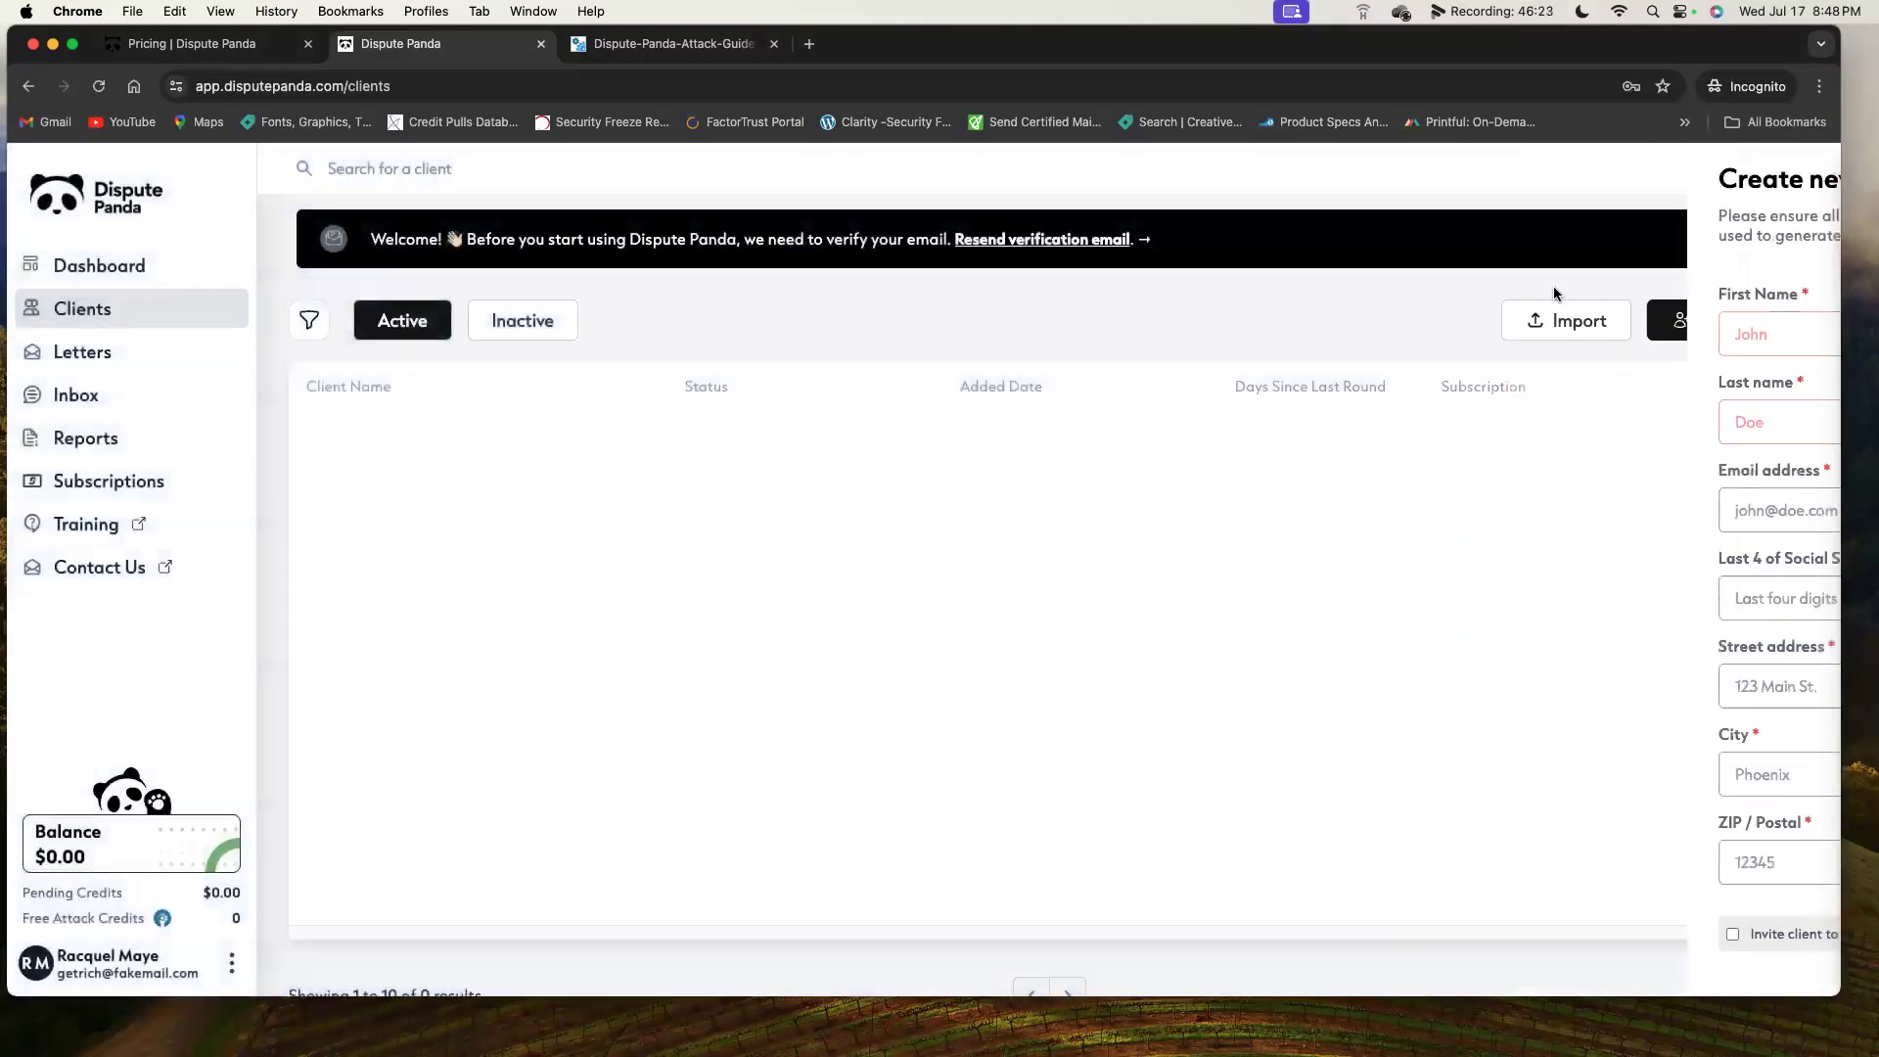
left_click(103, 271)
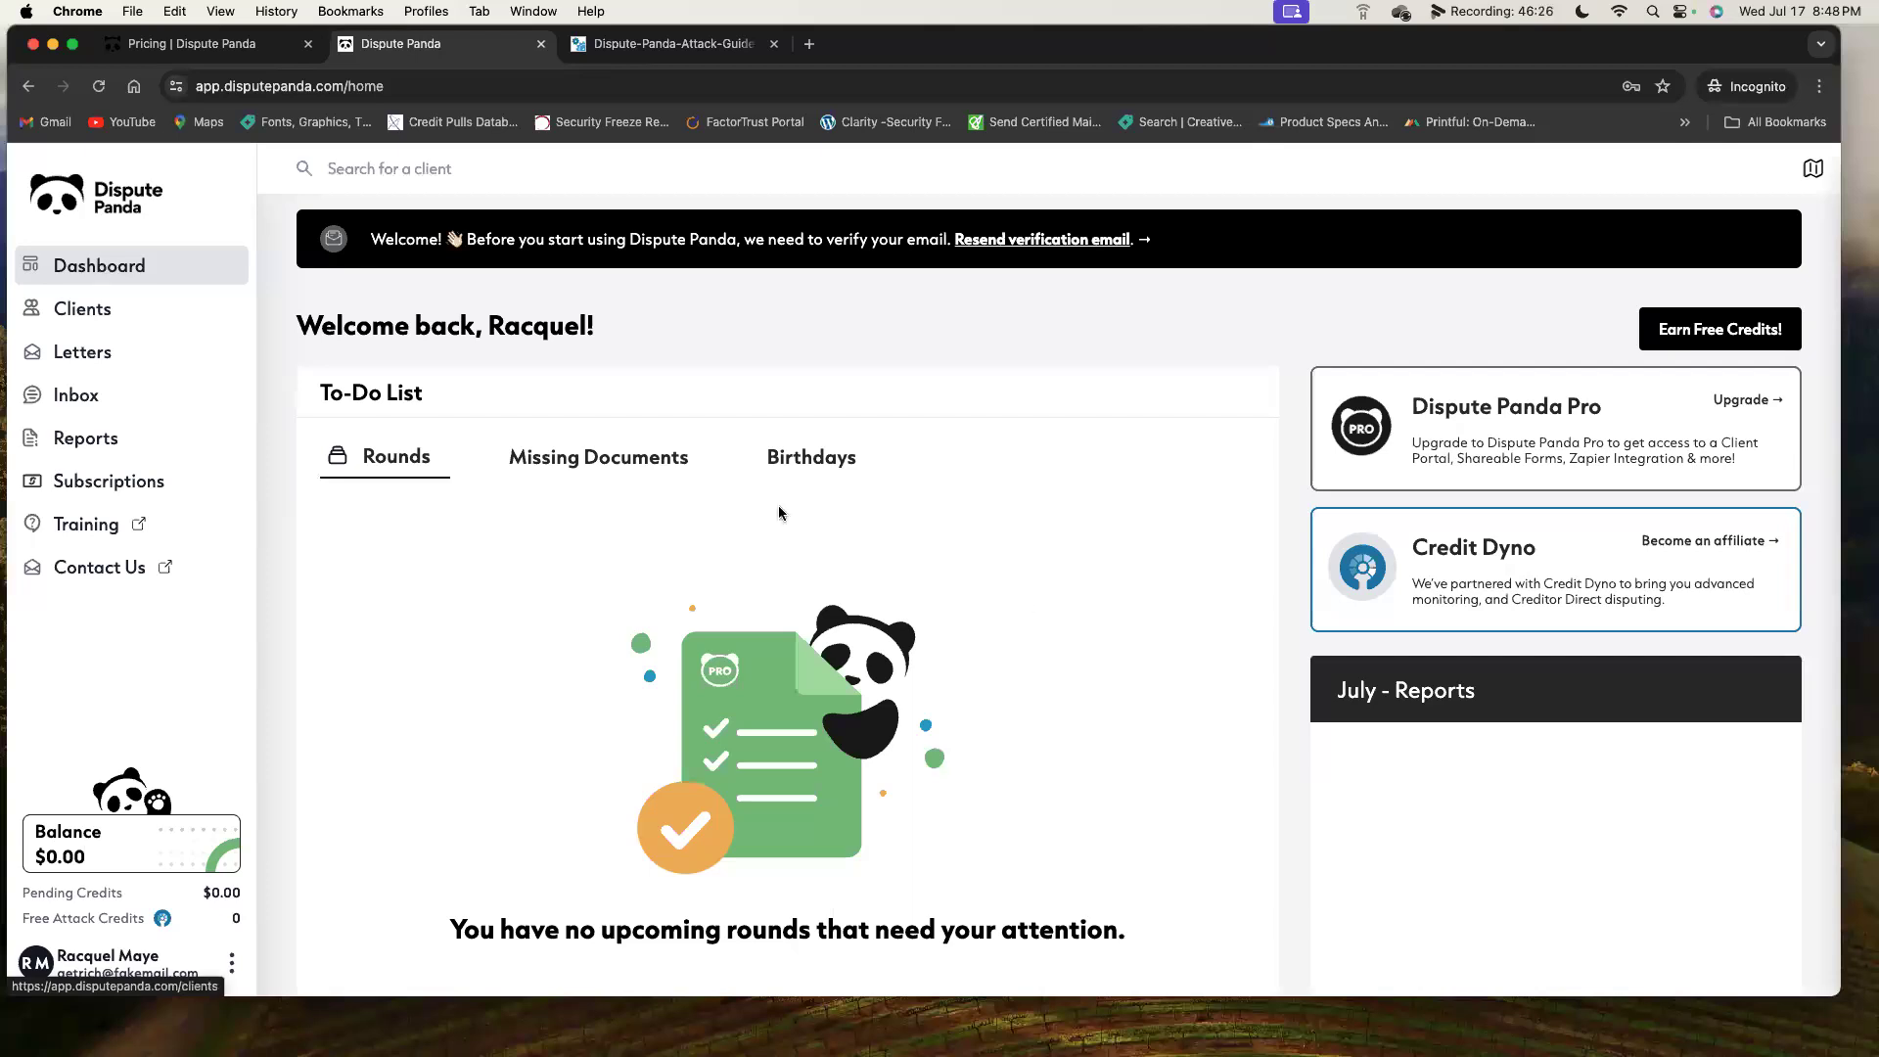
Look at the Credit Dyno affiliate signup form, close it unsubmitted, and open Clients.
left_click(1704, 548)
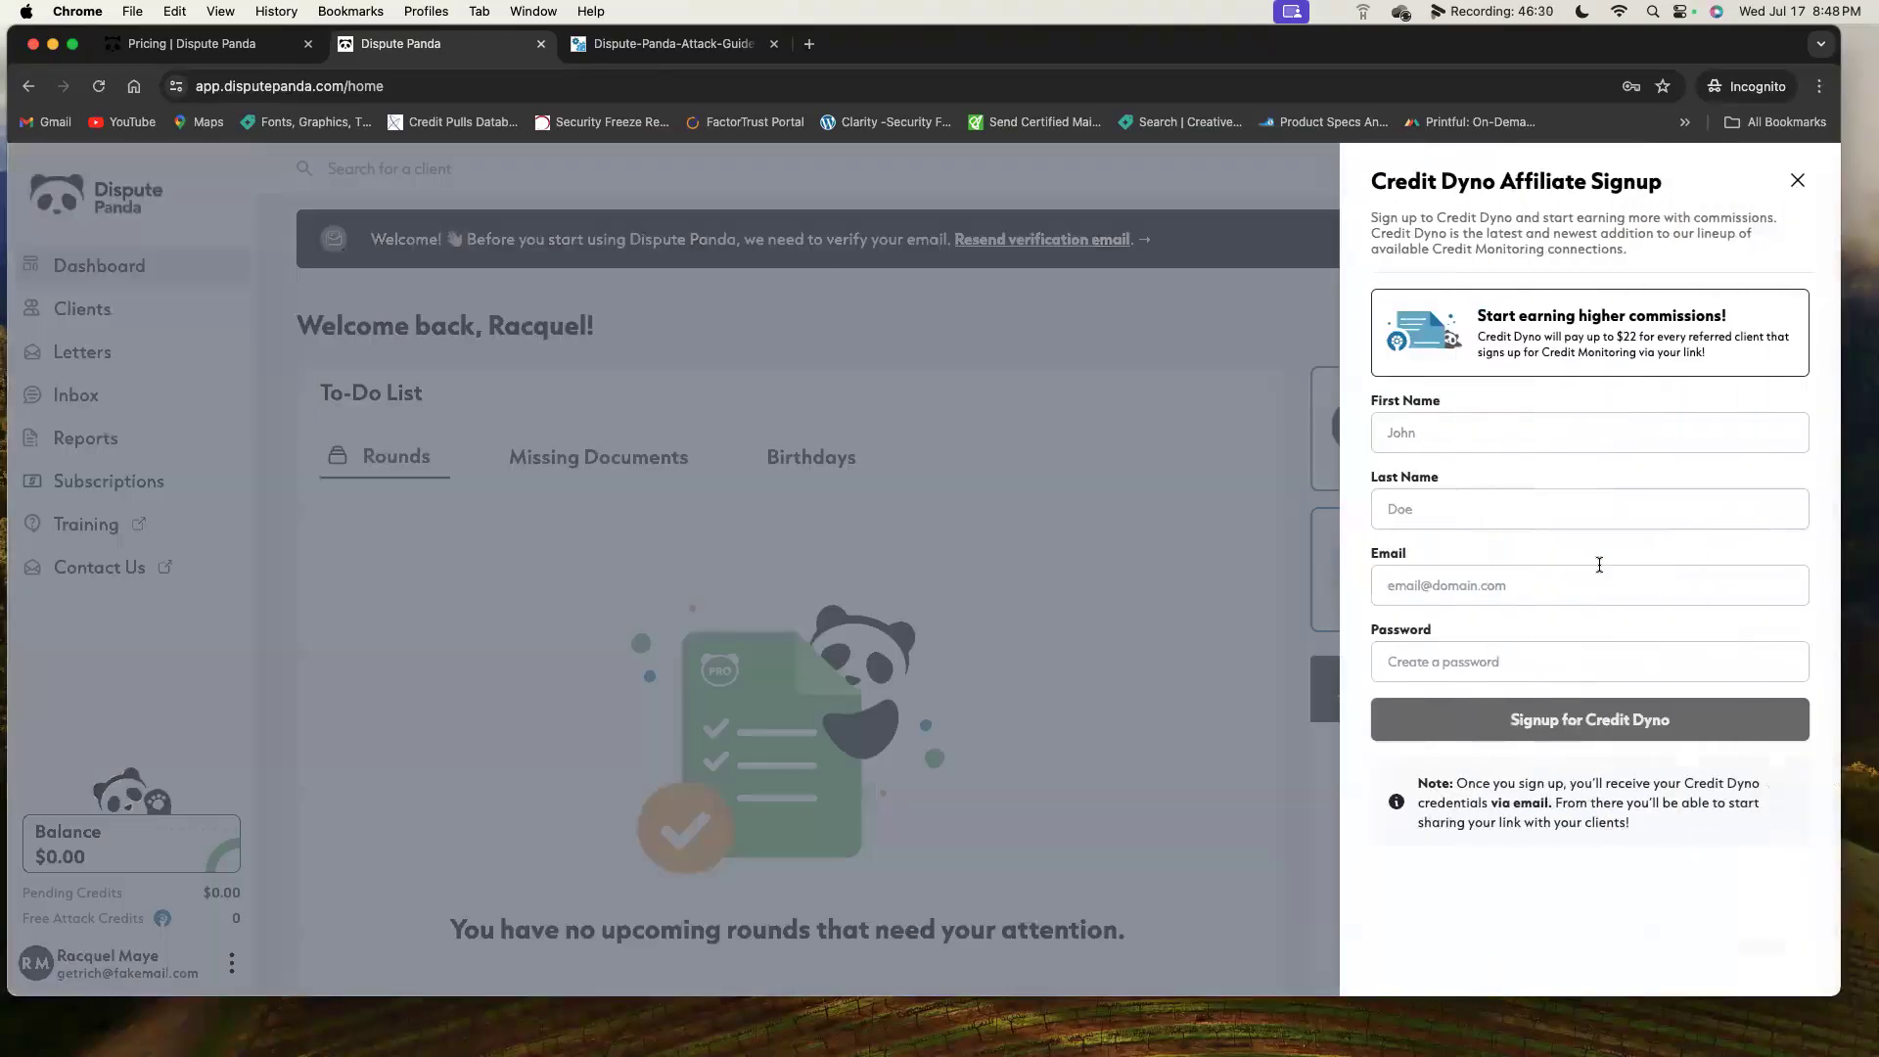
left_click(1561, 520)
left_click(1802, 180)
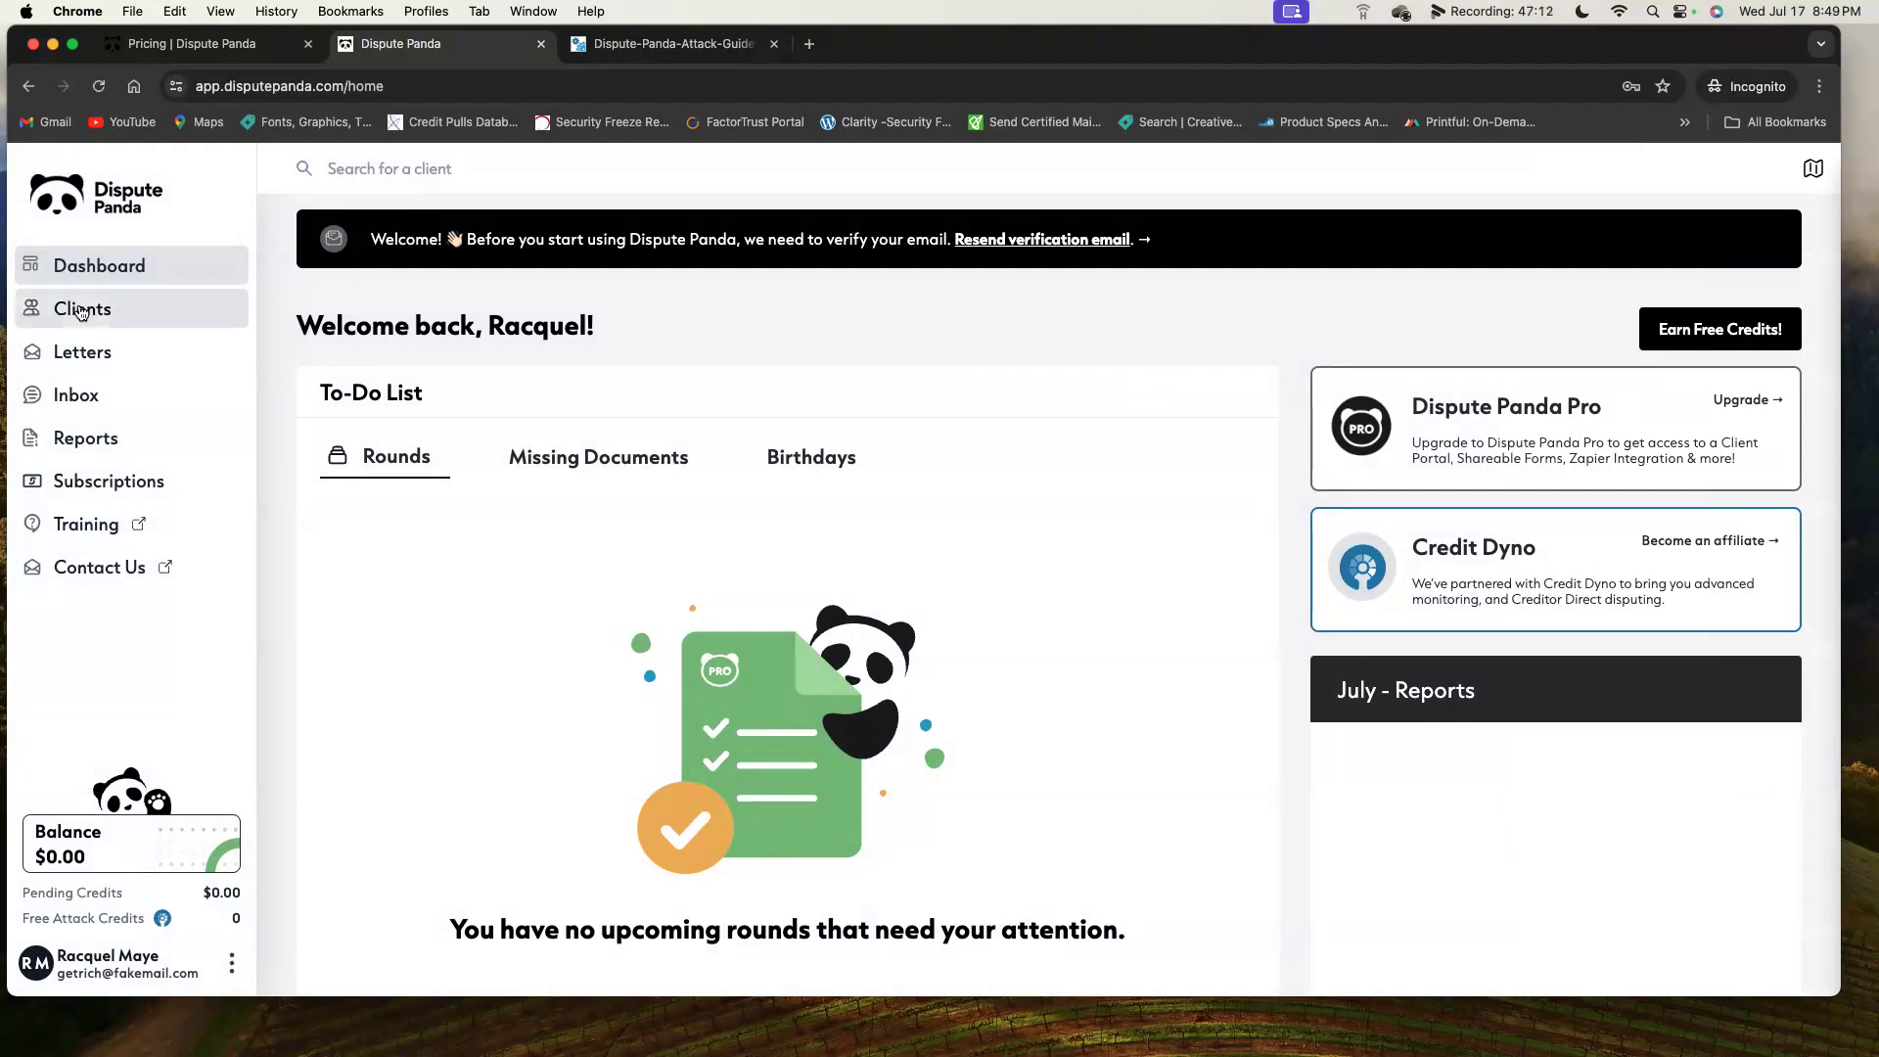
left_click(157, 324)
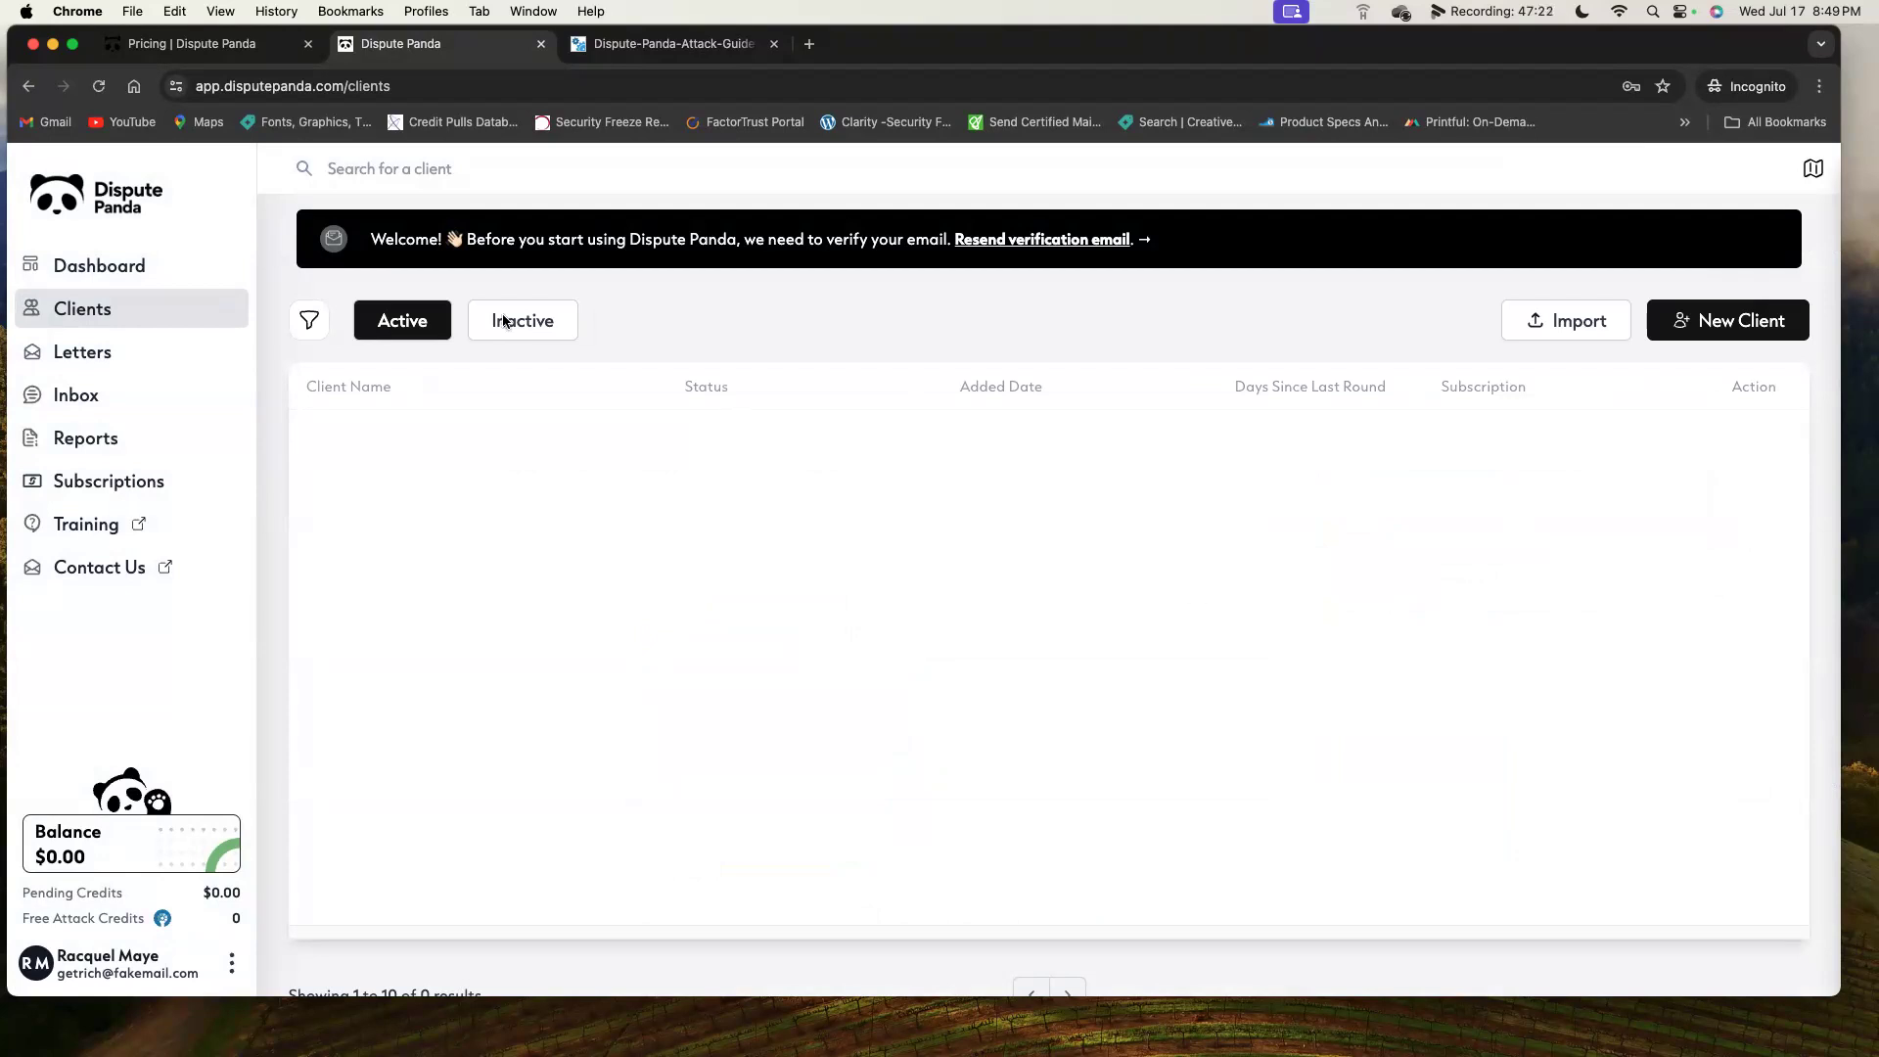
Start a new client and enter the client's first and last name.
left_click(1722, 321)
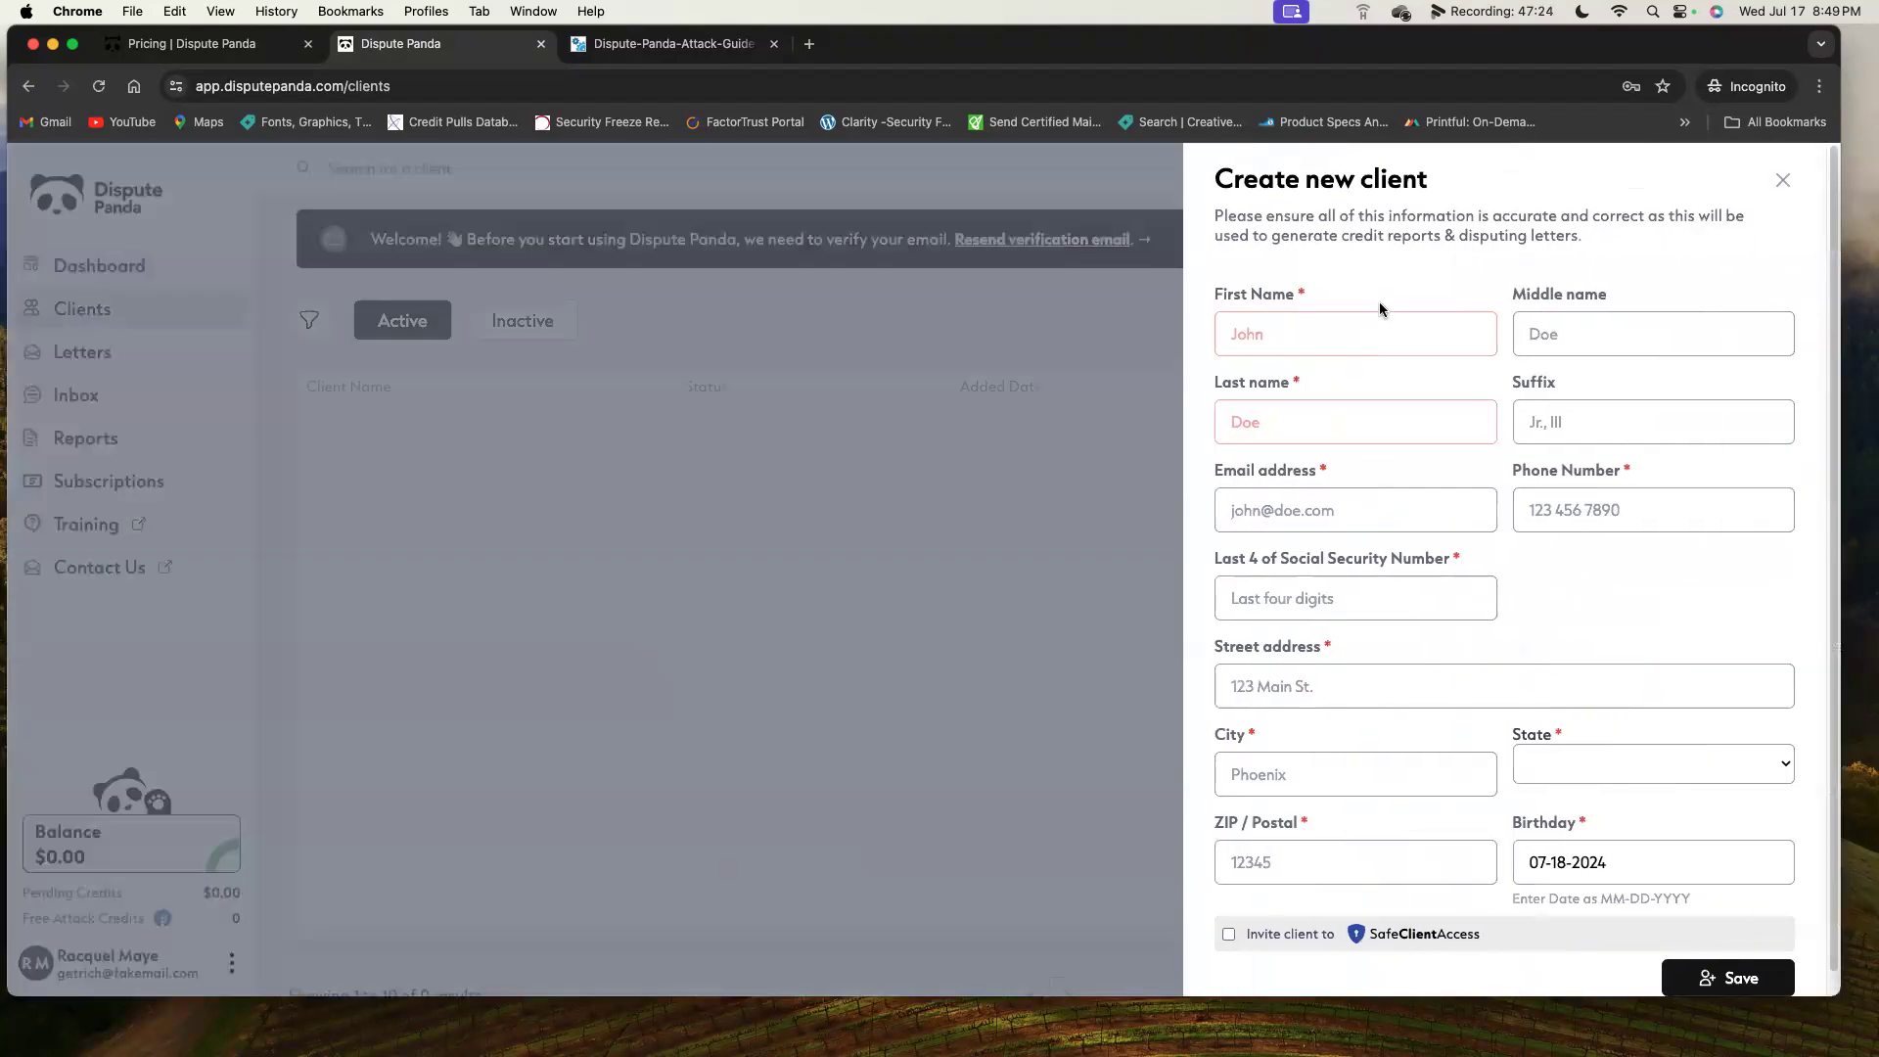
left_click(1372, 320)
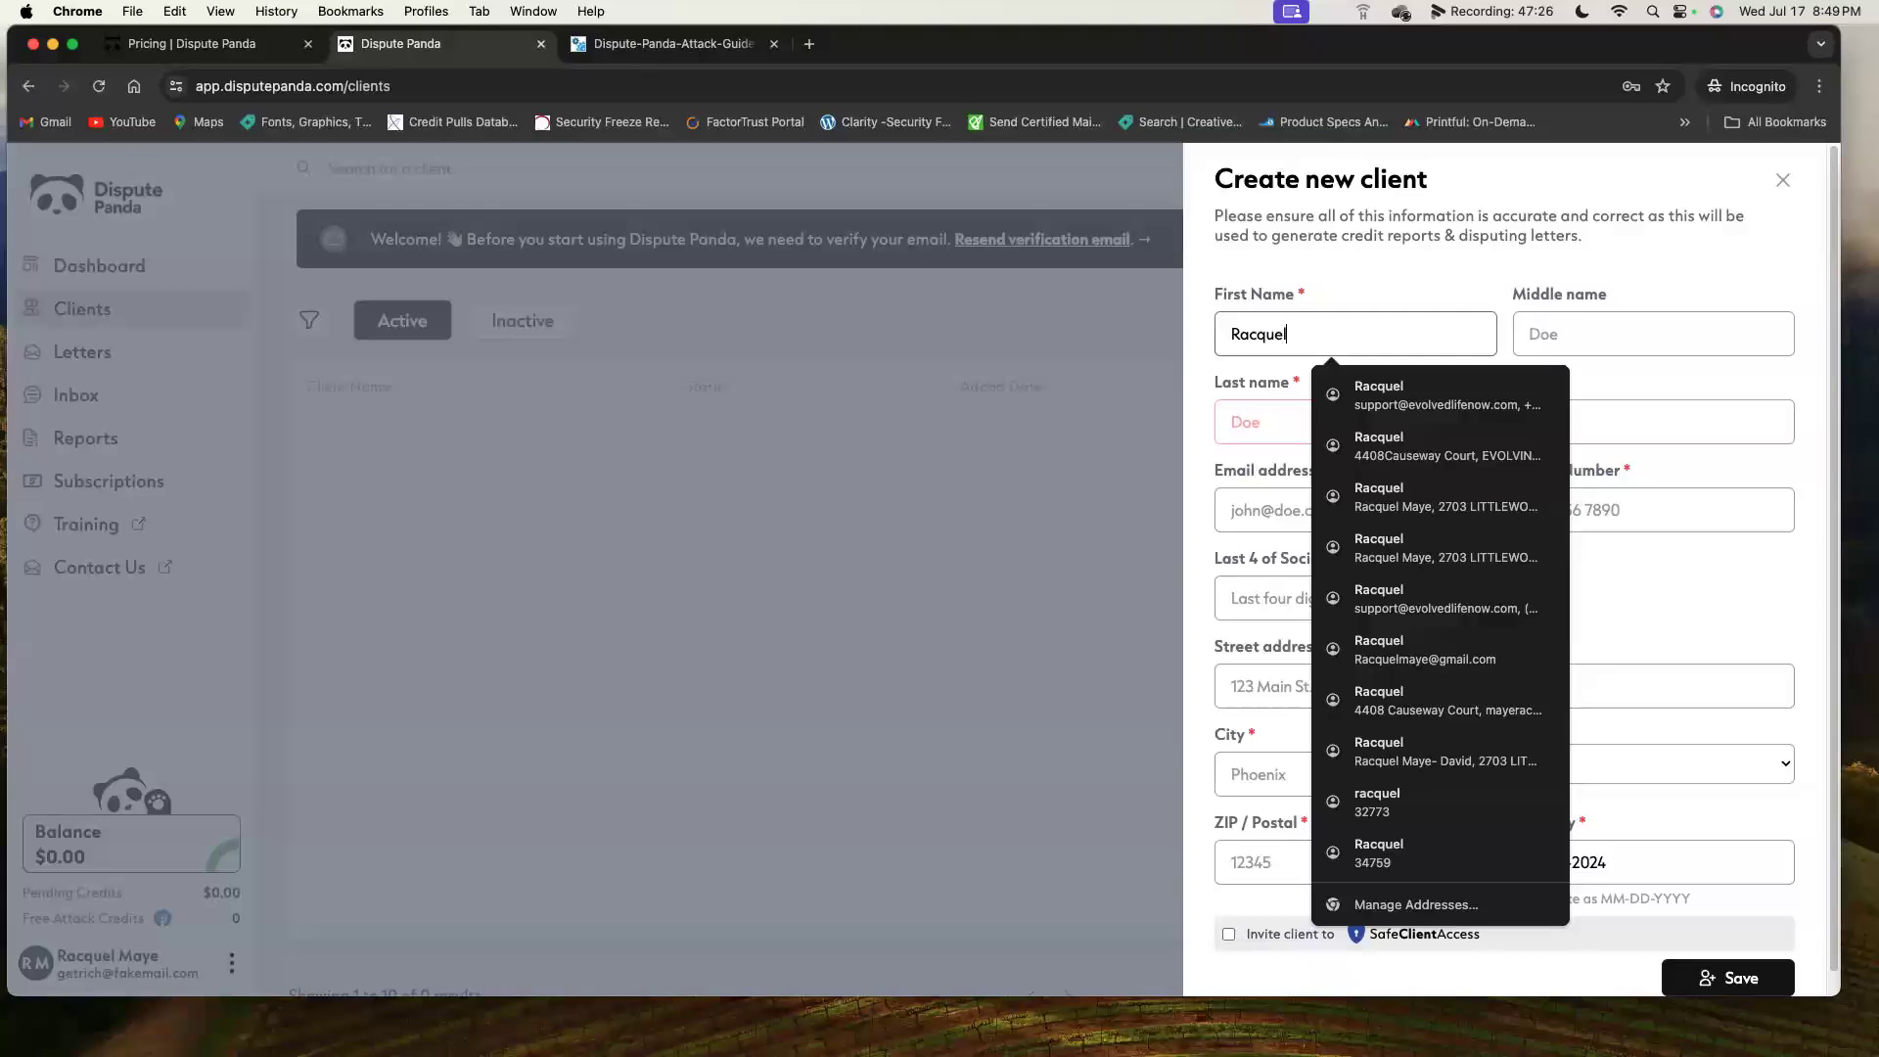
key("Tab")
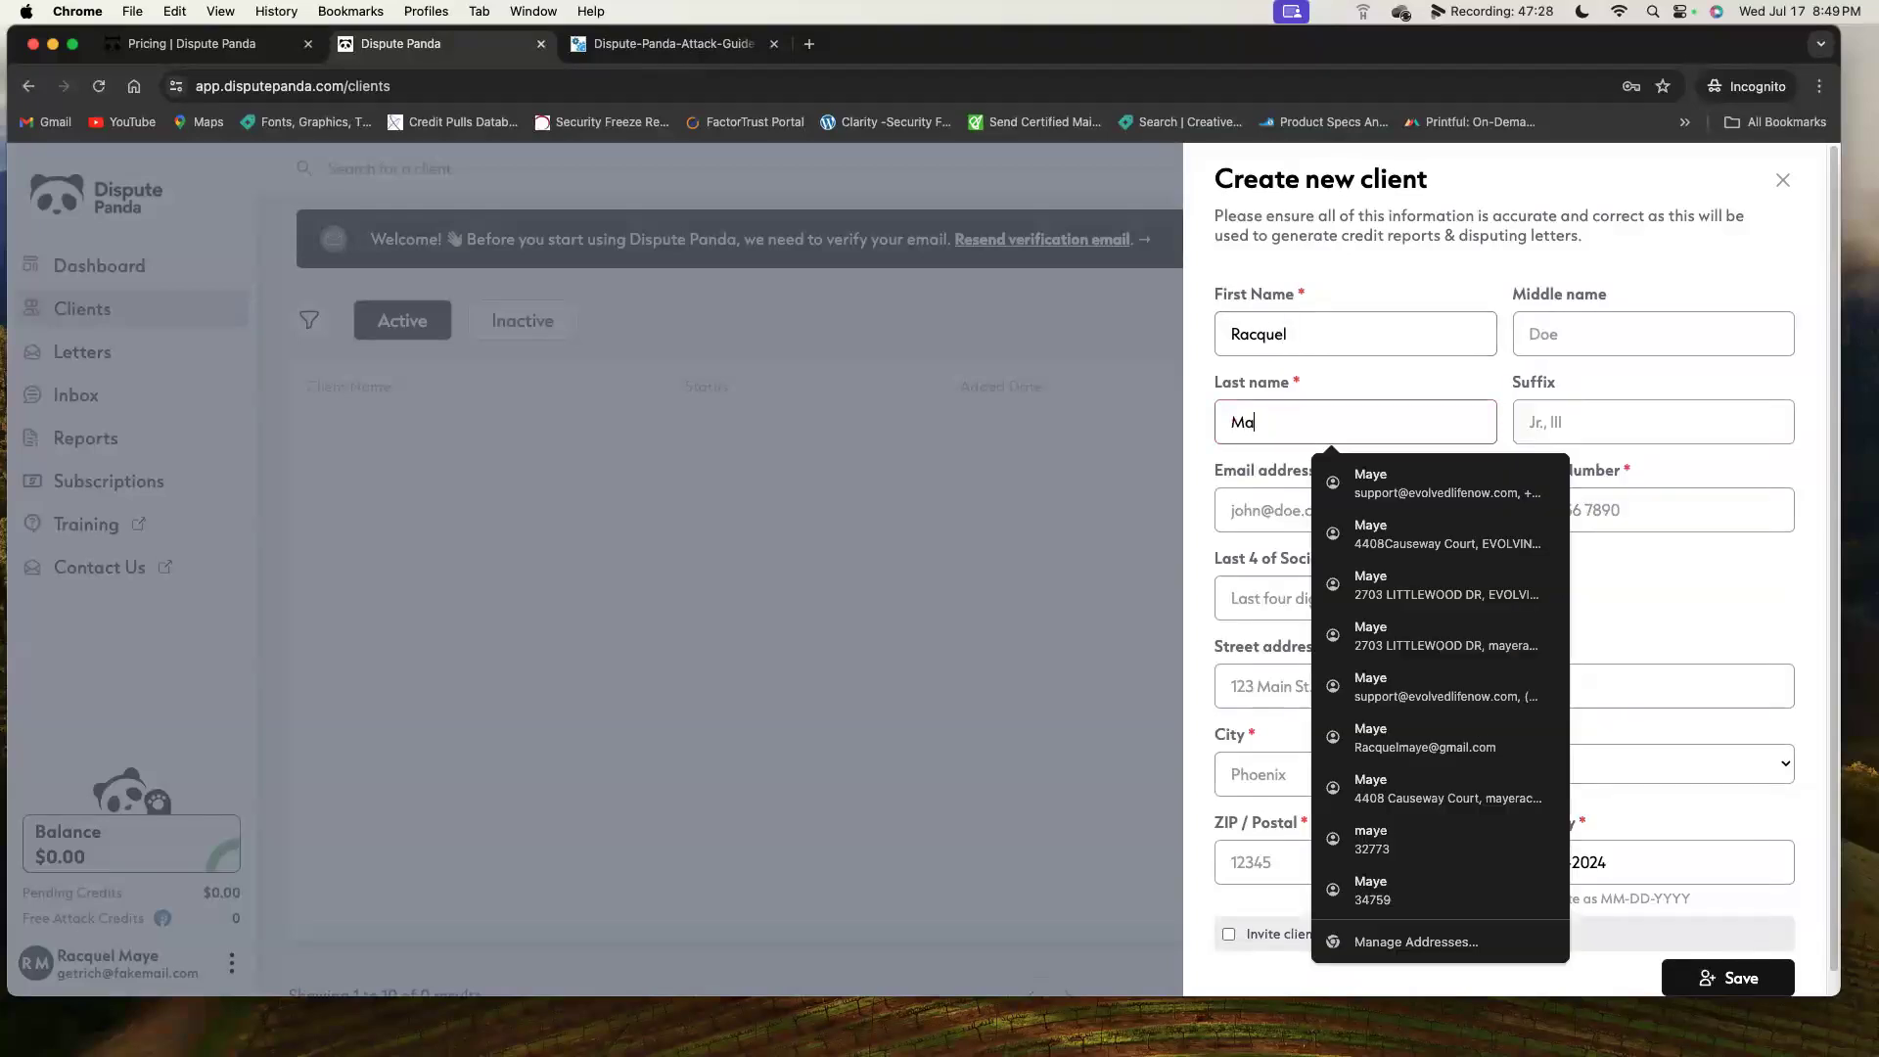
key("Tab")
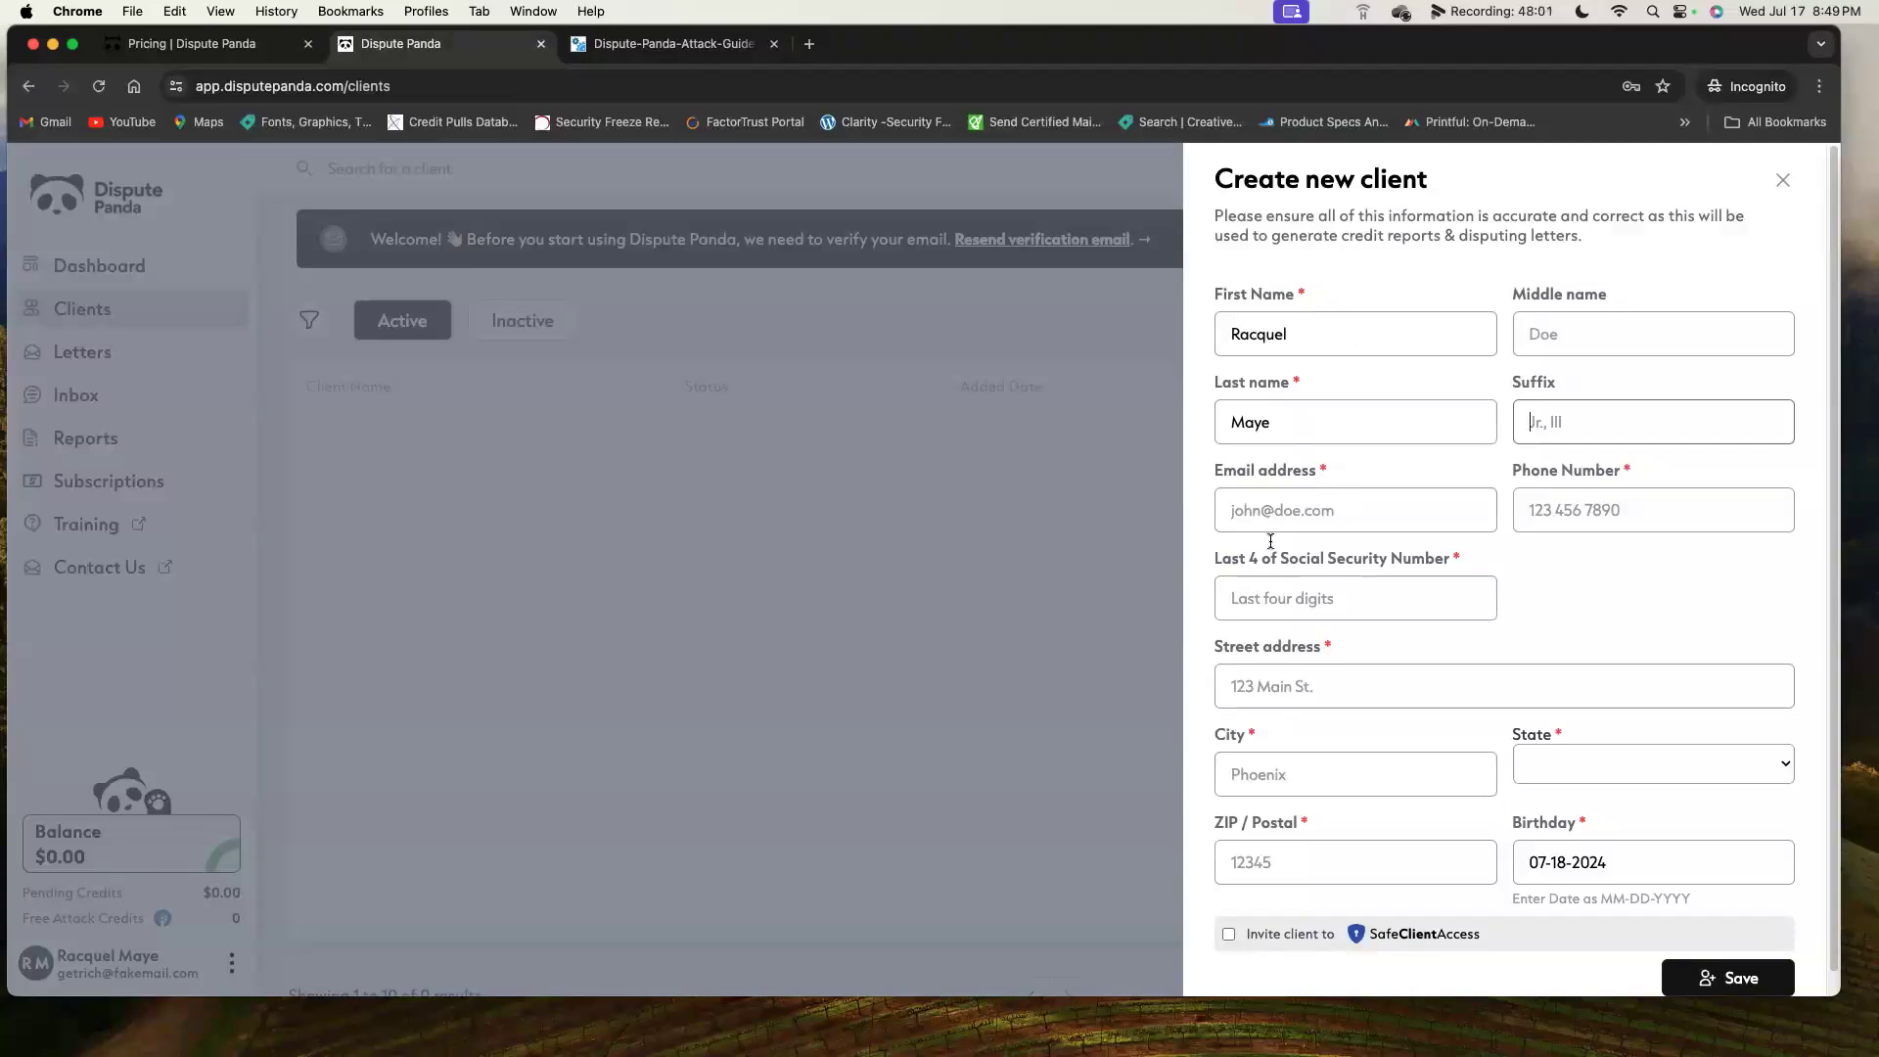
Fill in the client's e-mail address and phone number, correcting typos.
left_click(1276, 510)
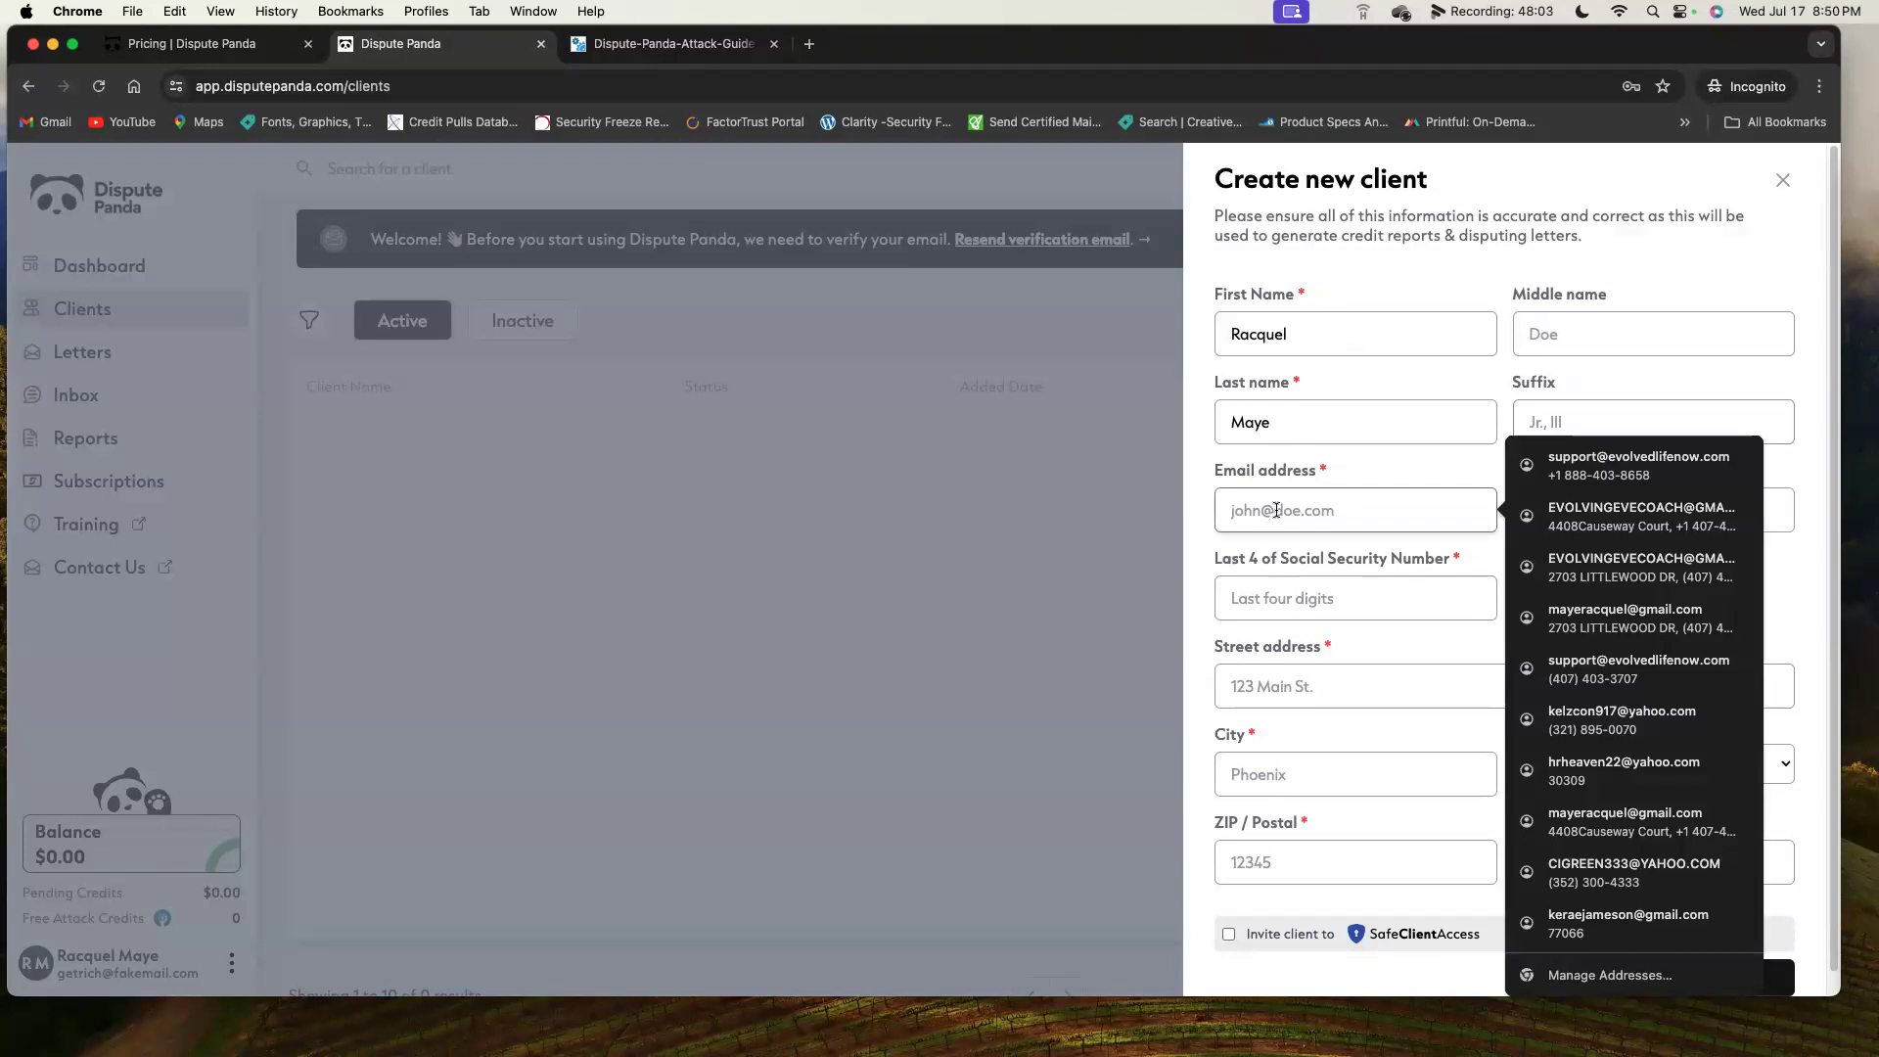
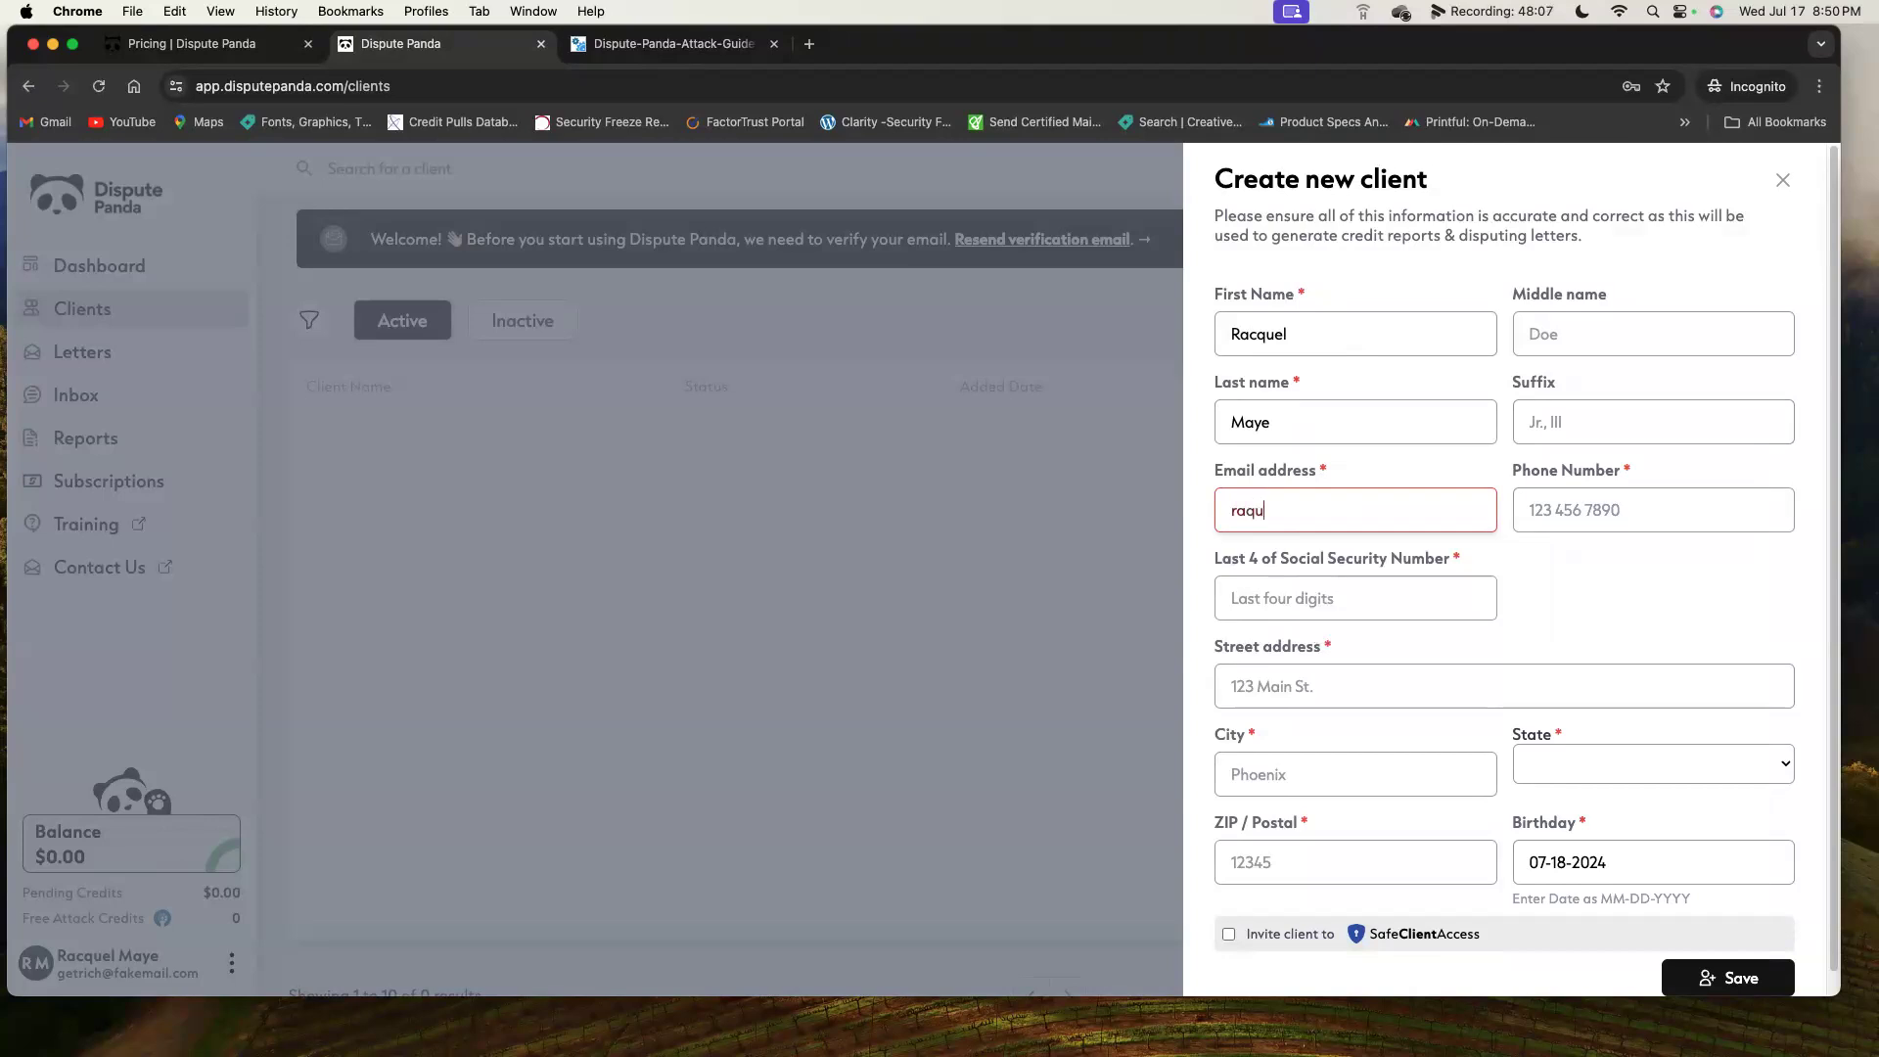
left_click(1531, 510)
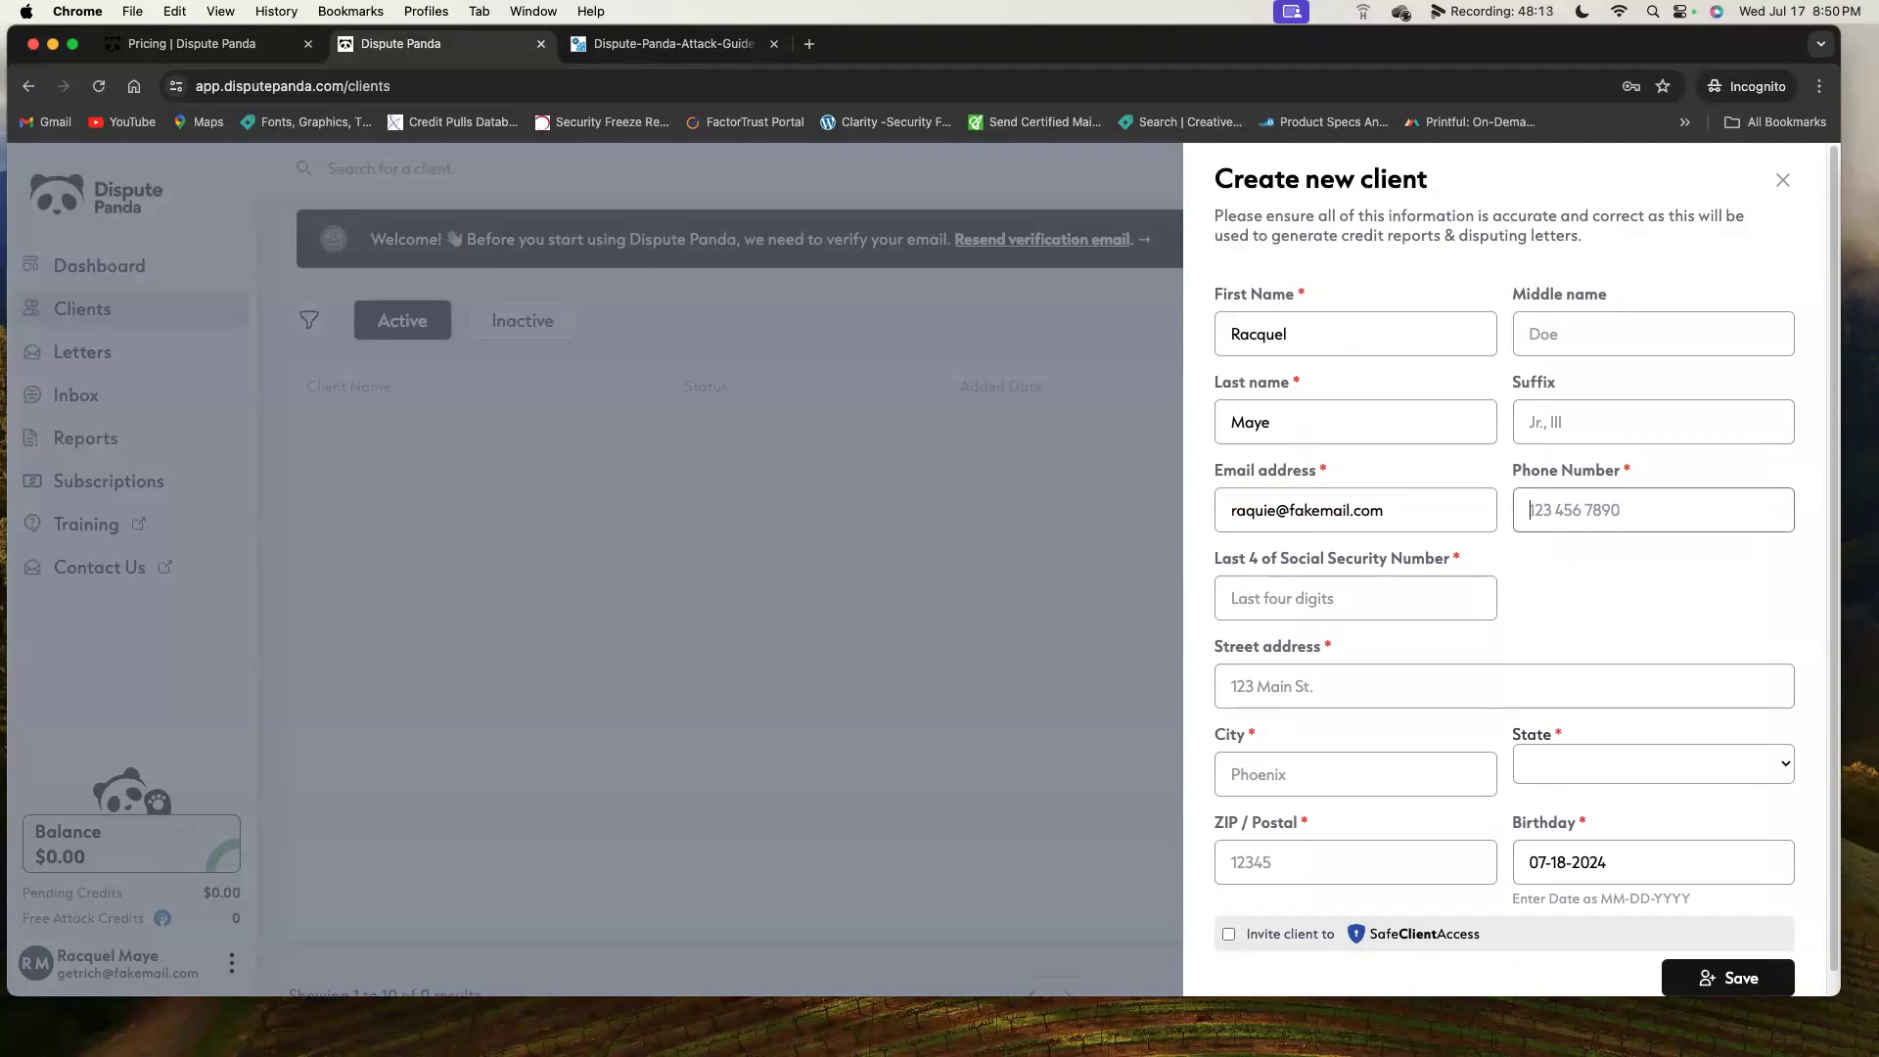
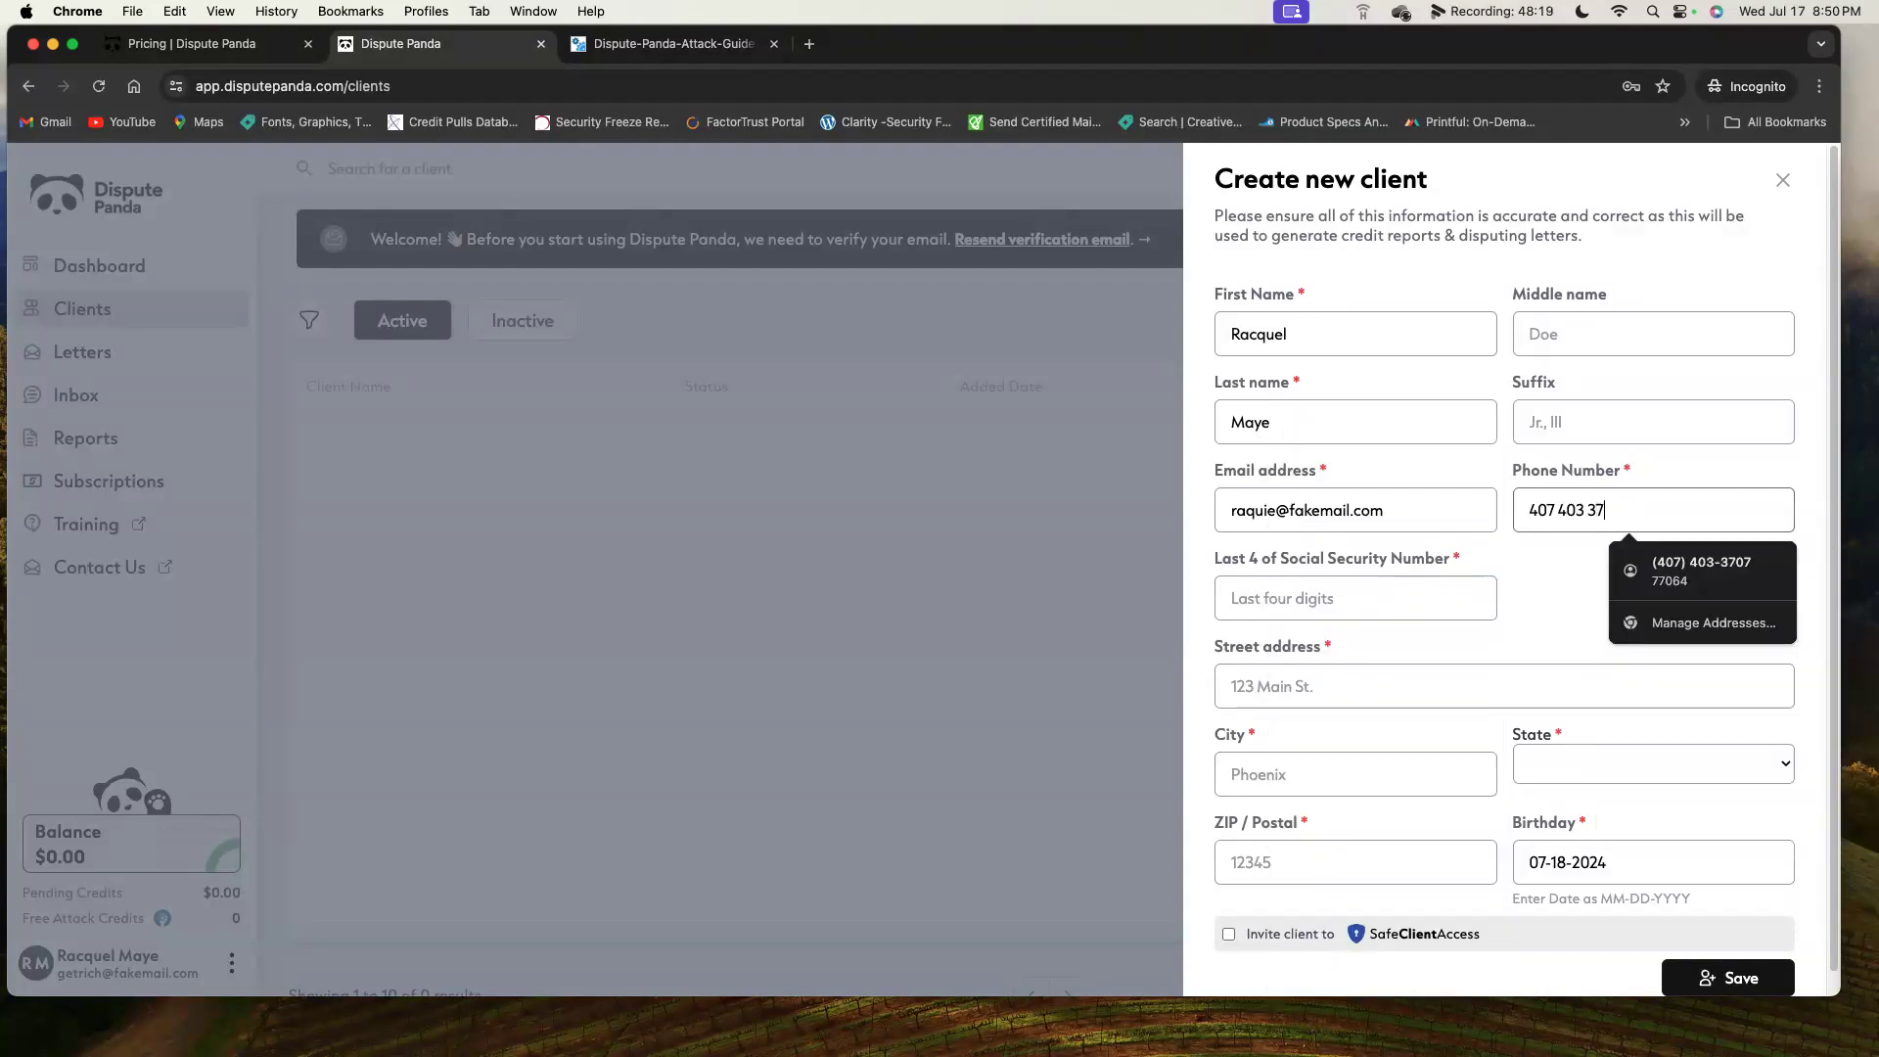
Enter the client's SSN last four and begin the street address.
key("Tab")
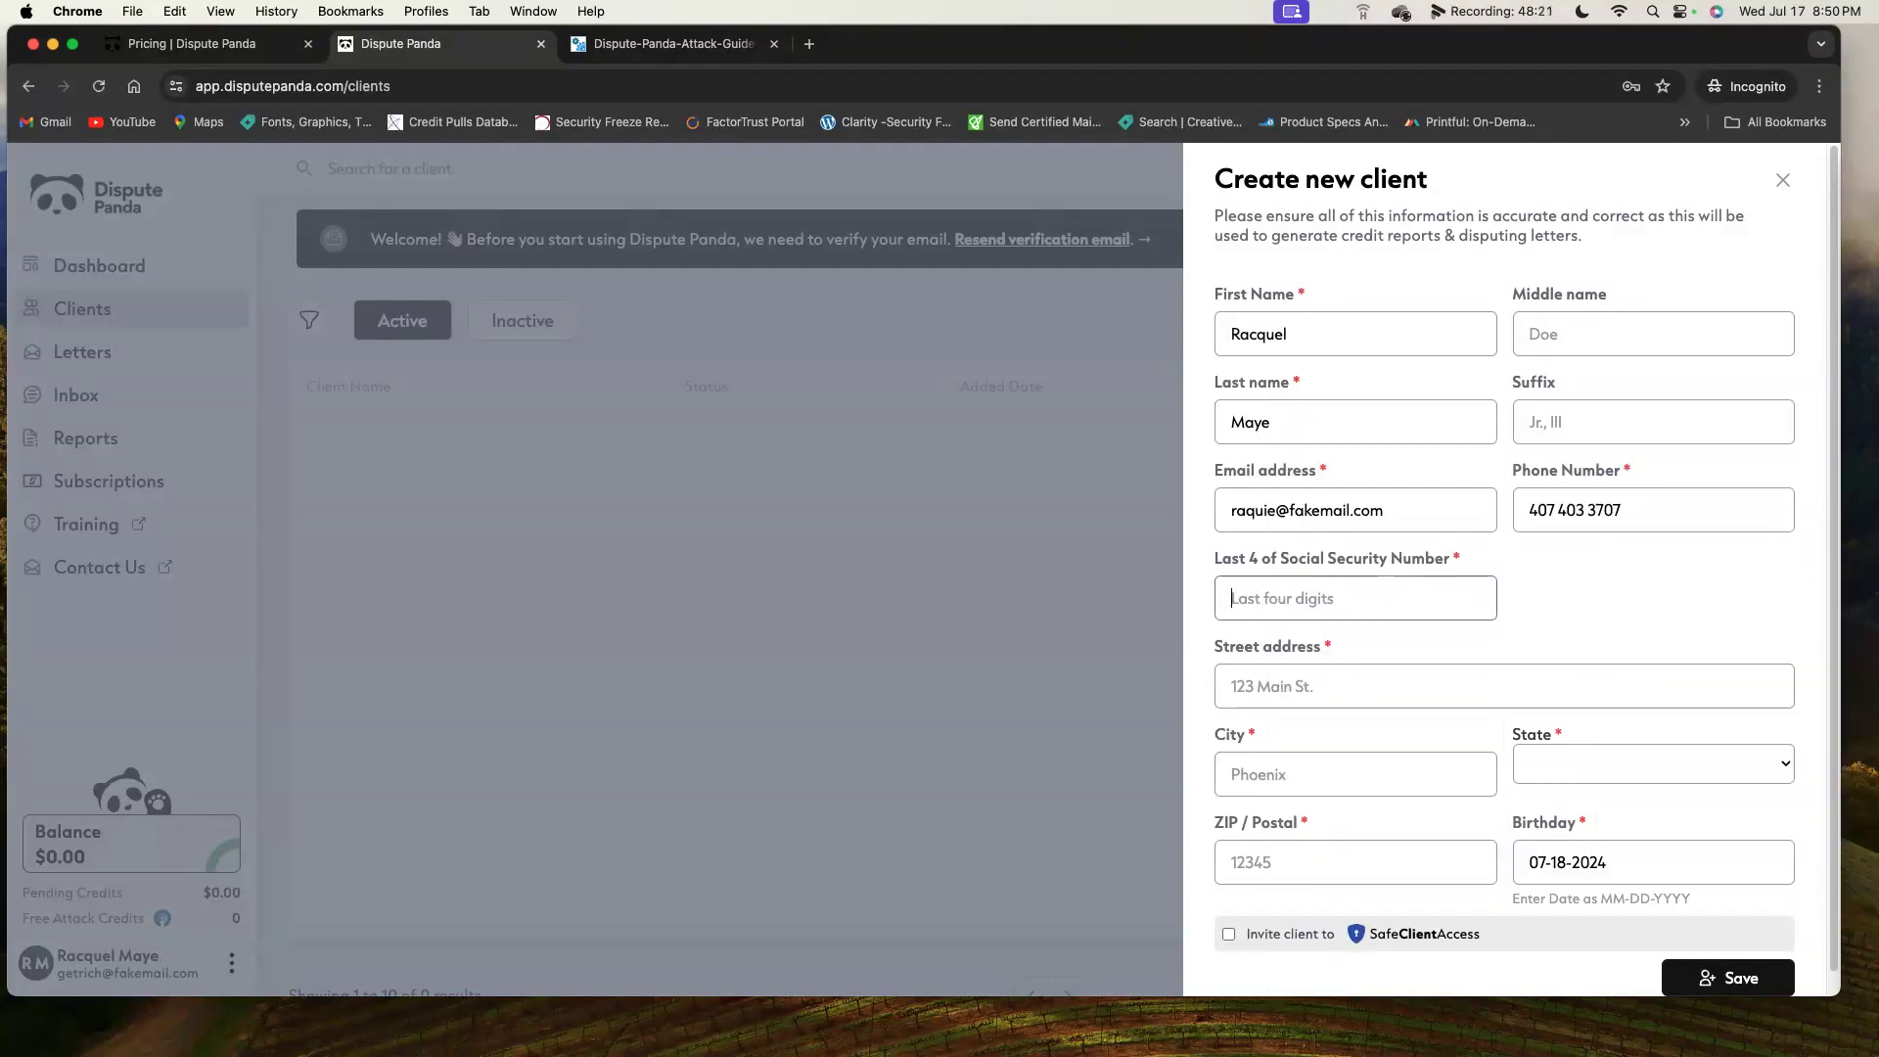
type("1234")
key("Tab")
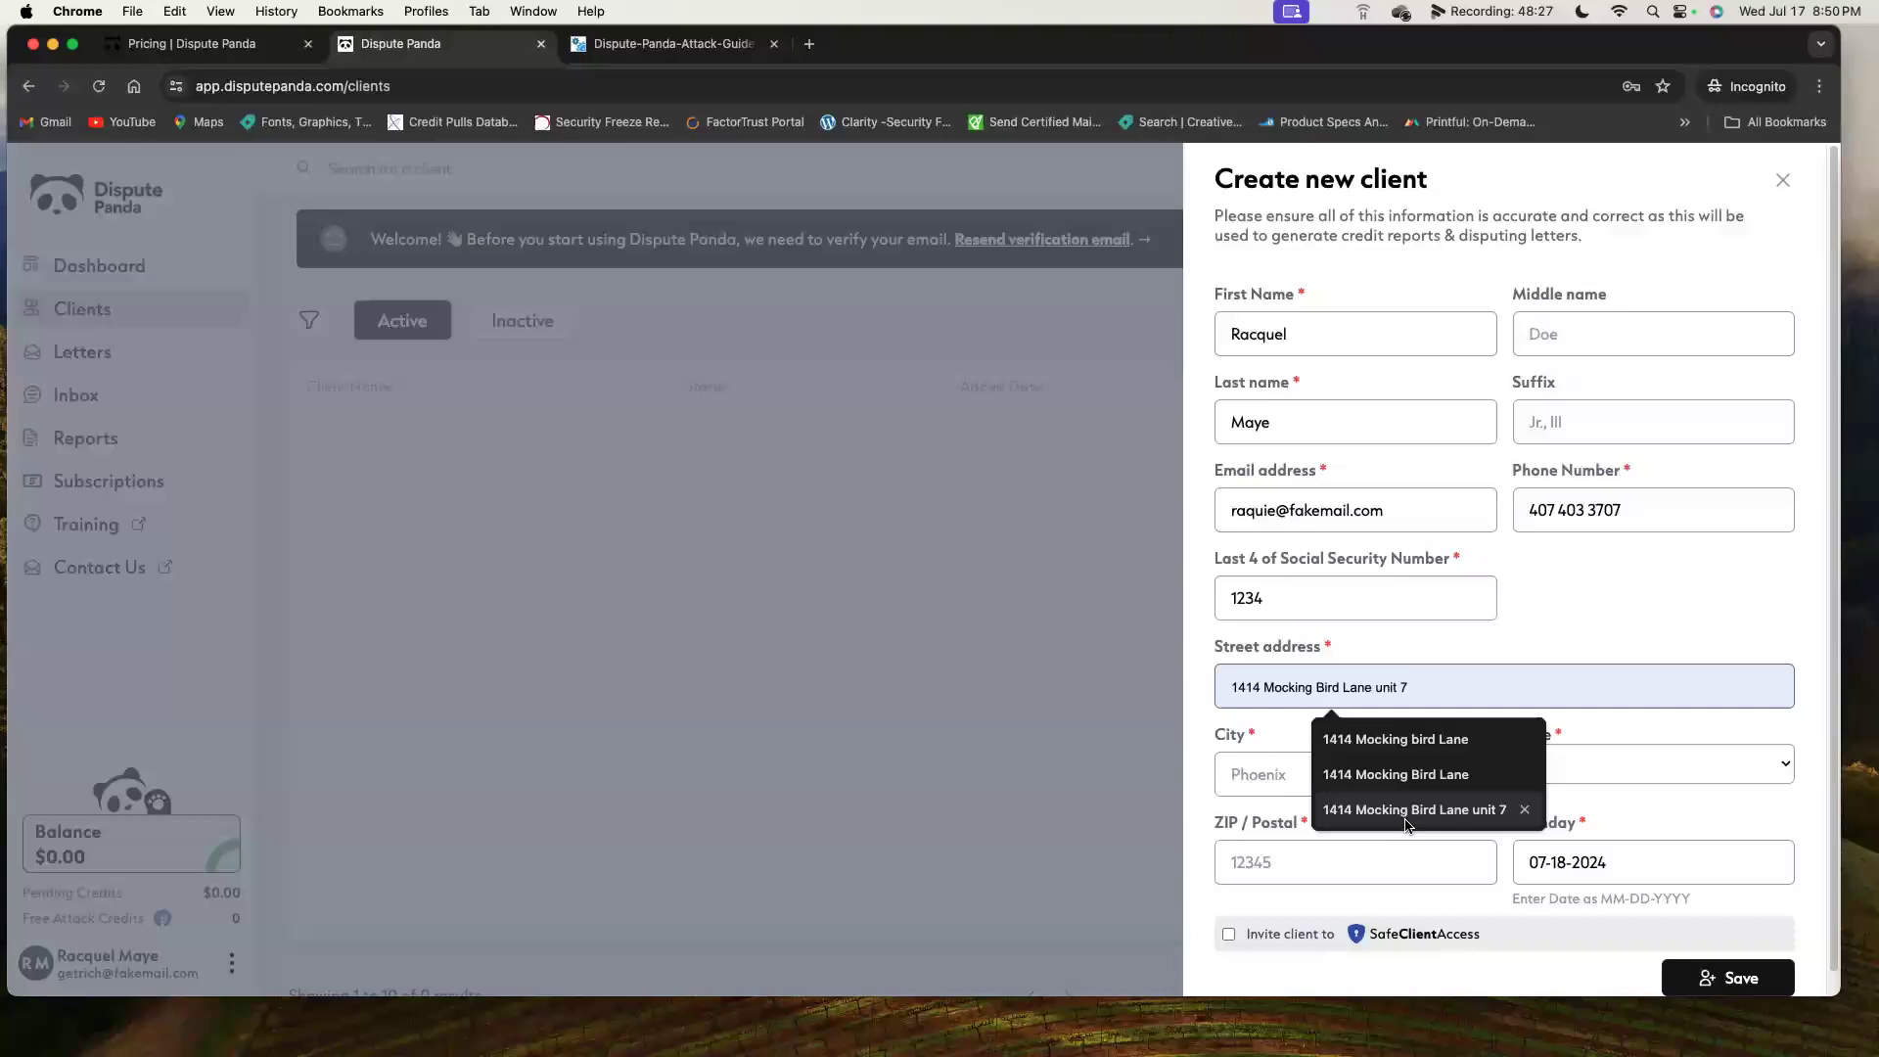
Accept the suggested street address and fill in city, state, ZIP and birthday.
left_click(1406, 812)
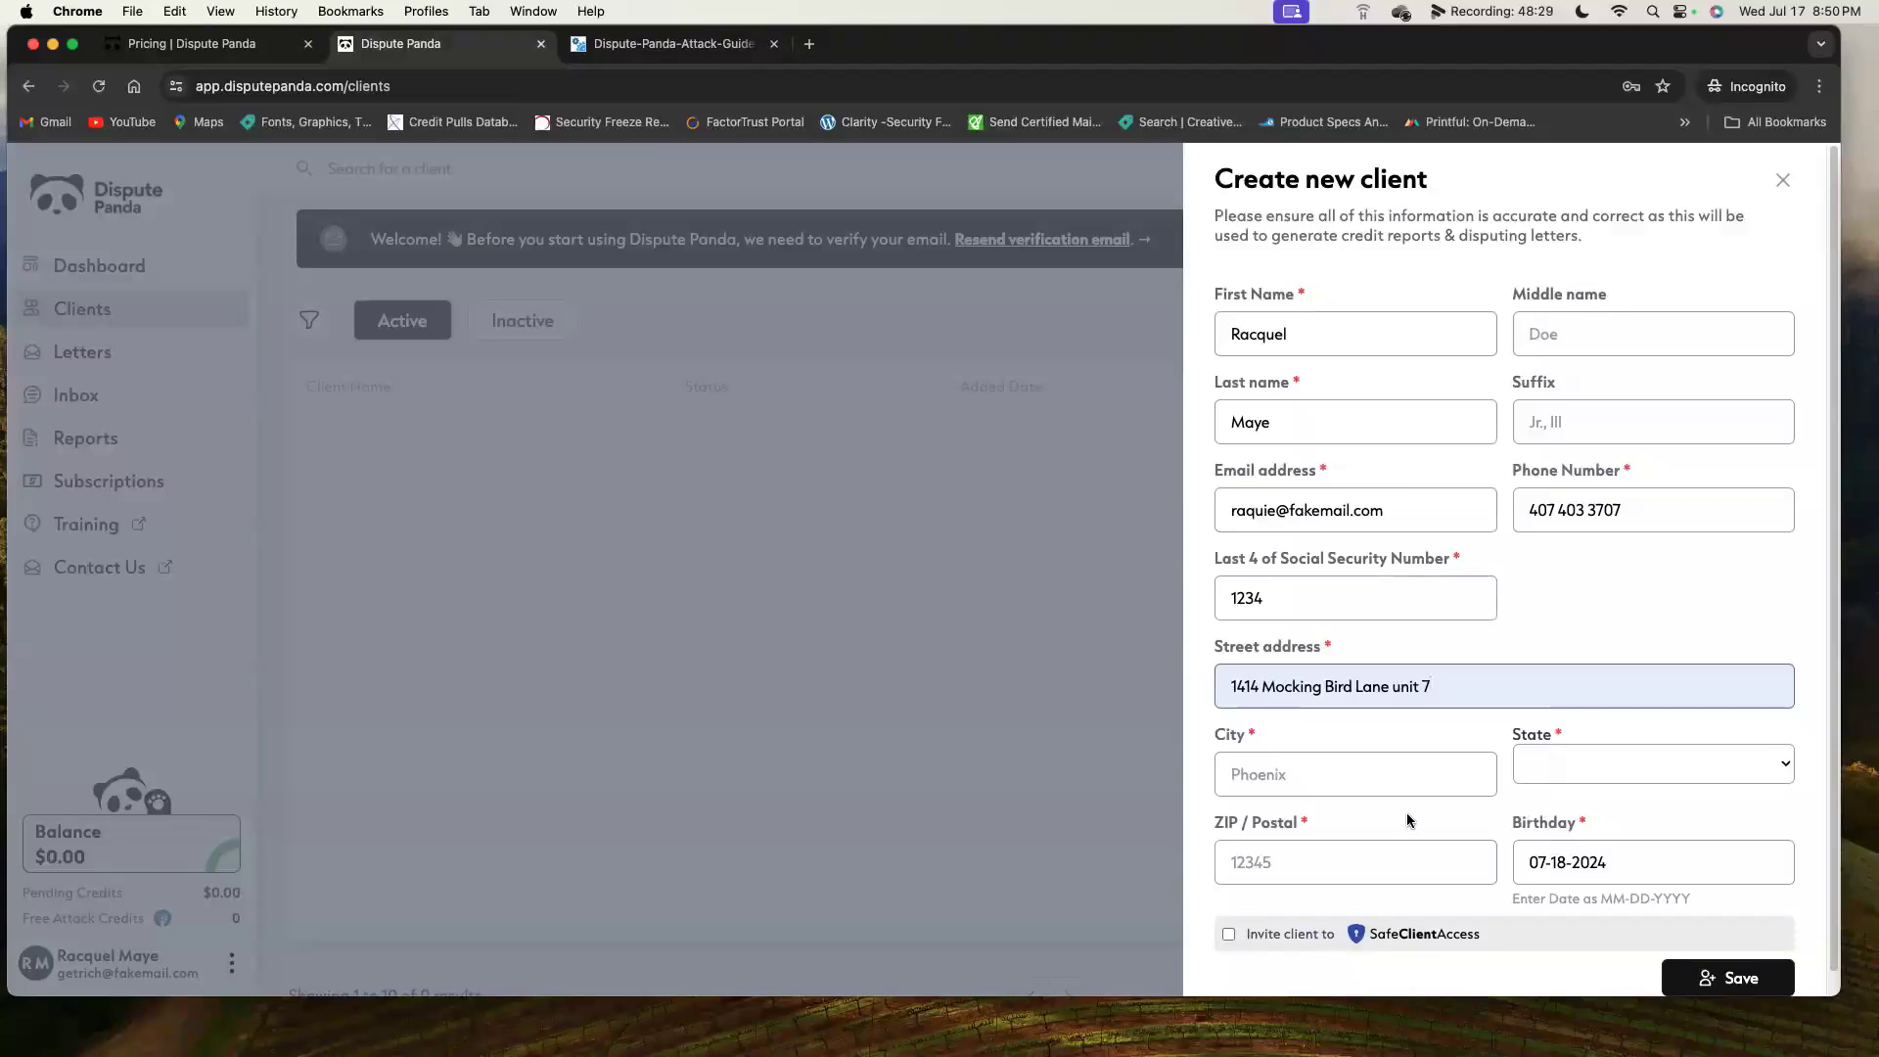
left_click(1356, 778)
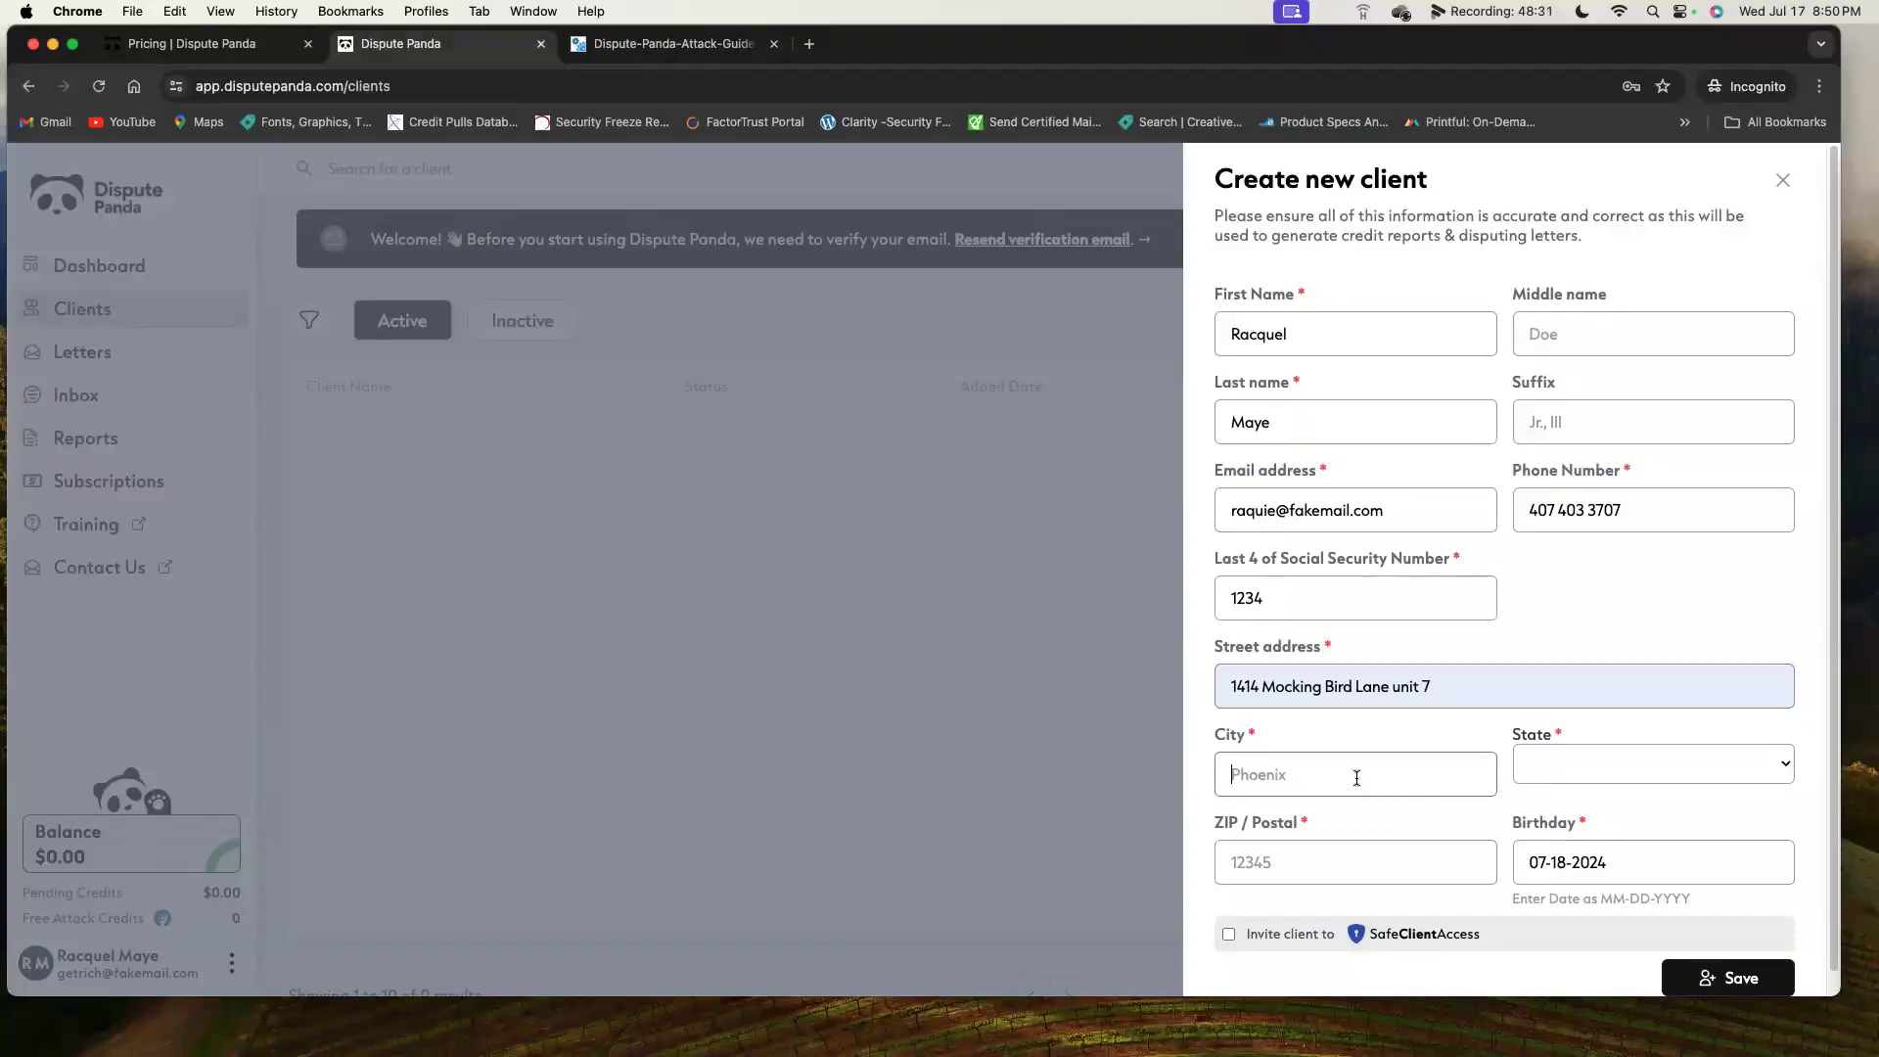
key("Tab")
key("t")
key("Tab")
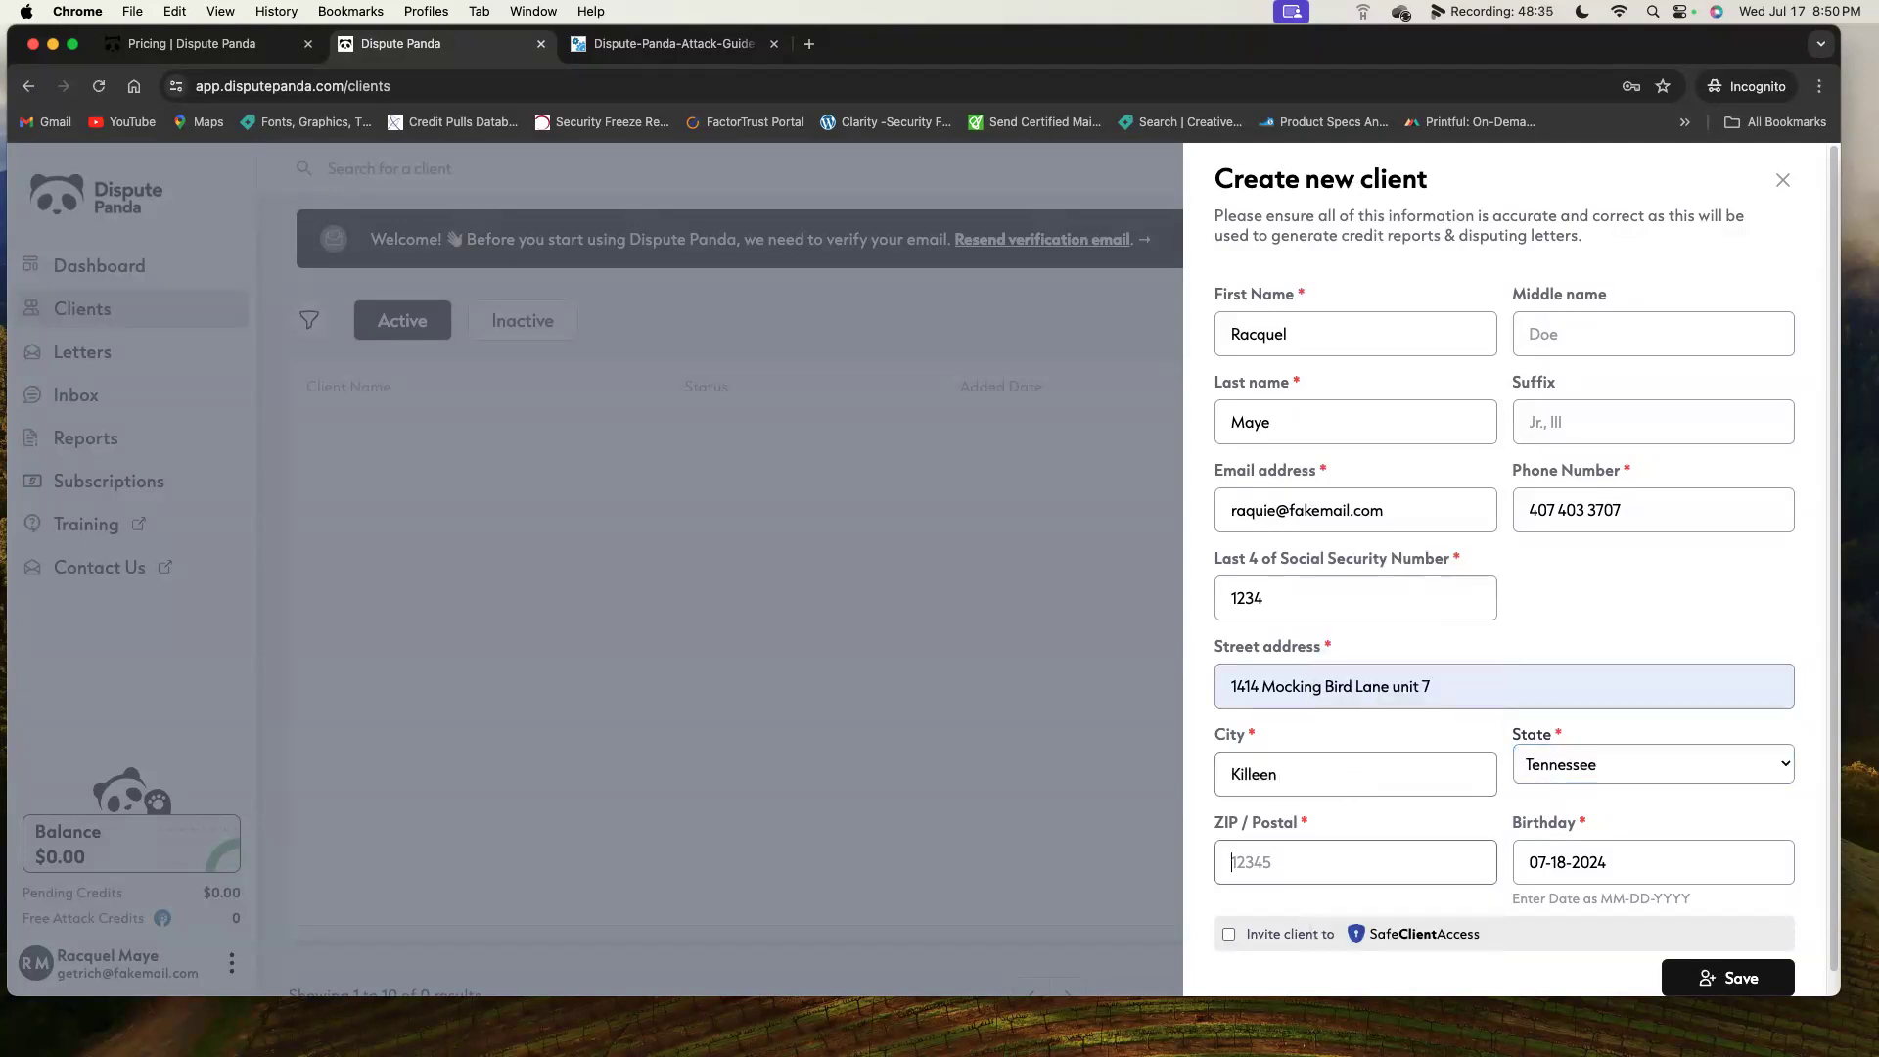
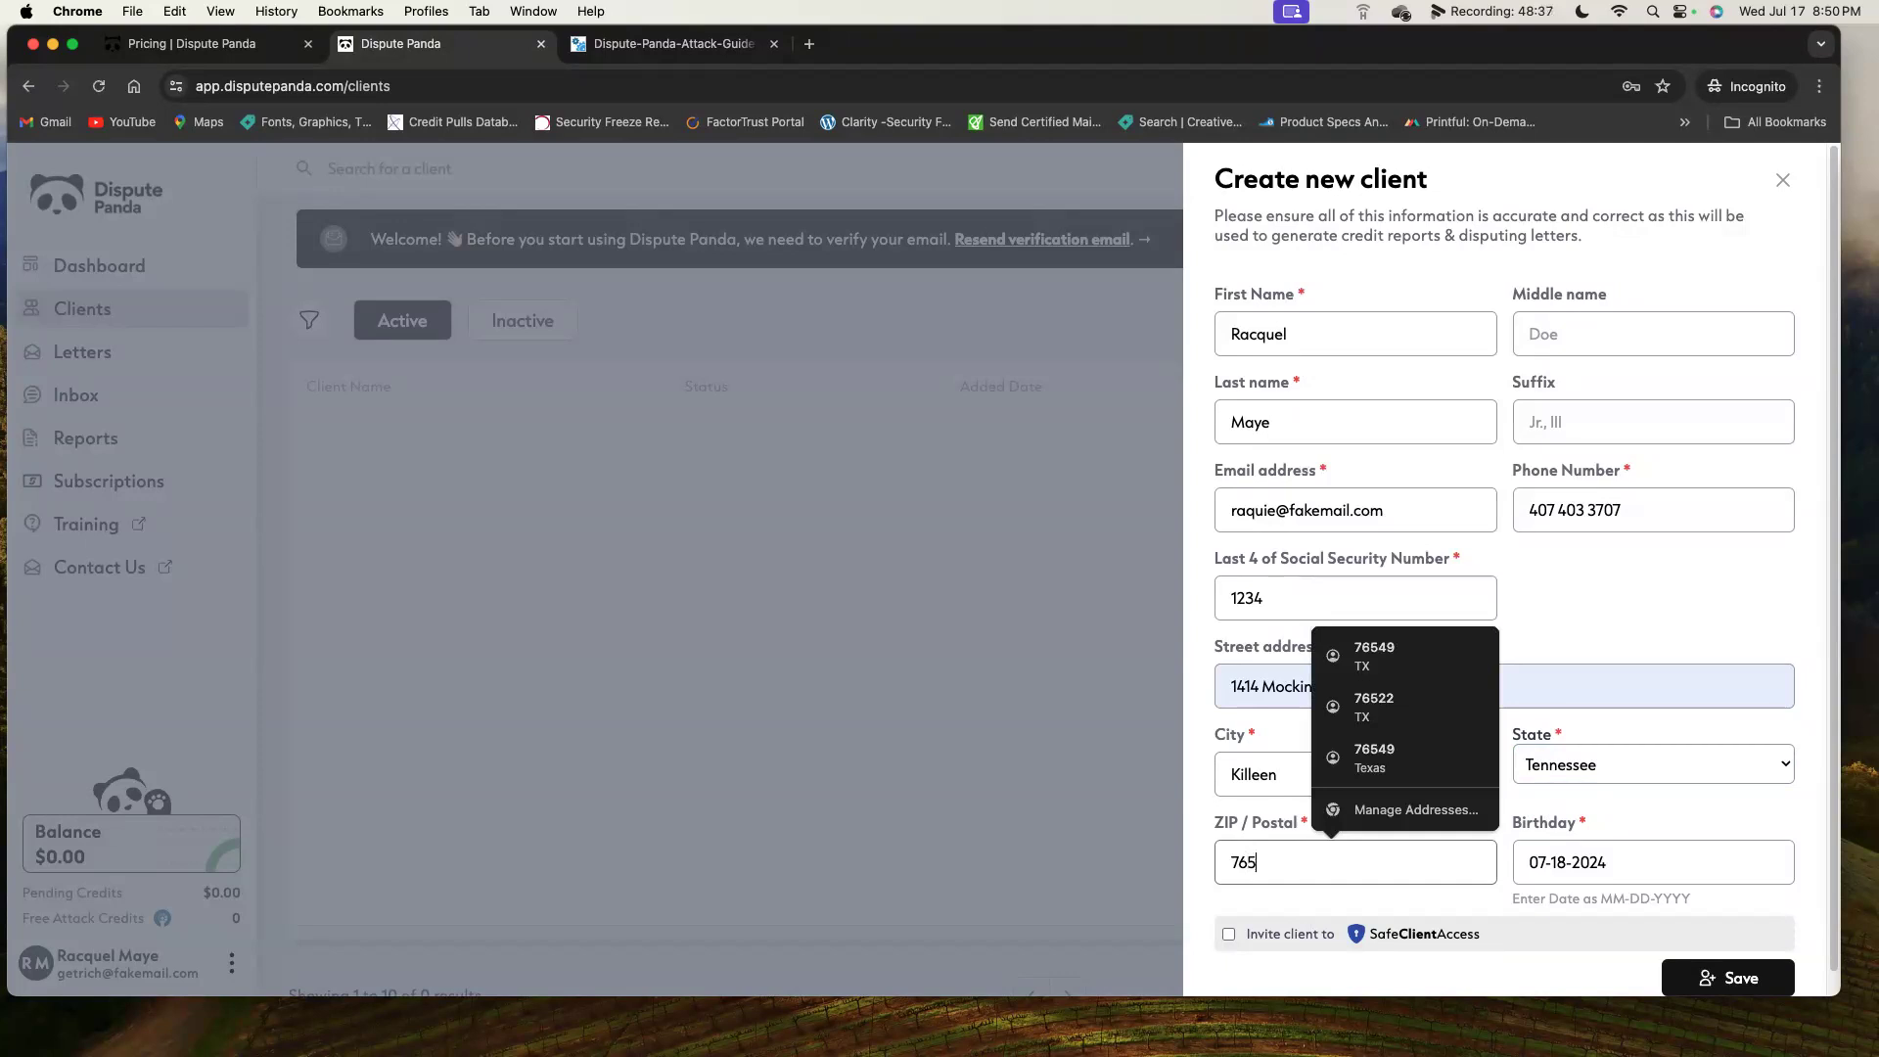
key("Tab")
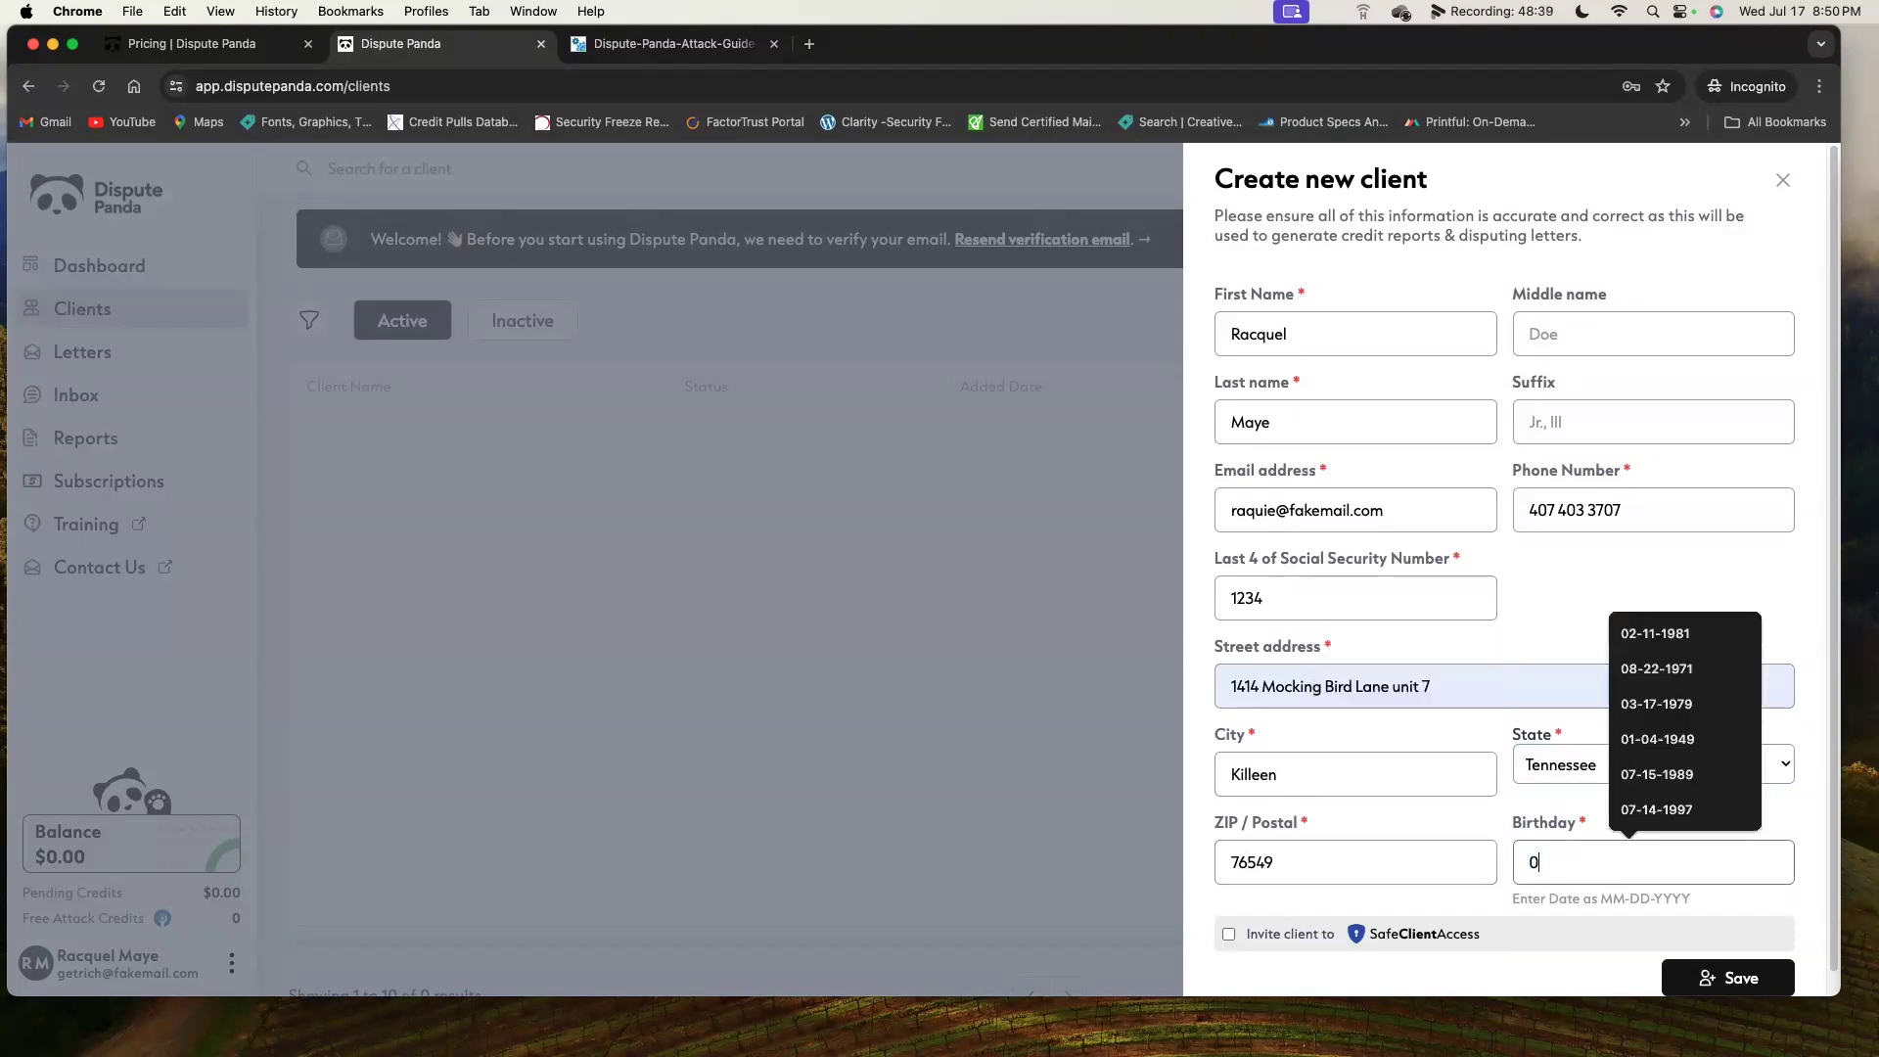
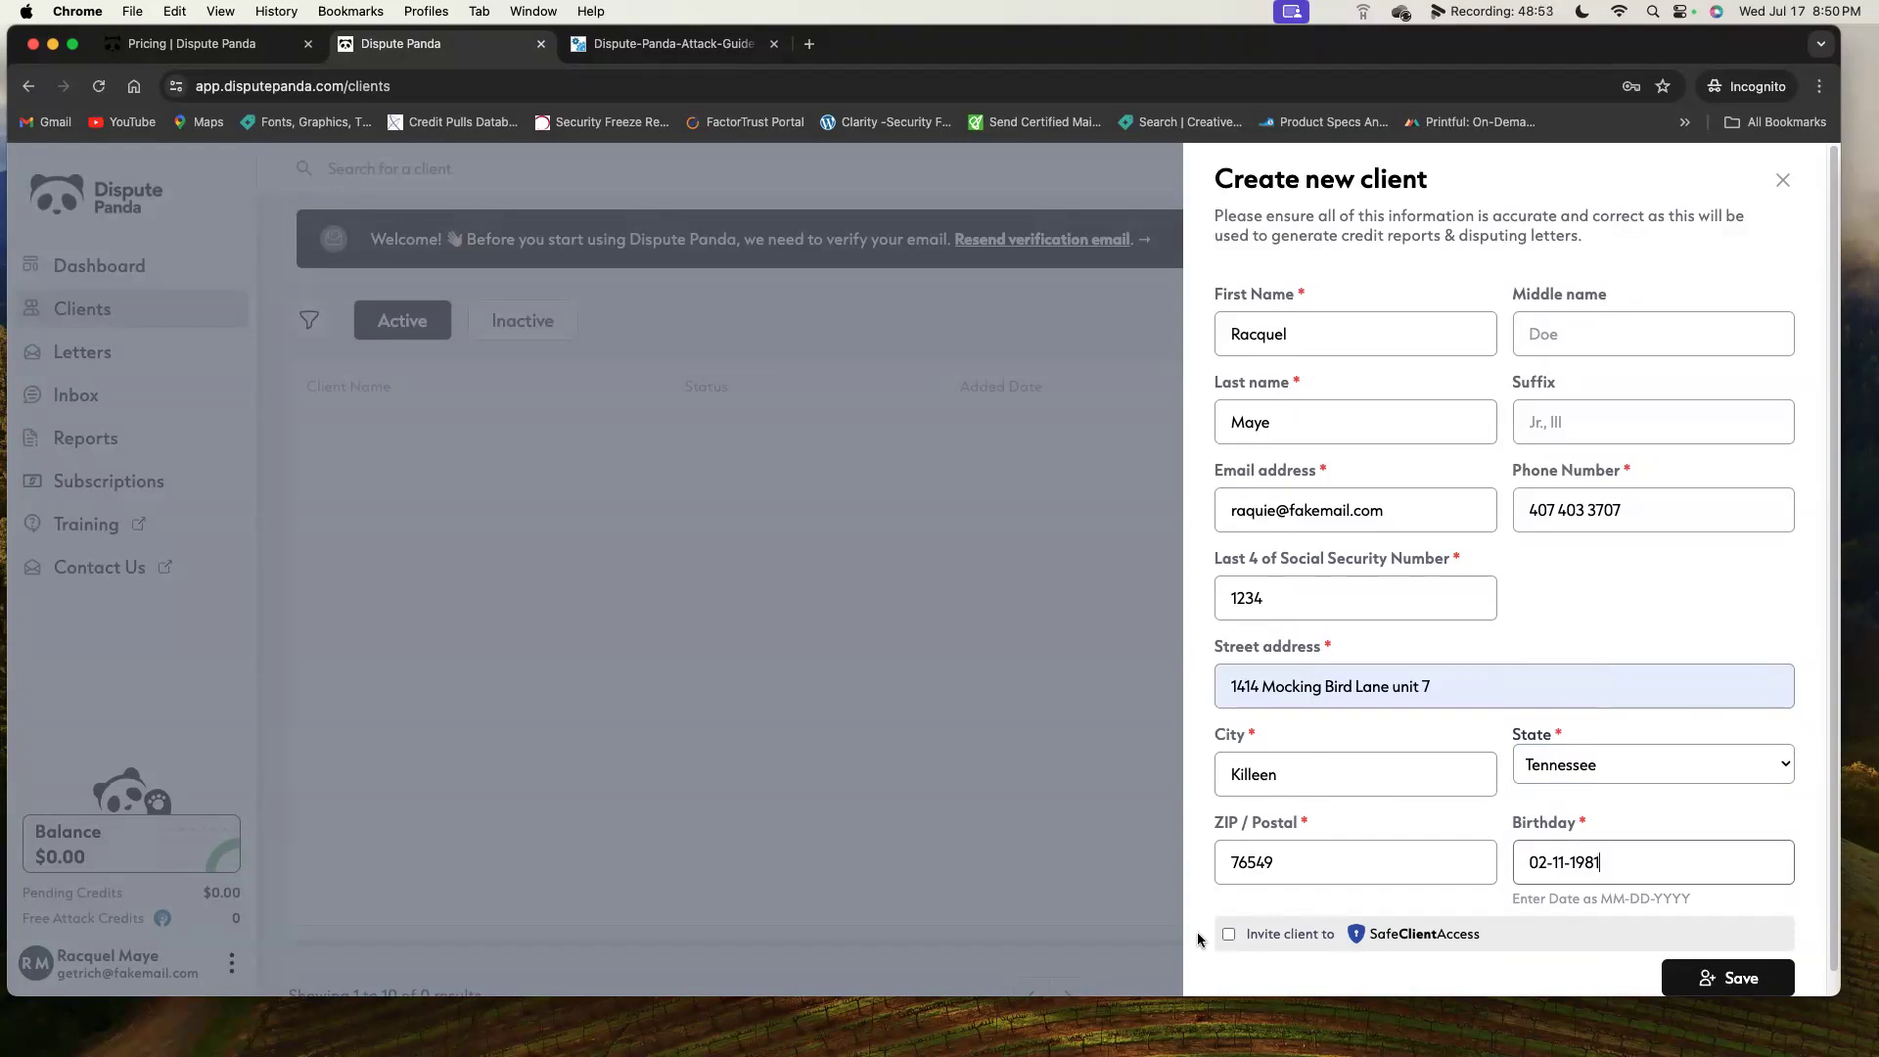
Try Invite client, dismiss the Pro upgrade notice, and save the client.
left_click(1230, 936)
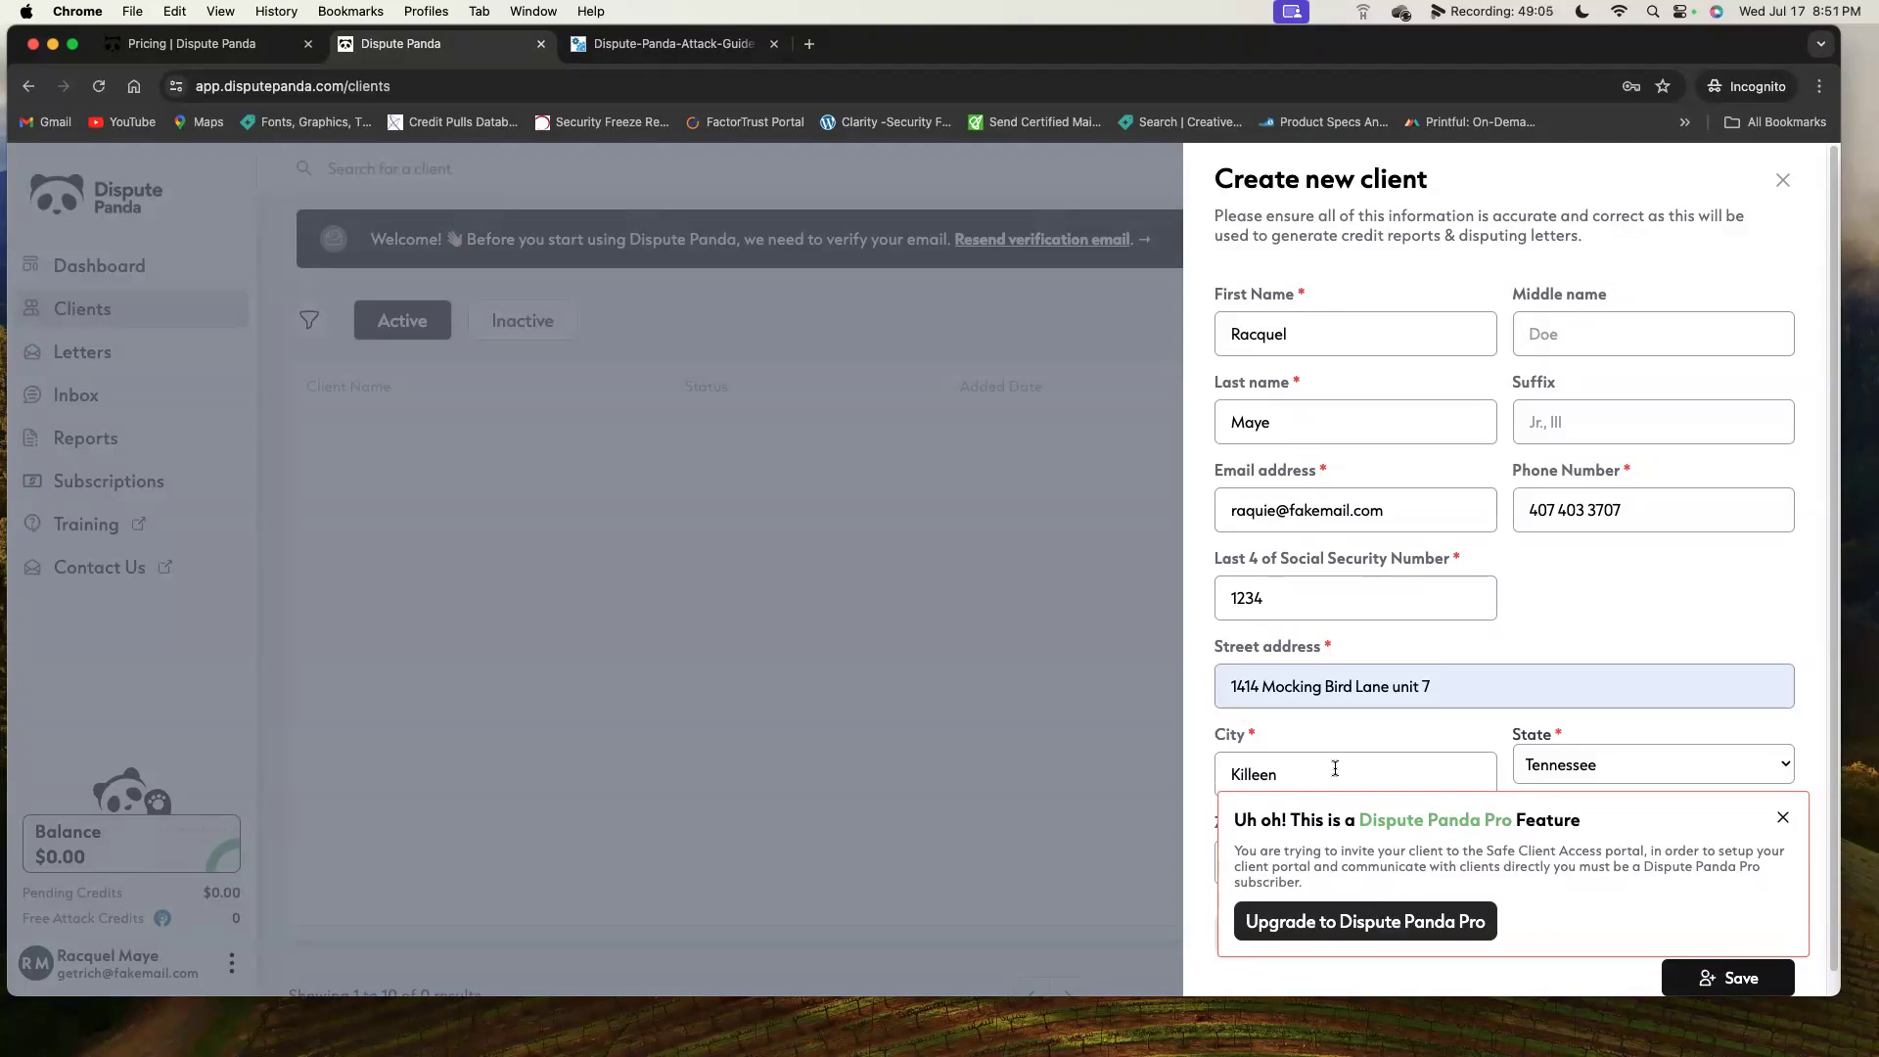
left_click(1782, 817)
left_click(1770, 976)
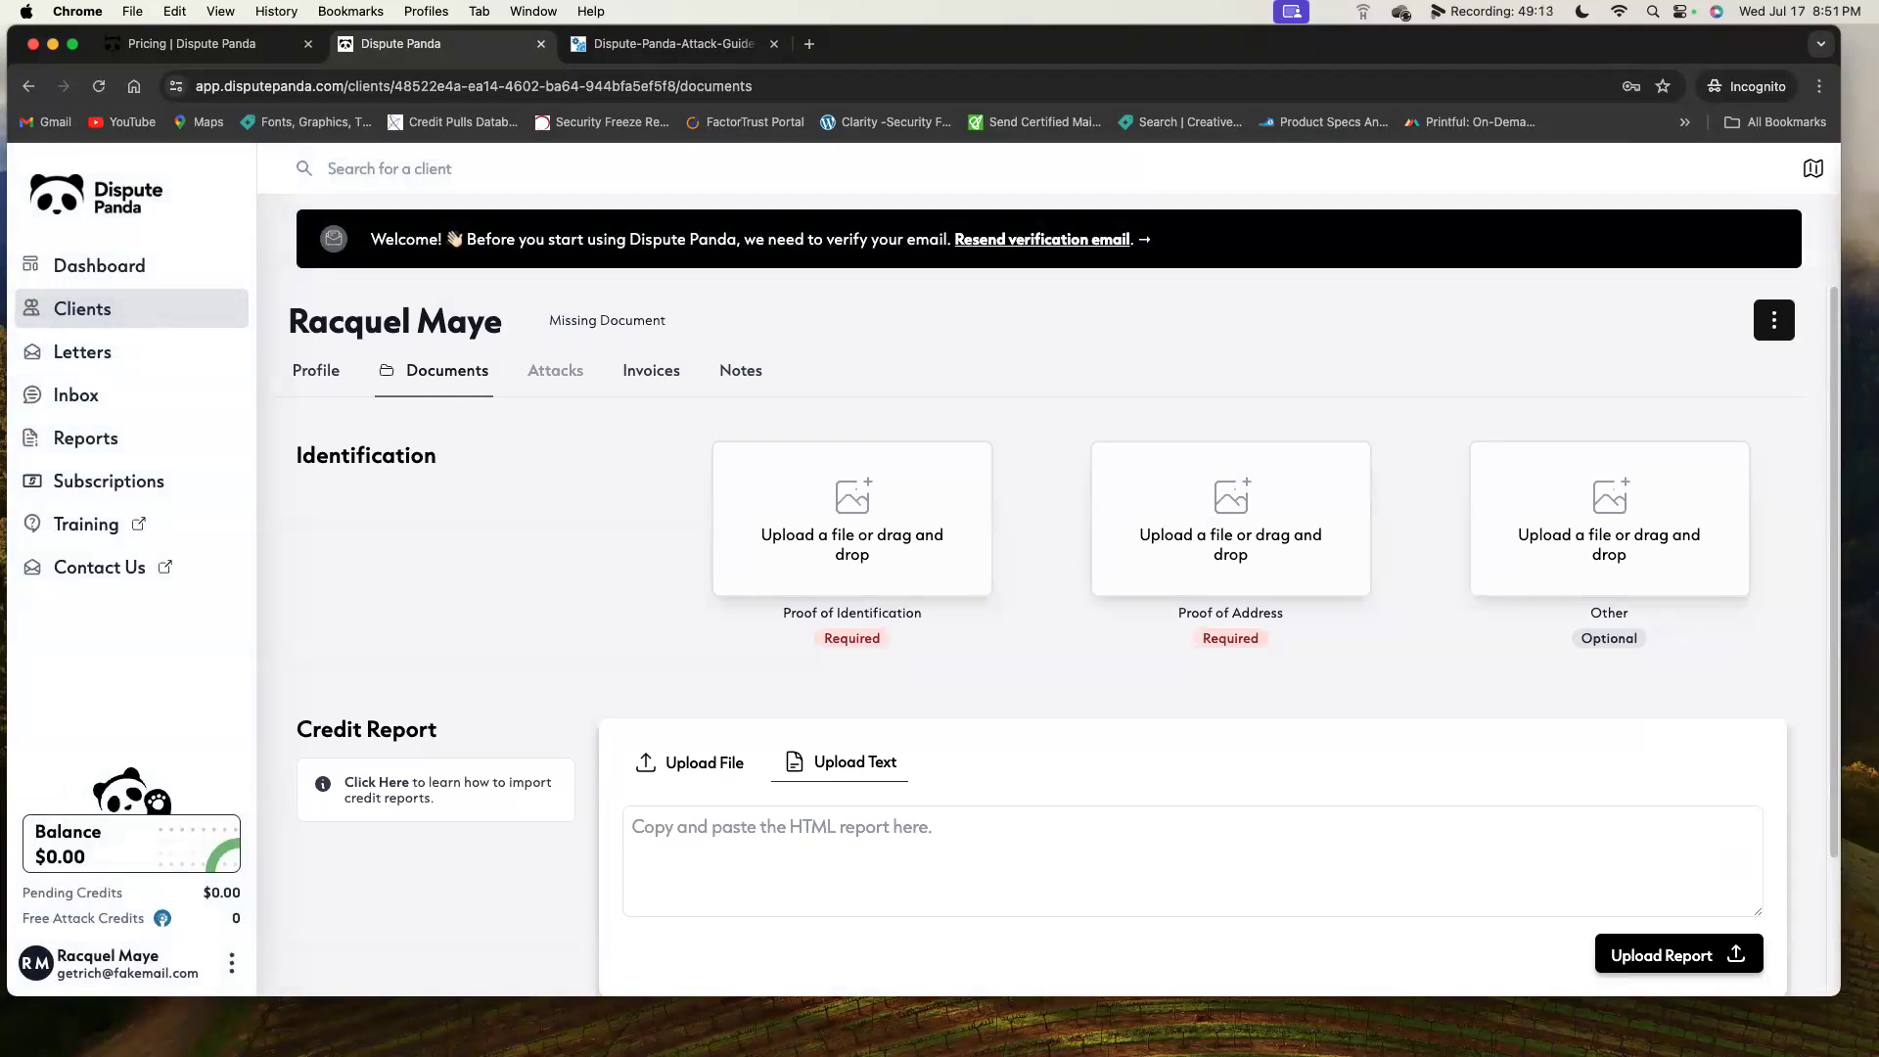
Upload the driver's license image onto the Proof of Identification card.
left_click_drag(1367, 999, 1366, 1018)
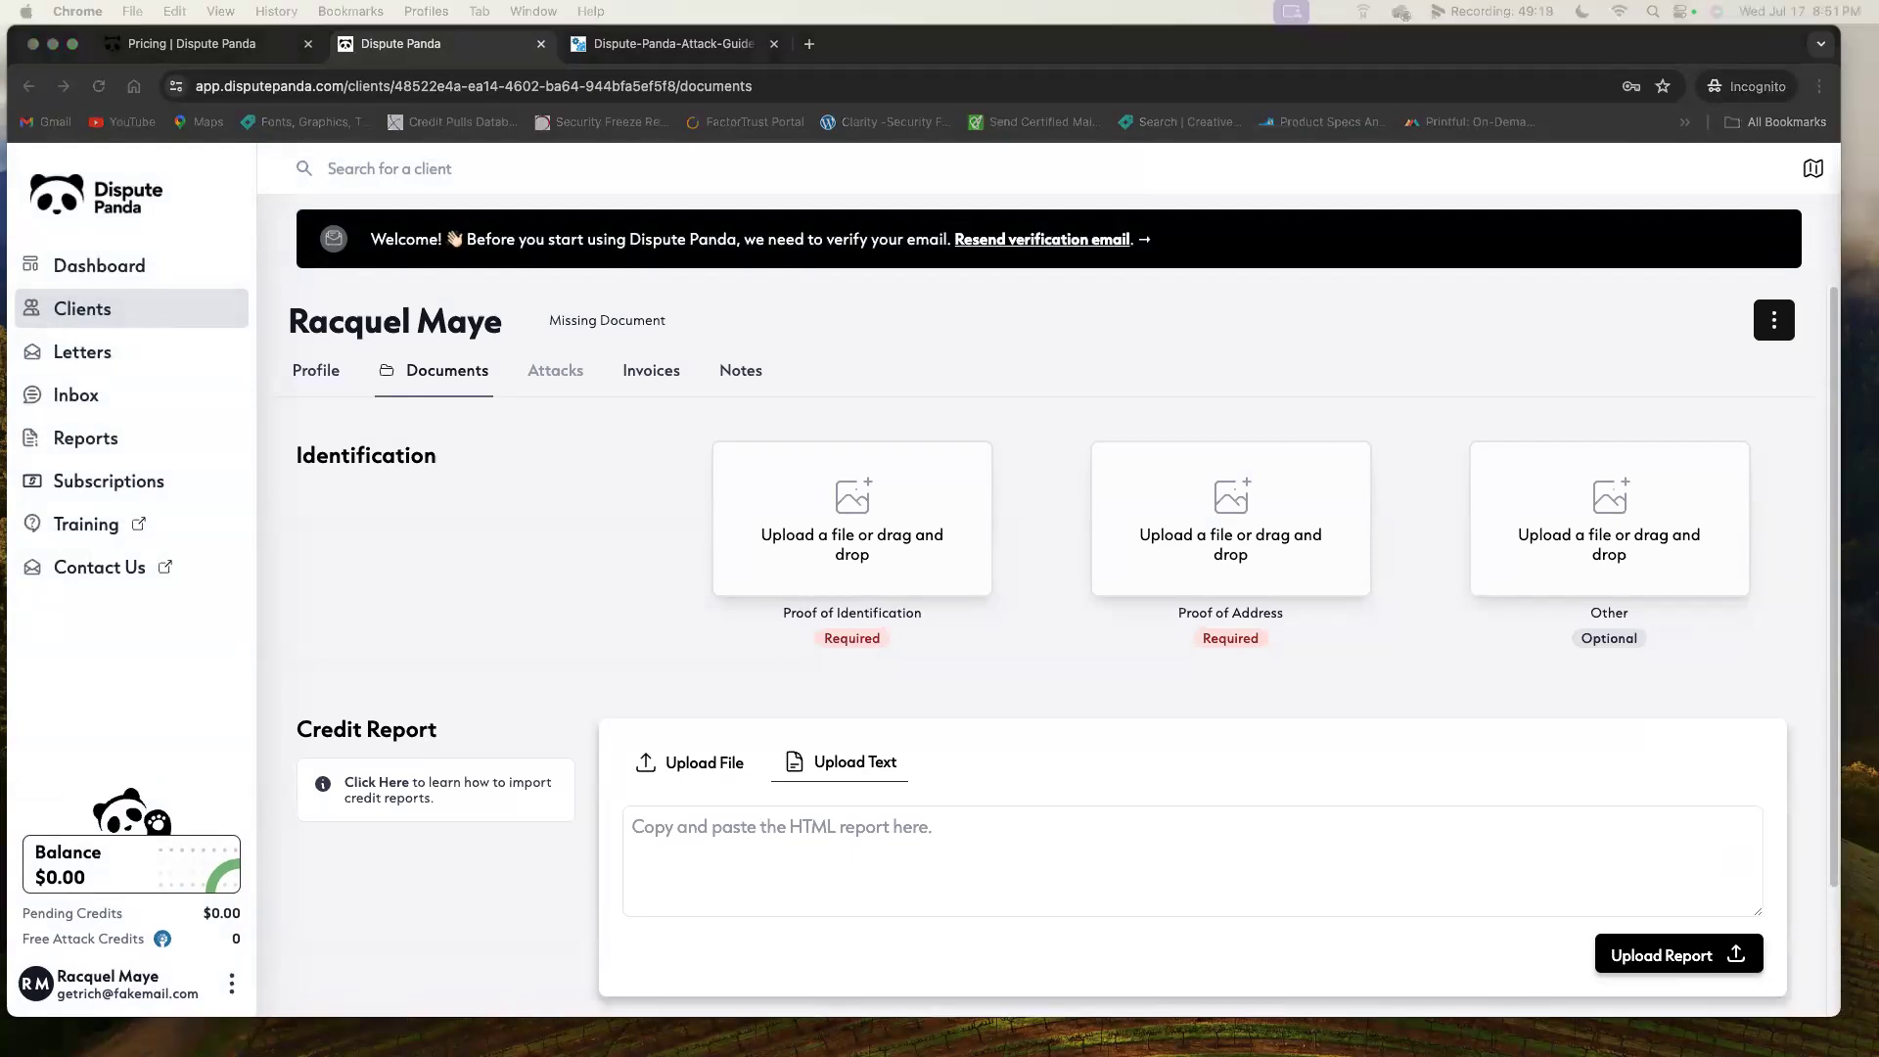
left_click_drag(1099, 558, 930, 545)
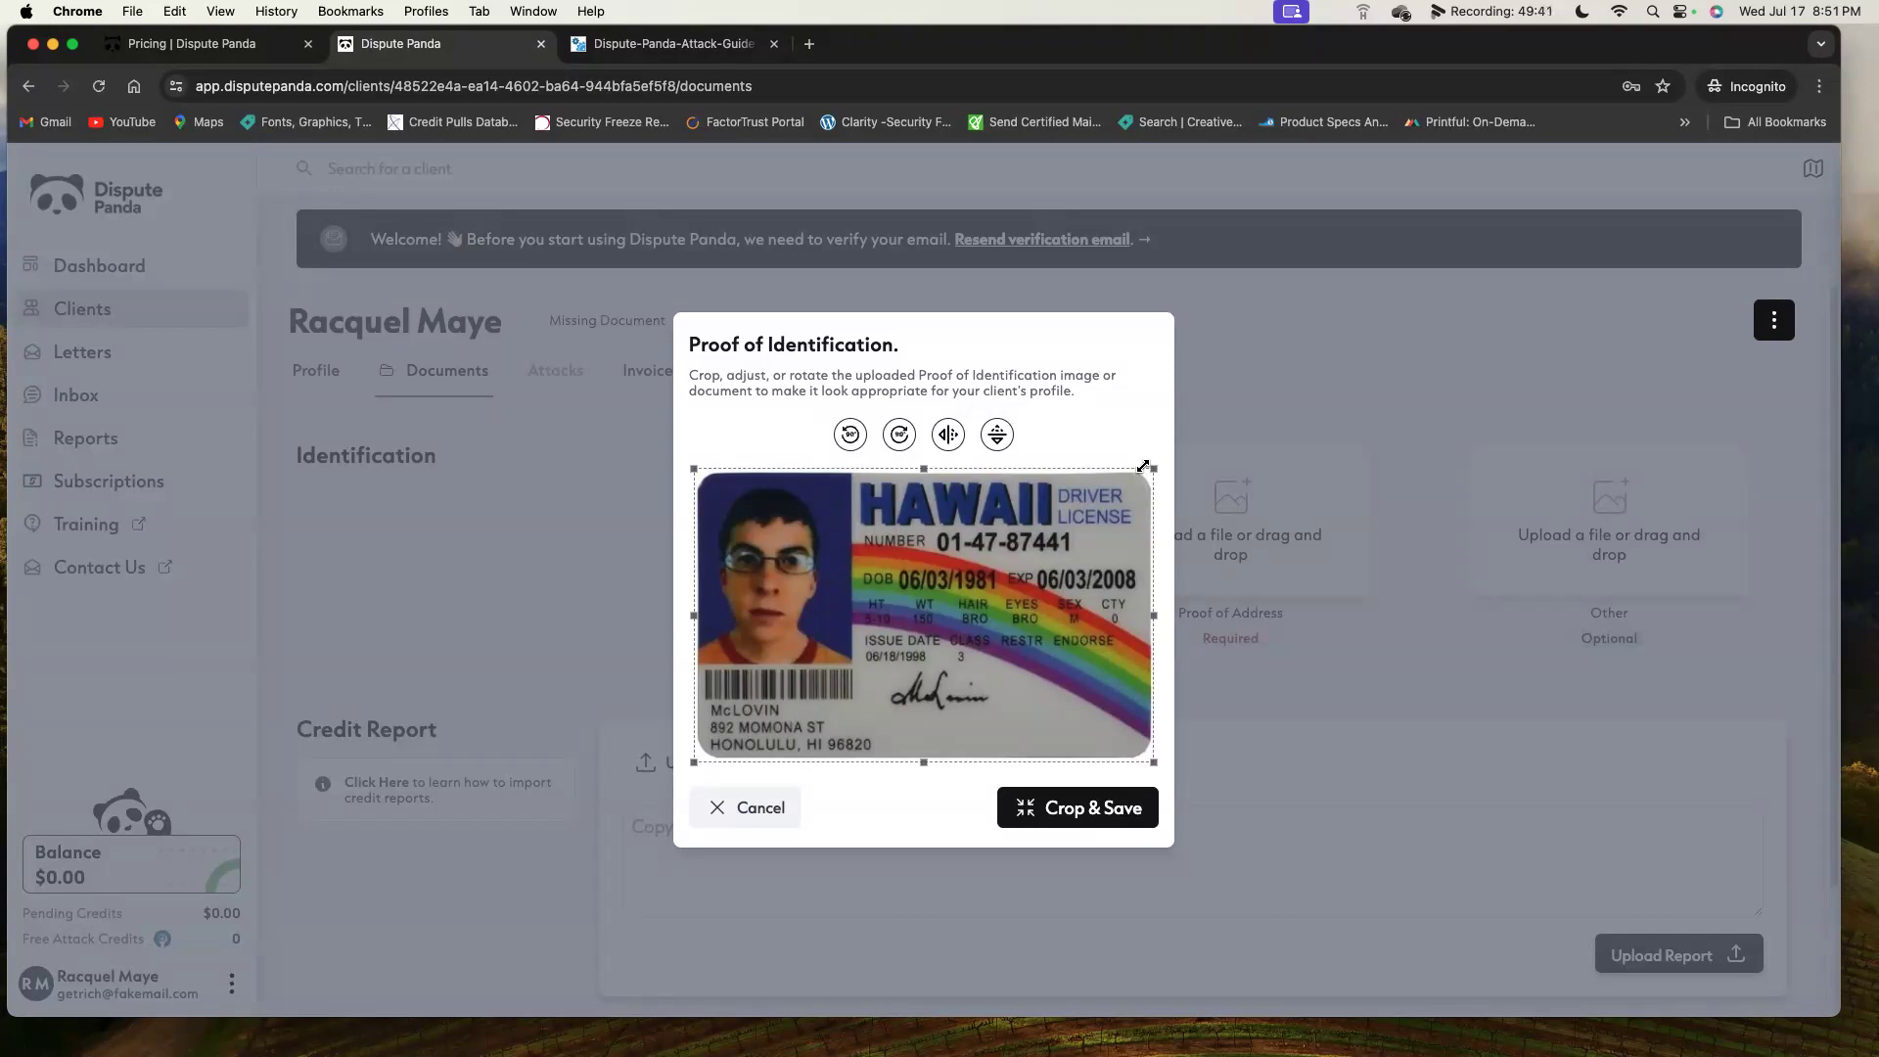
Trim the driver's license crop slightly and save it as proof of identification.
left_click_drag(1143, 467, 1138, 472)
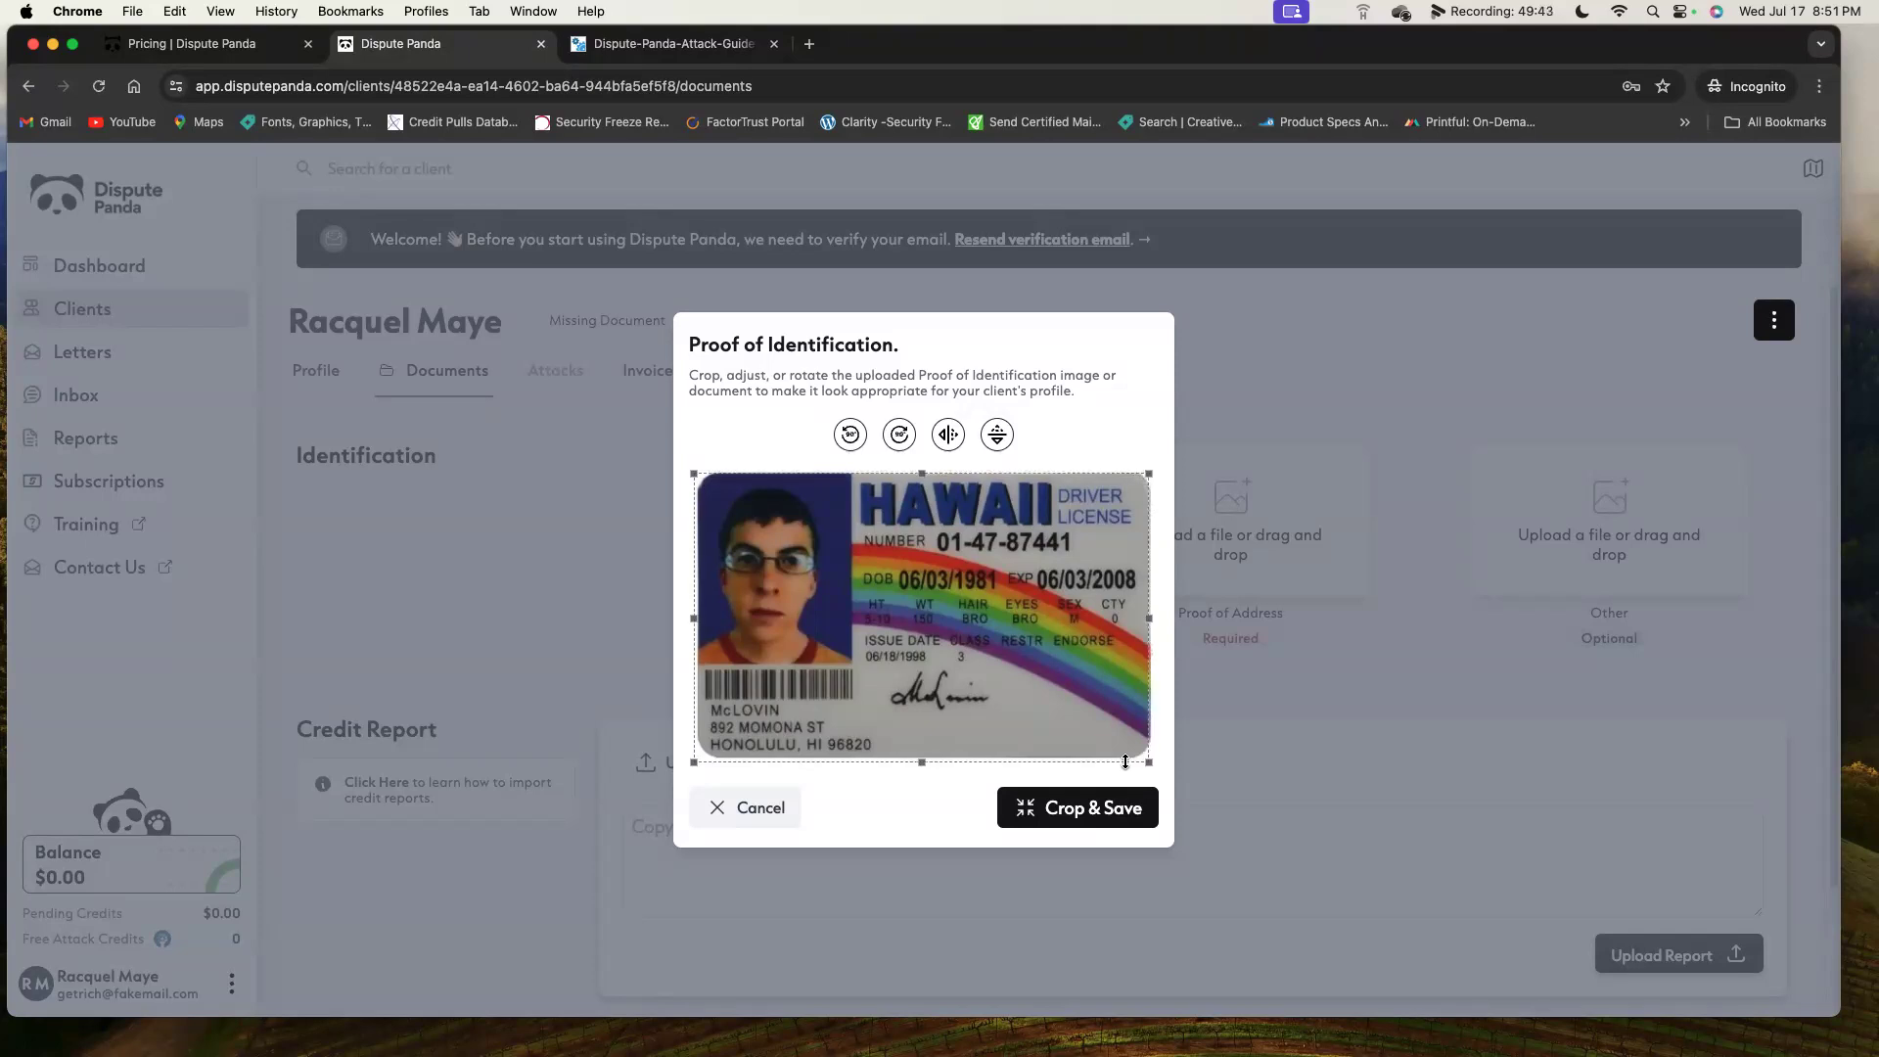
left_click(1094, 809)
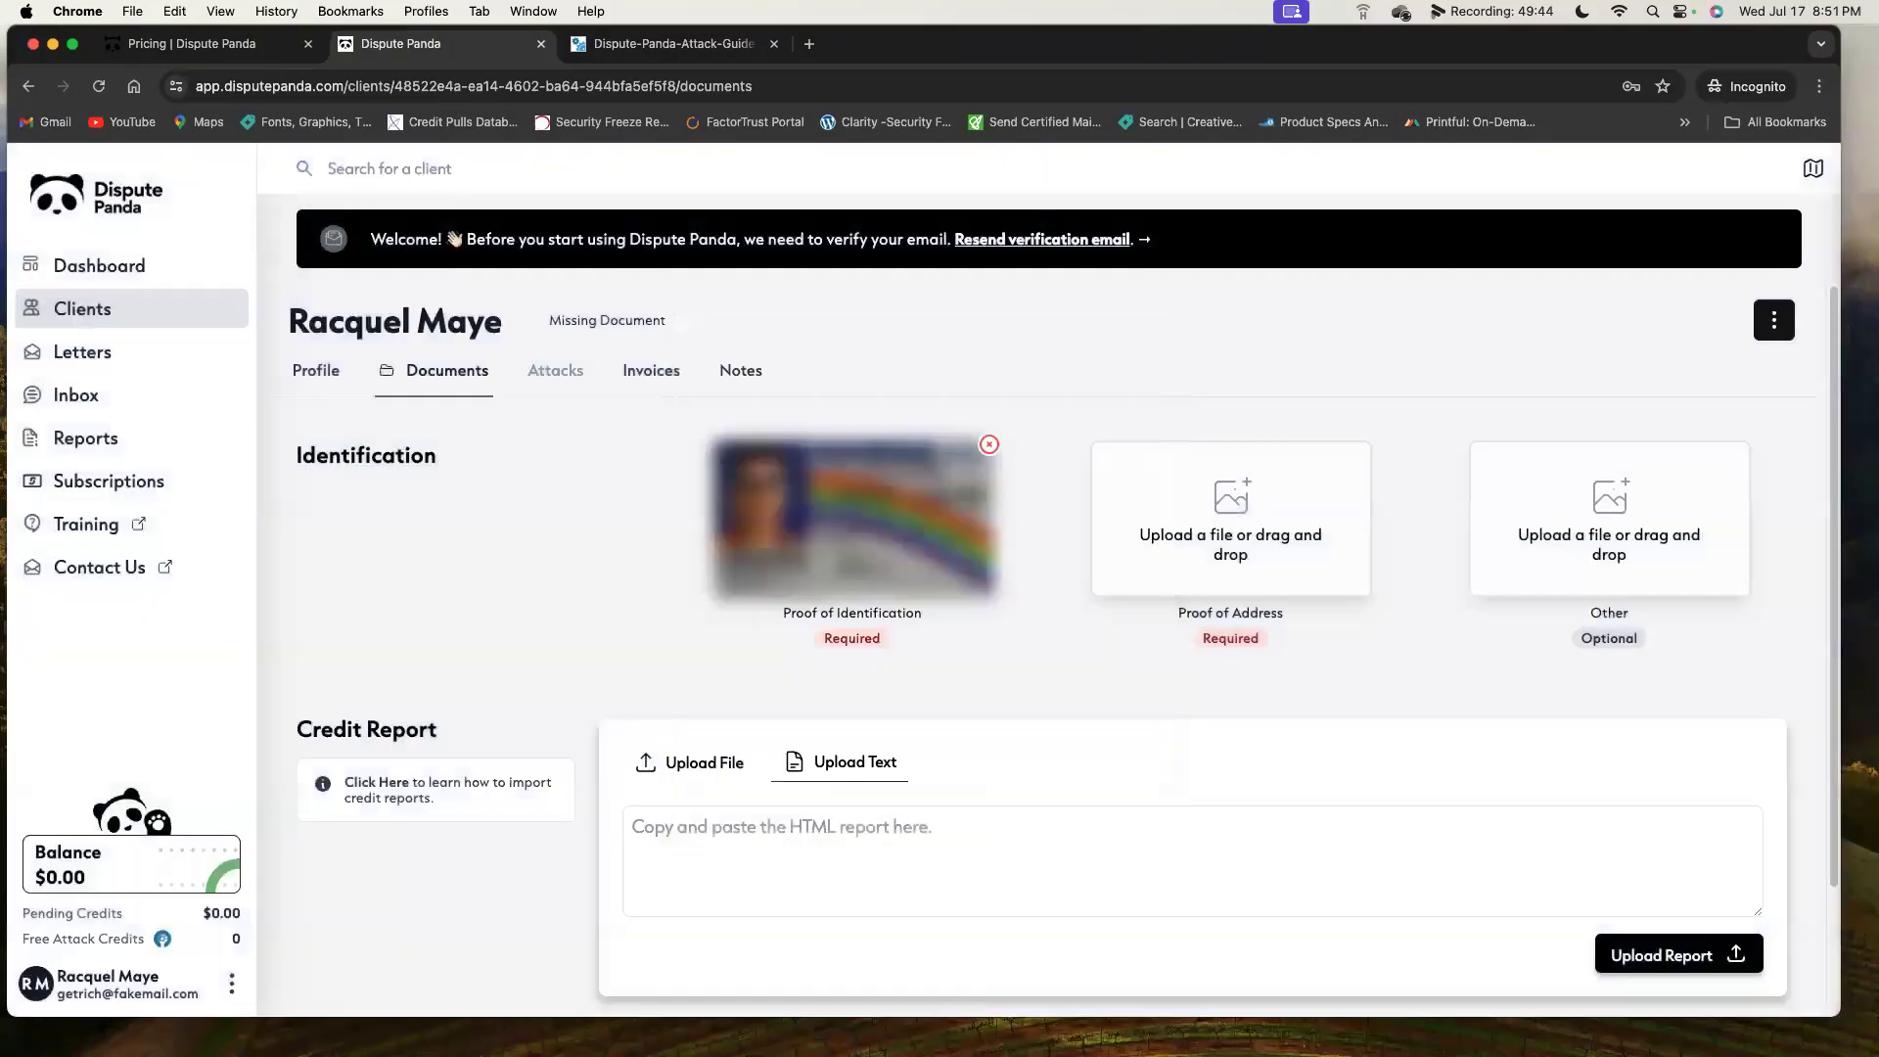
Save the bill cropped to its bottom payment slip as proof of address, then upload the Social Security card.
left_click_drag(1475, 599, 1272, 548)
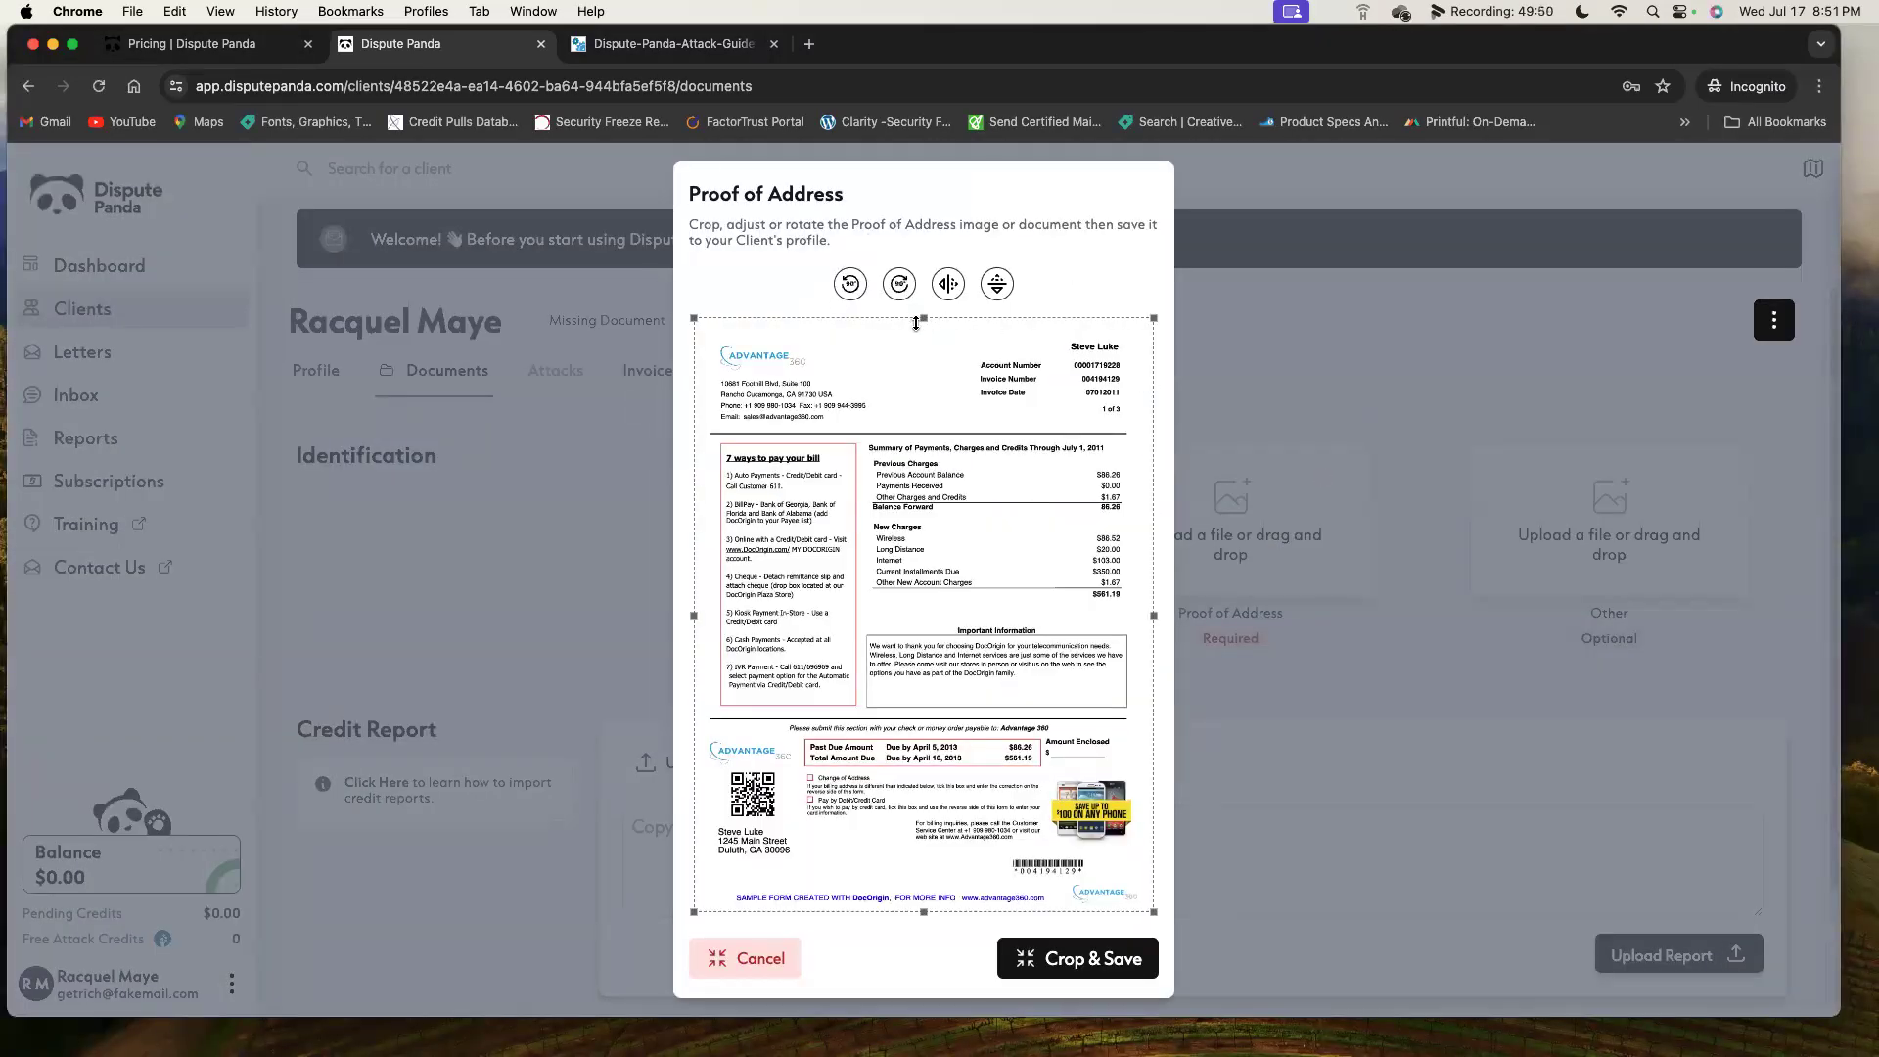
left_click_drag(920, 320, 893, 748)
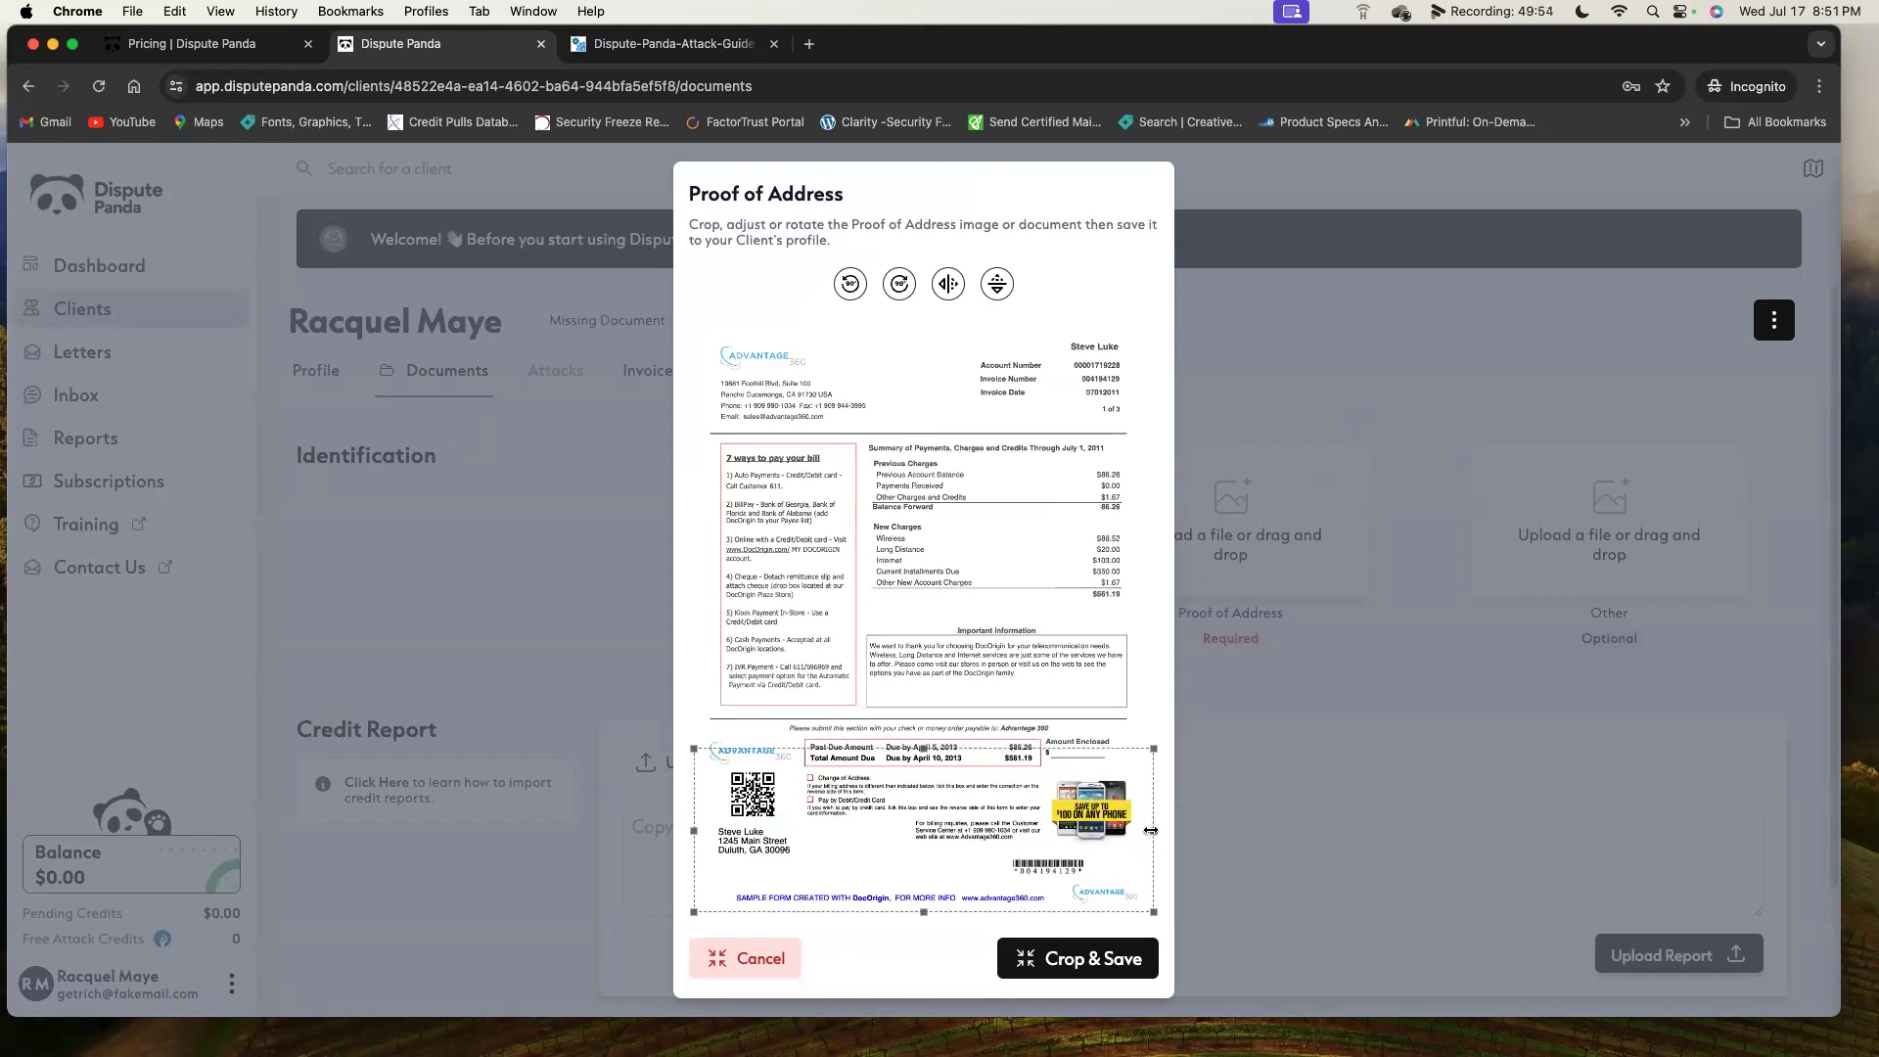
left_click_drag(1151, 830, 979, 804)
left_click_drag(850, 912, 838, 865)
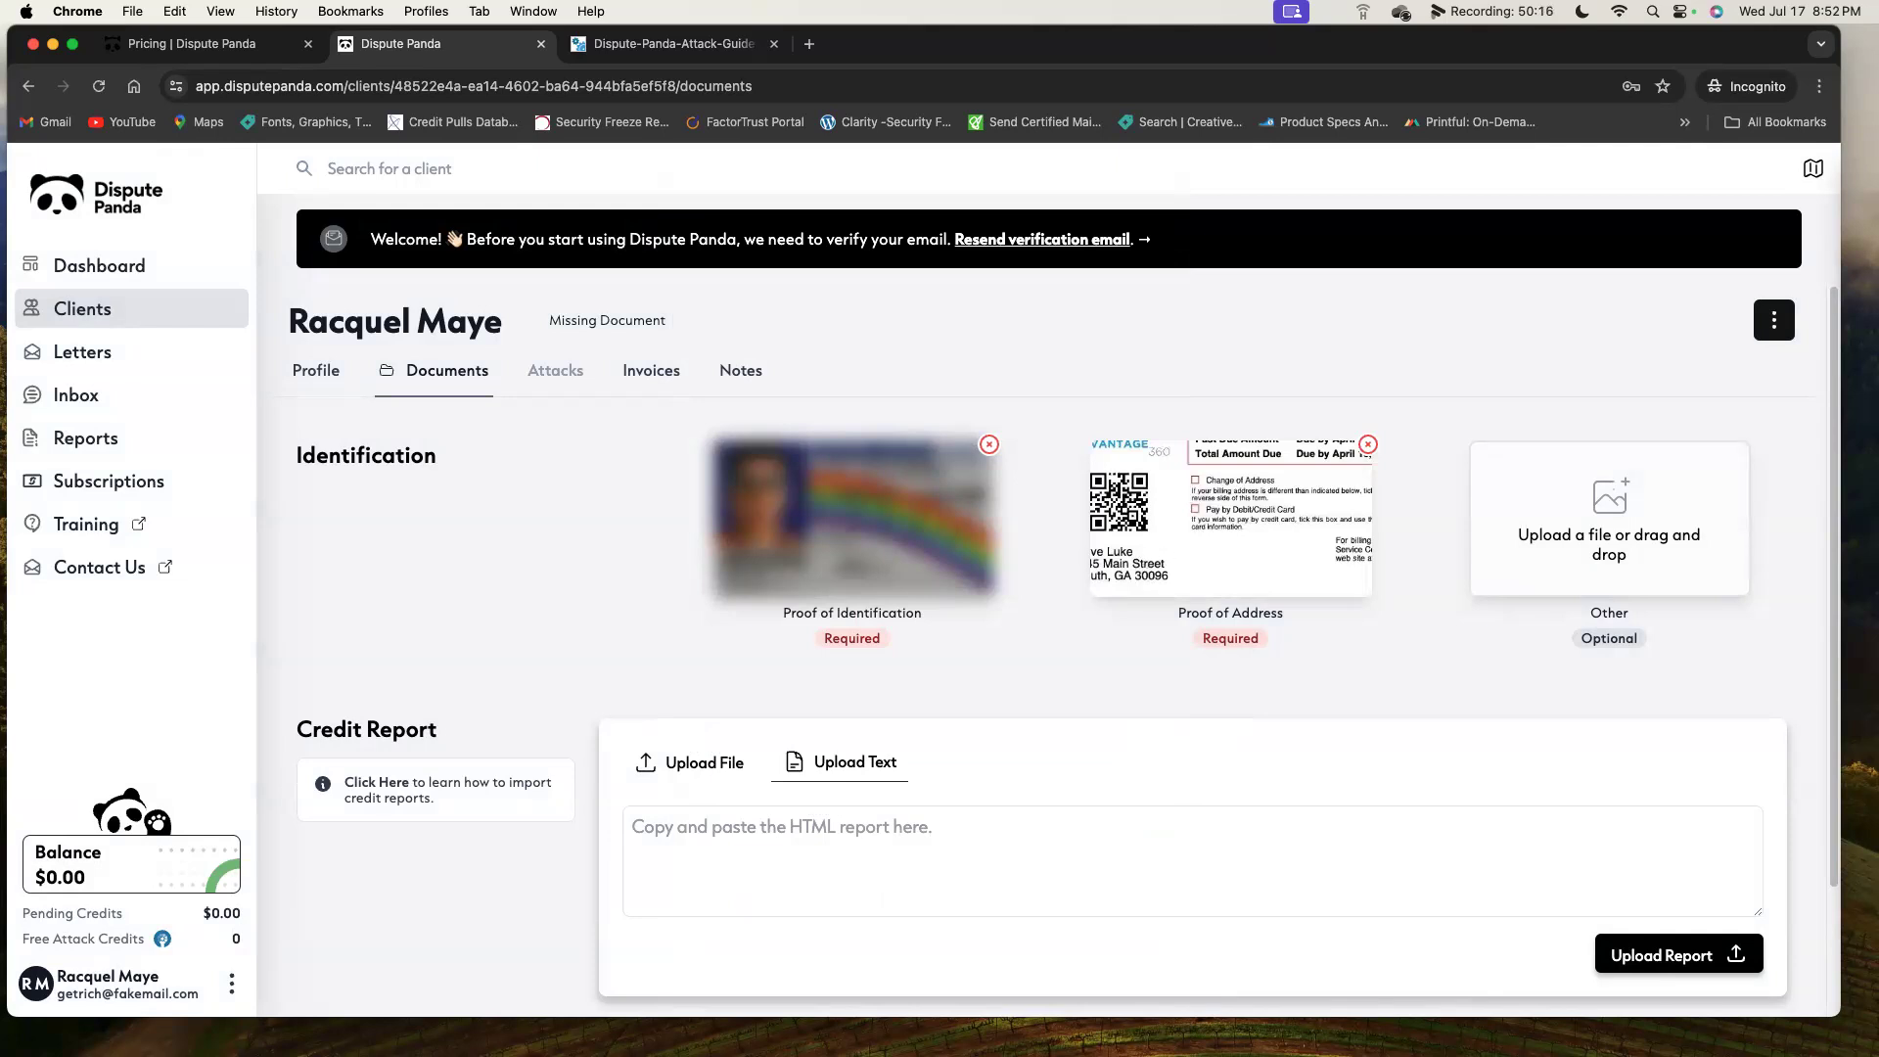
left_click_drag(1864, 489, 1689, 493)
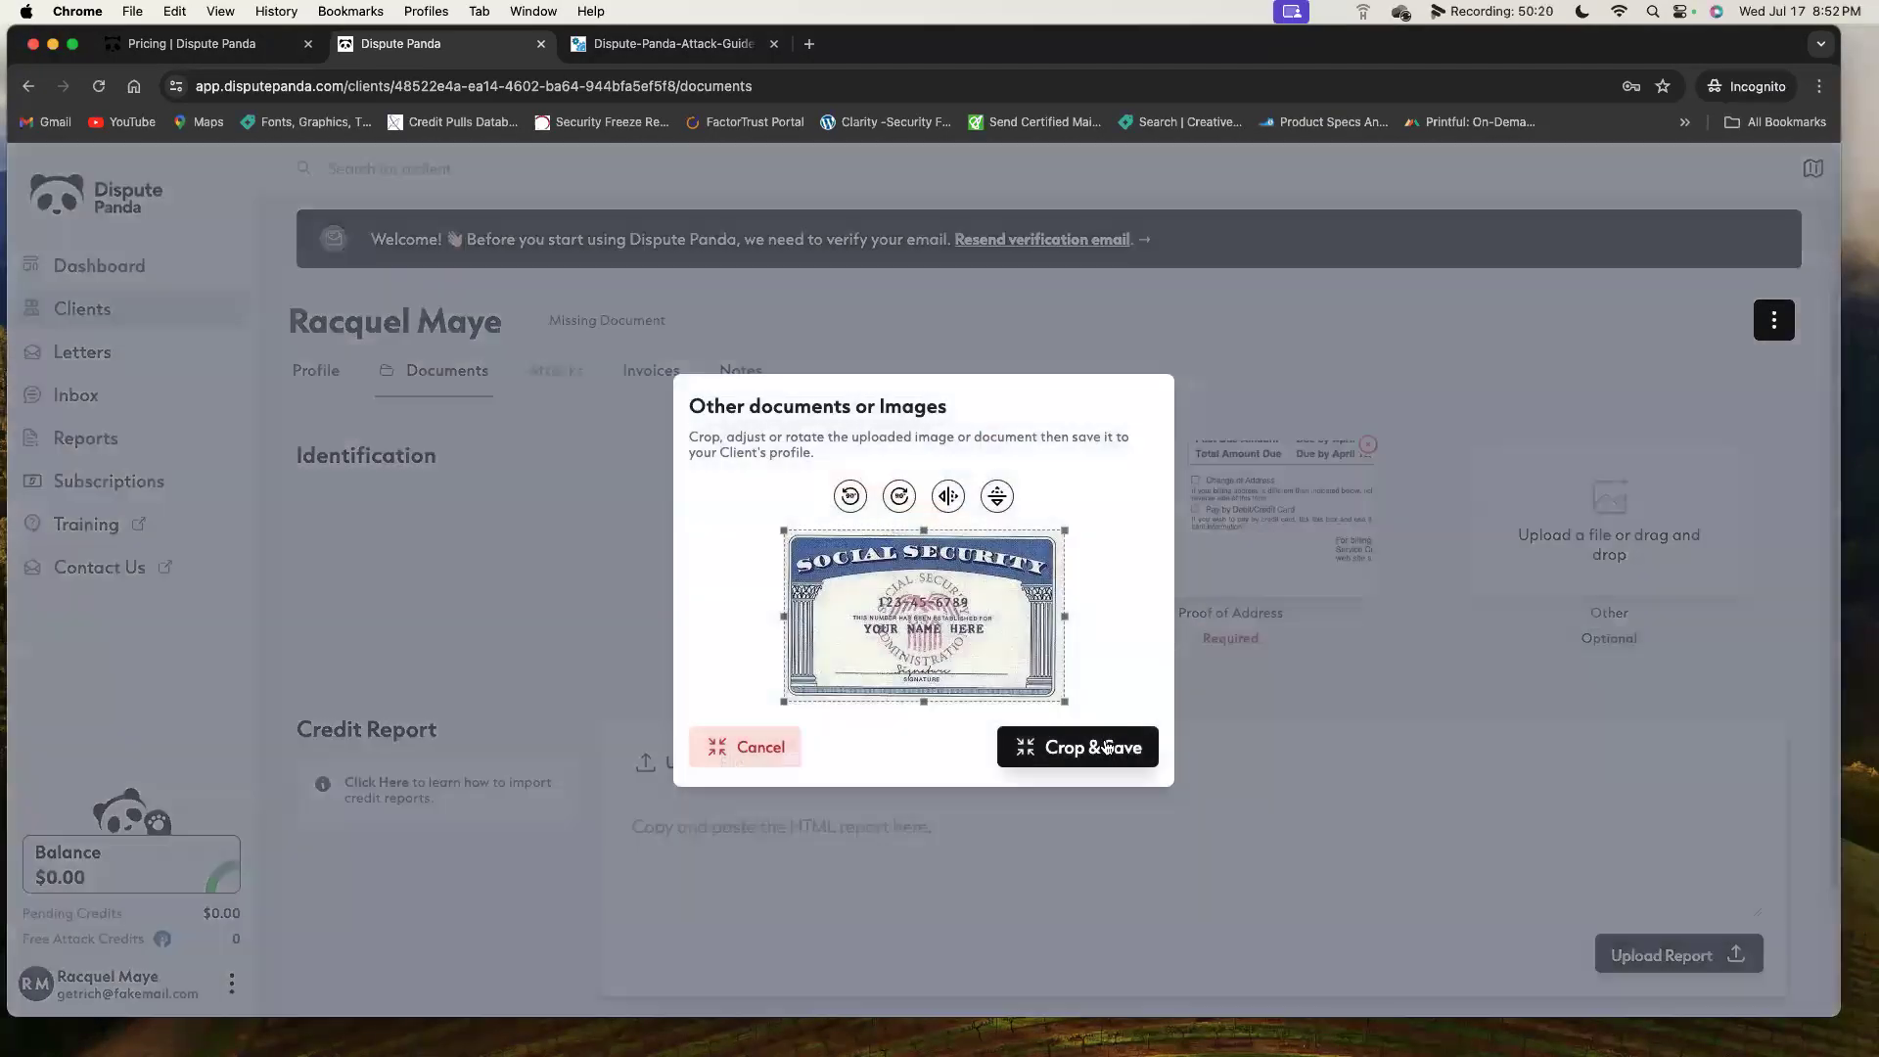
Save the Social Security card image as the client's Other document.
key("Return")
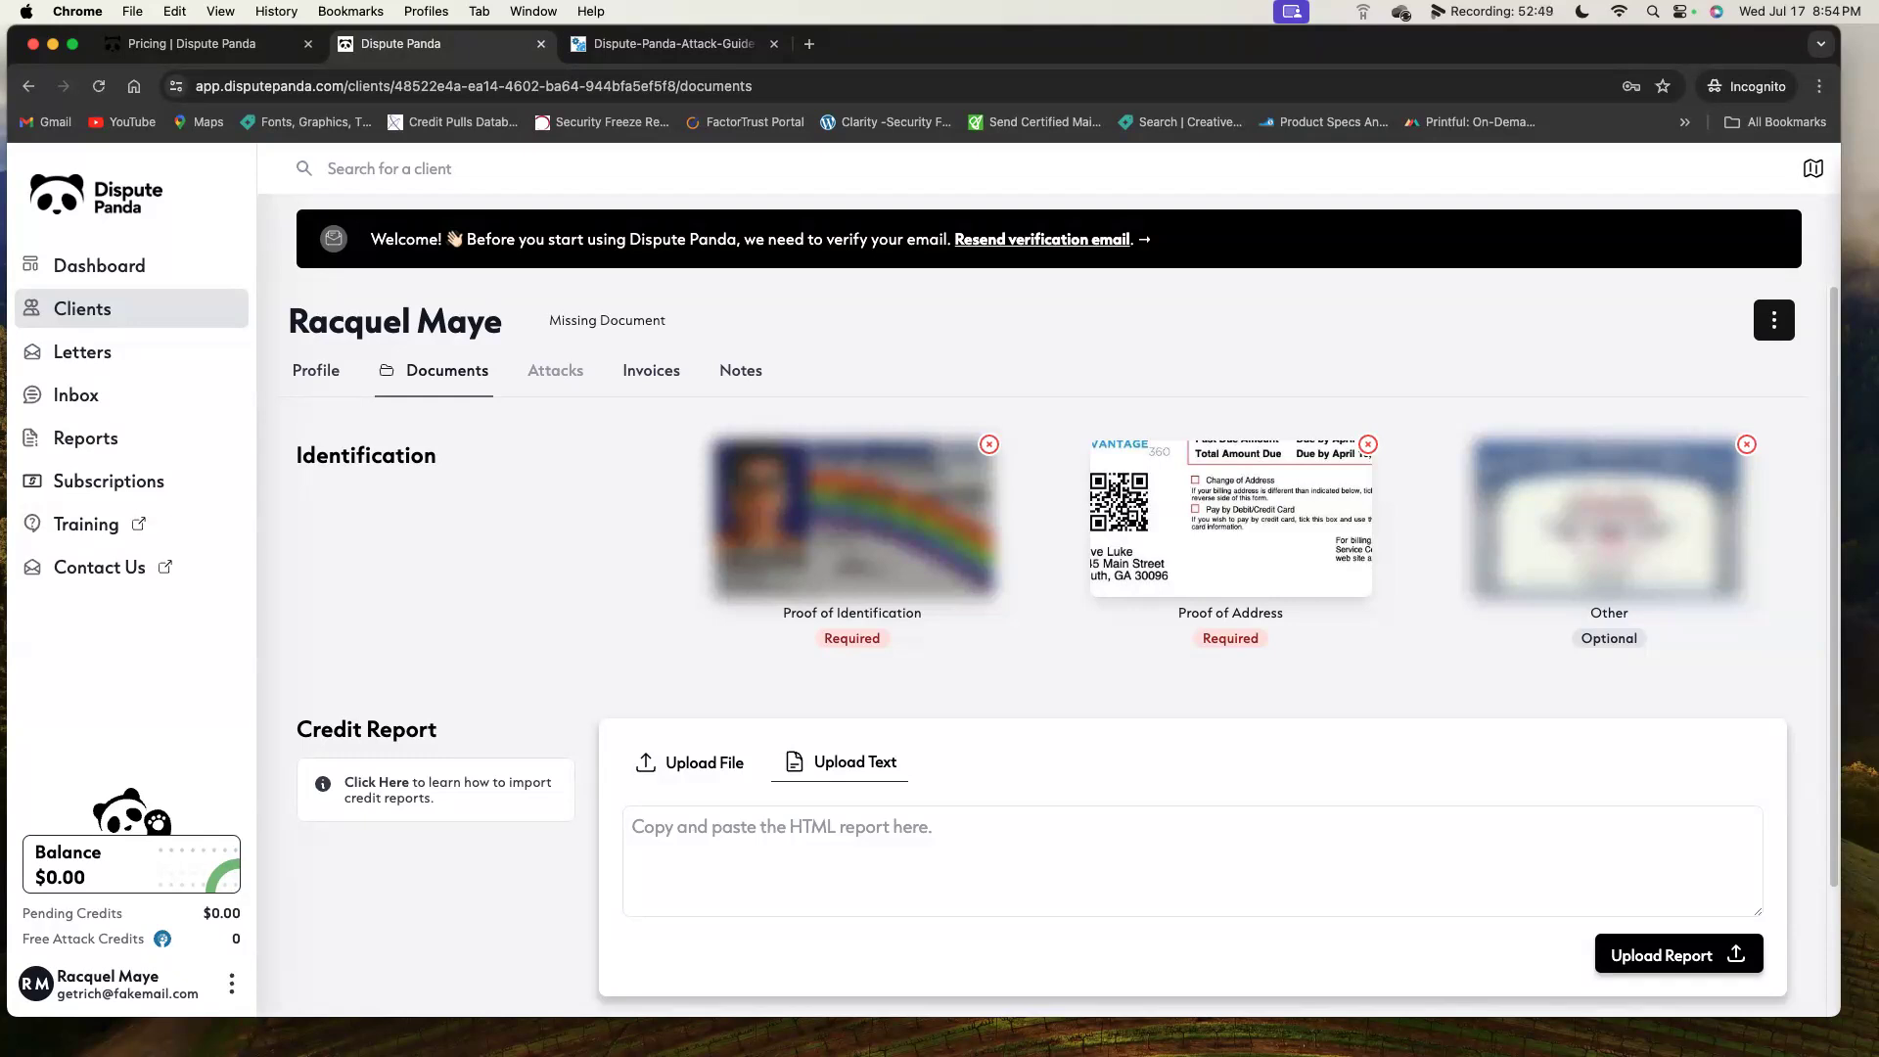
Switch credit report import to Upload File and scroll to Credit Monitoring Credentials.
left_click(695, 773)
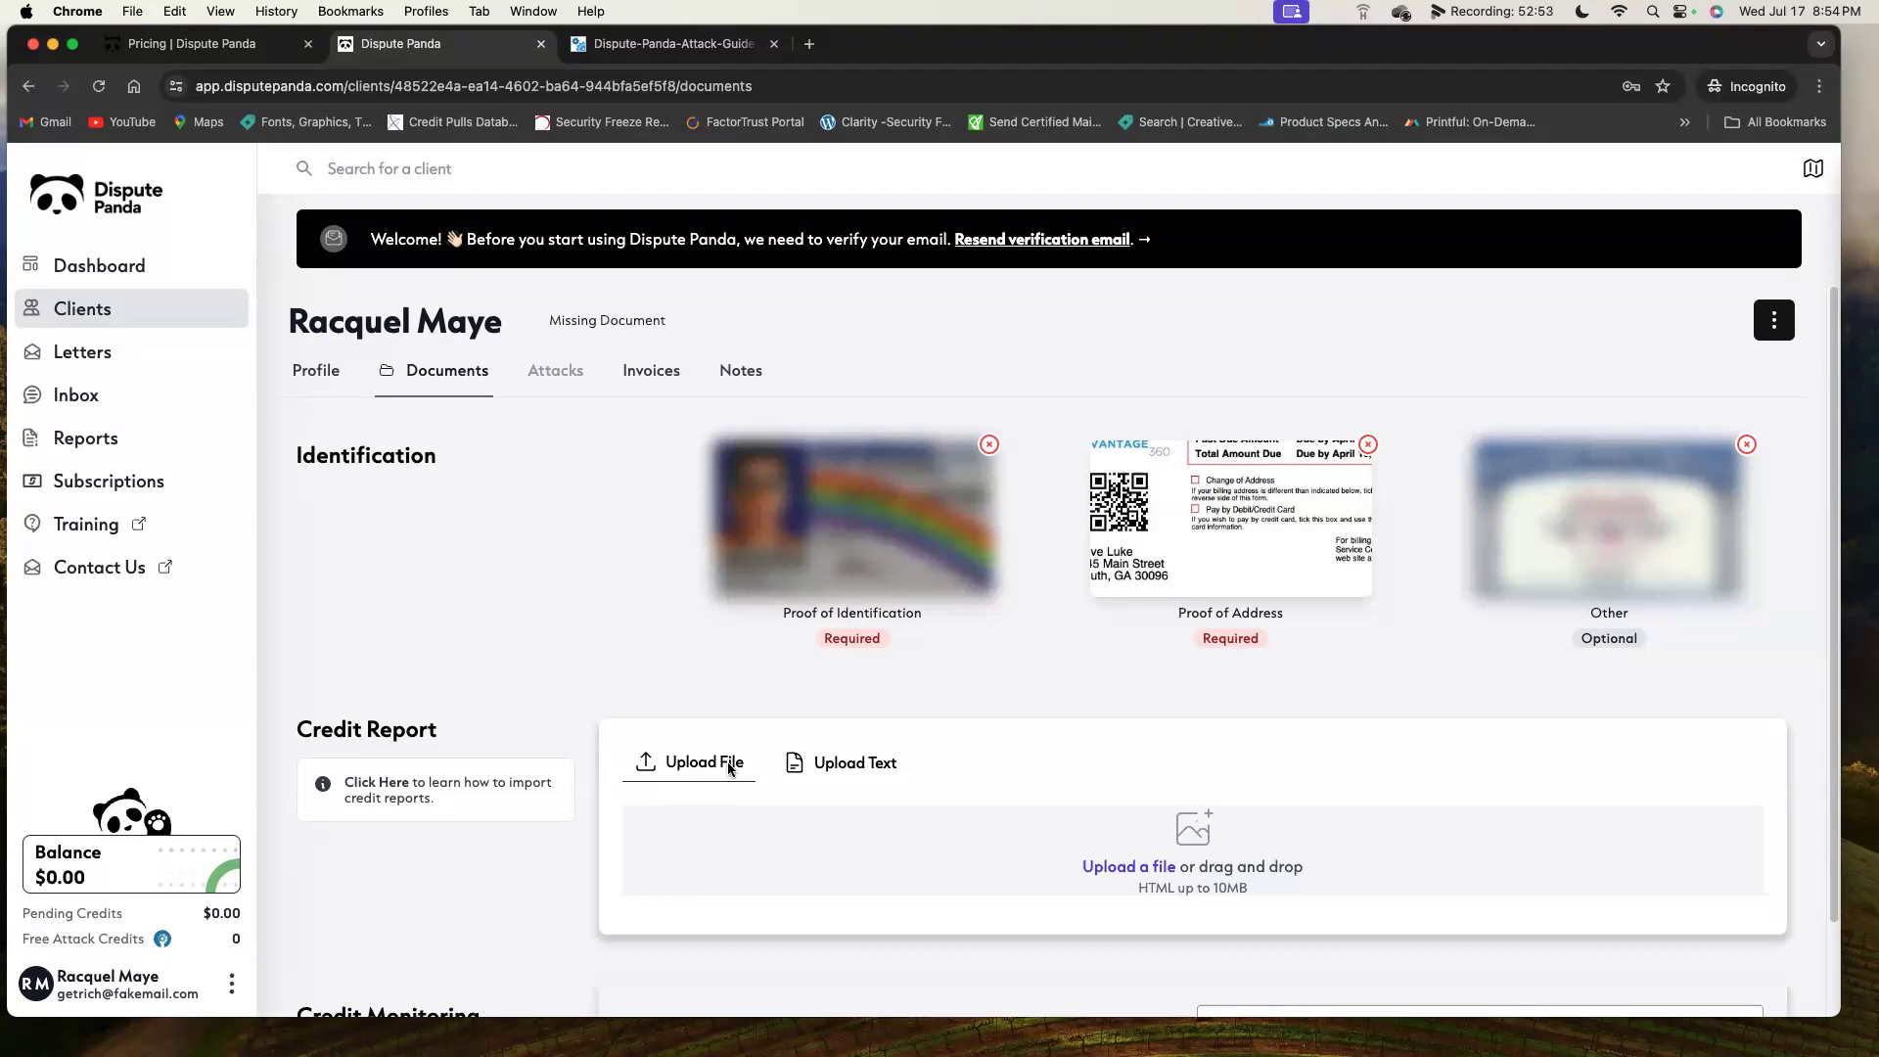
scroll(871, 708, "down", 3)
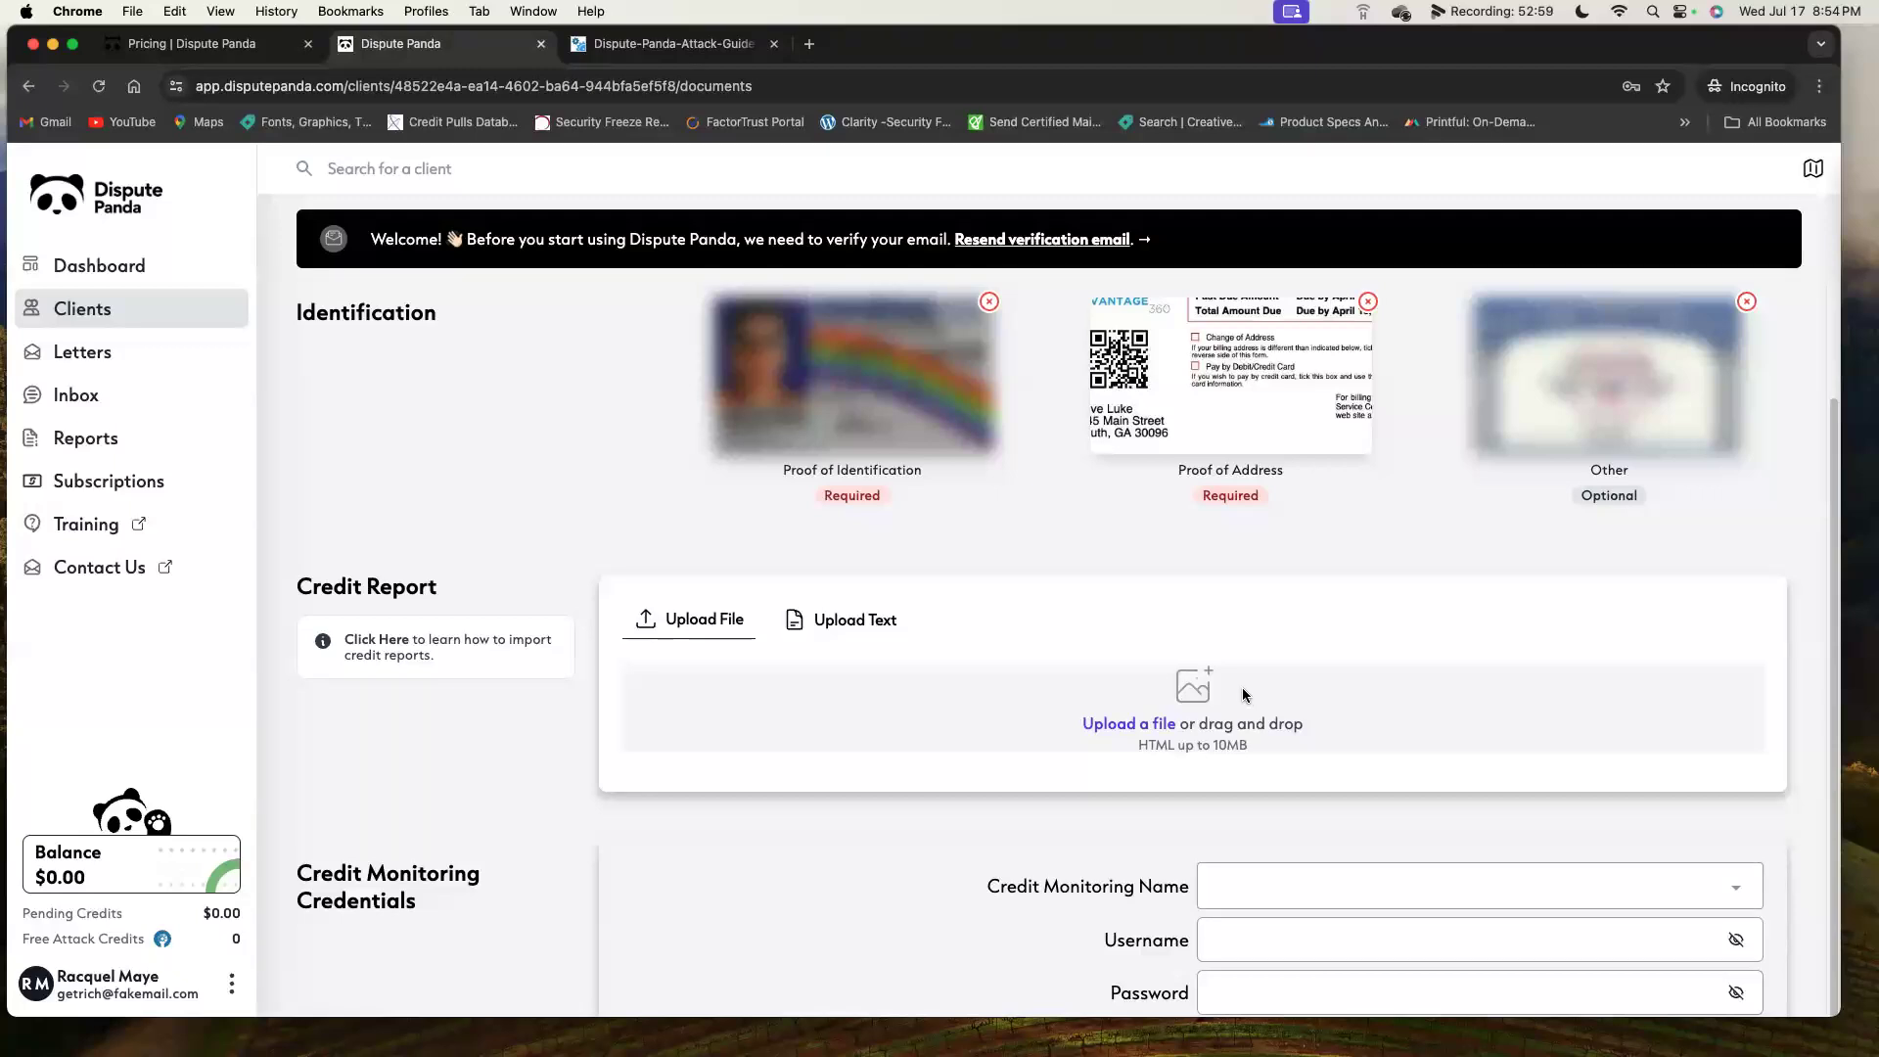
scroll(1242, 687, "down", 2)
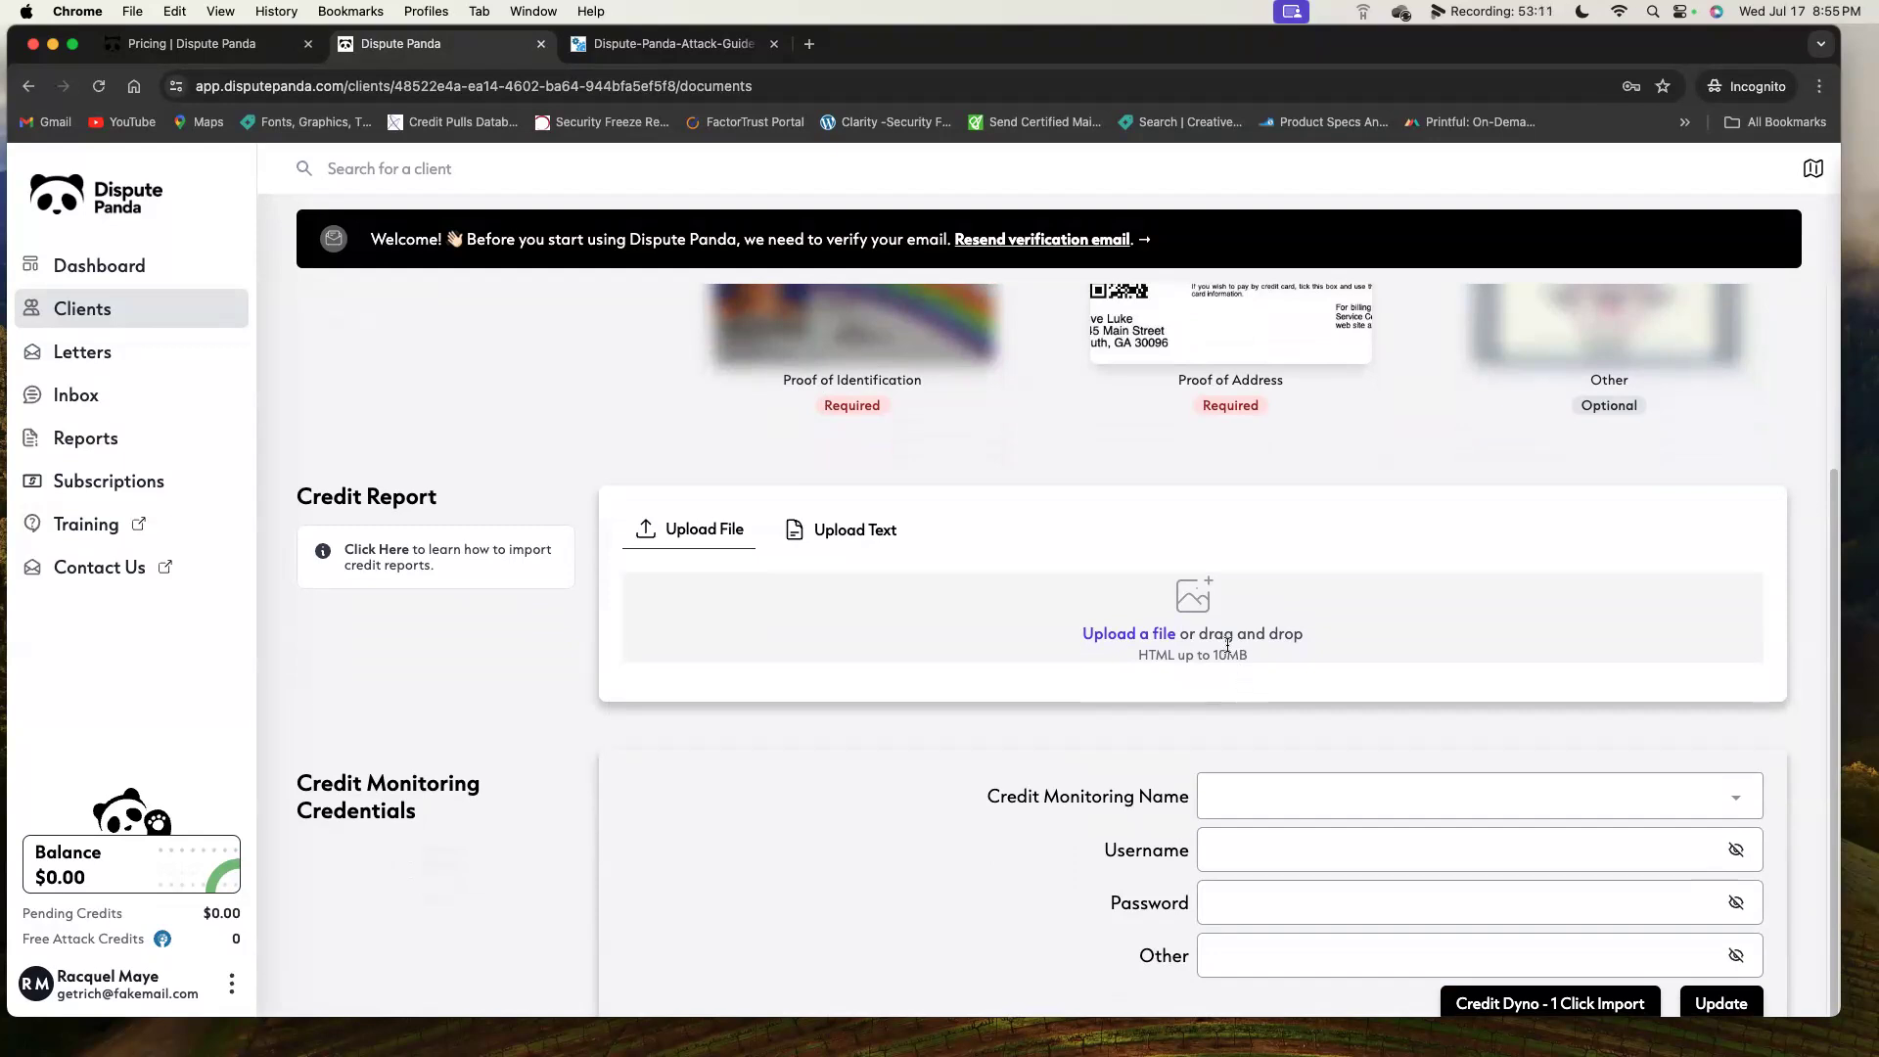
Choose Credit Dyno as the monitoring service and paste the client's saved username and password.
left_click(1466, 793)
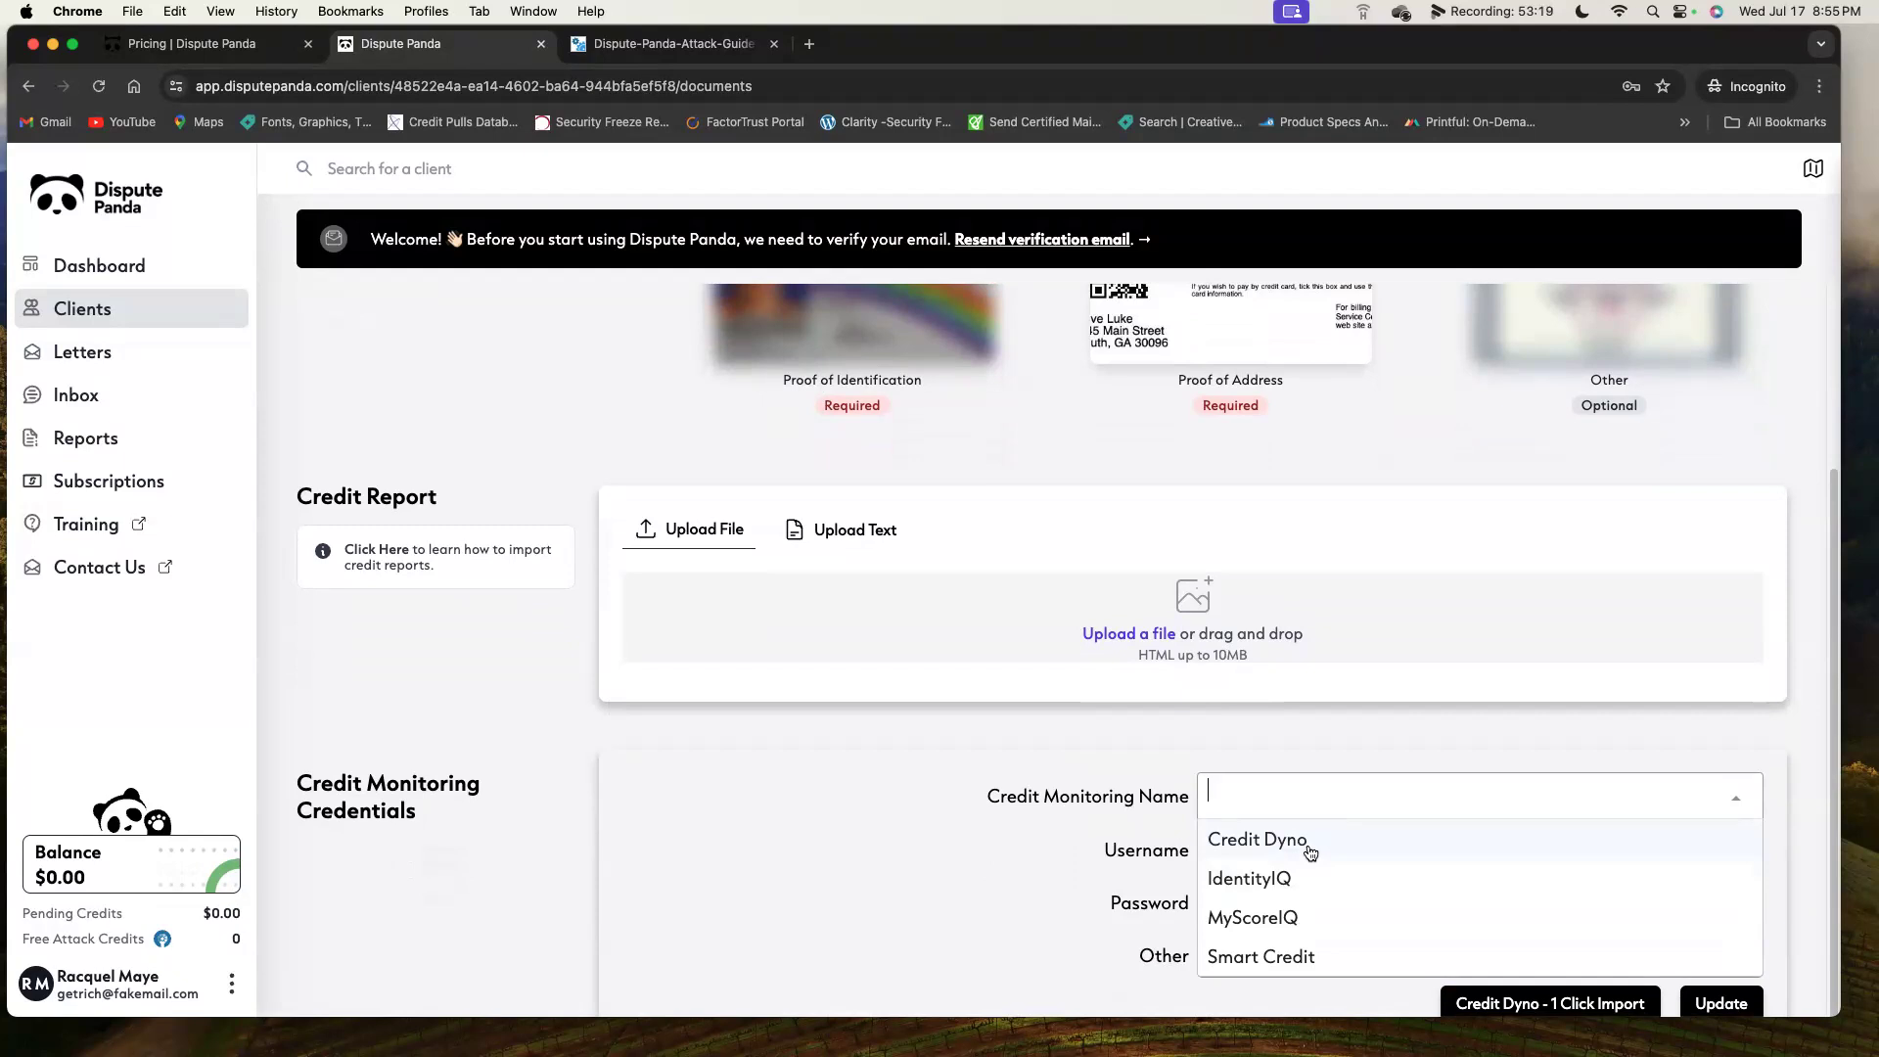
left_click(1311, 851)
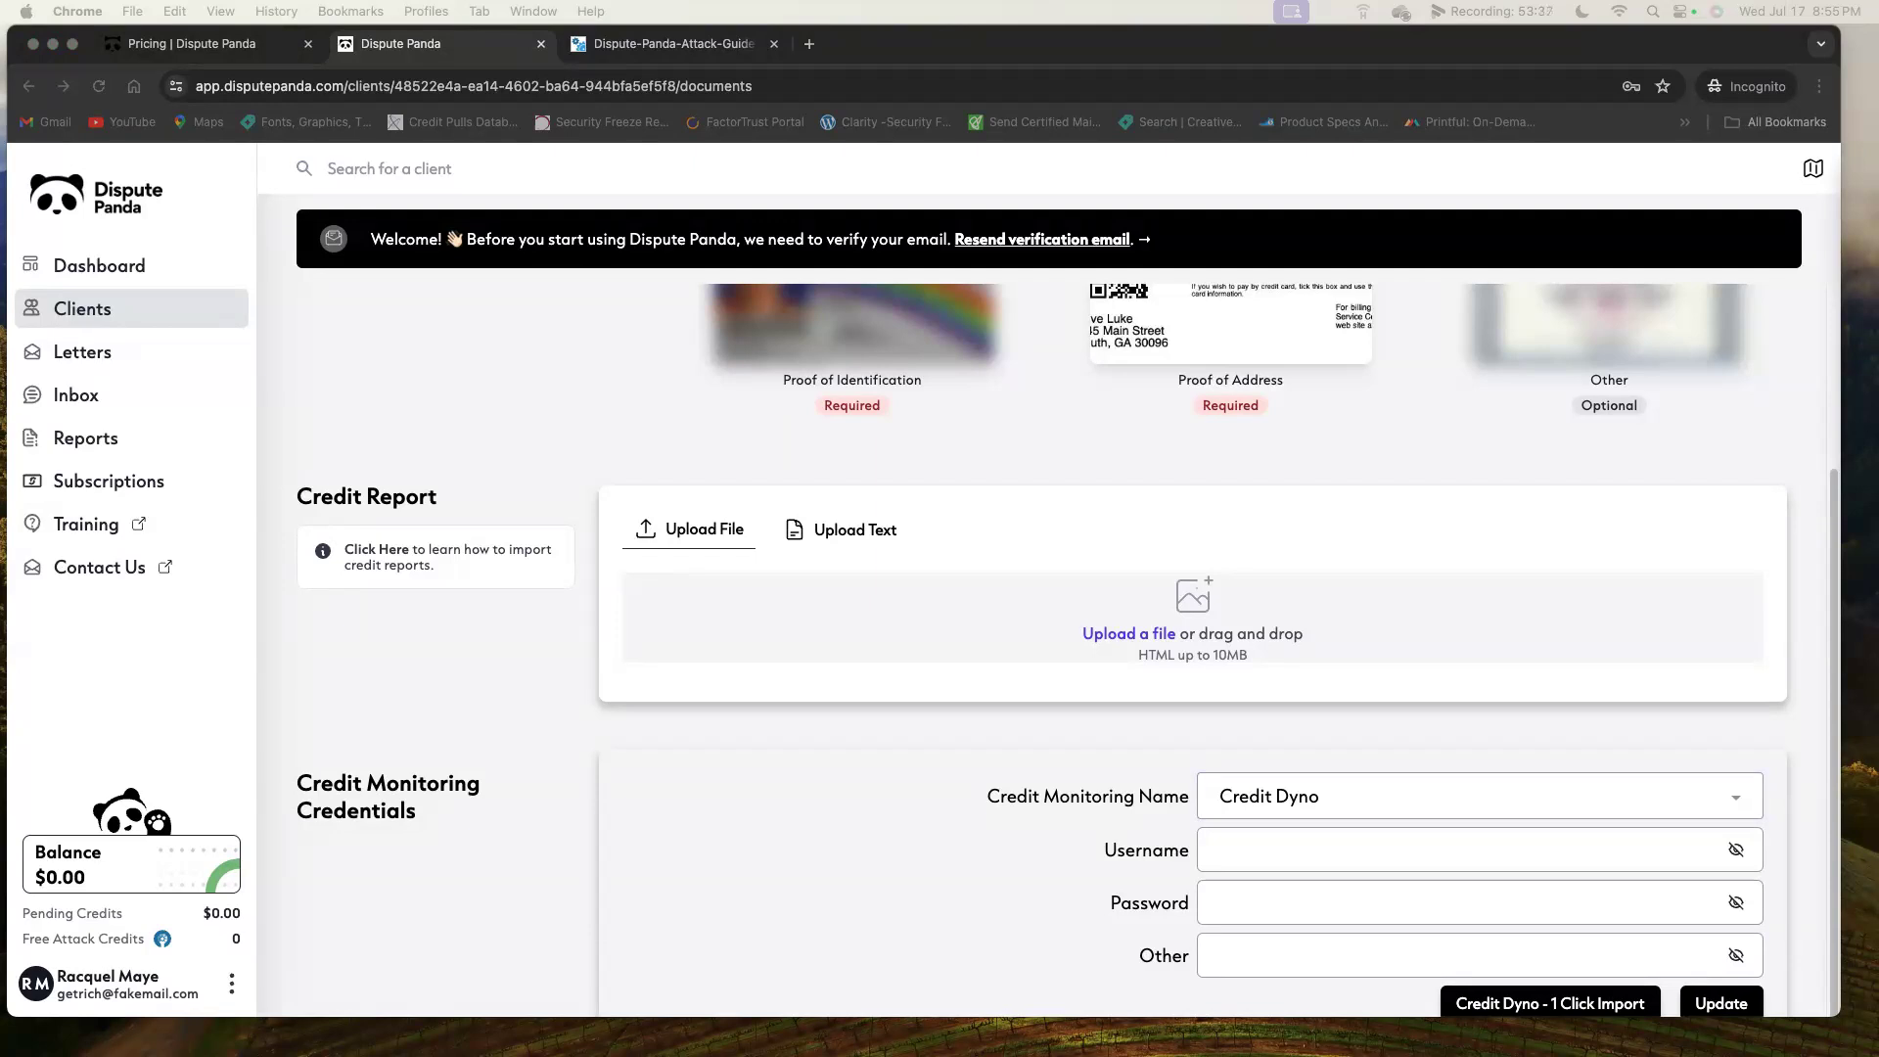
left_click(1446, 841)
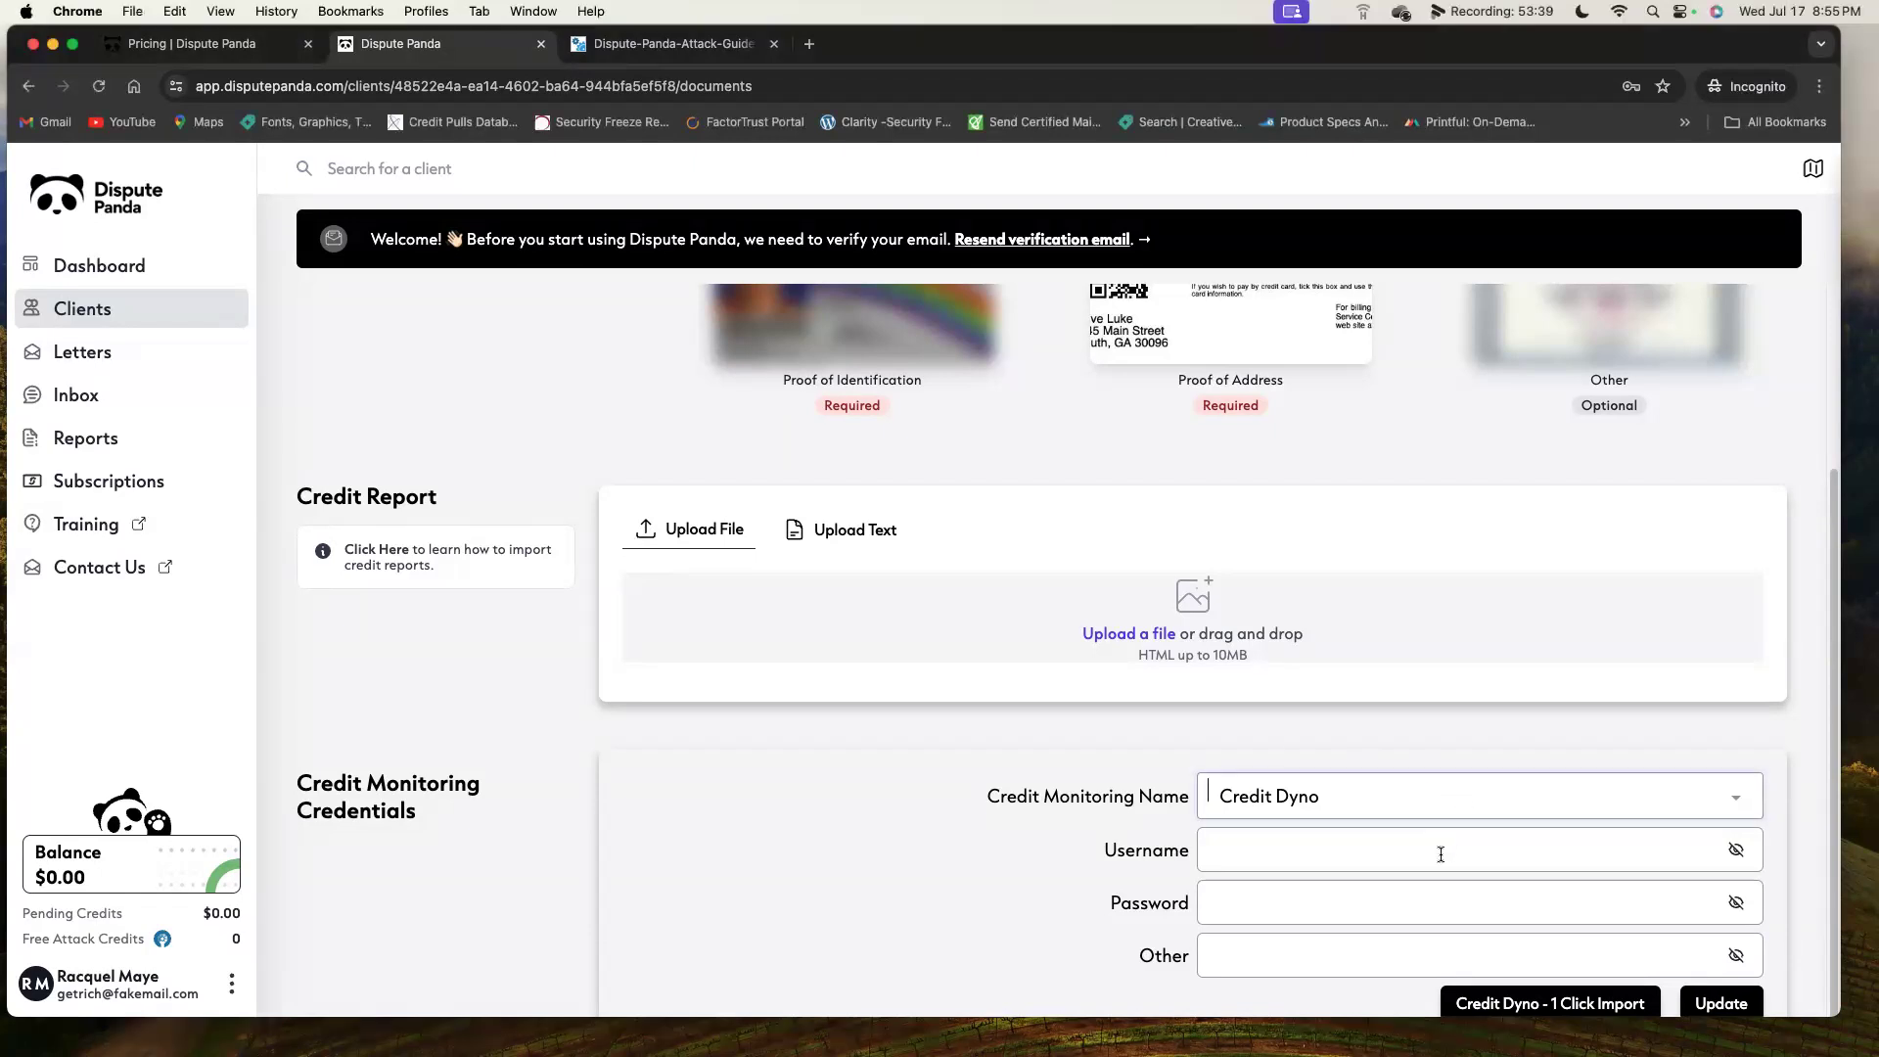
key("super+v")
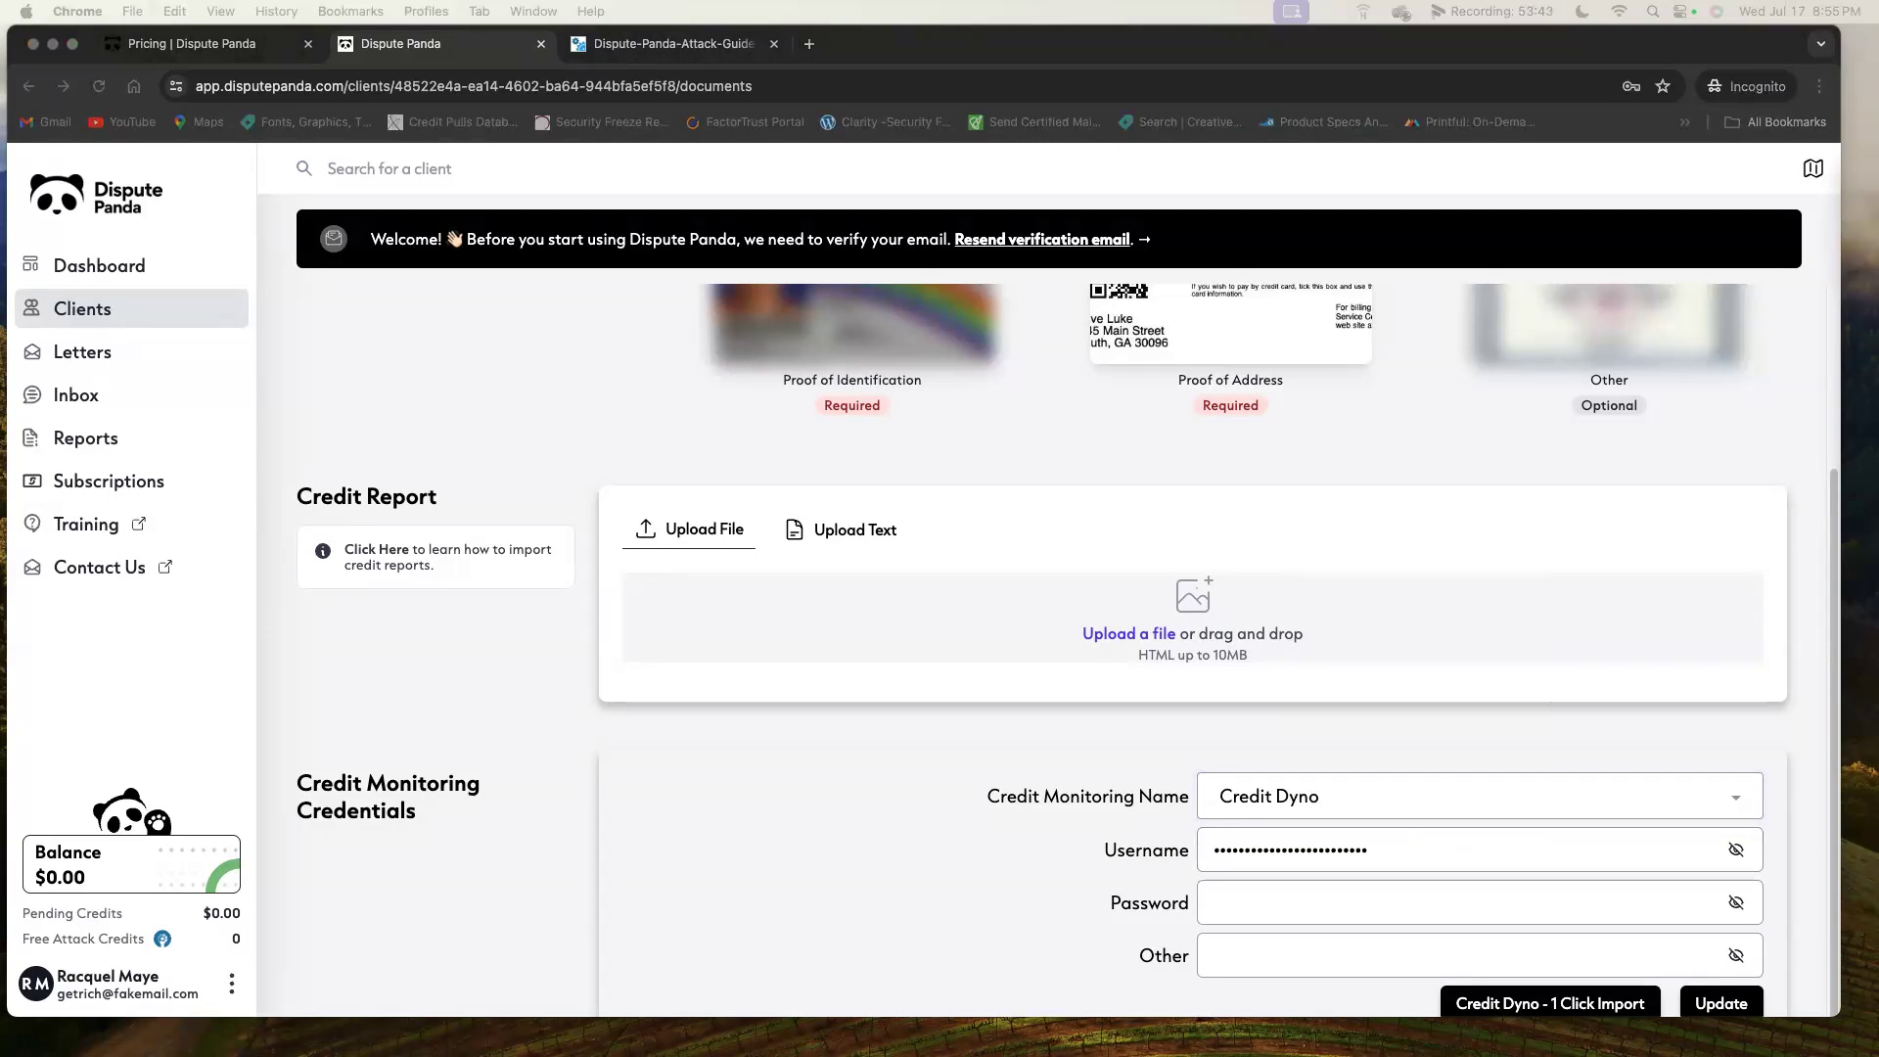
left_click(1376, 894)
key("super+v")
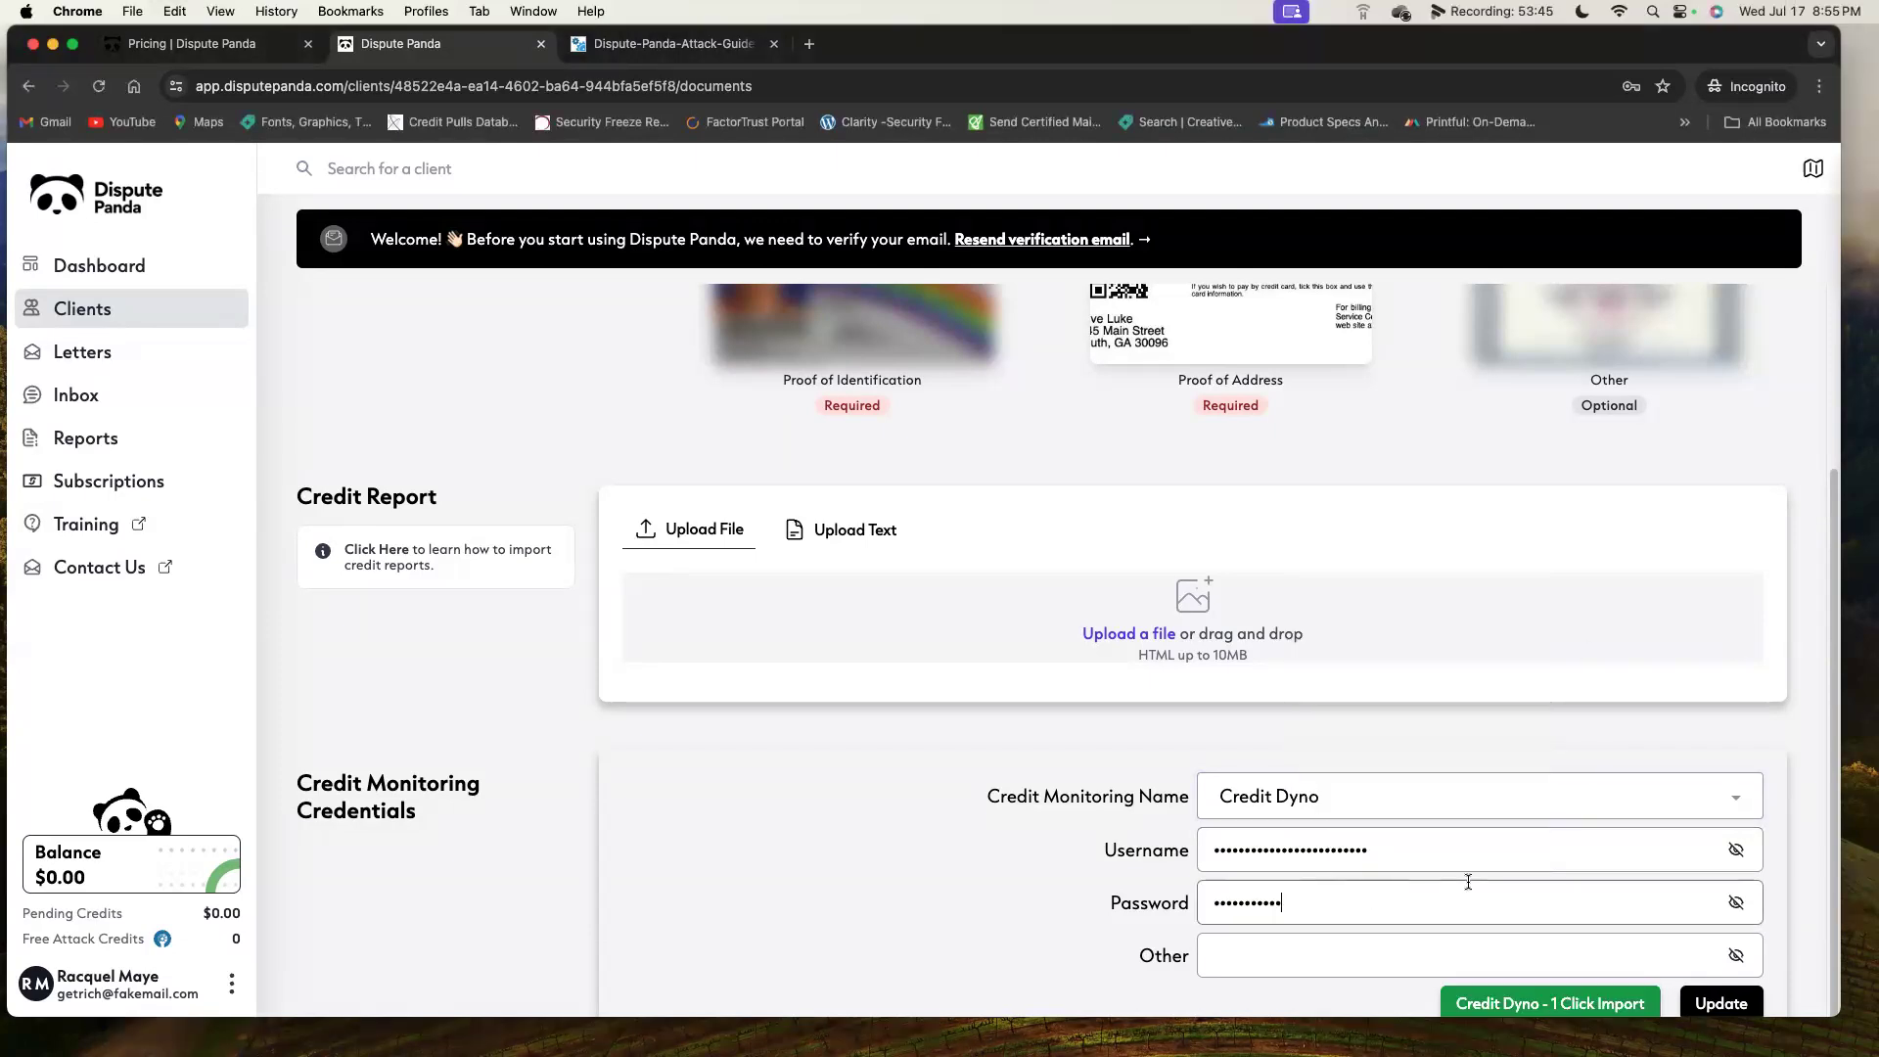
Run the Credit Dyno 1 Click Import to pull the client's credit report.
left_click(1554, 1005)
left_click_drag(1428, 1015, 1429, 1046)
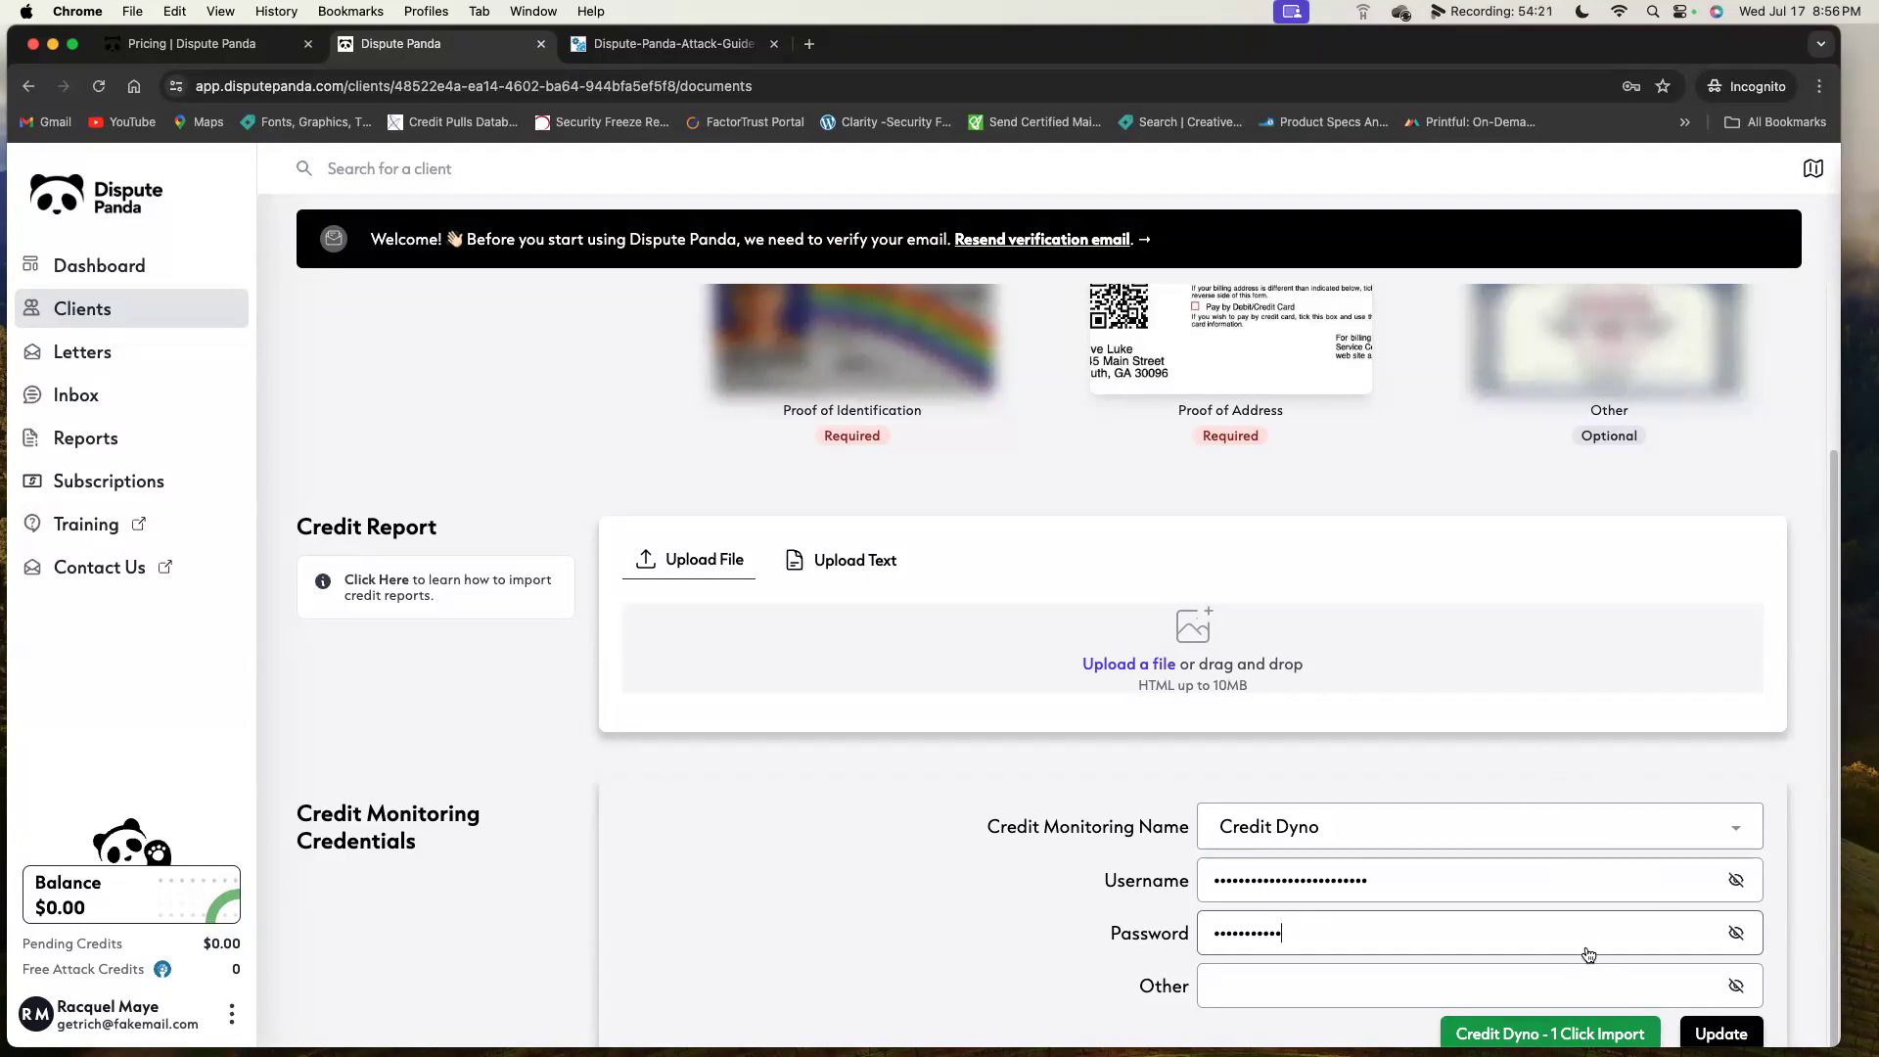
left_click(1579, 1027)
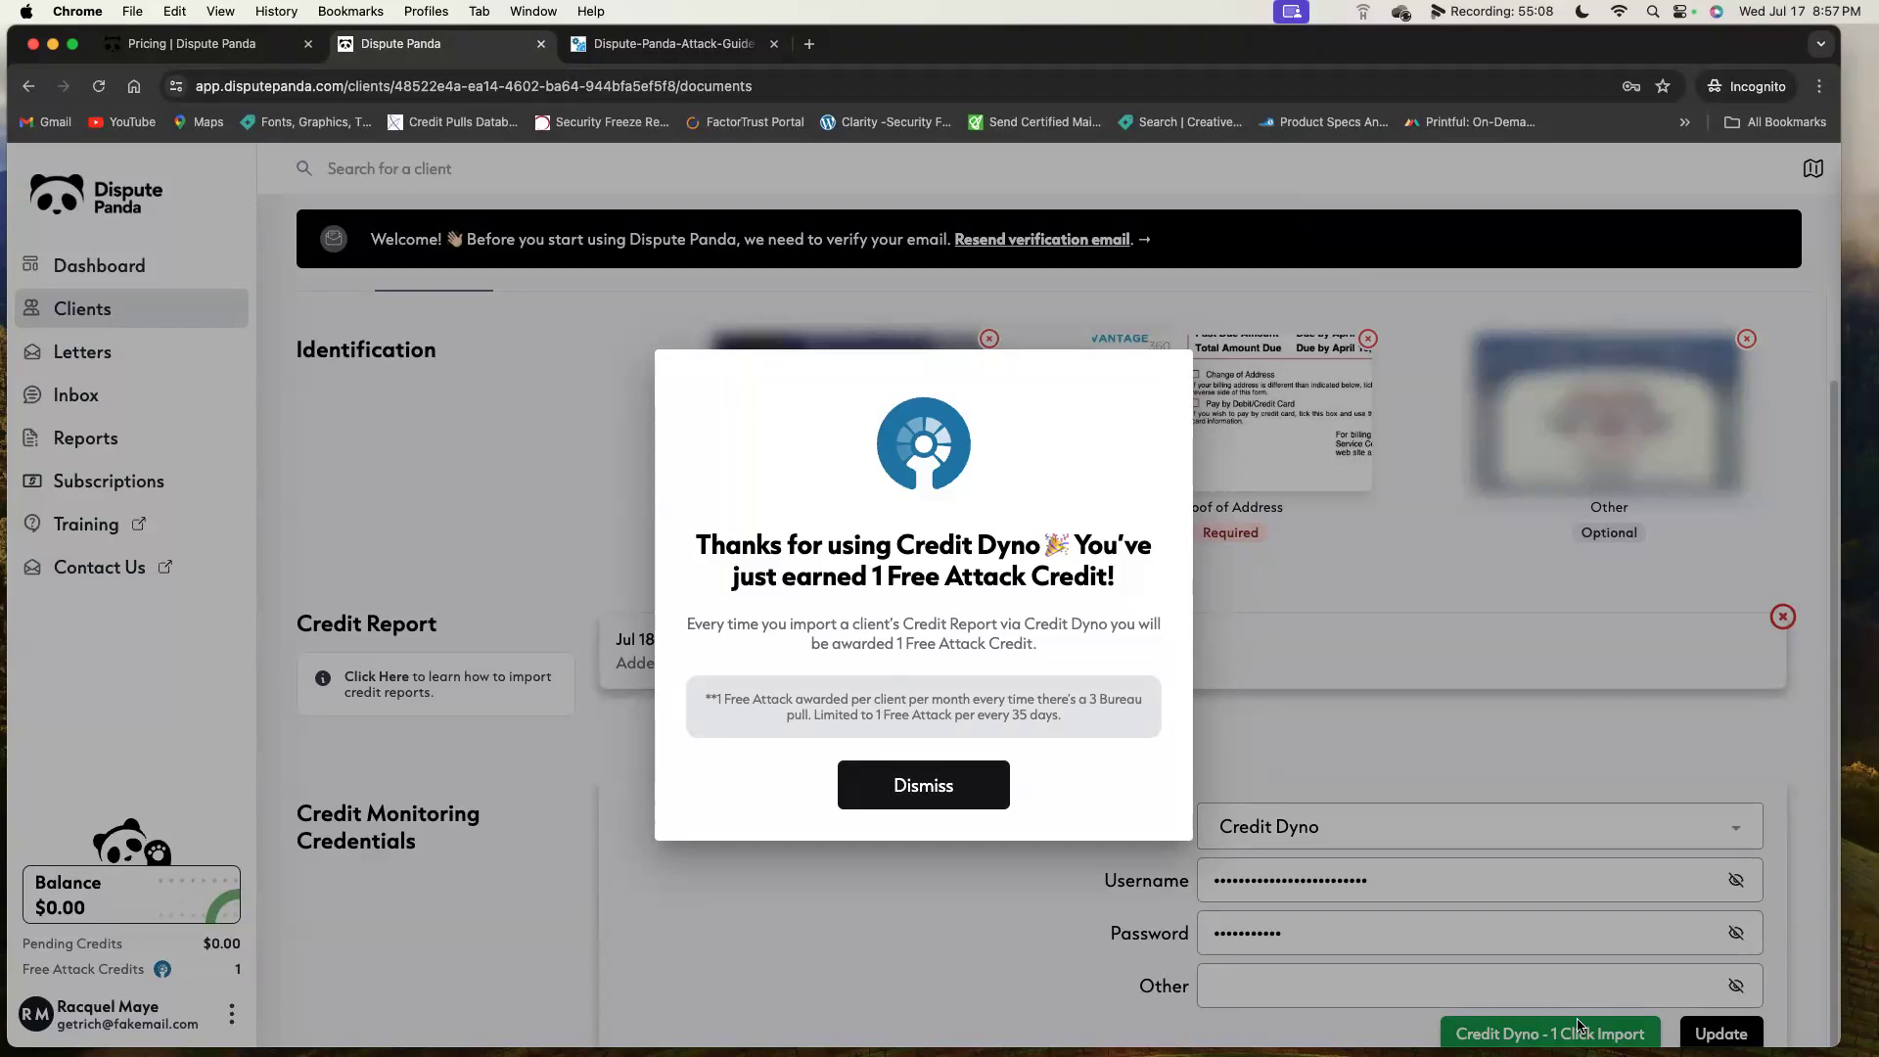
Dismiss the free Attack Credit popup and scroll back up to the client's documents.
left_click(977, 789)
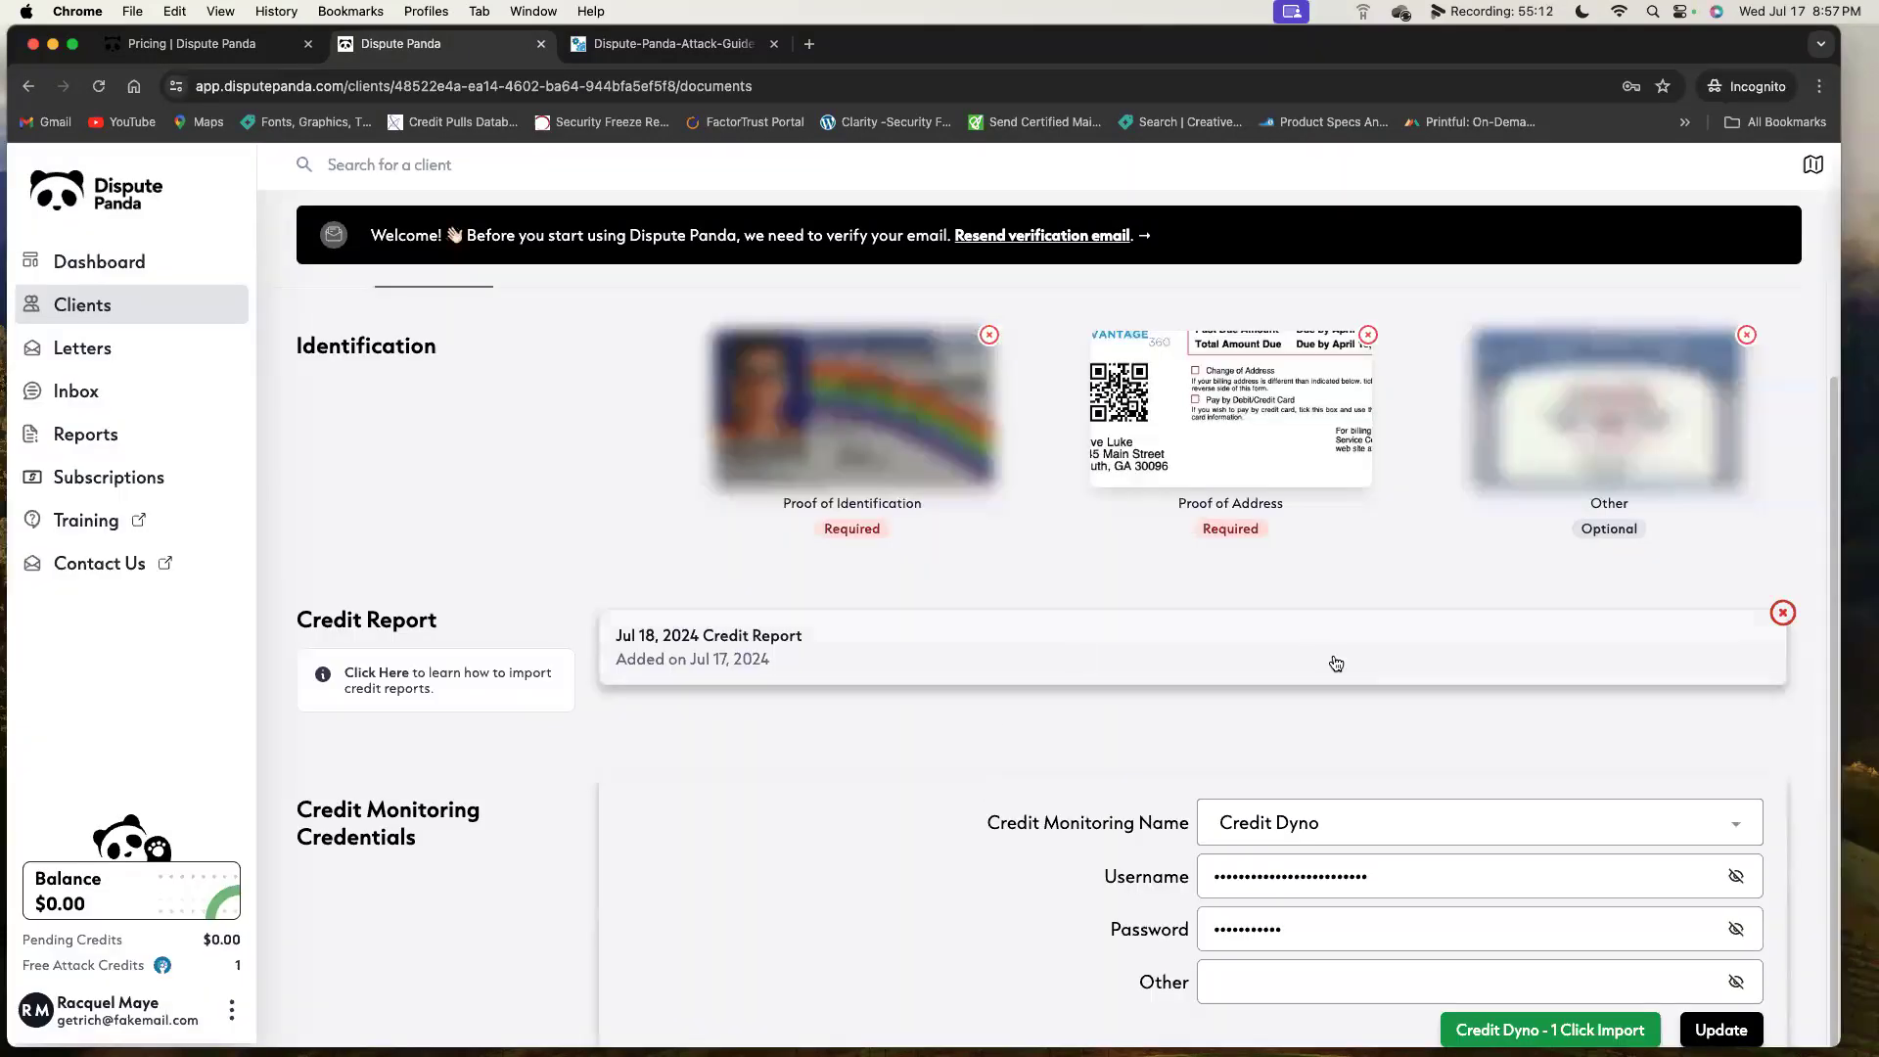
scroll(1334, 663, "up", 2)
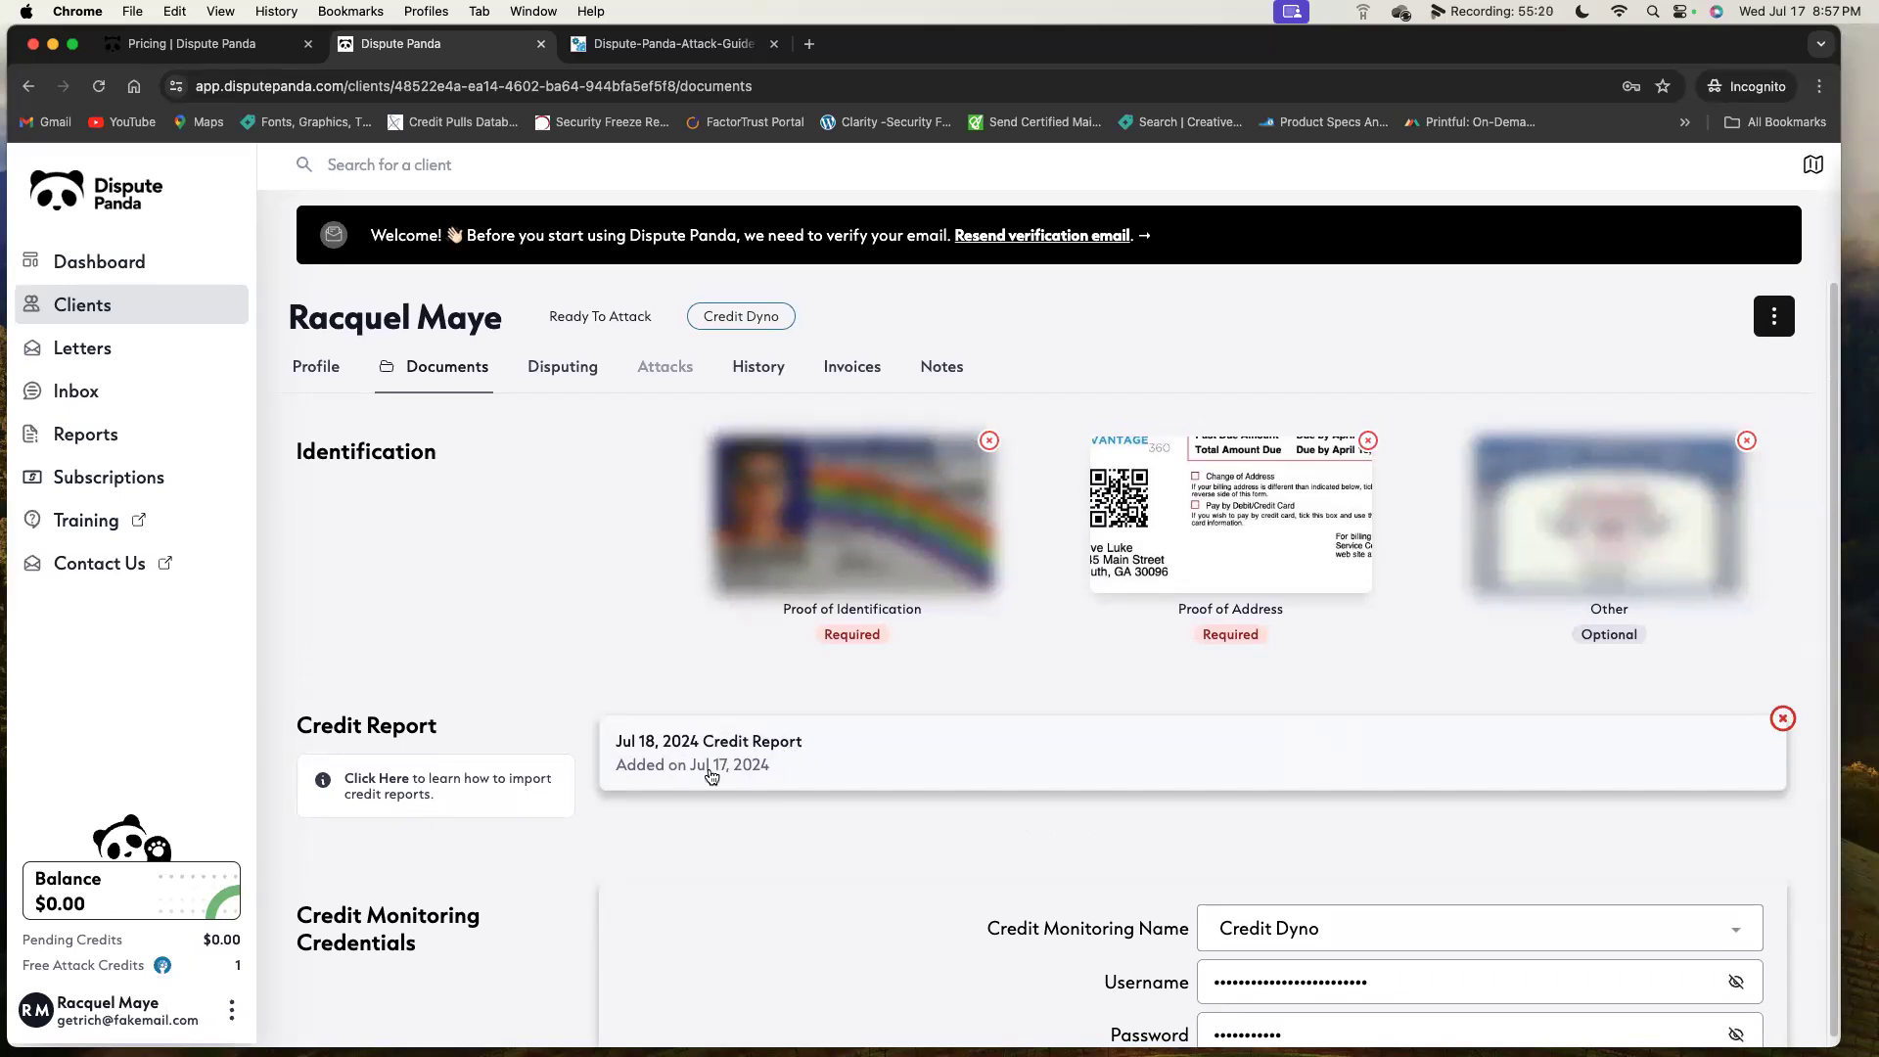
left_click(568, 373)
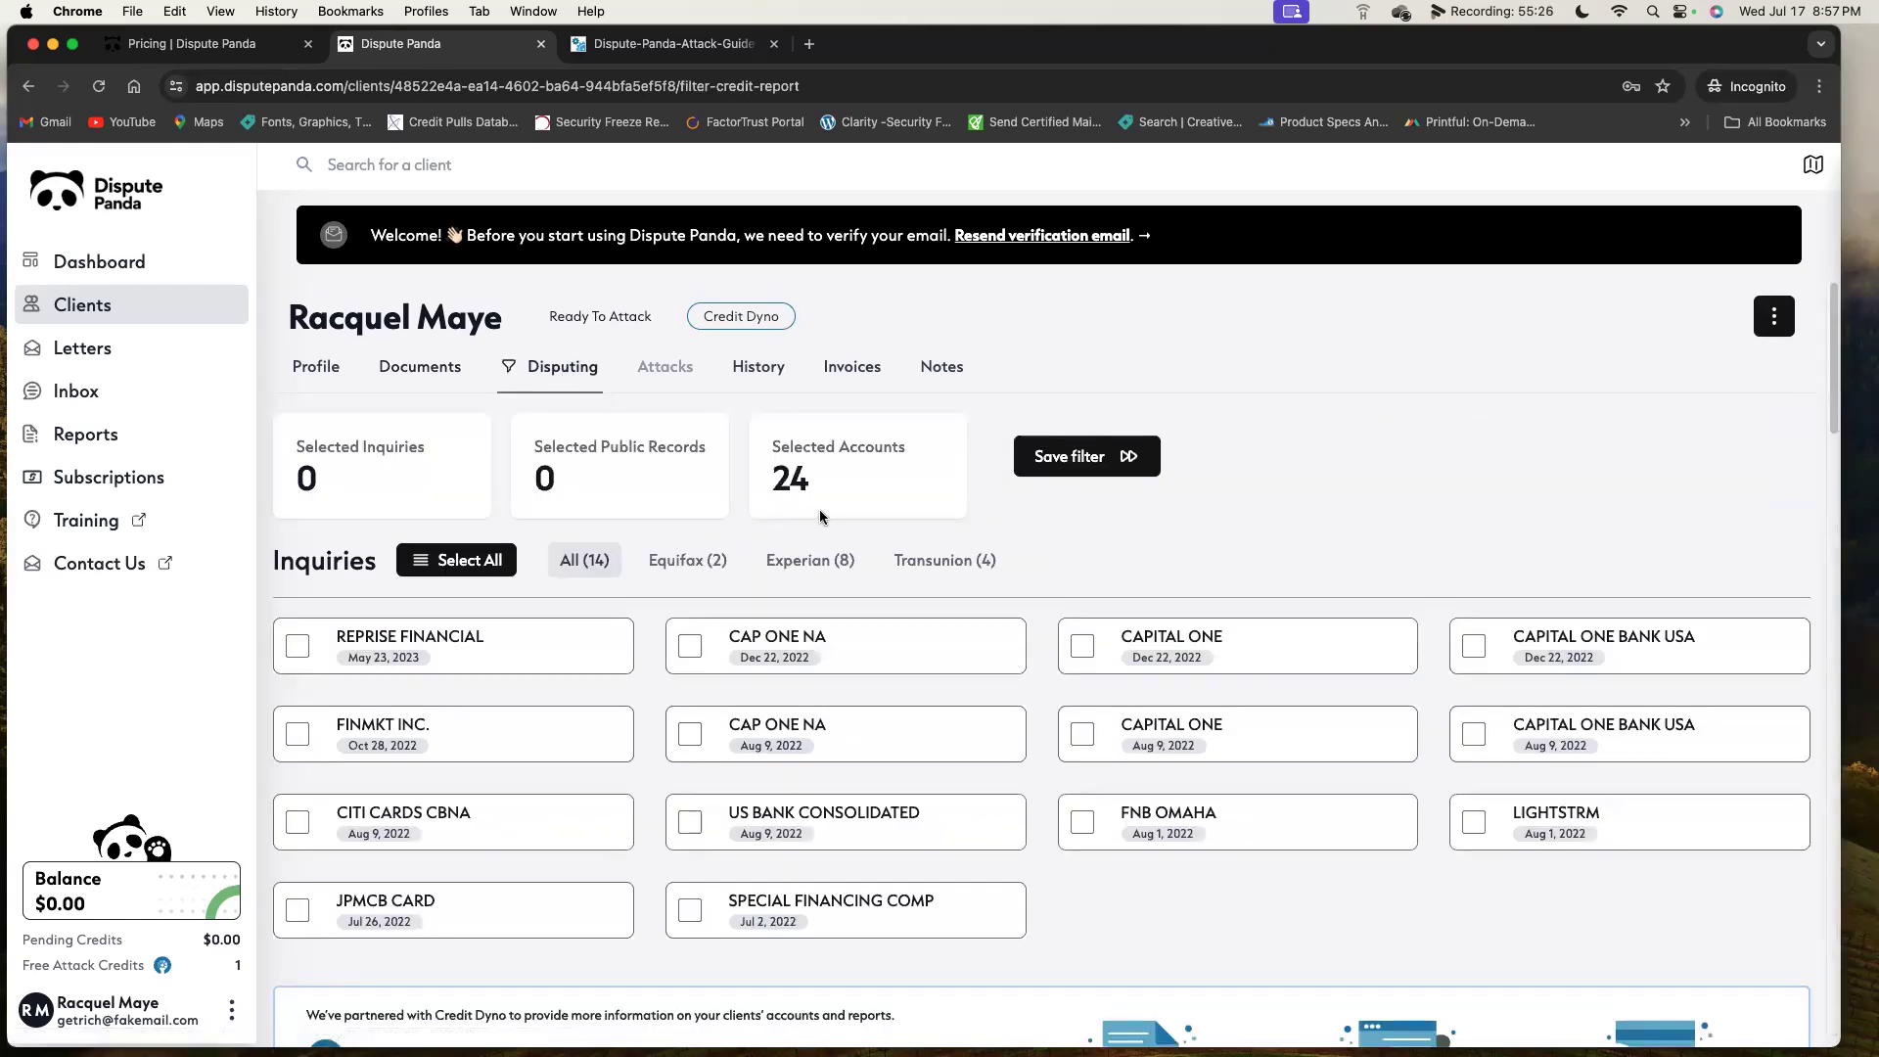
scroll(819, 509, "down", 4)
scroll(819, 509, "down", 4)
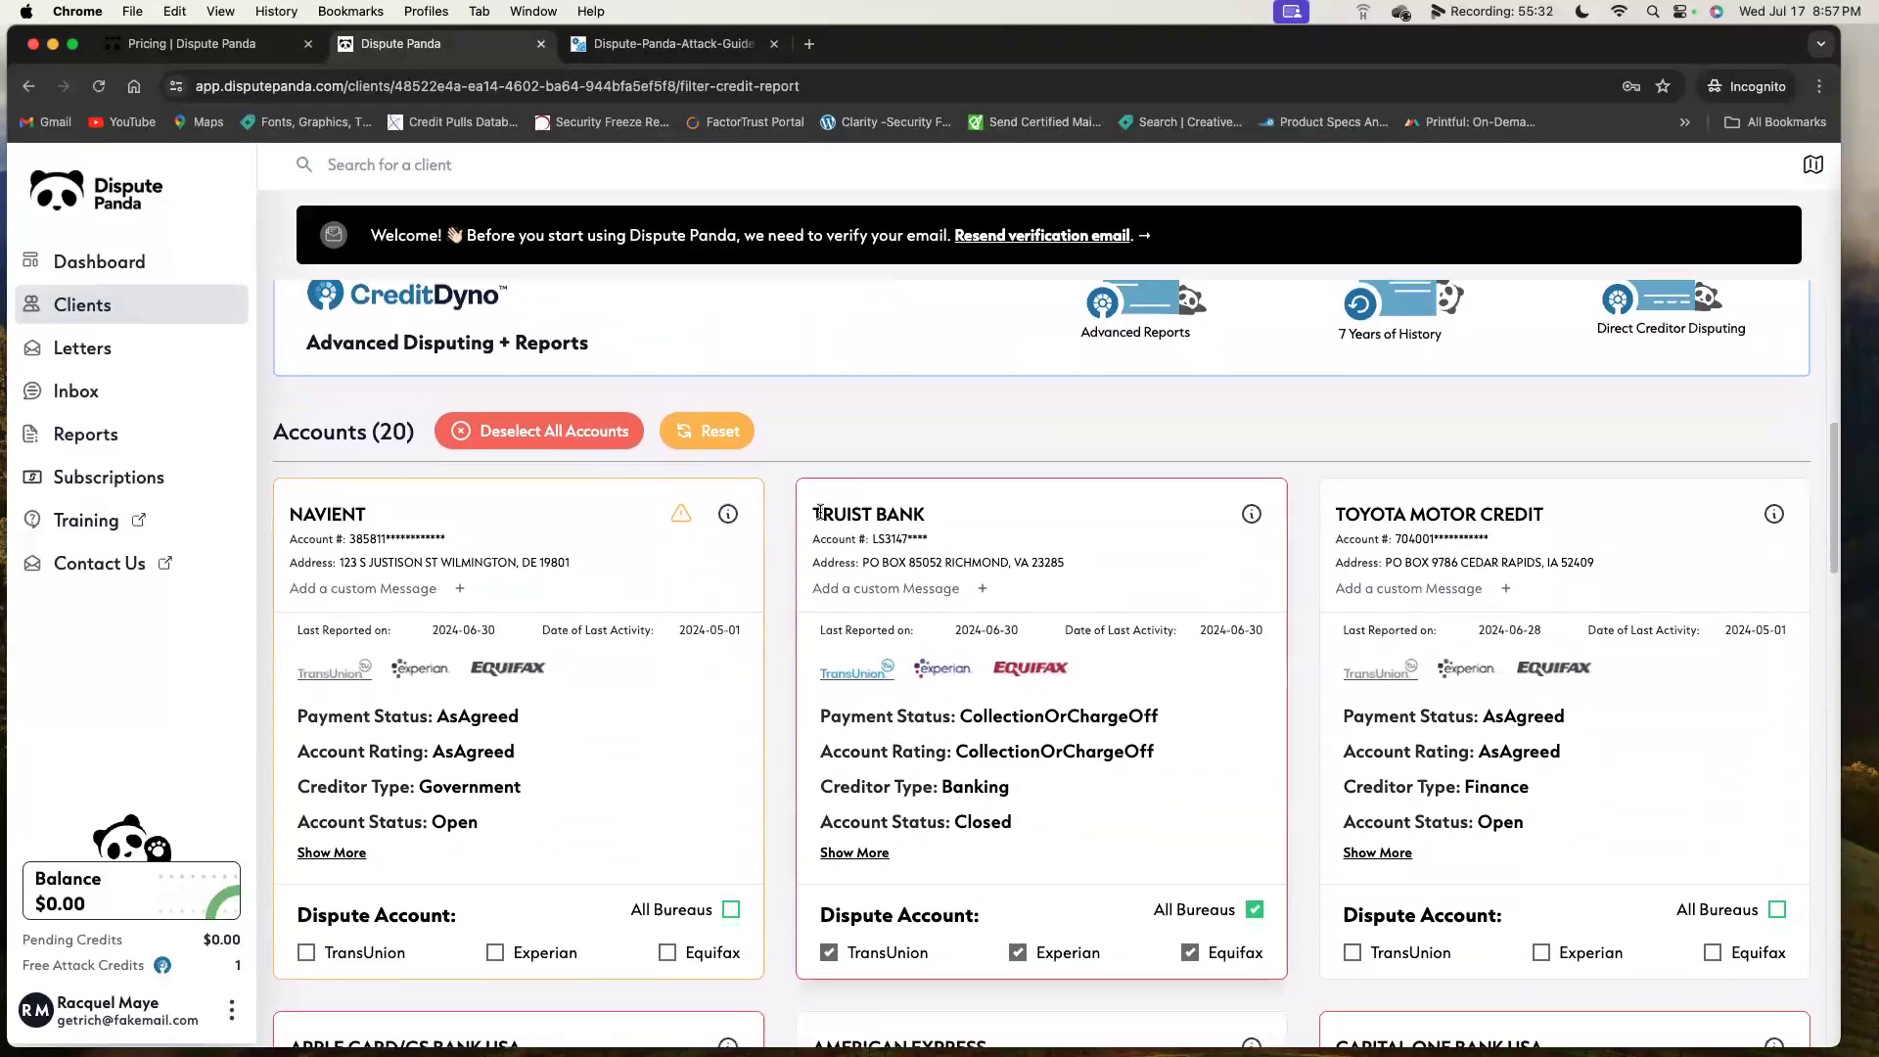
scroll(820, 517, "down", 1)
scroll(820, 517, "up", 10)
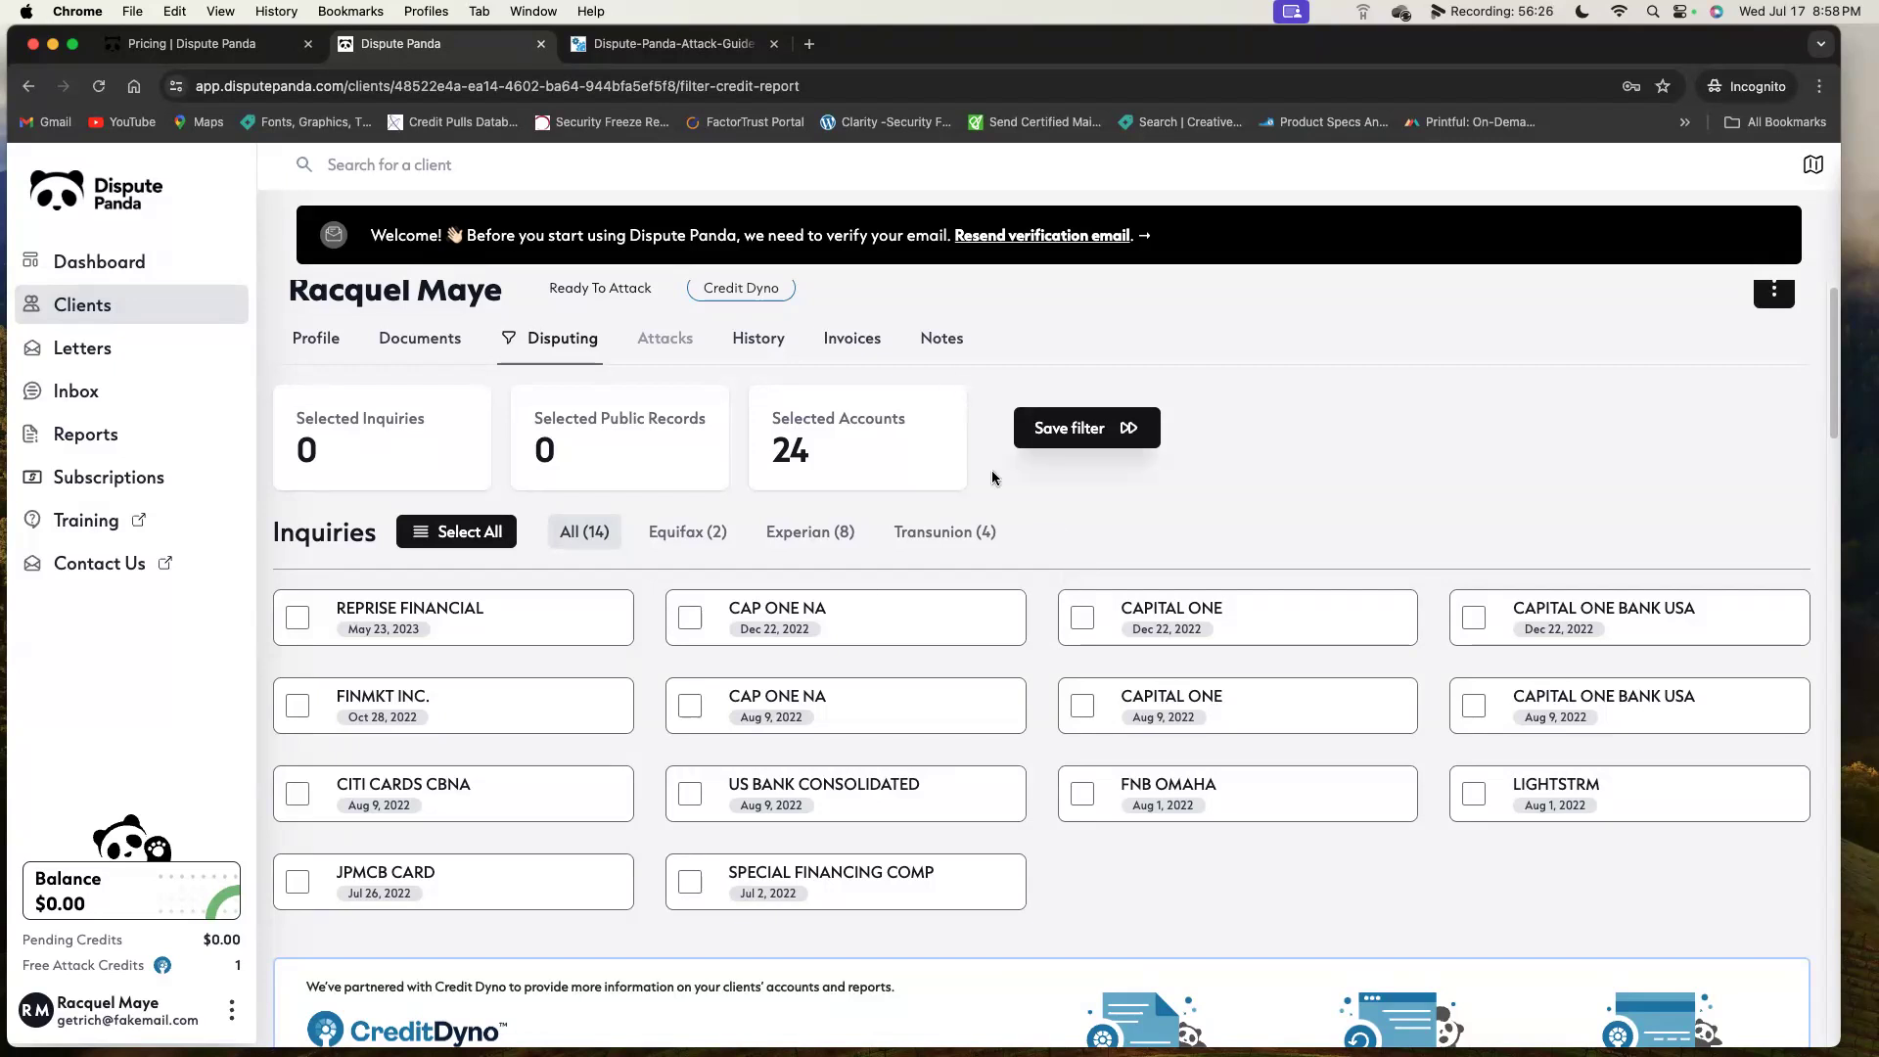
scroll(1188, 676, "down", 15)
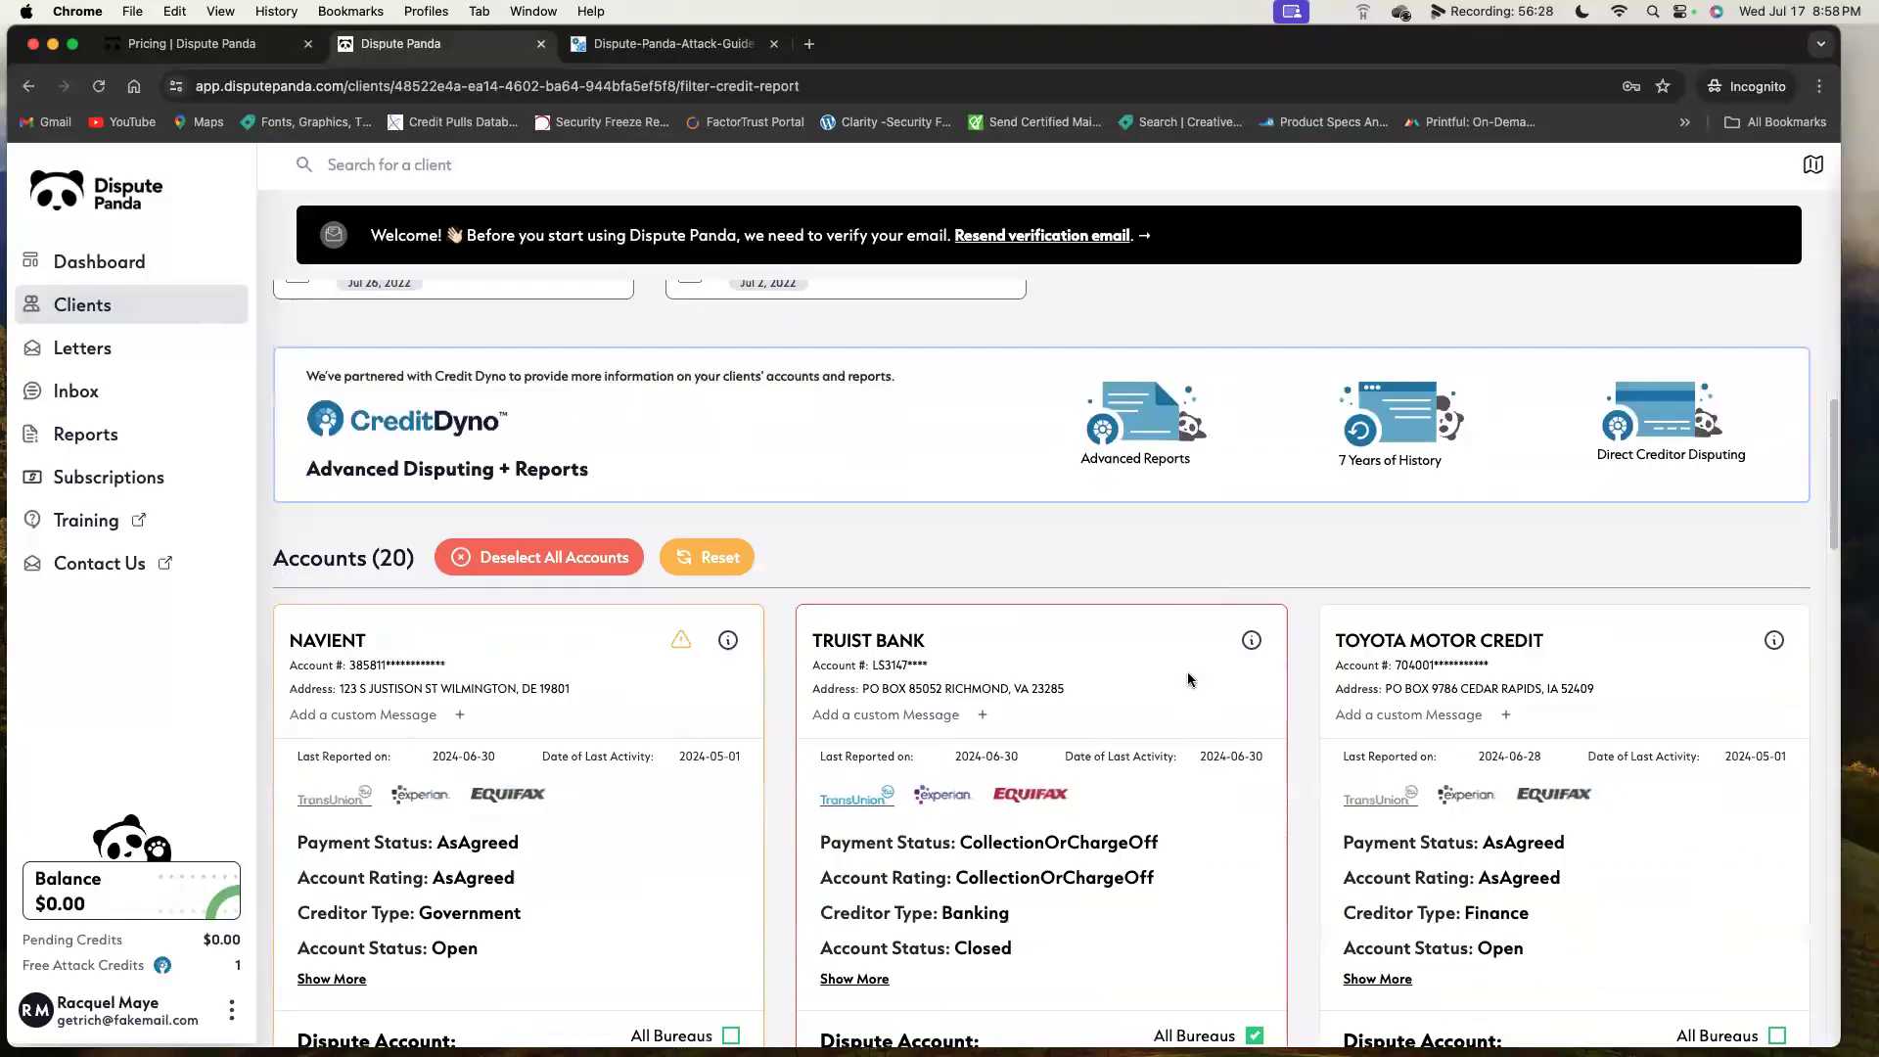
scroll(1188, 675, "up", 20)
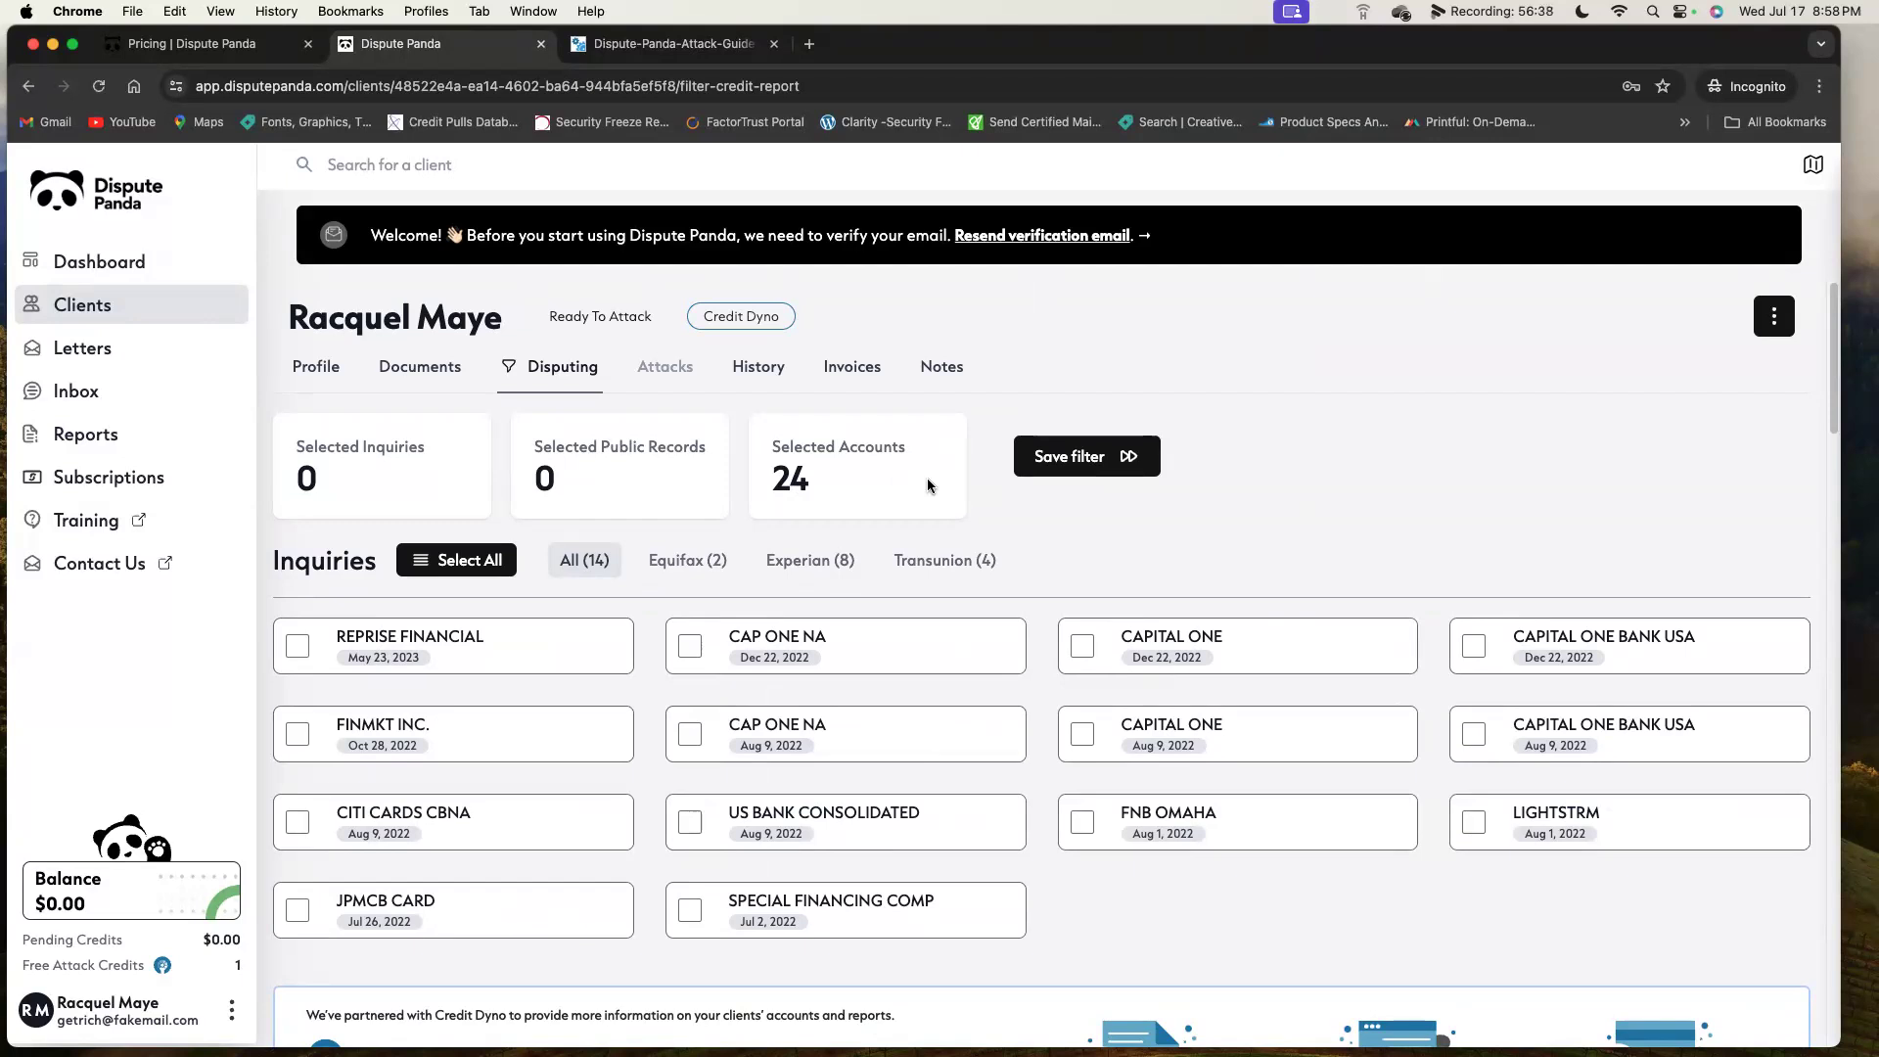
Find CITI CARDS on the page and mark the CITI CARDS CBNA inquiry for dispute.
key("super+f")
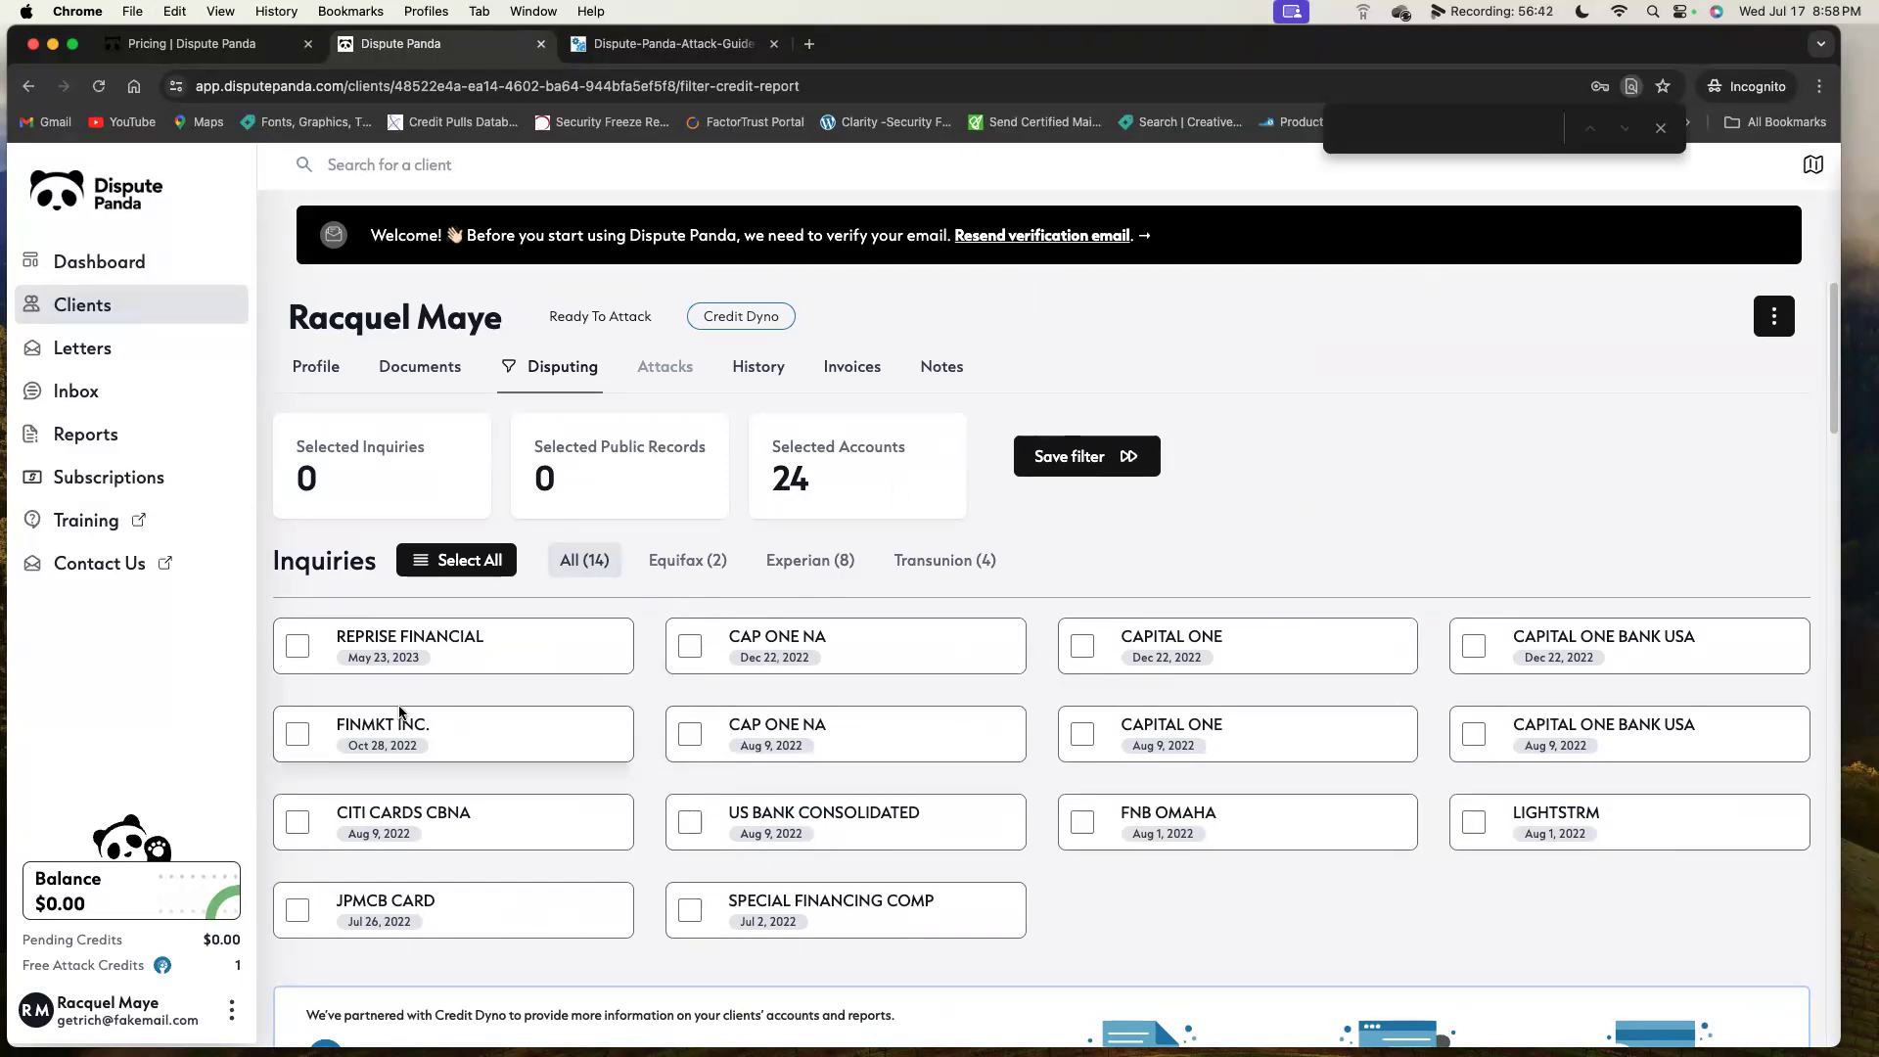
left_click_drag(423, 812, 333, 812)
key("super+c")
left_click(1413, 136)
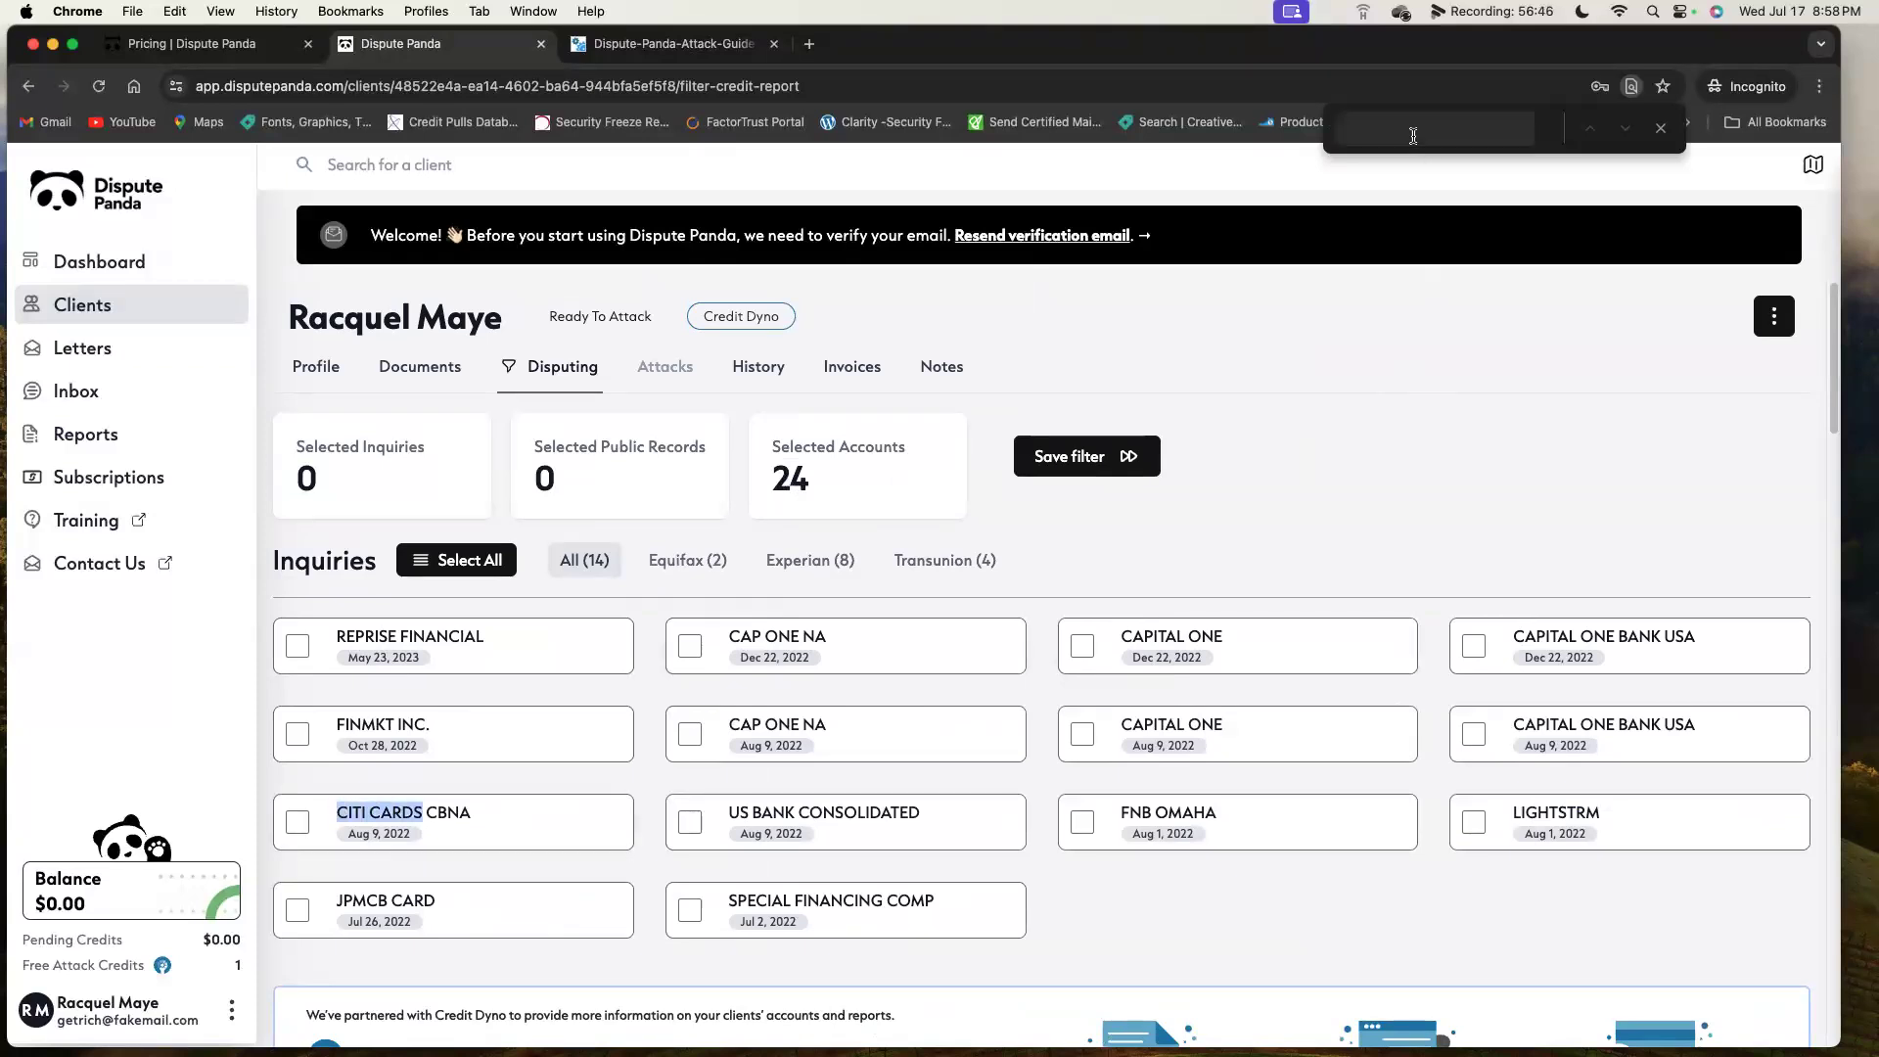
key("super+v")
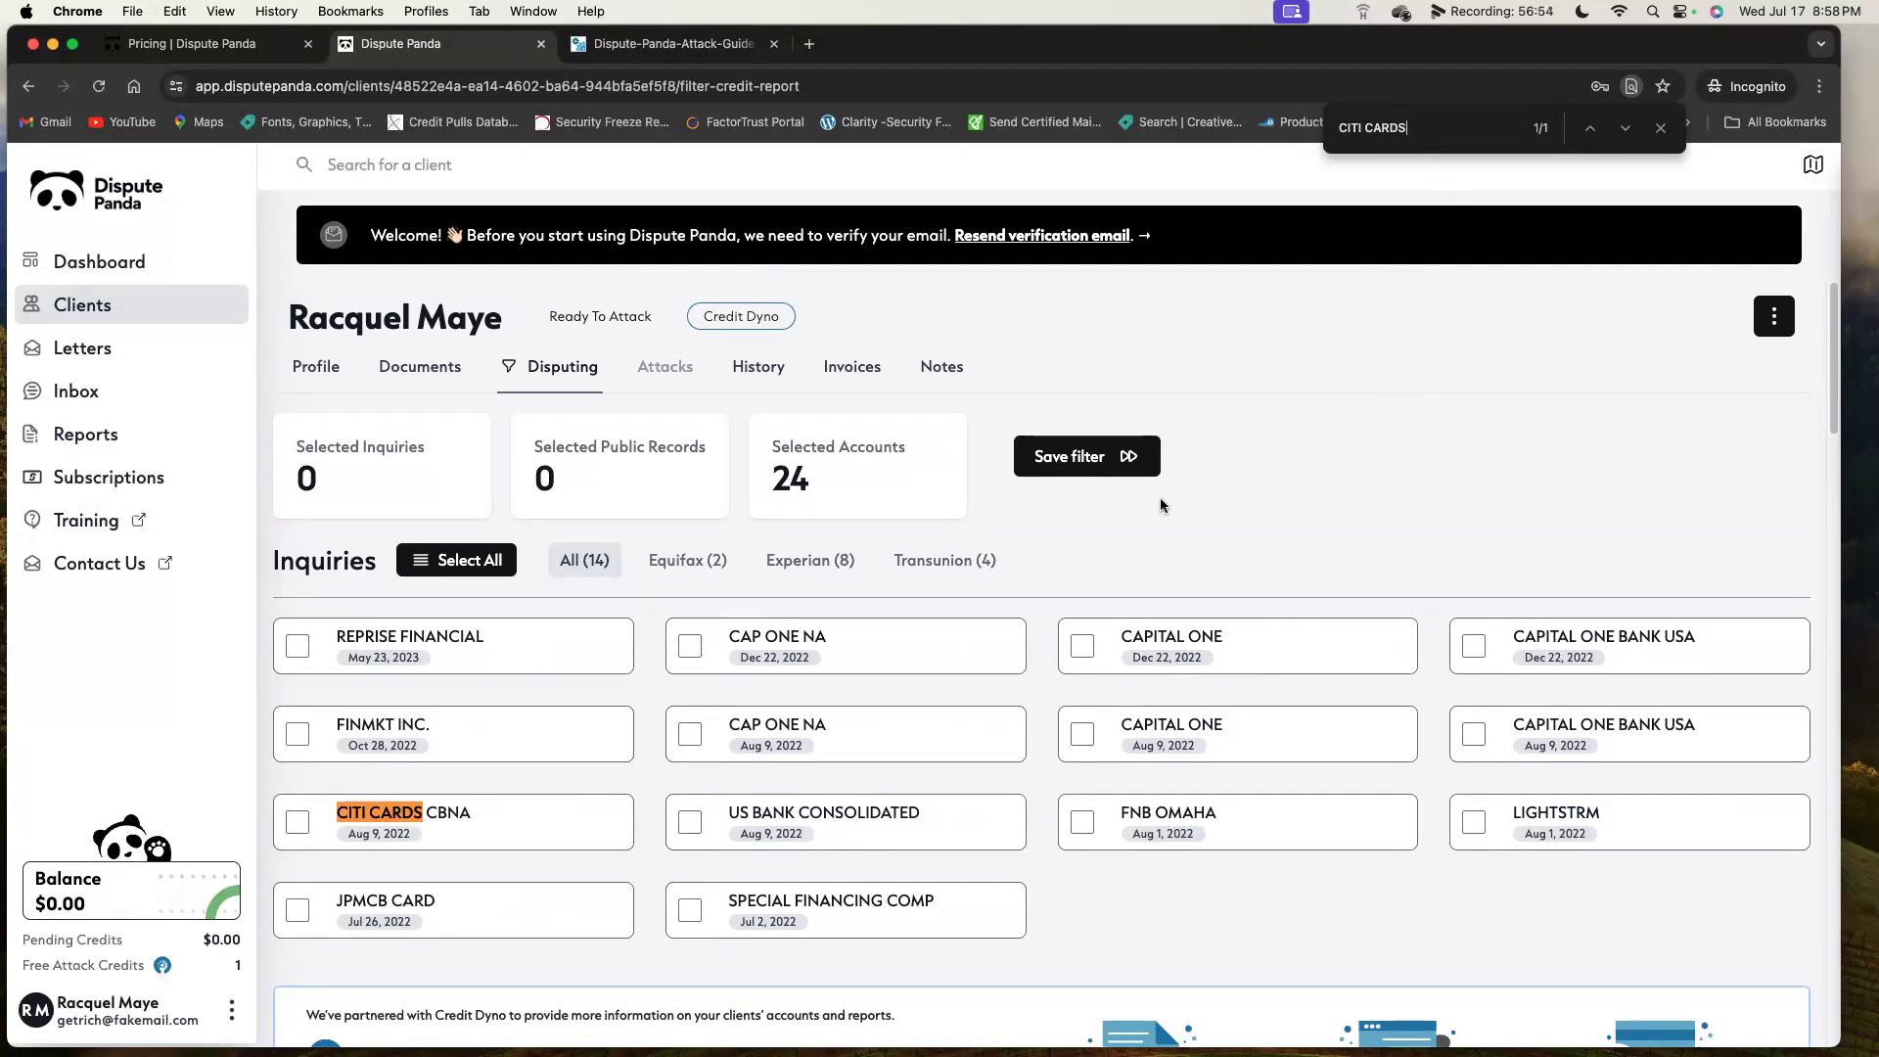
left_click(296, 822)
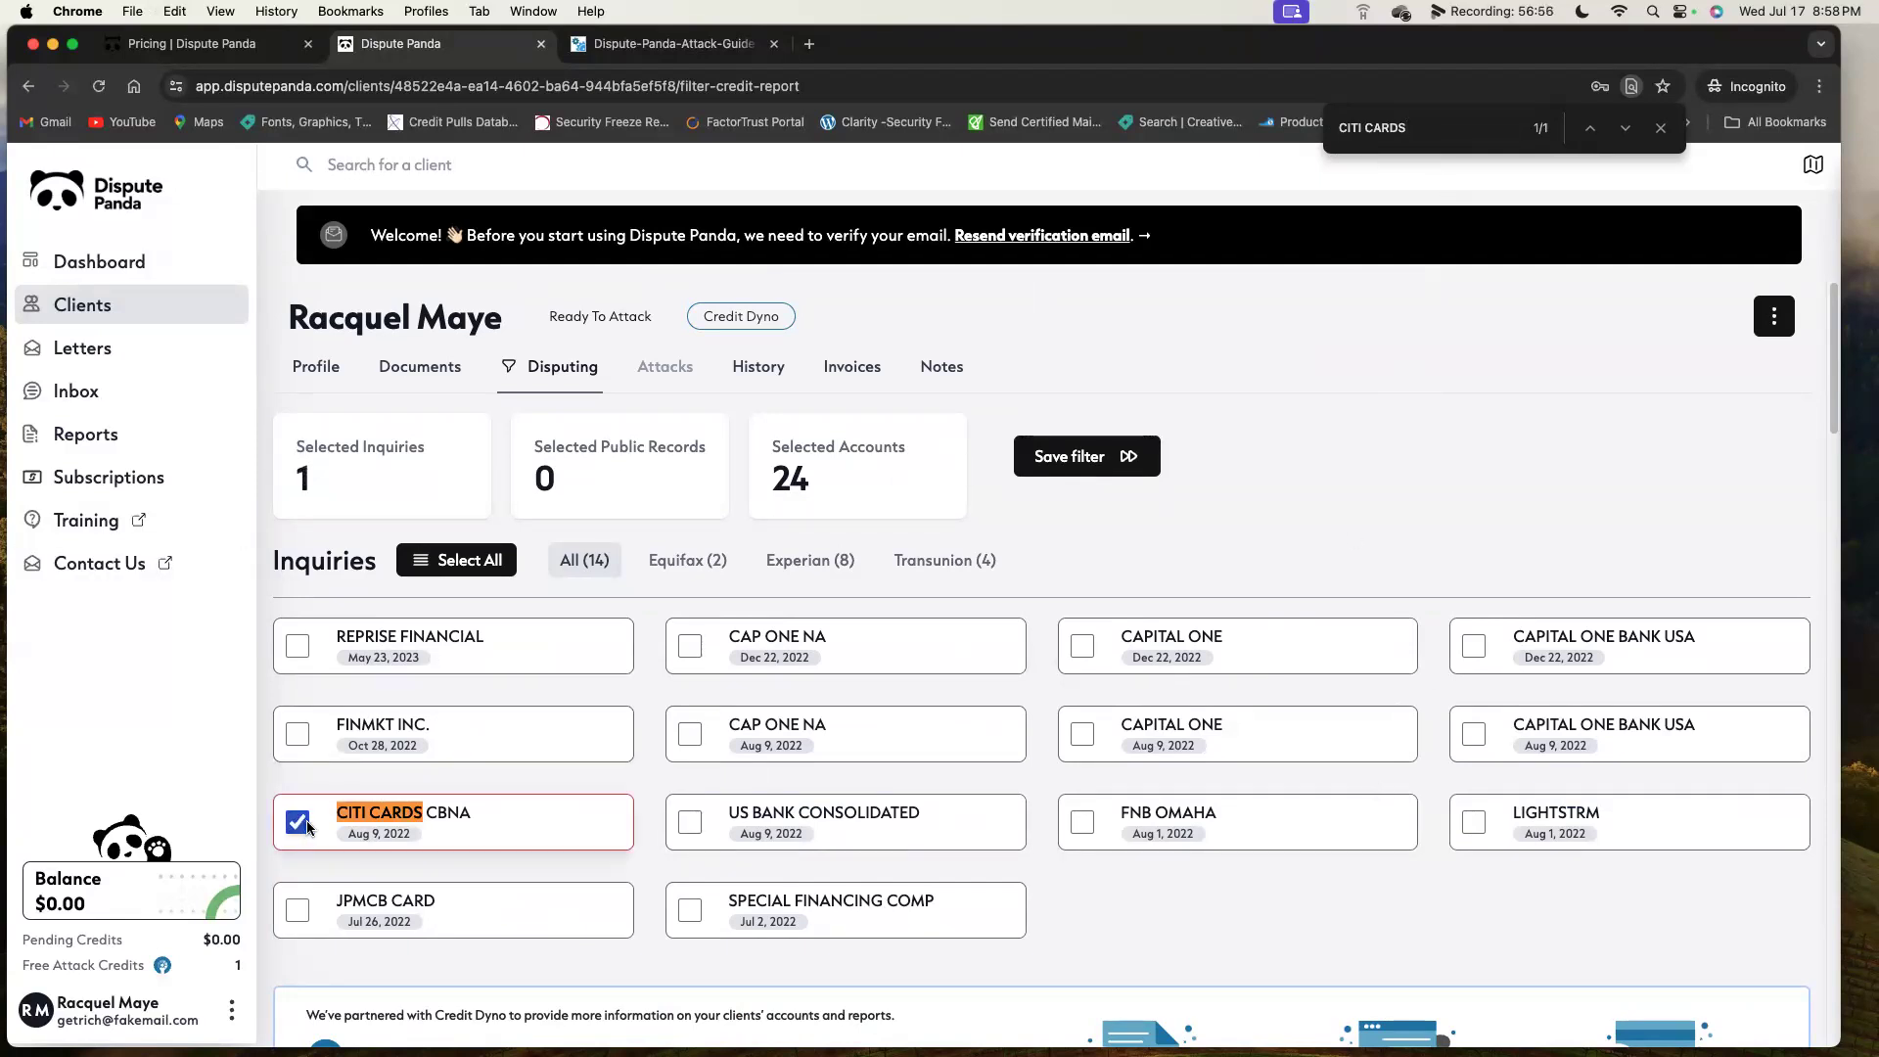
Search the page for CAPITAL ONE and step through each matching entry.
left_click_drag(1230, 638, 1123, 637)
key("super+c")
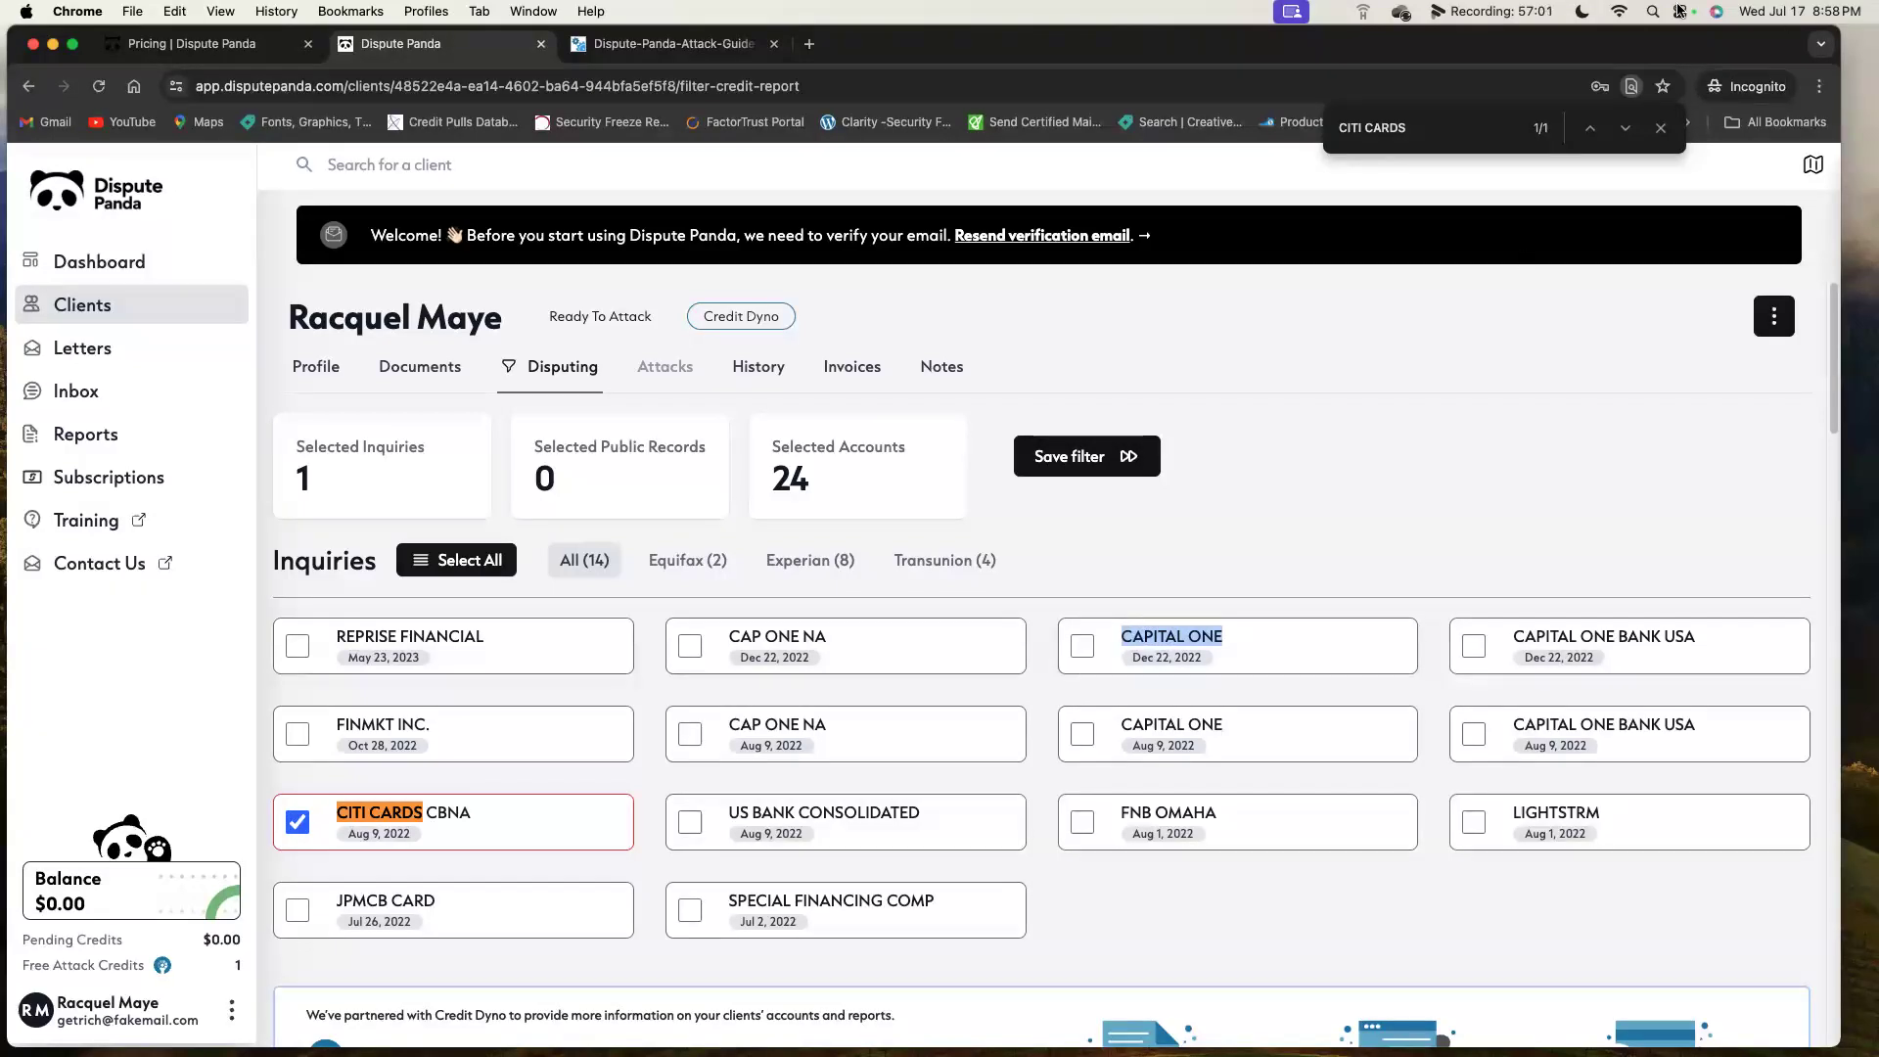
key("super+f")
key("super+v")
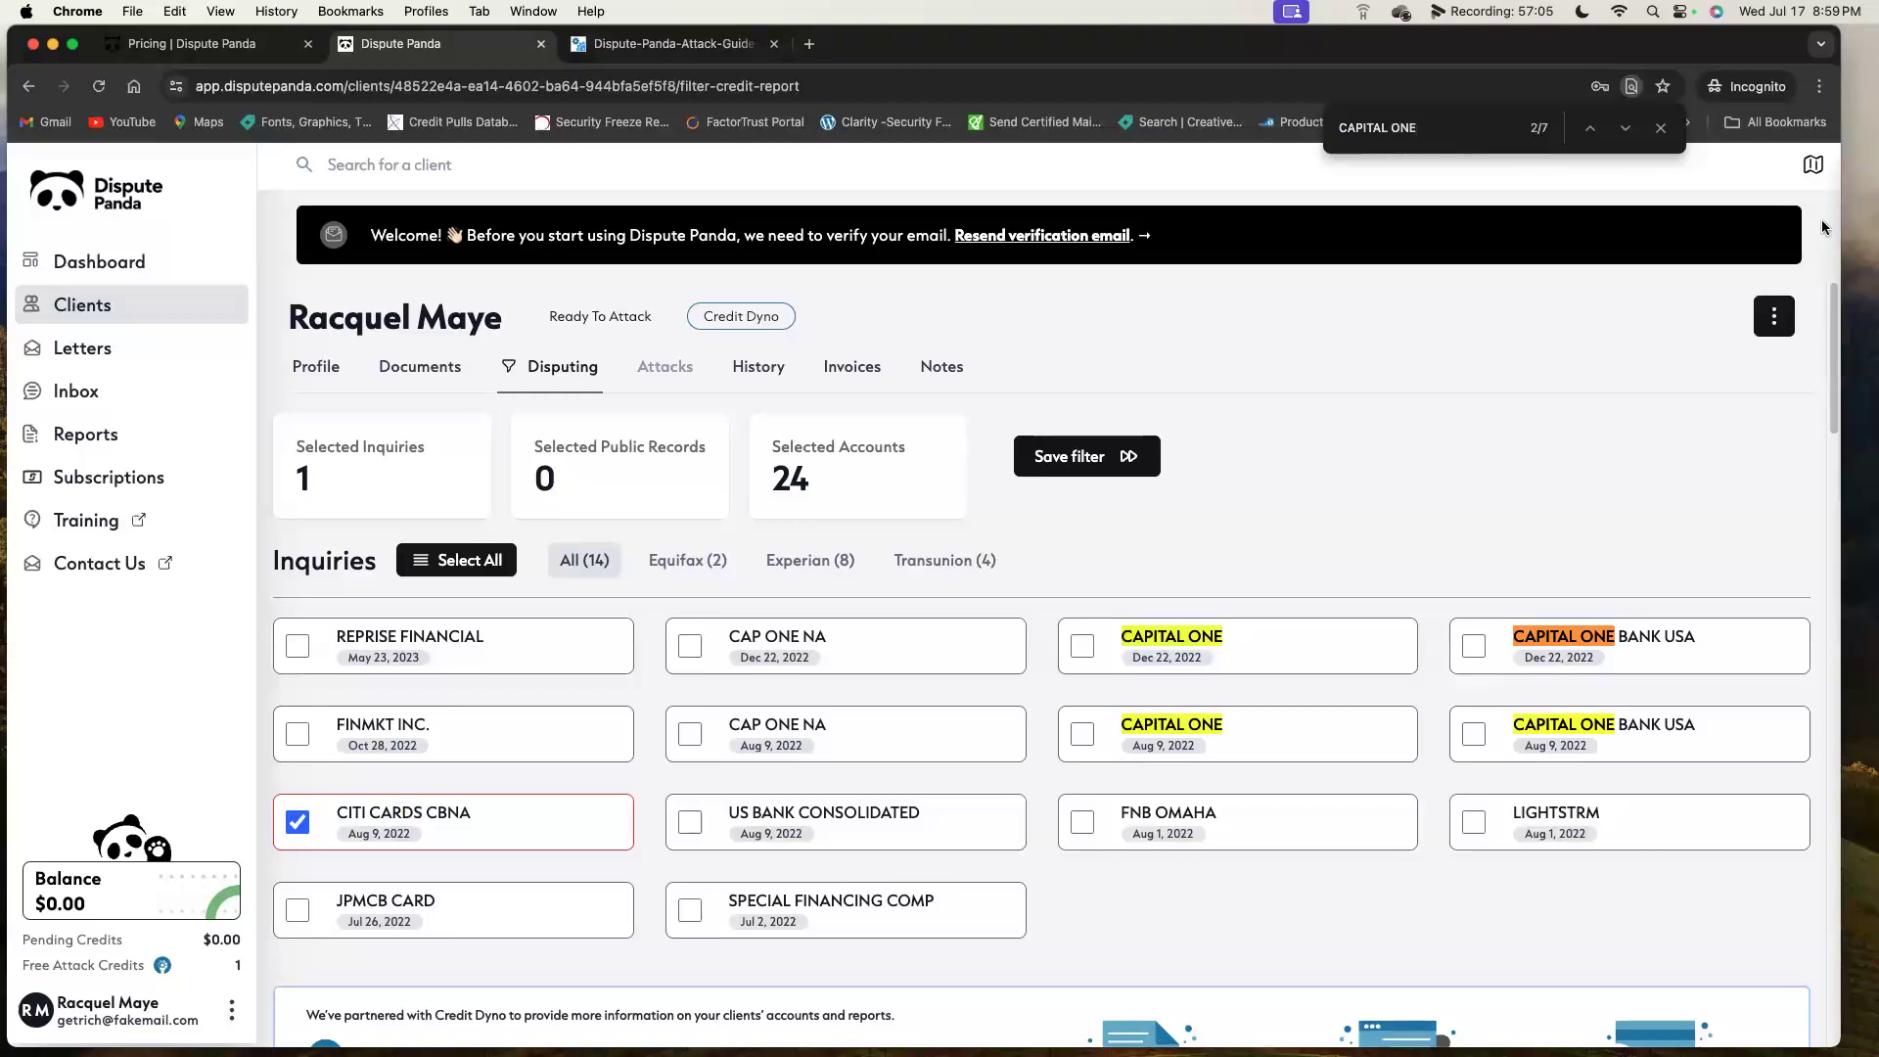
left_click(1625, 128)
left_click(1624, 129)
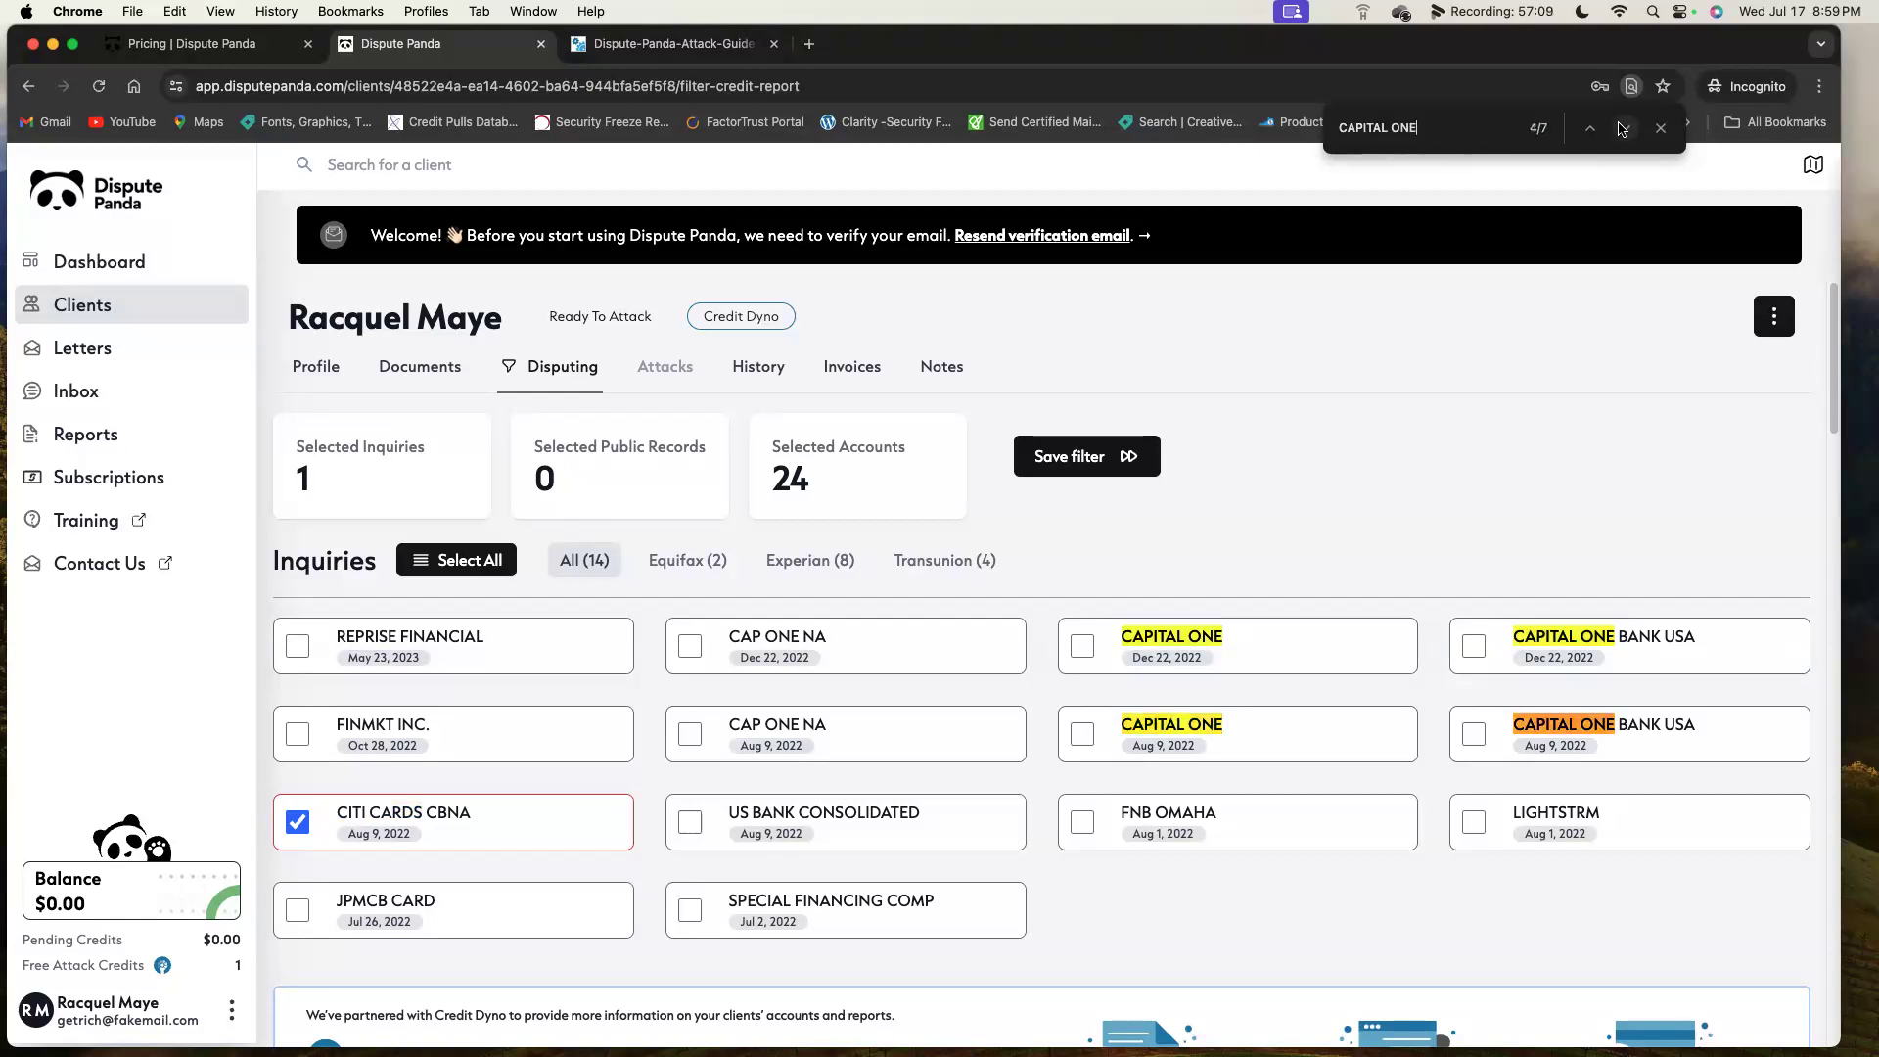
left_click(1625, 128)
scroll(1666, 358, "down", 3)
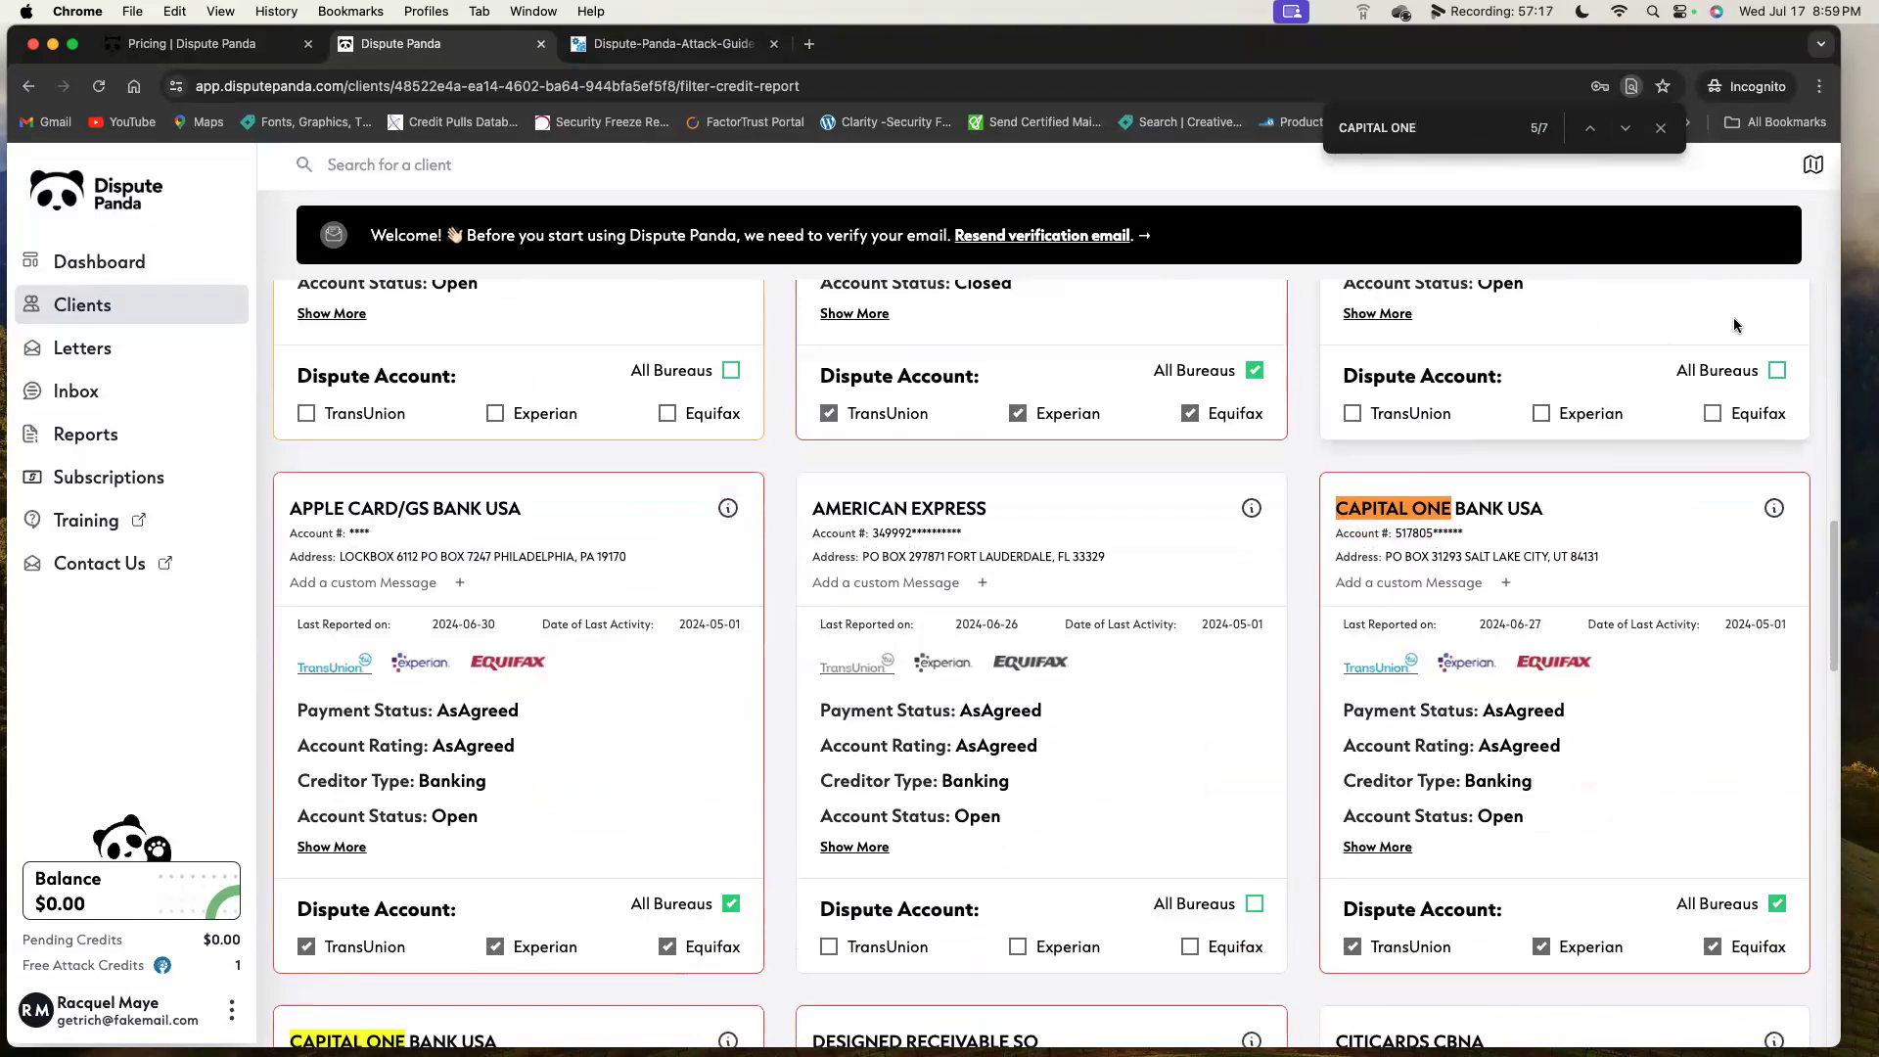
key("Return")
key("Return")
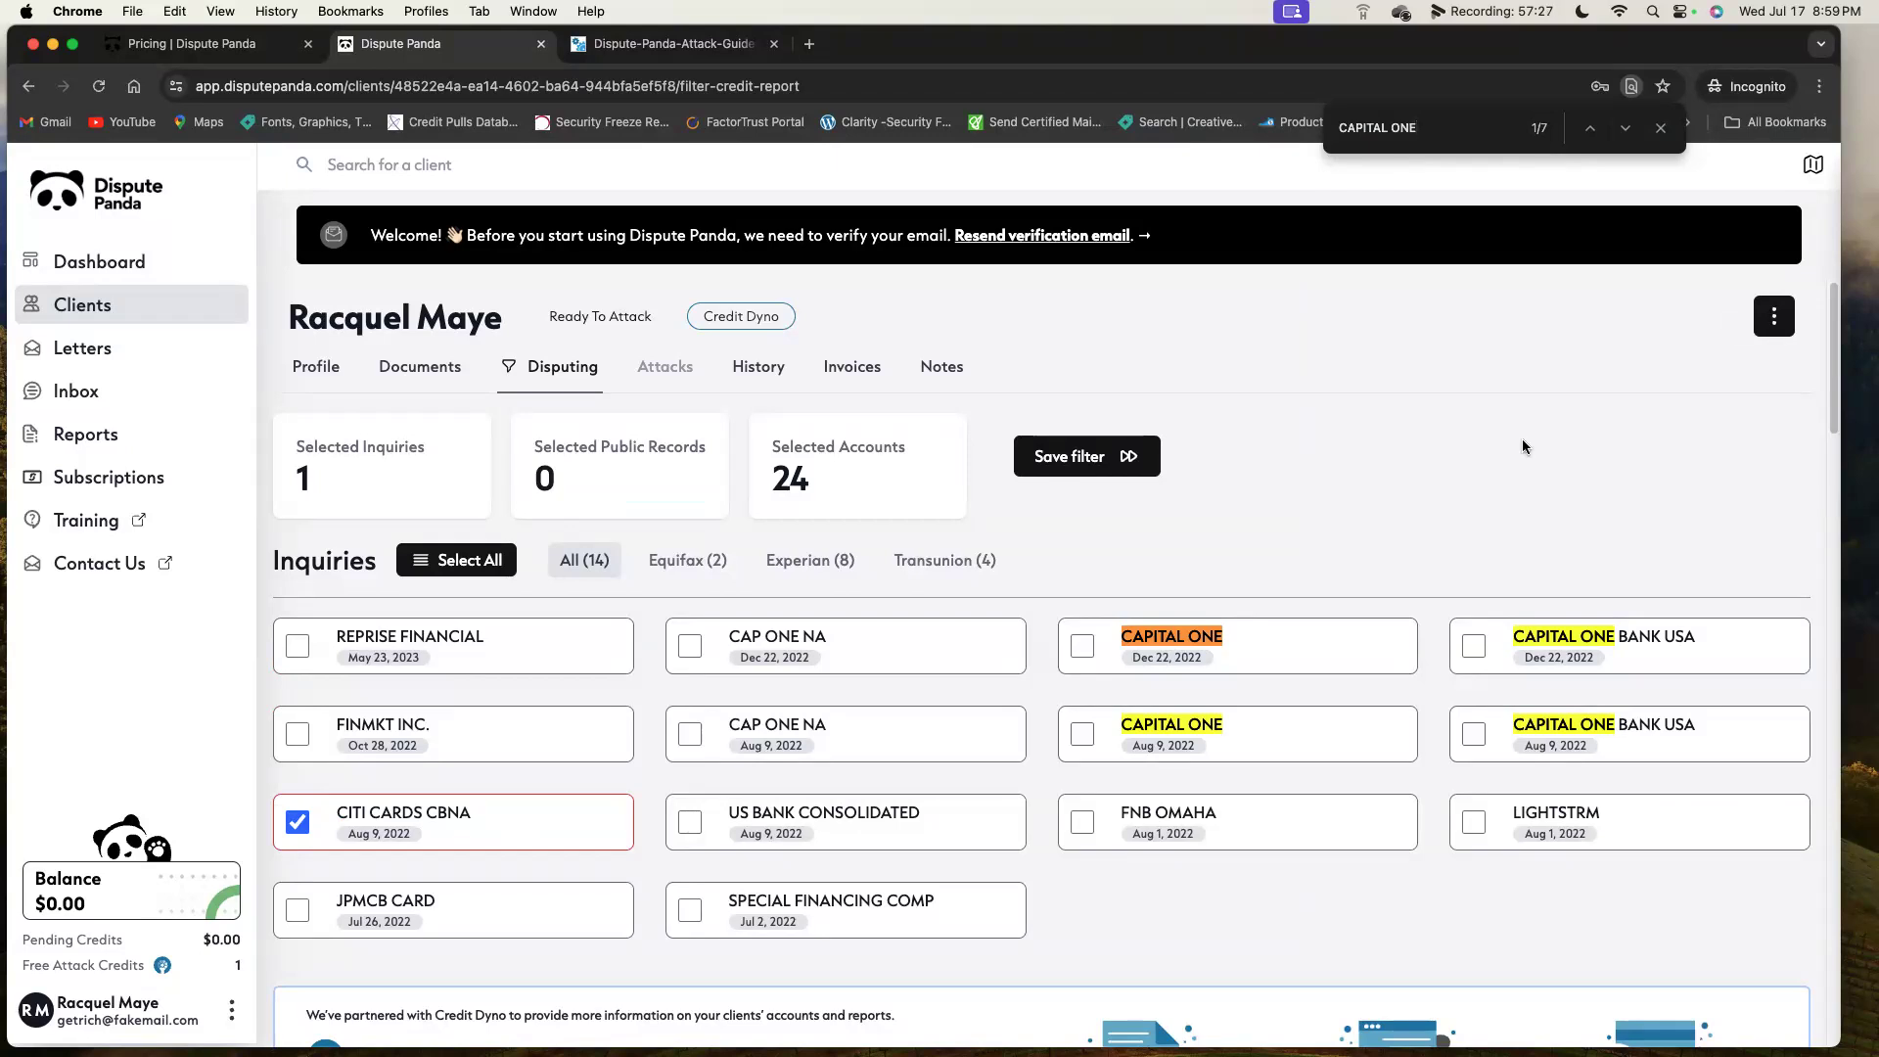
scroll(1417, 575, "down", 5)
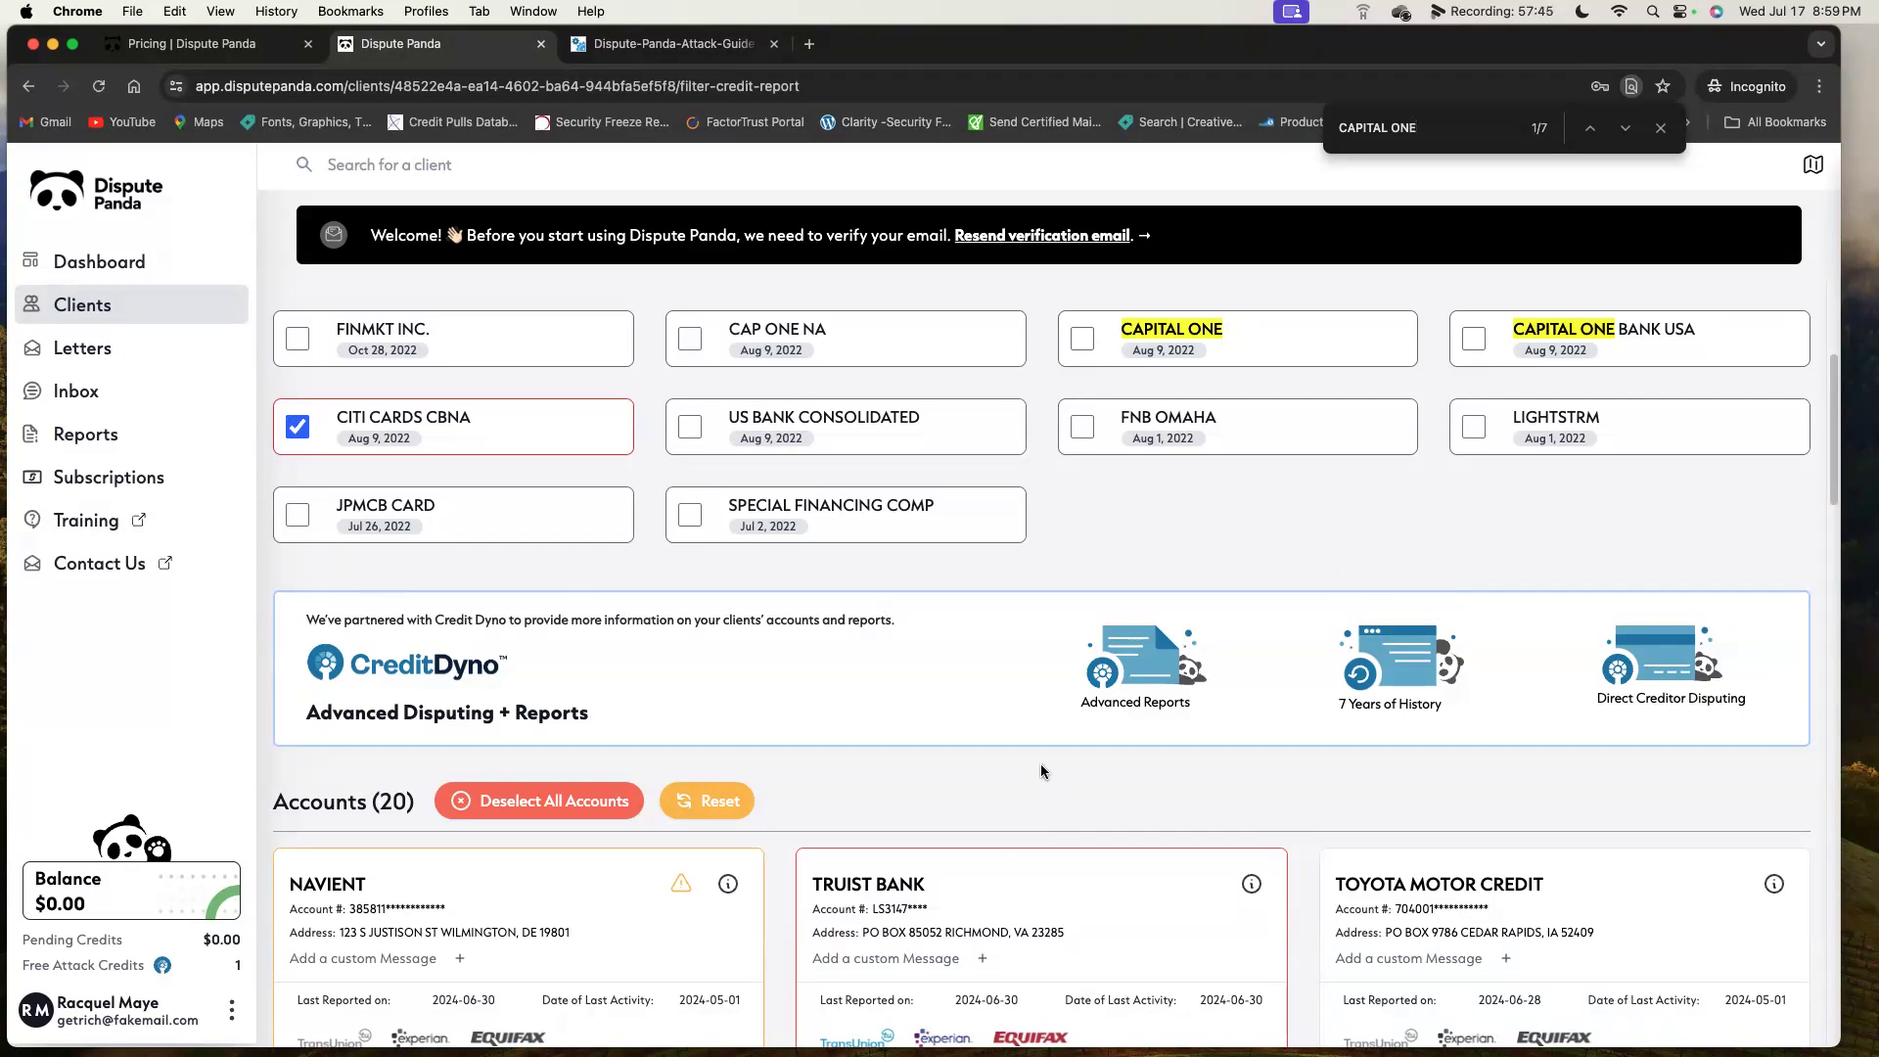
scroll(1041, 772, "down", 5)
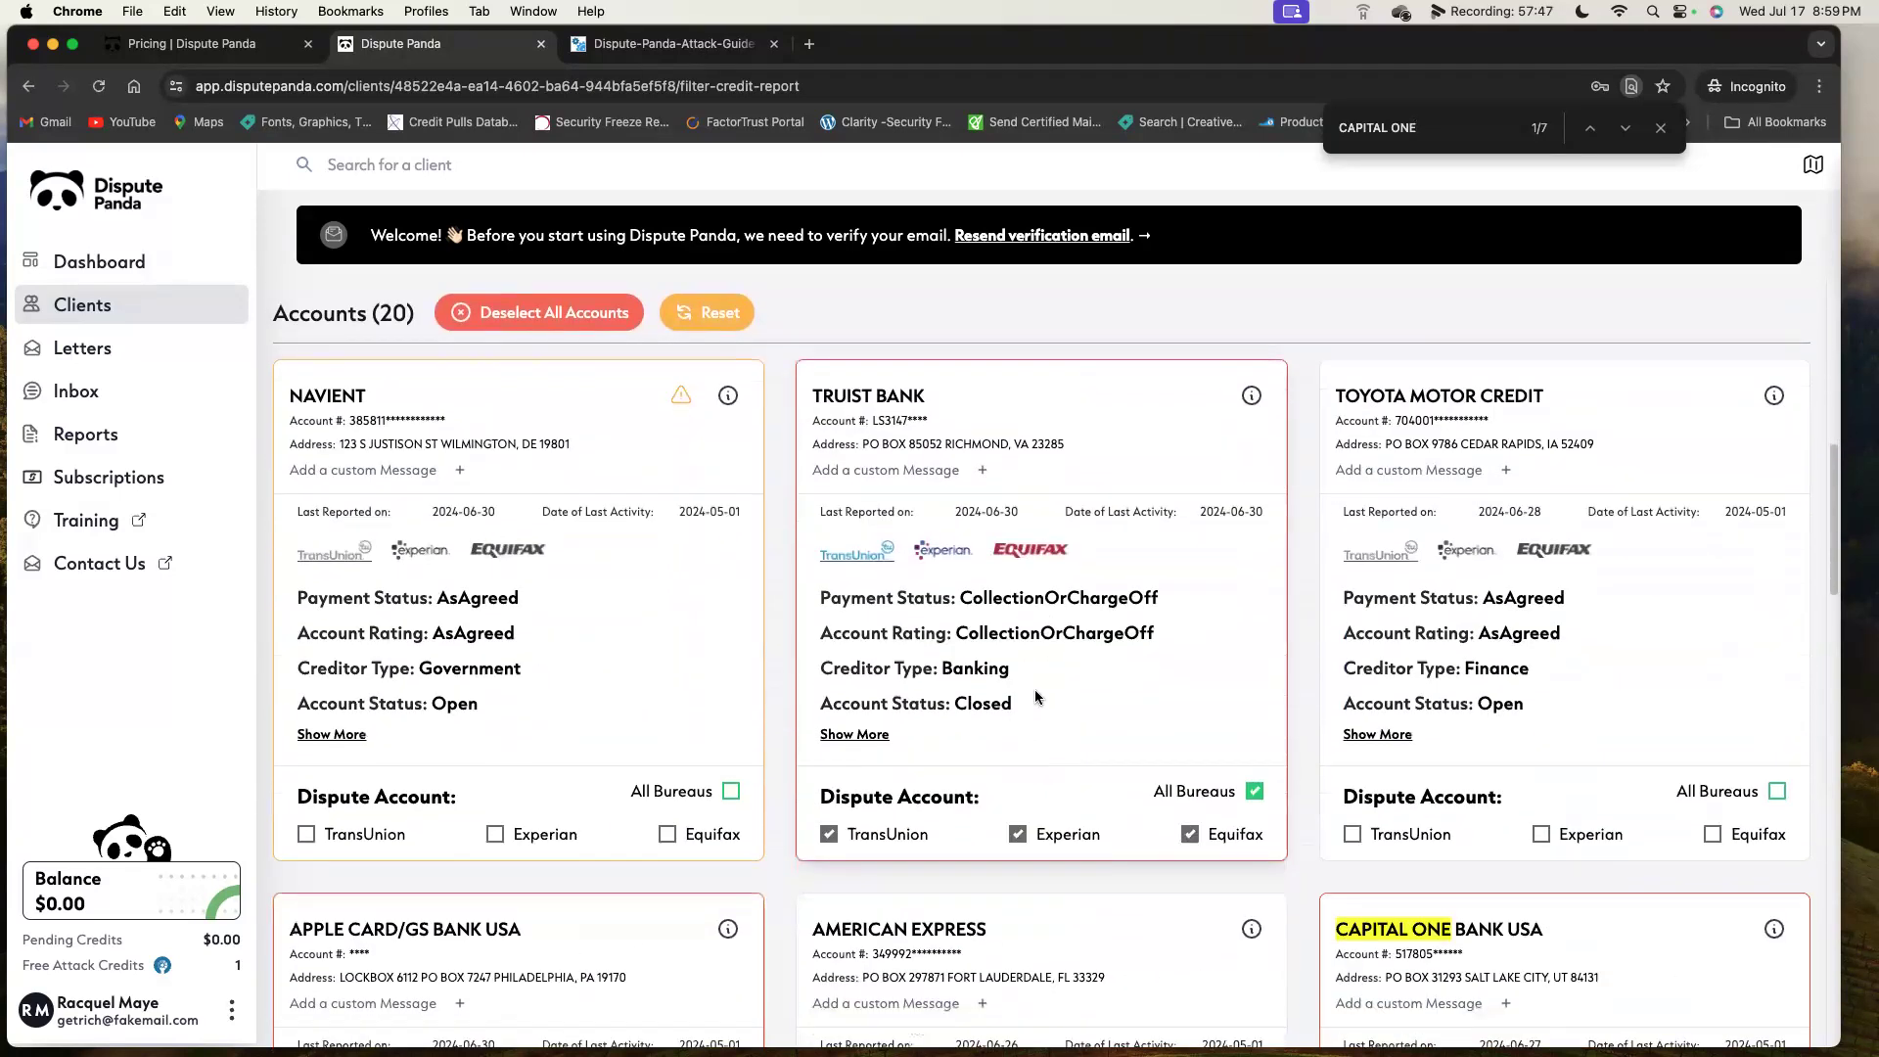
scroll(1437, 964, "down", 3)
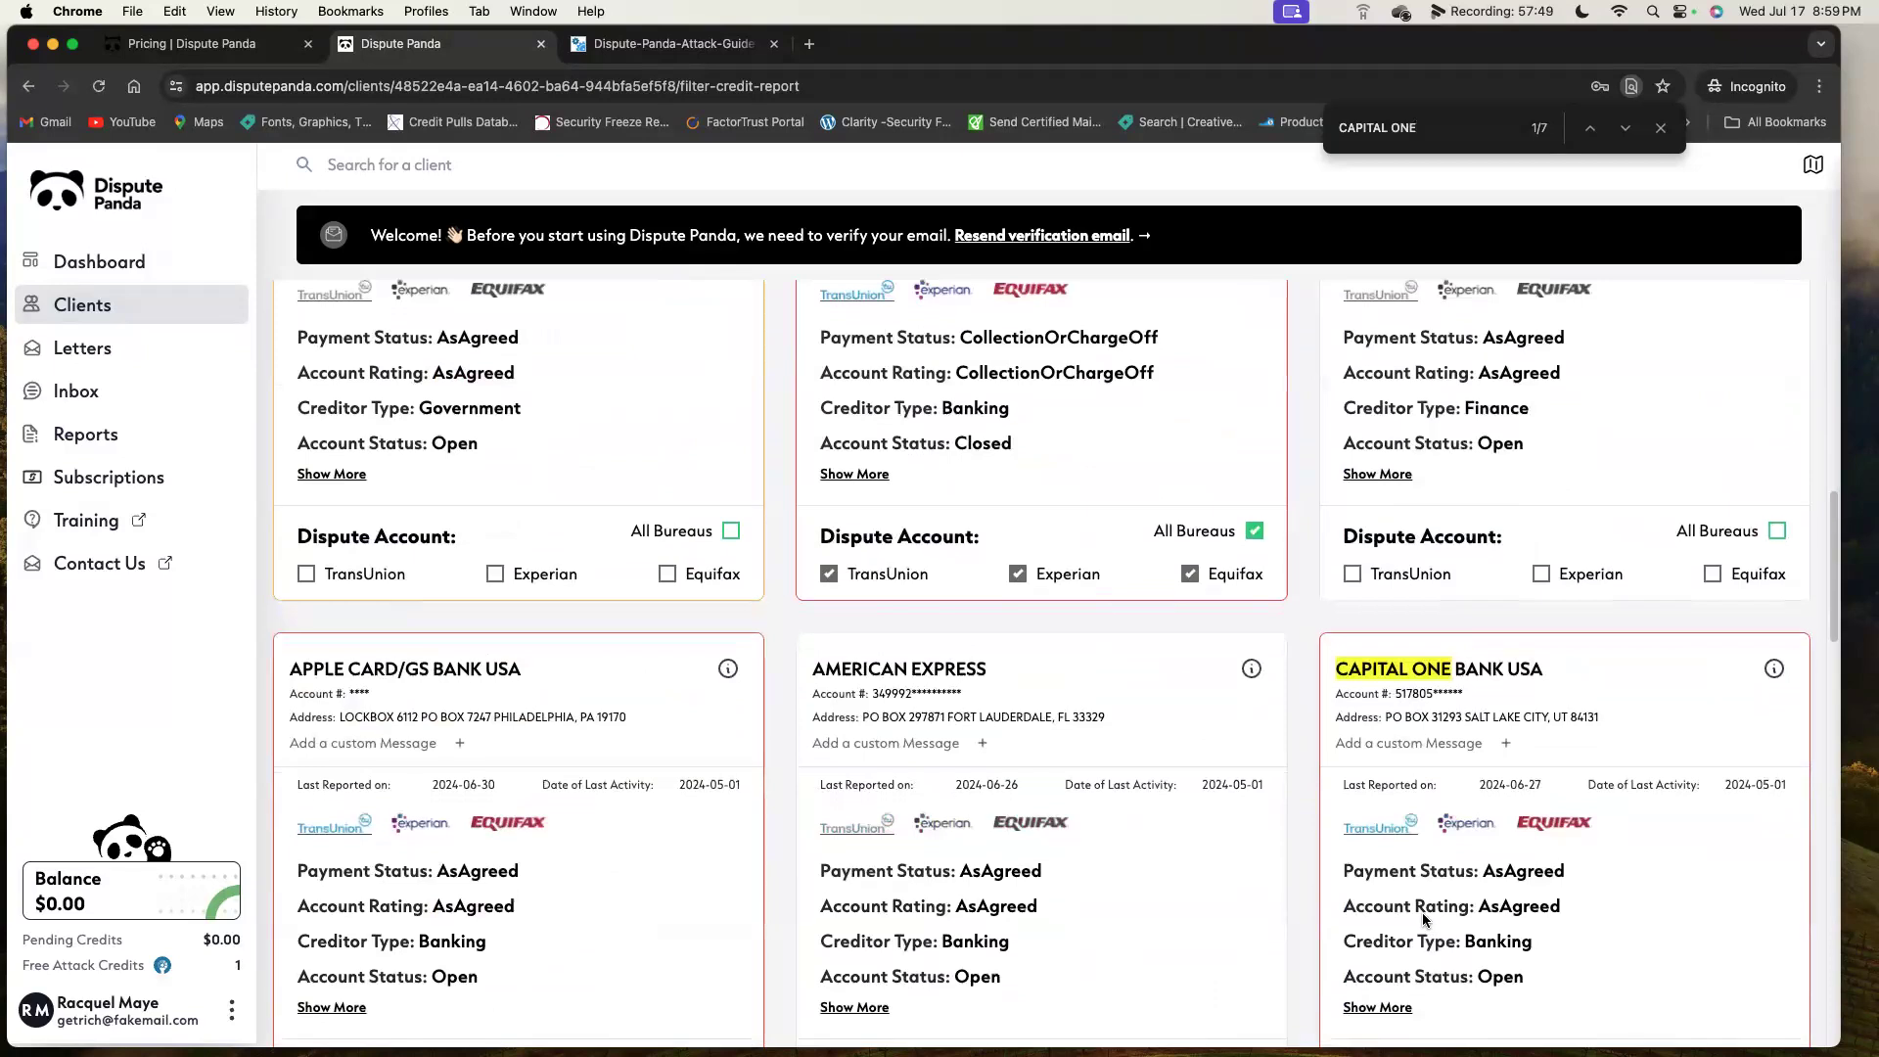
scroll(1424, 920, "down", 2)
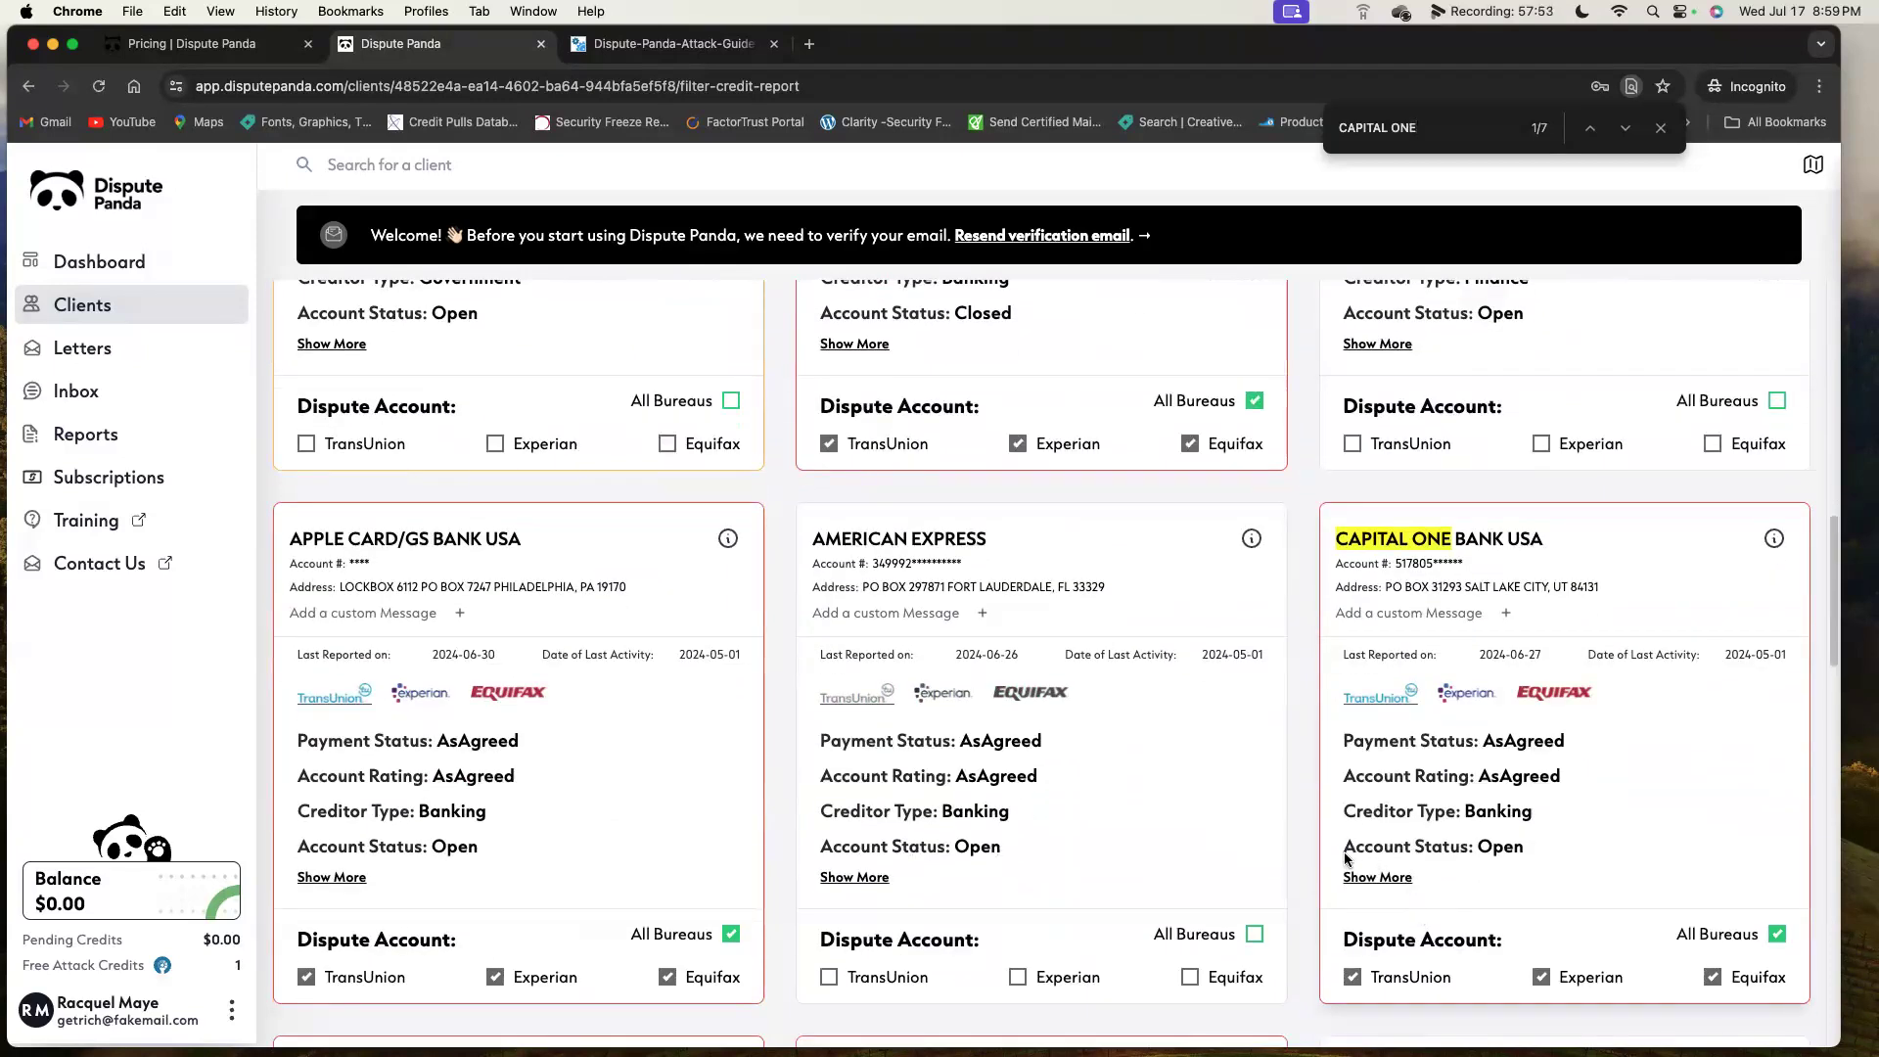
scroll(1337, 852, "down", 1)
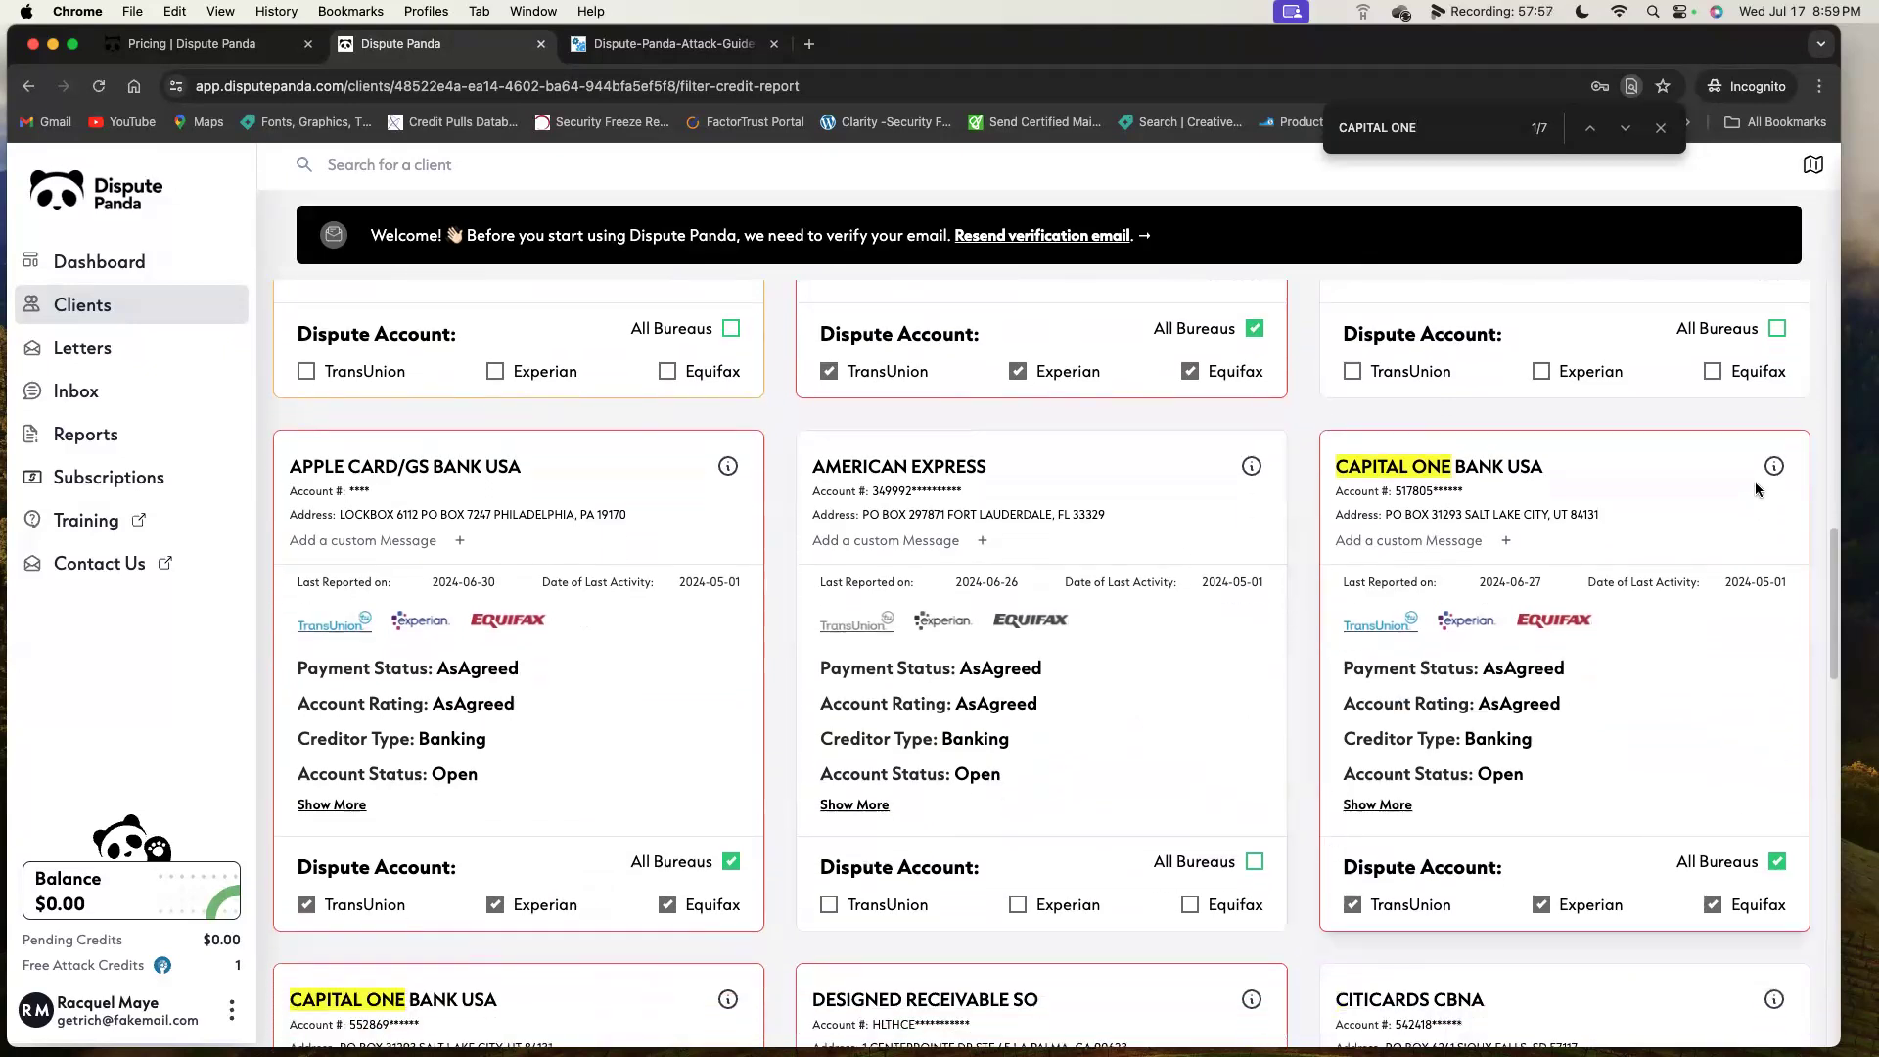
scroll(1452, 536, "down", 2)
scroll(1419, 528, "up", 7)
scroll(1390, 526, "down", 1)
mouse_move(675, 479)
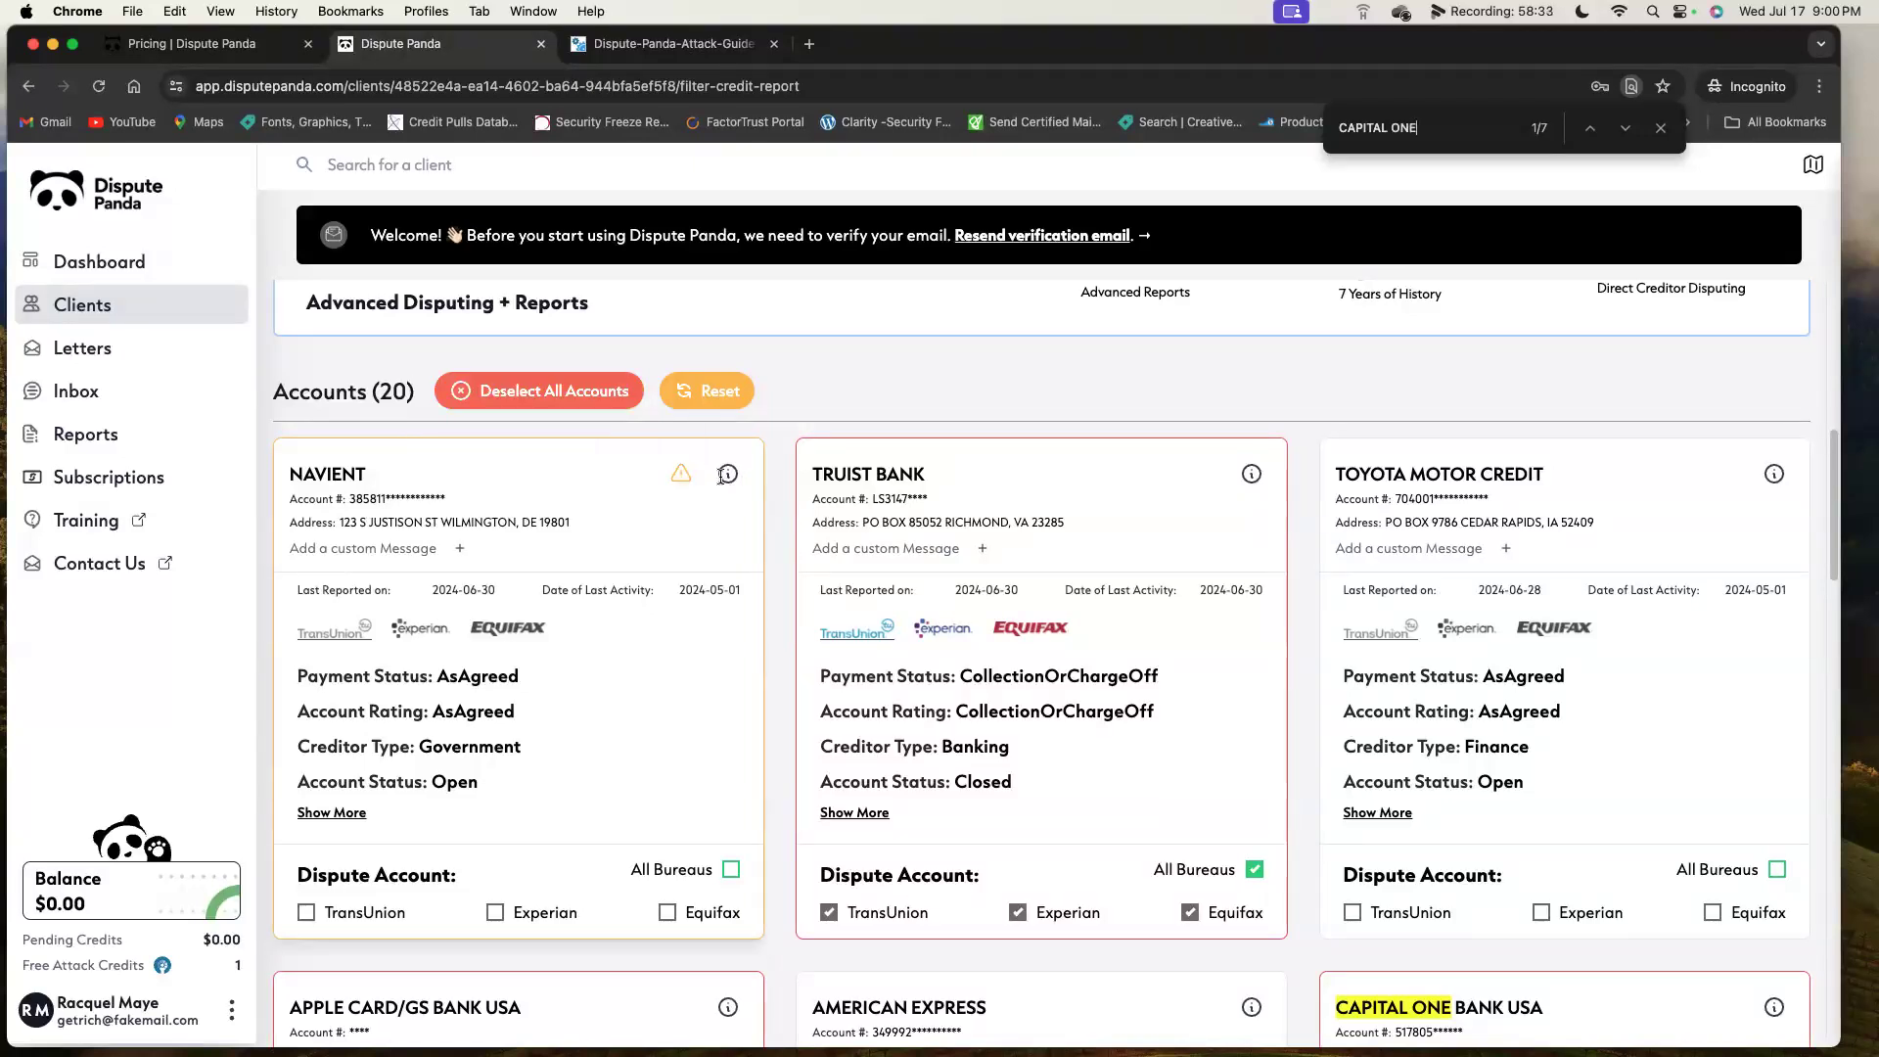
Compare NAVIENT's payment history across Experian, TransUnion and Equifax, then close its account details.
left_click(721, 476)
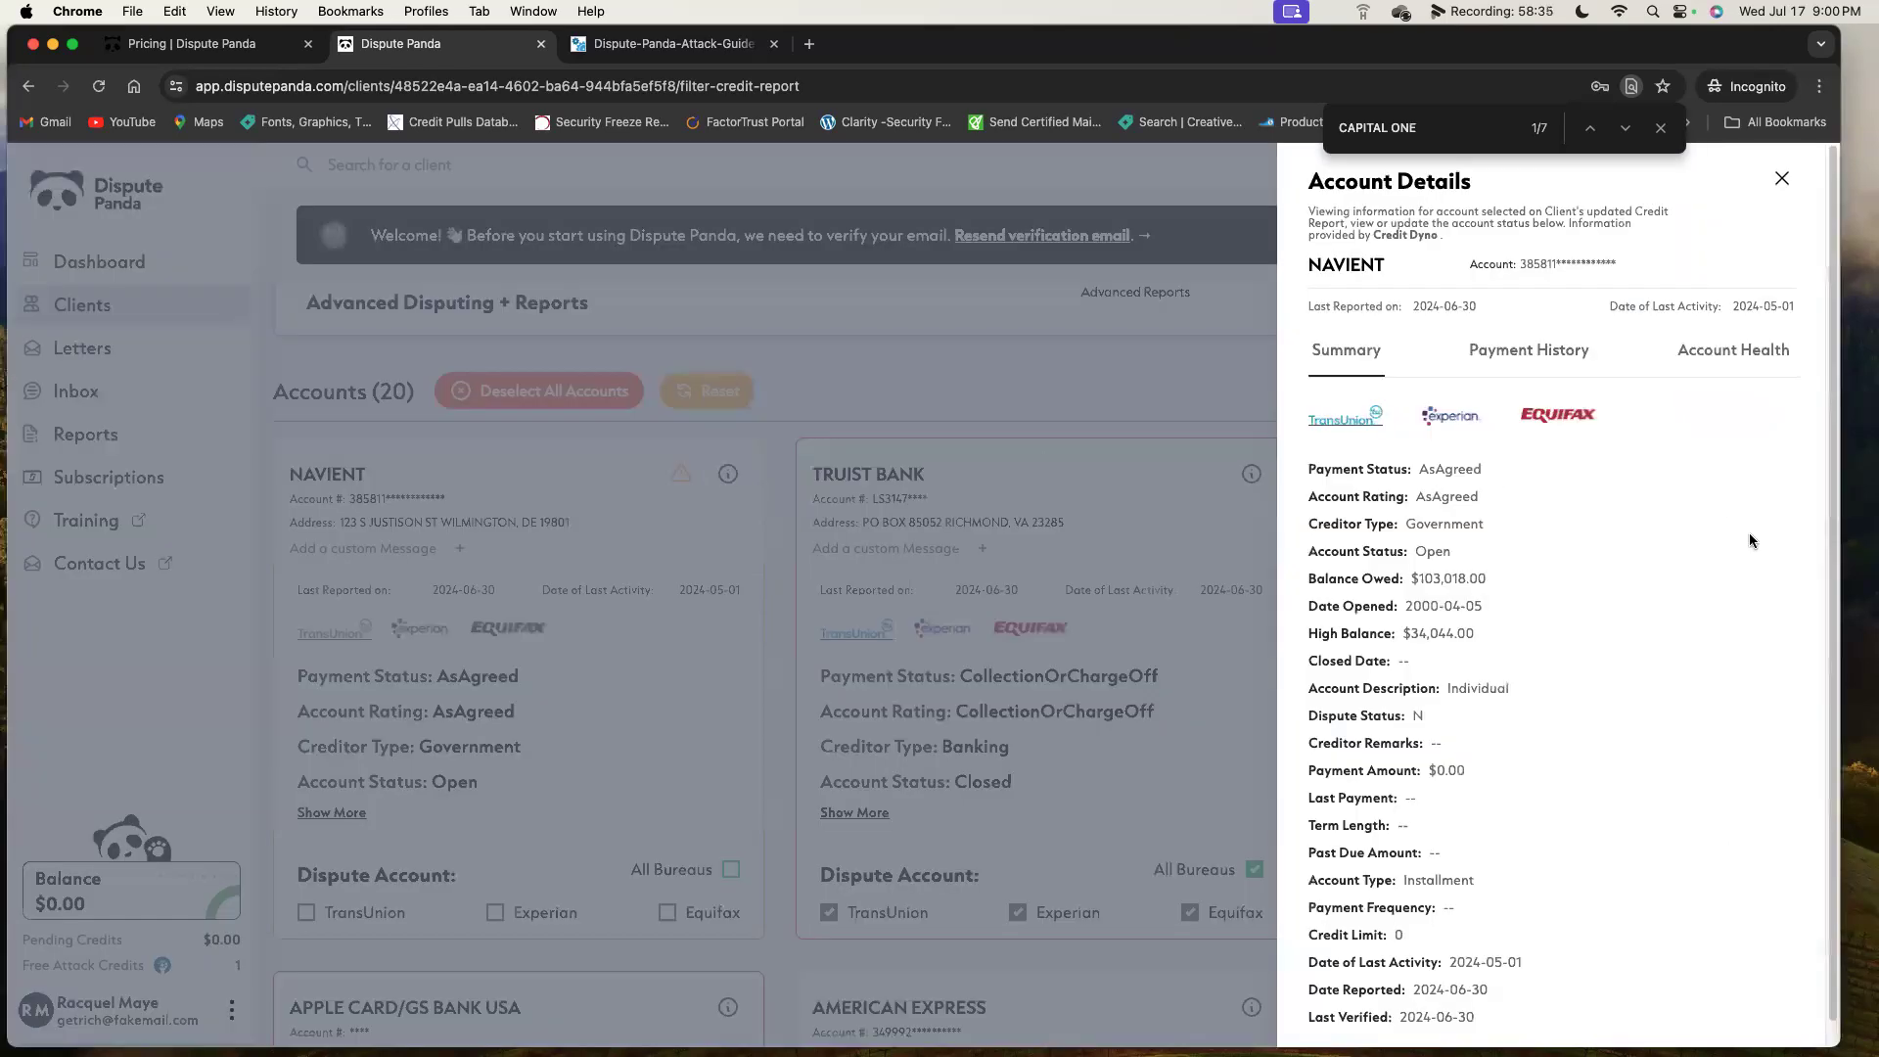
left_click(1516, 360)
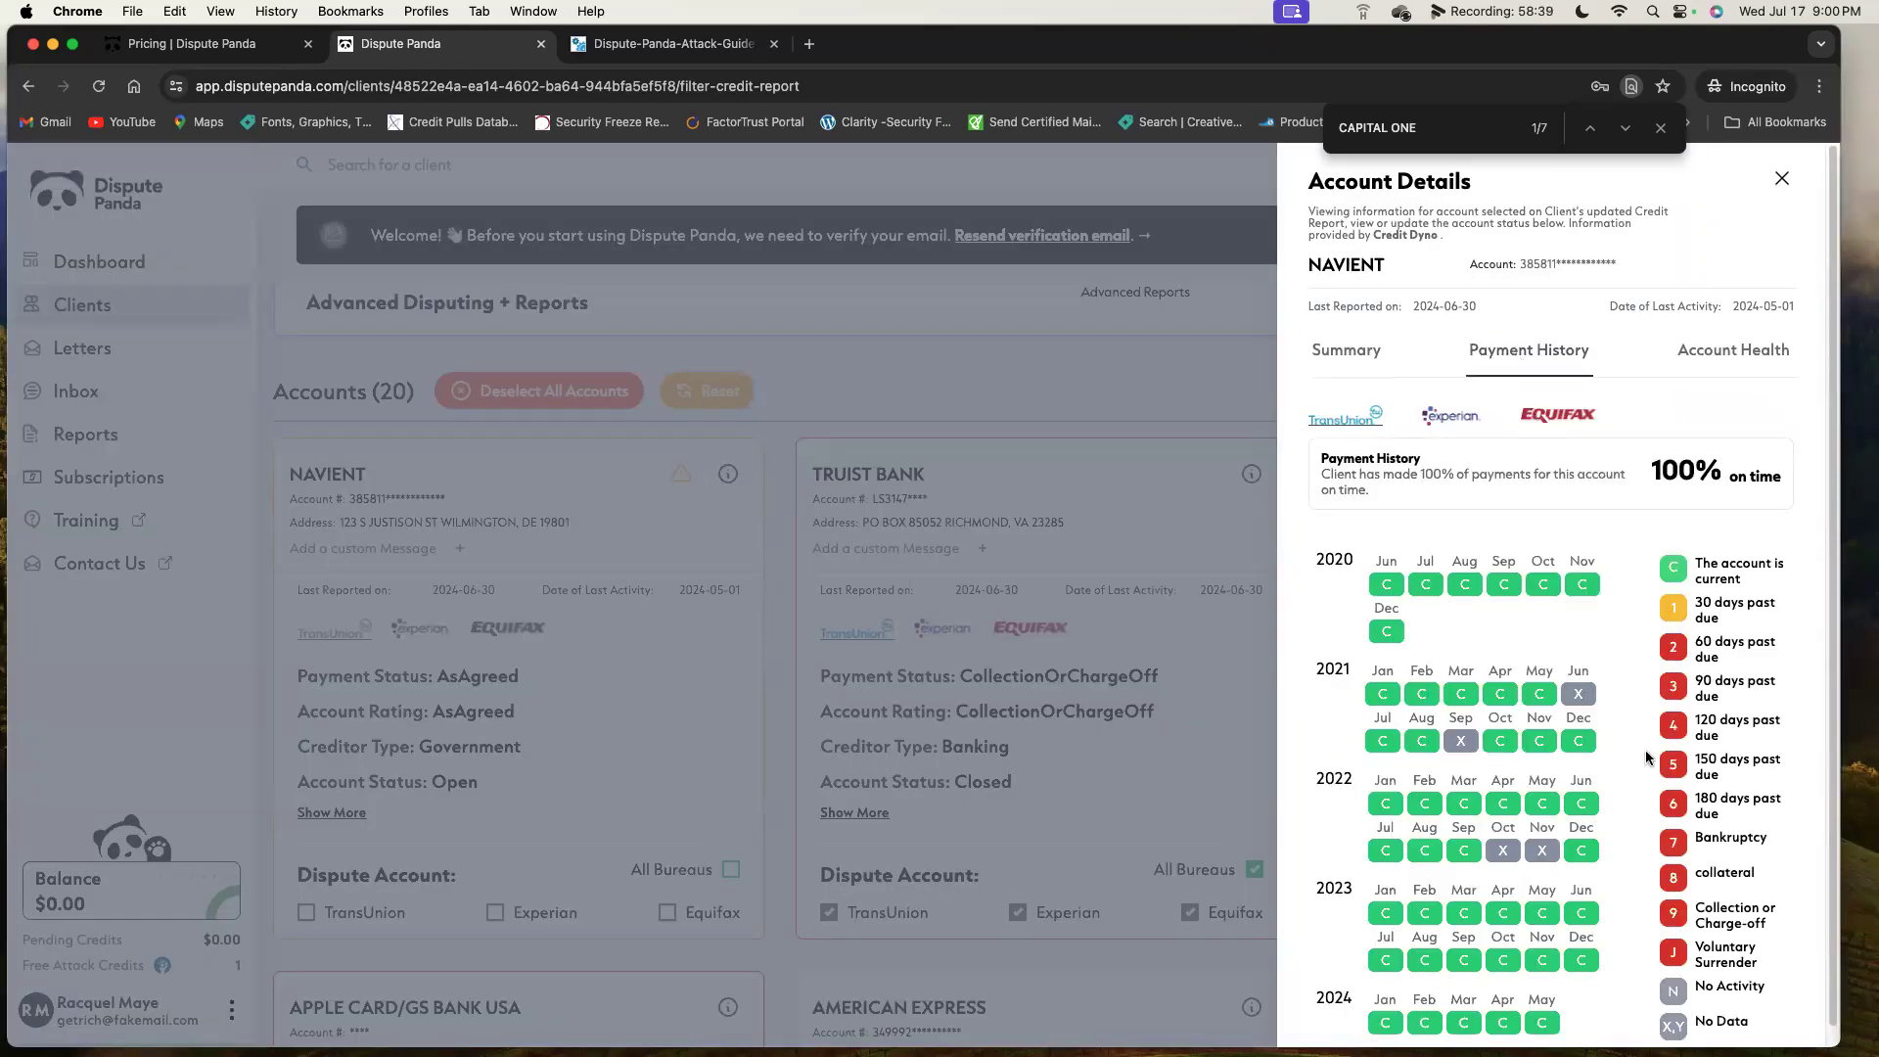
scroll(1487, 392, "down", 1)
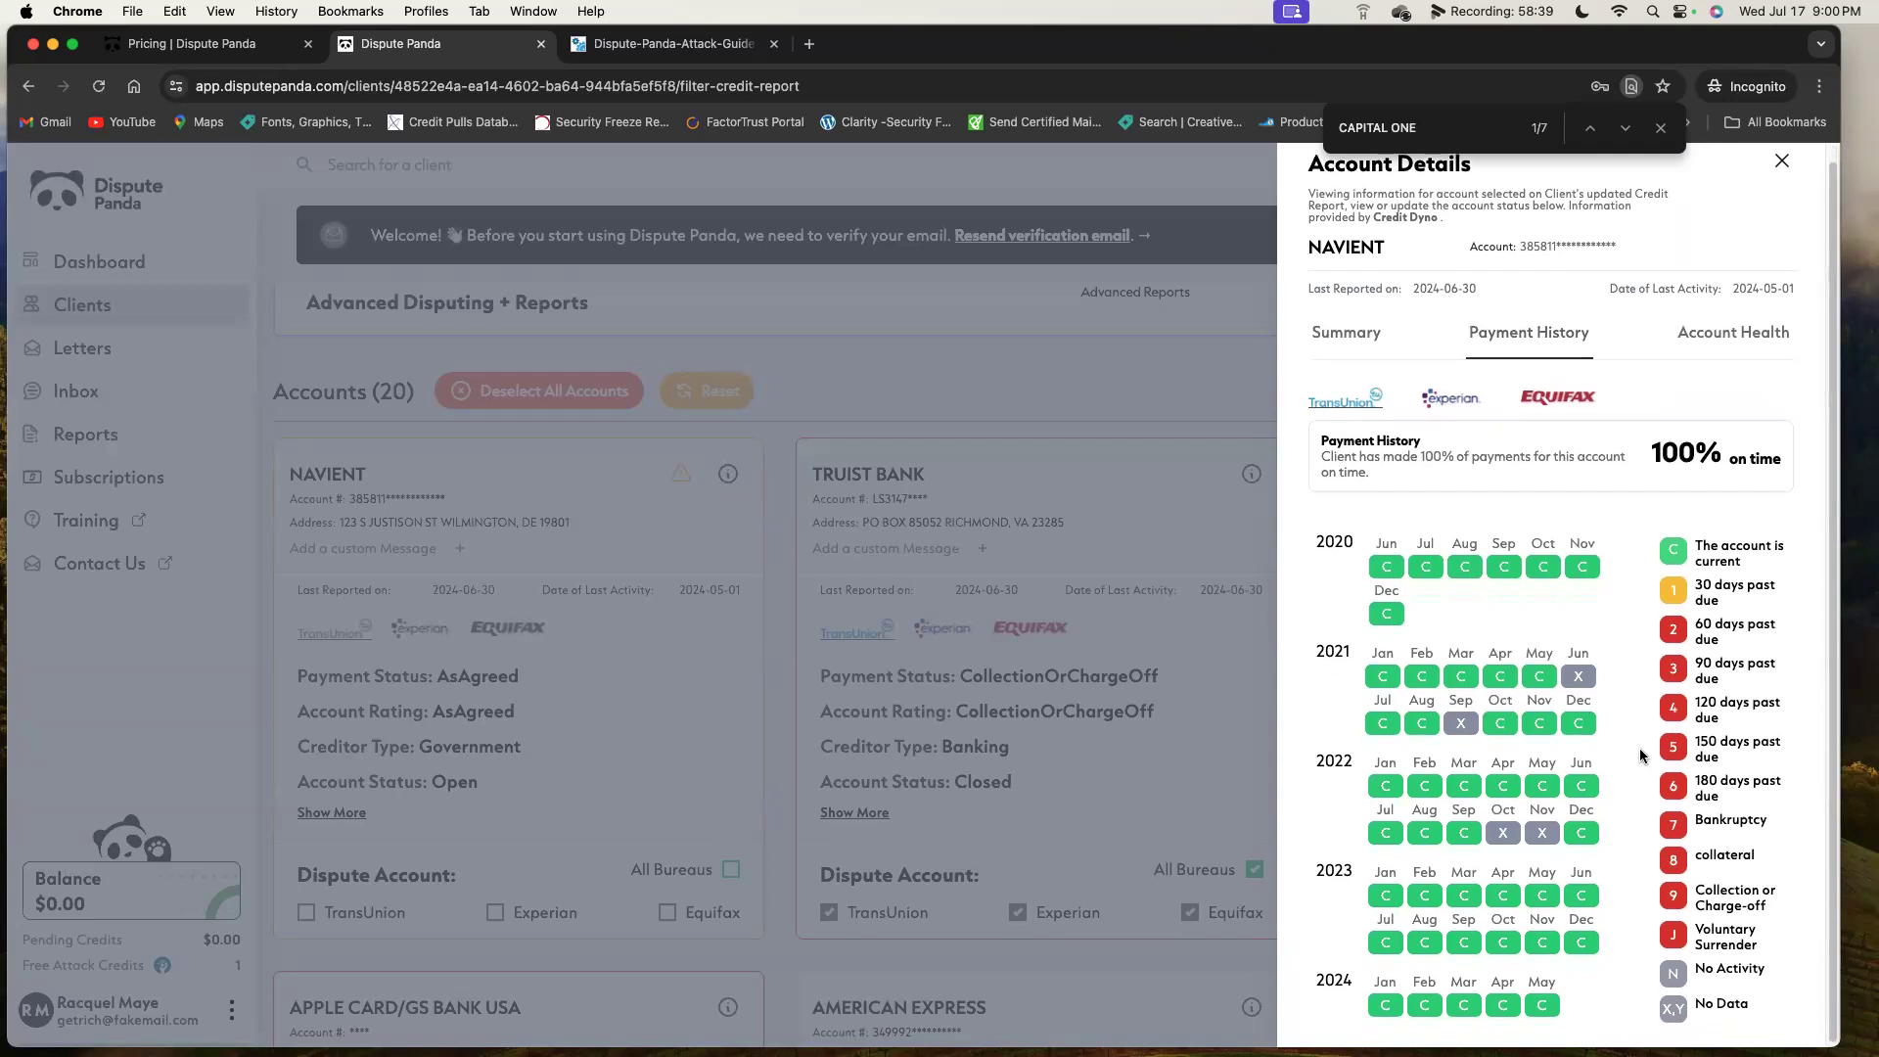
left_click(1453, 397)
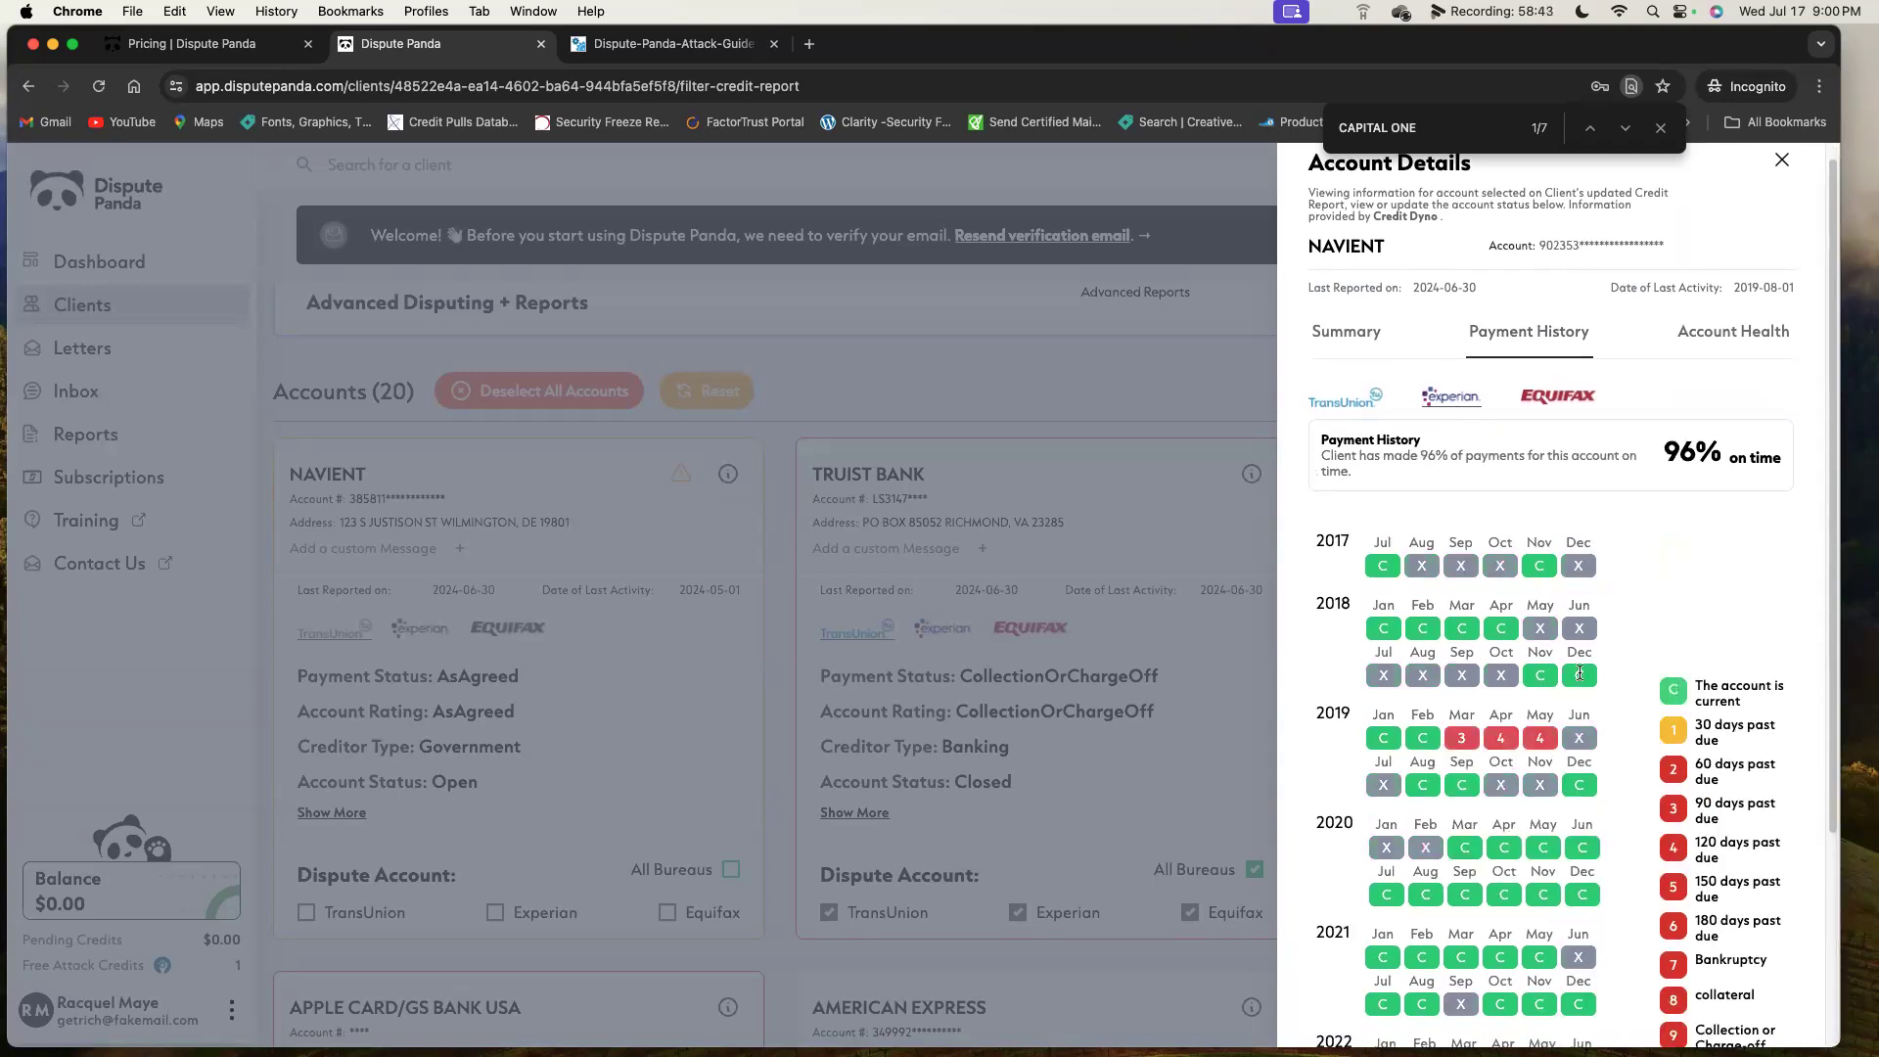
left_click(1341, 403)
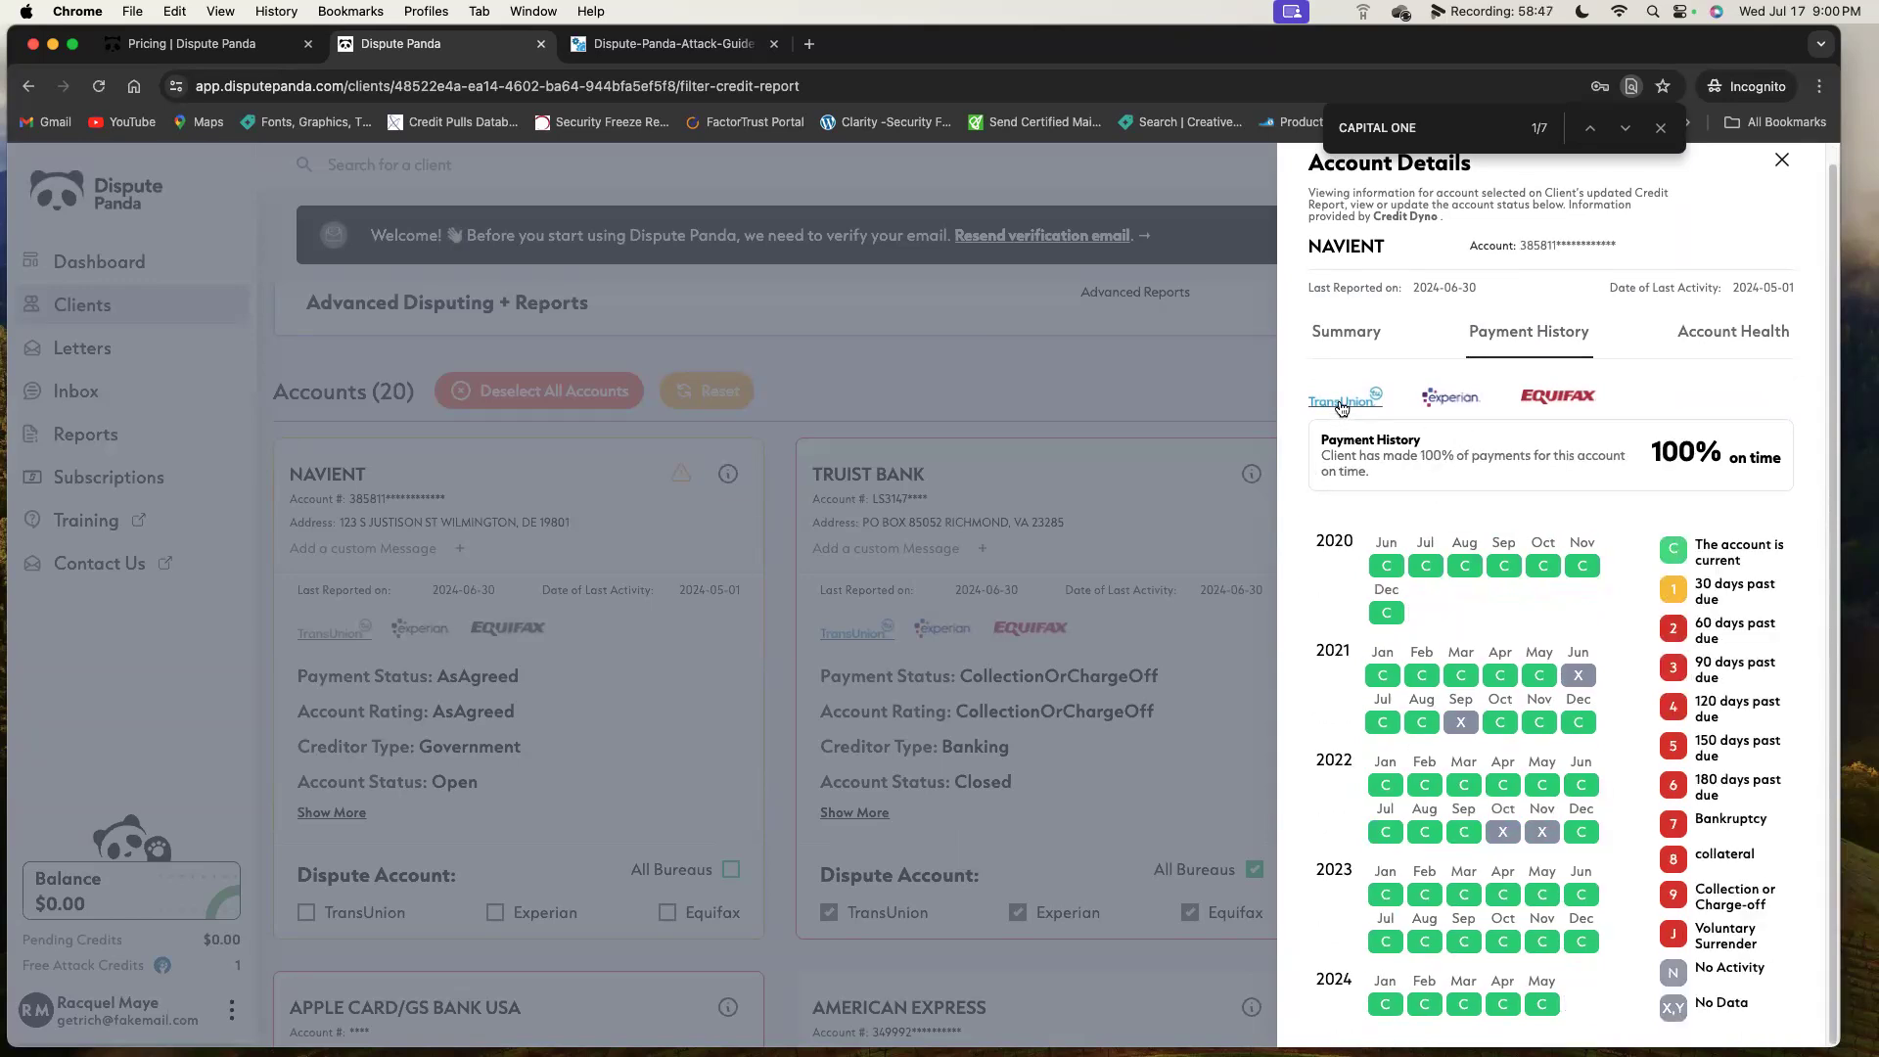
left_click(1452, 397)
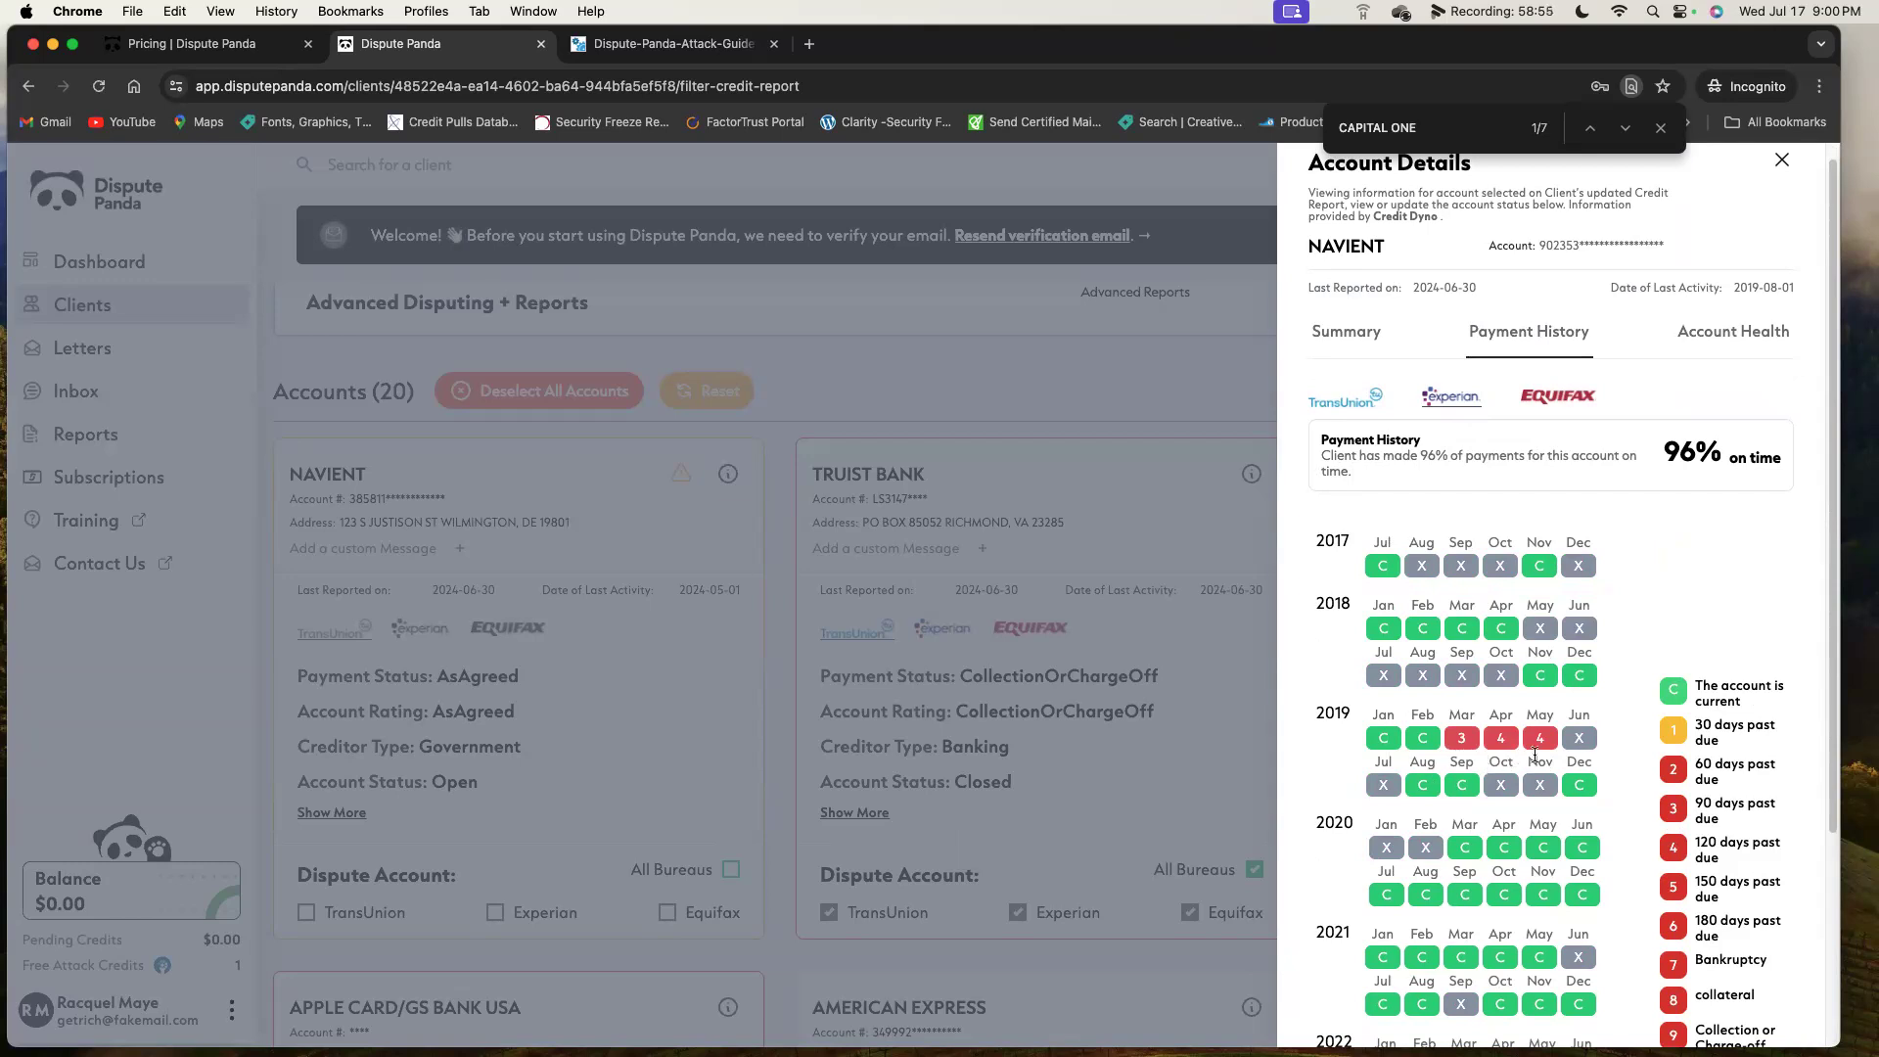
left_click(1544, 403)
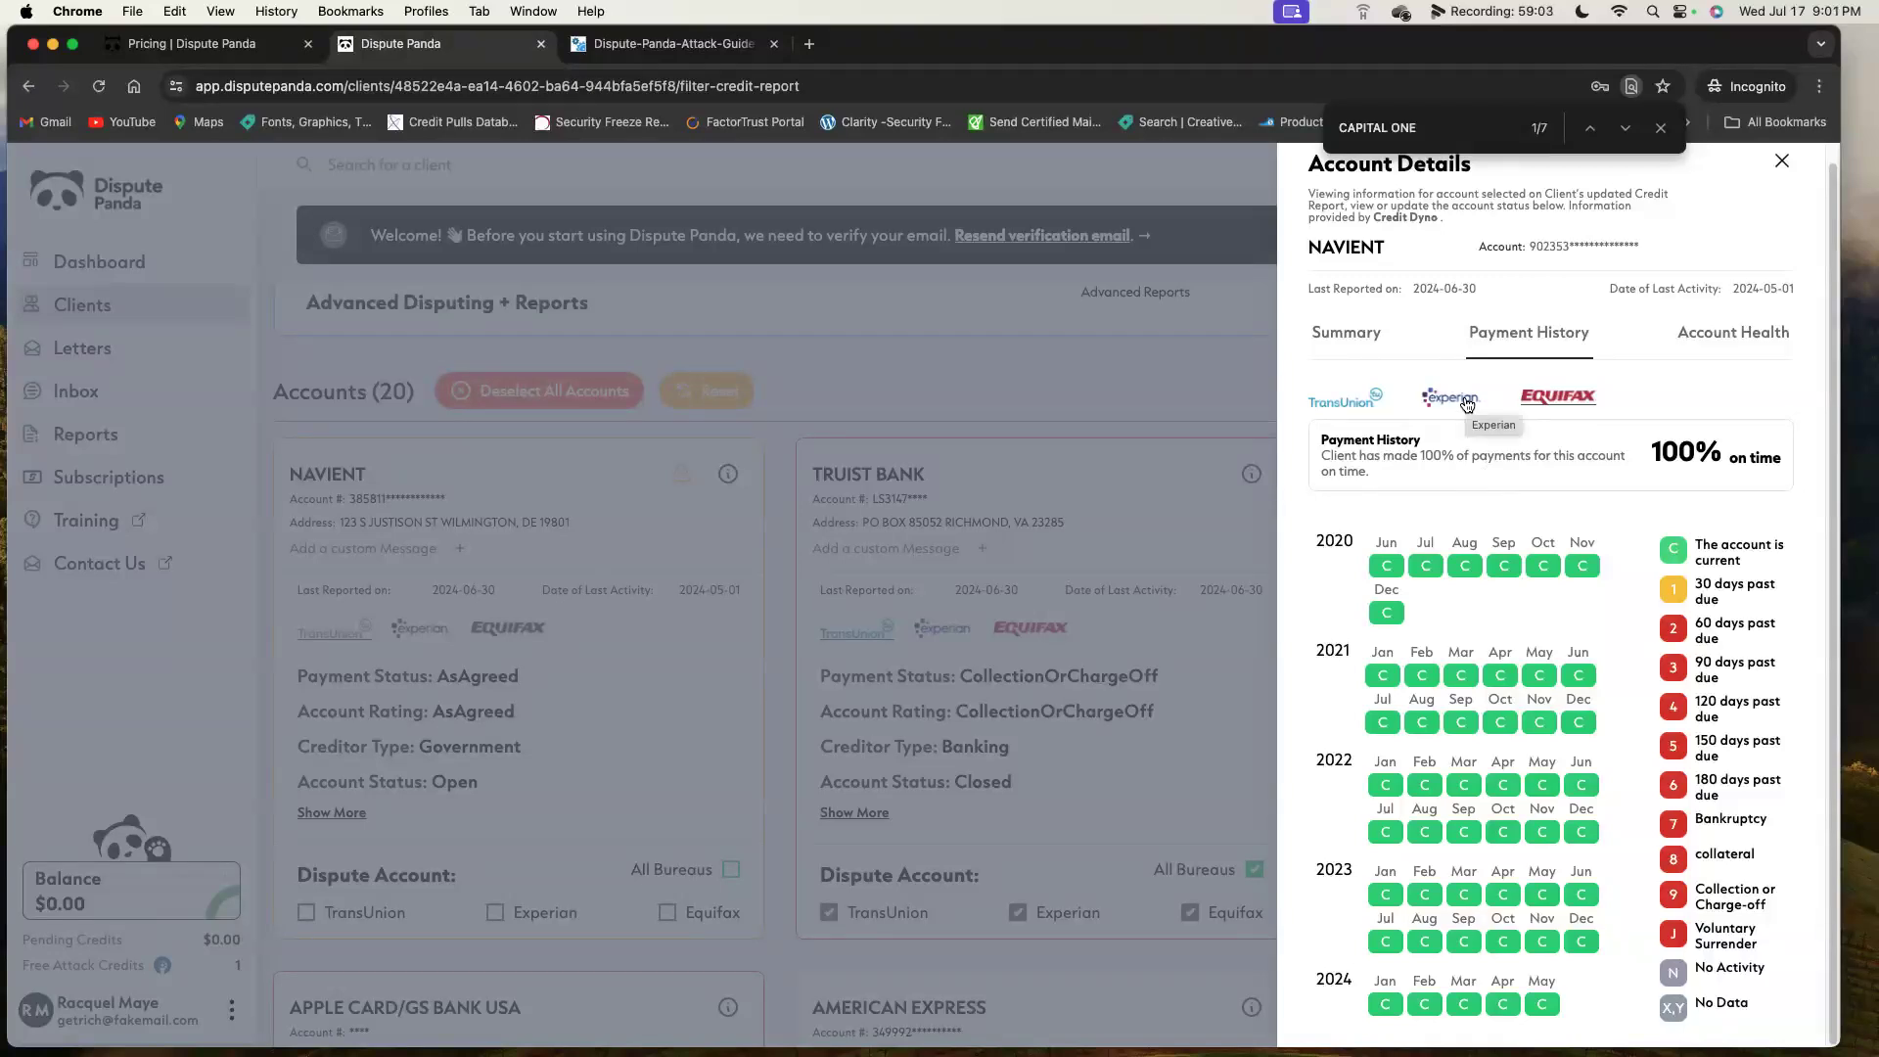
left_click(1467, 405)
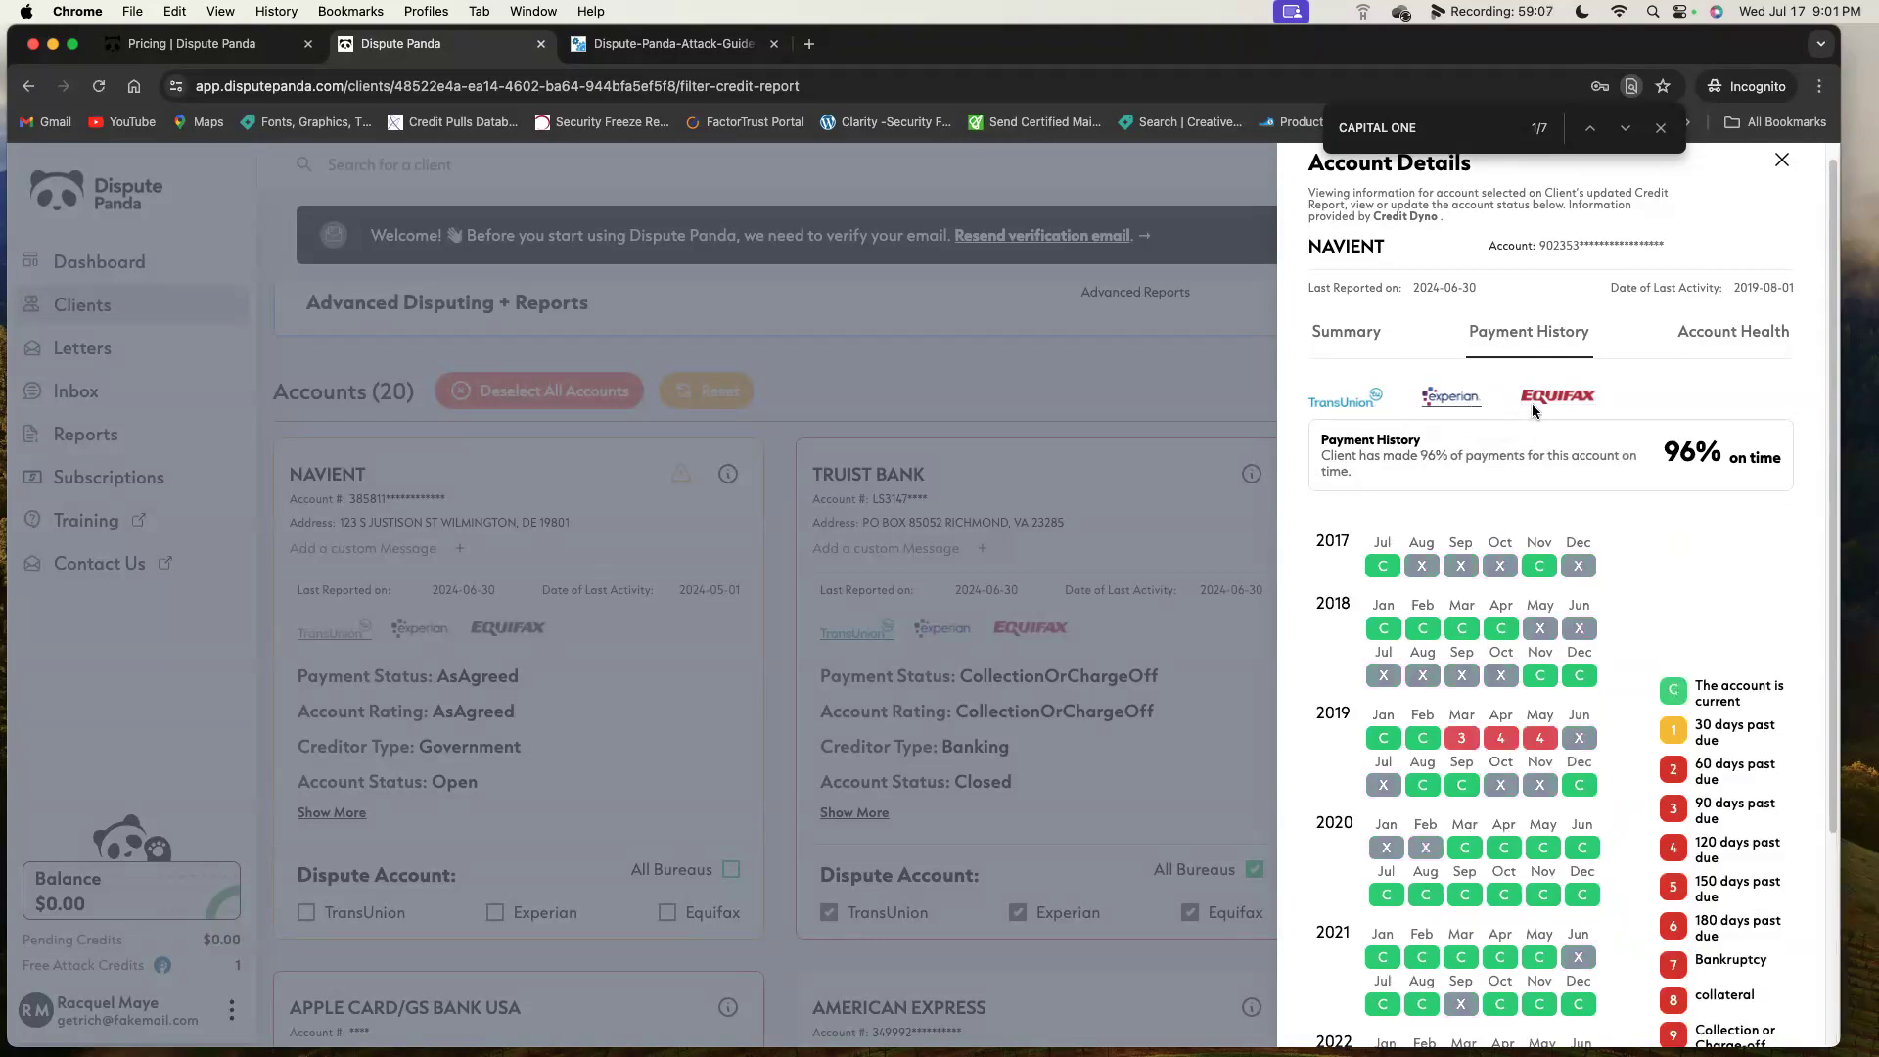
left_click(1781, 162)
Tick Experian on the NAVIENT card, then open CAPITAL ONE BANK USA's account details.
left_click(496, 913)
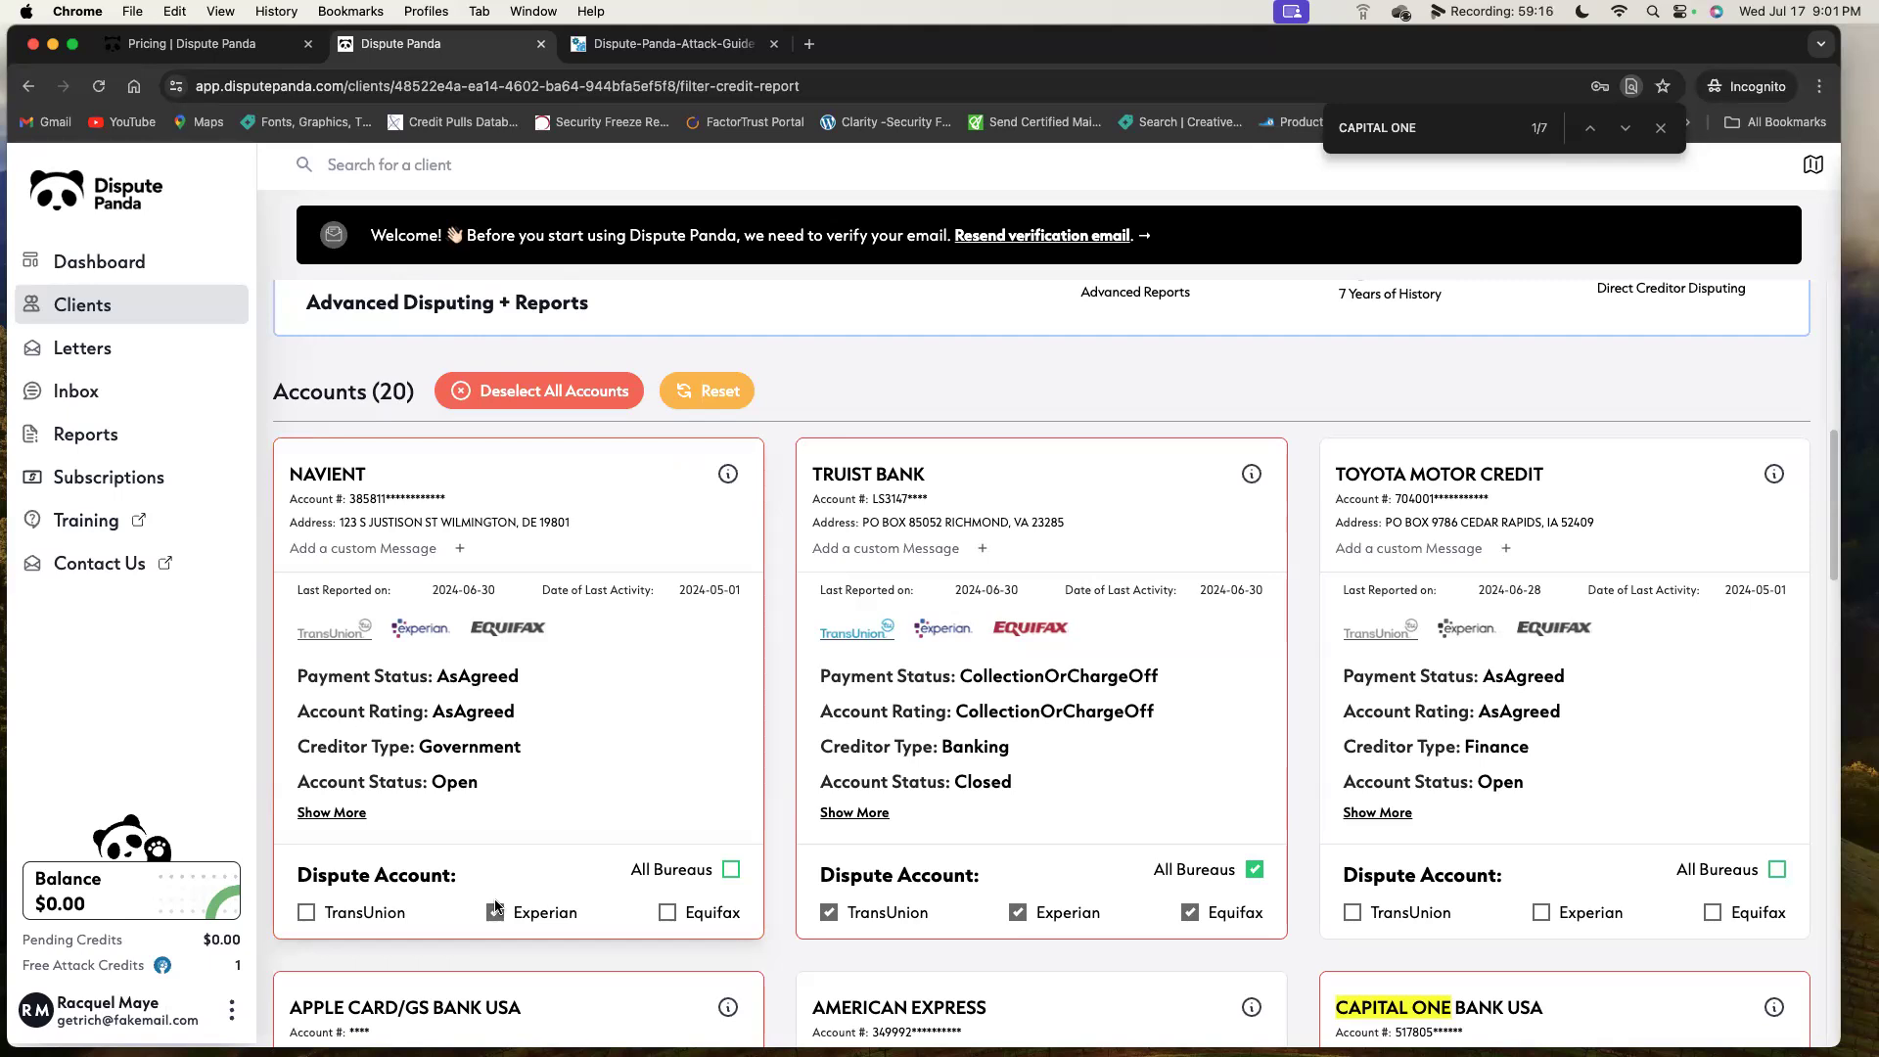
scroll(919, 954, "down", 5)
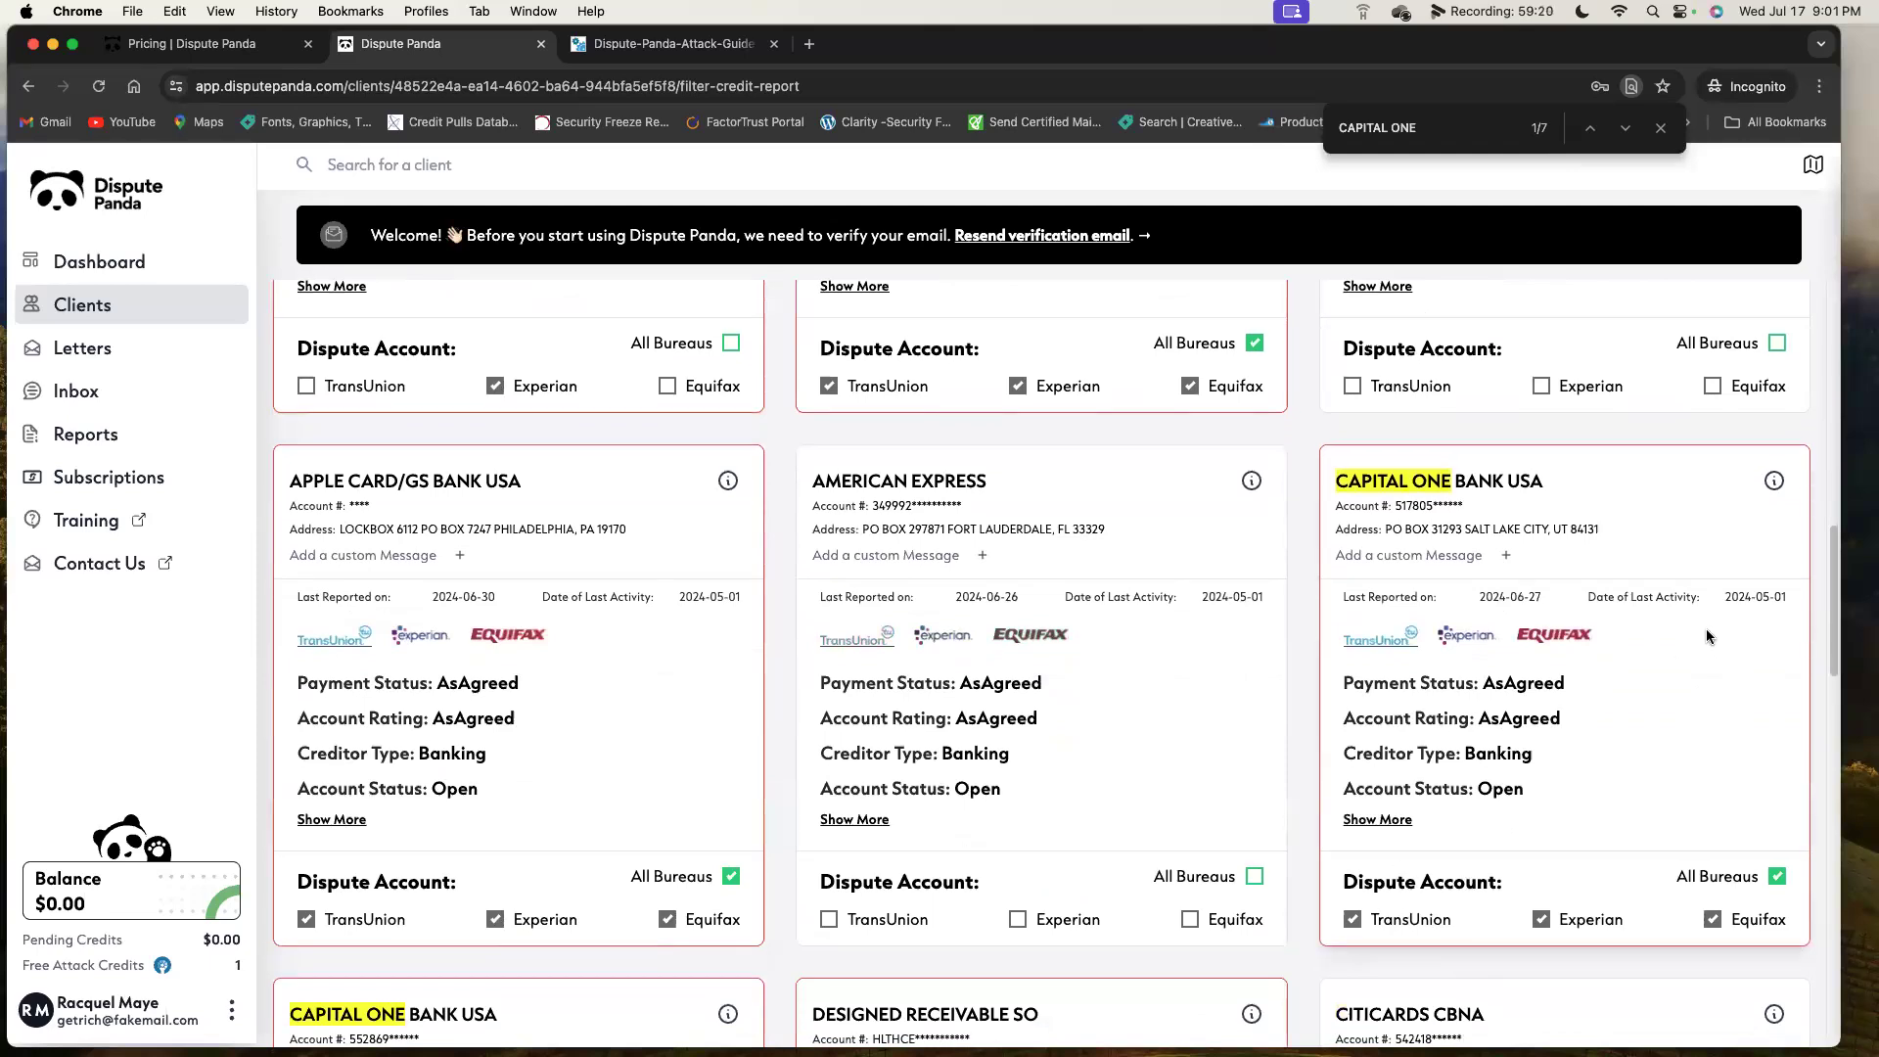
scroll(1691, 587, "down", 1)
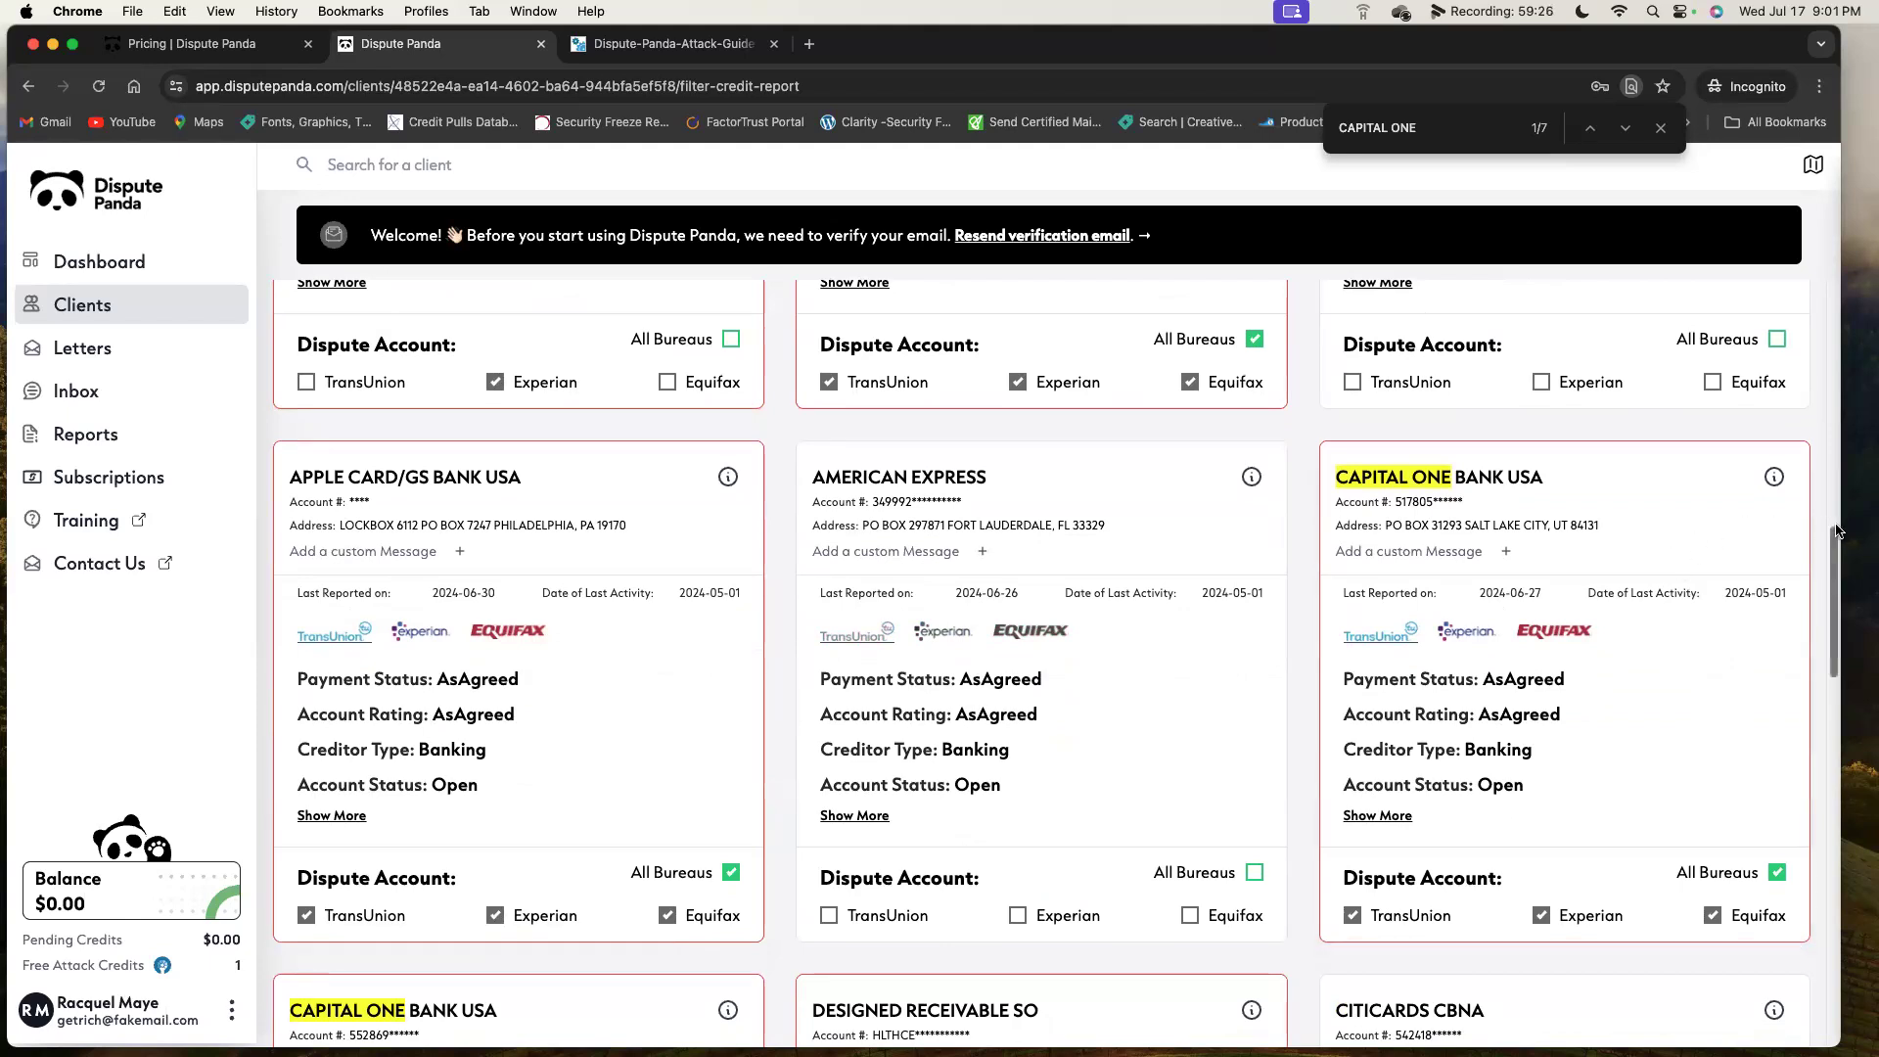
left_click(1774, 479)
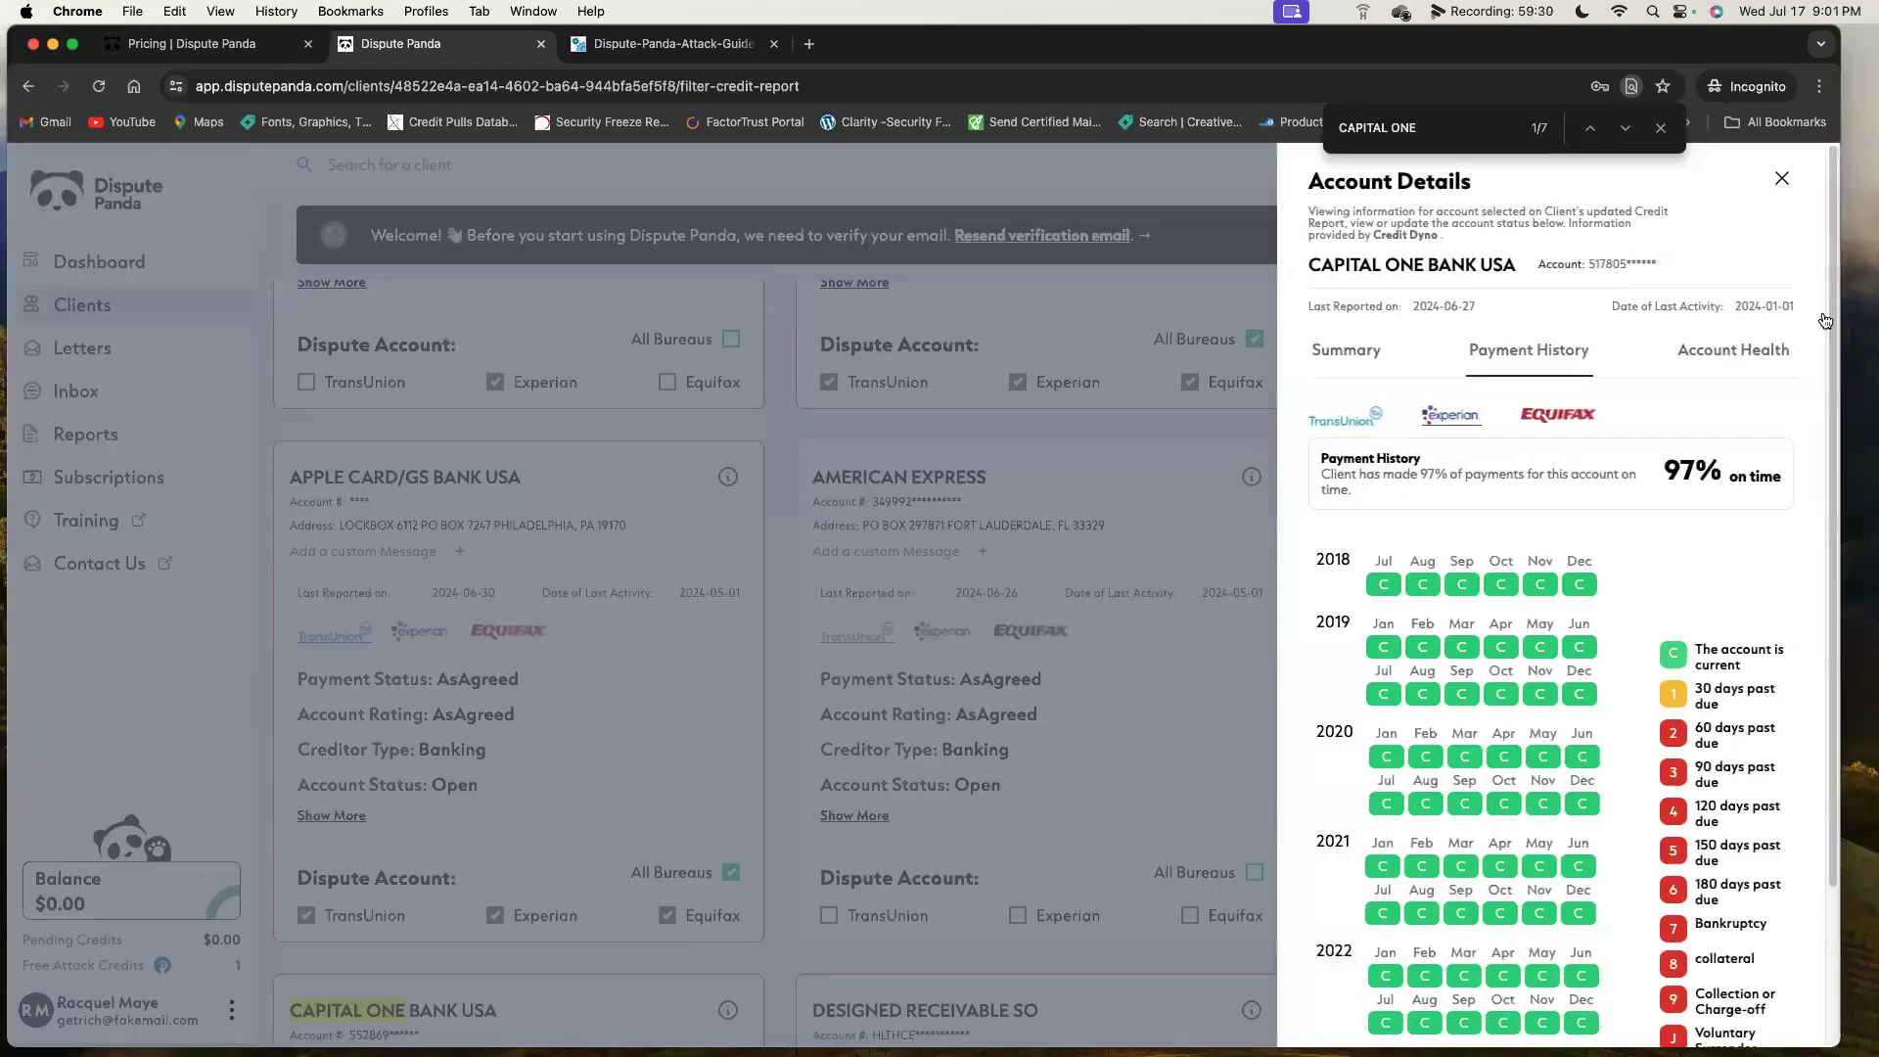
Reopen CAPITAL ONE BANK USA's details and view its TransUnion, Experian and Equifax payment histories.
left_click(1782, 180)
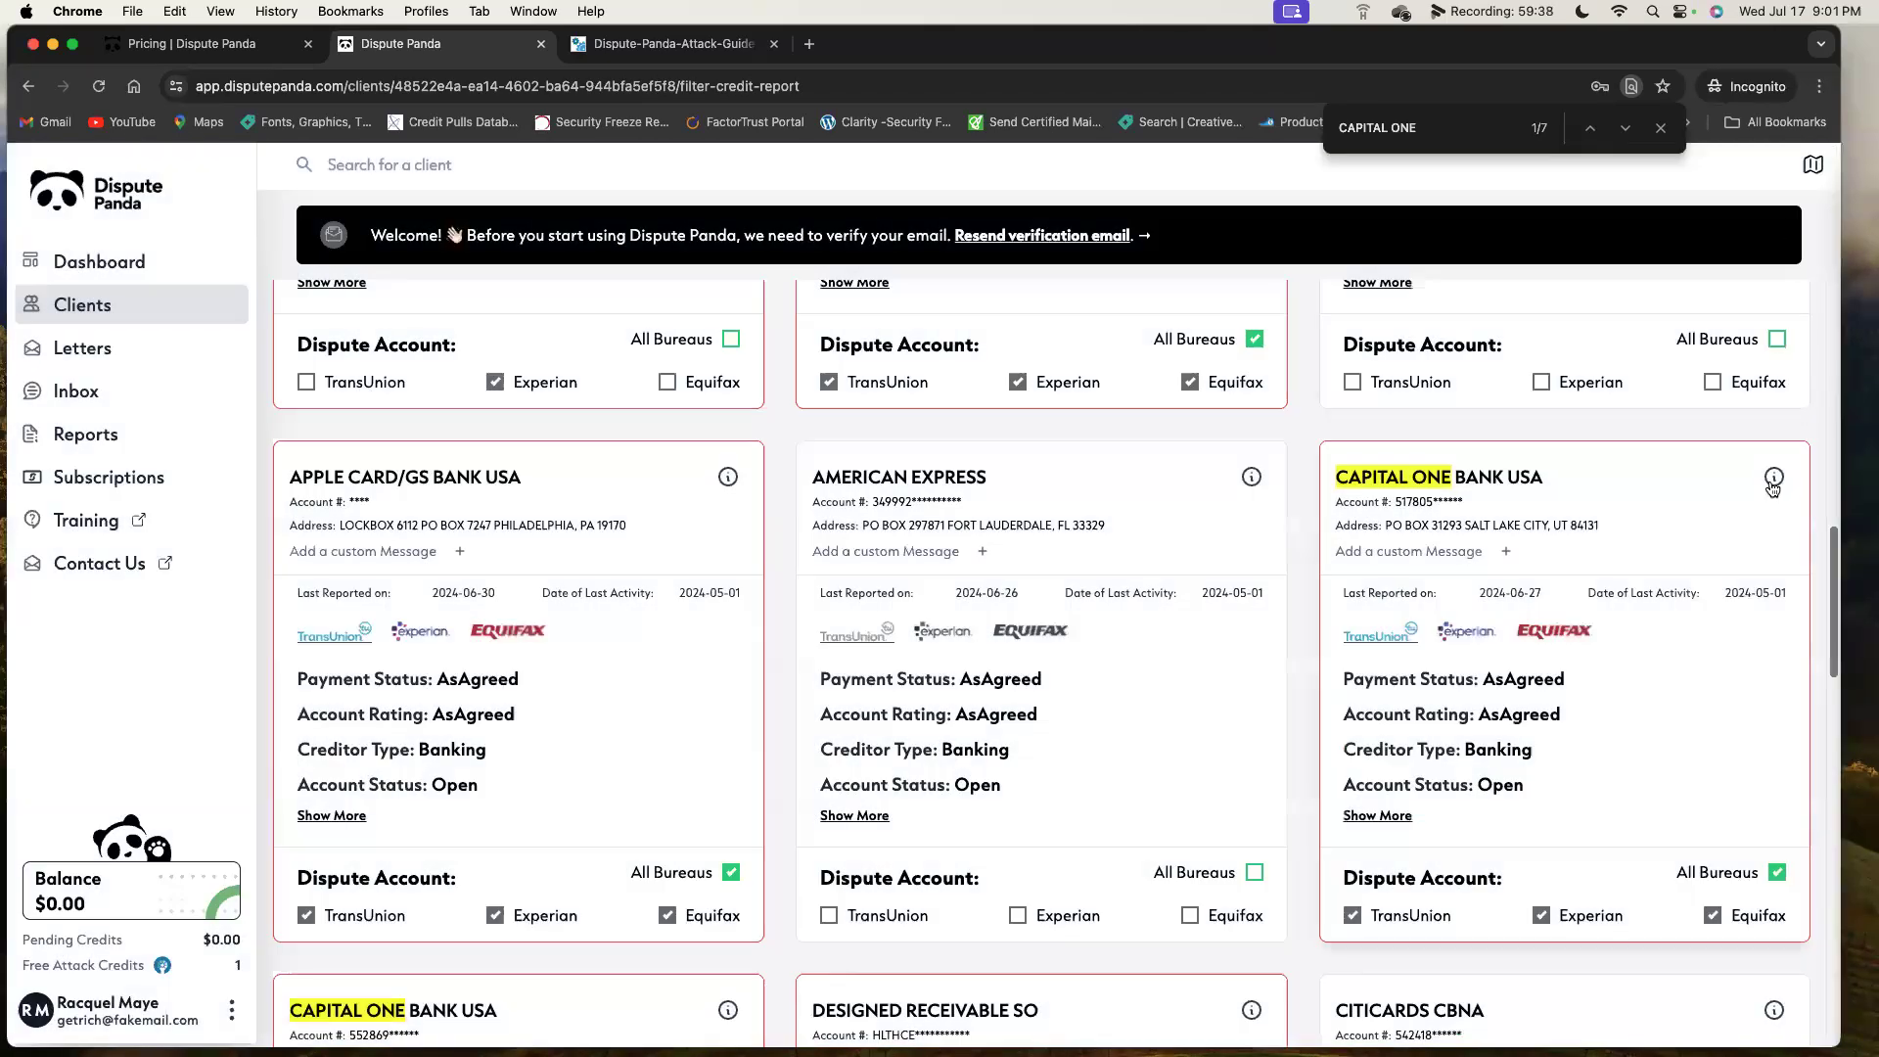
left_click(1773, 478)
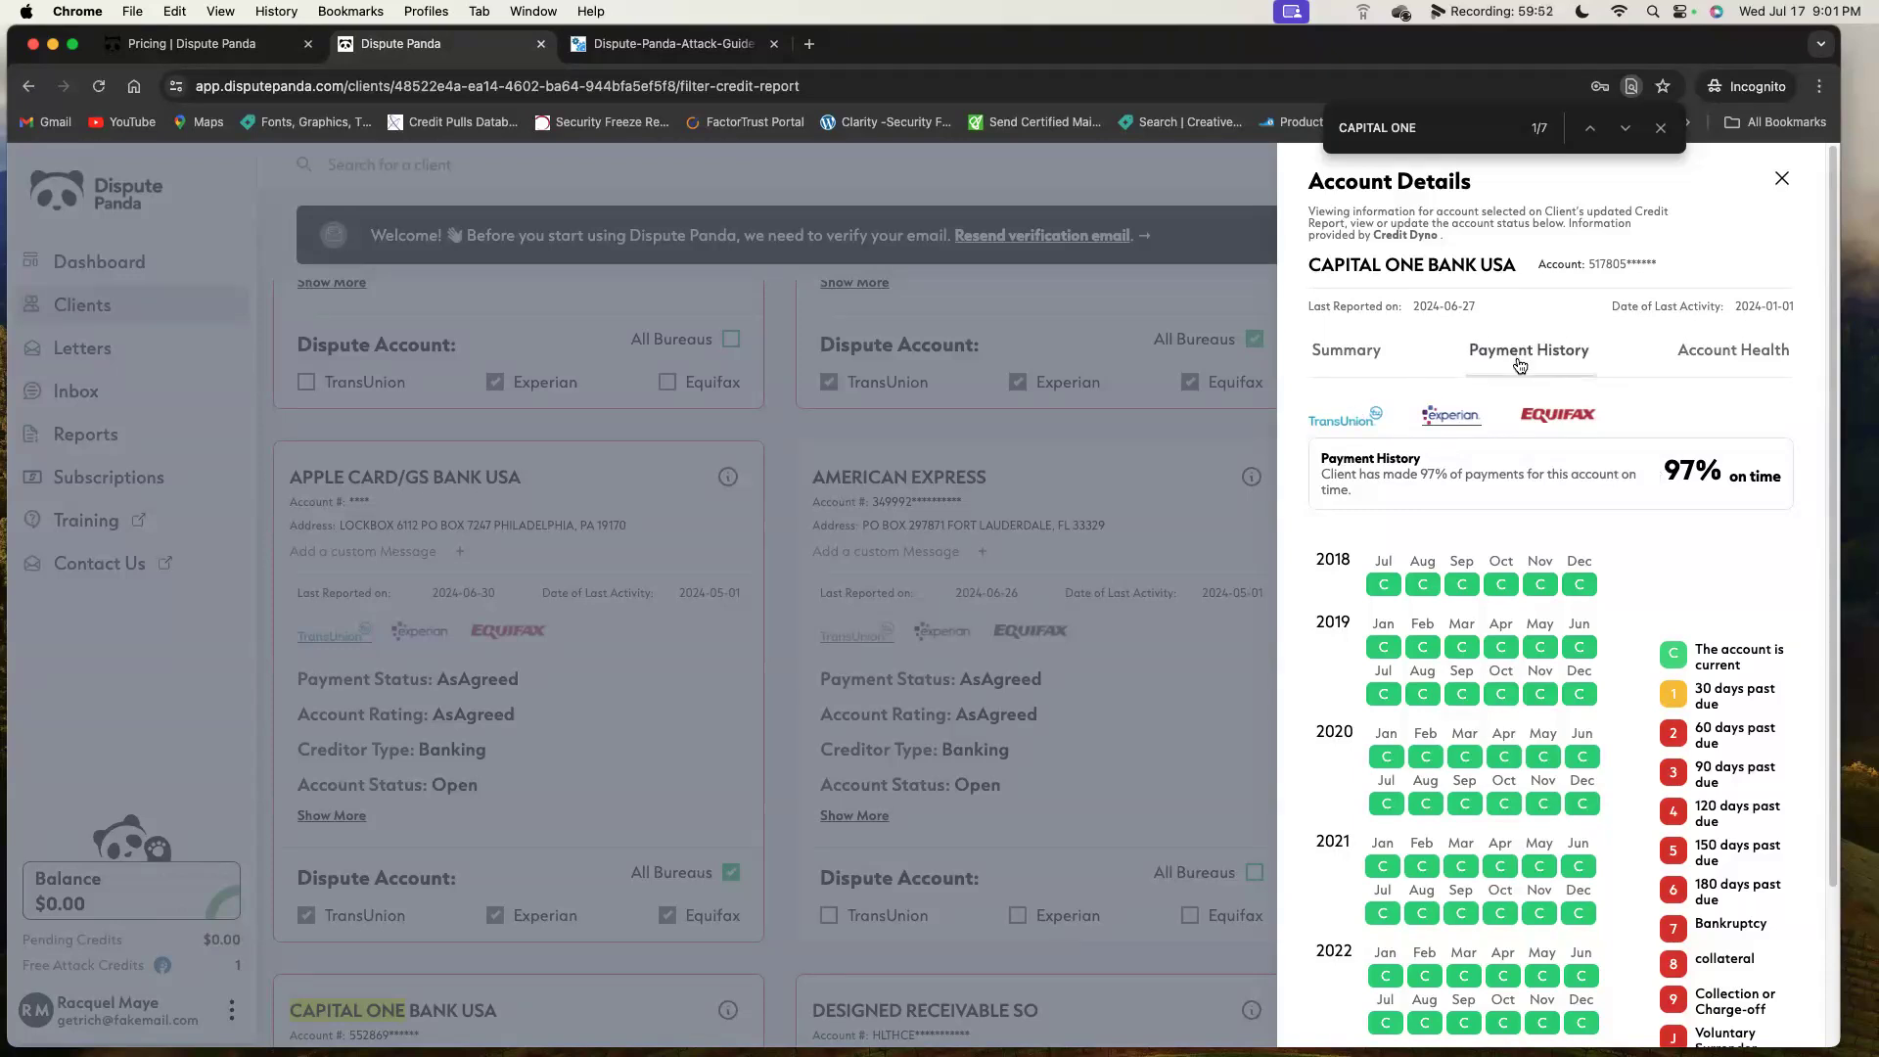
left_click(1330, 418)
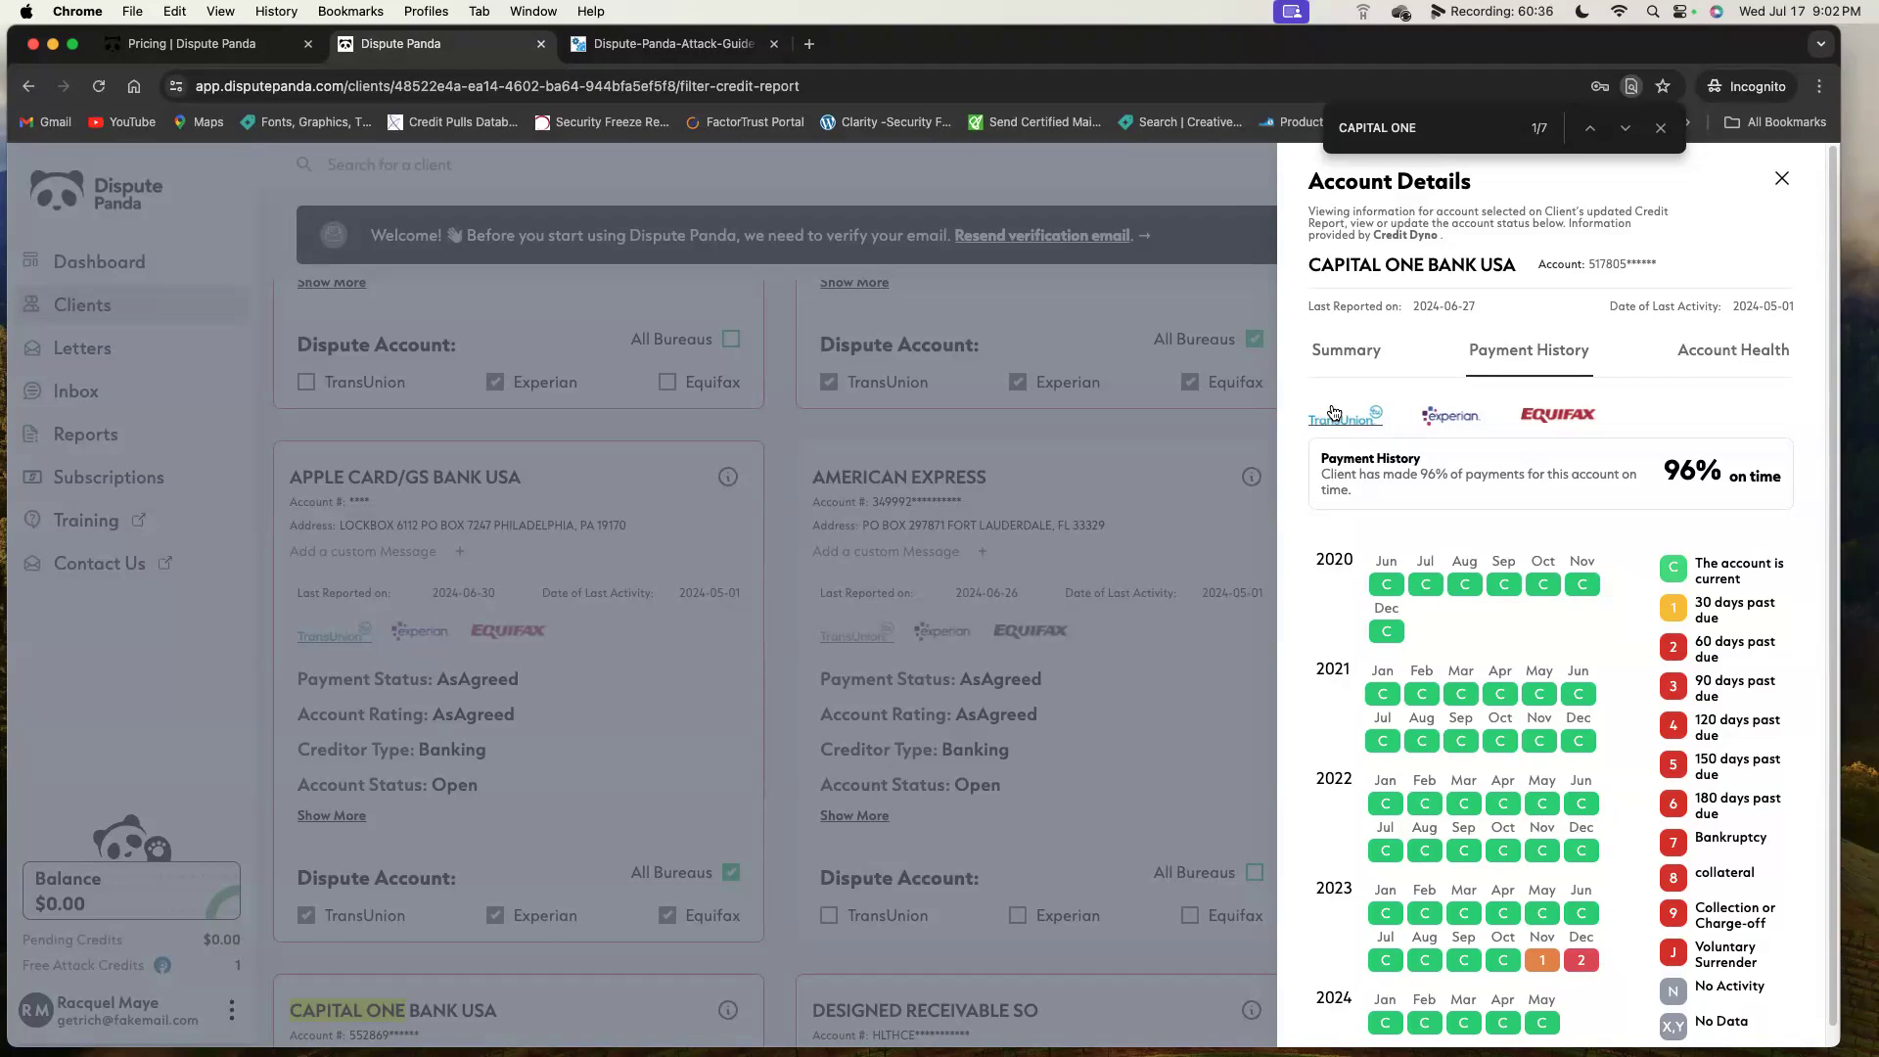
left_click(1452, 415)
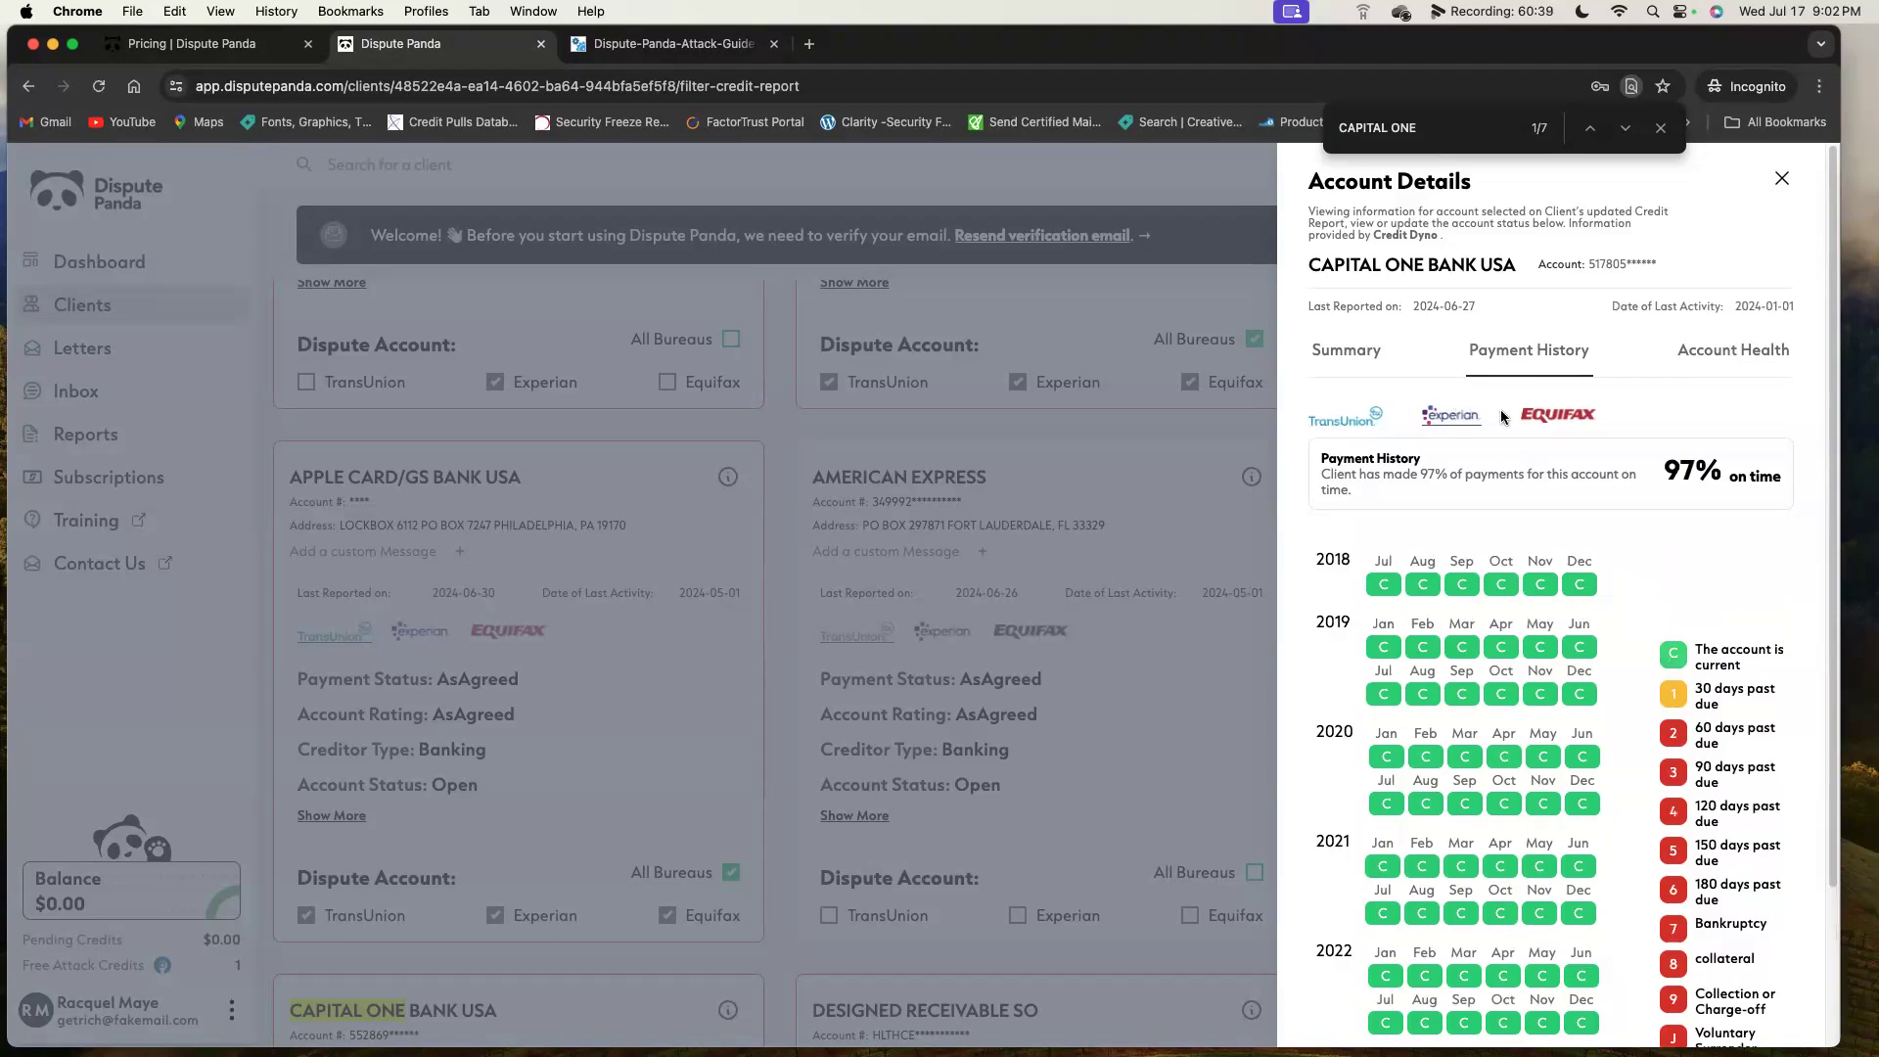
left_click(1557, 416)
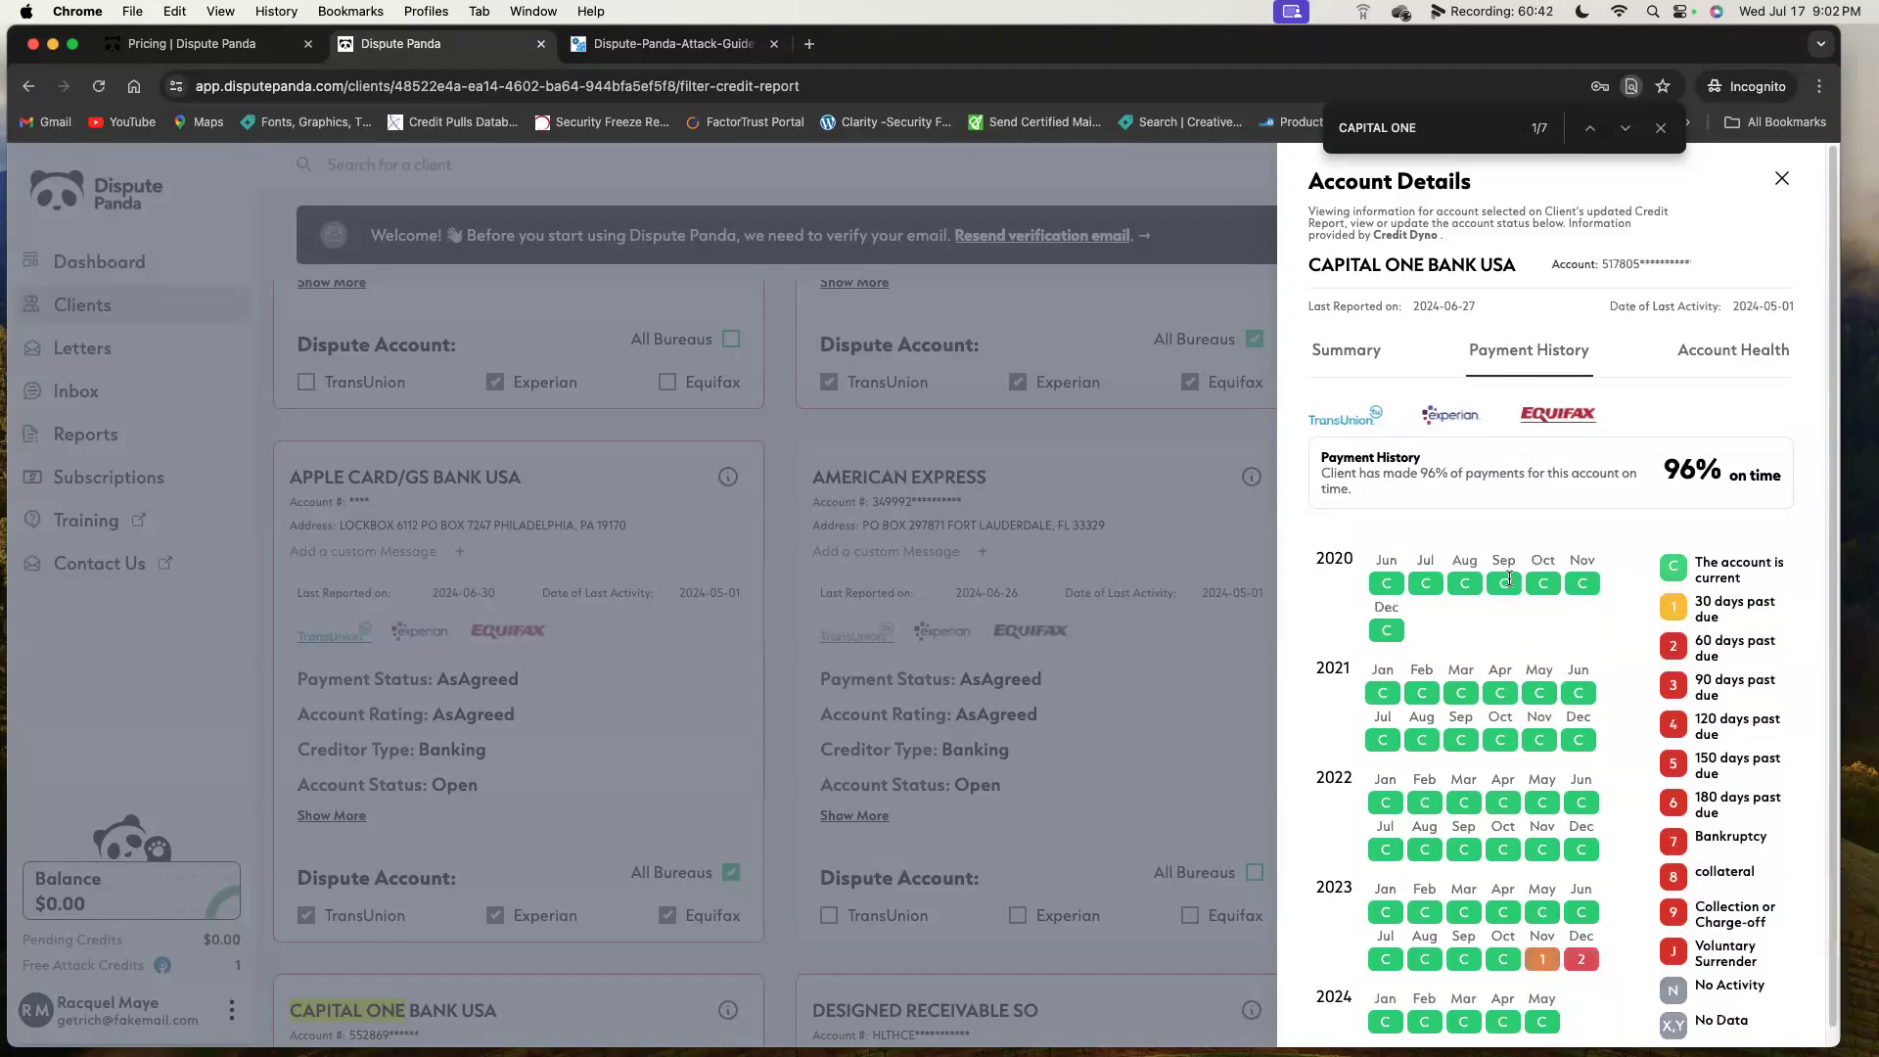
Show Capital One's Account Health and highlight its $3250 credit limit at 89.08% utilization.
left_click(1762, 355)
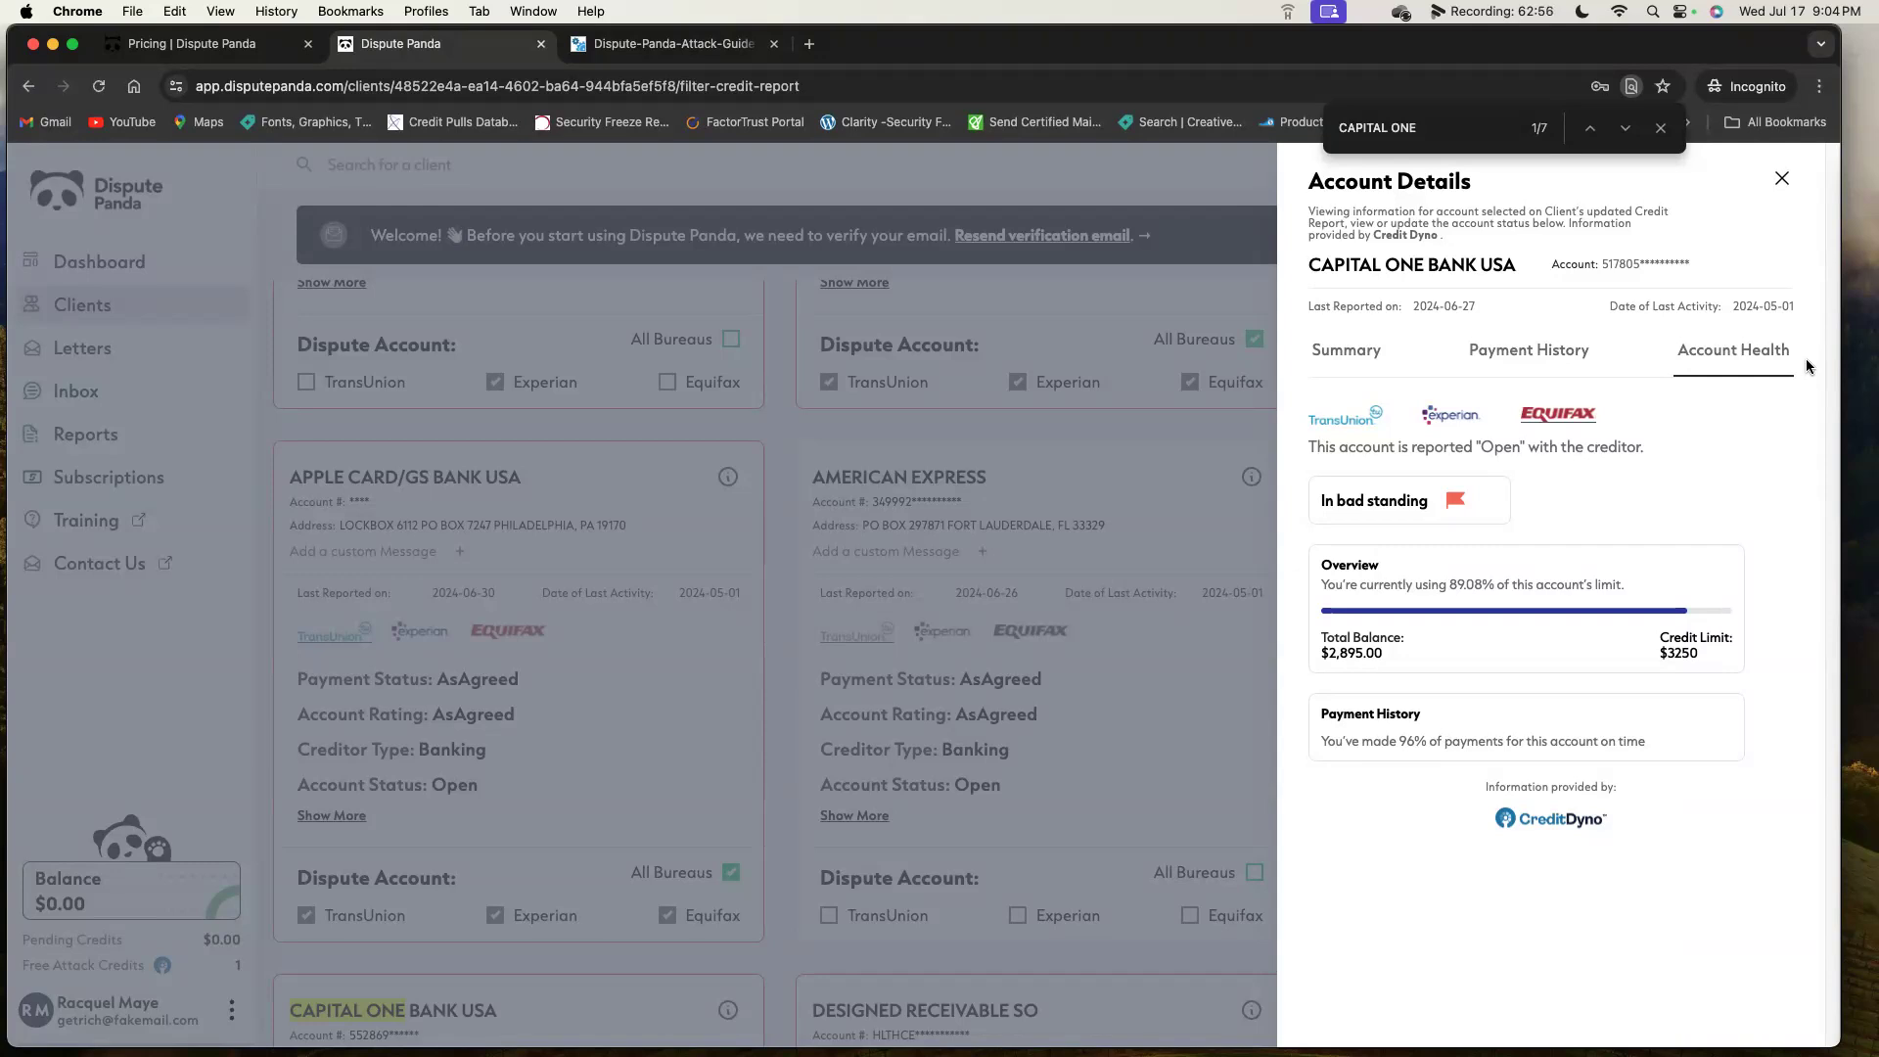
left_click_drag(1699, 651, 1642, 655)
Close Capital One's details and scroll the accounts grid to the Capital One Bank USA and Designed Receivable SO cards.
left_click(1782, 178)
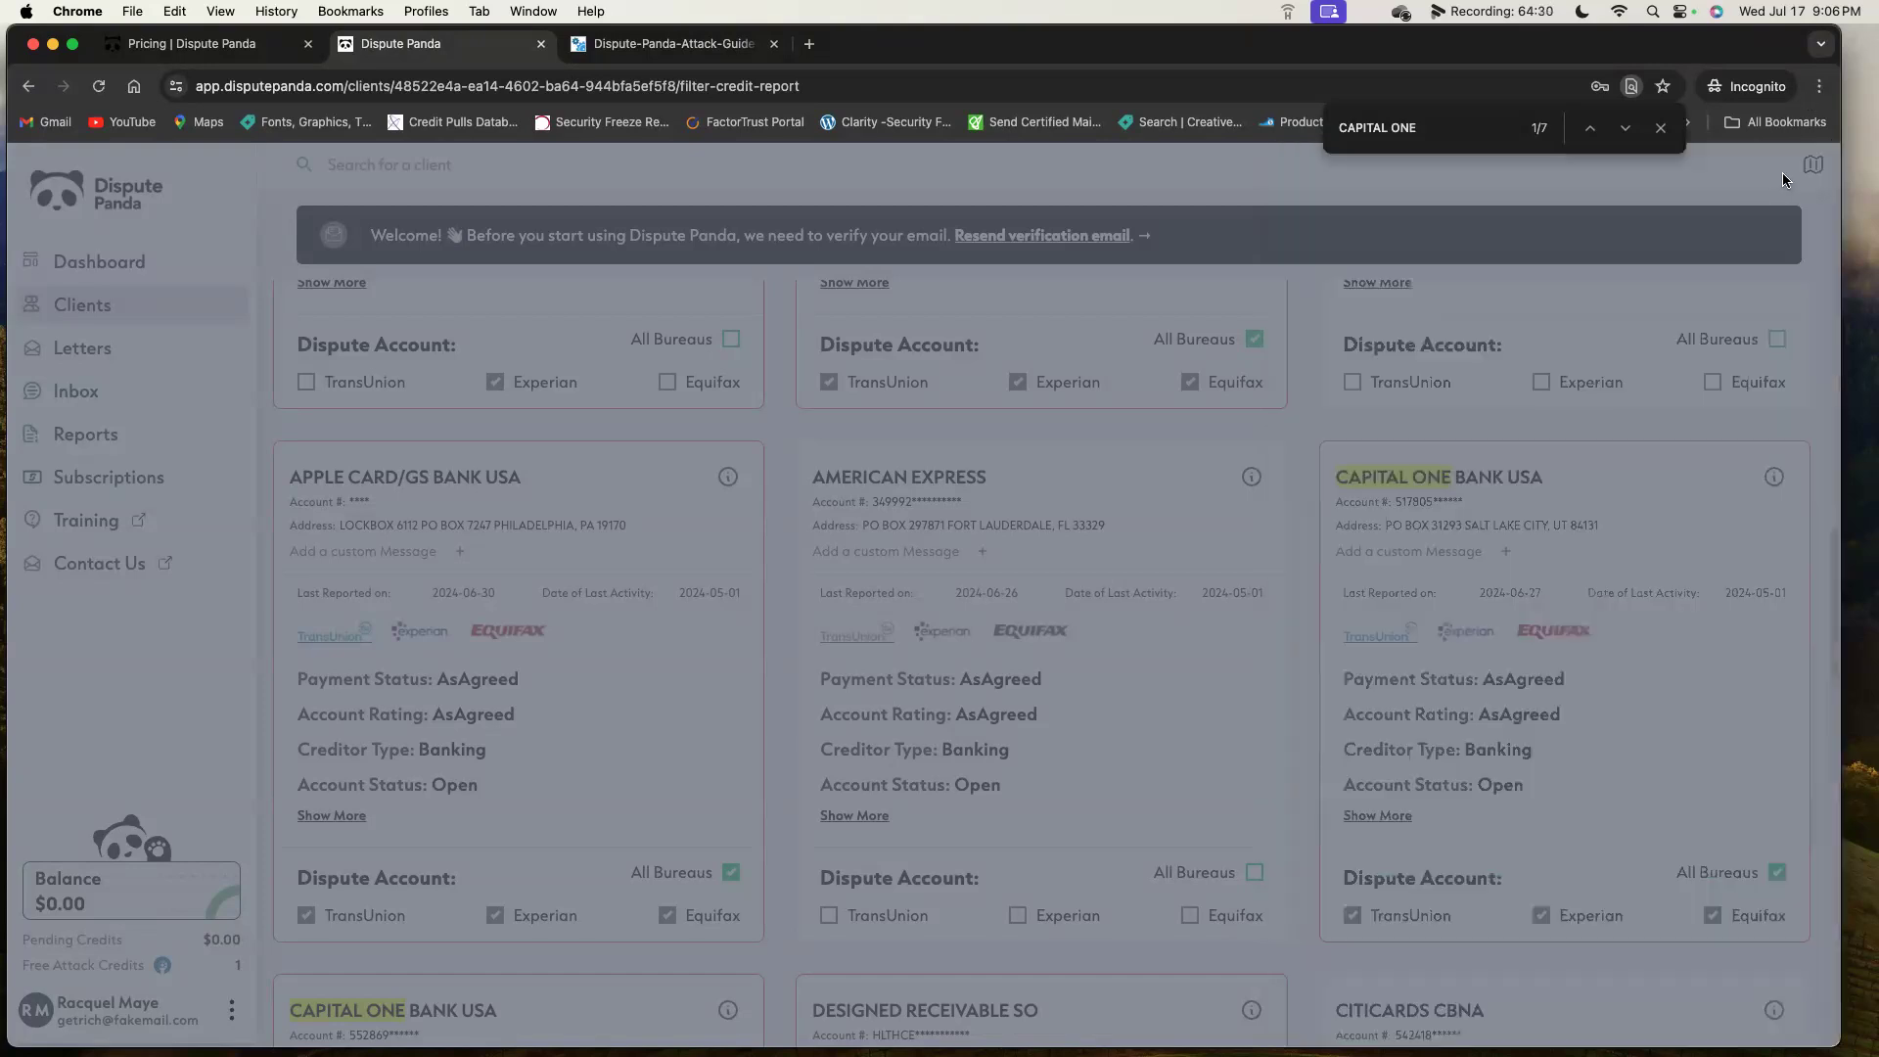
scroll(1530, 501, "down", 5)
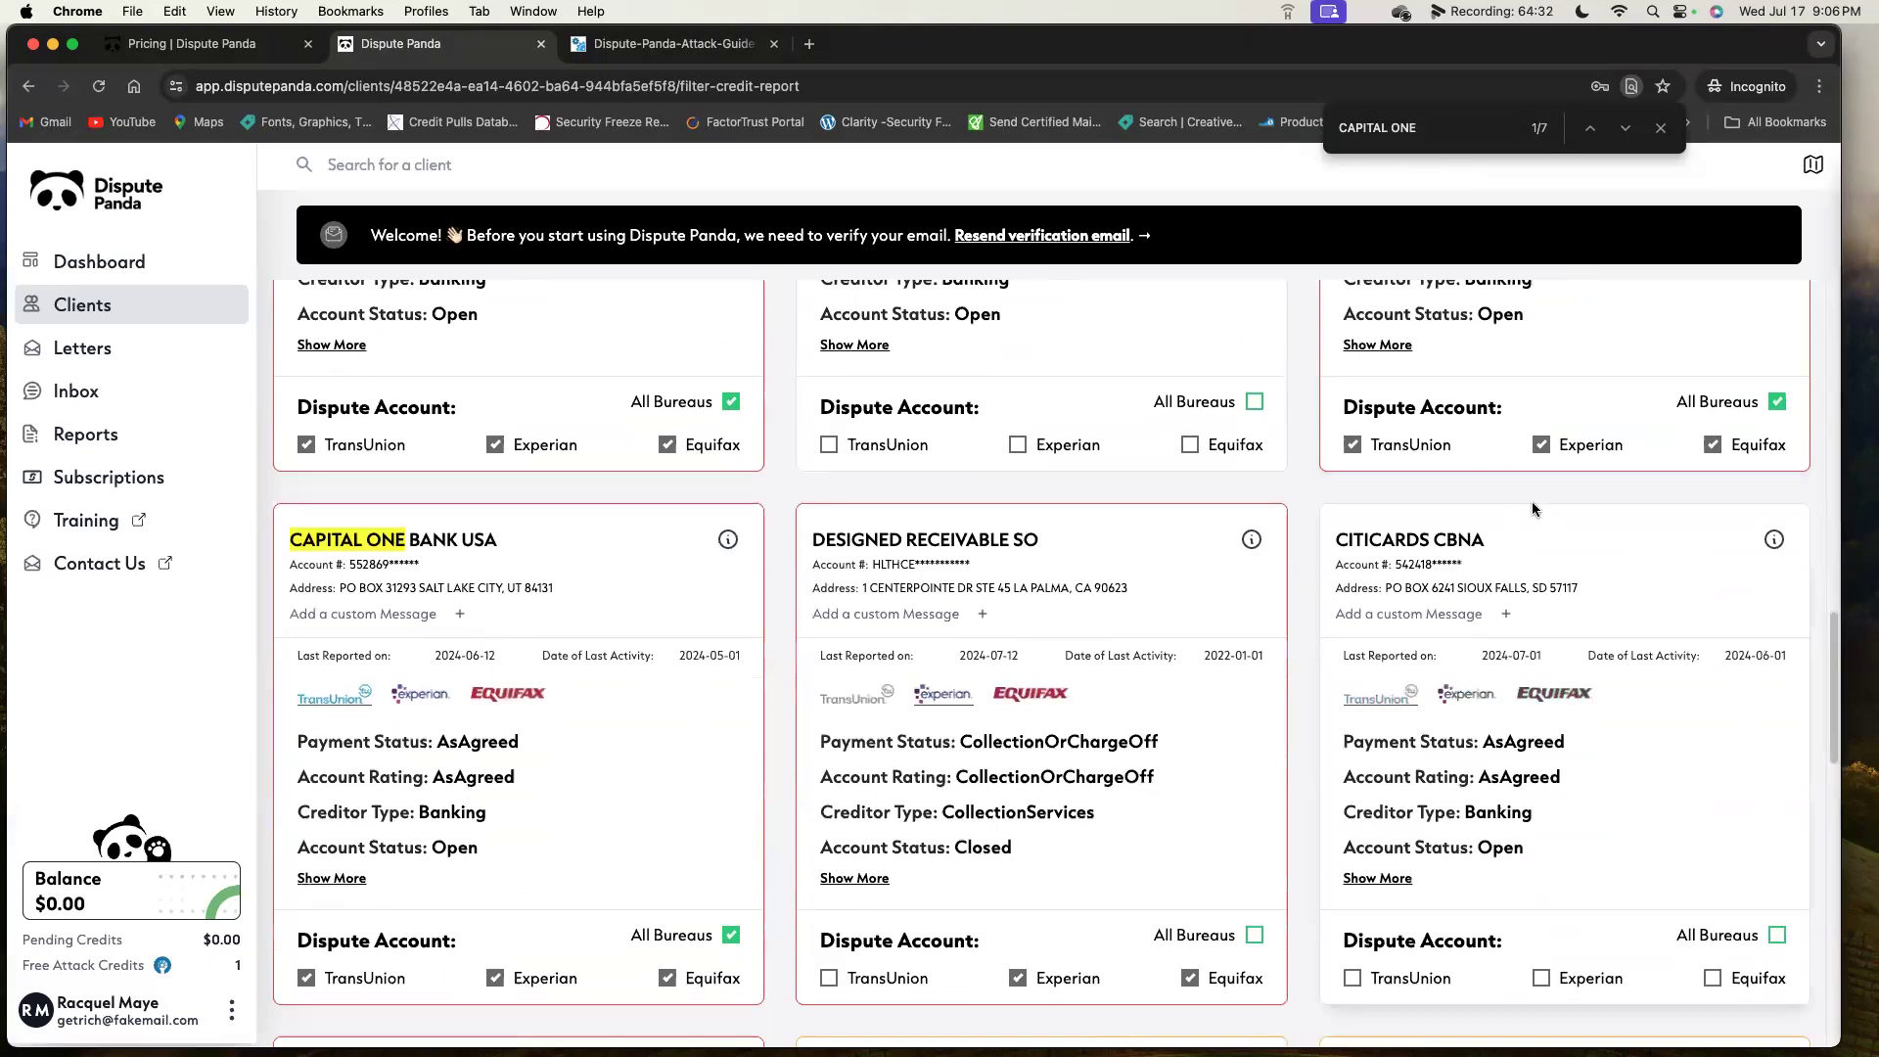
scroll(1531, 501, "up", 1)
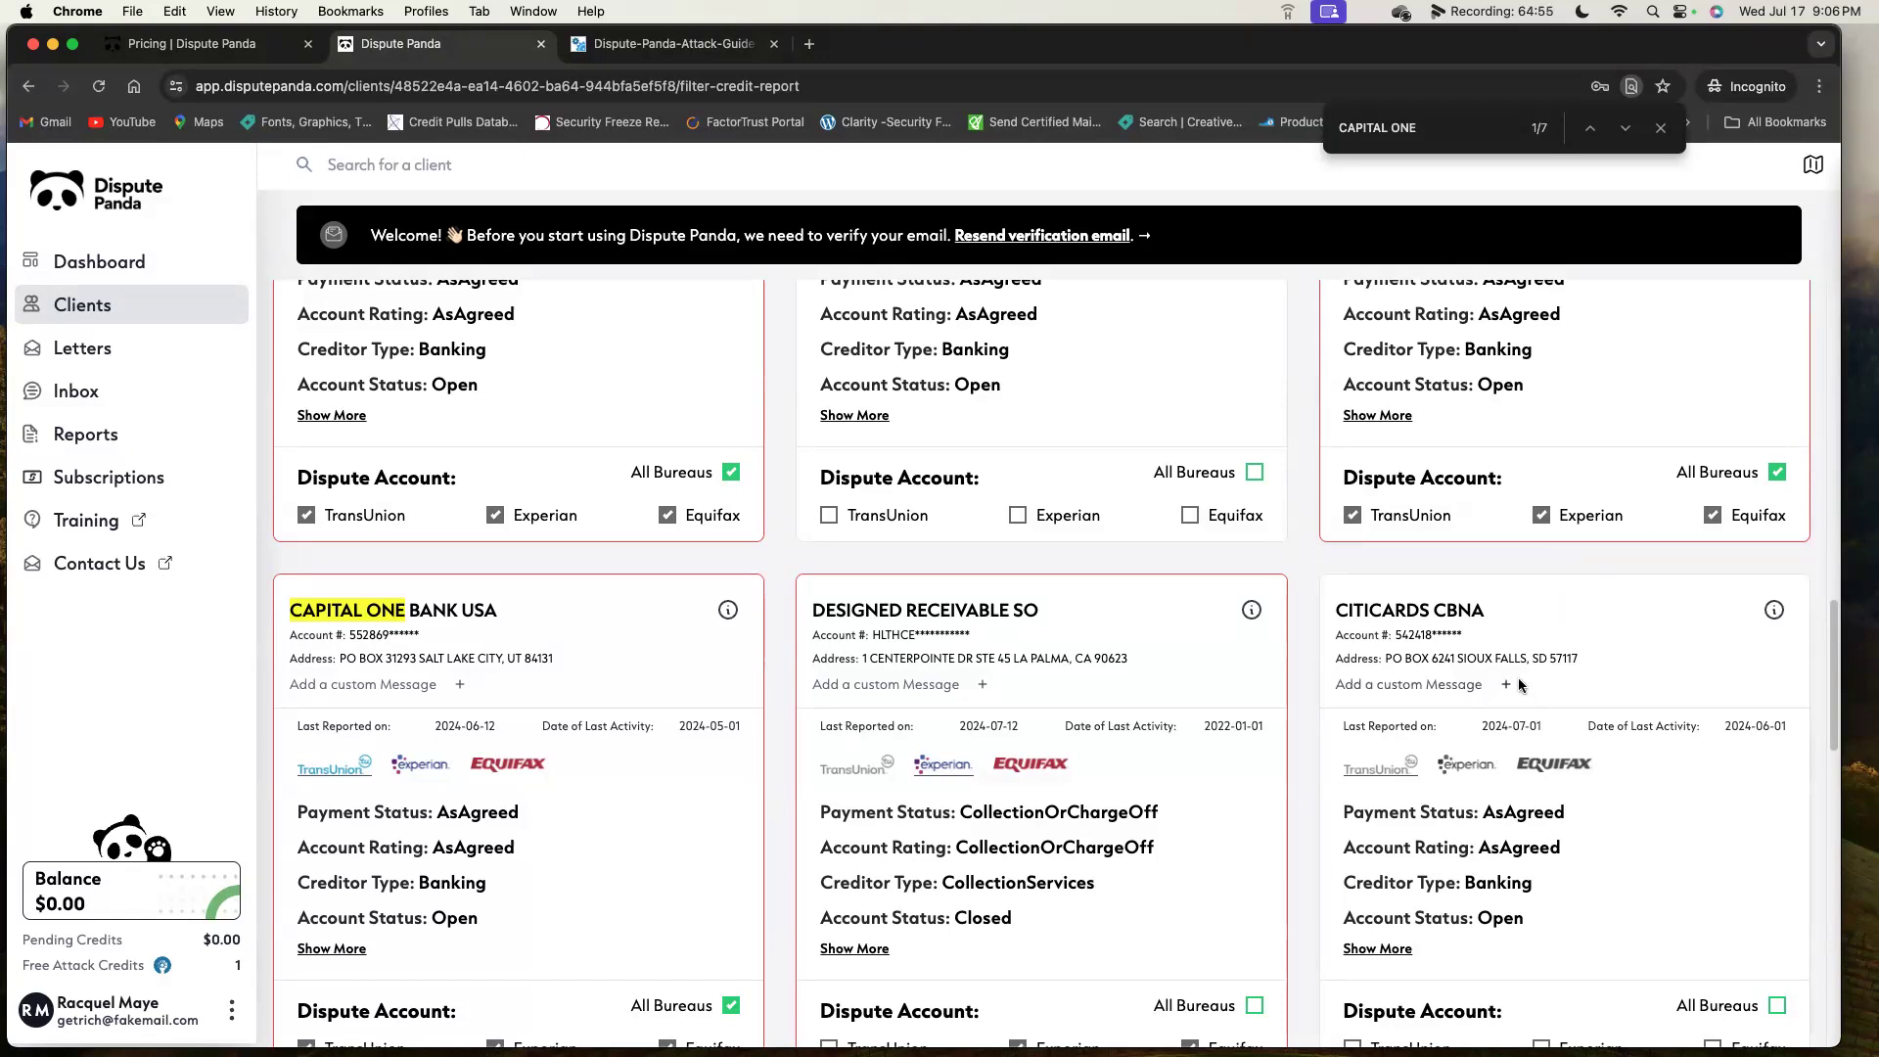
scroll(1518, 677, "down", 3)
scroll(1513, 658, "up", 1)
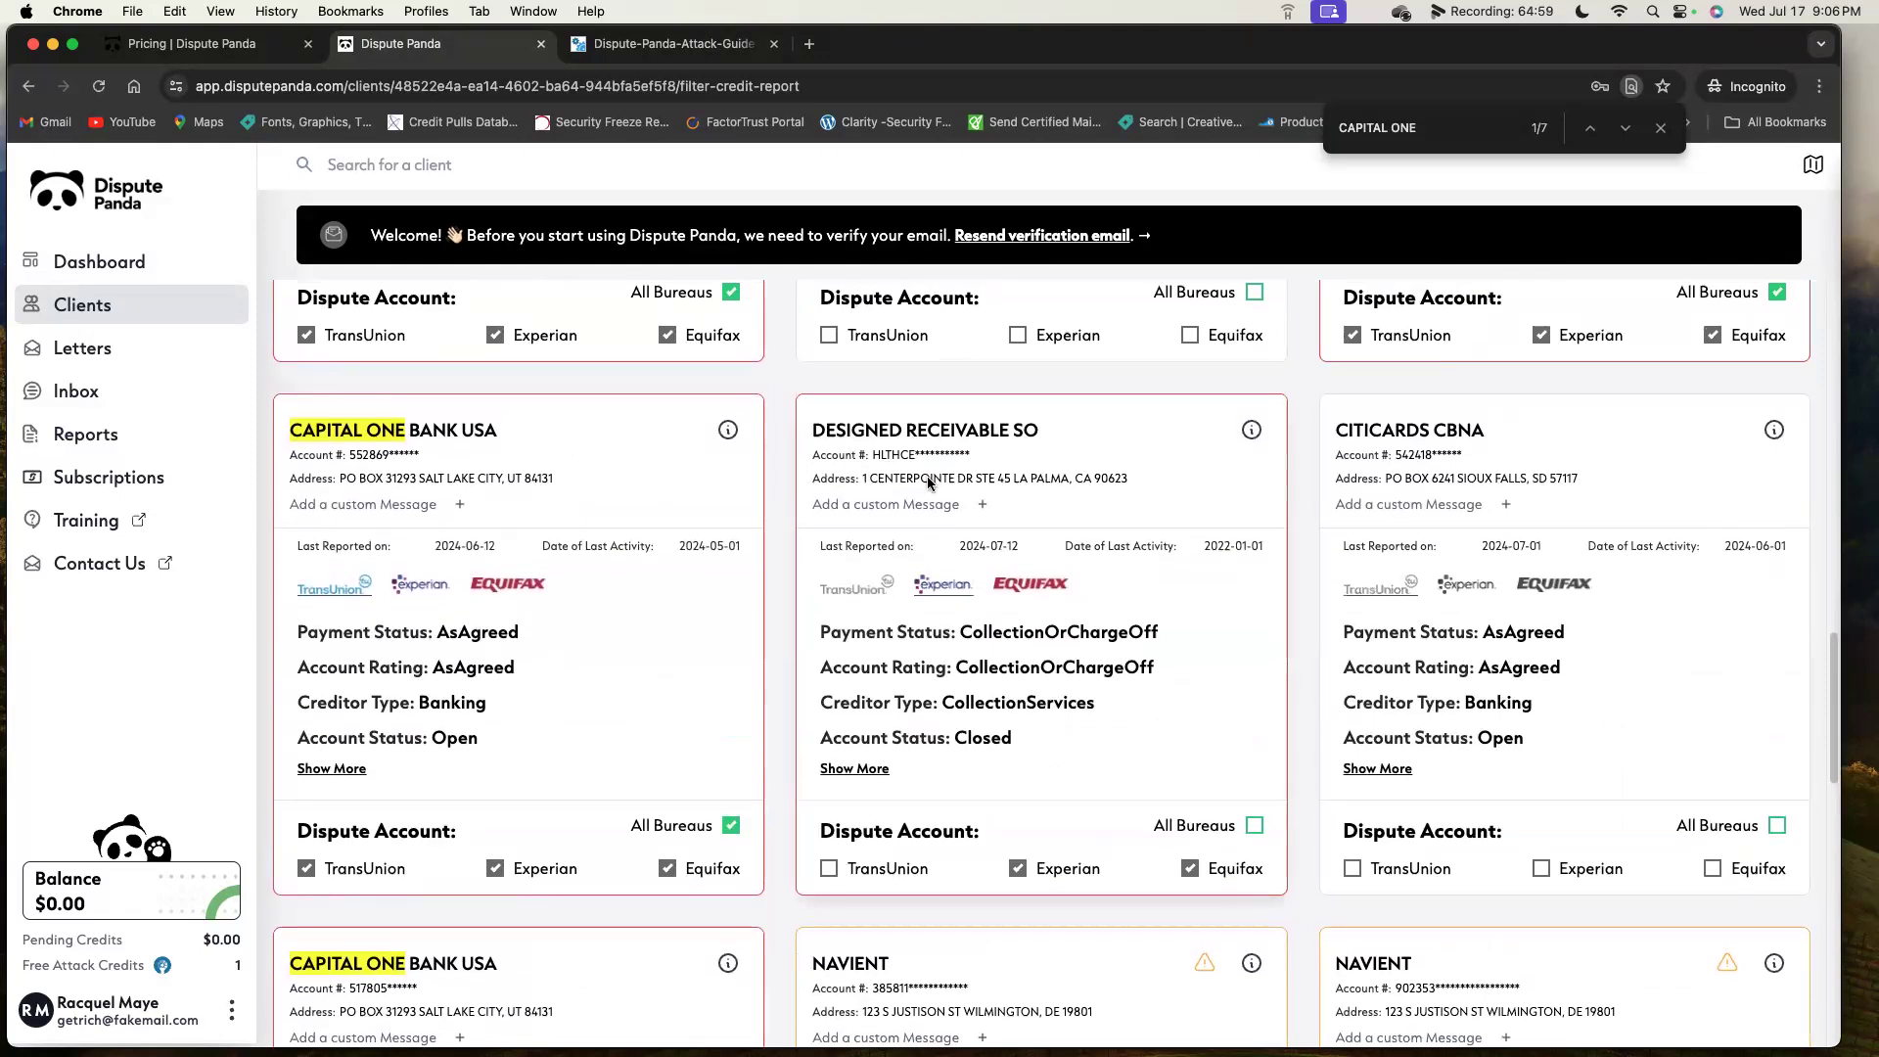
Add custom message '1598' to Designed Receivable SO with 'Save this custom message' turned off.
left_click(892, 504)
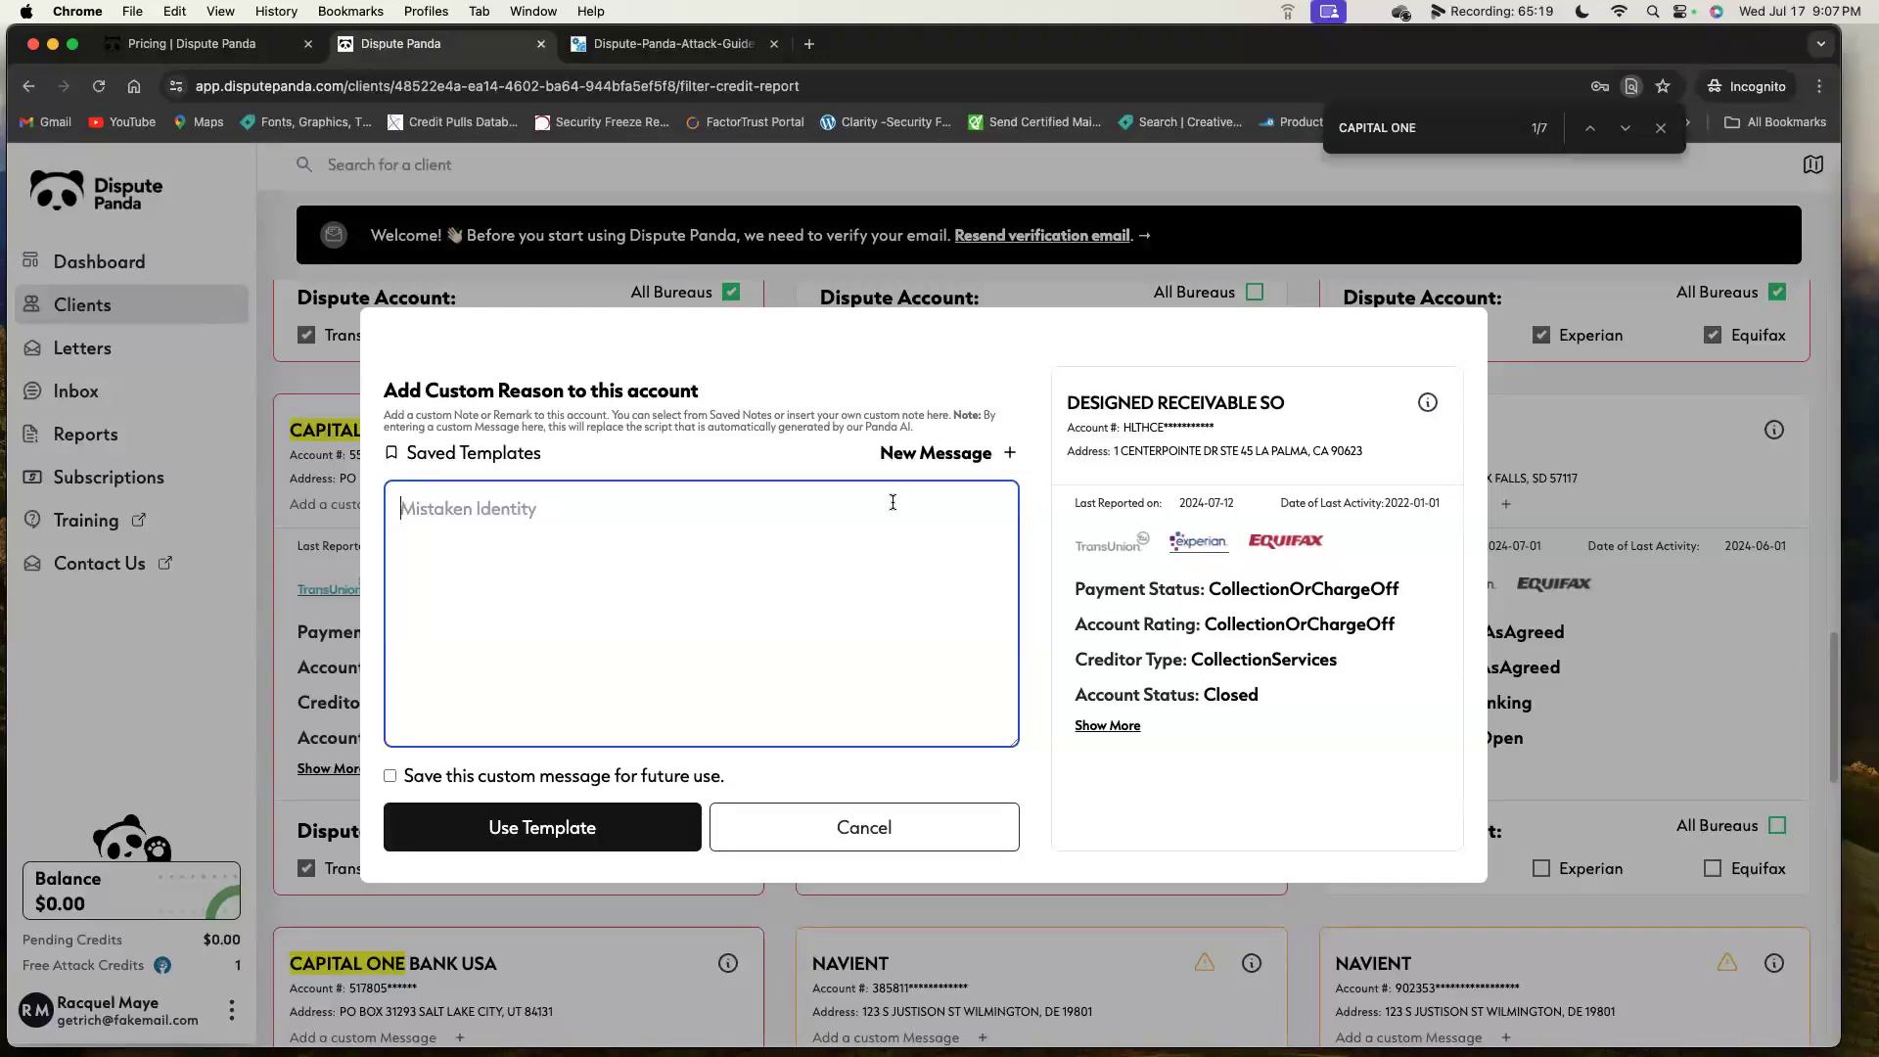
type("1598")
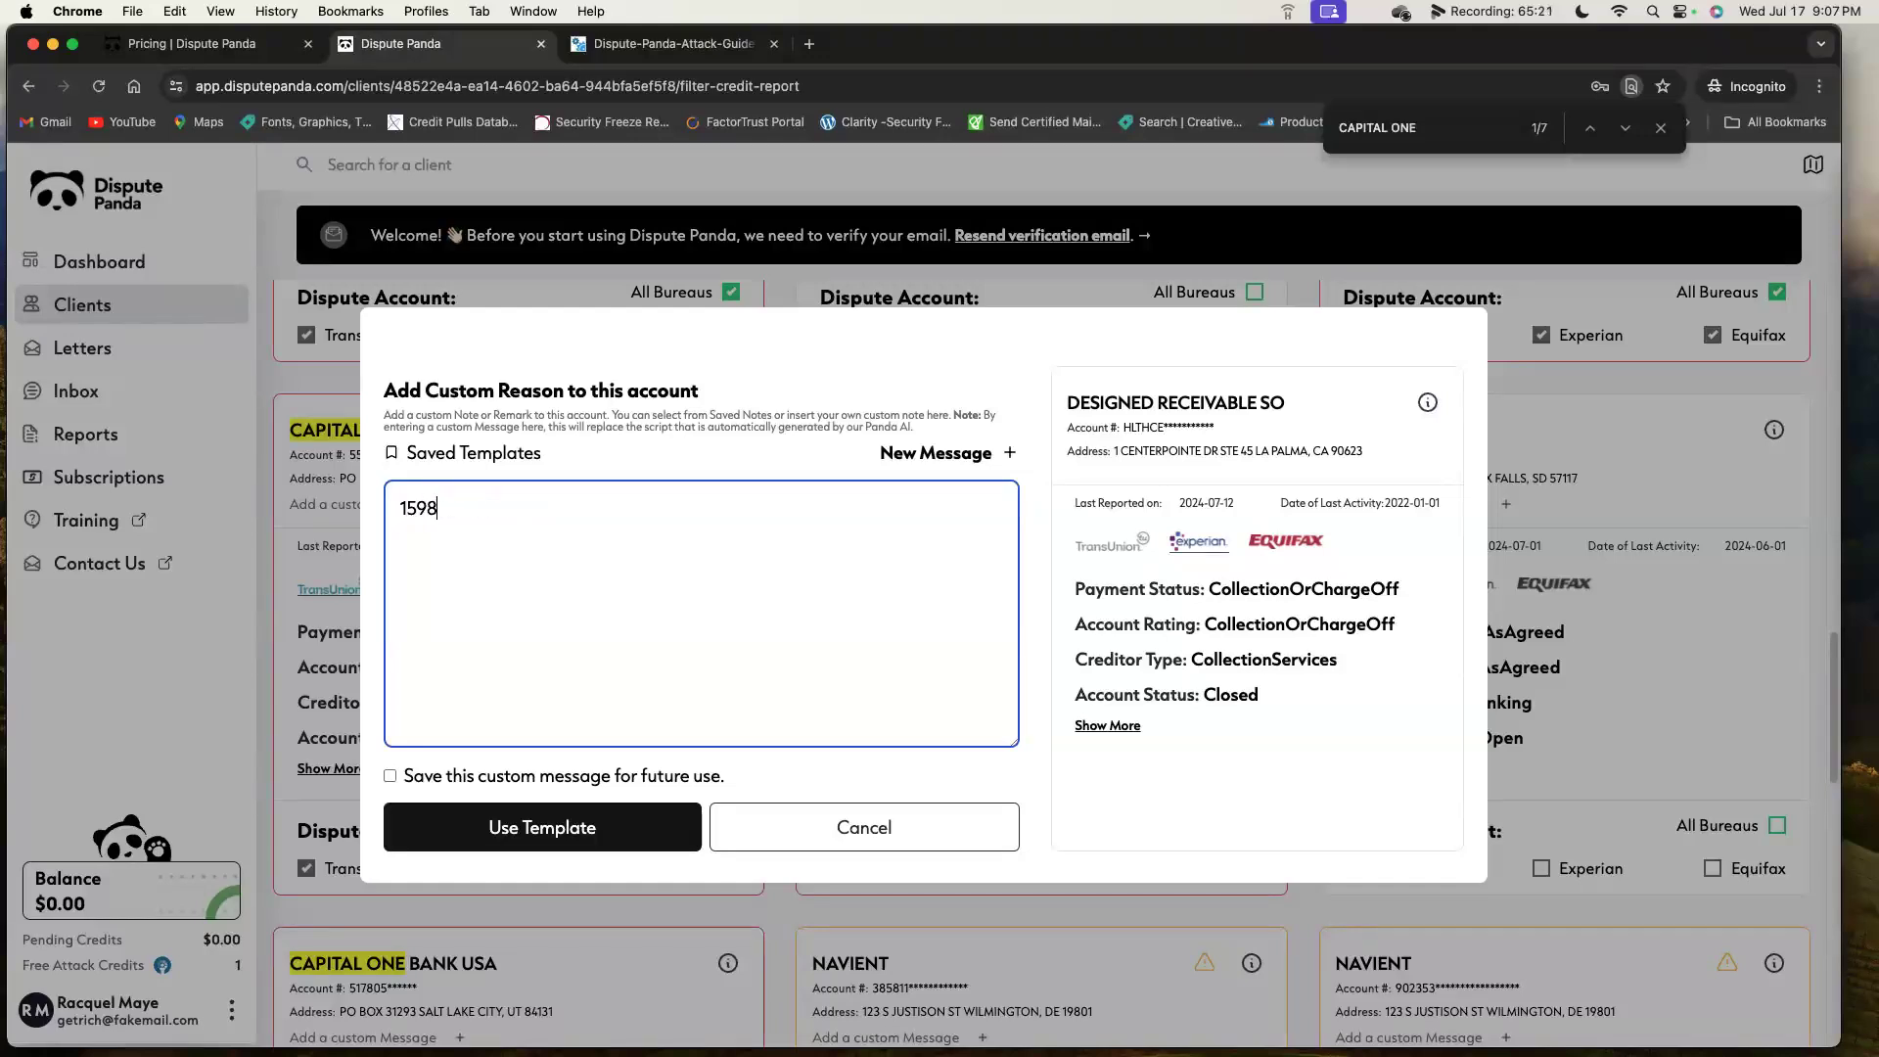
left_click(389, 775)
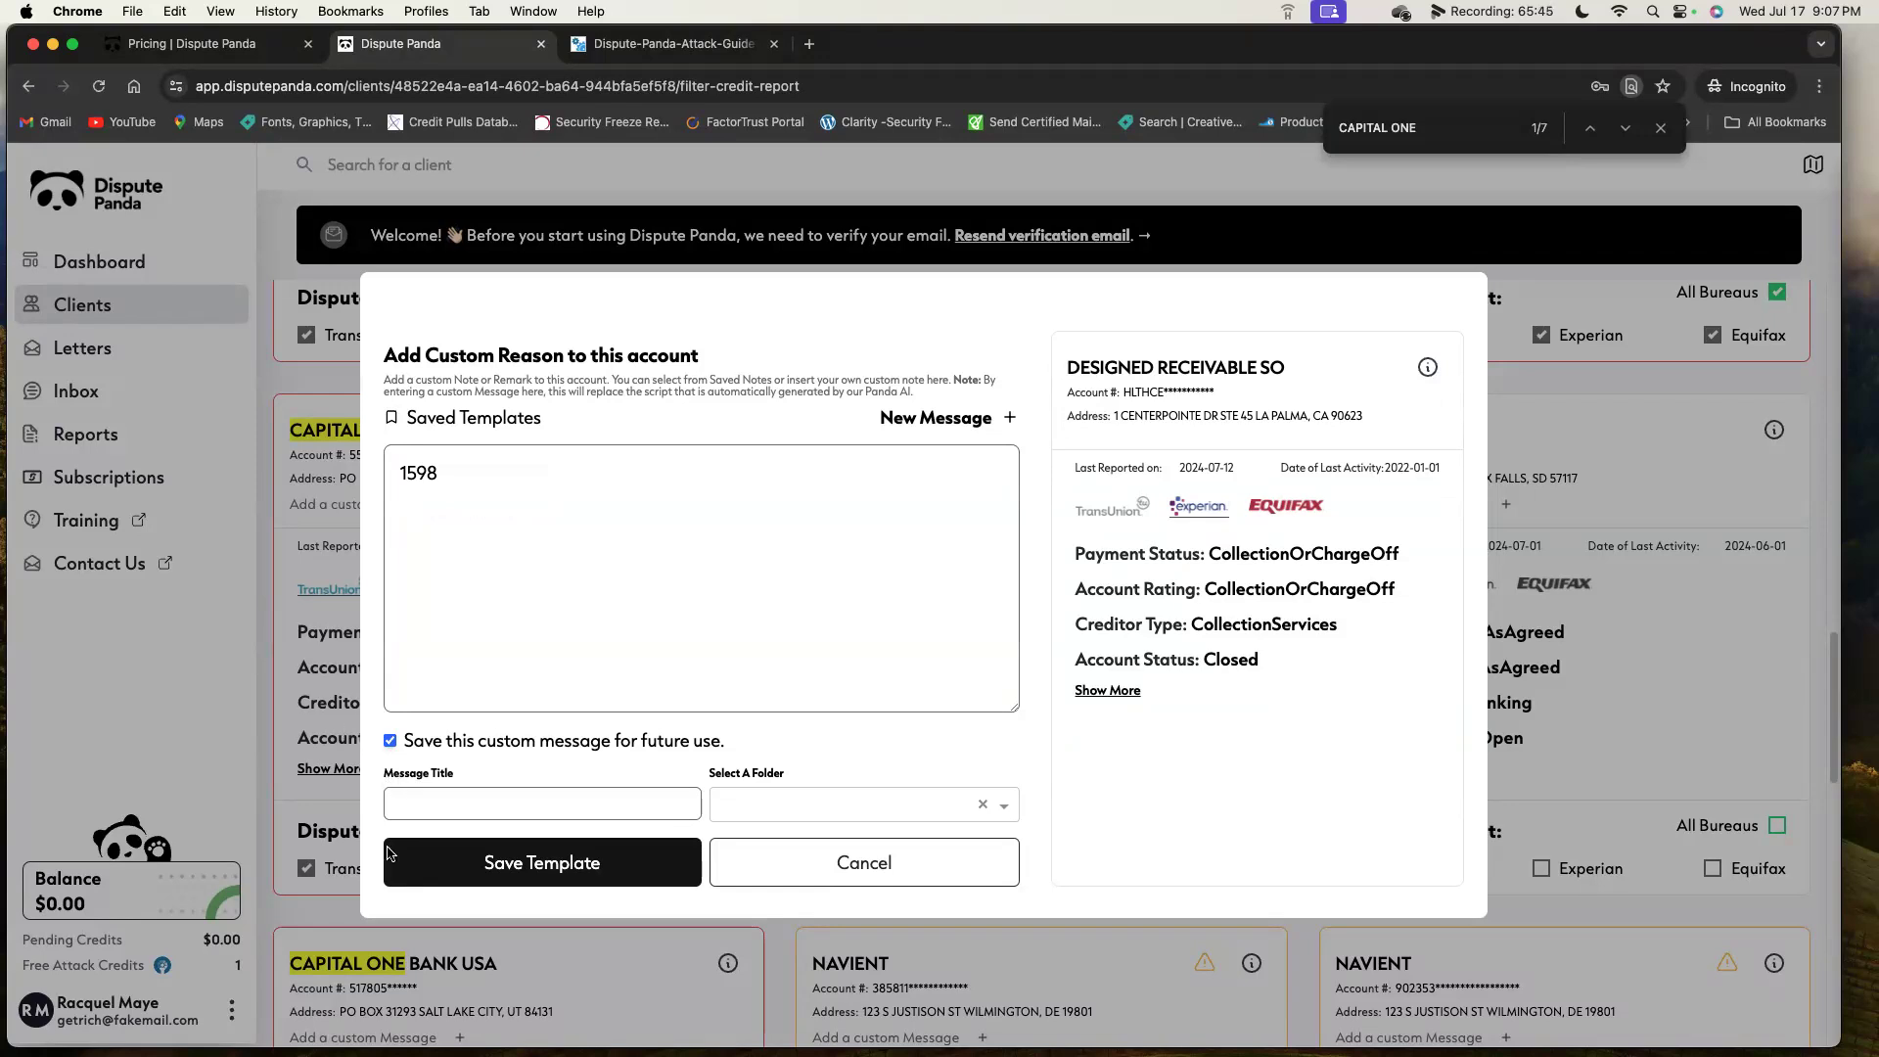
left_click(390, 740)
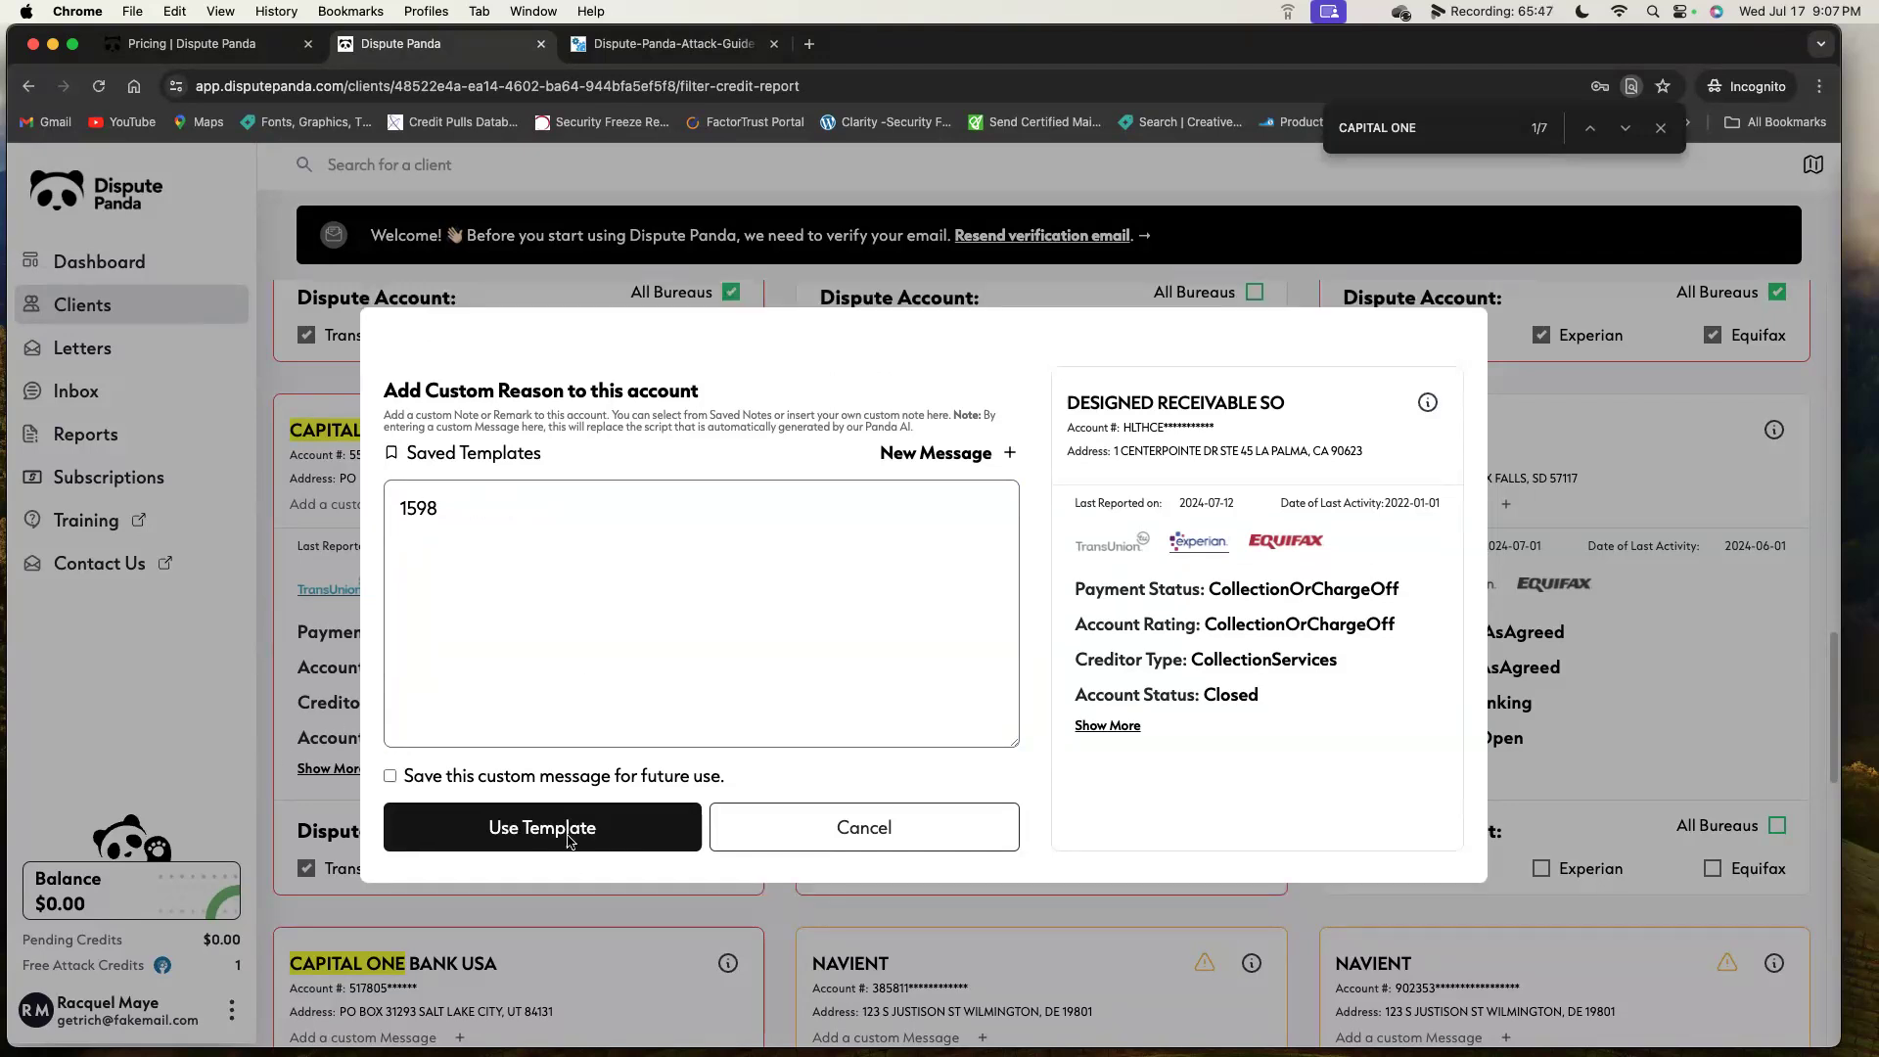
left_click(567, 827)
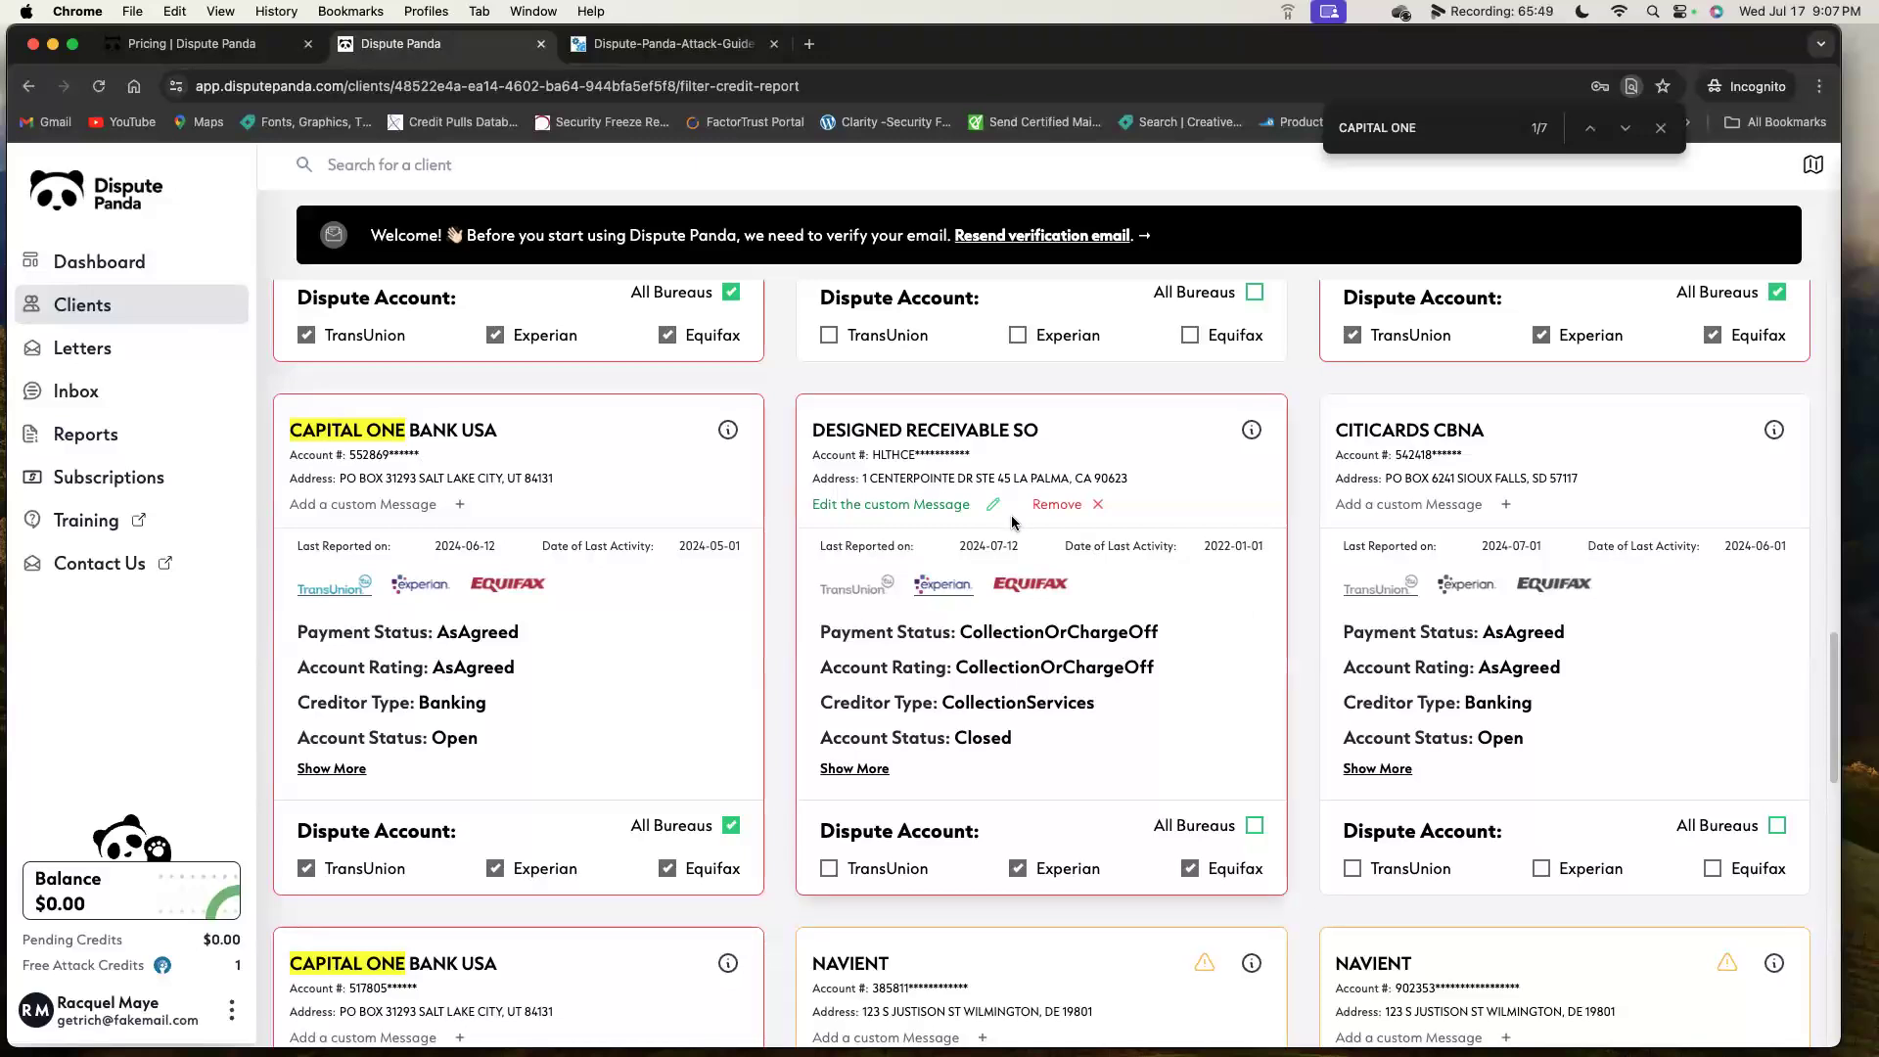
Save the filter with 1 inquiry and 25 accounts and continue to the Attacks page.
left_click(1070, 506)
scroll(1071, 508, "down", 2)
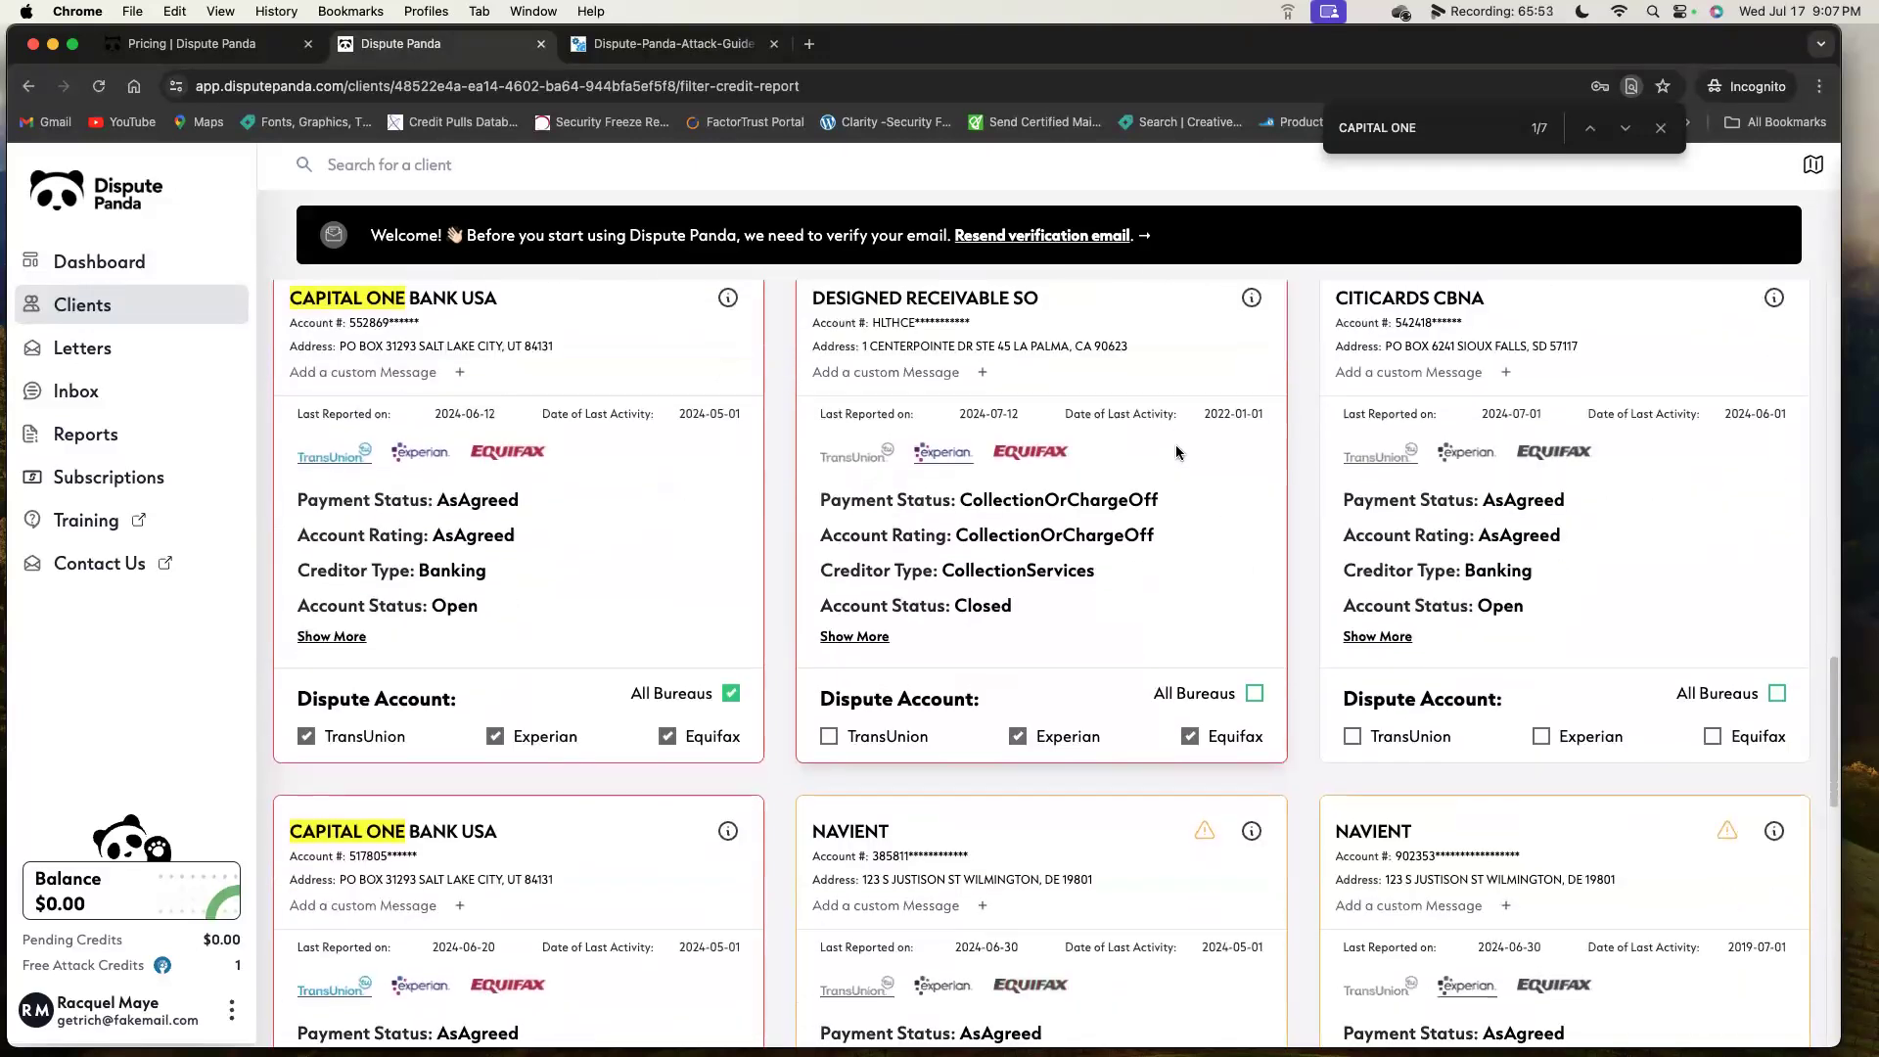
scroll(1203, 452, "up", 4)
scroll(1202, 453, "up", 10)
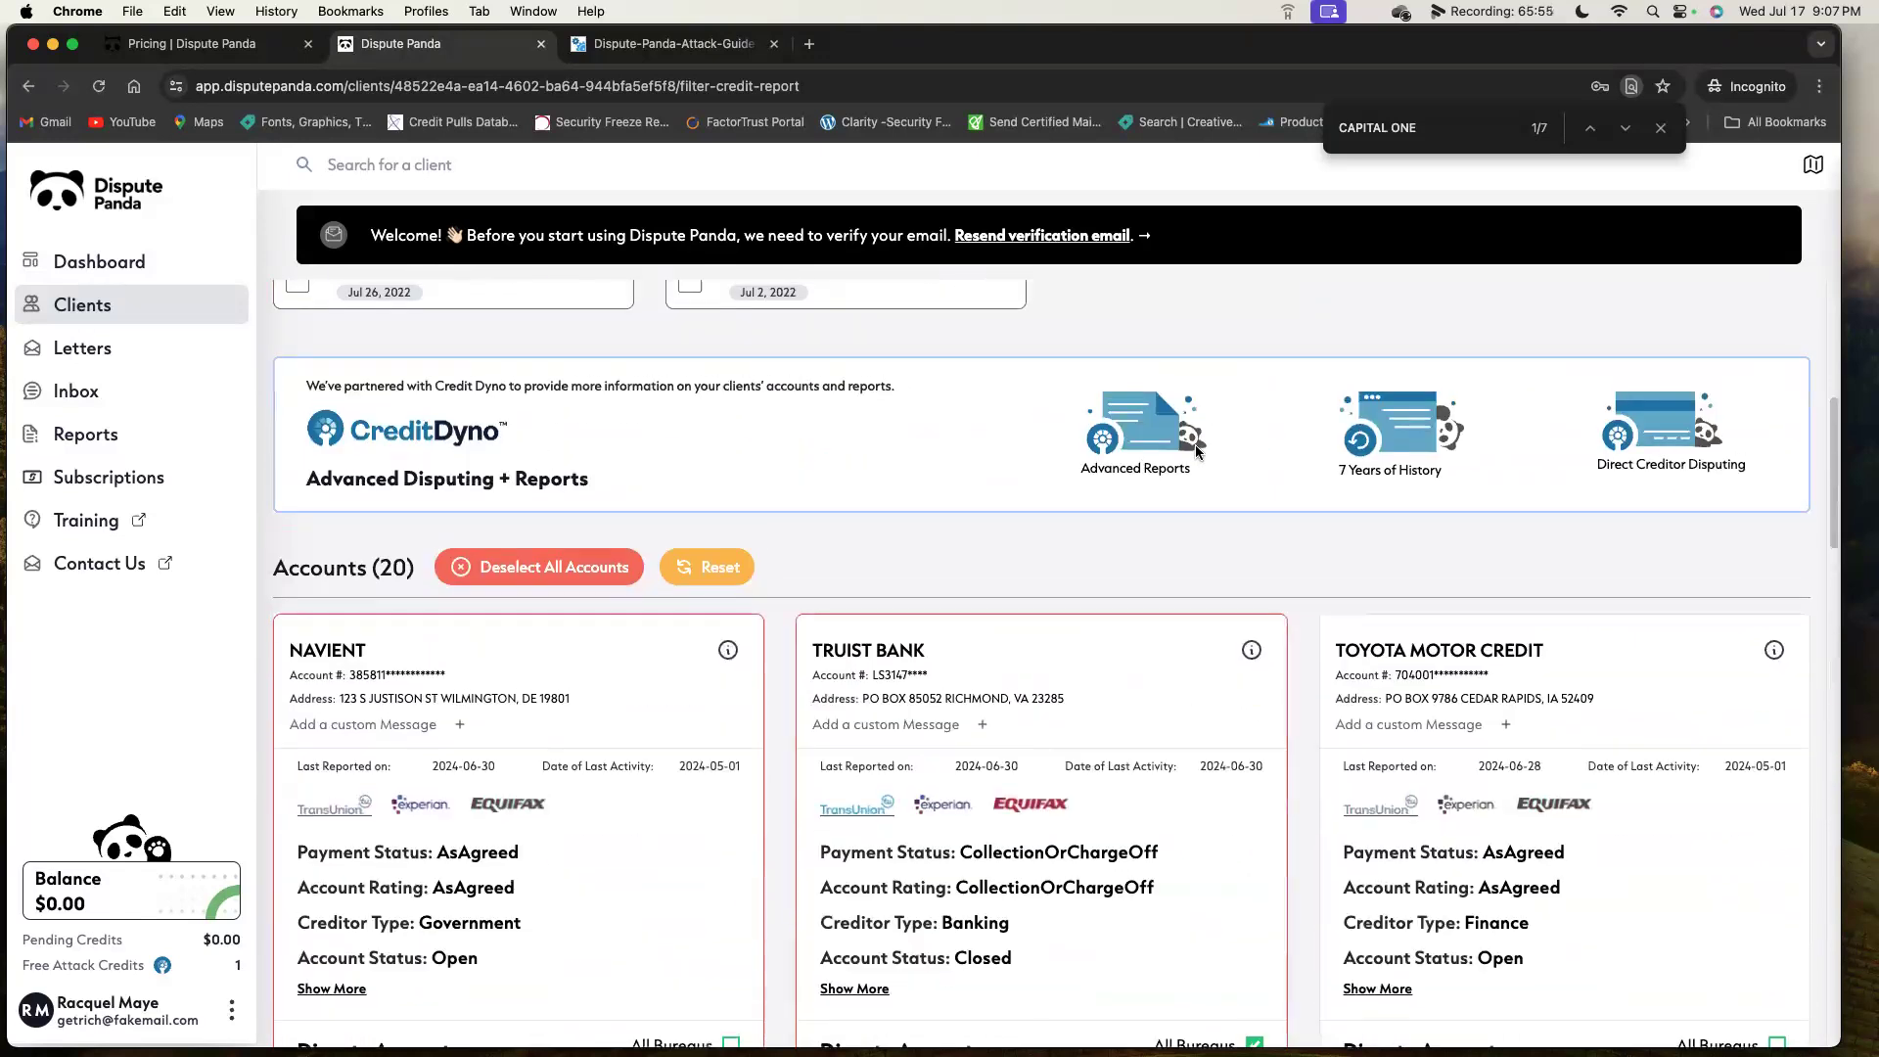
scroll(1181, 455, "up", 1)
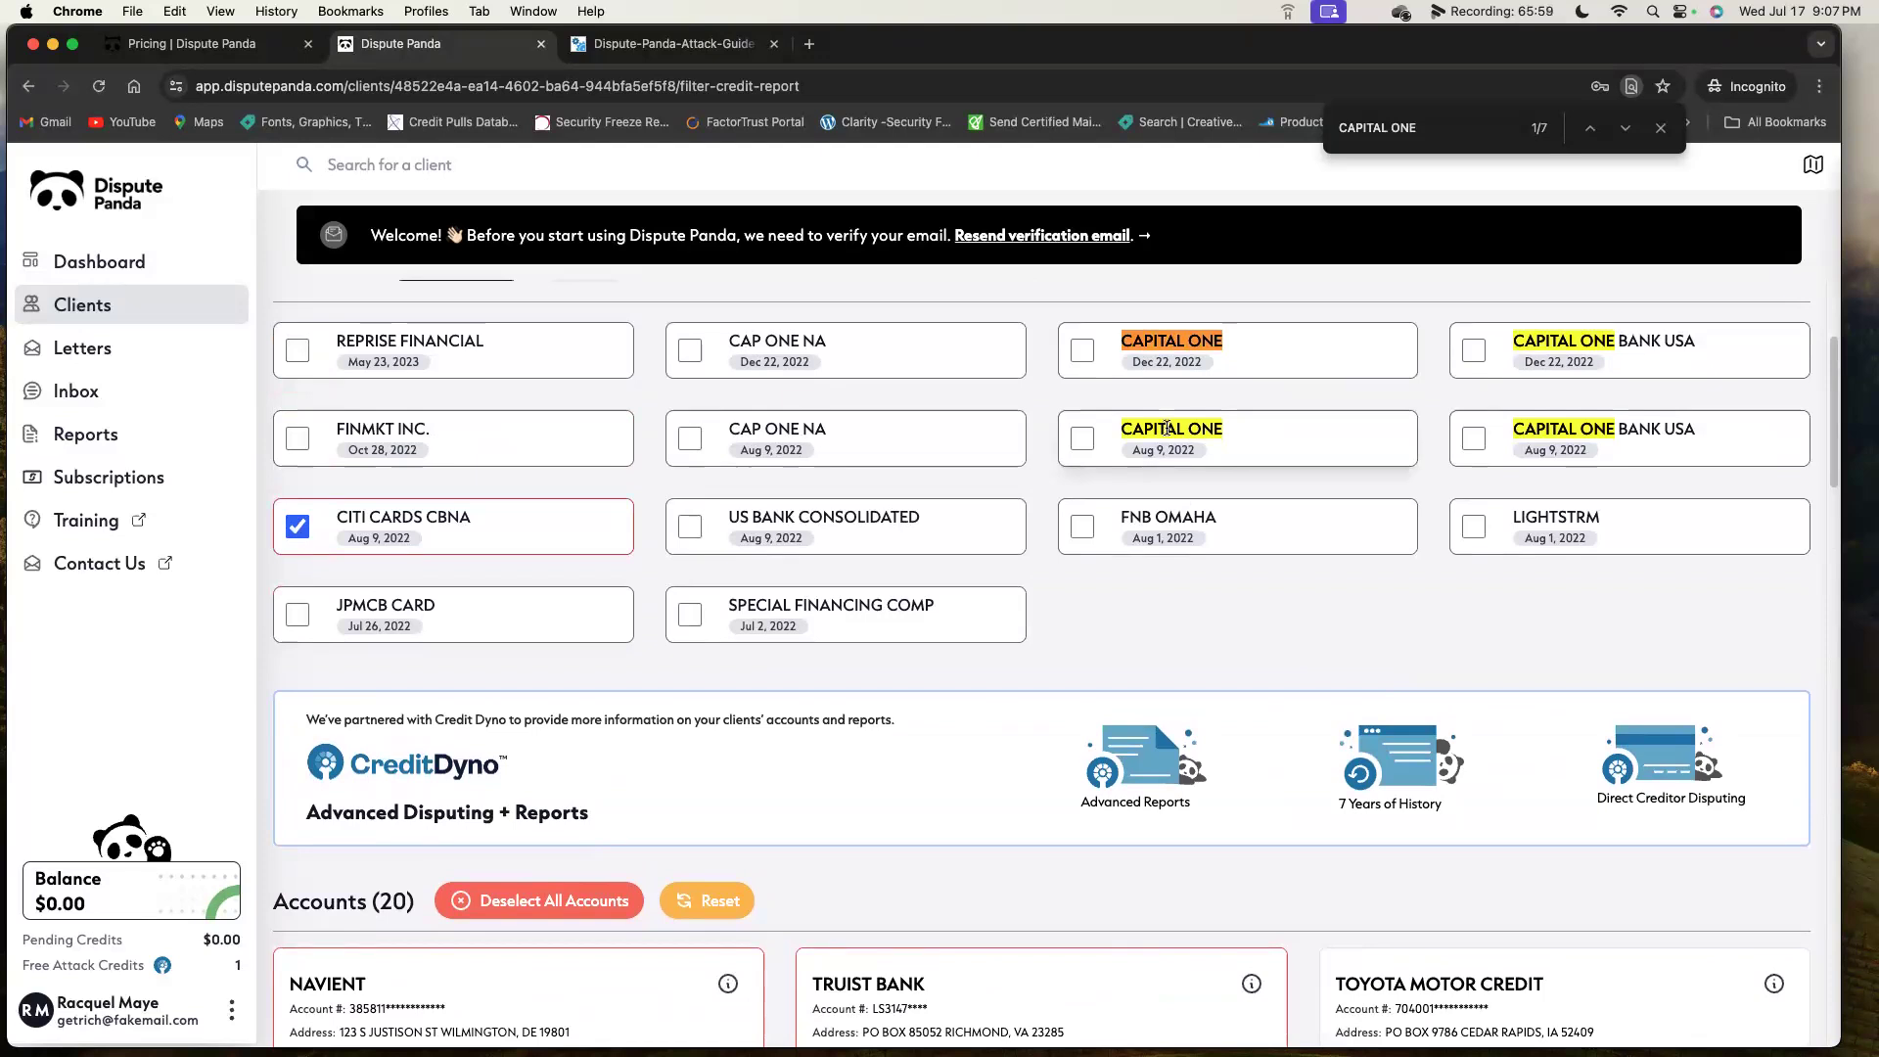
scroll(1167, 427, "up", 5)
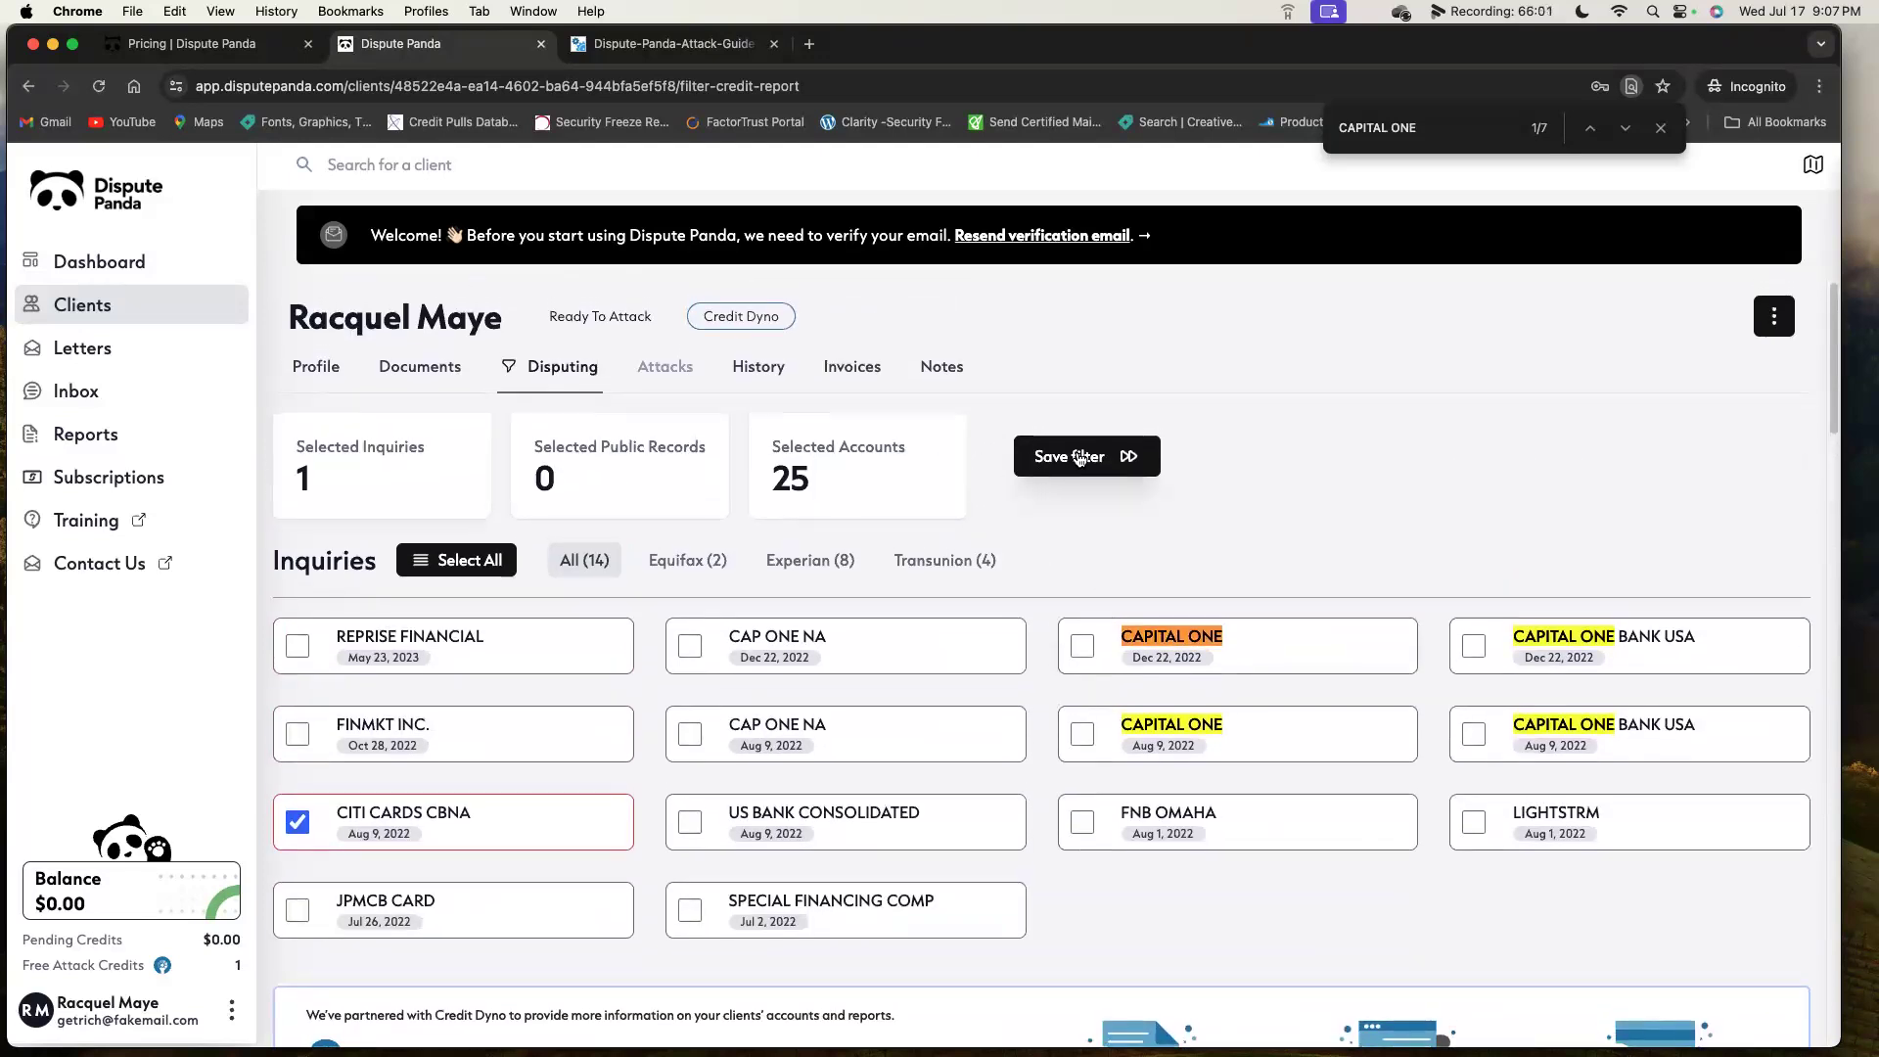
left_click(1079, 457)
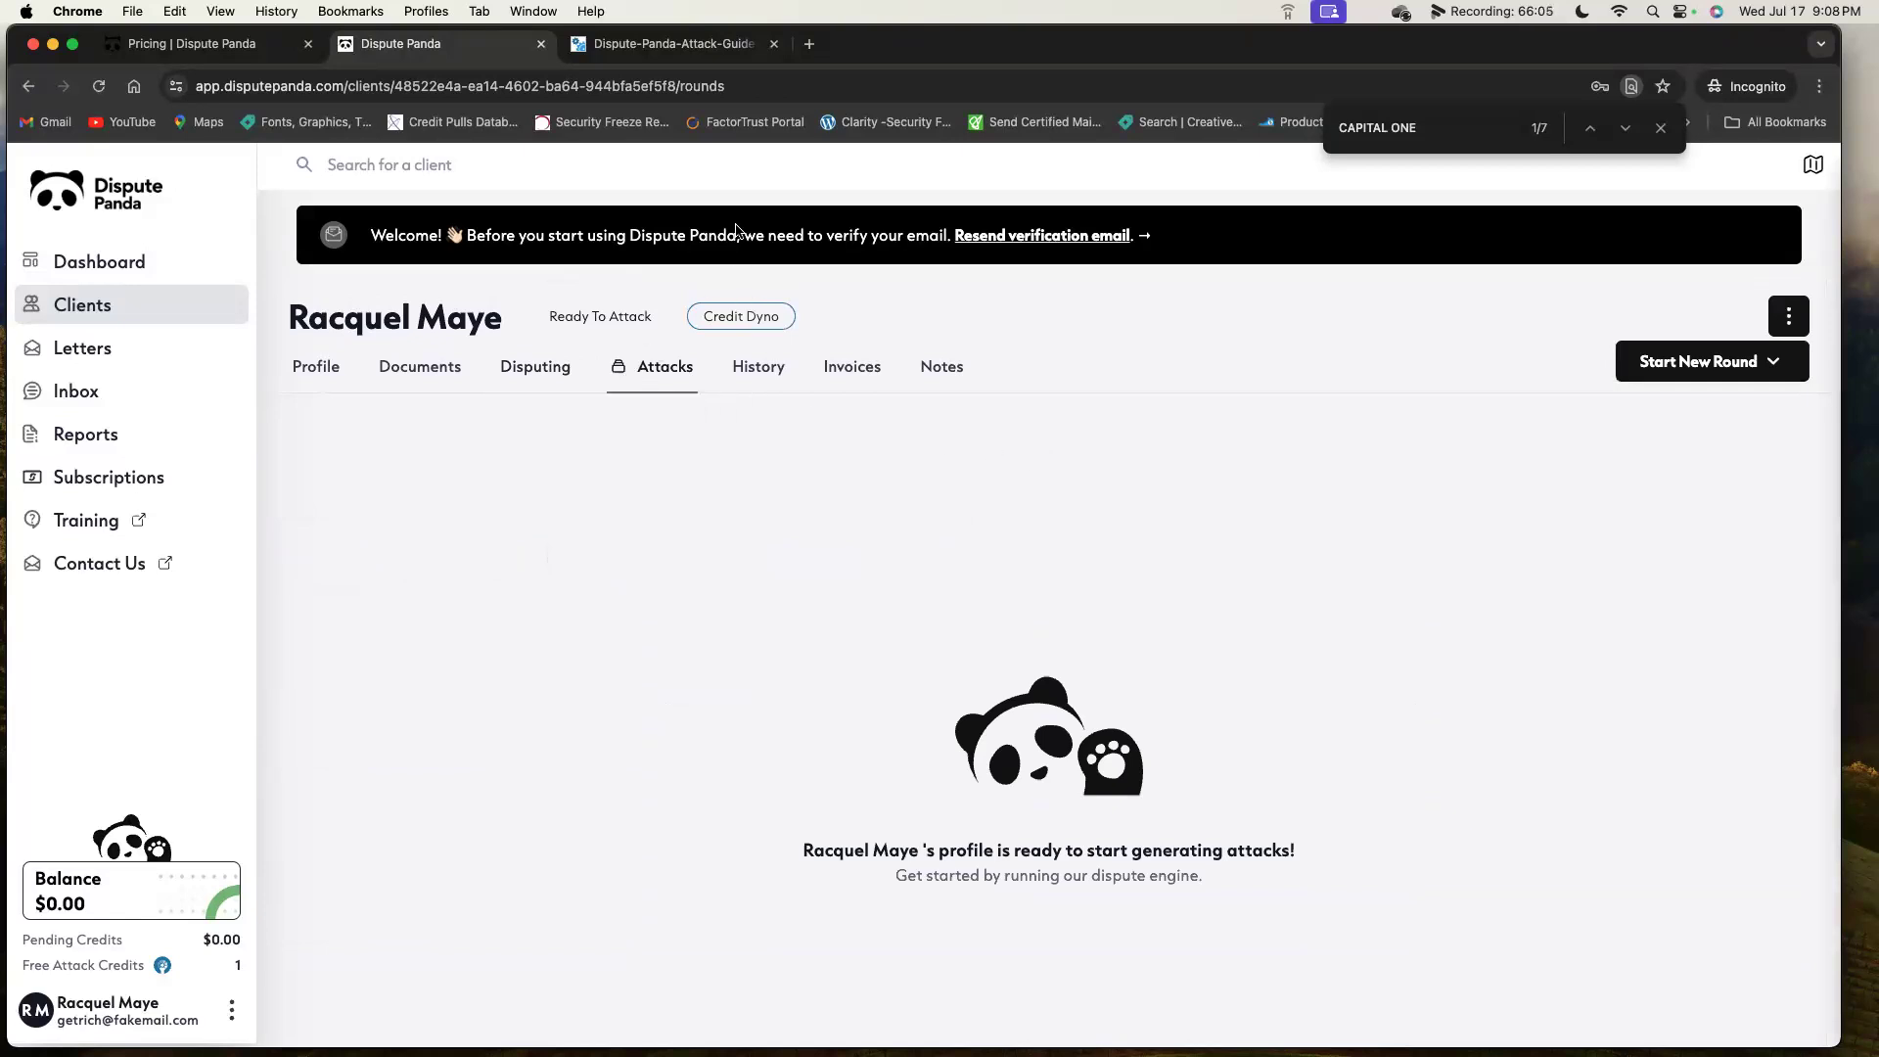
left_click(688, 46)
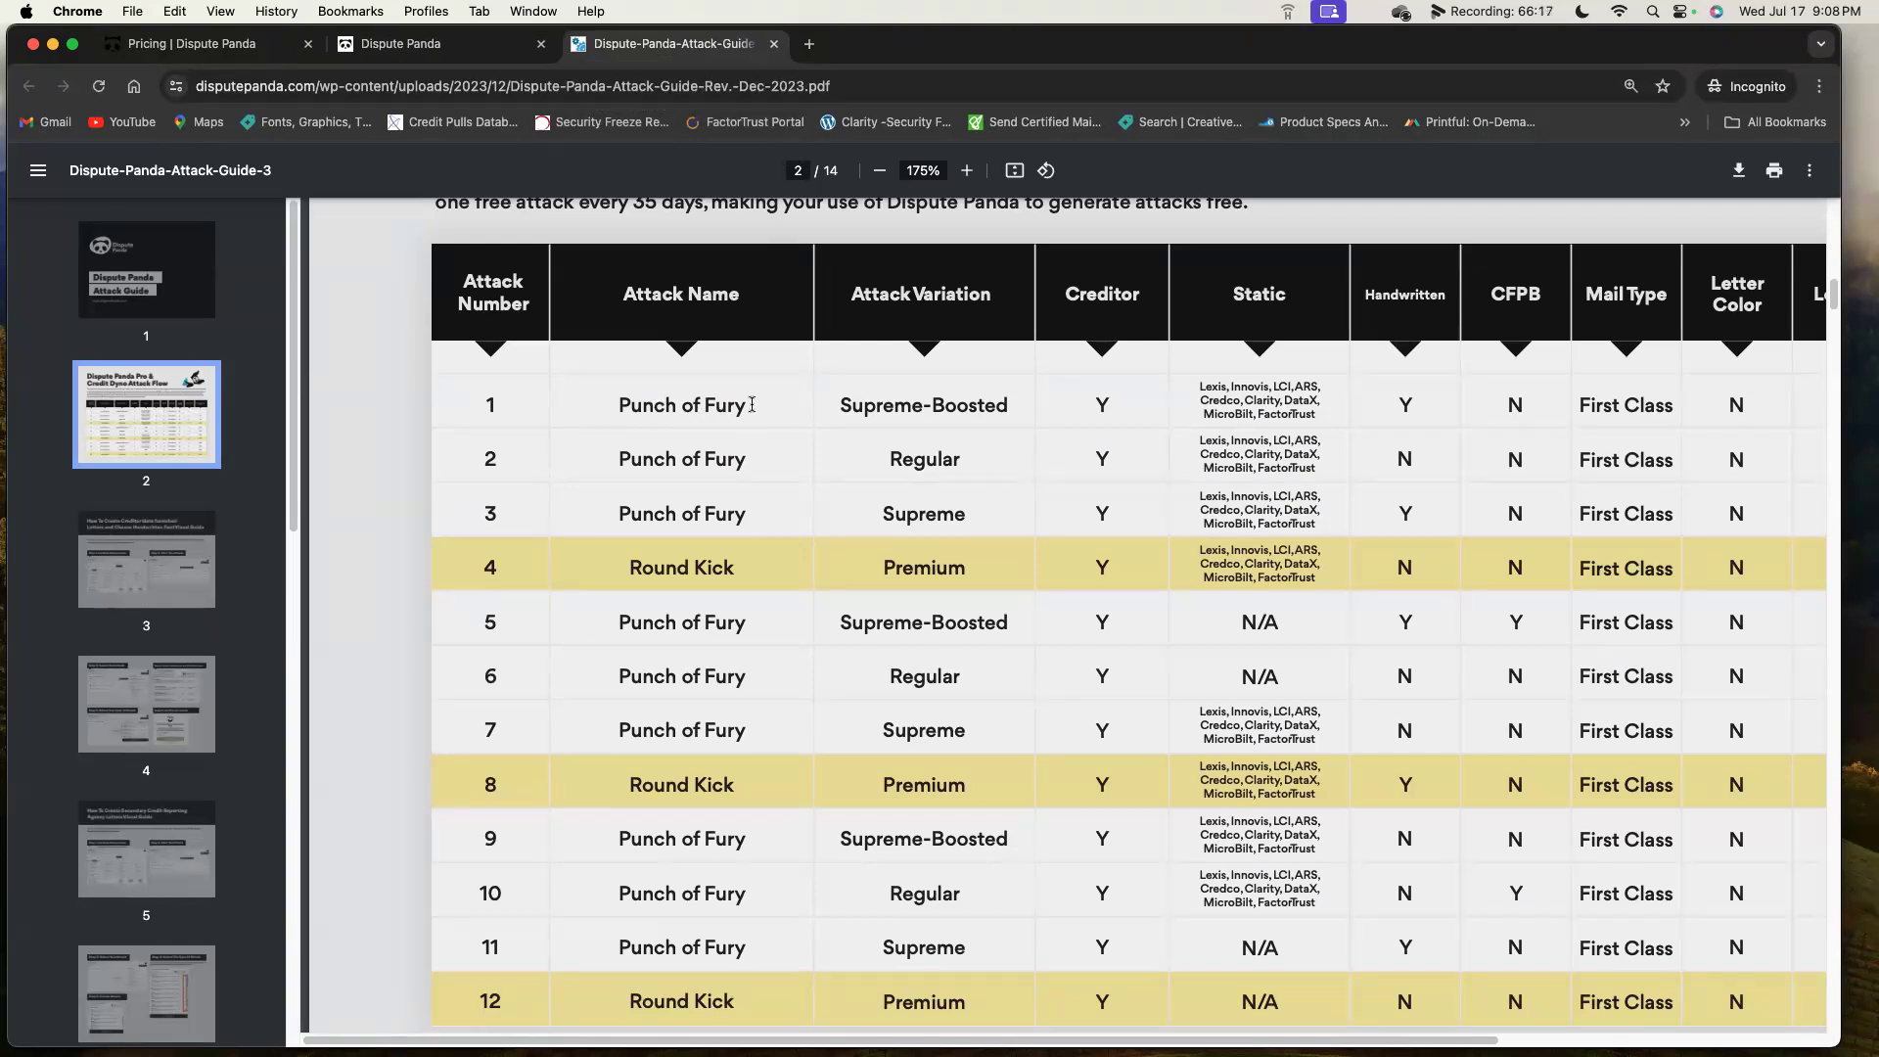
left_click_drag(752, 404, 591, 407)
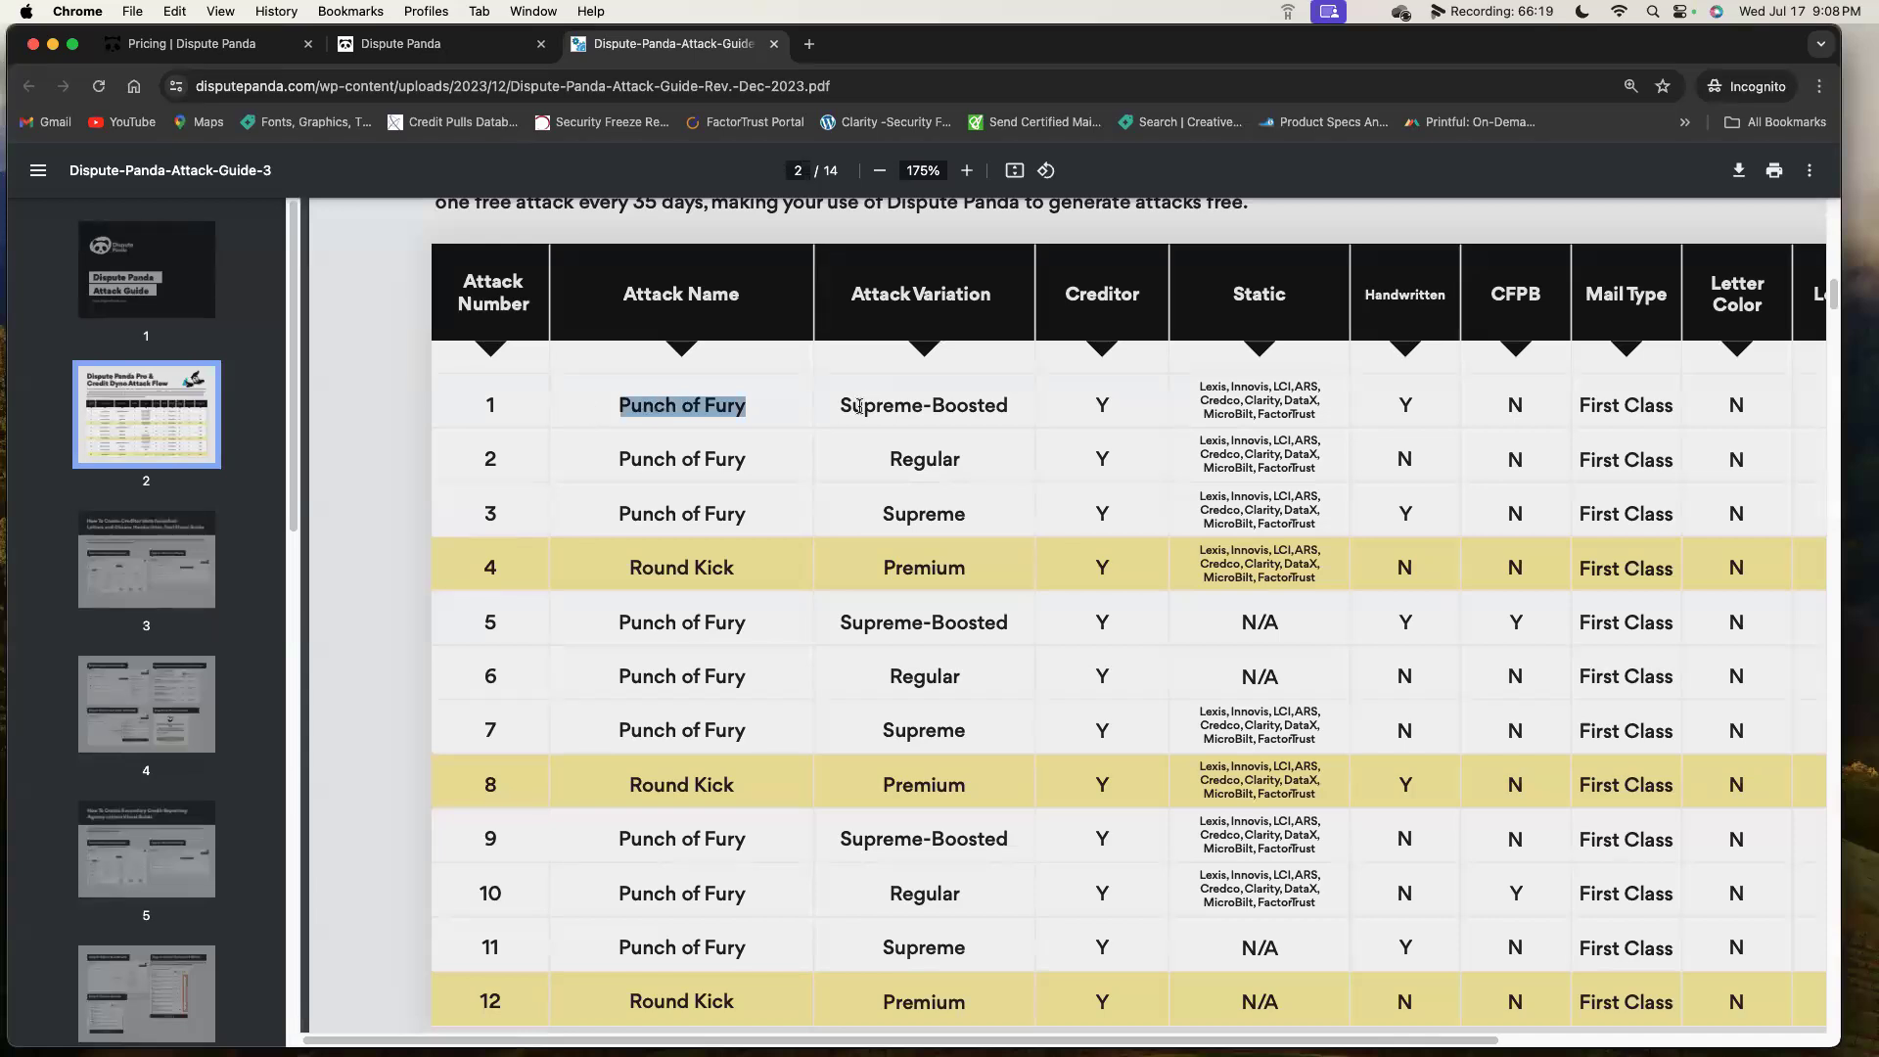
left_click_drag(1013, 407, 843, 414)
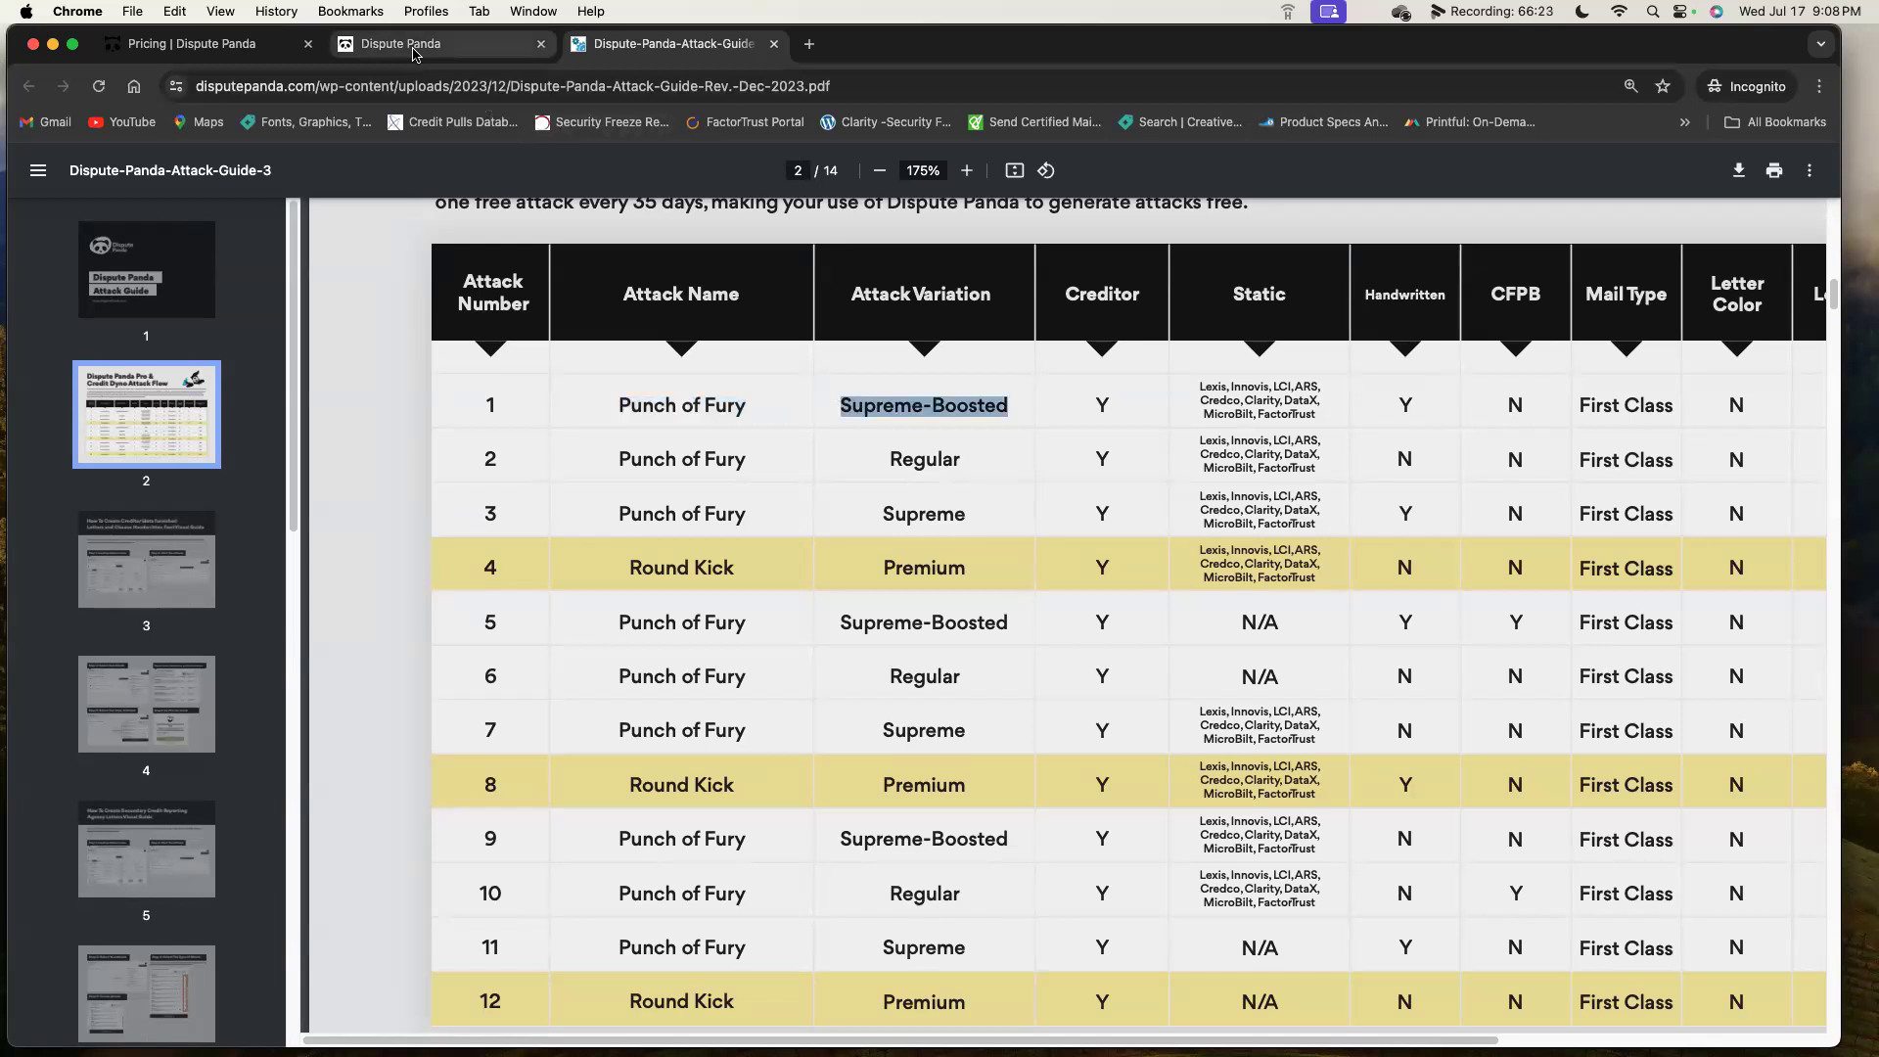
left_click(418, 50)
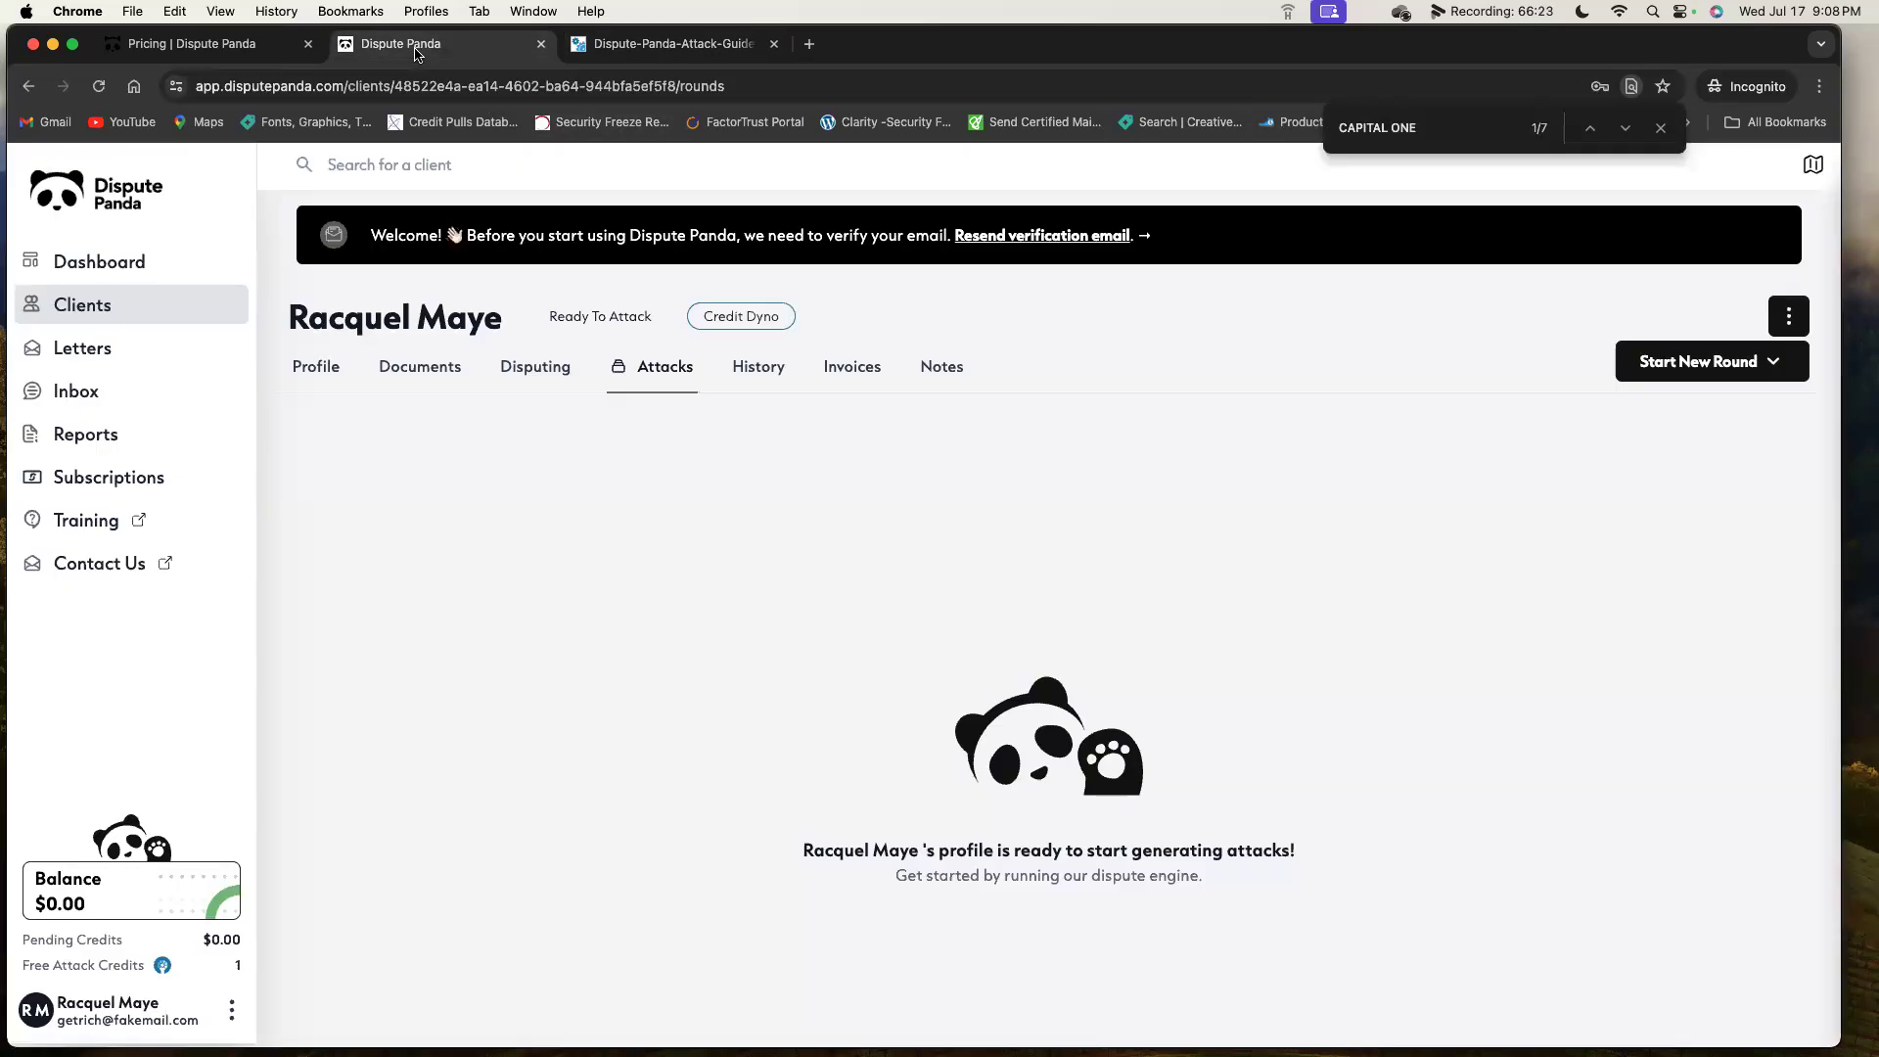
Bring up the Punch of Fury round options several times, then view the attack guide PDF.
left_click(1765, 376)
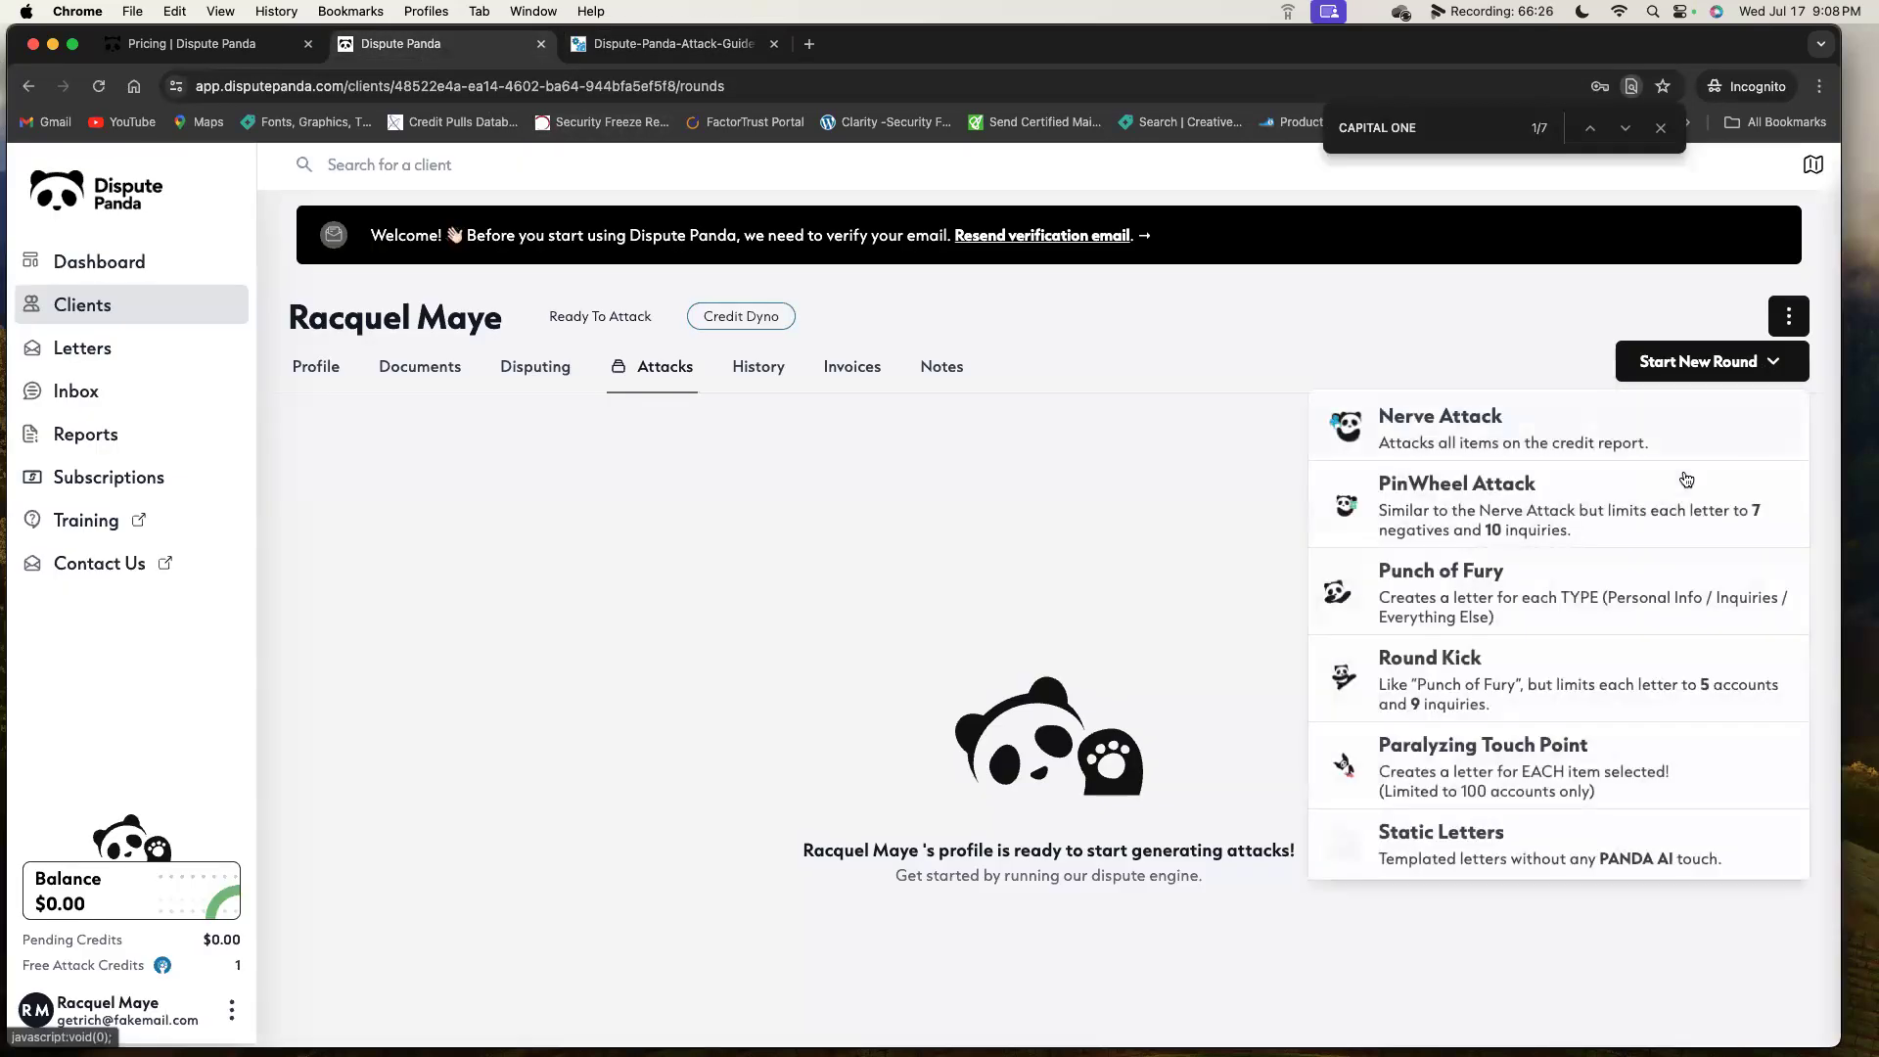
left_click(1582, 597)
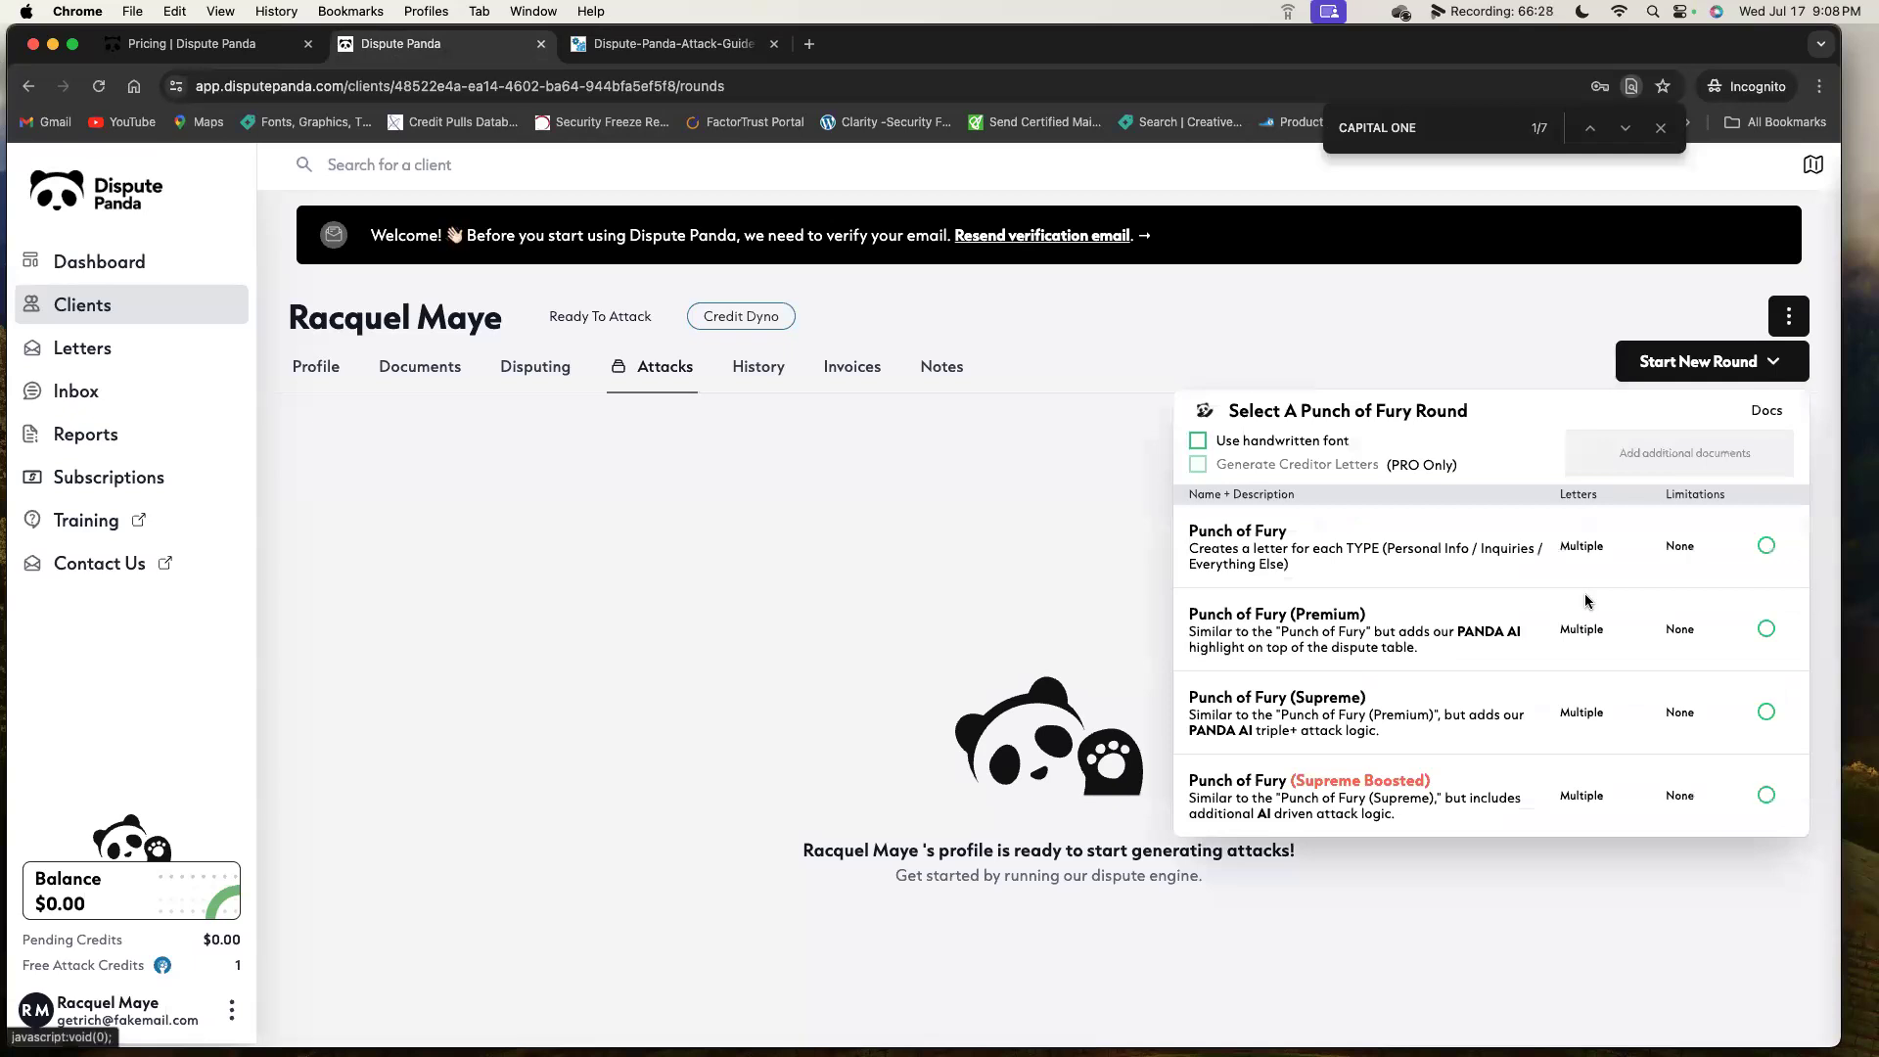
left_click(1211, 409)
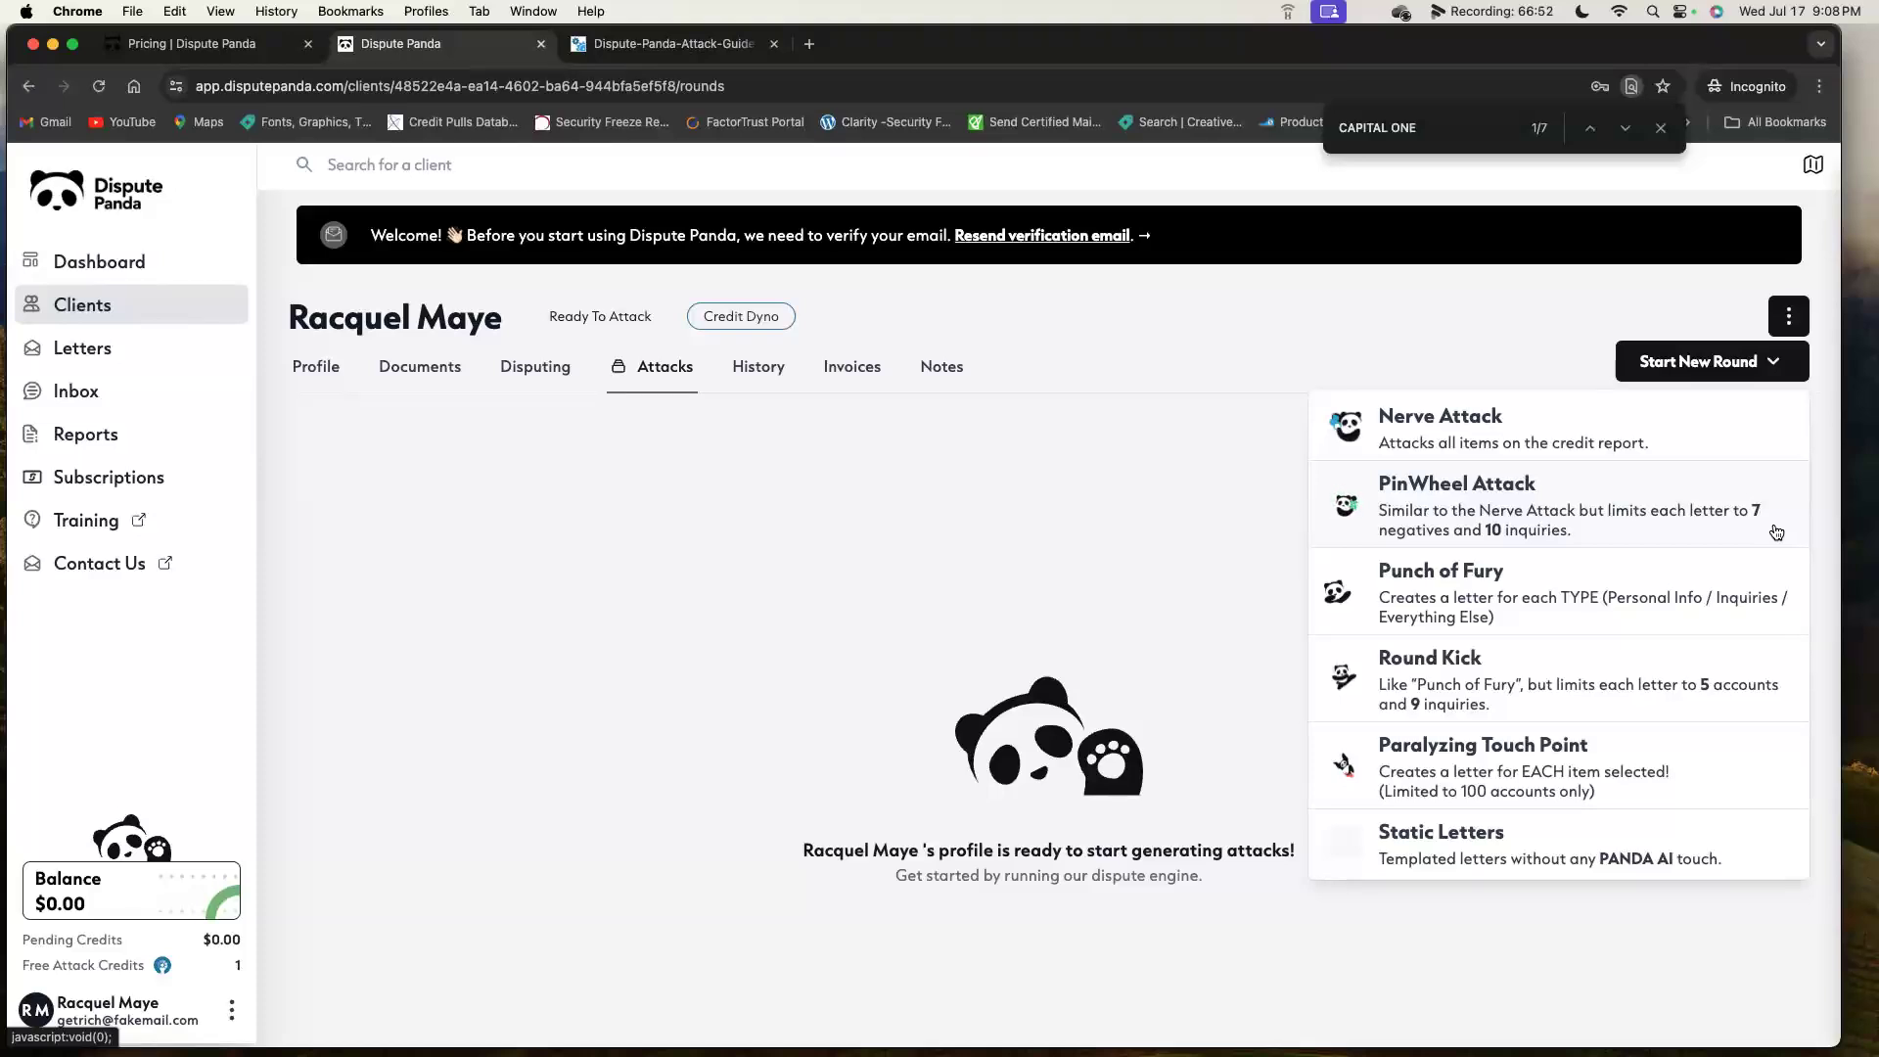
left_click(1728, 624)
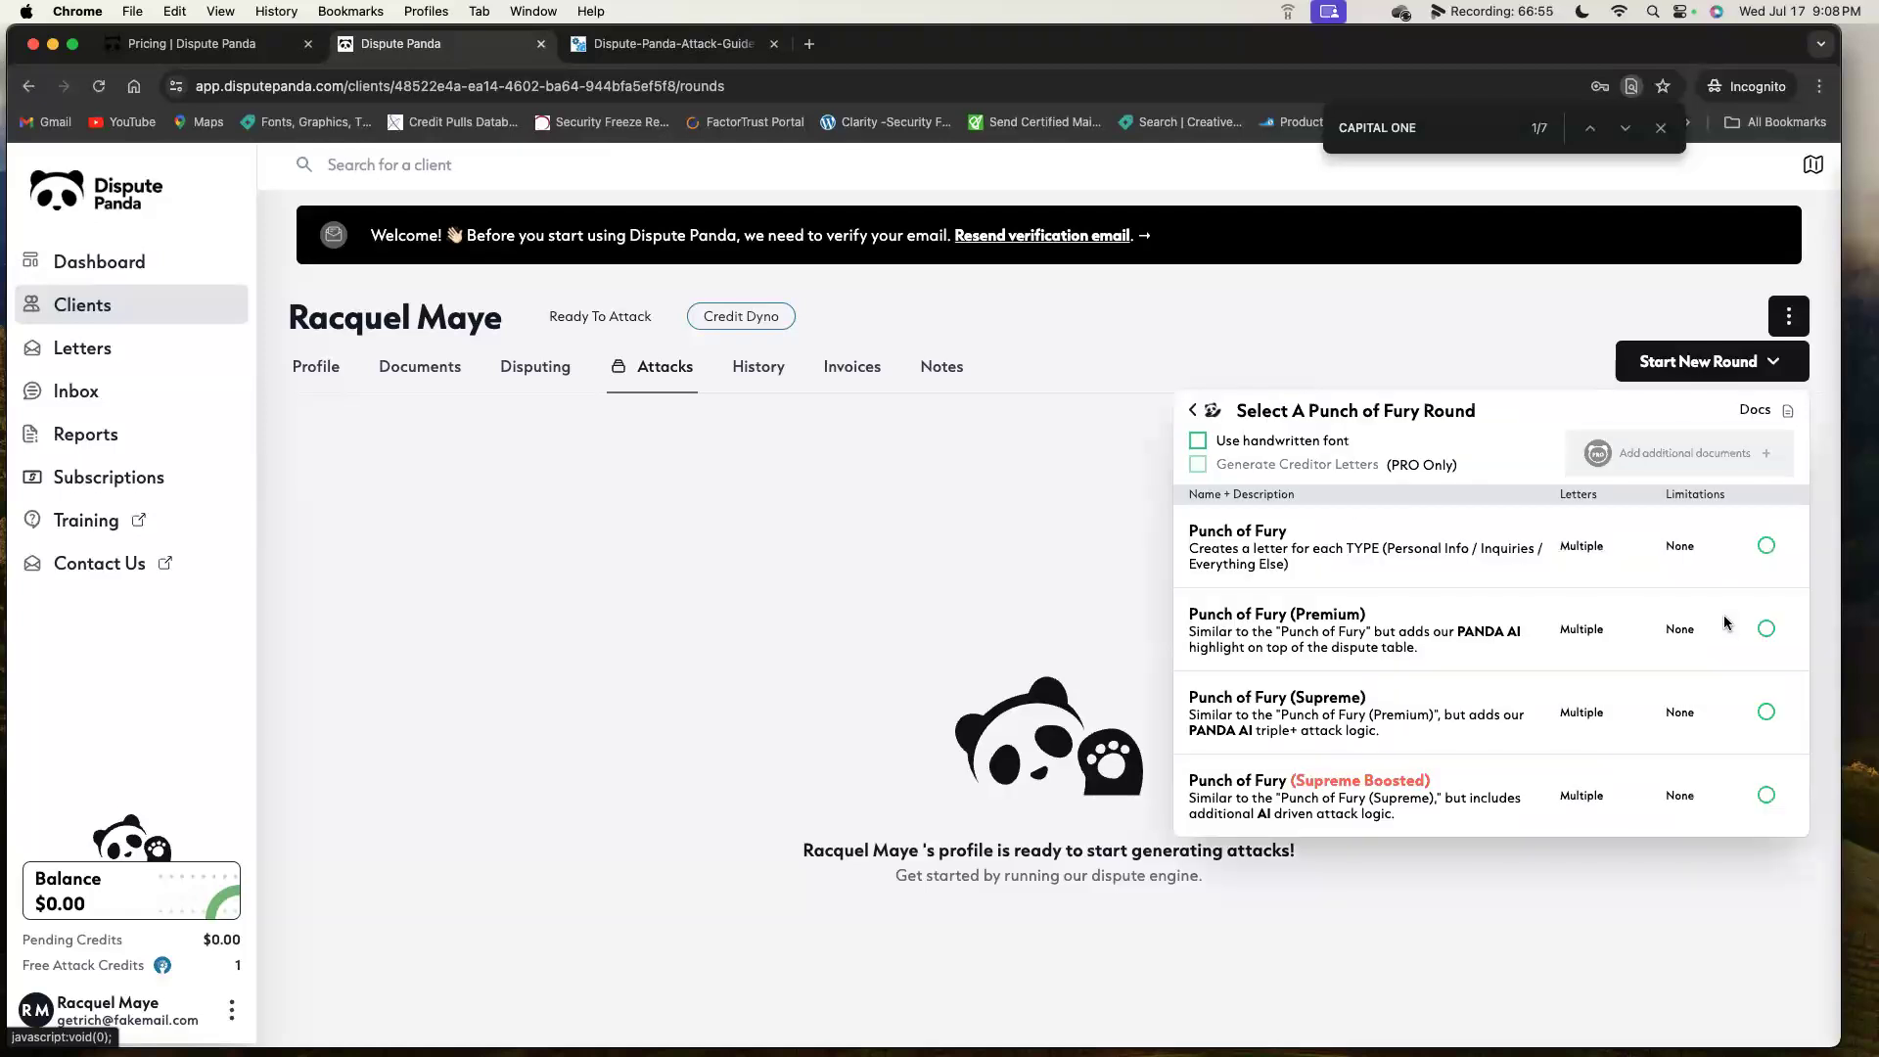
left_click(1193, 411)
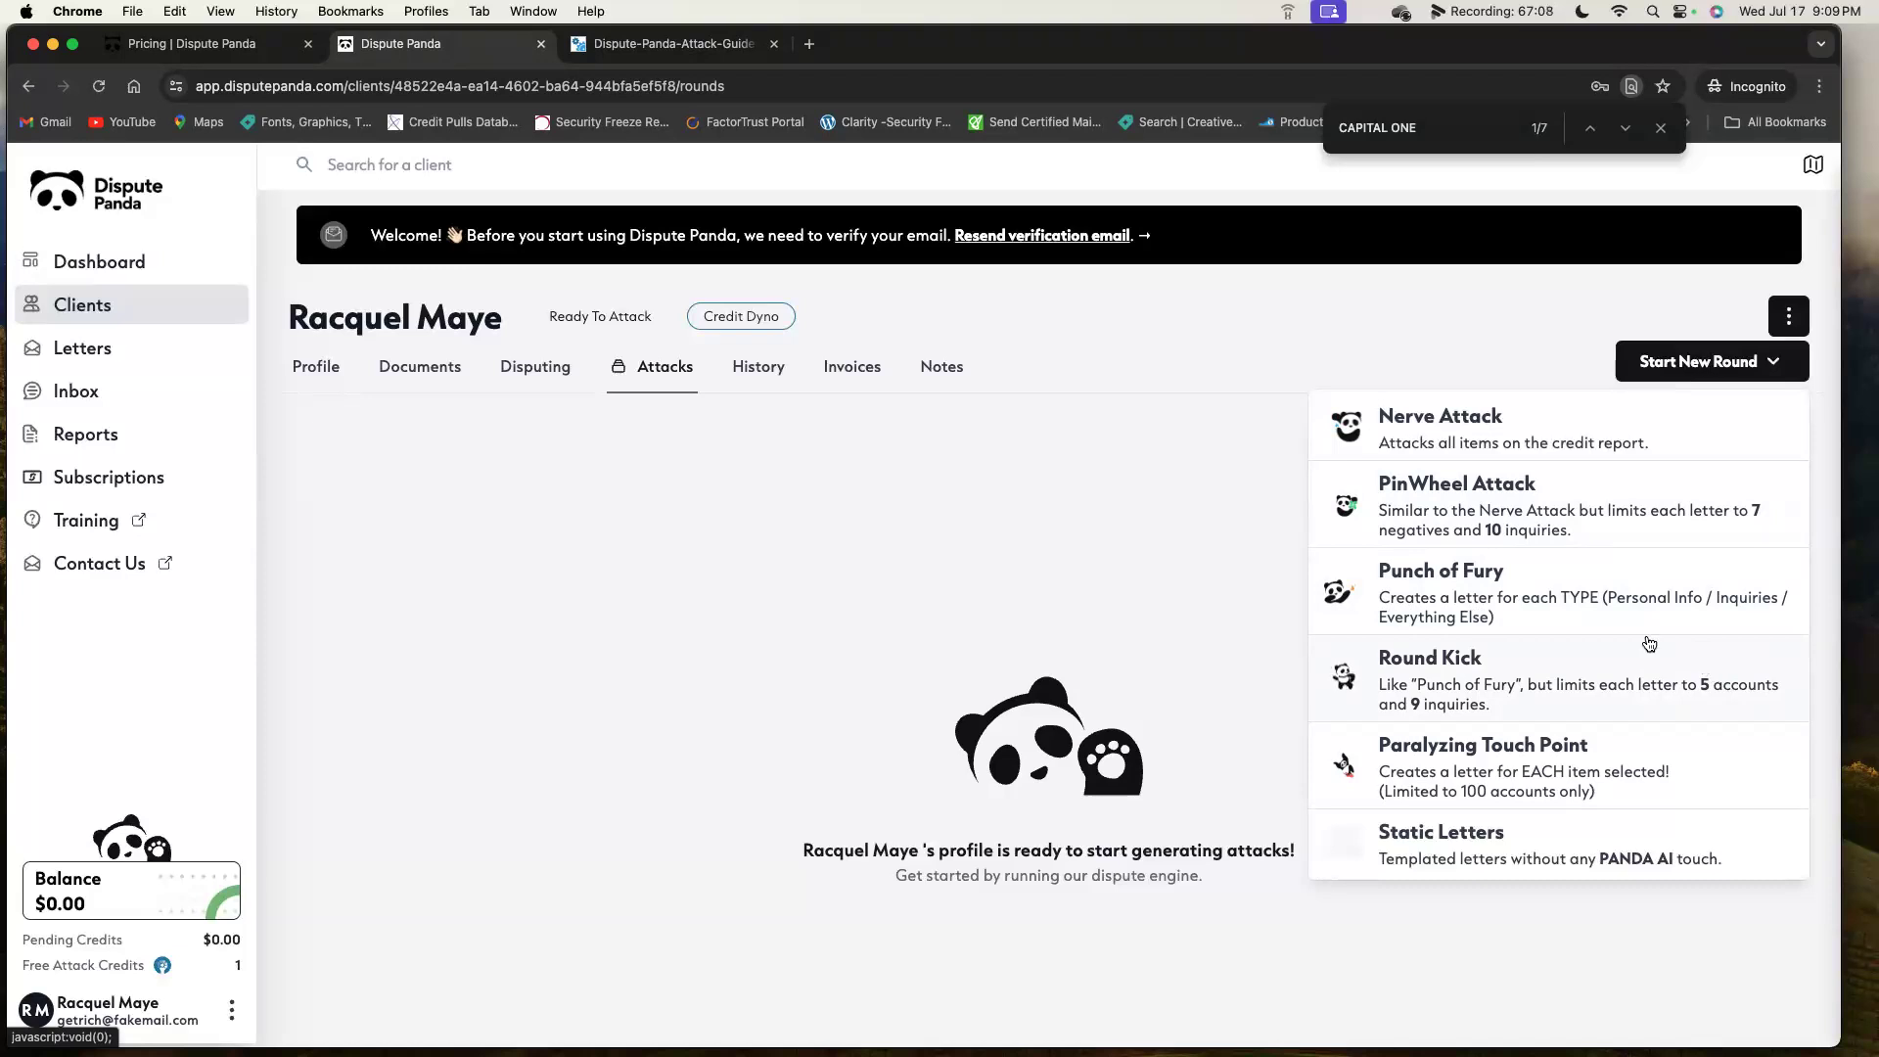
left_click(1543, 601)
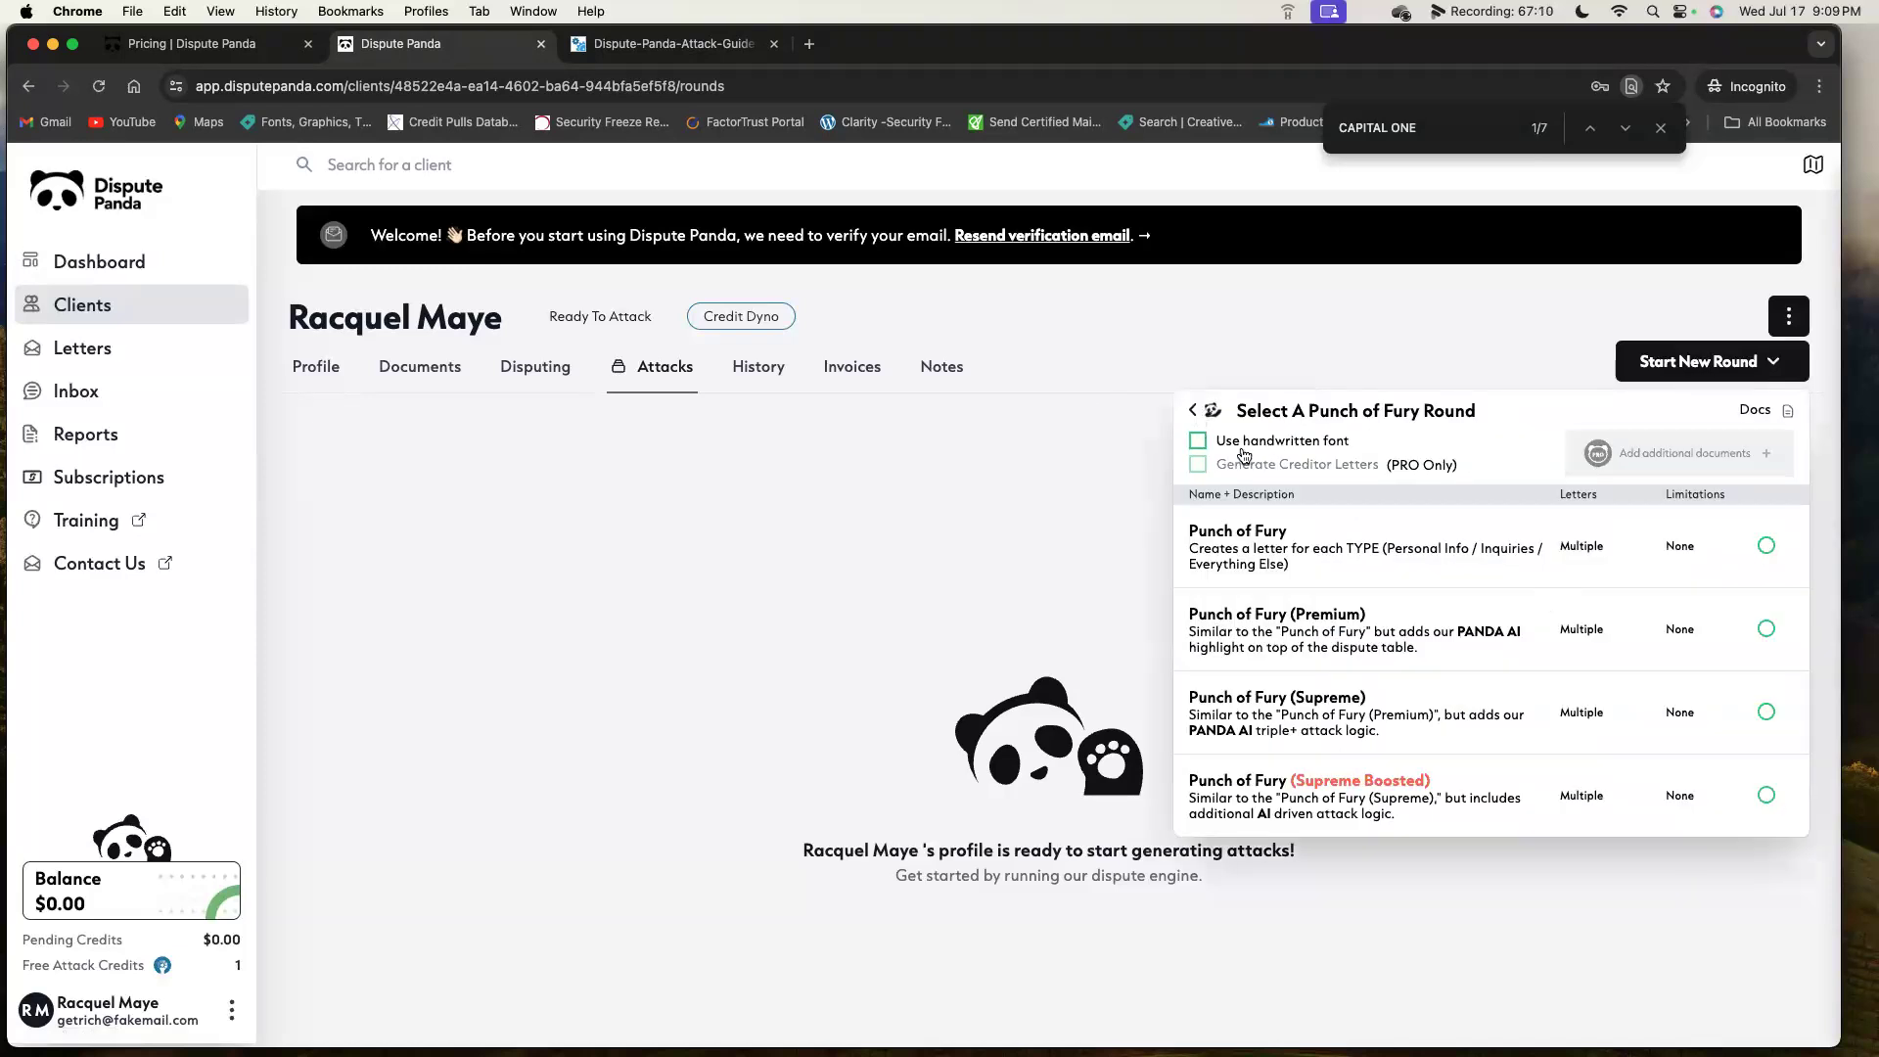
left_click(671, 43)
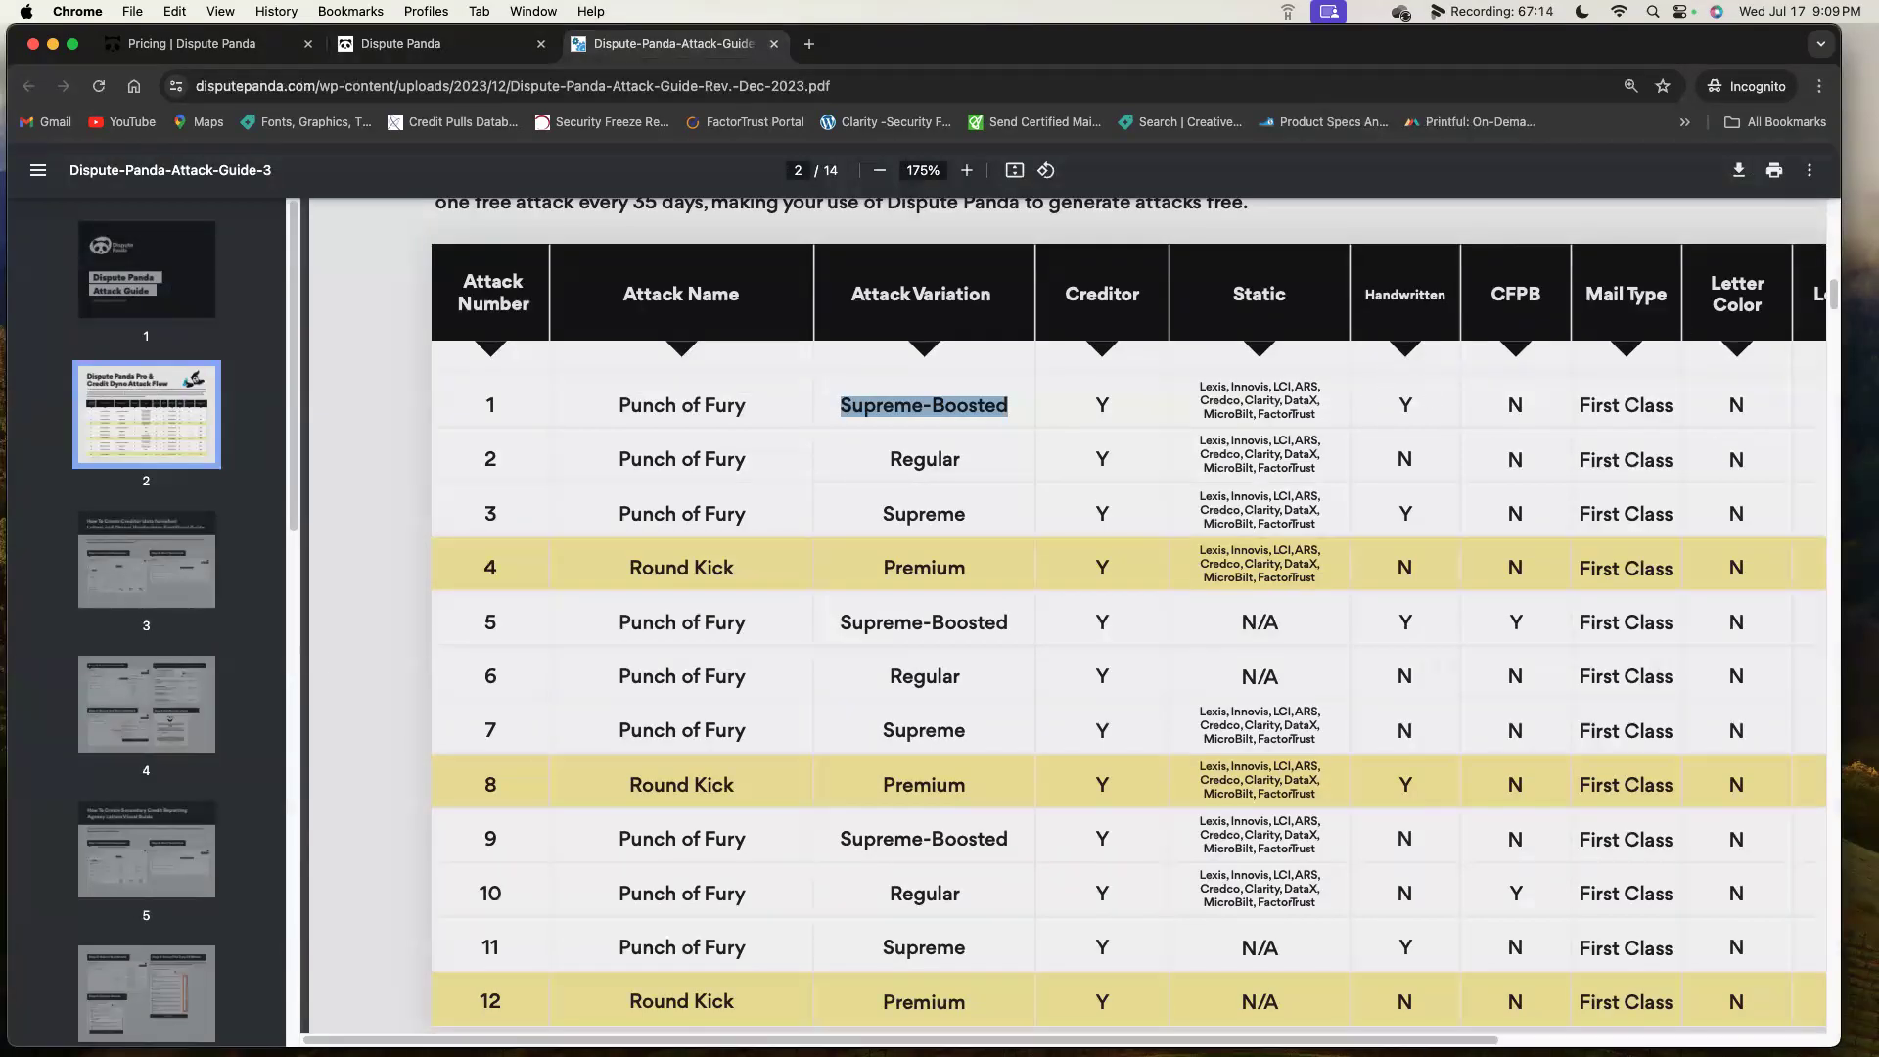
Scroll the attack table right to Letter Sides and Attack Frequency, then return to Dispute Panda.
scroll(1062, 617, "right", 5)
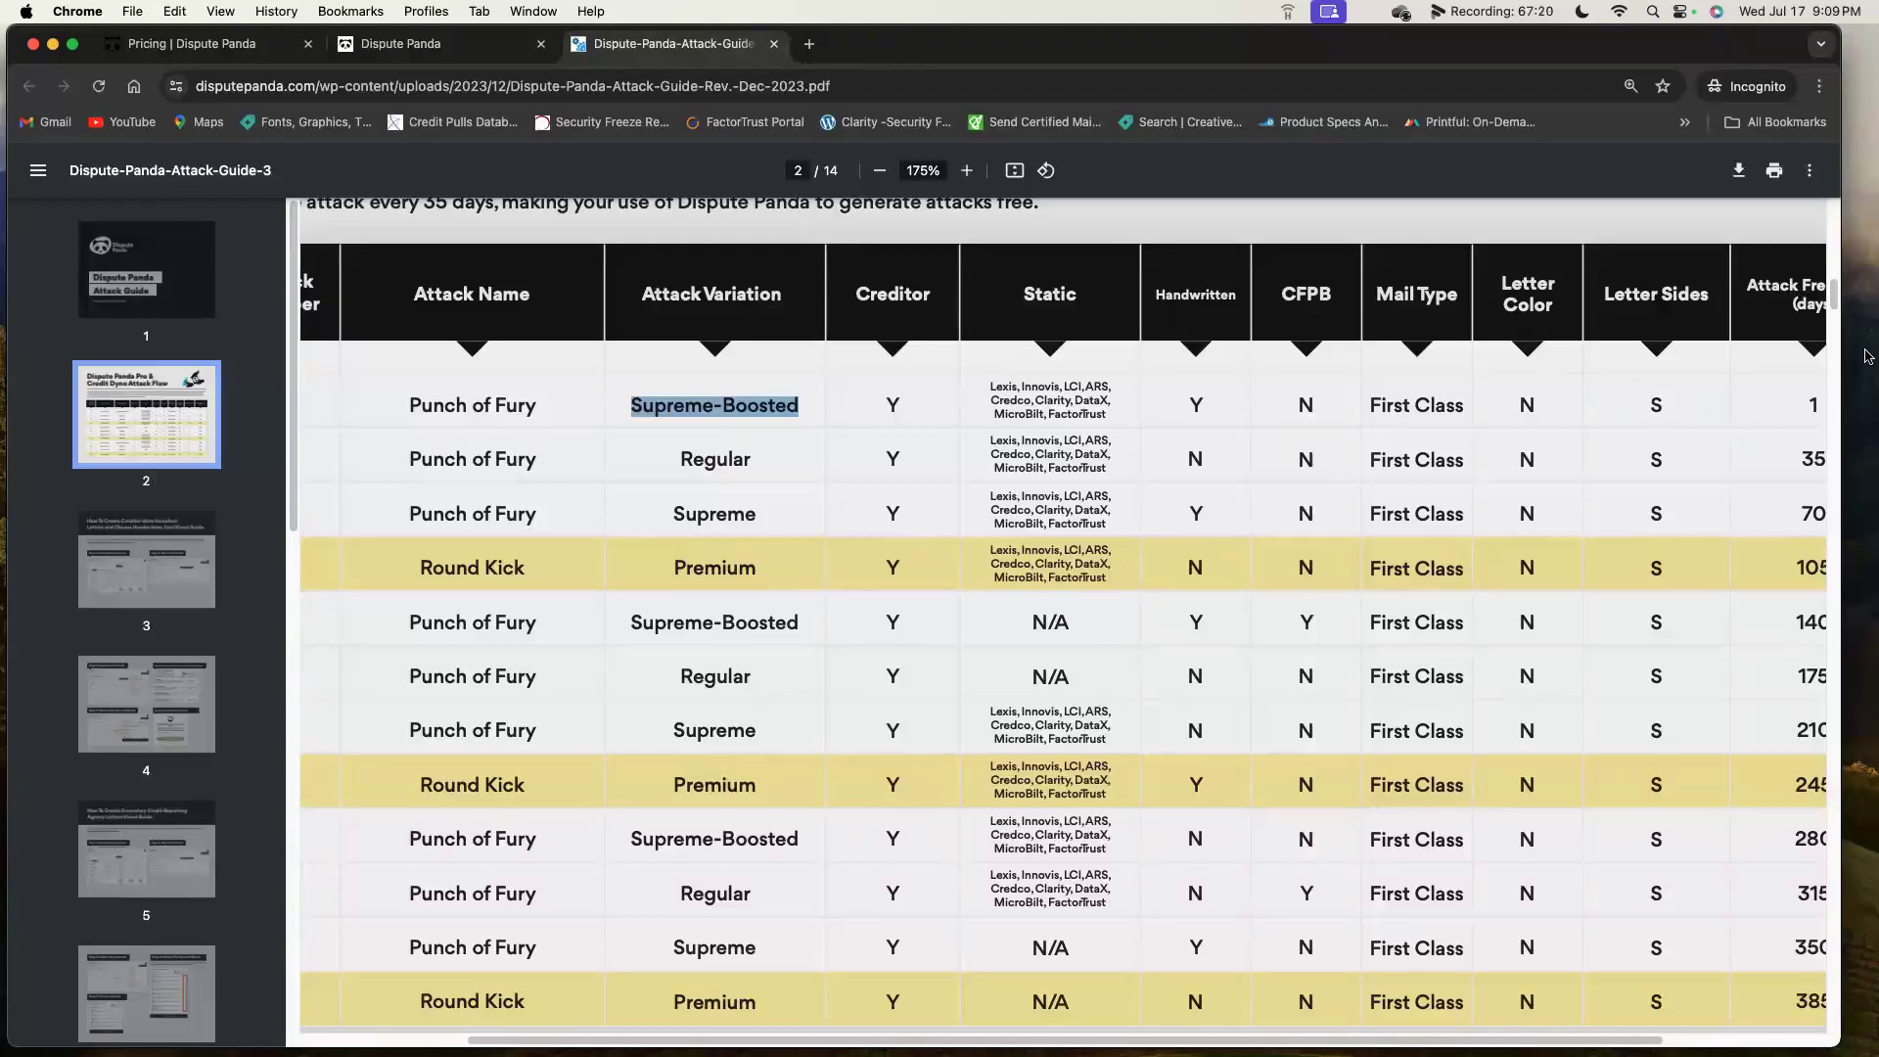
left_click(396, 43)
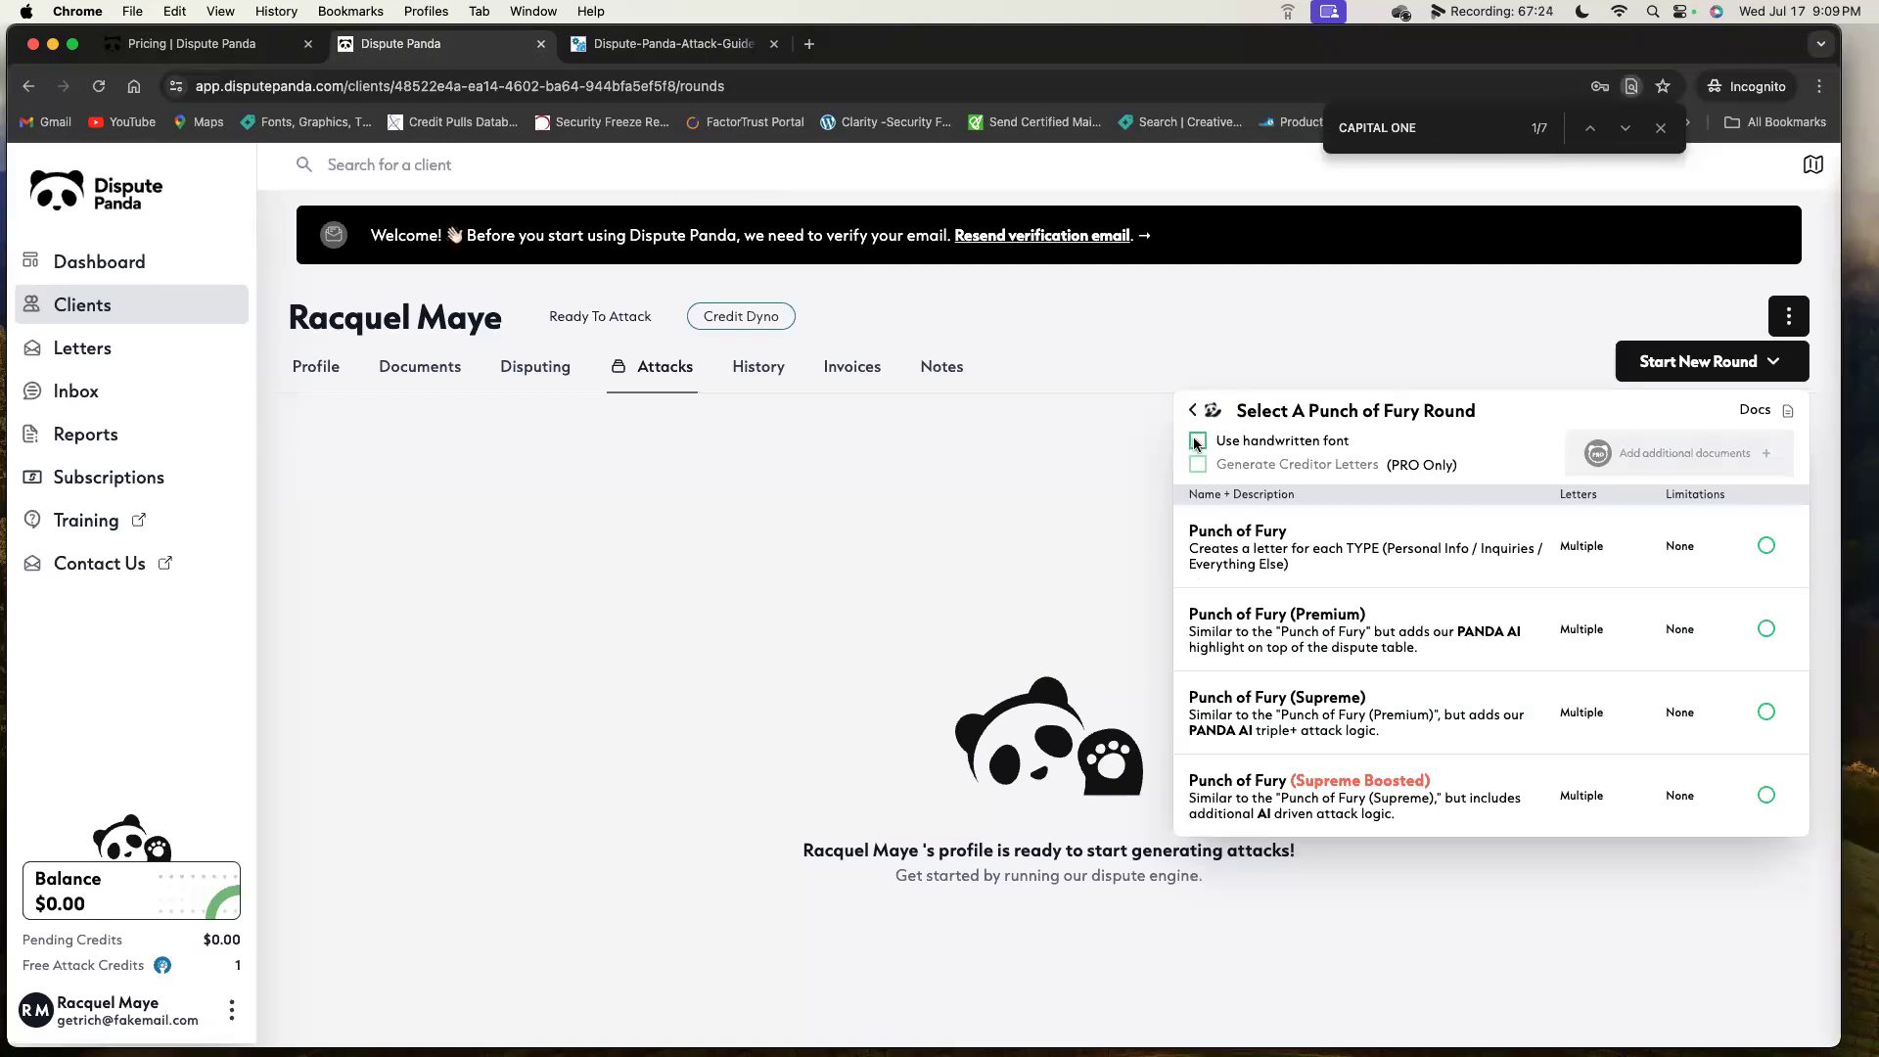
Start a handwritten-font Punch of Fury Supreme Boosted round, confirming with 'CONFIRM'.
left_click(1197, 442)
left_click(1768, 795)
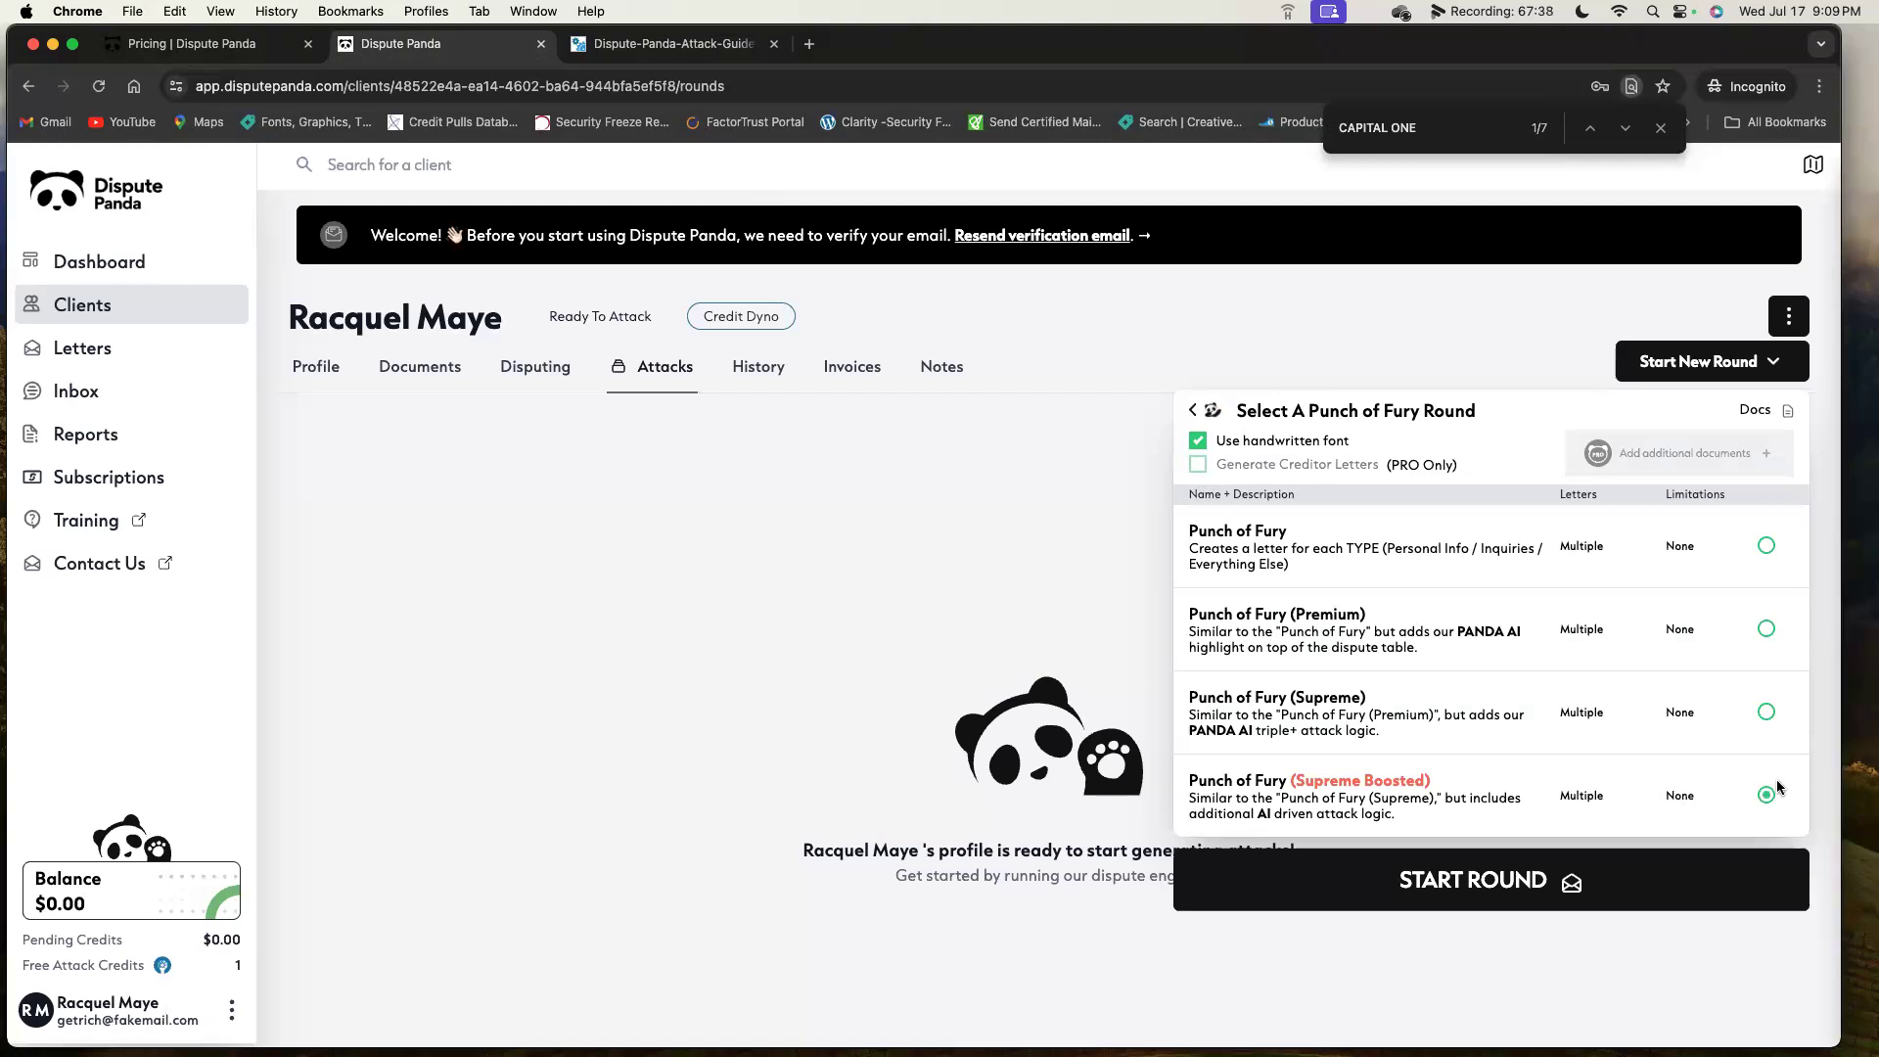
left_click(1600, 885)
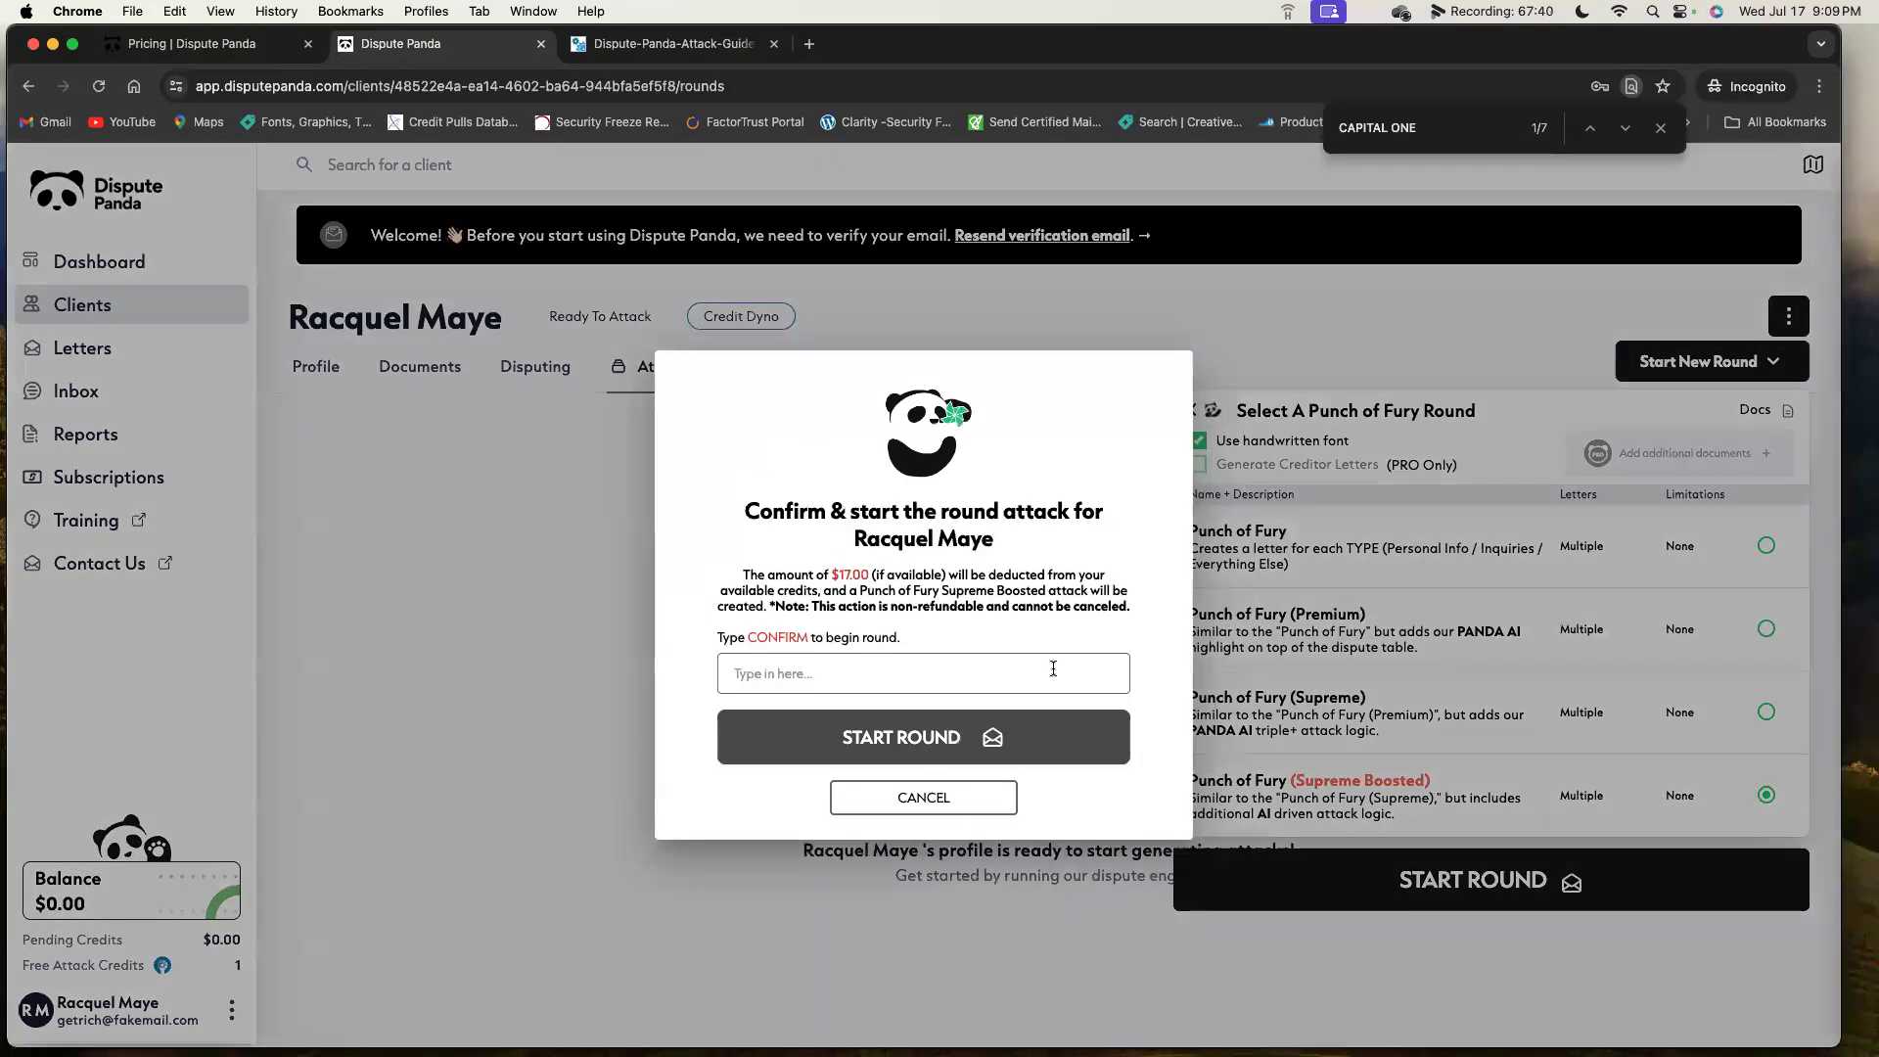
left_click(1073, 661)
type("CONFIRM")
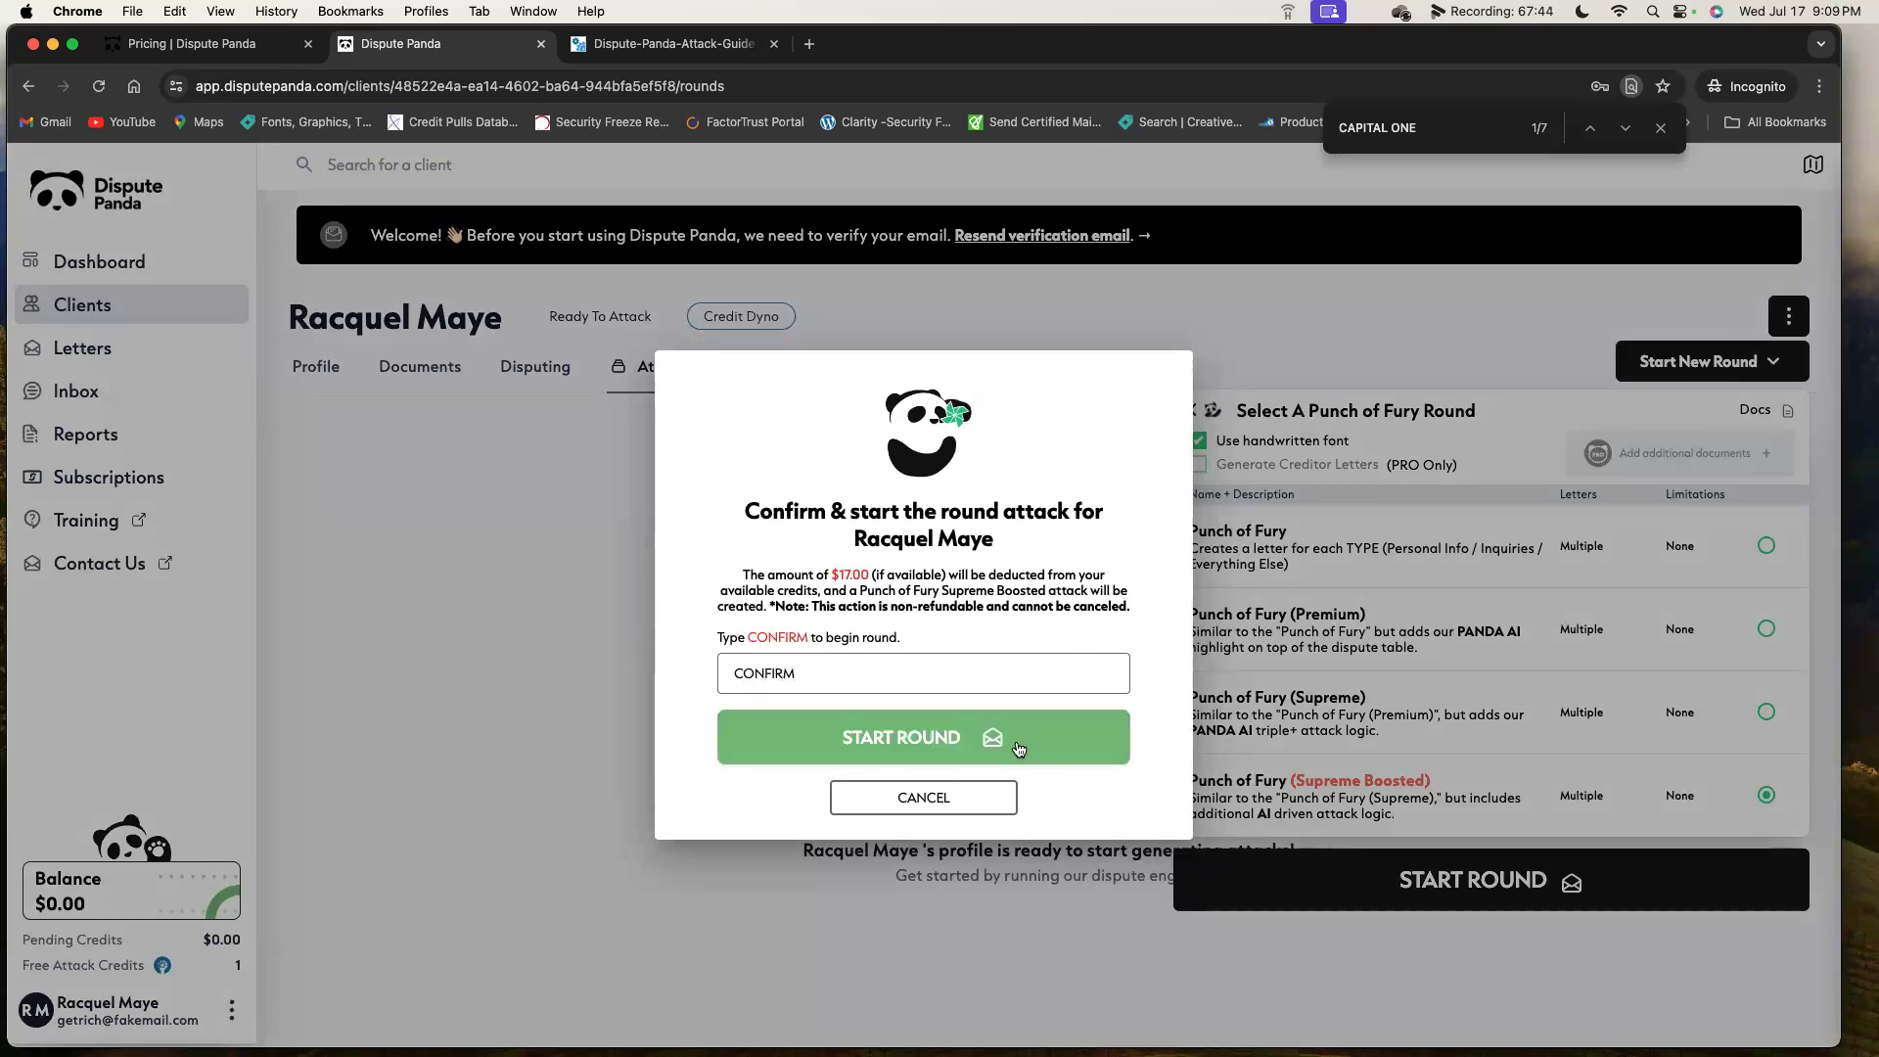
left_click(1018, 749)
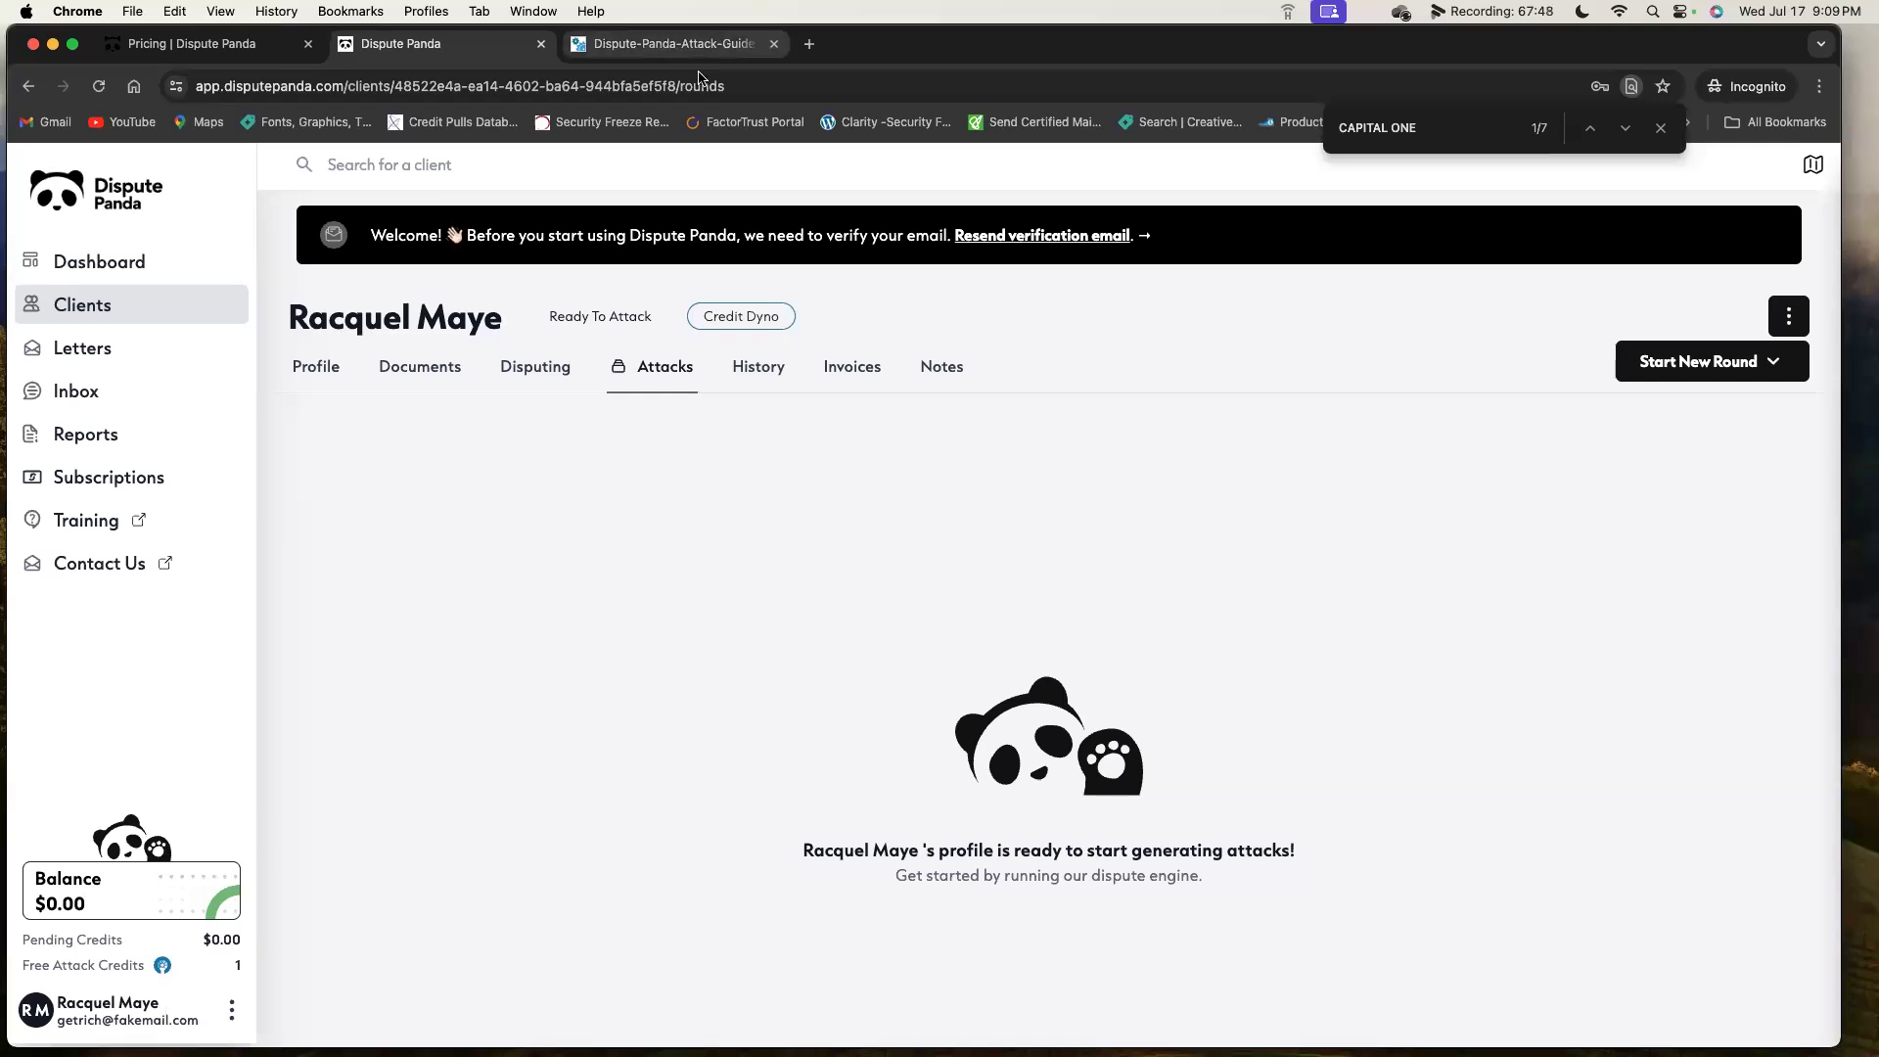
left_click(685, 44)
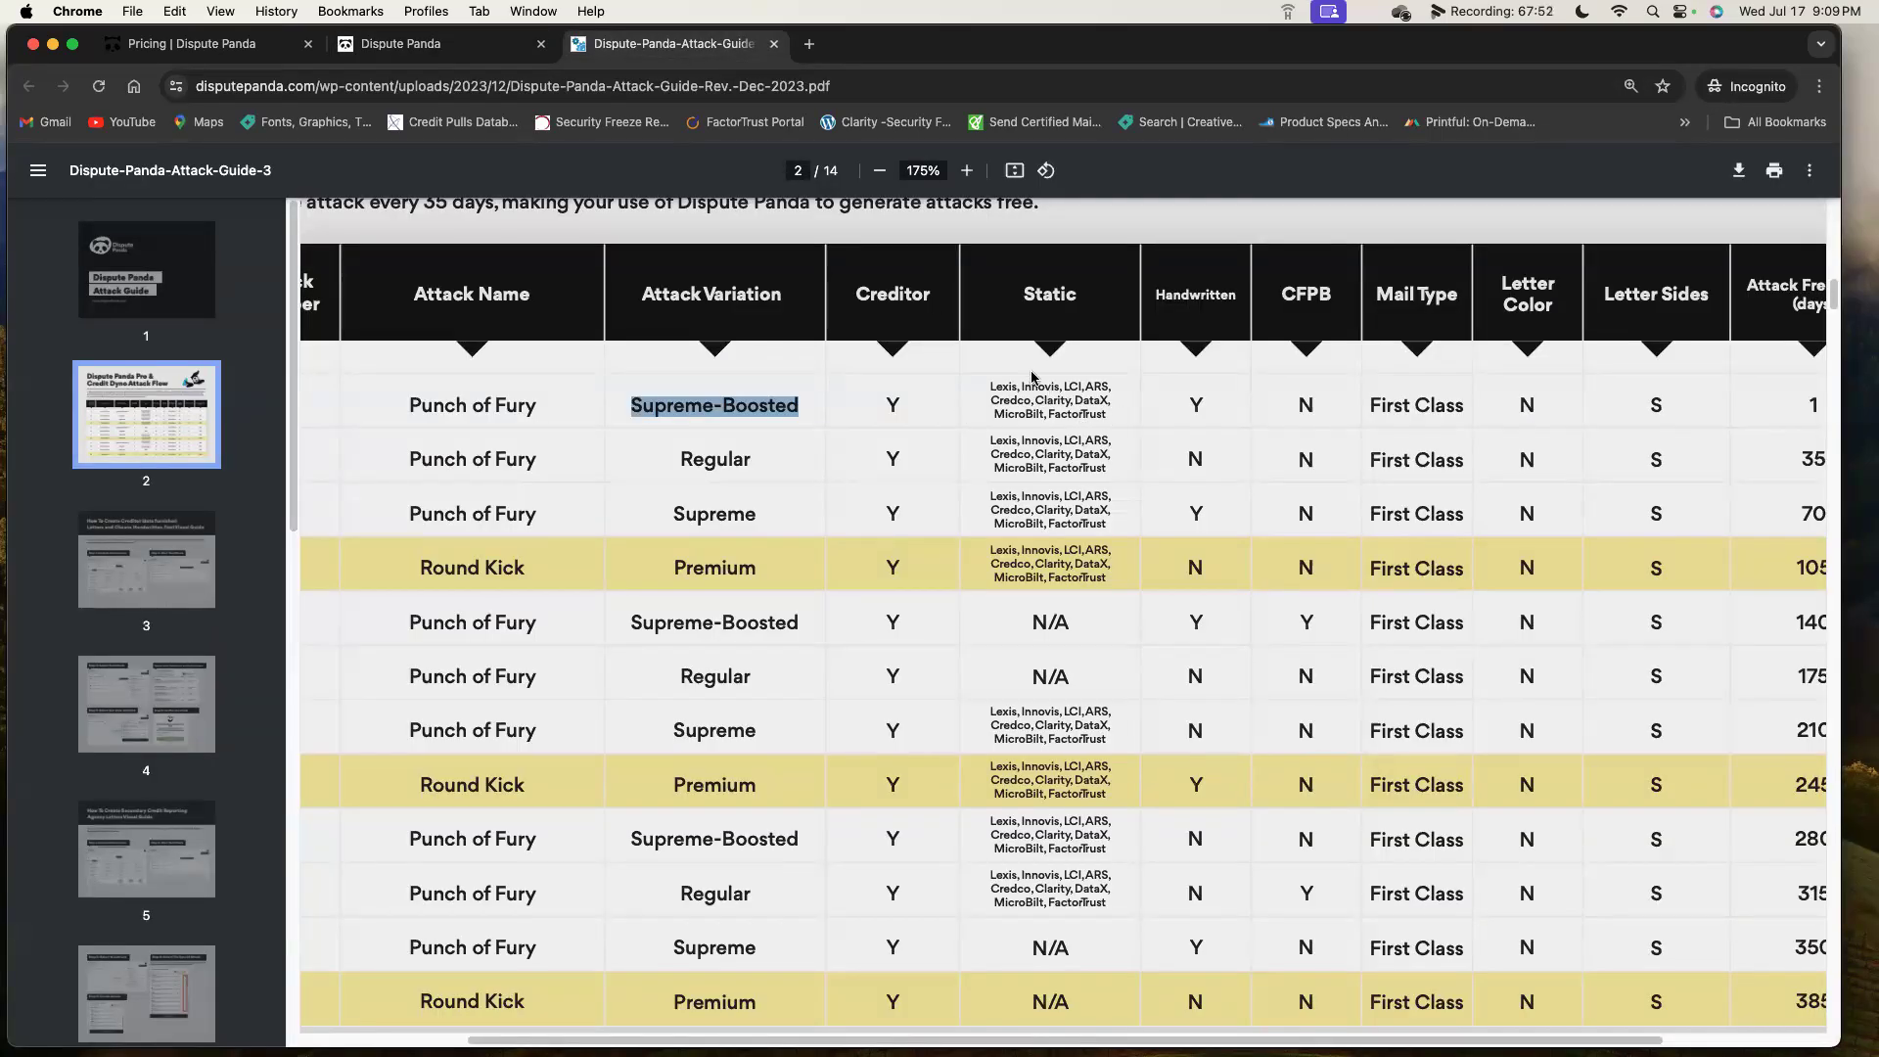
left_click(460, 44)
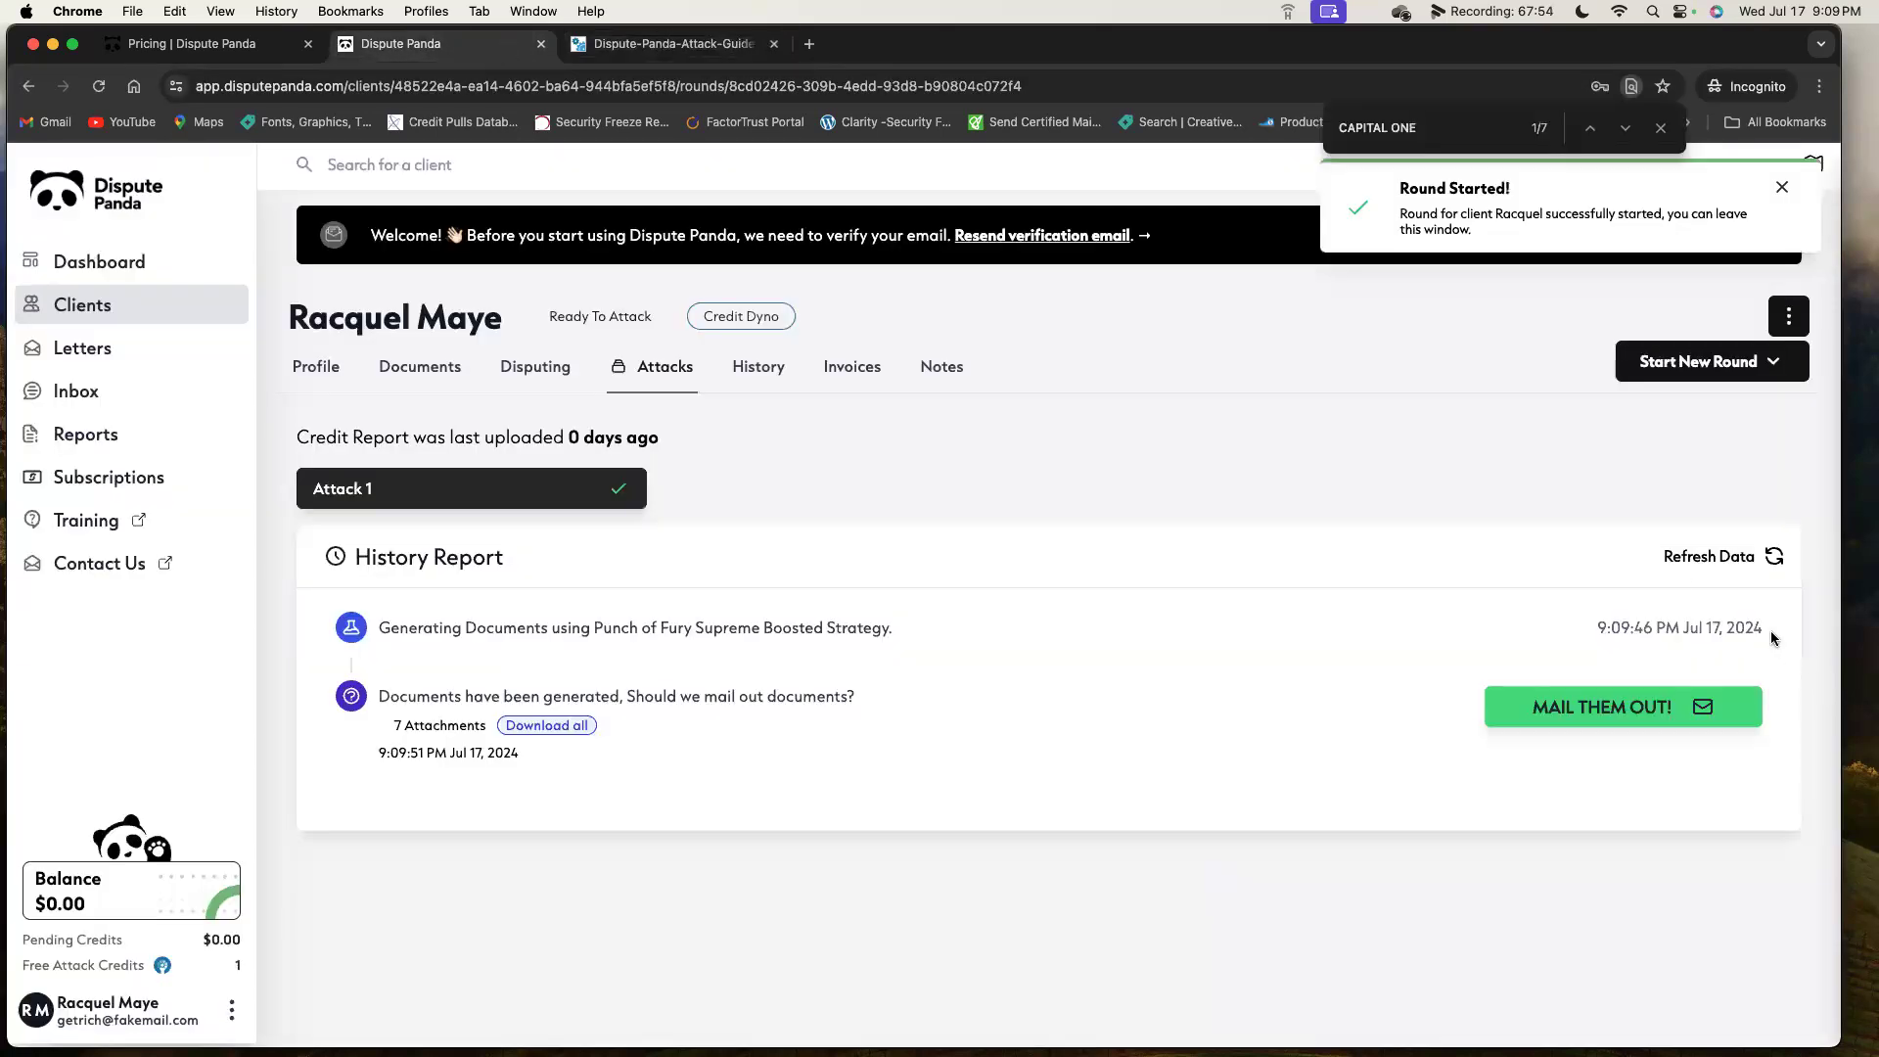
Open the static letter templates with the handwritten font enabled.
left_click(1773, 362)
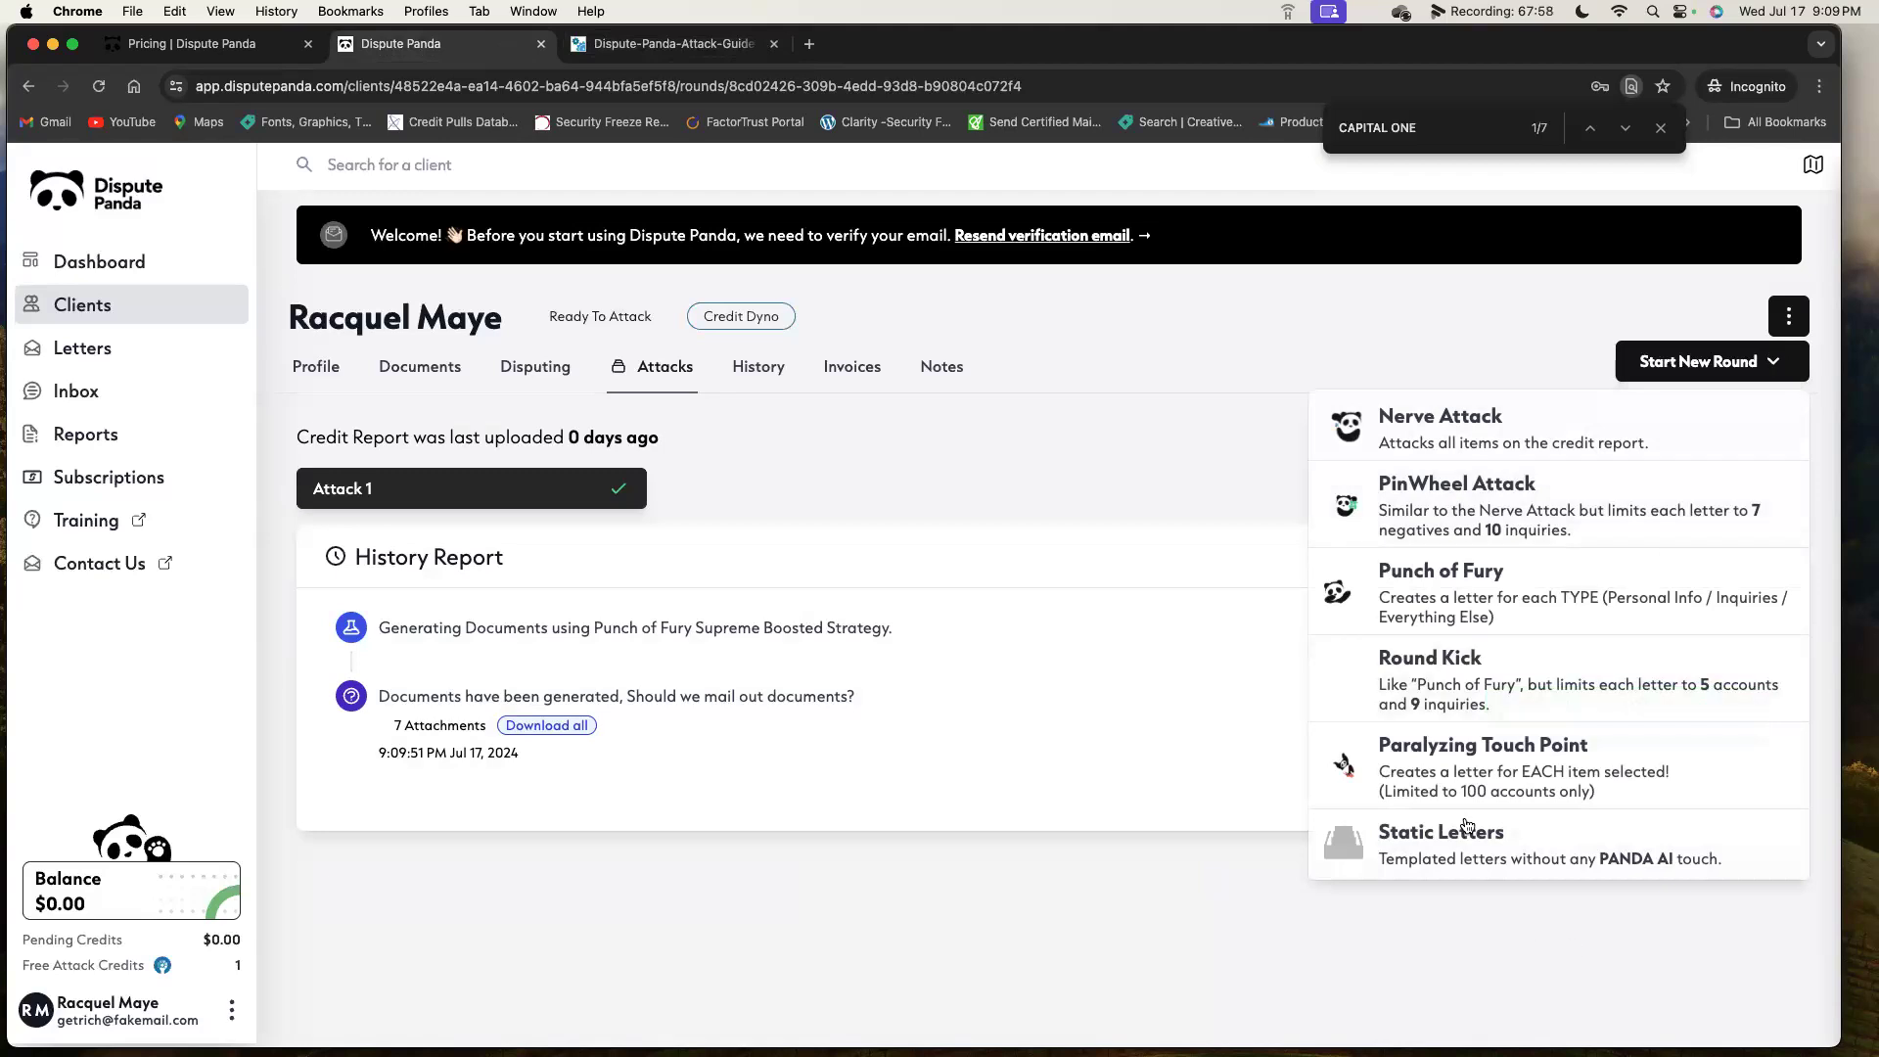
left_click(1444, 849)
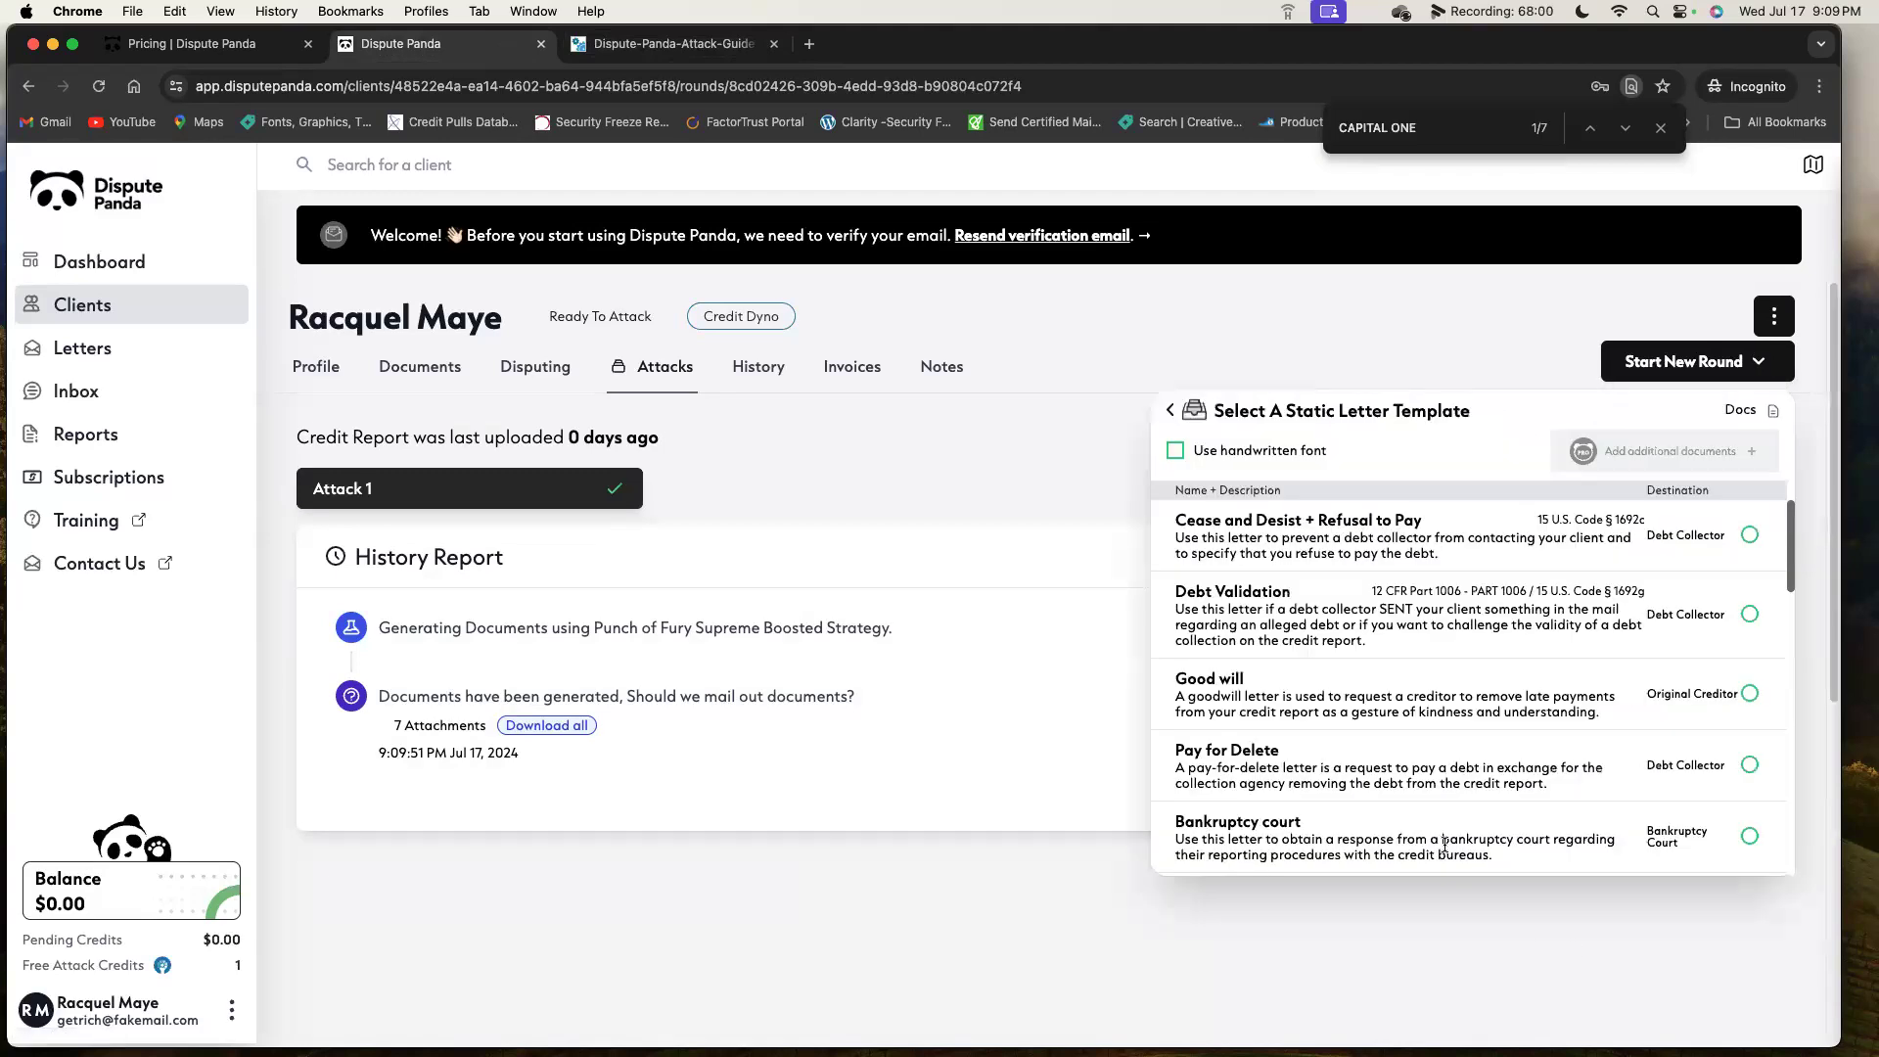
left_click(1175, 453)
Select the FactorTrust, MicroBilt, DataX, Clarity, Credco and ARS letter templates.
scroll(1556, 709, "down", 15)
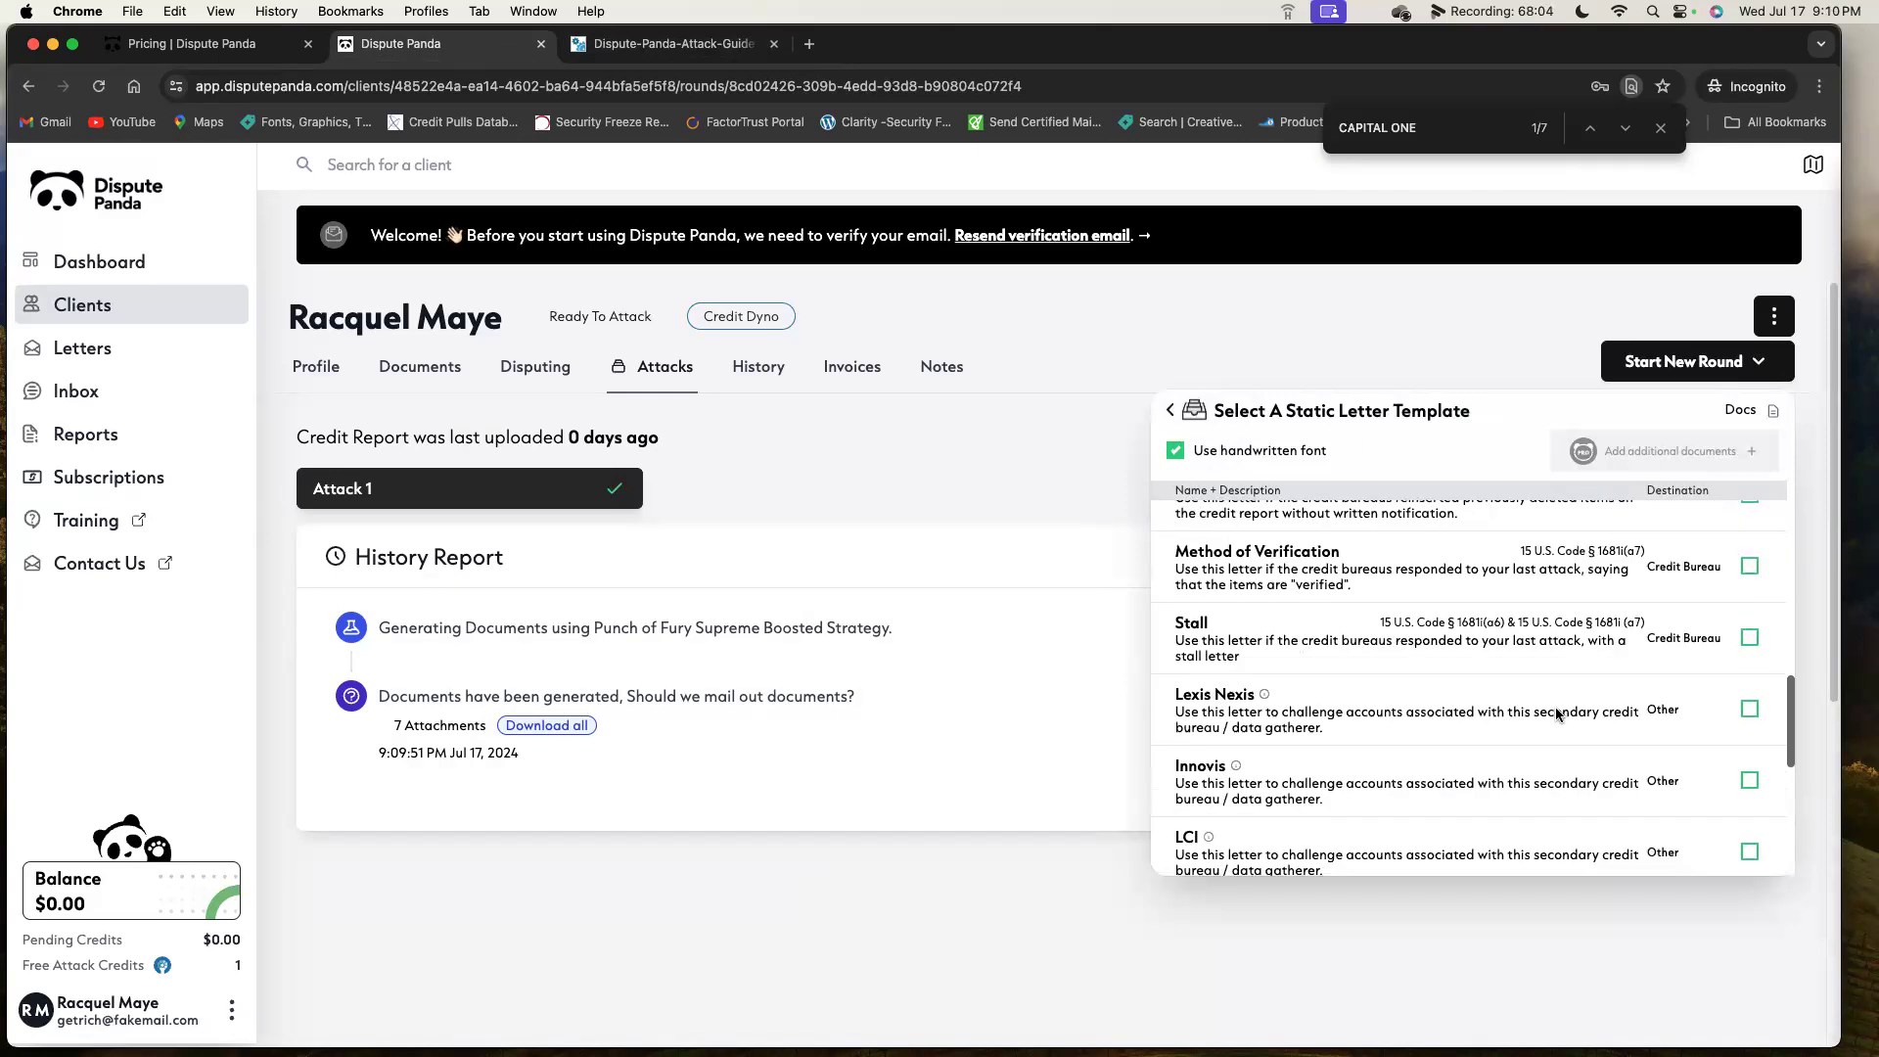
left_click(1752, 846)
left_click(1765, 682)
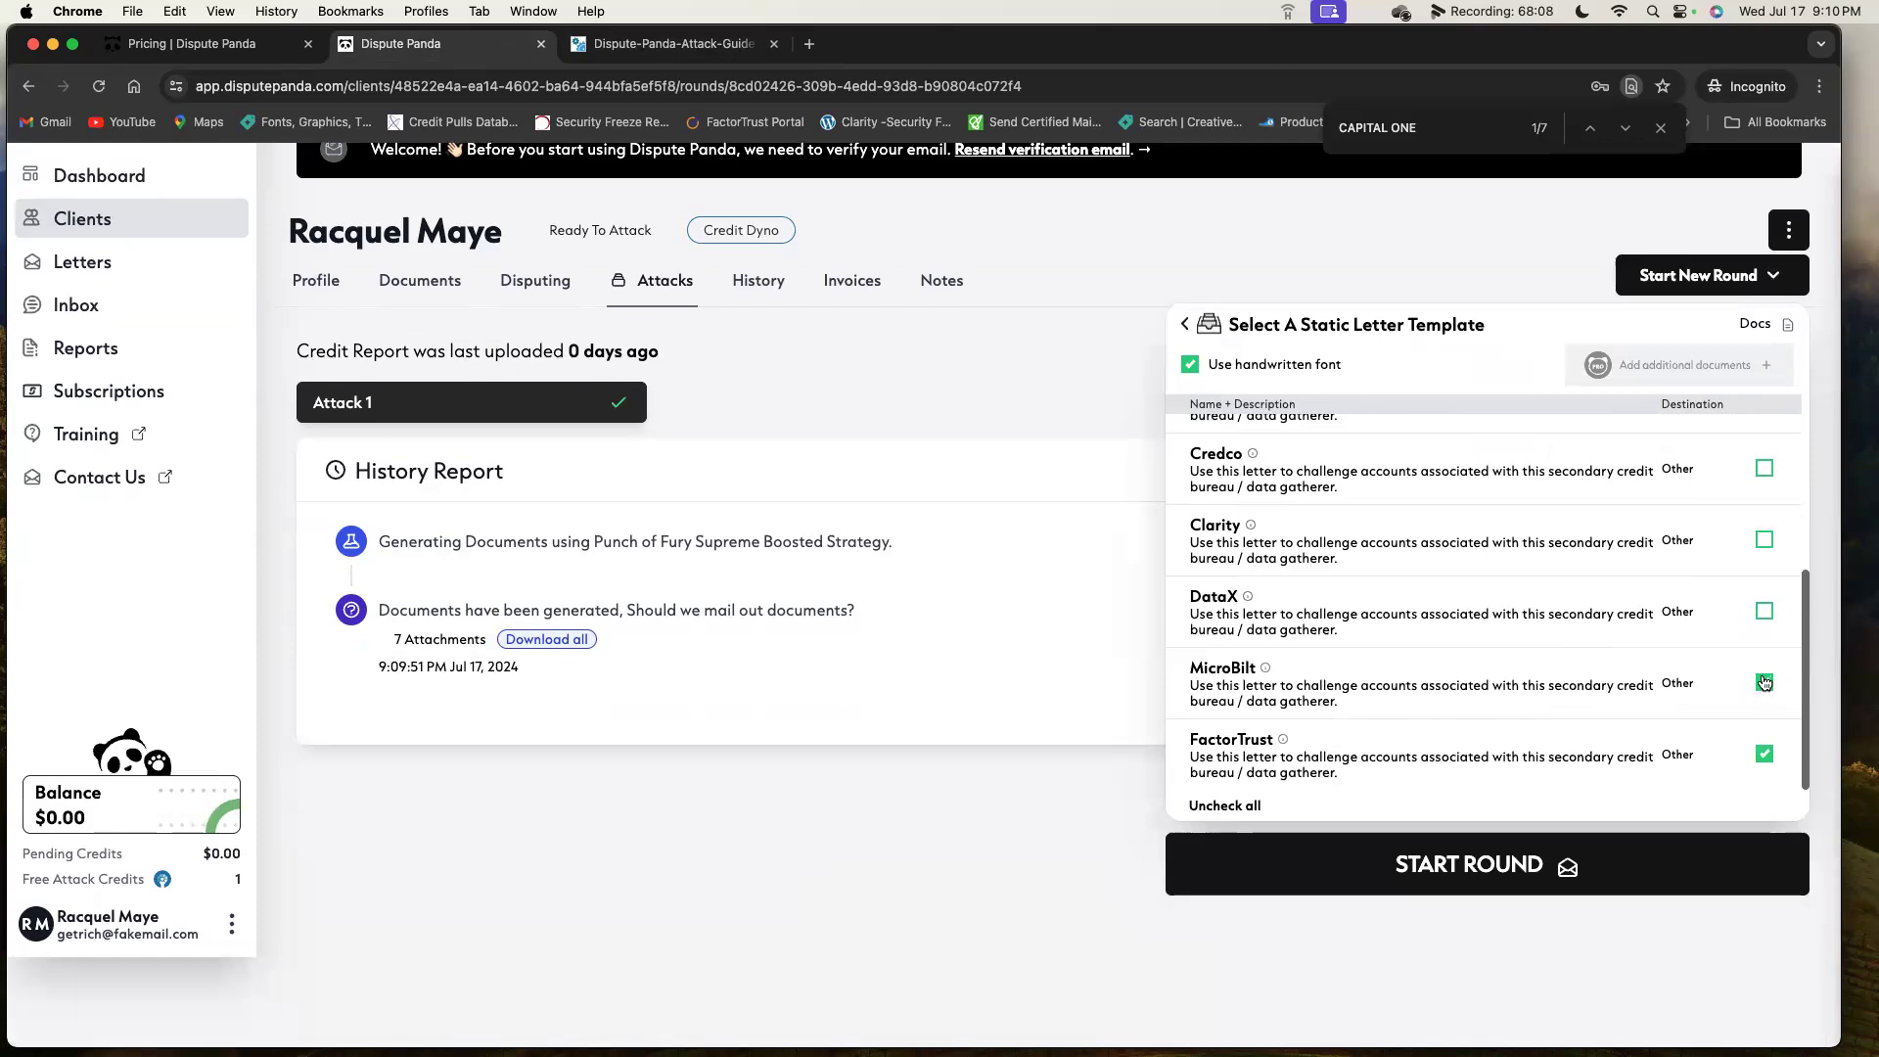
left_click(1765, 611)
scroll(1763, 621, "up", 3)
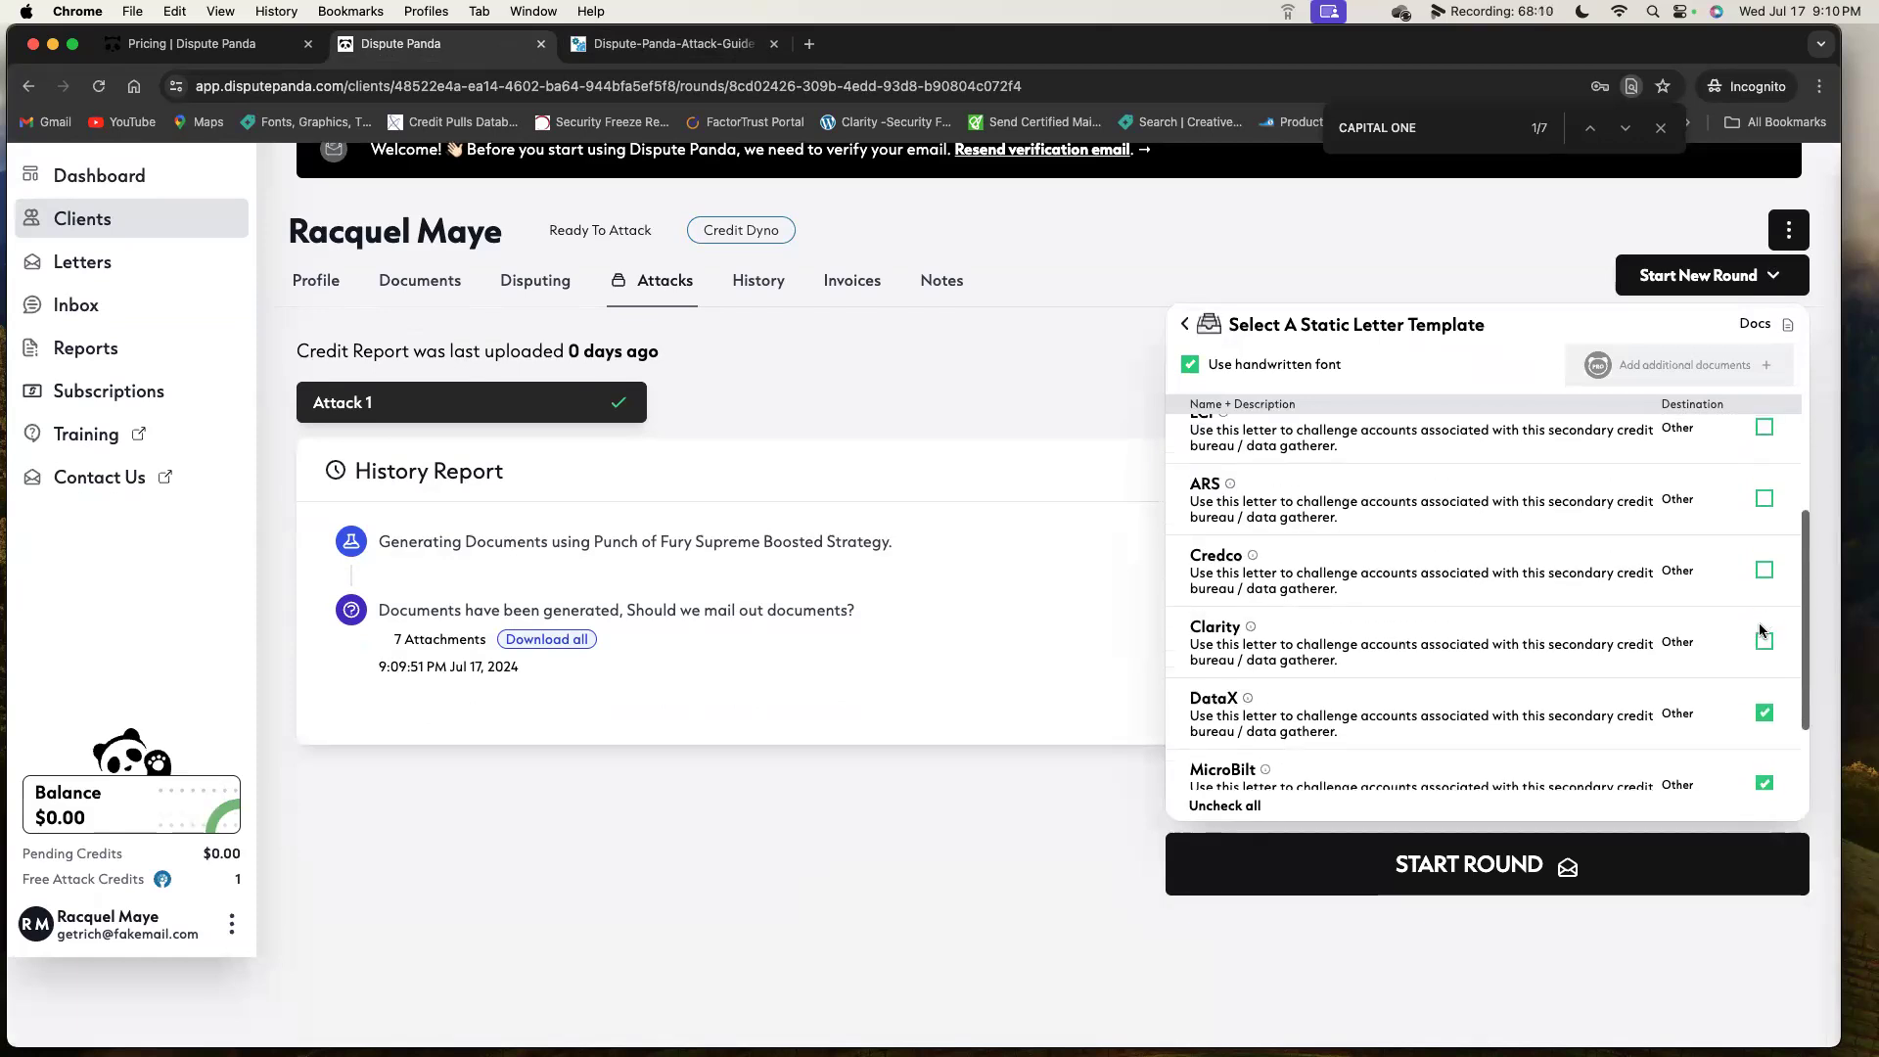
left_click(1764, 638)
left_click(1764, 570)
left_click(1762, 501)
Add the LCI, Innovis and Lexis Nexis templates and start the static letter round.
scroll(1742, 519, "up", 3)
left_click(1767, 524)
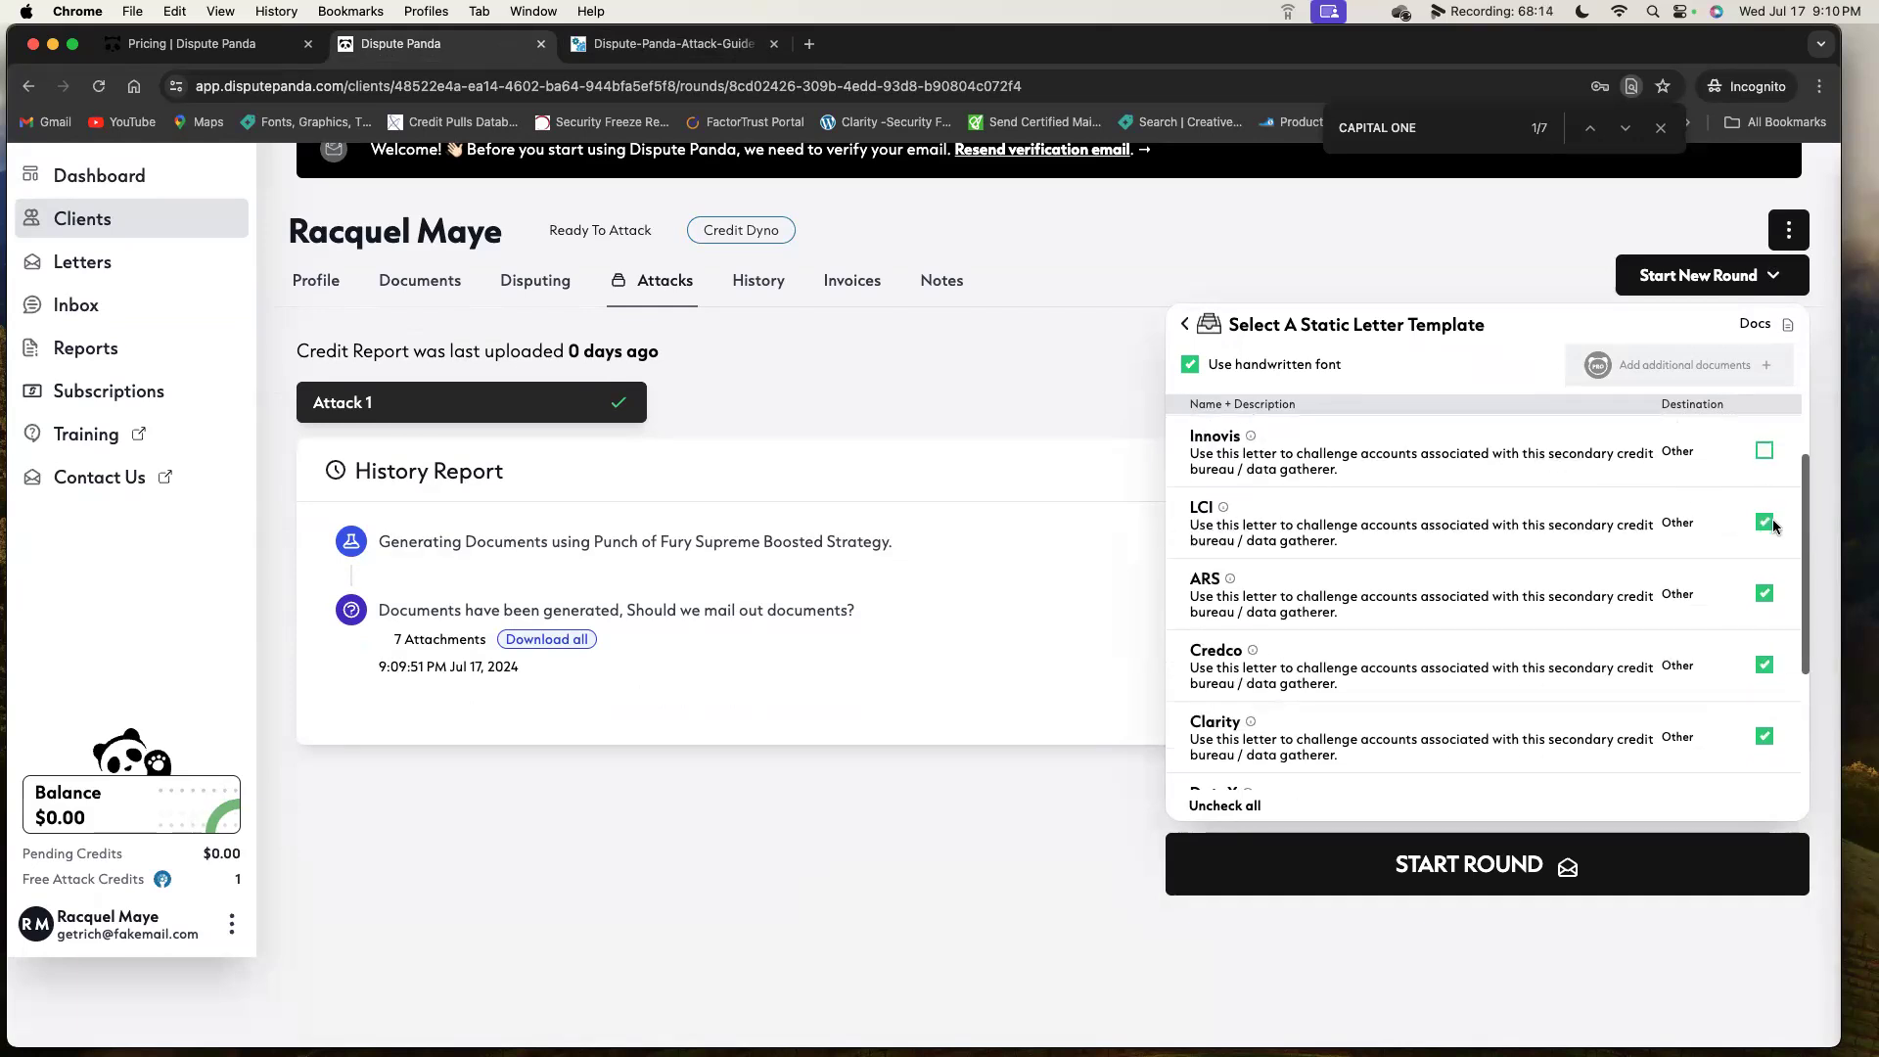
left_click(1764, 452)
scroll(1758, 469, "up", 2)
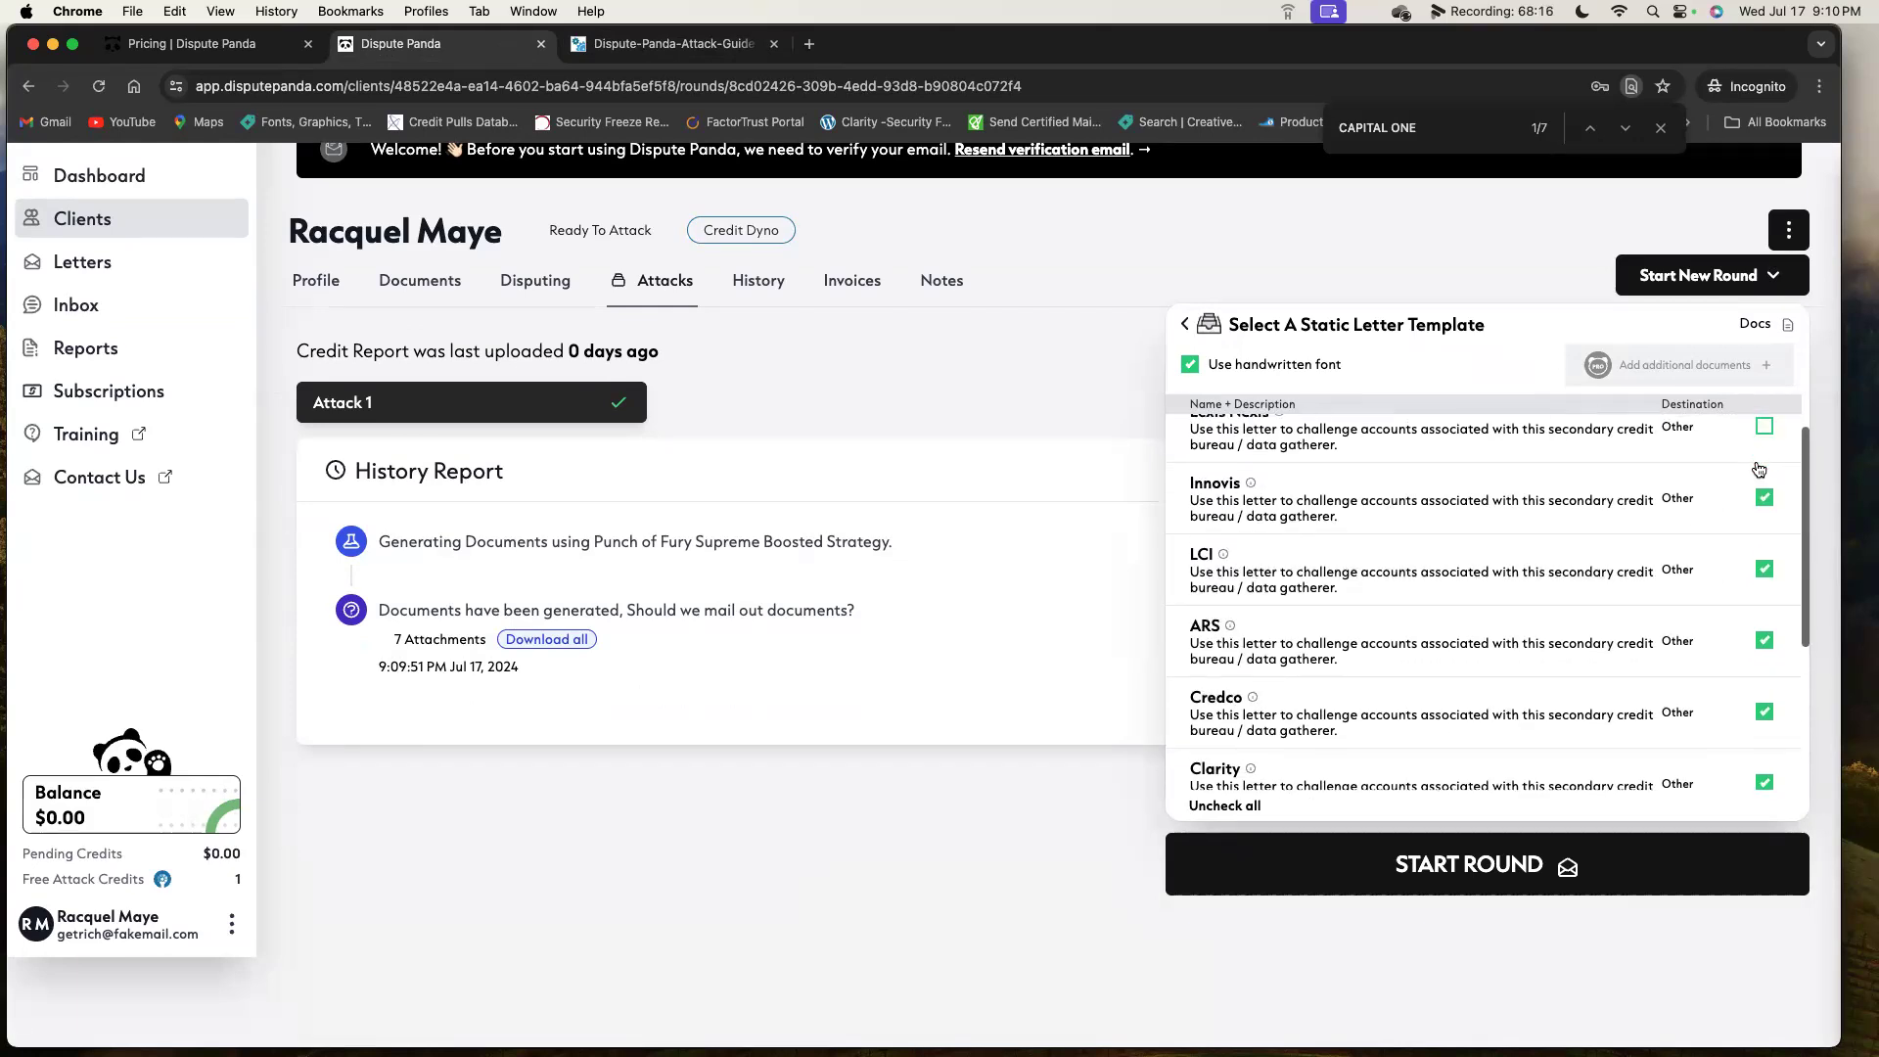
left_click(1764, 450)
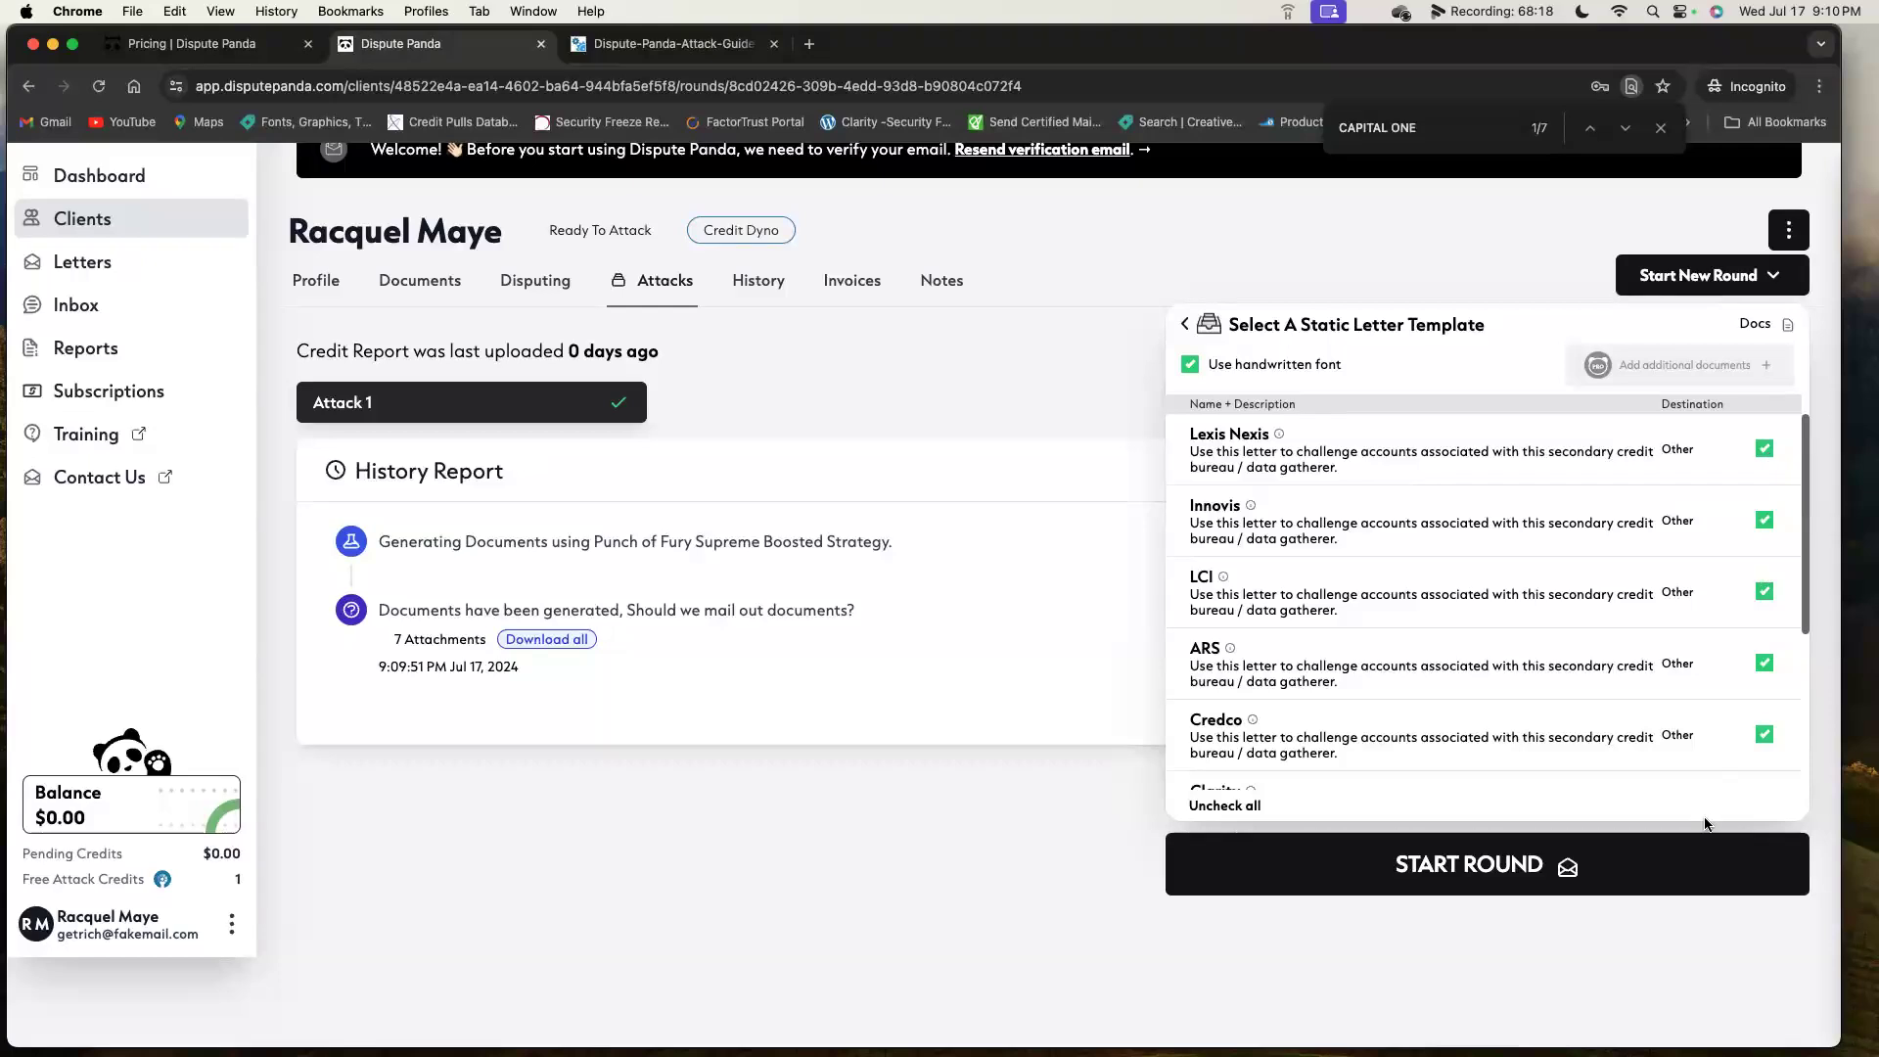
left_click(1546, 885)
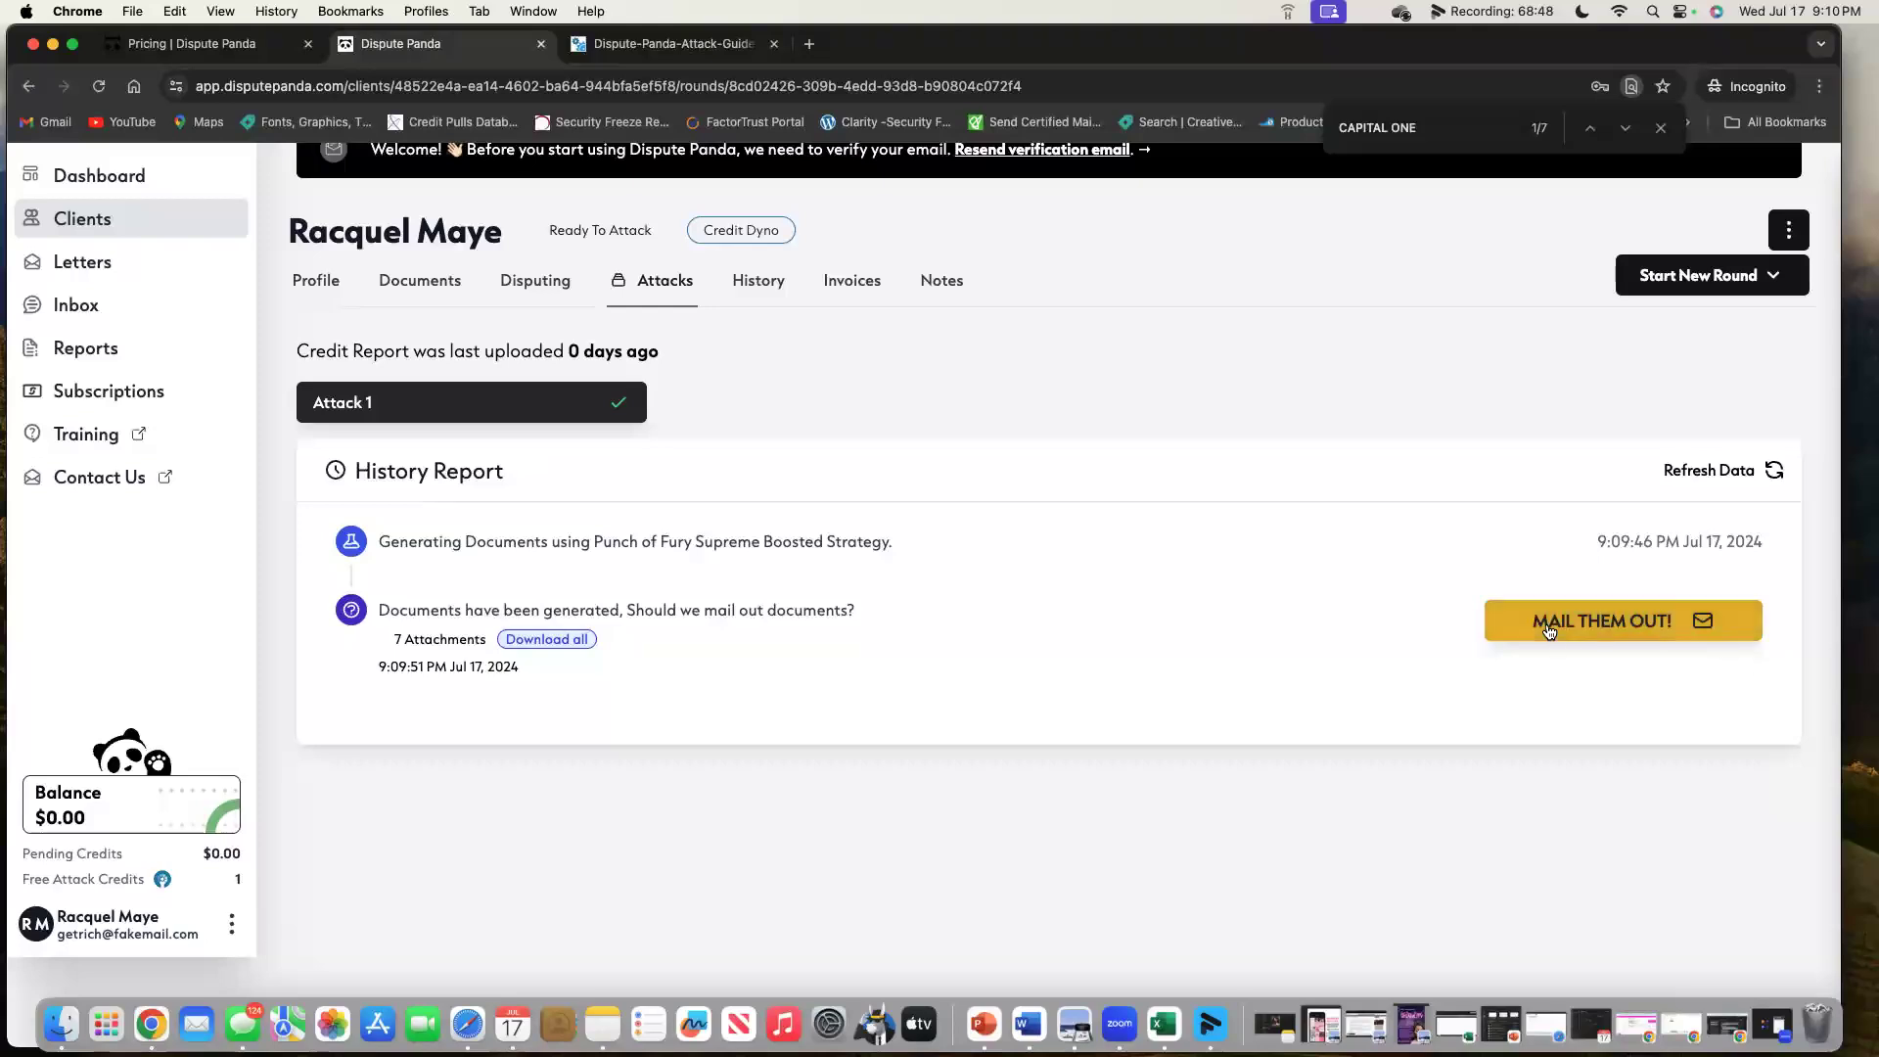
Choose MAIL THEM OUT! for the 7 generated attachments.
left_click(1622, 618)
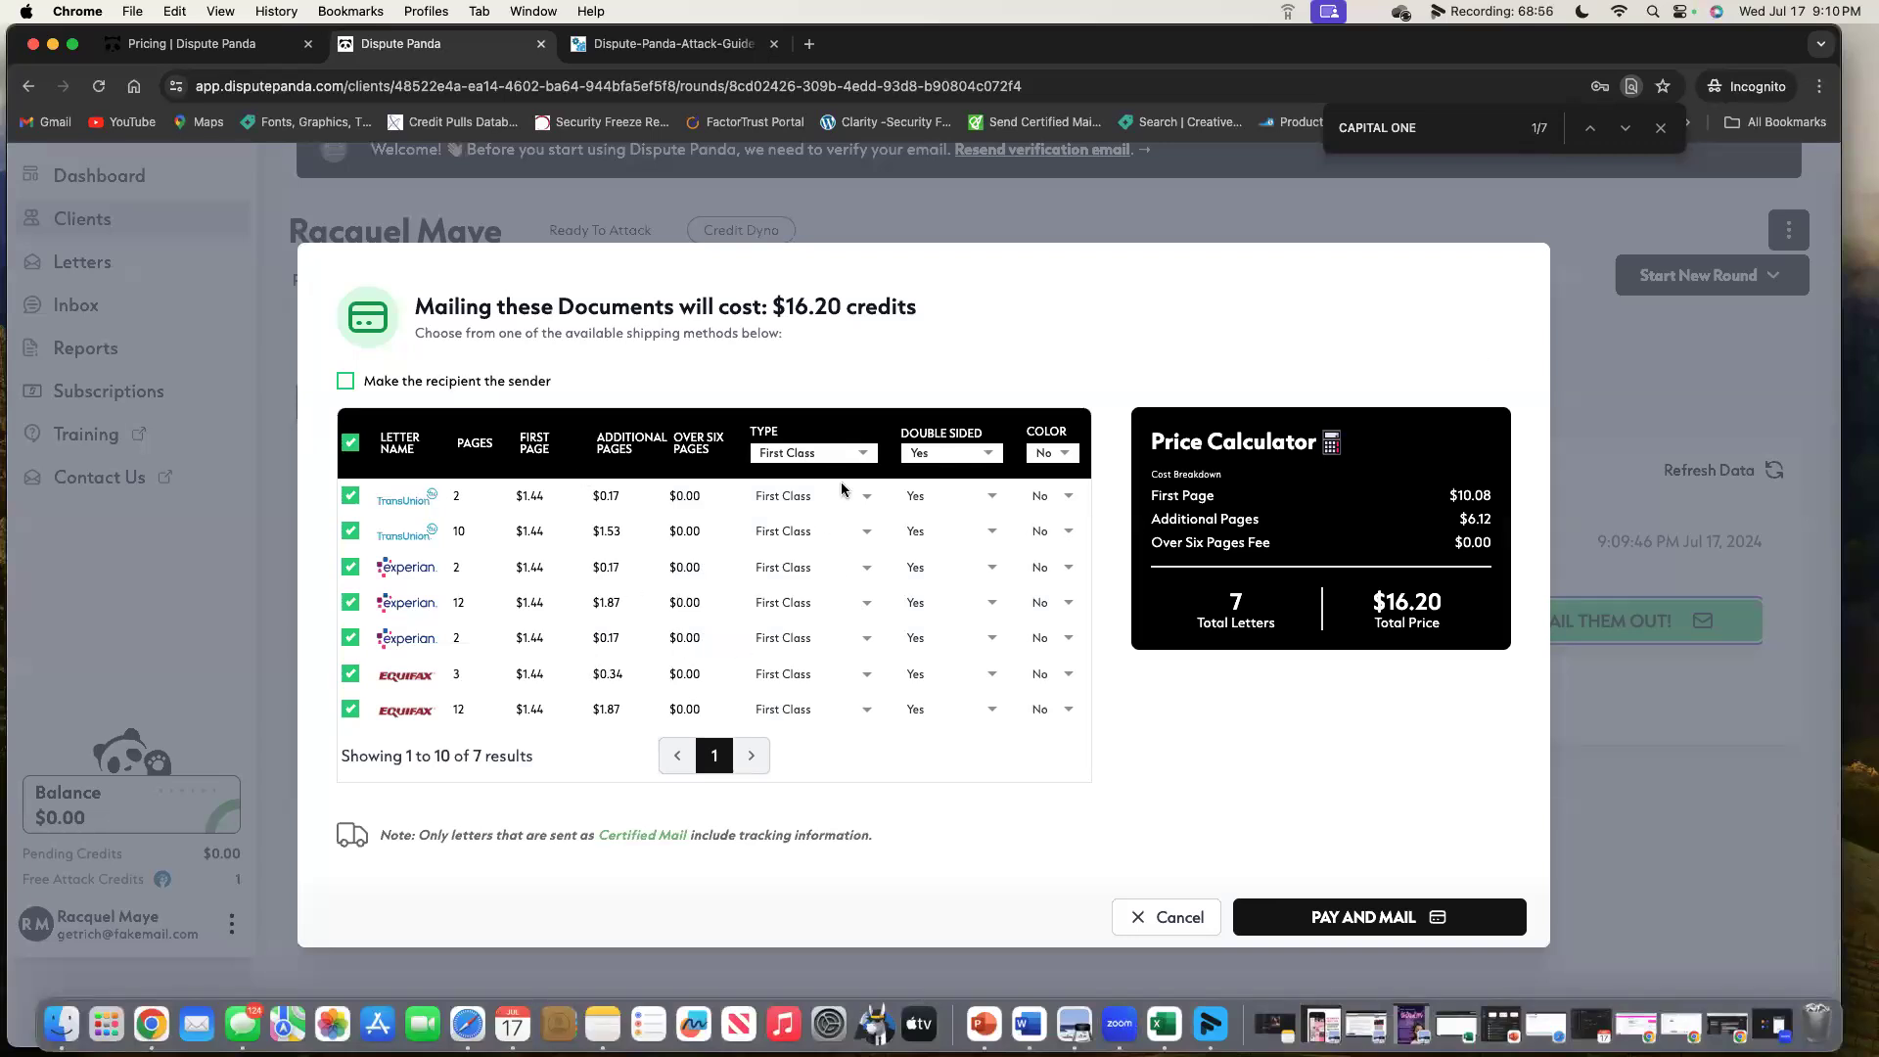
Set all letters to Certified Mail, single-sided and colour printing to compare the price.
left_click(872, 452)
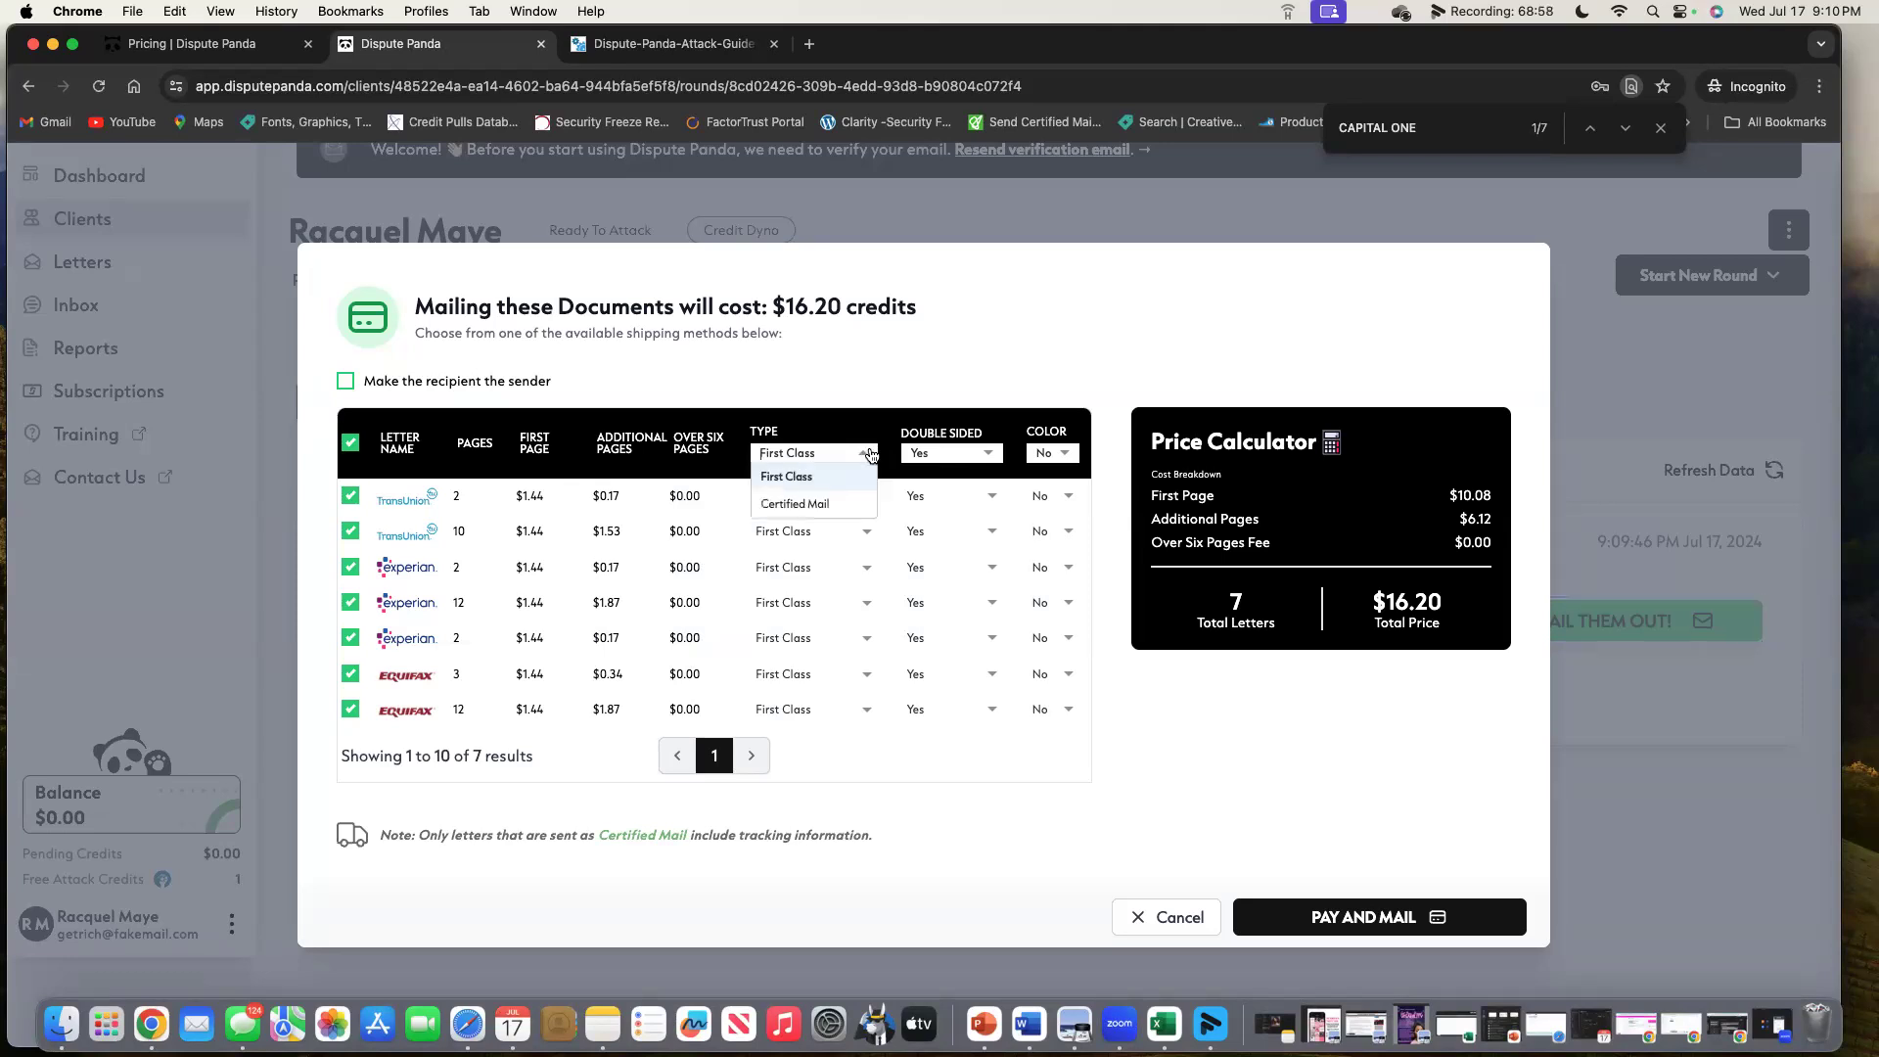
left_click(838, 506)
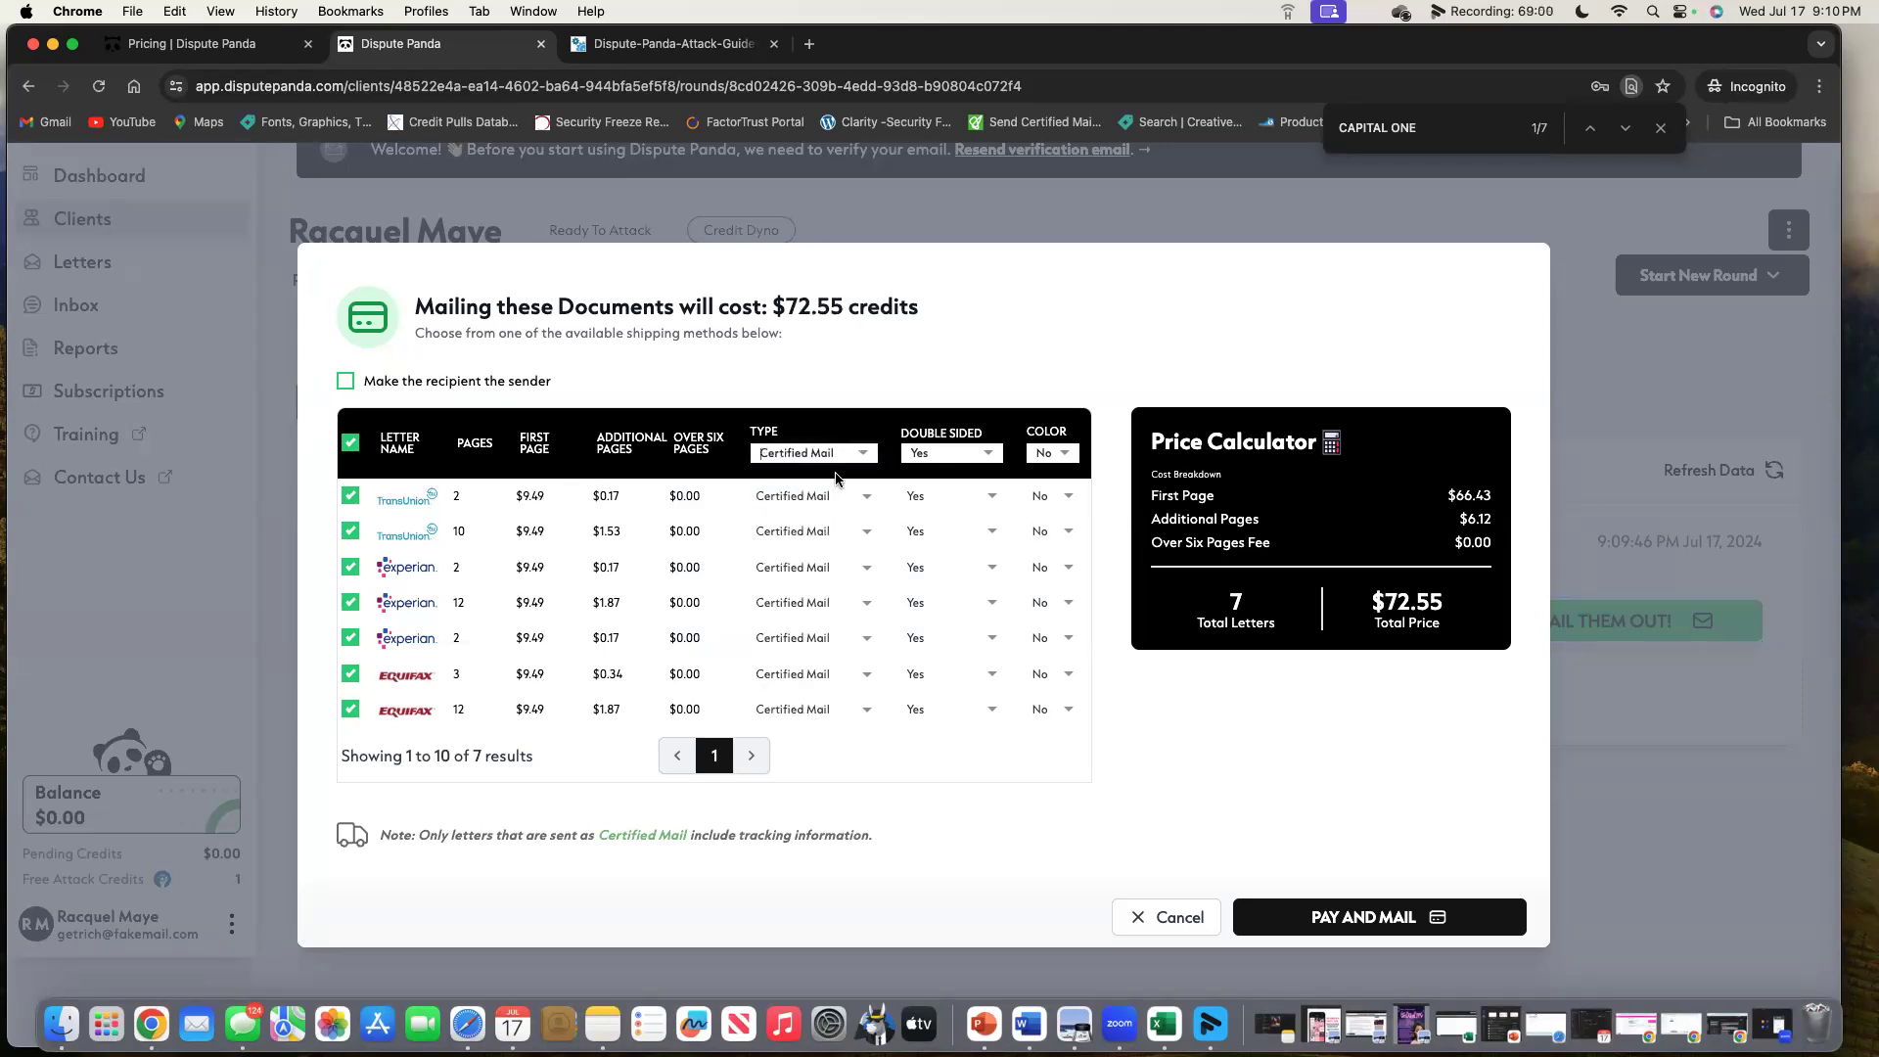
left_click(989, 453)
left_click(937, 507)
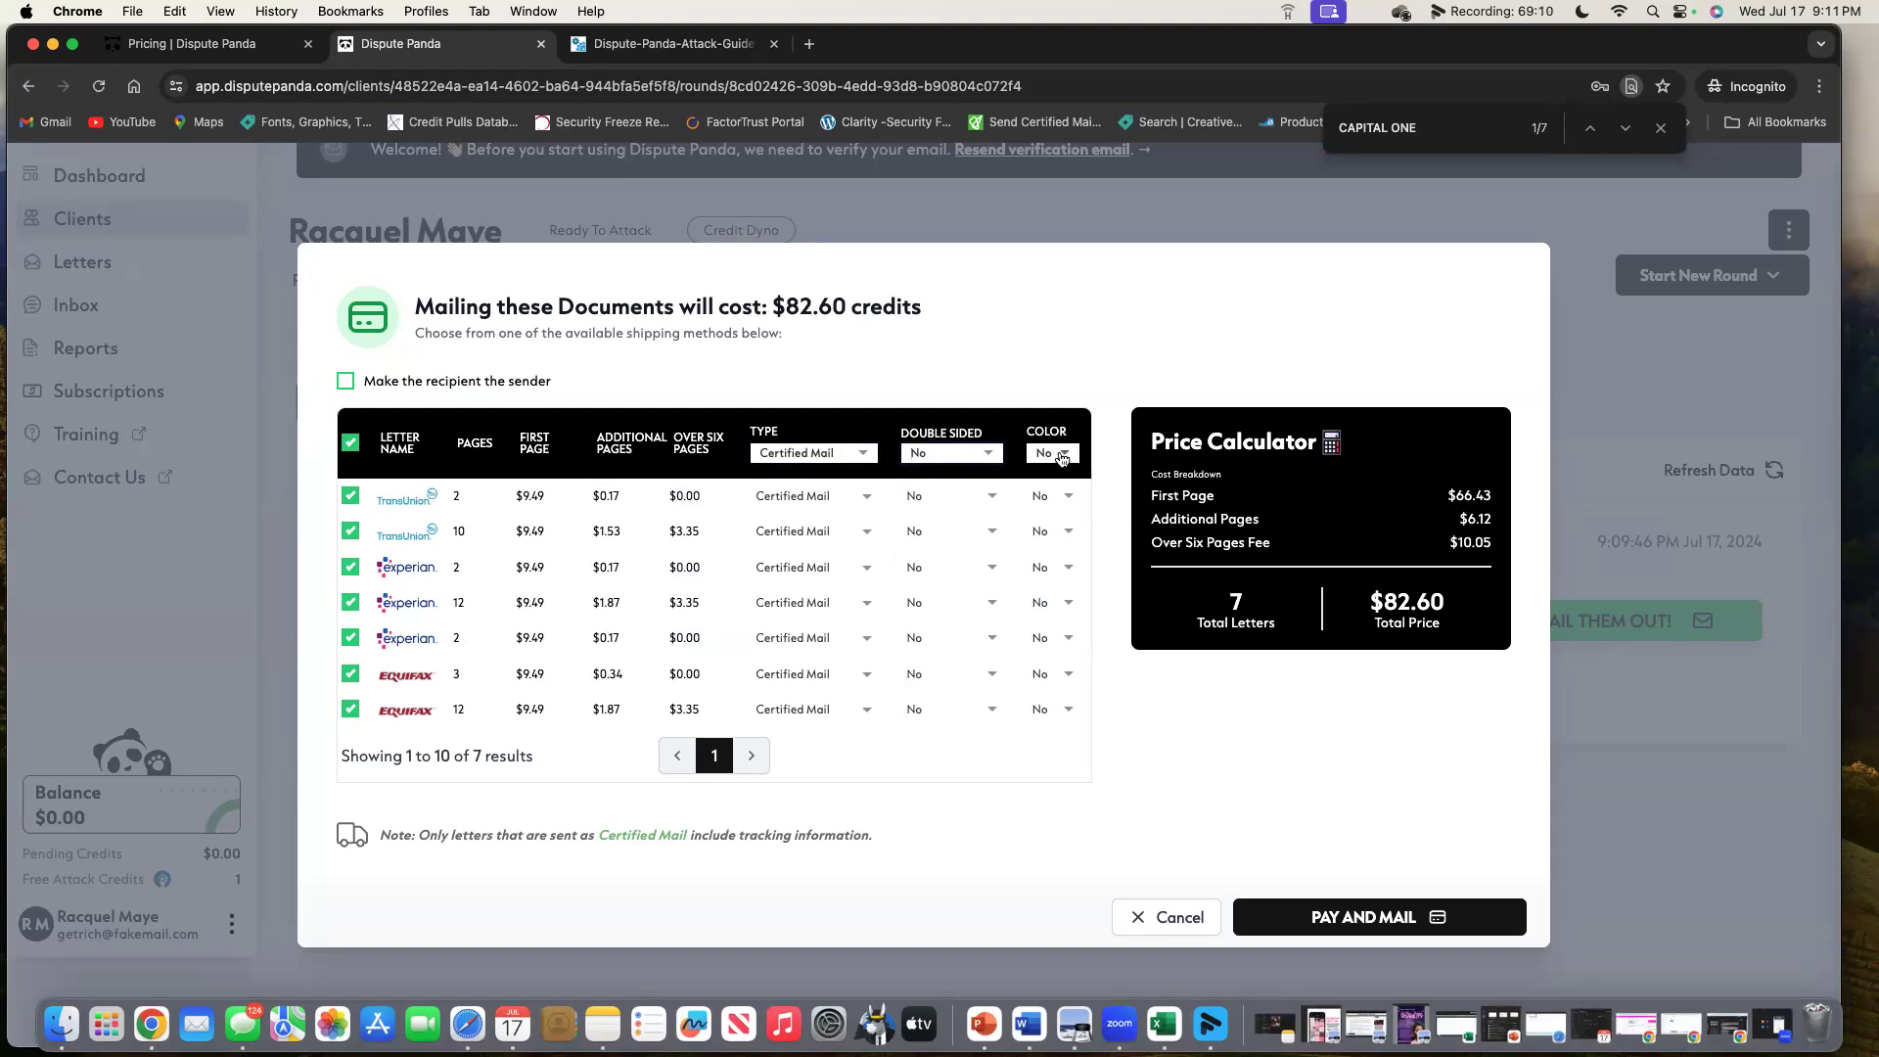
left_click(1052, 451)
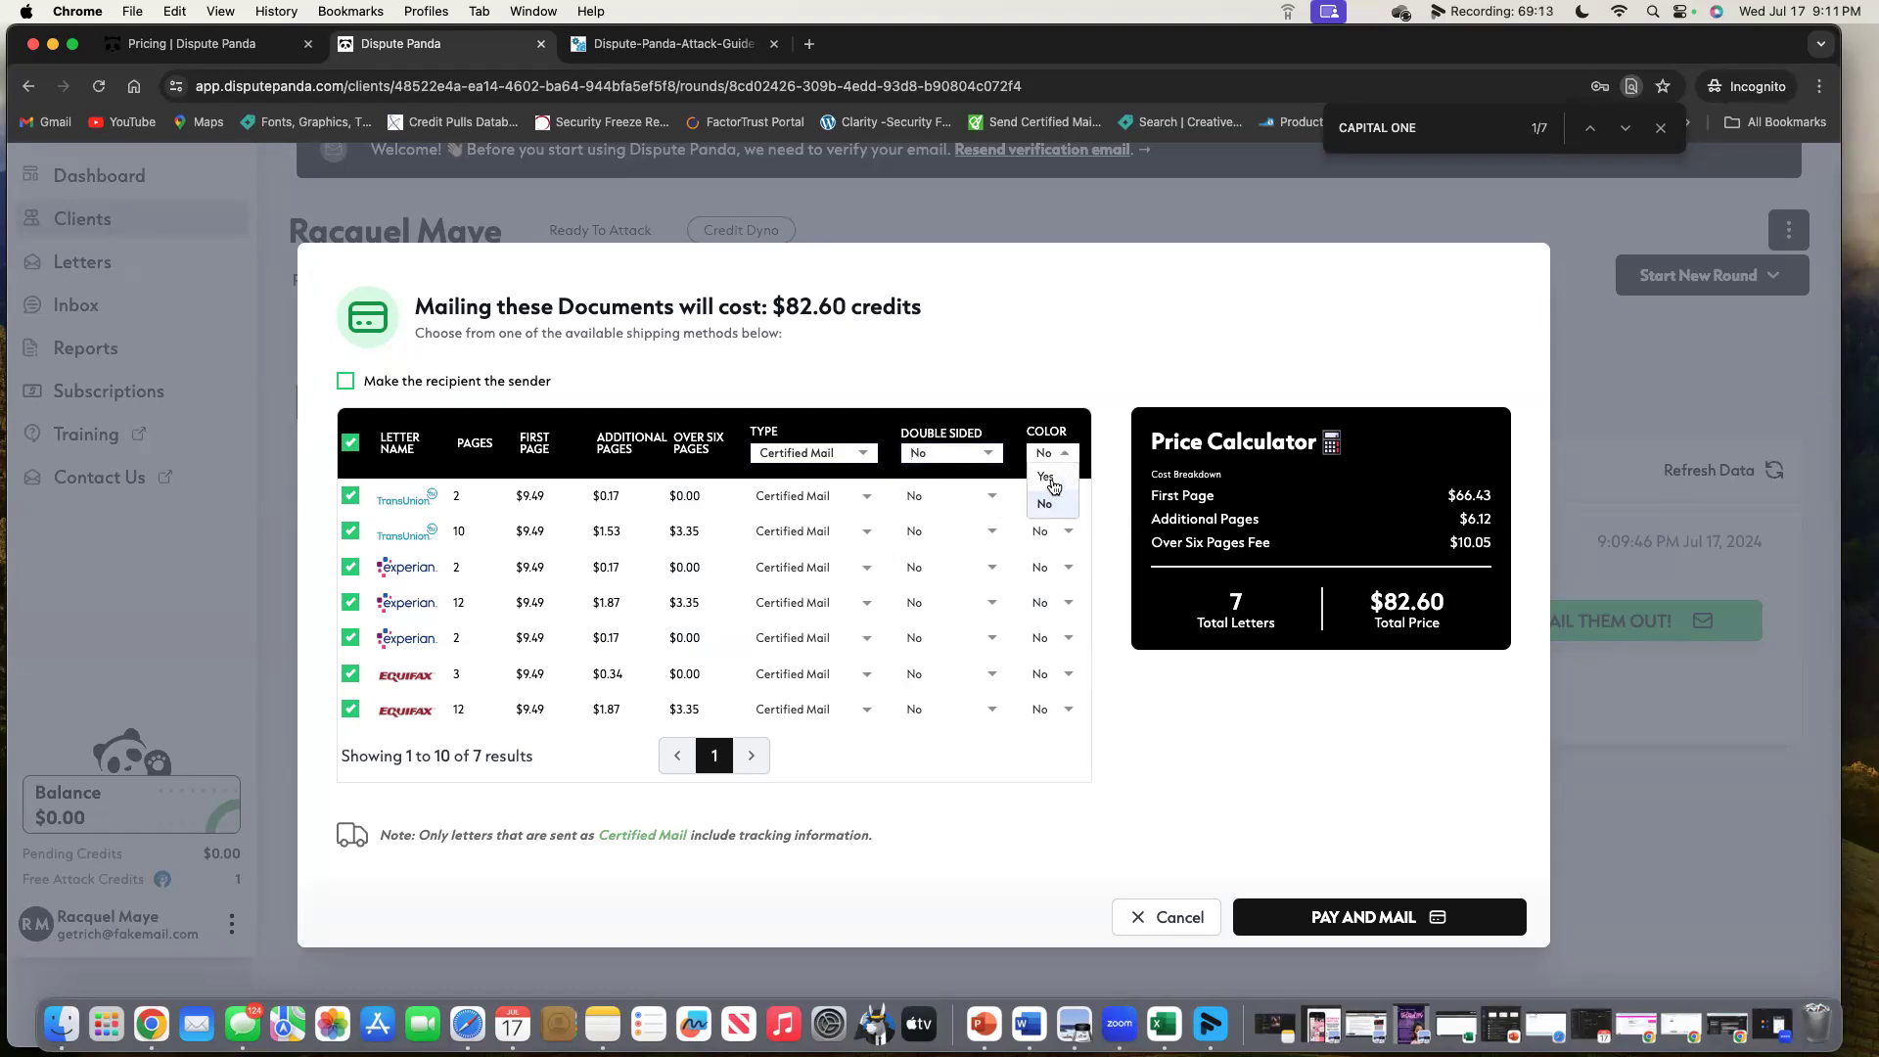
left_click(1047, 478)
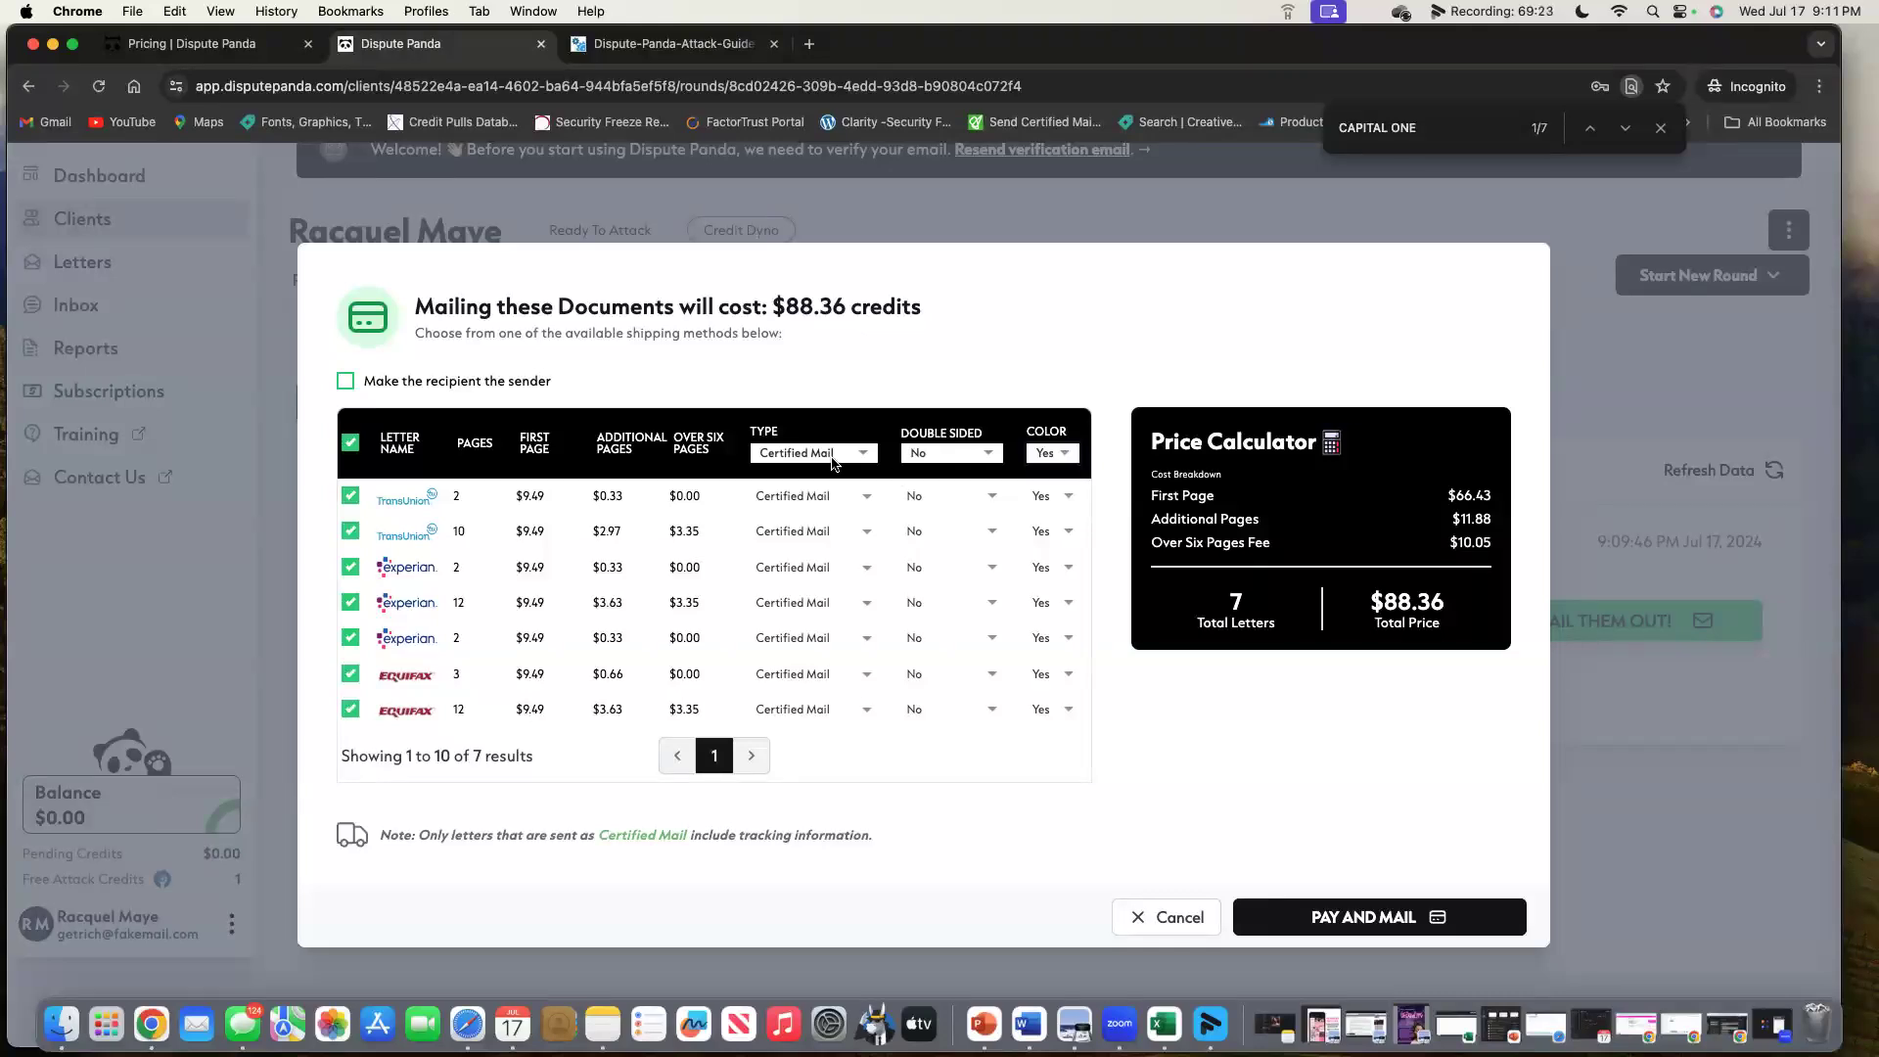
Switch all letters back to First Class in black and white, then cancel the mailing.
left_click(828, 458)
left_click(815, 477)
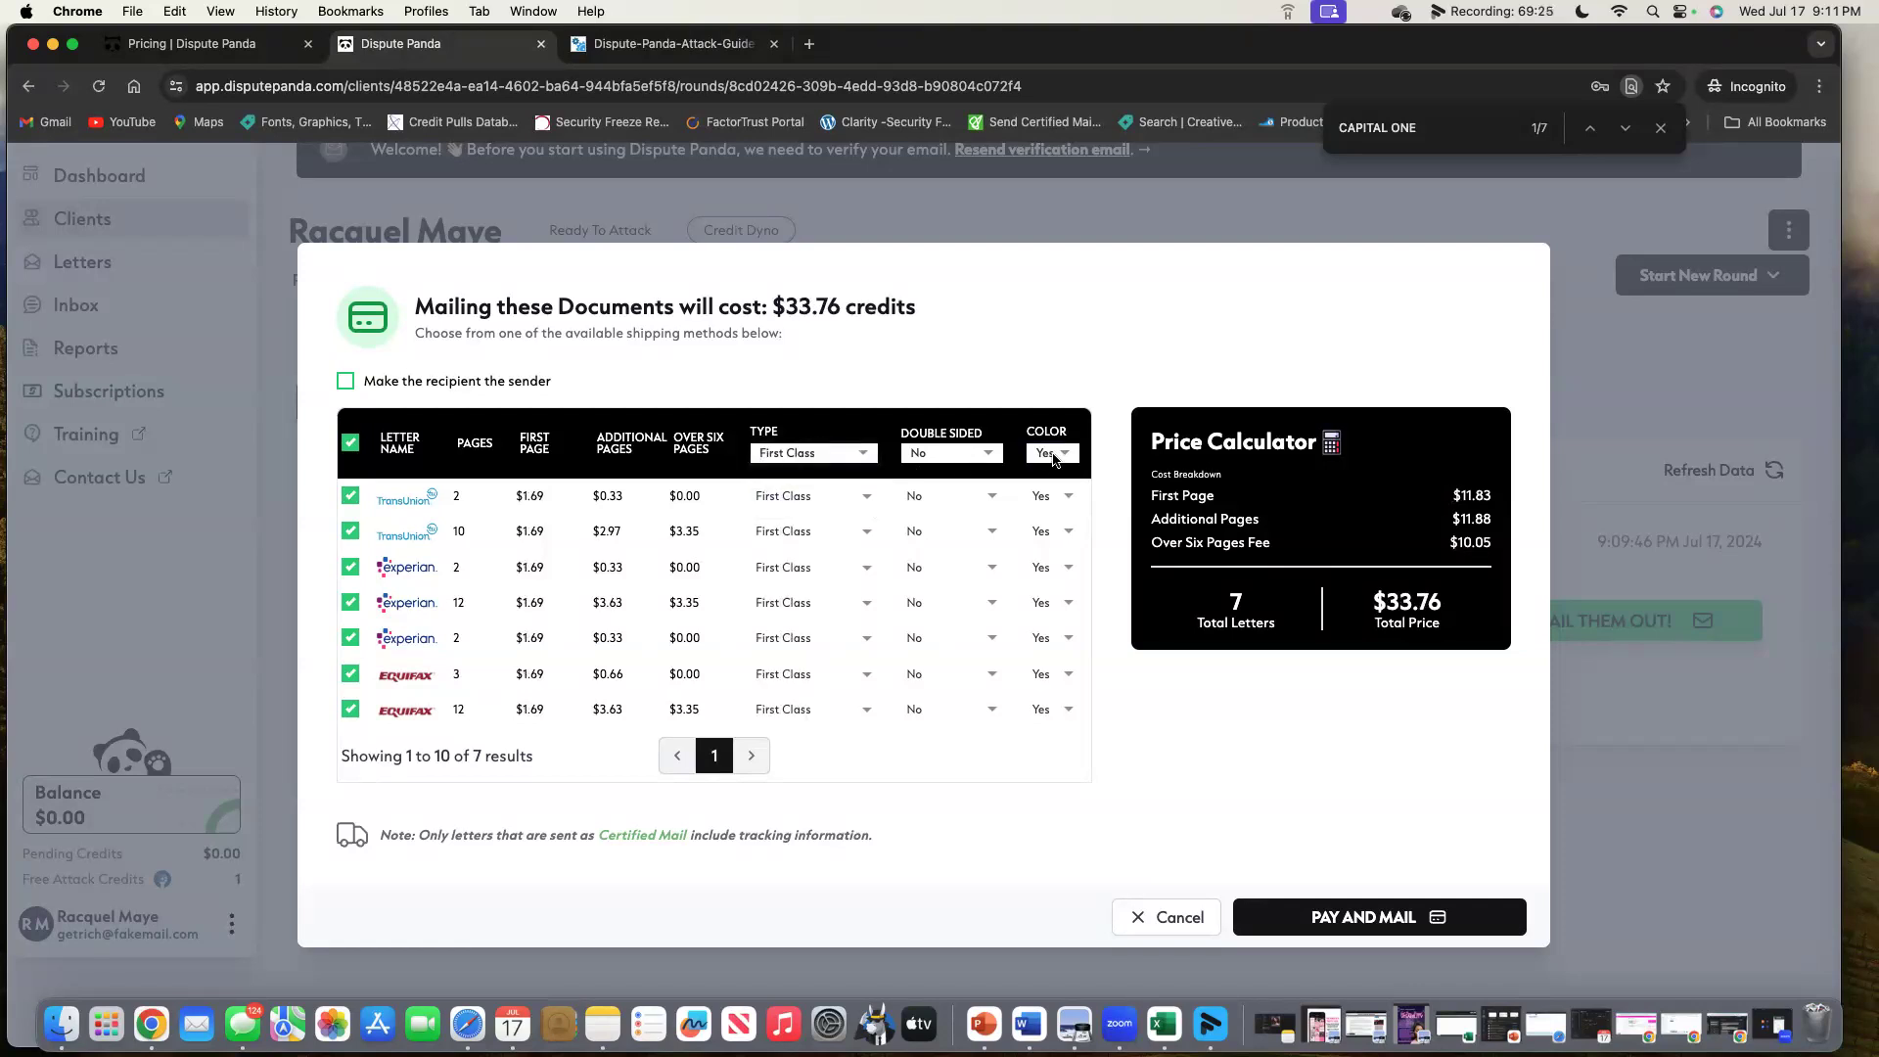
left_click(1054, 457)
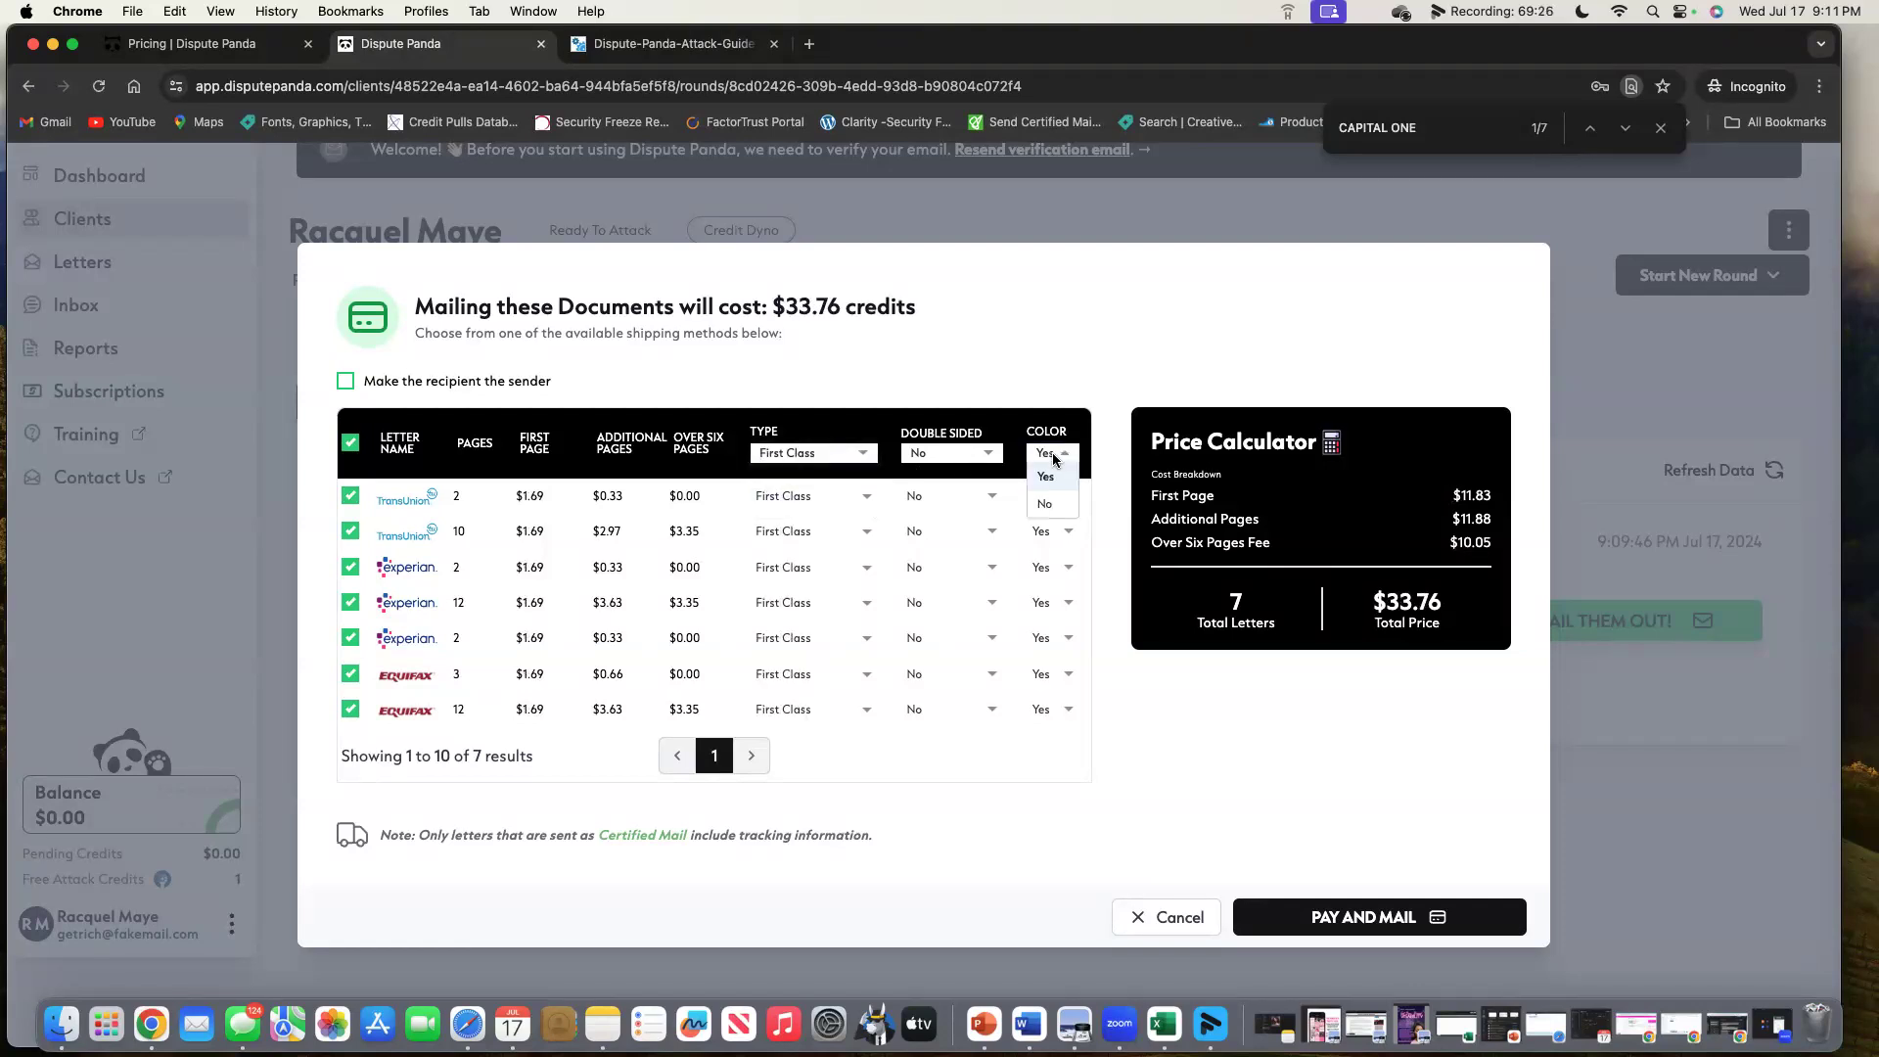
left_click(1044, 507)
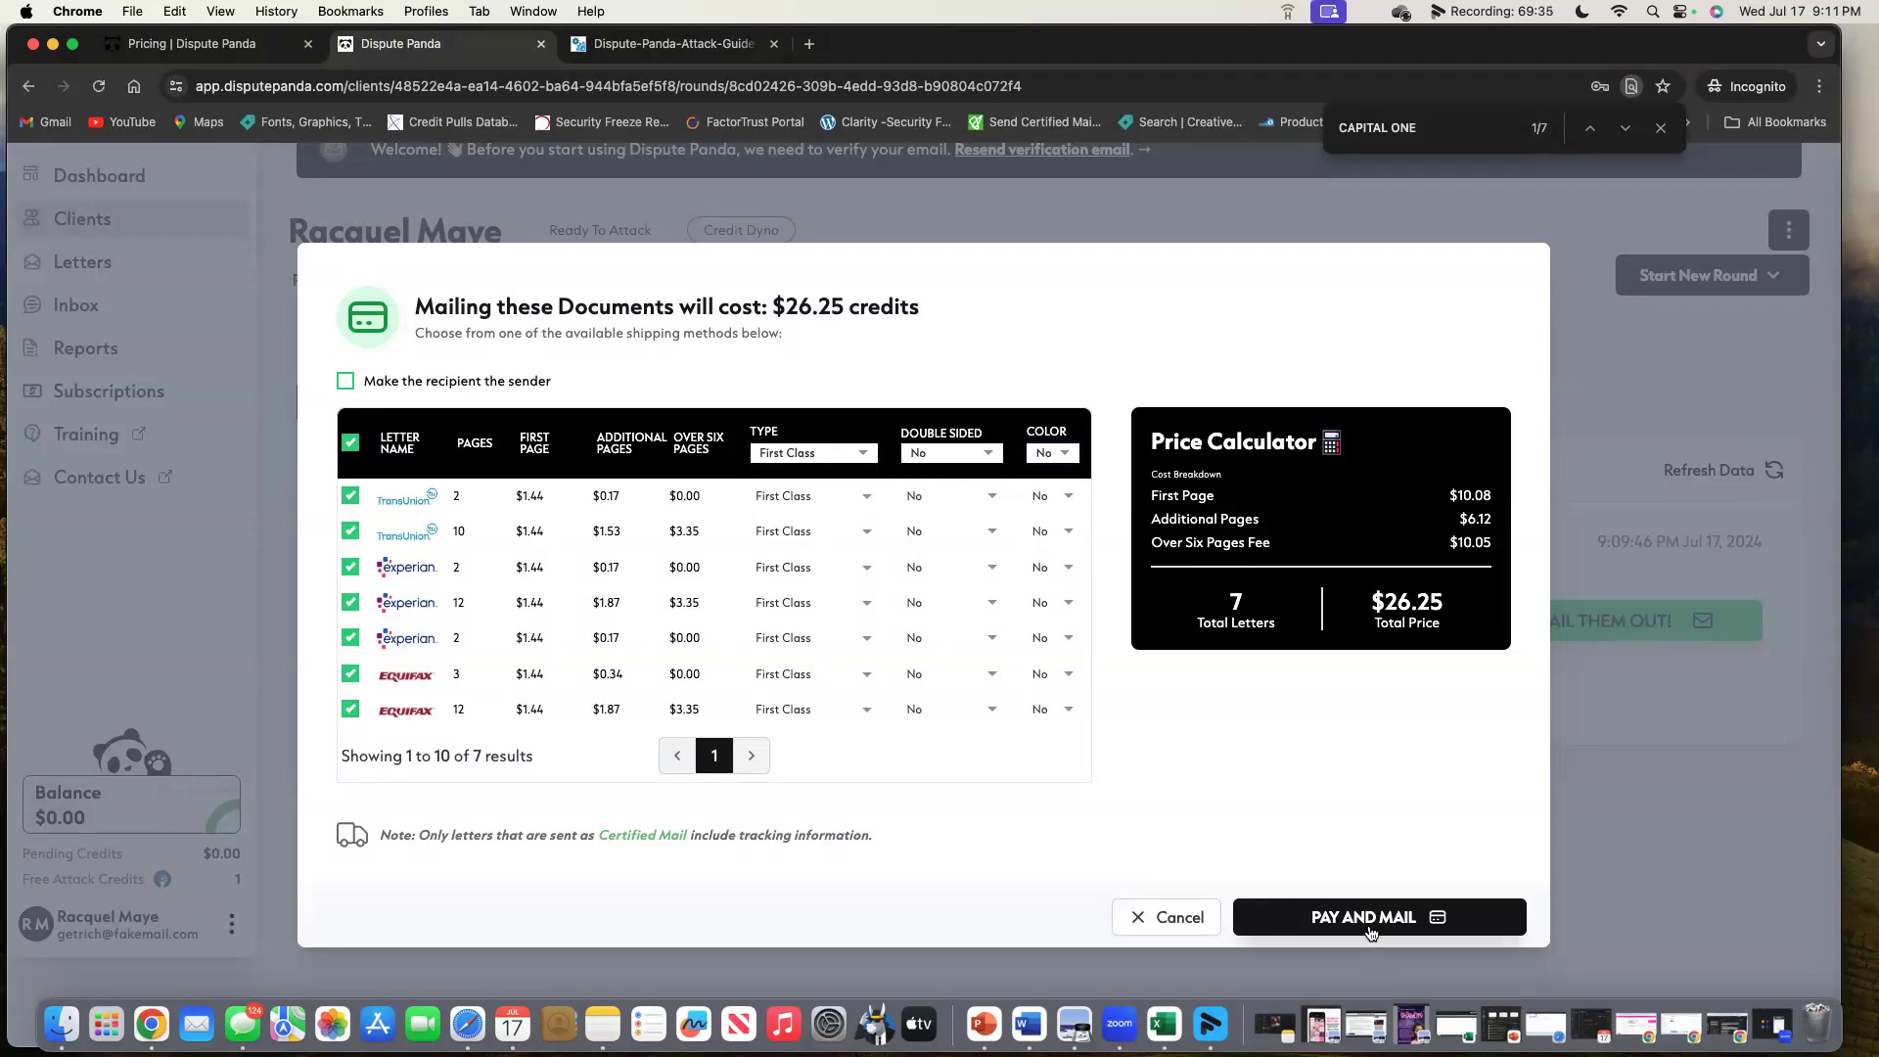
left_click(1170, 915)
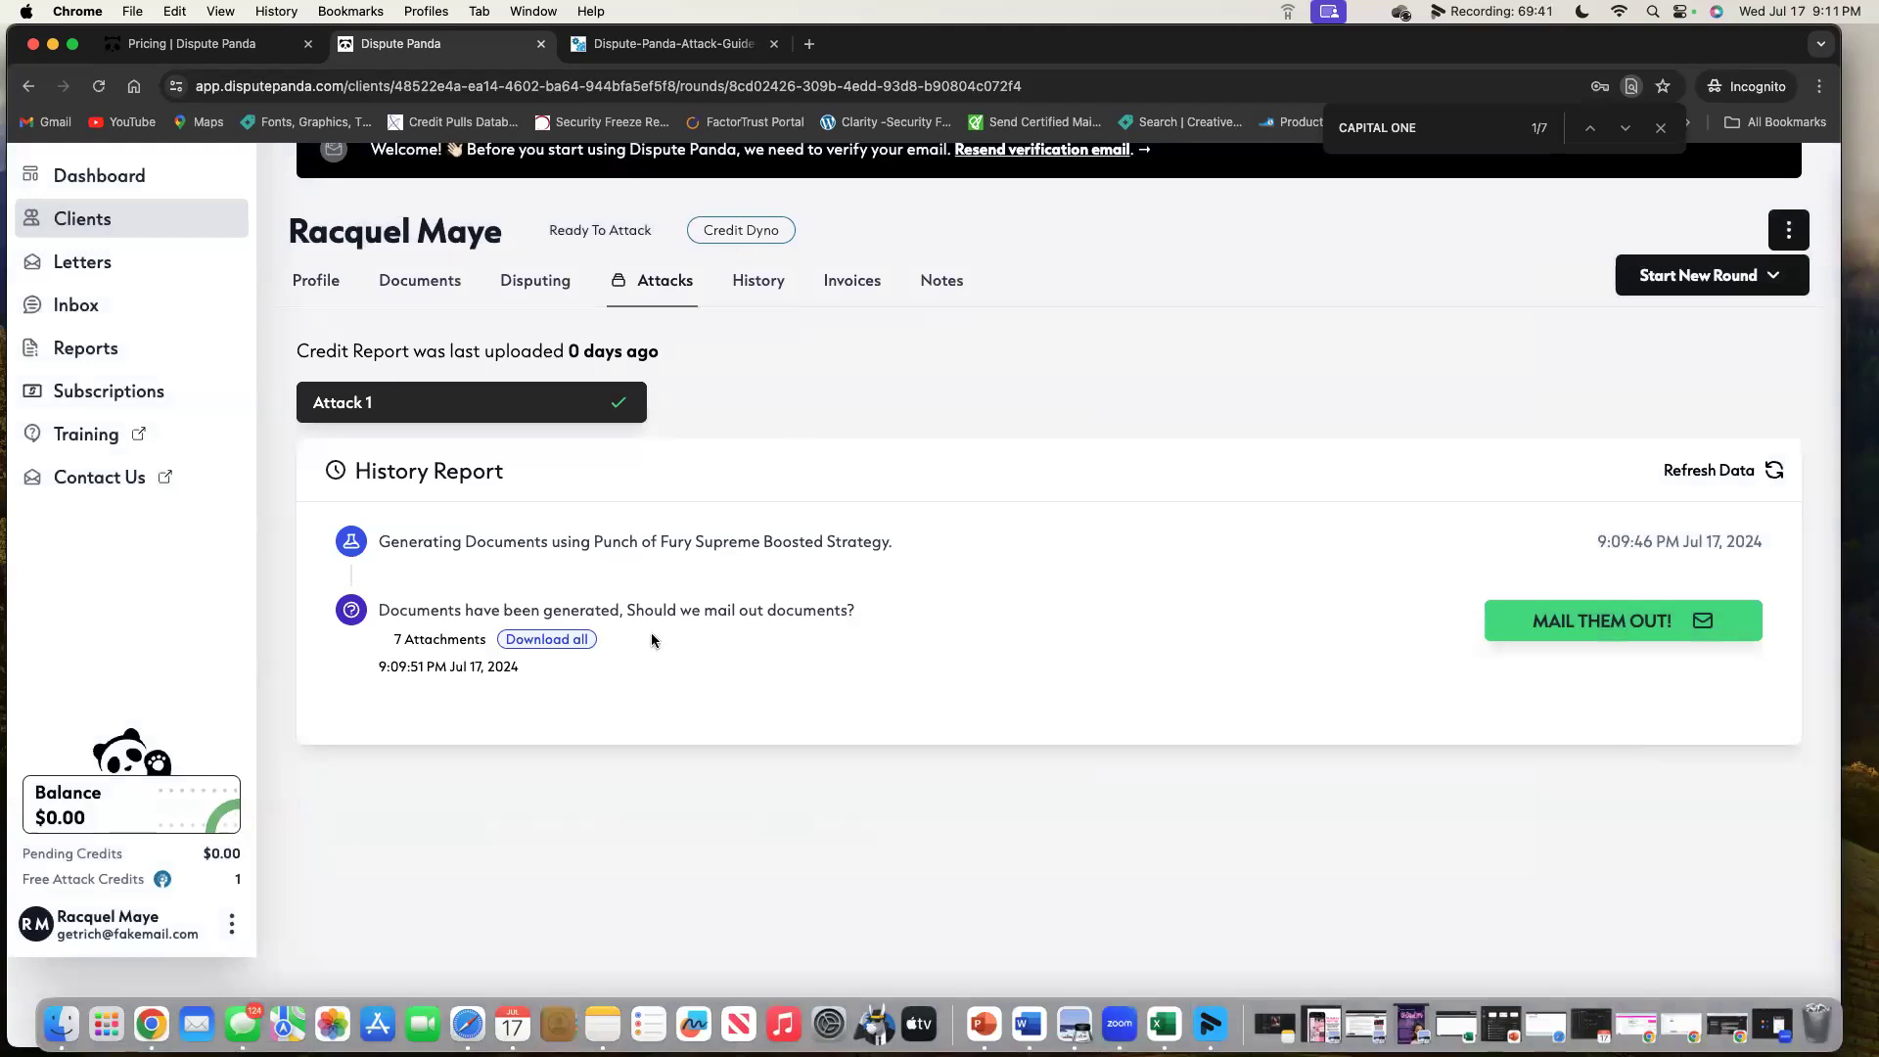
Review the client's History, Credit Reports and Credit Scores (619, 578, 610), then Invoices.
left_click(758, 284)
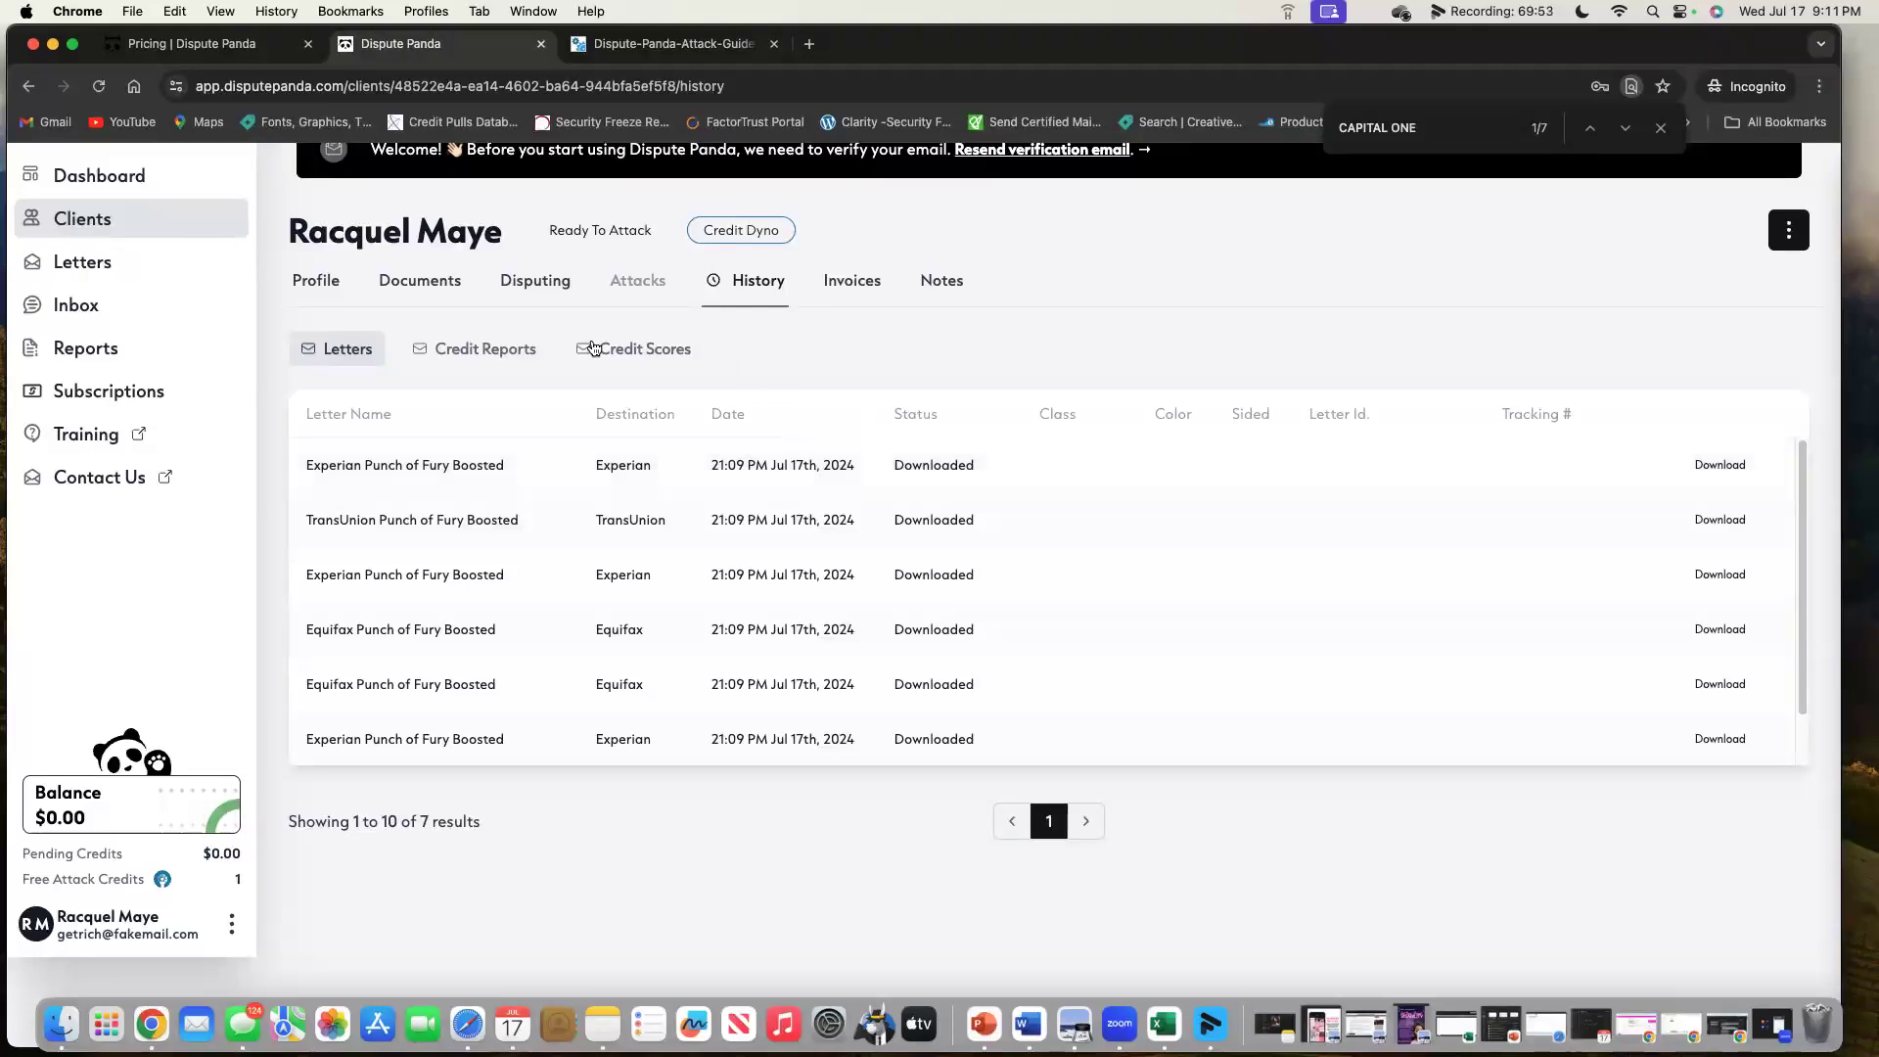
left_click(502, 361)
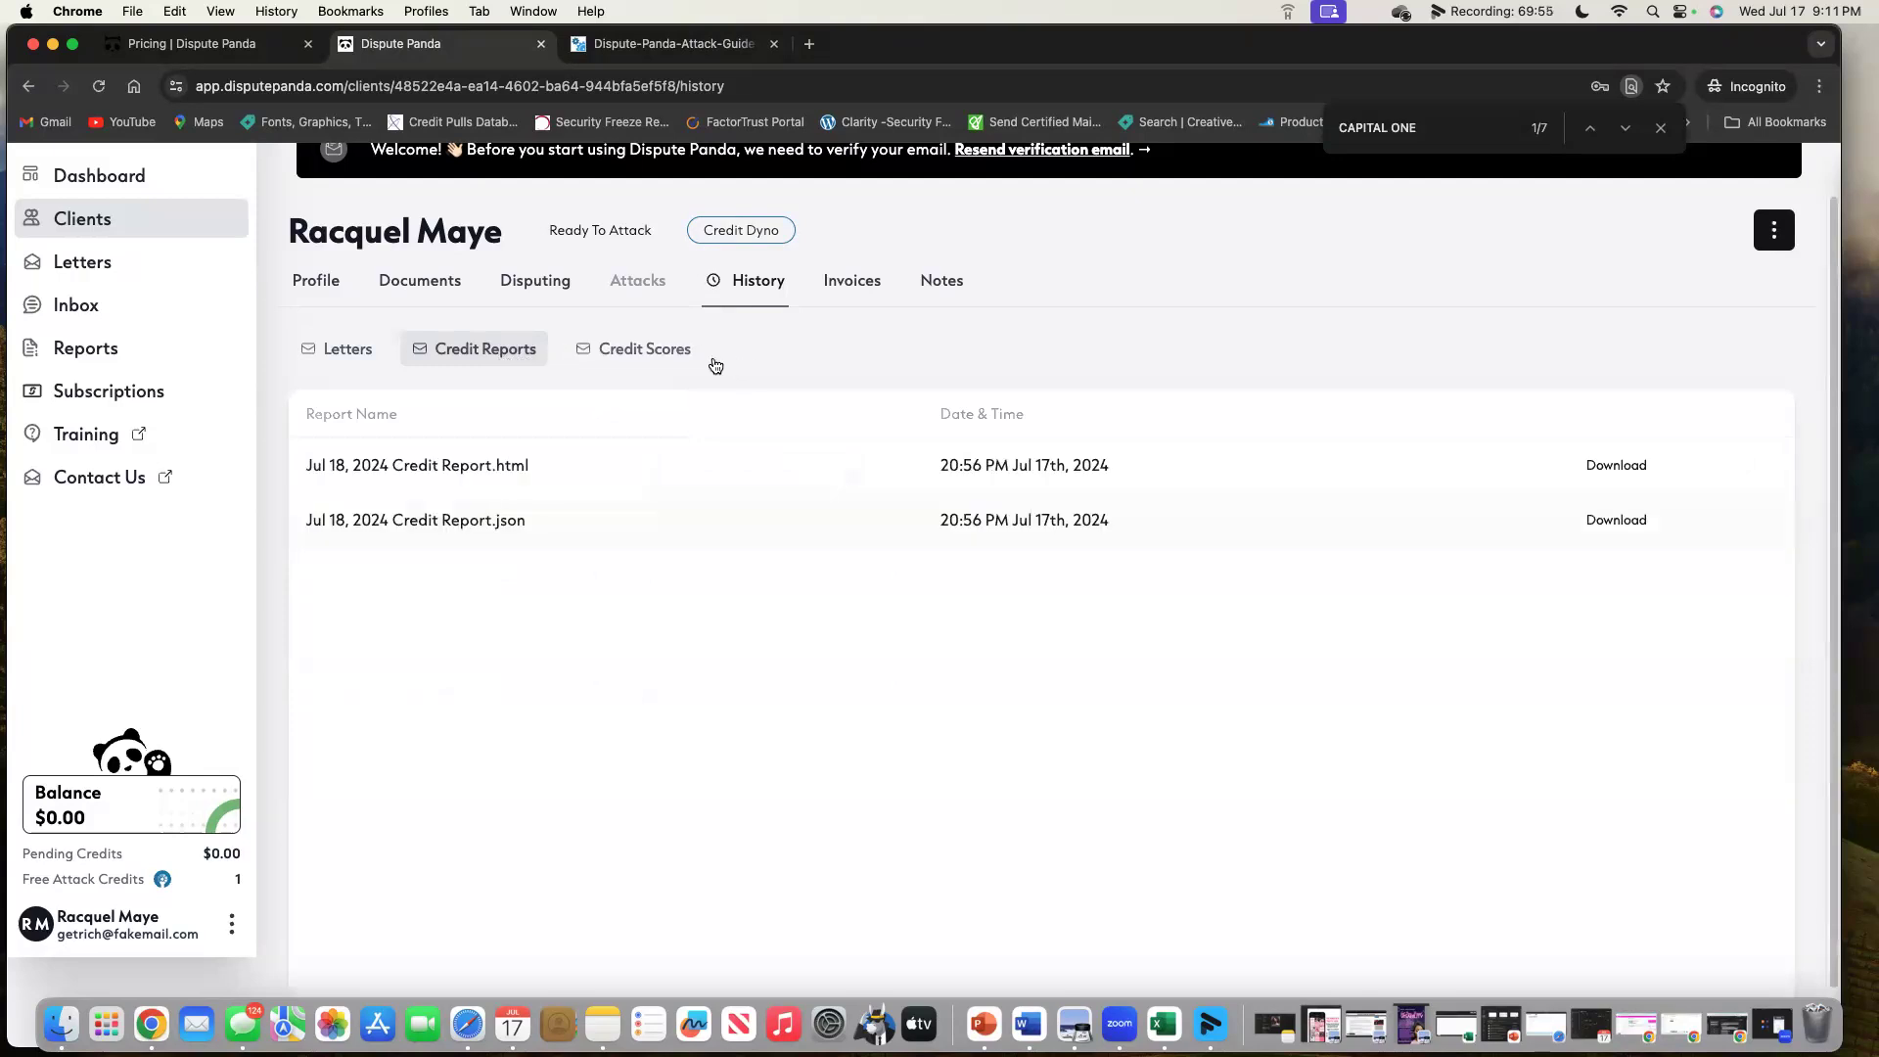
left_click(672, 359)
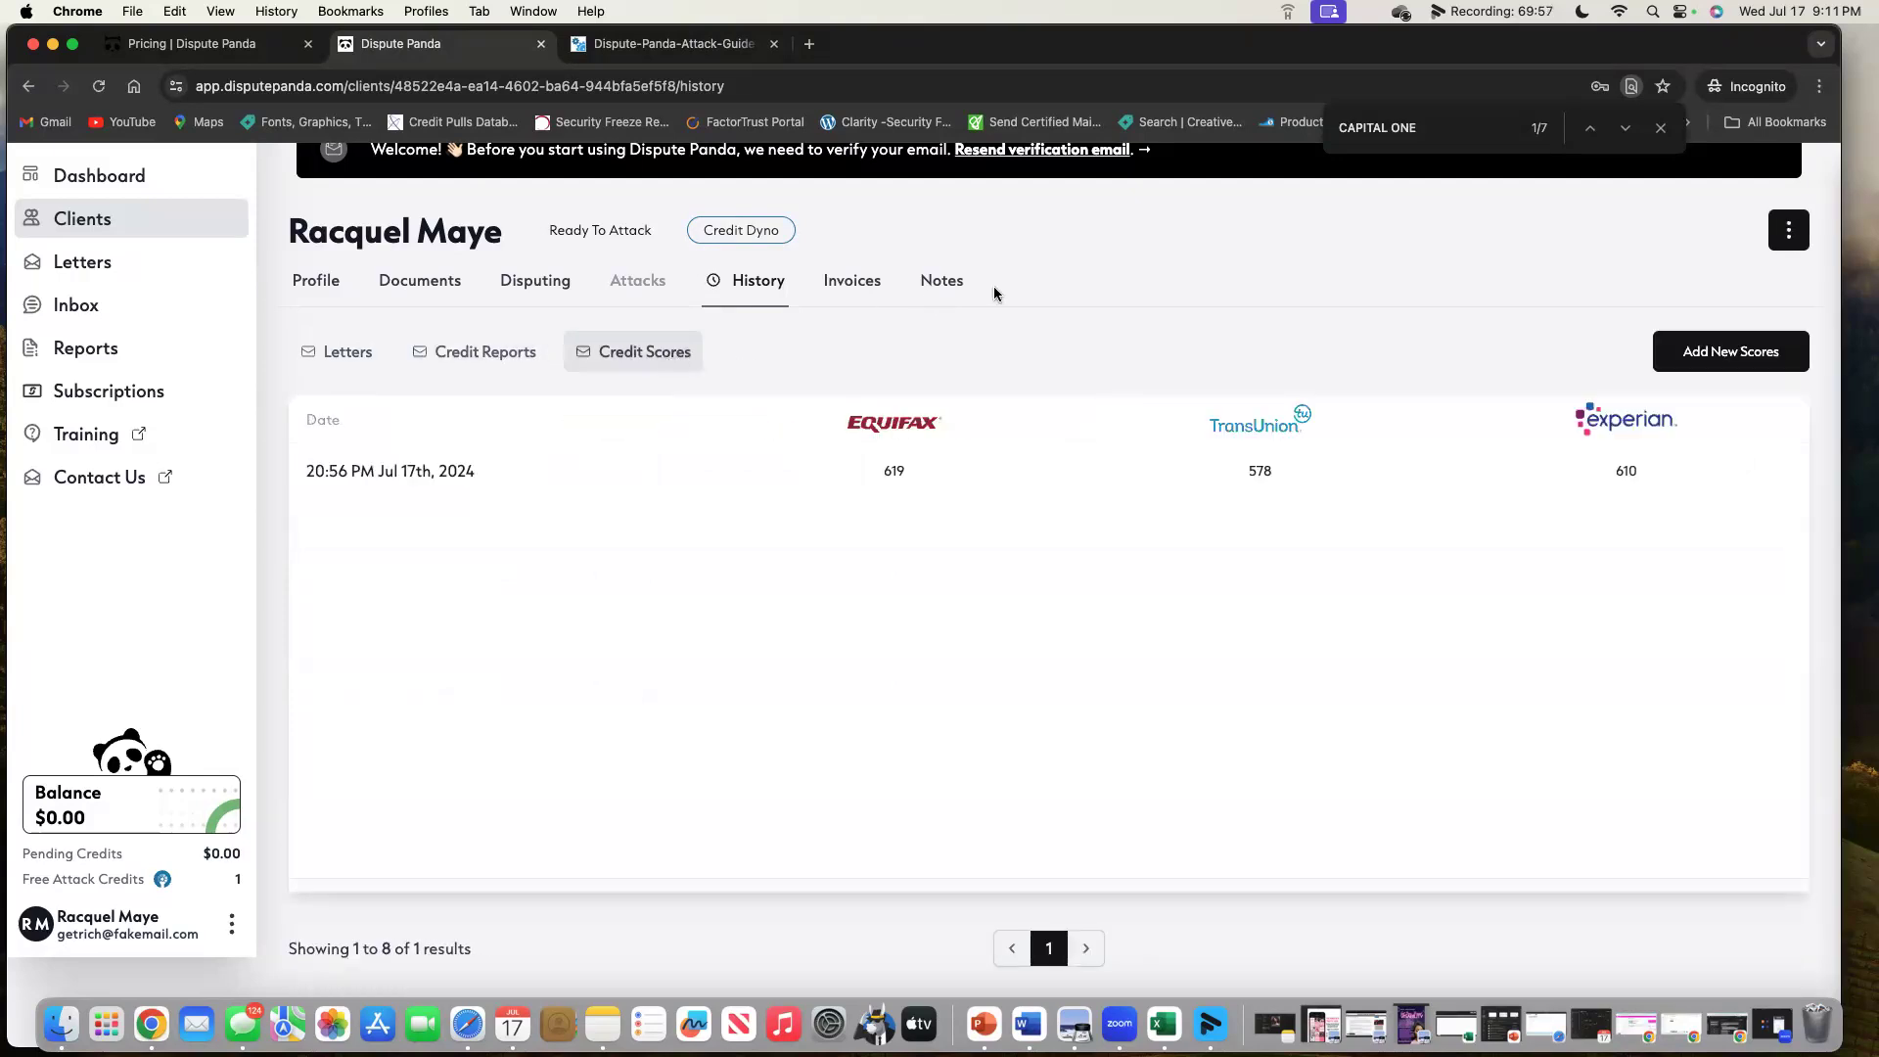
left_click(876, 294)
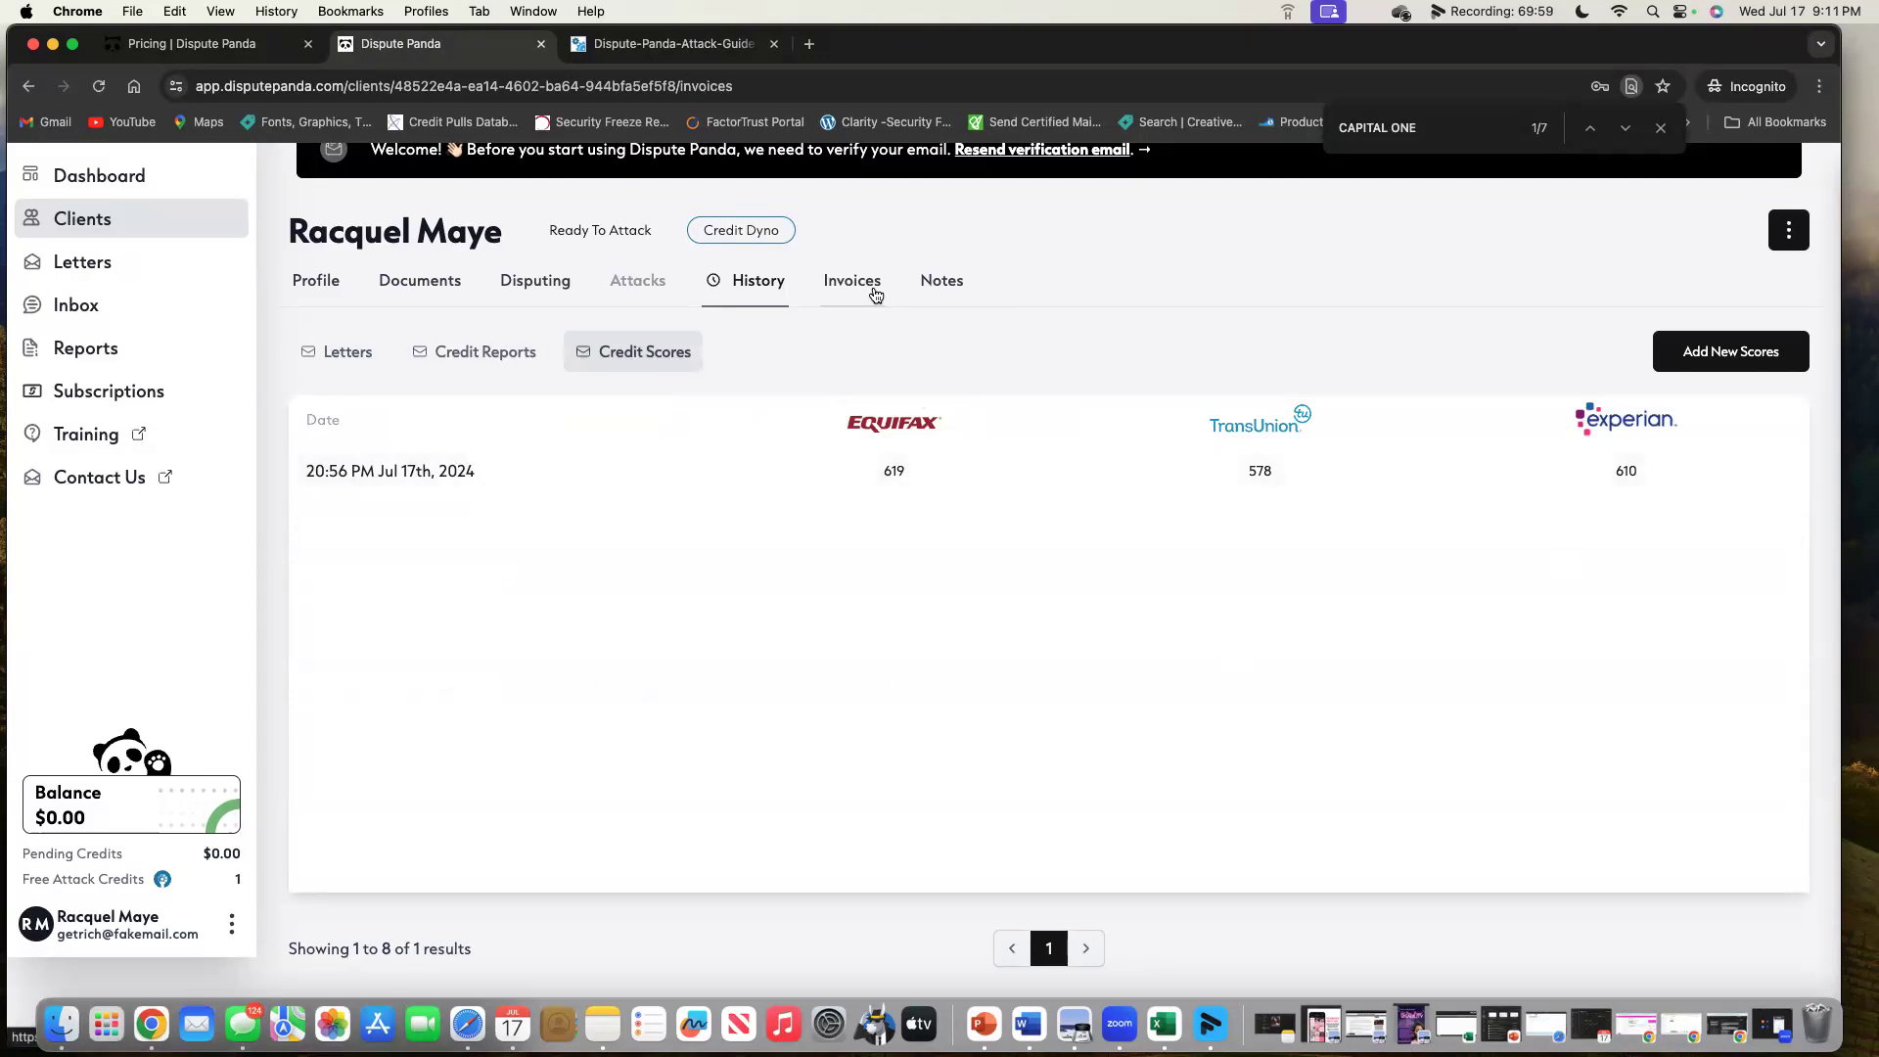
Open the Pro-only Client Notes, glance at the attack guide PDF, and return.
left_click(925, 291)
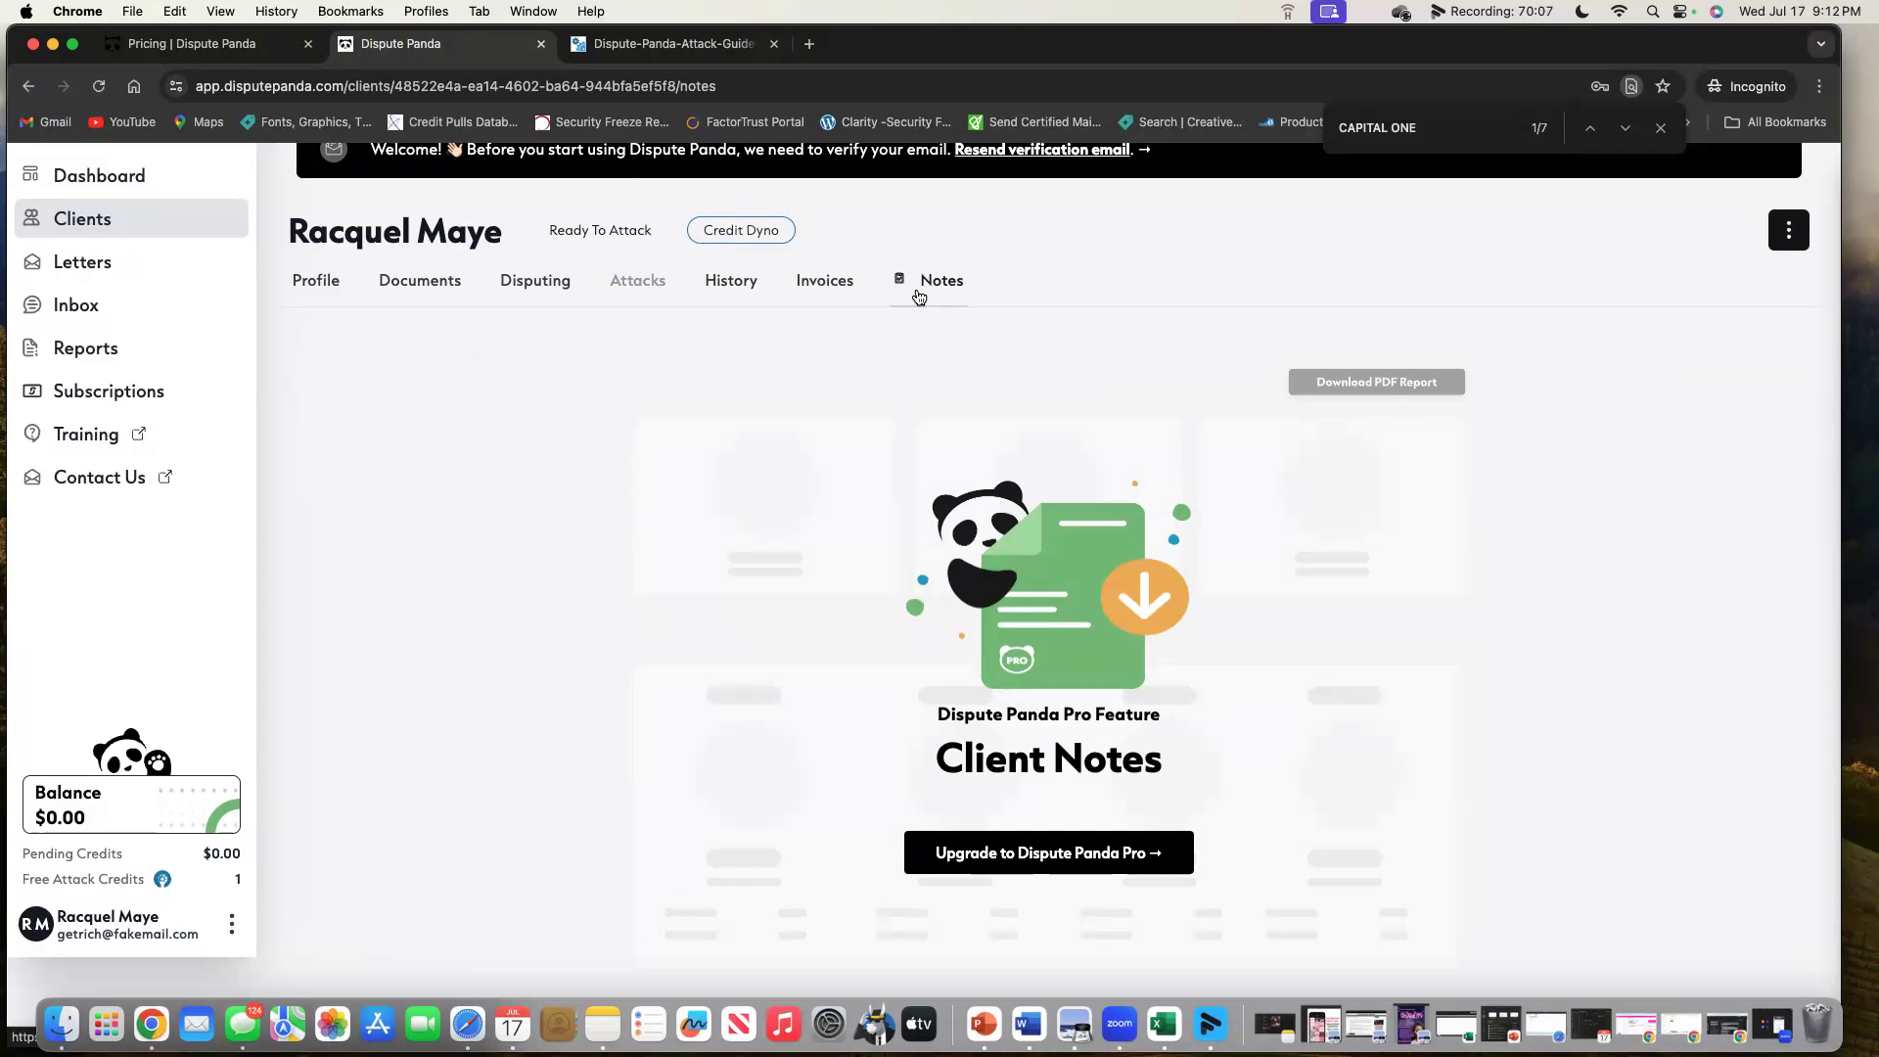
left_click(651, 44)
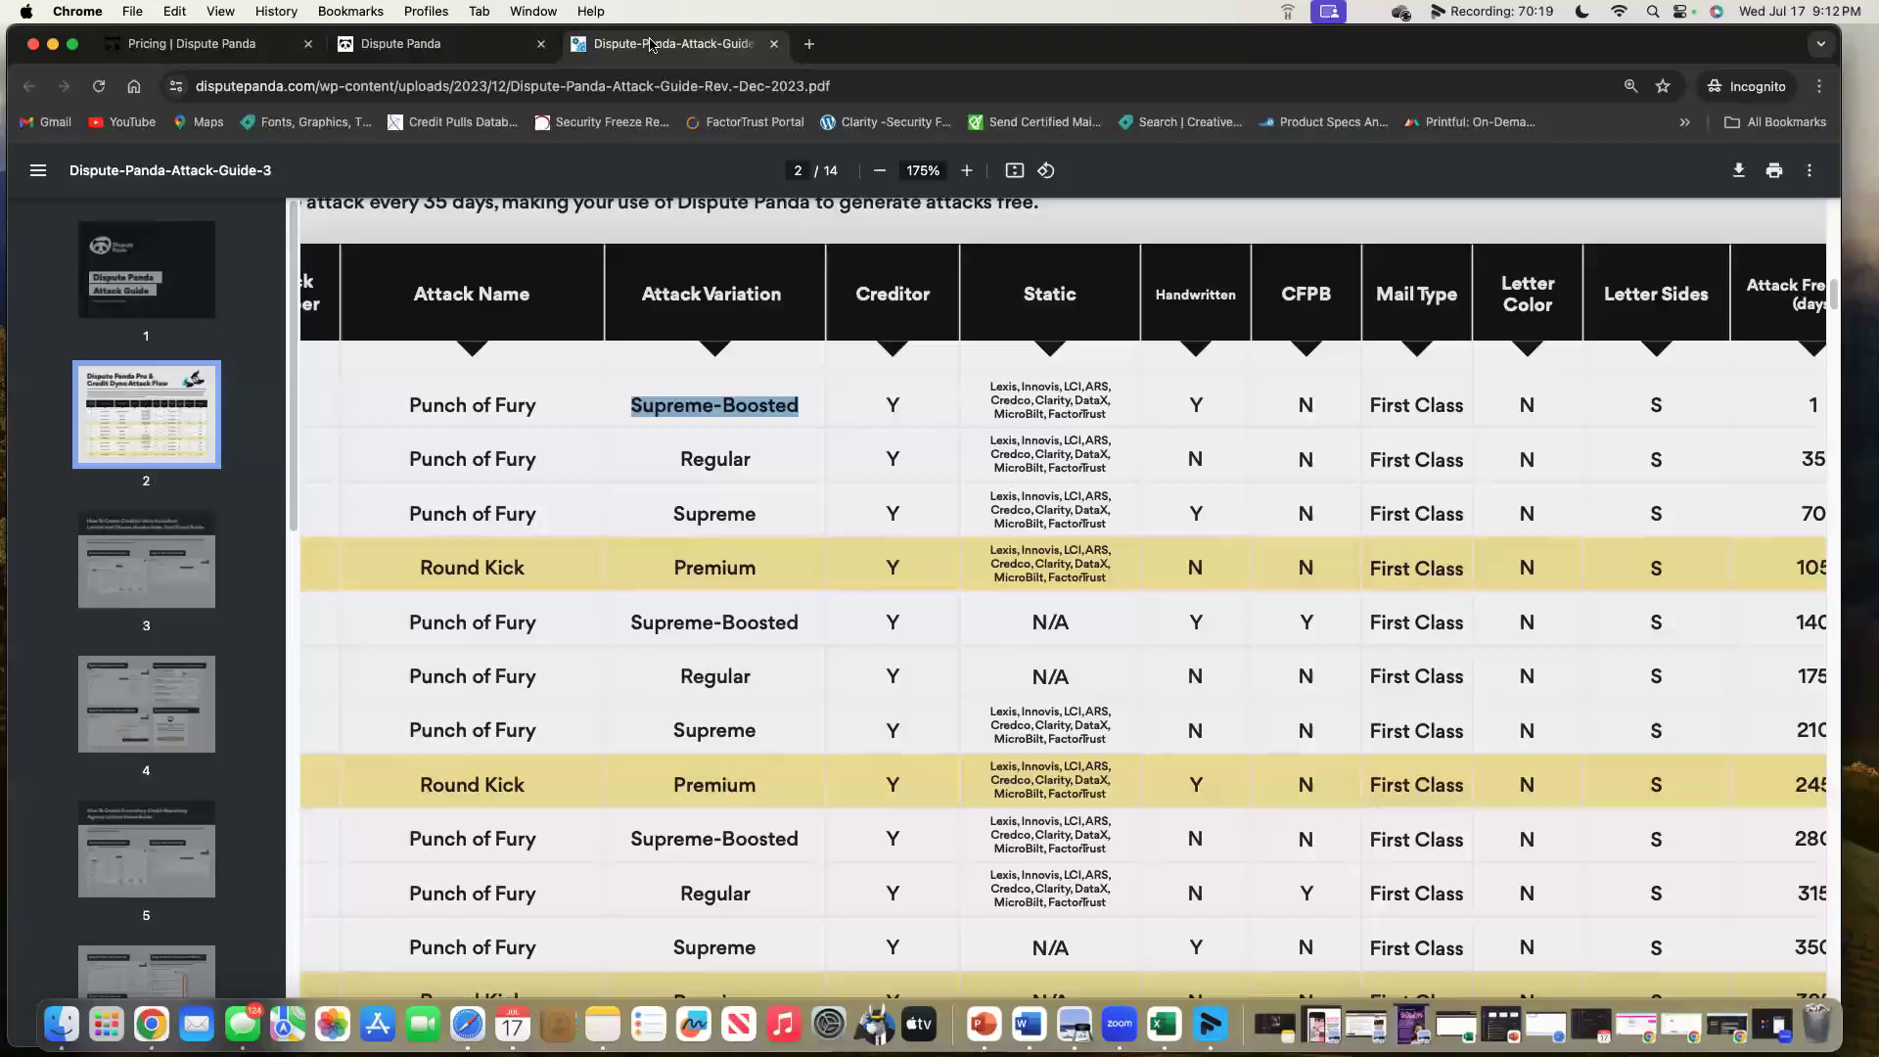
left_click(430, 43)
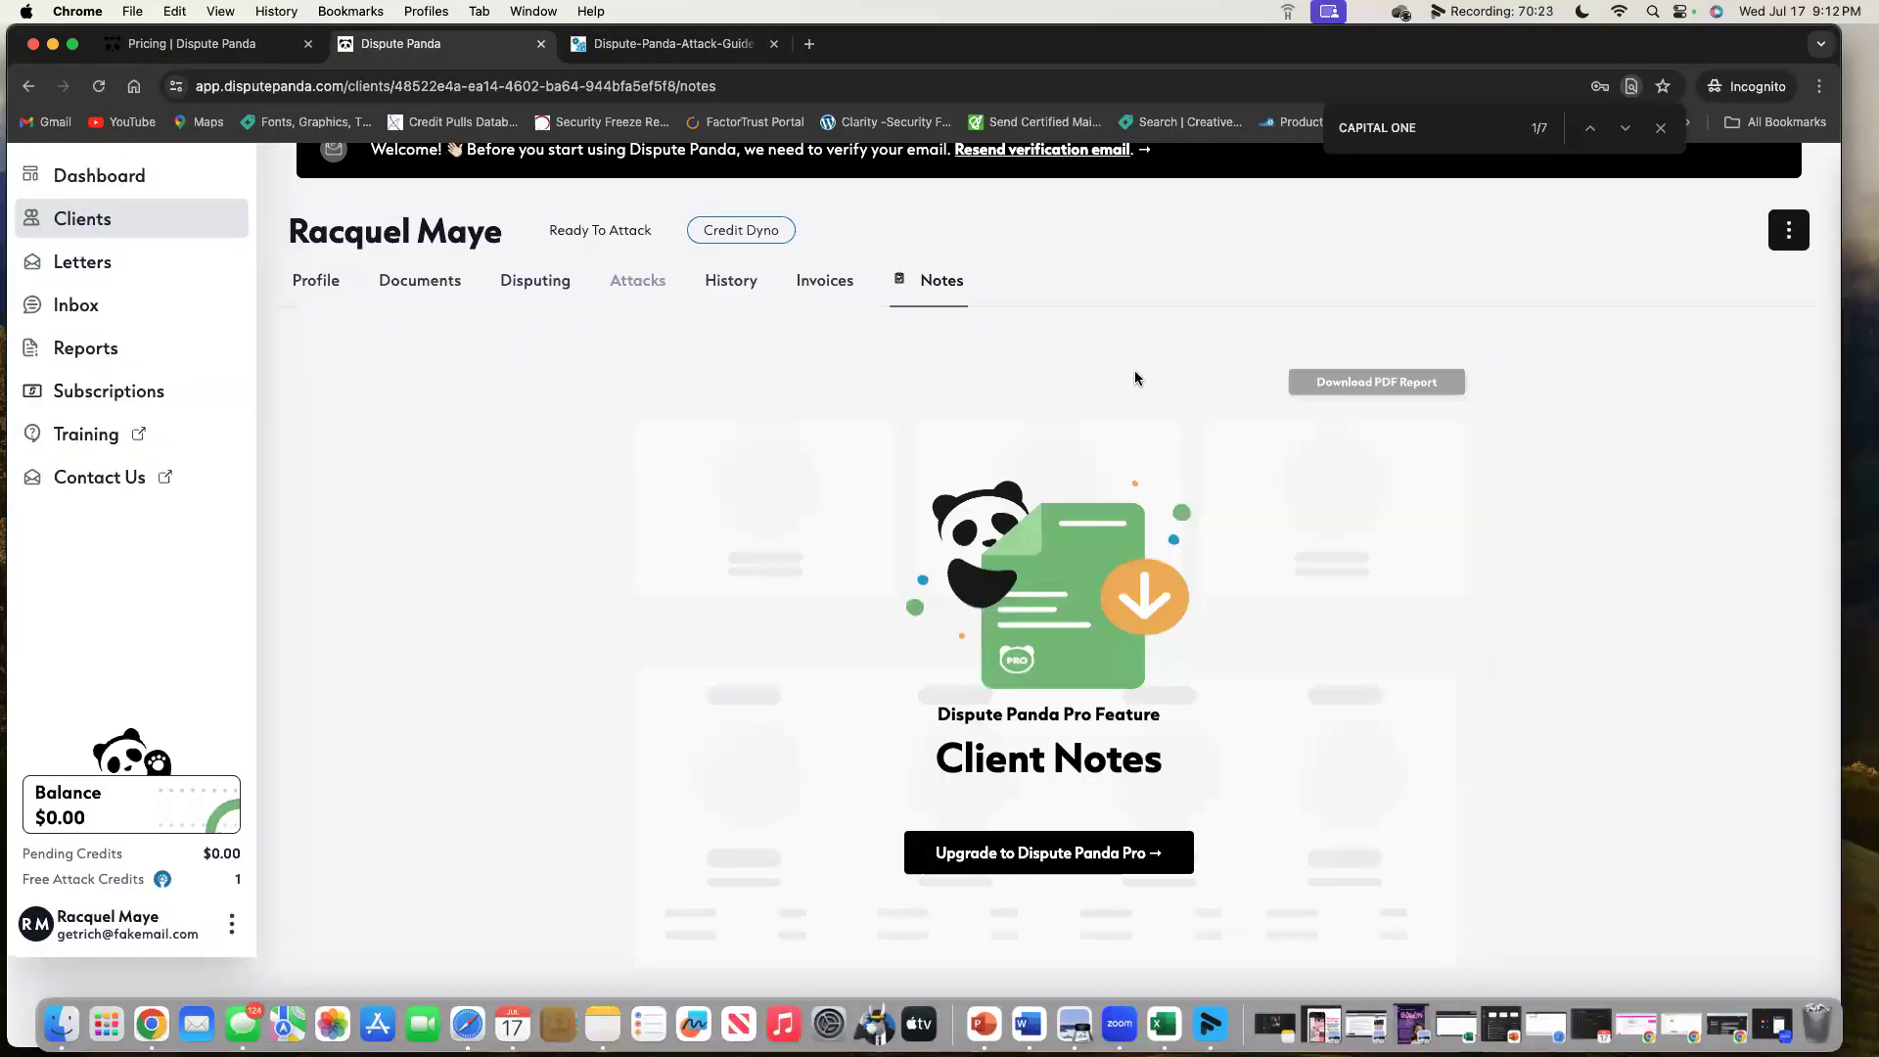